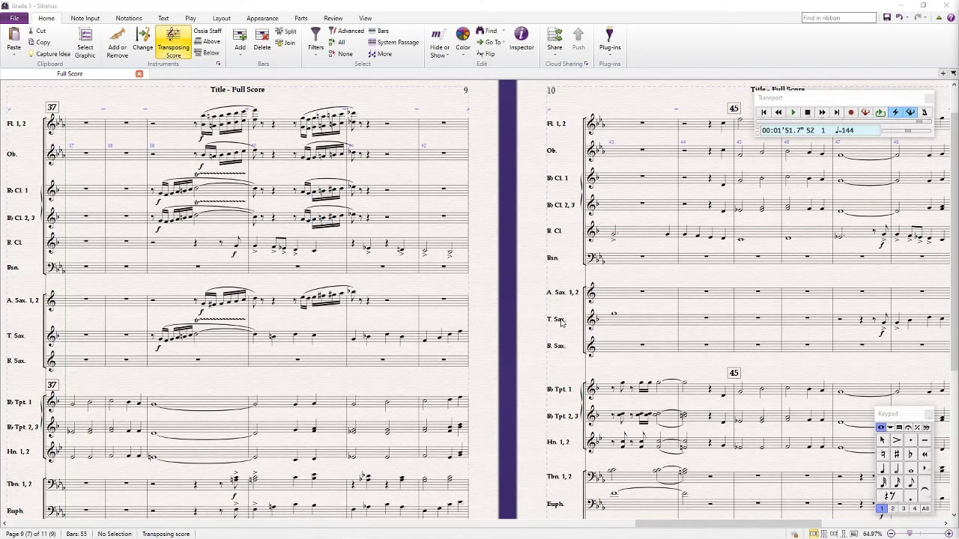
Step: Examine the full score from bar 19 to the end, comparing which staves are scored and which are empty
{"action": "left_click", "coordinate": [95, 105]}
{"action": "left_click_drag", "start_coordinate": [94, 105], "coordinate": [622, 87]}
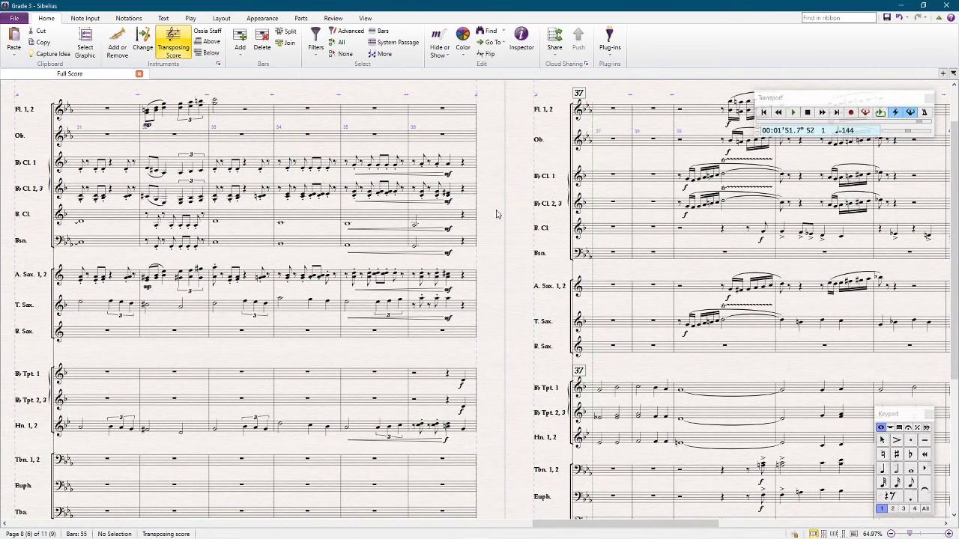
{"action": "left_click_drag", "start_coordinate": [500, 215], "coordinate": [2, 221]}
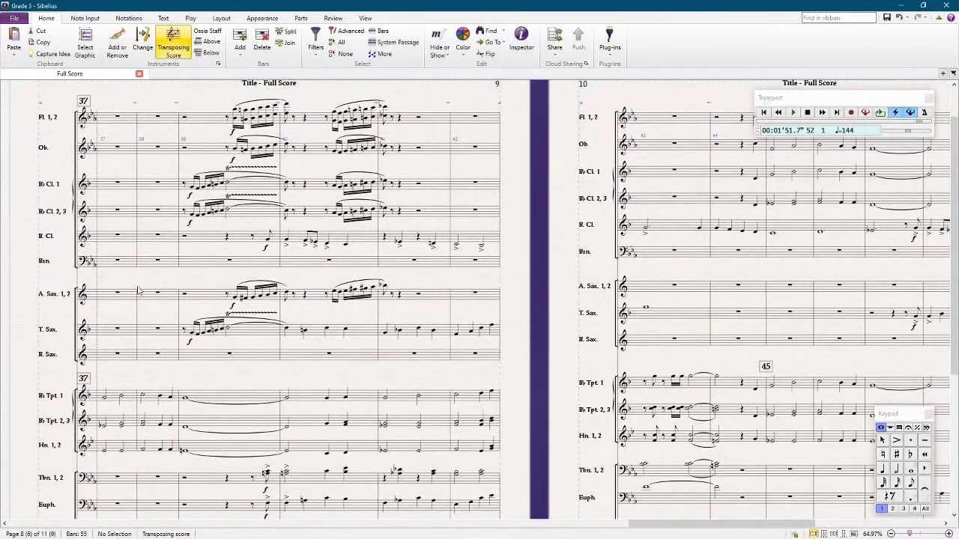
{"action": "left_click", "coordinate": [127, 120]}
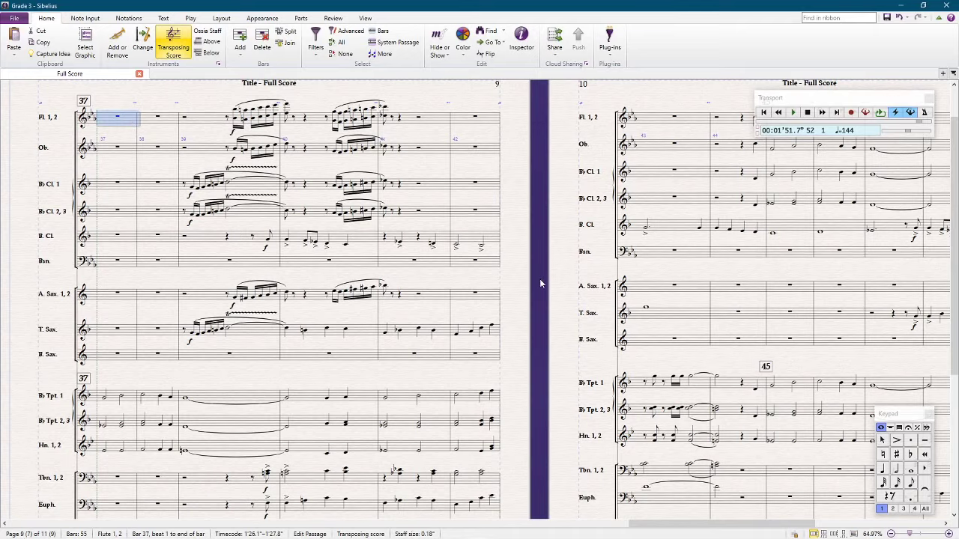
{"action": "left_click_drag", "start_coordinate": [540, 278], "coordinate": [287, 259]}
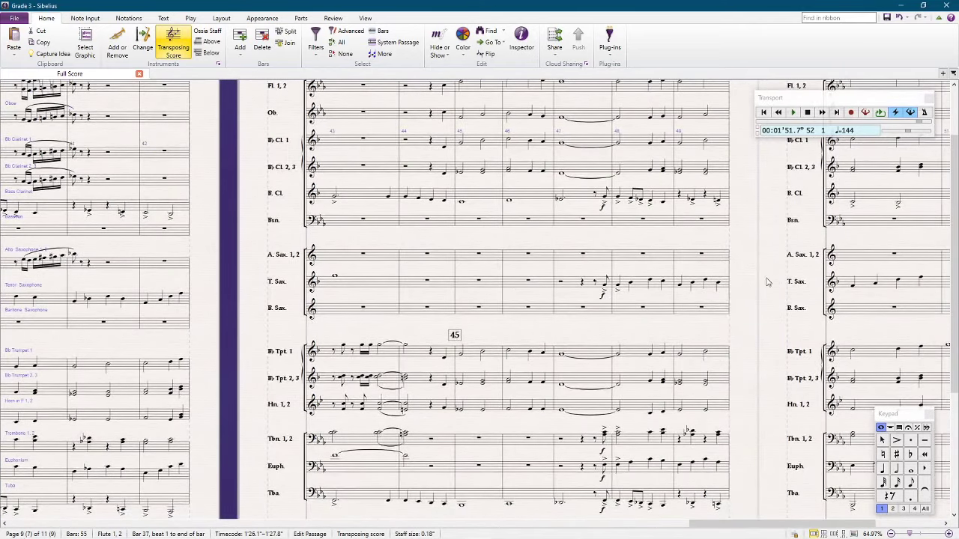
{"action": "left_click_drag", "start_coordinate": [766, 281], "coordinate": [519, 288]}
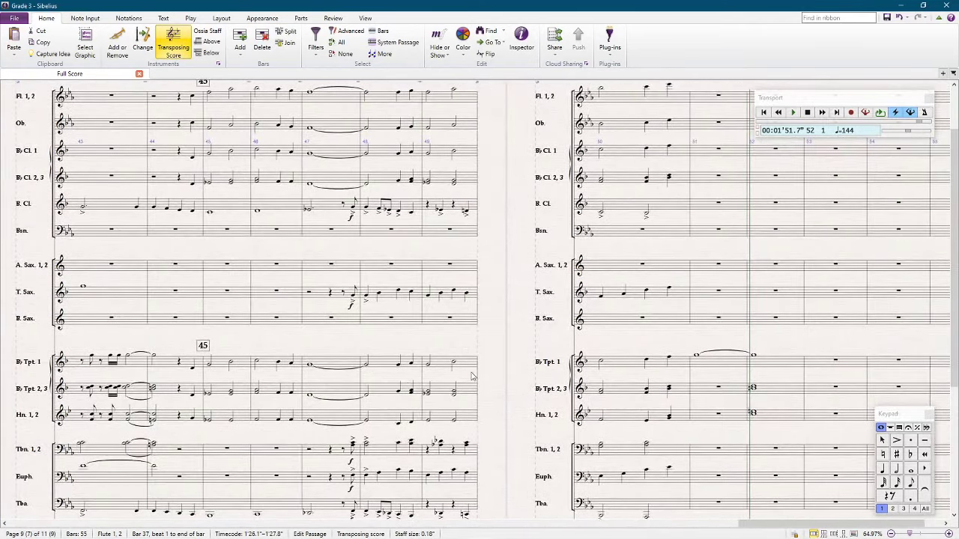
{"action": "scroll", "coordinate": [495, 306], "scroll_direction": "left", "scroll_amount": 5}
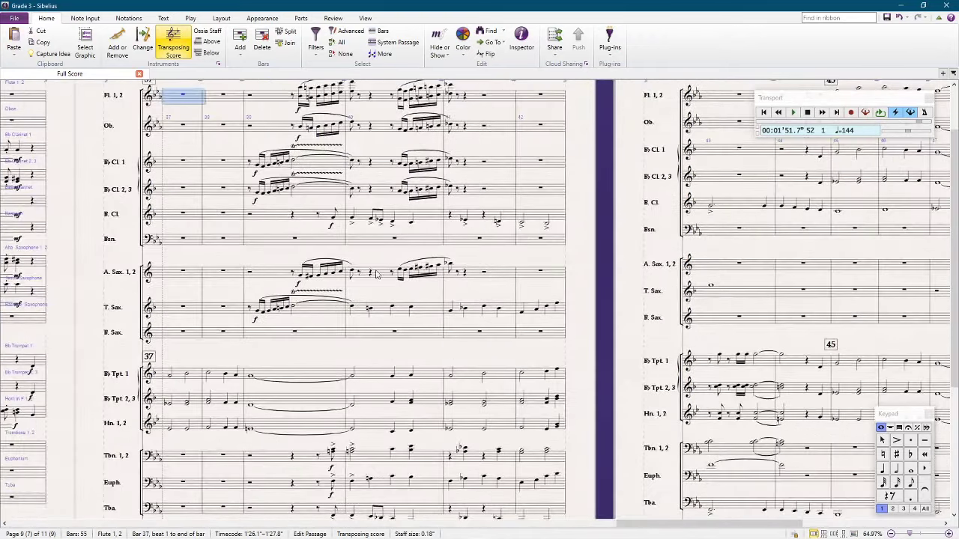
{"action": "scroll", "coordinate": [315, 292], "scroll_direction": "left", "scroll_amount": 5}
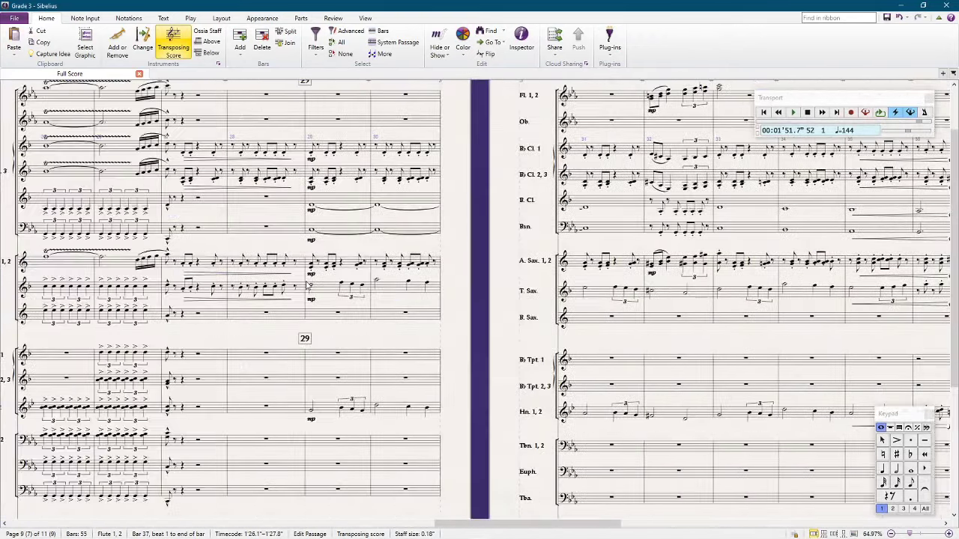
{"action": "scroll", "coordinate": [292, 295], "scroll_direction": "left", "scroll_amount": 1}
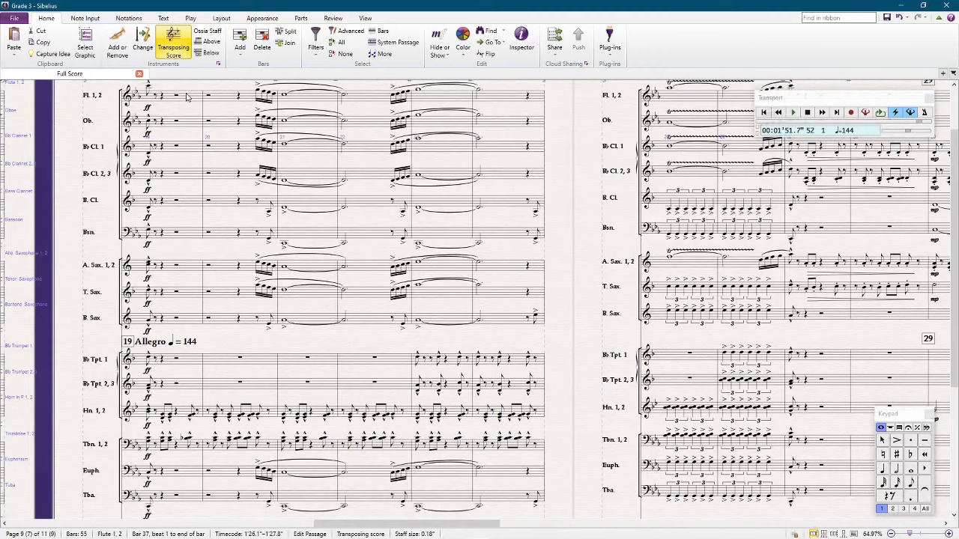
Step: Play back the full score from bar 19 and stop playback in bar 53
{"action": "left_click", "coordinate": [188, 95]}
{"action": "scroll", "coordinate": [147, 139], "scroll_direction": "up", "scroll_amount": 1}
{"action": "key", "text": "Escape"}
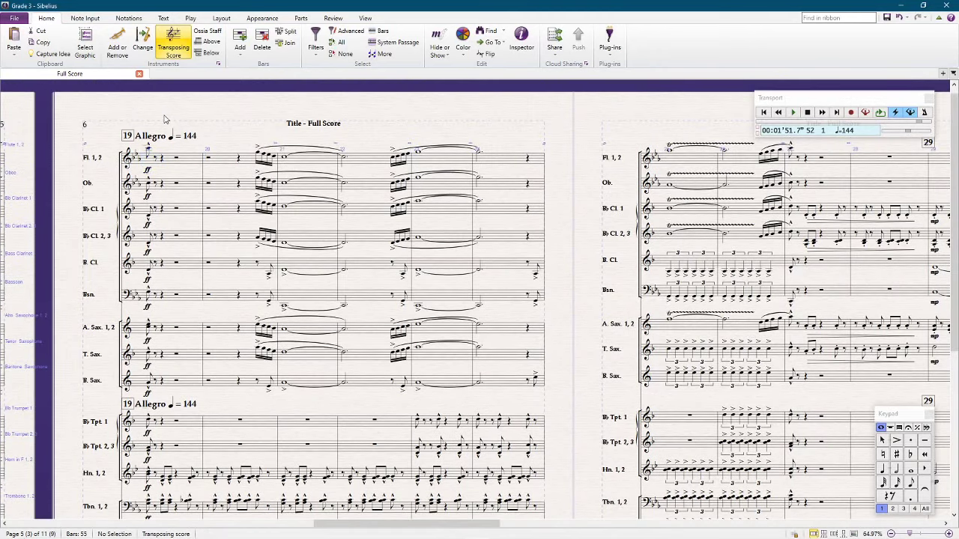
{"action": "left_click", "coordinate": [189, 162]}
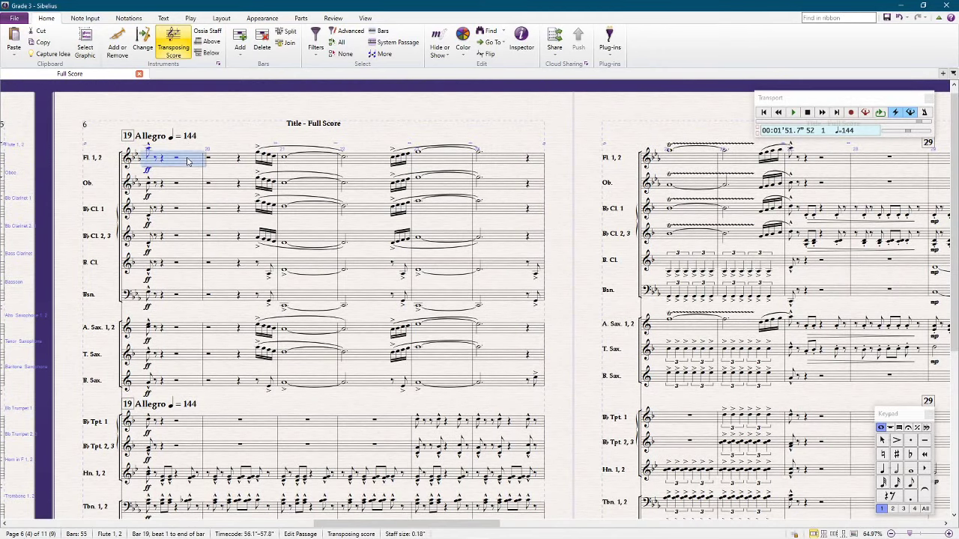
{"action": "left_click", "coordinate": [204, 135]}
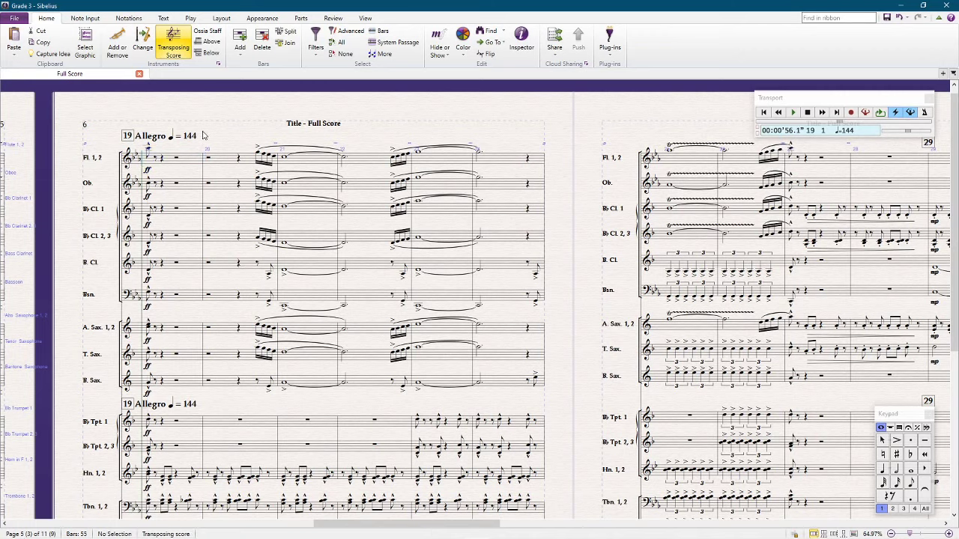
{"action": "scroll", "coordinate": [202, 130], "scroll_direction": "down", "scroll_amount": 2, "text": "ctrl"}
{"action": "scroll", "coordinate": [204, 139], "scroll_direction": "down", "scroll_amount": 1, "text": "ctrl"}
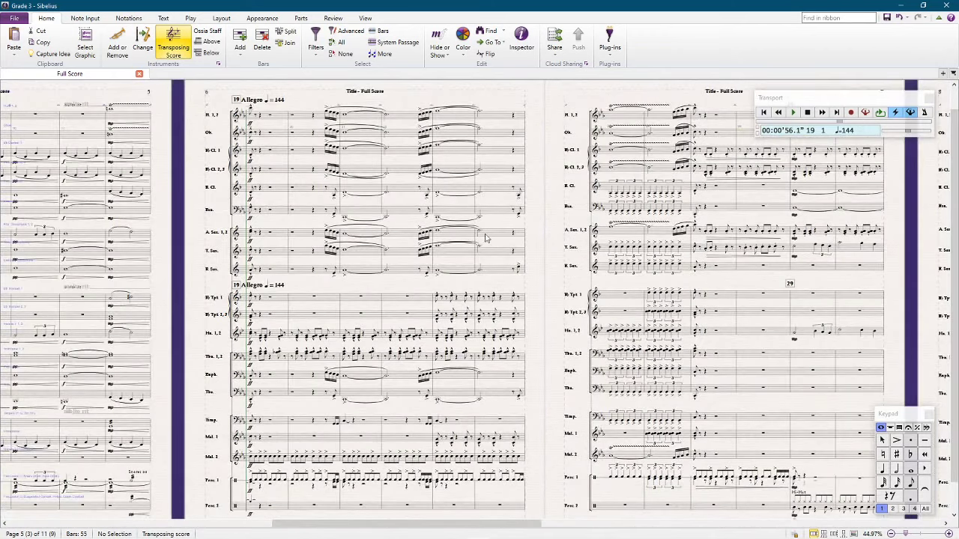
{"action": "left_click_drag", "start_coordinate": [520, 205], "coordinate": [355, 201]}
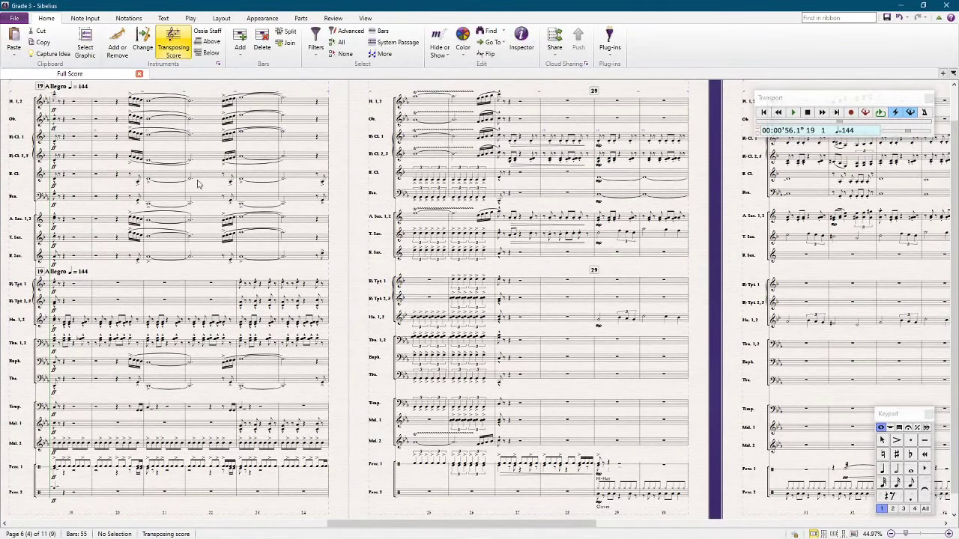
{"action": "key", "text": "space"}
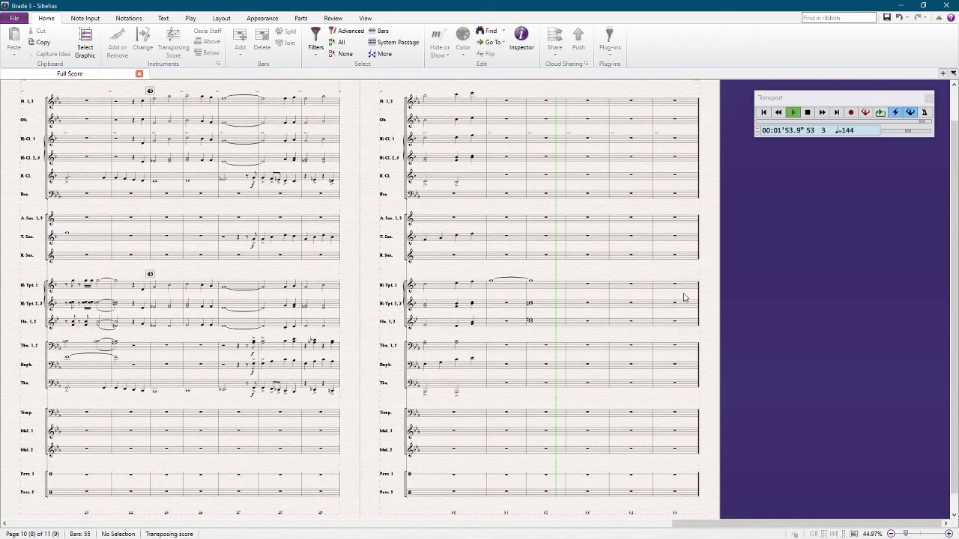
{"action": "key", "text": "space"}
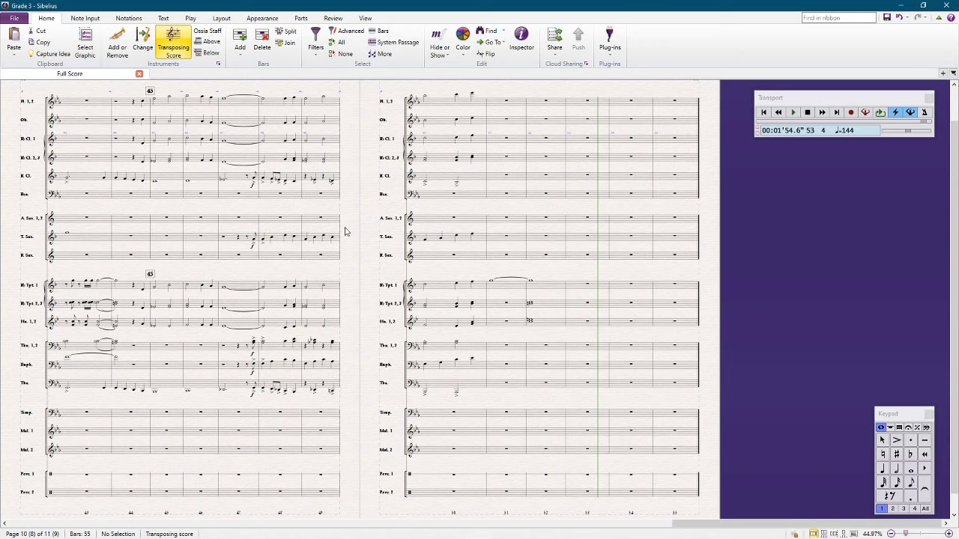
Step: Highlight bars 35 to 38 from the trombones down to Mallet 2 to examine the scoring around bar 37
{"action": "left_click_drag", "start_coordinate": [347, 231], "coordinate": [712, 229]}
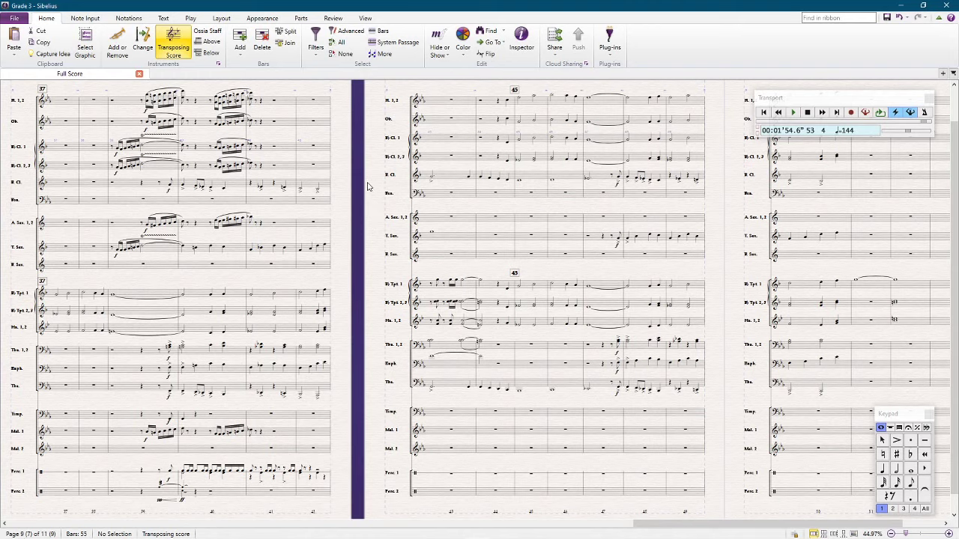
{"action": "left_click_drag", "start_coordinate": [367, 186], "coordinate": [363, 187]}
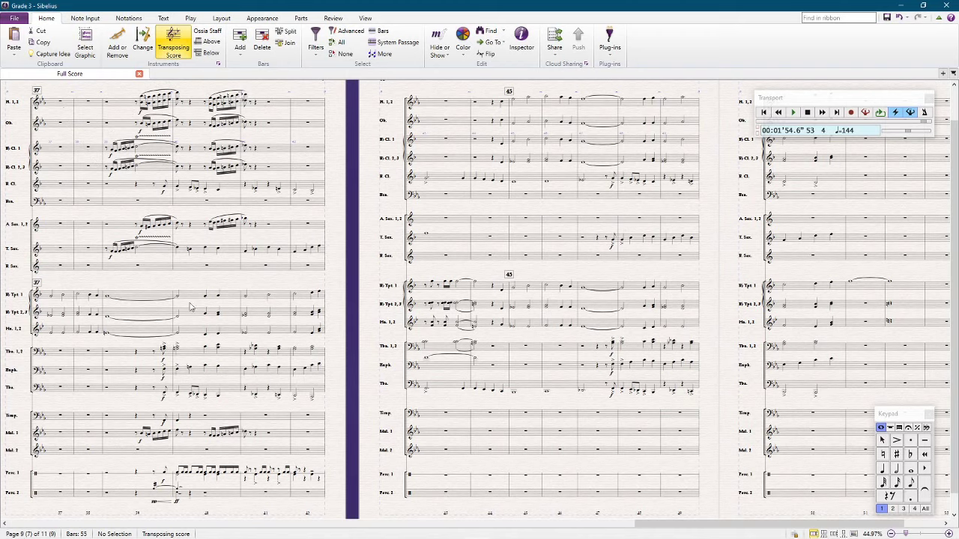
{"action": "scroll", "coordinate": [364, 297], "scroll_direction": "up", "scroll_amount": 3}
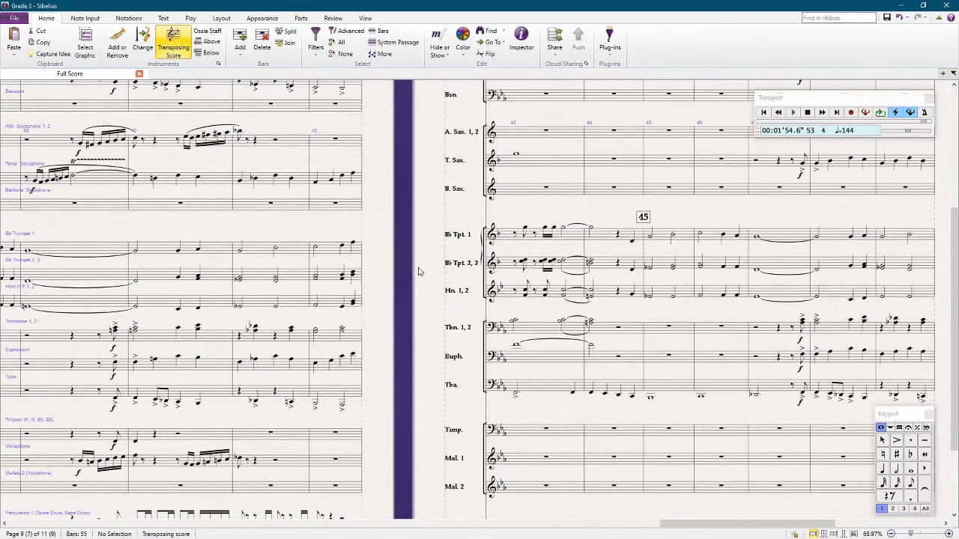
{"action": "scroll", "coordinate": [529, 248], "scroll_direction": "up", "scroll_amount": 1}
{"action": "scroll", "coordinate": [497, 278], "scroll_direction": "down", "scroll_amount": 3}
{"action": "left_click", "coordinate": [499, 278]}
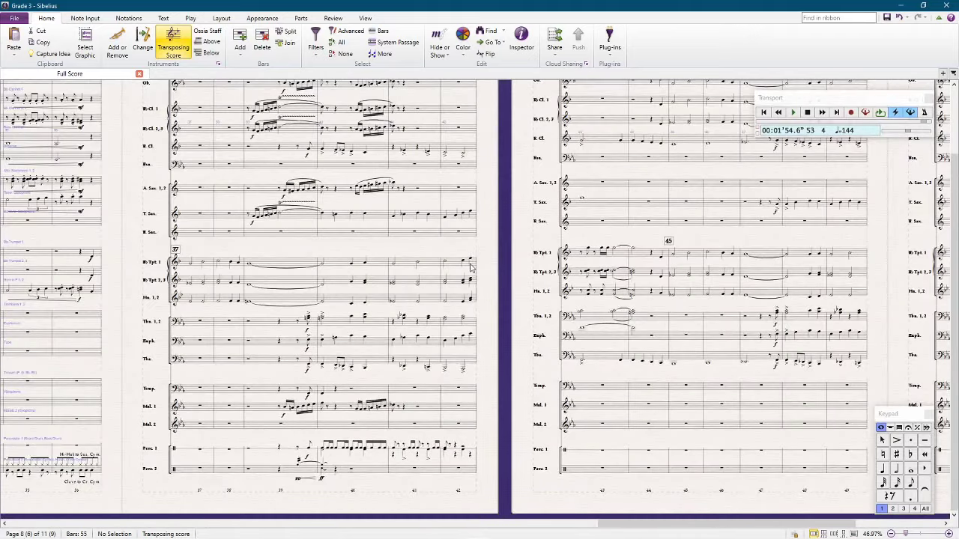
{"action": "left_click_drag", "start_coordinate": [119, 302], "coordinate": [268, 268]}
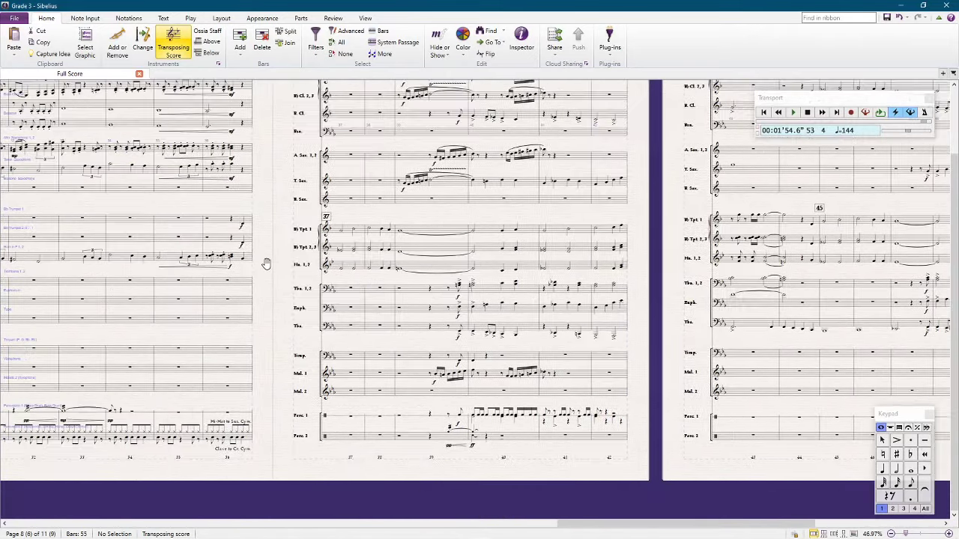
{"action": "left_click", "coordinate": [204, 283]}
{"action": "left_click", "coordinate": [388, 329], "text": "shift"}
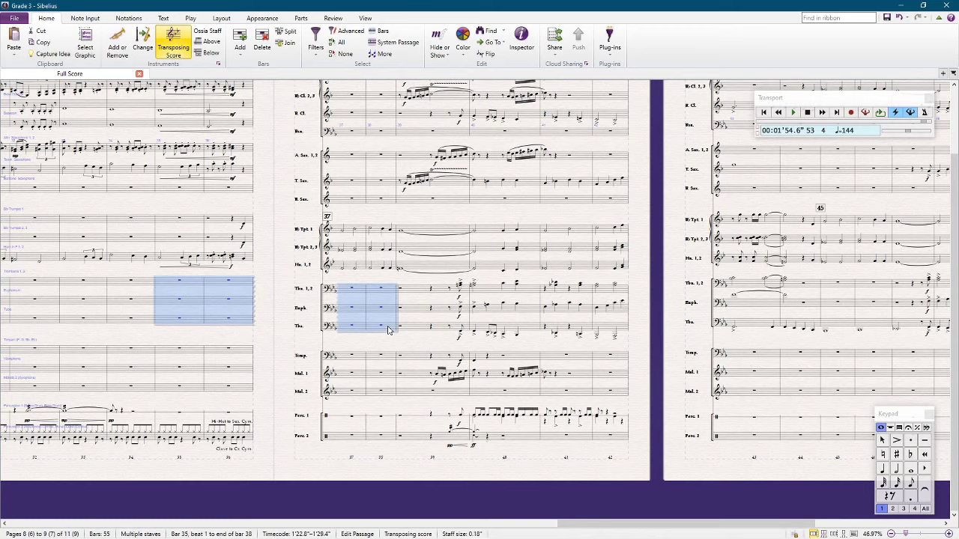
{"action": "left_click", "coordinate": [378, 395], "text": "shift"}
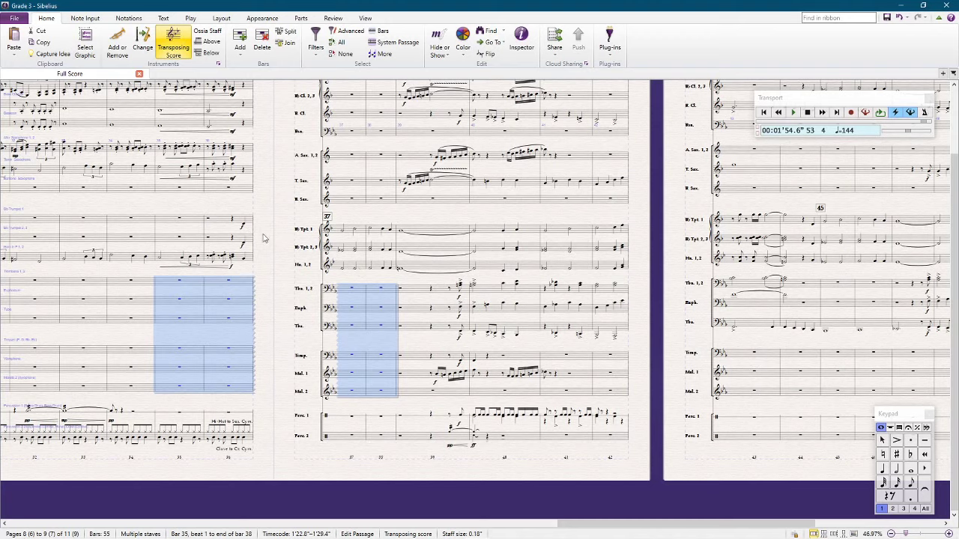
{"action": "left_click", "coordinate": [650, 284]}
Step: Highlight bars 44 to 46 in the trombone and euphonium staves and in the saxophone staves to examine them
{"action": "scroll", "coordinate": [654, 286], "scroll_direction": "right", "scroll_amount": 5}
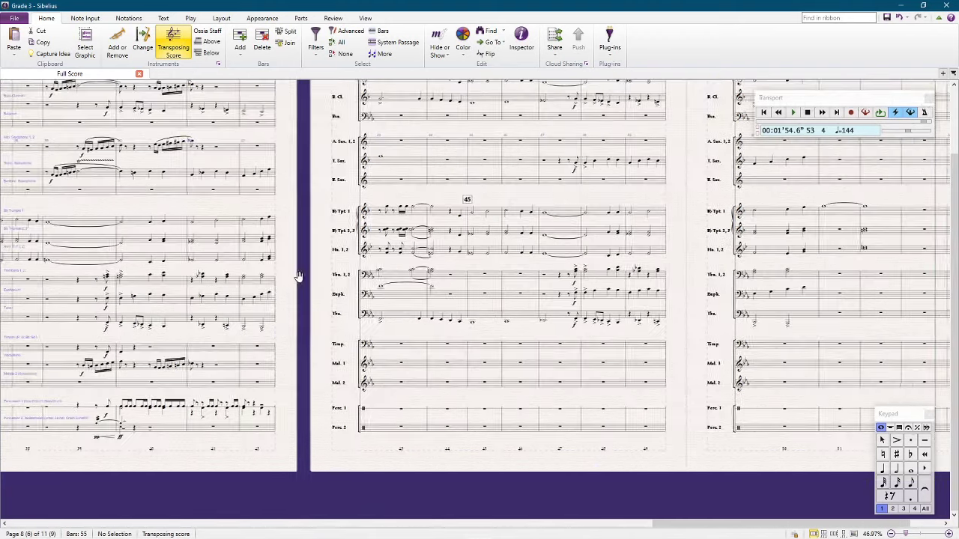
{"action": "left_click", "coordinate": [460, 277]}
{"action": "left_click", "coordinate": [532, 297], "text": "shift"}
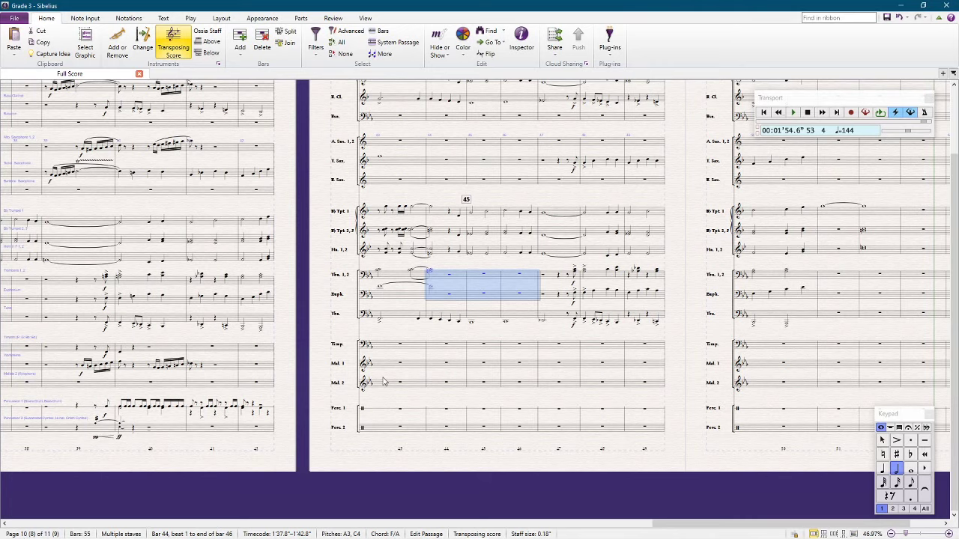
{"action": "scroll", "coordinate": [383, 382], "scroll_direction": "up", "scroll_amount": 3}
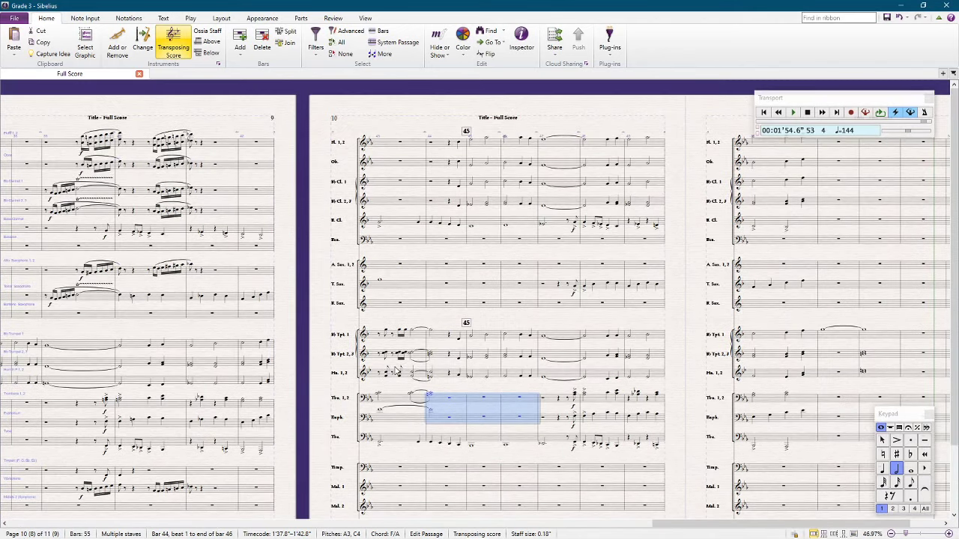
{"action": "scroll", "coordinate": [398, 369], "scroll_direction": "down", "scroll_amount": 1}
{"action": "left_click", "coordinate": [444, 220]}
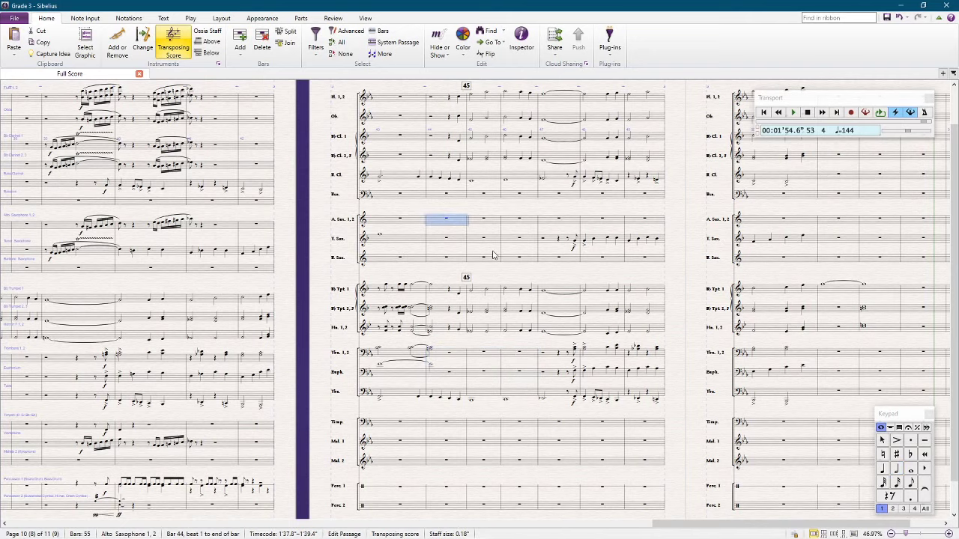
{"action": "left_click", "coordinate": [505, 259], "text": "shift"}
Step: Highlight bars 43 to 46 from the timpani down to Percussion 2 to examine them, and clear the selection
{"action": "scroll", "coordinate": [317, 381], "scroll_direction": "down", "scroll_amount": 5}
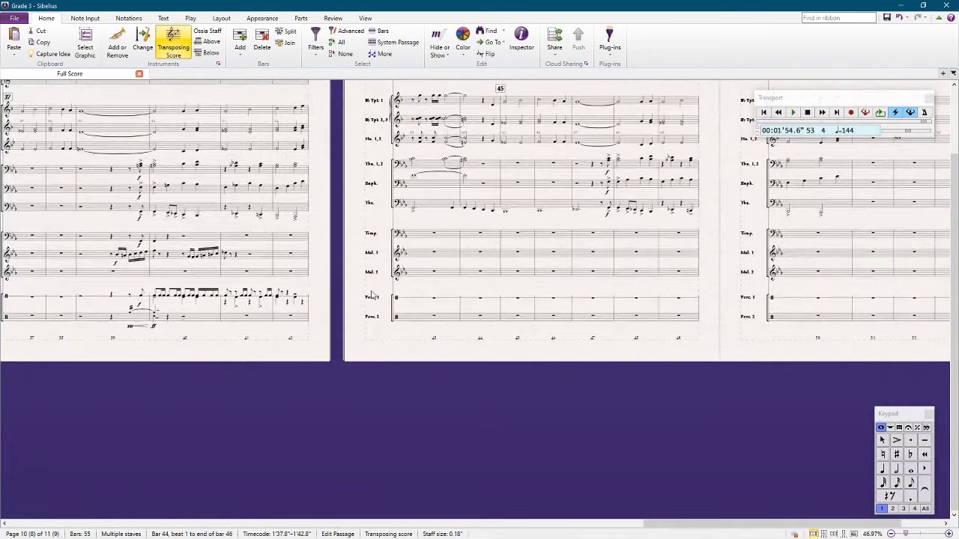
{"action": "left_click", "coordinate": [423, 316]}
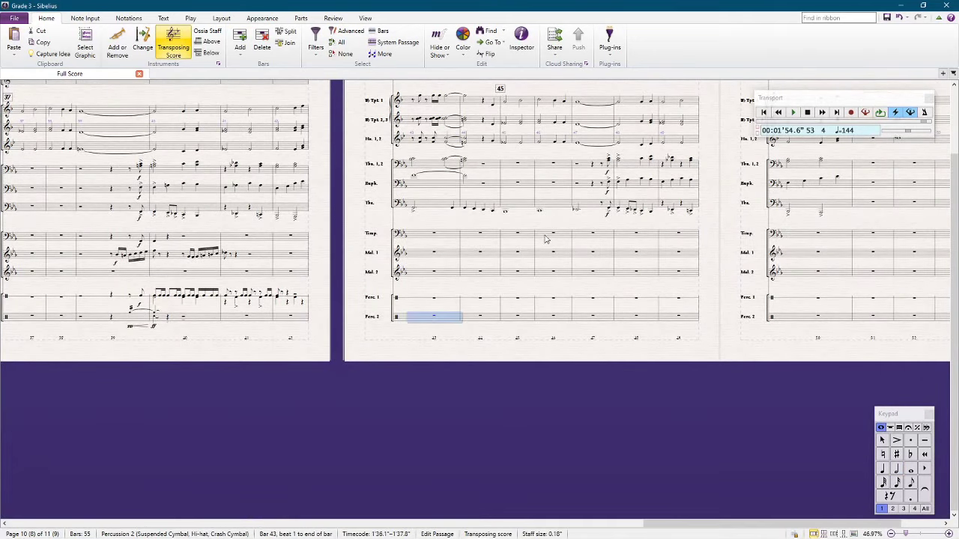
{"action": "left_click", "coordinate": [545, 239], "text": "shift"}
{"action": "left_click", "coordinate": [303, 418]}
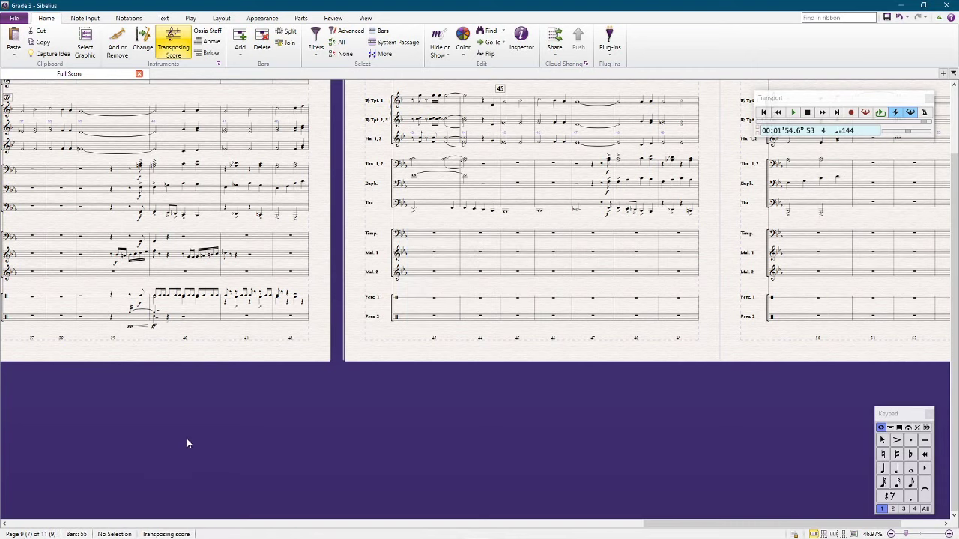
Step: Play back the score from bar 34, stop in bar 53, and return to the pages with bars 37 and 45
{"action": "left_click_drag", "start_coordinate": [186, 444], "coordinate": [467, 460]}
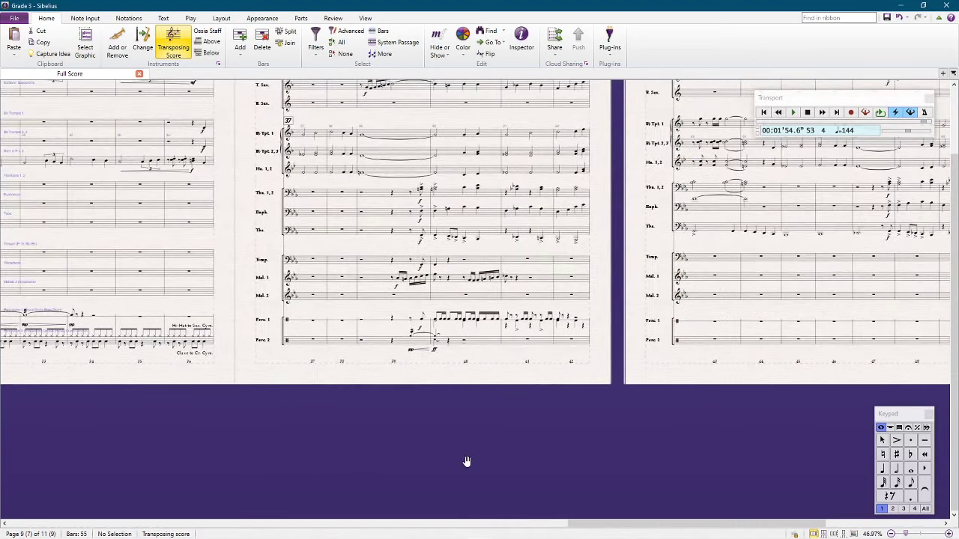
{"action": "left_click", "coordinate": [101, 256]}
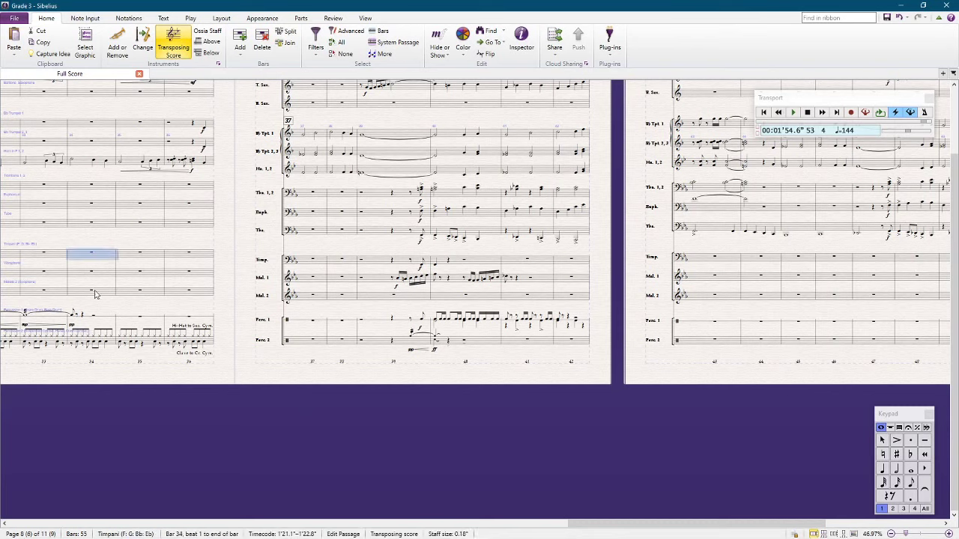
{"action": "key", "text": "p"}
{"action": "key", "text": "Escape"}
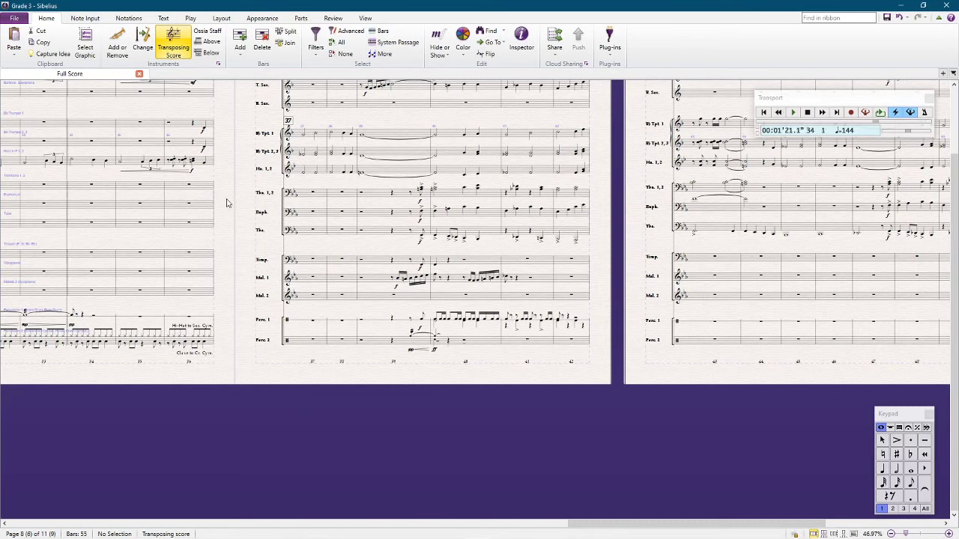
{"action": "key", "text": "space"}
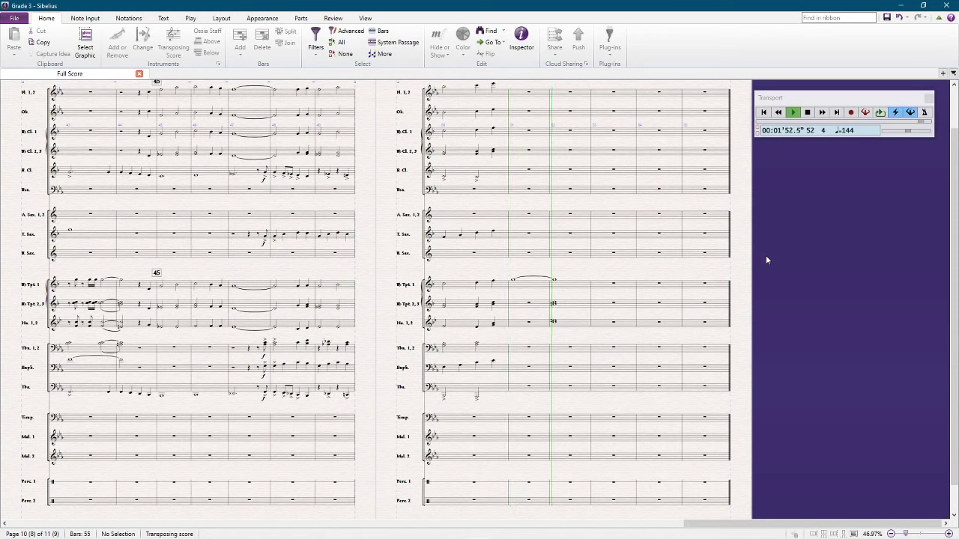
{"action": "key", "text": "Escape"}
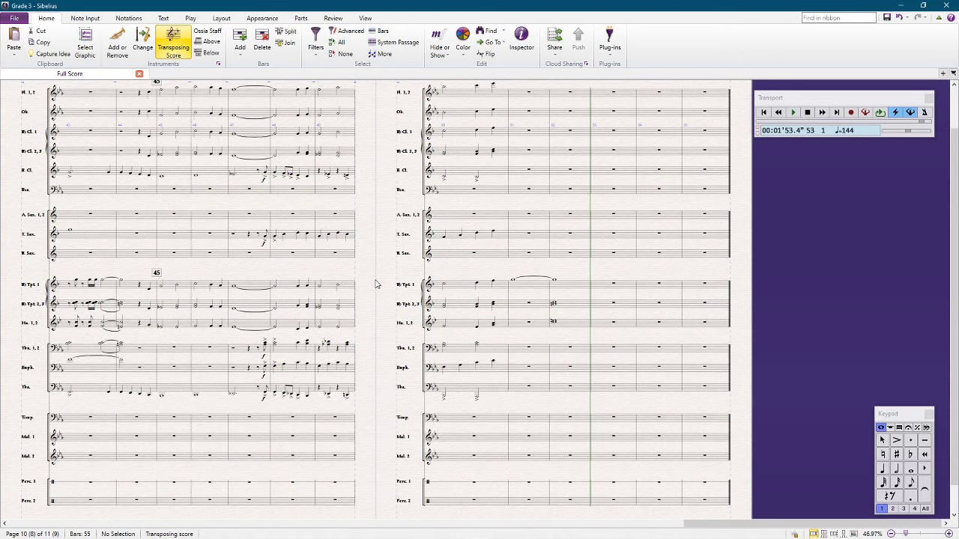
{"action": "left_click_drag", "start_coordinate": [377, 284], "coordinate": [801, 281]}
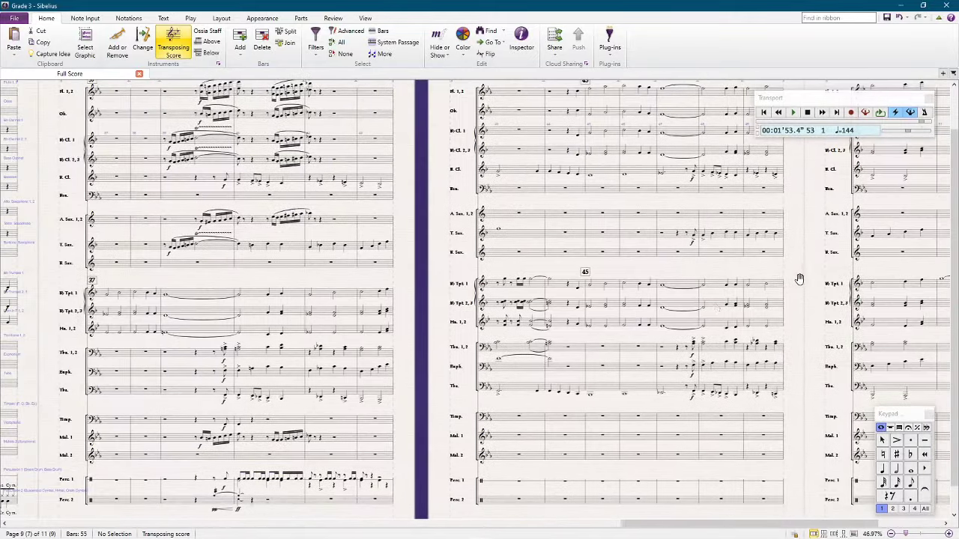
Step: Copy the Percussion 1 roll in bar 32 to bar 36 and the closing note in bar 34 to bar 37
{"action": "scroll", "coordinate": [442, 370], "scroll_direction": "up", "scroll_amount": 1, "text": "ctrl"}
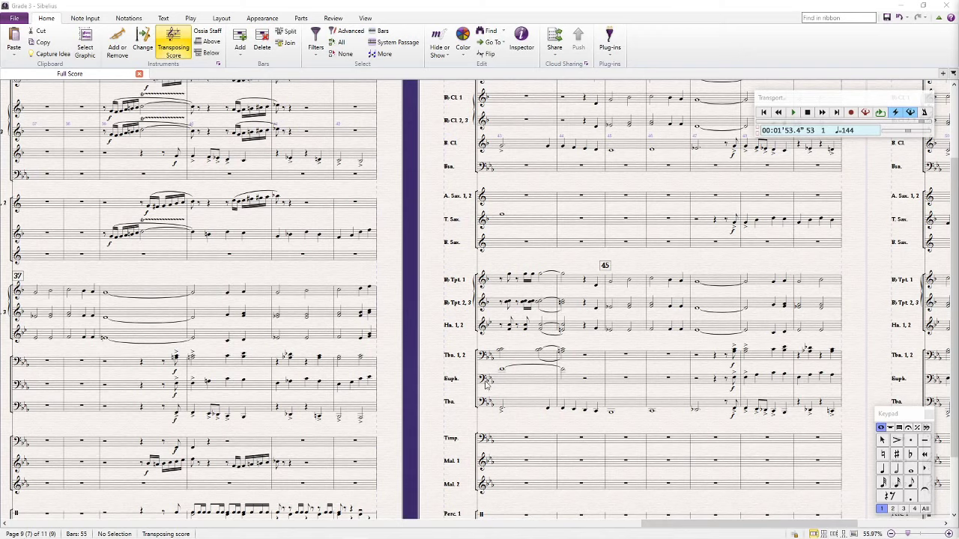
{"action": "left_click_drag", "start_coordinate": [421, 338], "coordinate": [895, 240]}
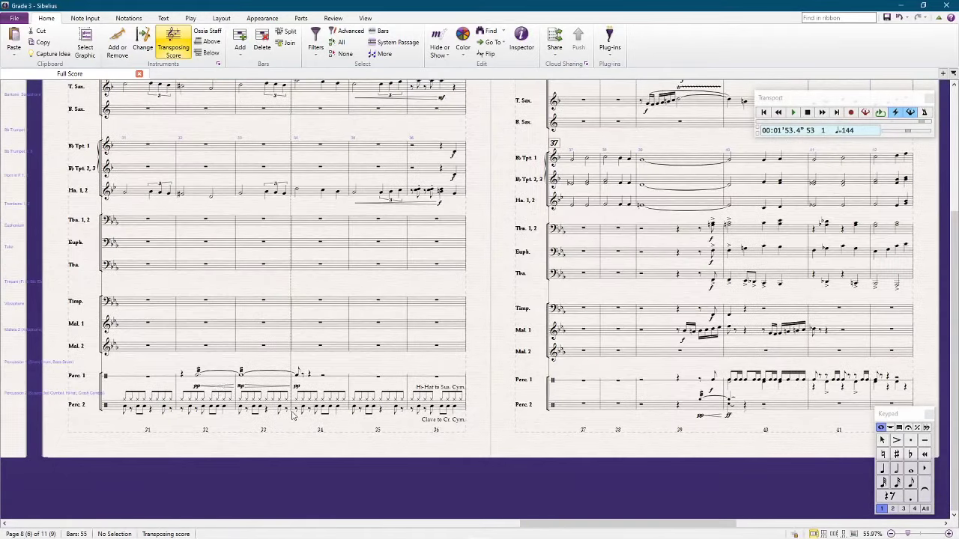
{"action": "left_click_drag", "start_coordinate": [207, 371], "coordinate": [293, 416]}
{"action": "left_click", "coordinate": [221, 381]}
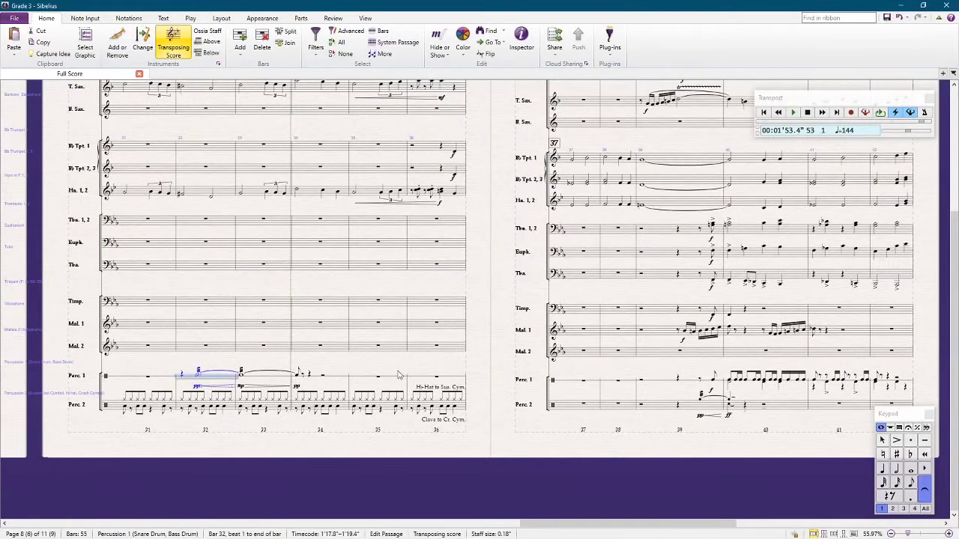
{"action": "left_click", "coordinate": [436, 379], "text": "alt"}
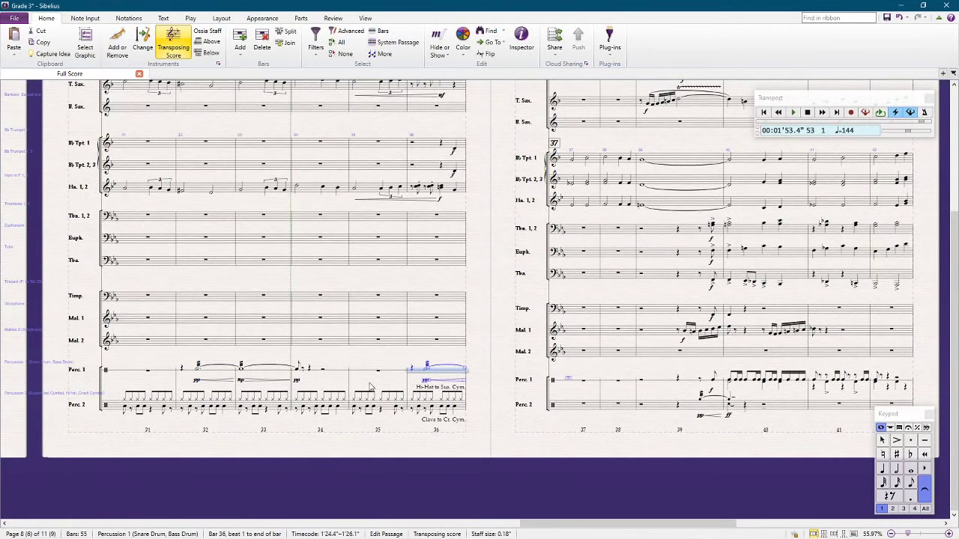
{"action": "left_click", "coordinate": [330, 373]}
{"action": "left_click", "coordinate": [587, 384]}
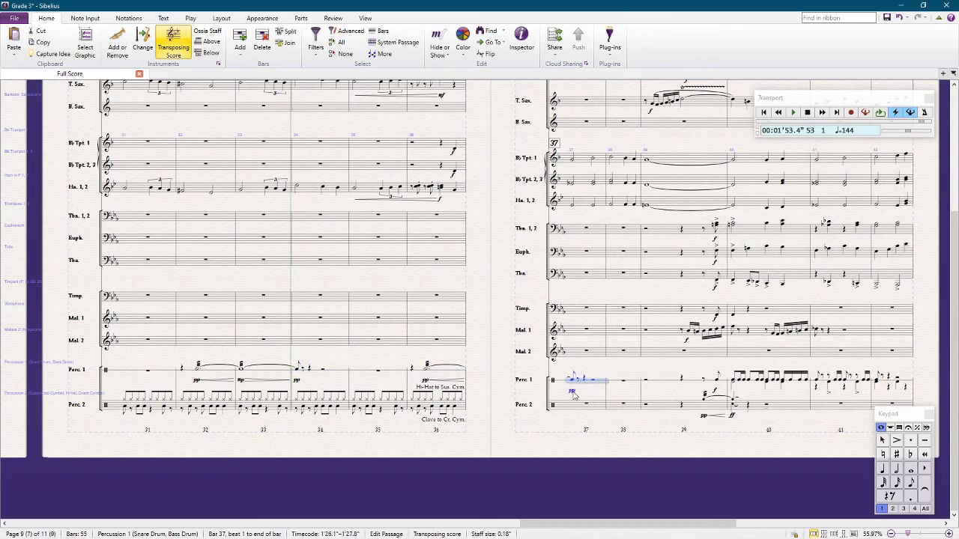
Step: Highlight bars 39 to 40 from the flutes down to the tenor saxophone to examine them, and clear the selection
{"action": "scroll", "coordinate": [496, 359], "scroll_direction": "up", "scroll_amount": 5}
{"action": "scroll", "coordinate": [496, 360], "scroll_direction": "left", "scroll_amount": 3}
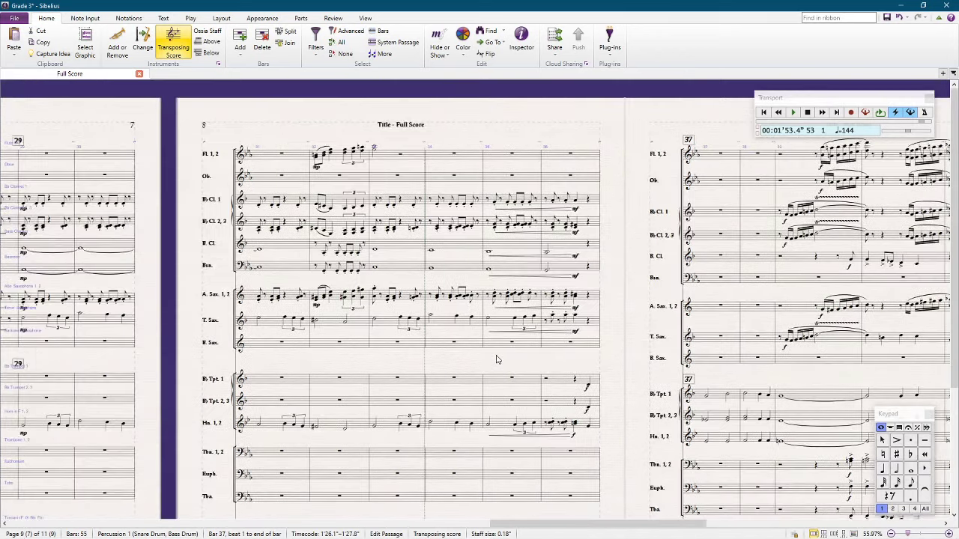
{"action": "scroll", "coordinate": [512, 343], "scroll_direction": "right", "scroll_amount": 8}
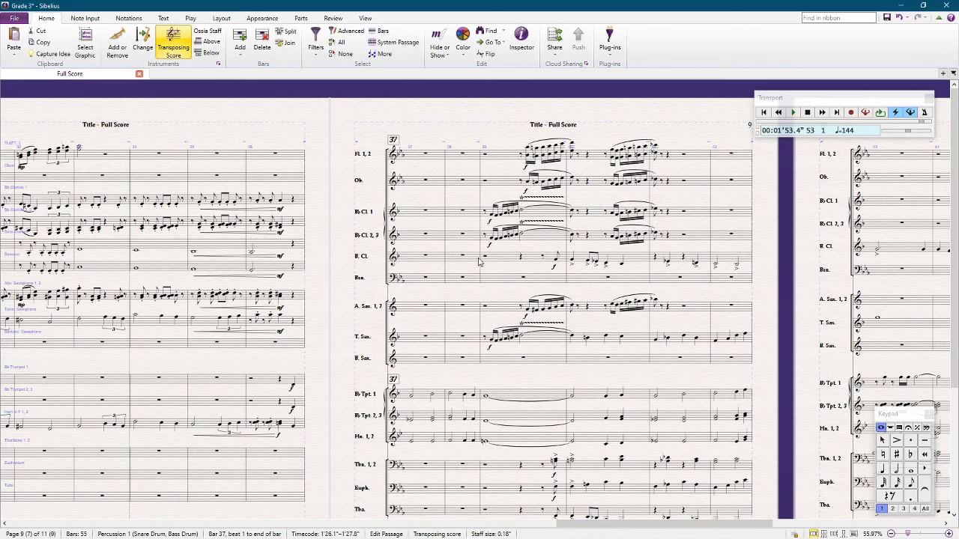
{"action": "left_click", "coordinate": [490, 157]}
{"action": "left_click", "coordinate": [575, 339], "text": "shift"}
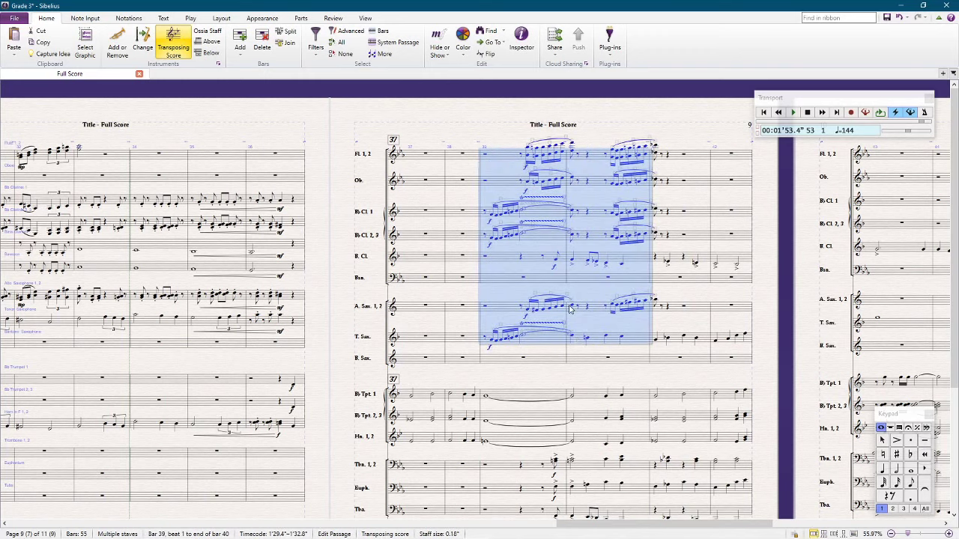
{"action": "left_click", "coordinate": [471, 142]}
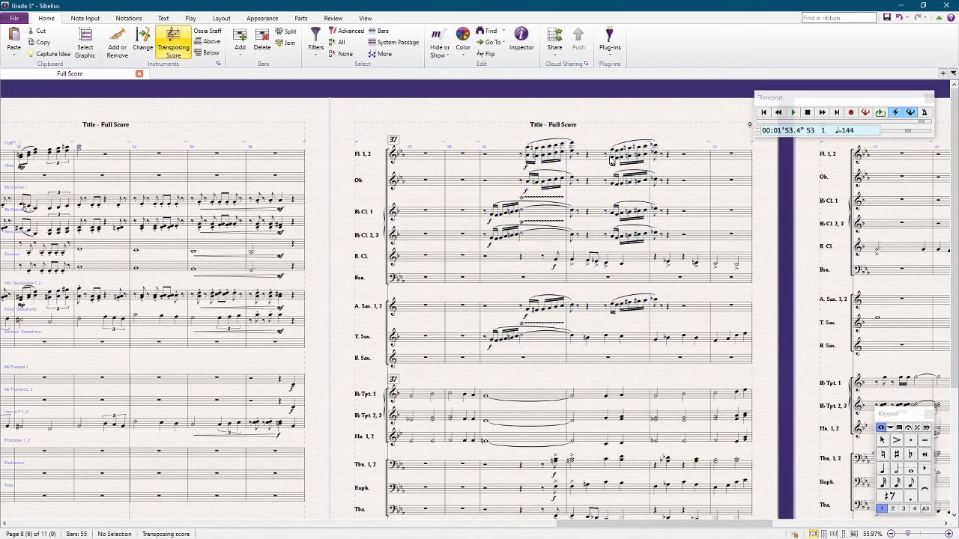
Step: Examine the woodwind figure from bar 40 beat 3 to bar 41 beat 2 and the bass clarinet and tuba notes on bar 40 beat 4
{"action": "left_click", "coordinate": [609, 160]}
{"action": "left_click", "coordinate": [662, 311], "text": "shift"}
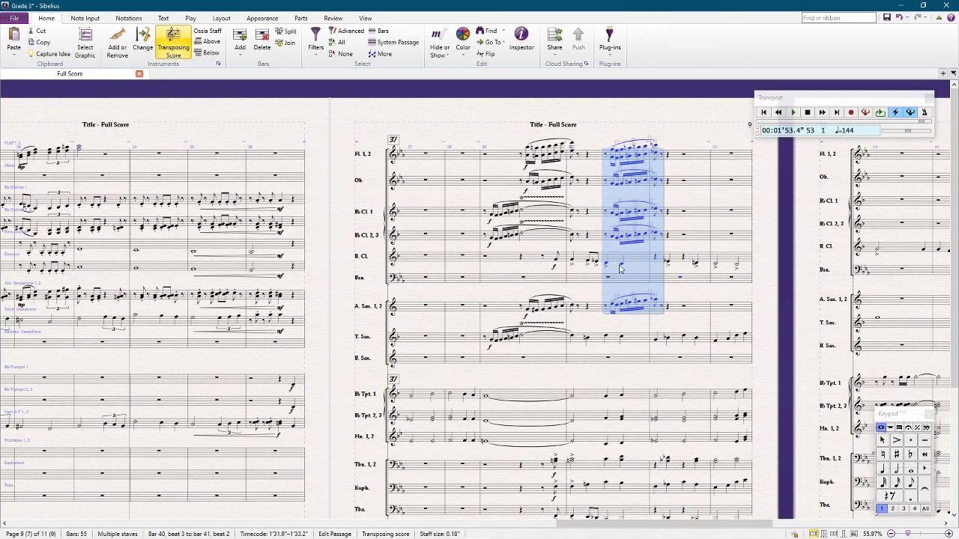
{"action": "left_click", "coordinate": [622, 264]}
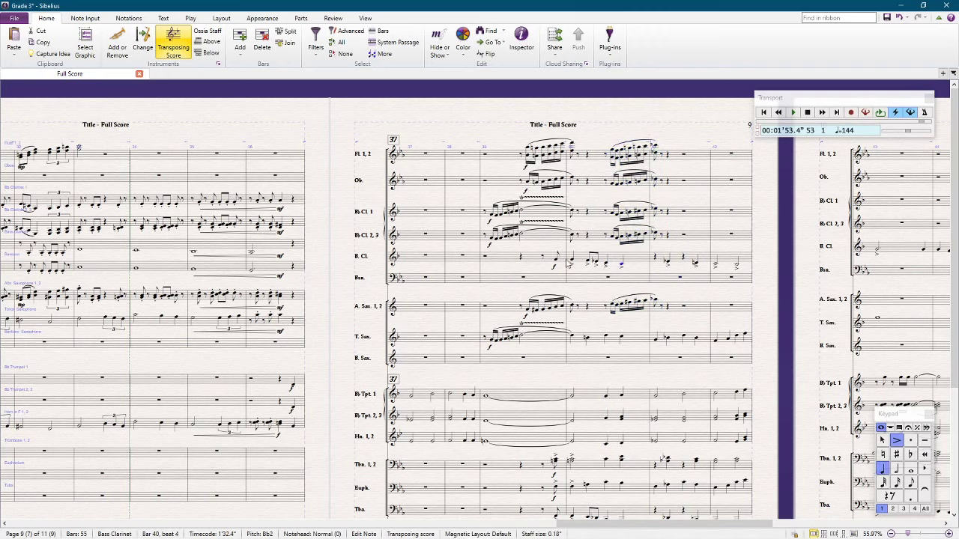
{"action": "scroll", "coordinate": [567, 264], "scroll_direction": "down", "scroll_amount": 3}
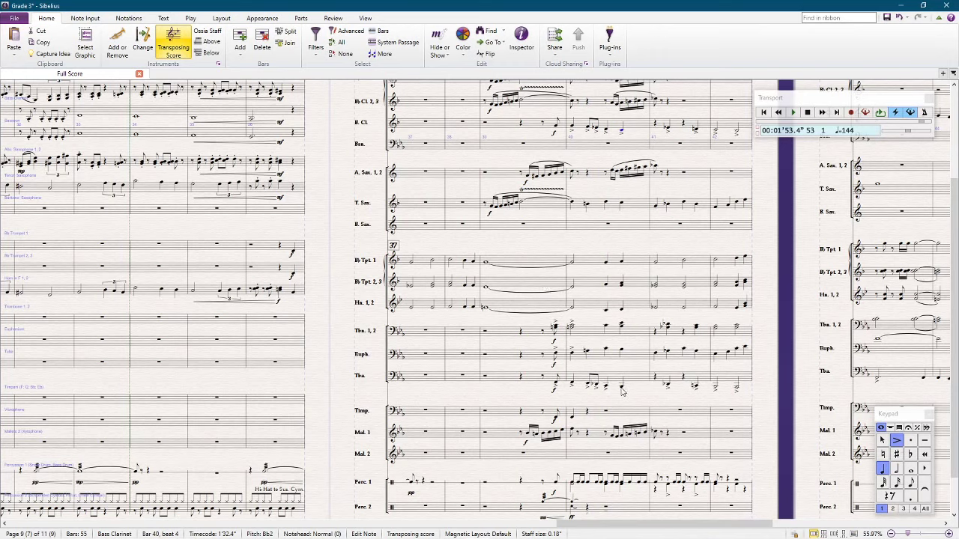
{"action": "left_click", "coordinate": [621, 389]}
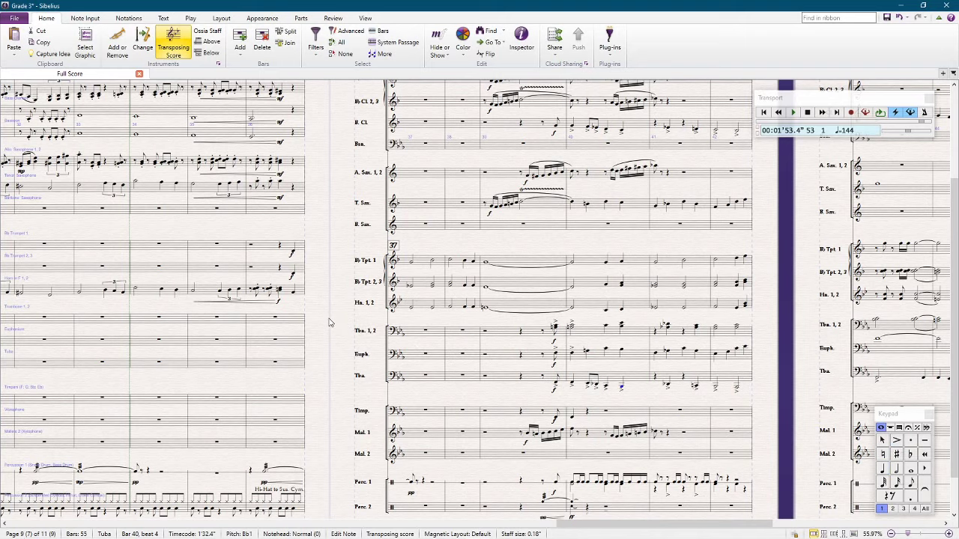
{"action": "left_click", "coordinate": [329, 320]}
Step: Add a dotted half note for bass drum in the second voice of Percussion 1 at bar 36 beat 2
{"action": "left_click_drag", "start_coordinate": [310, 413], "coordinate": [356, 362]}
{"action": "scroll", "coordinate": [459, 258], "scroll_direction": "up", "scroll_amount": 3}
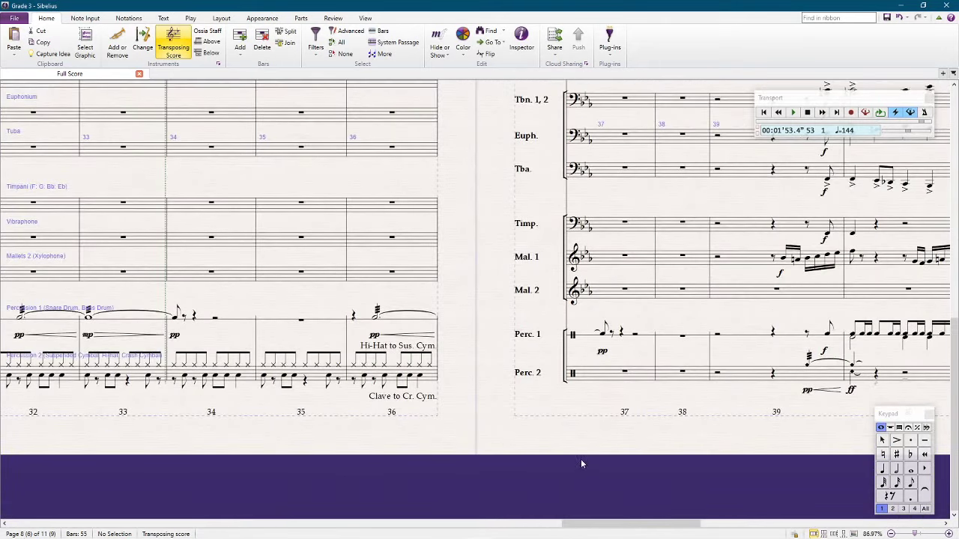
{"action": "left_click_drag", "start_coordinate": [621, 456], "coordinate": [420, 415]}
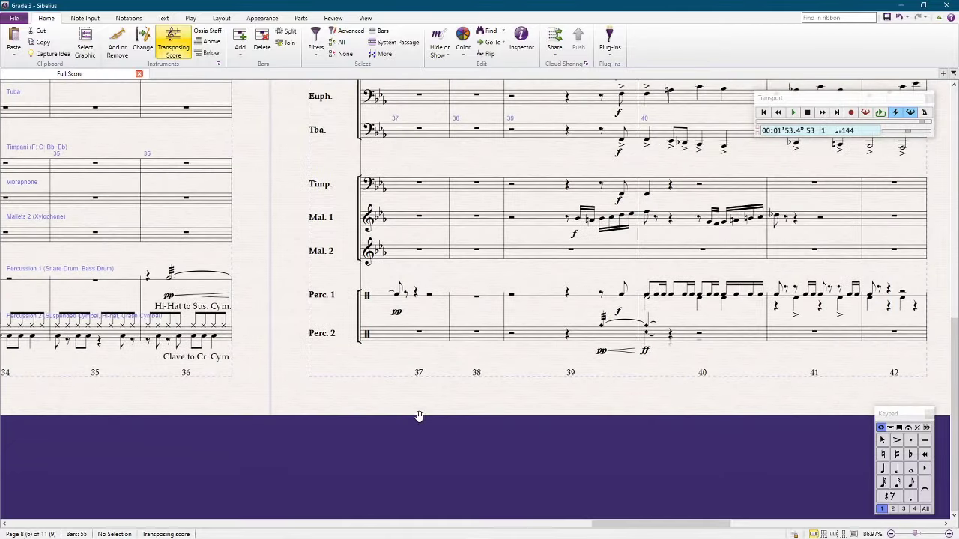
{"action": "left_click", "coordinate": [646, 300]}
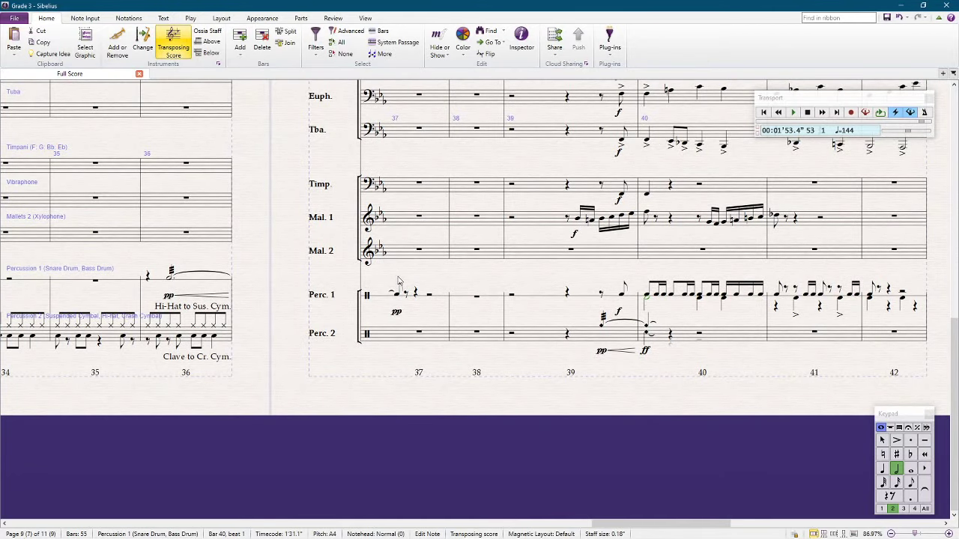
{"action": "left_click", "coordinate": [168, 280]}
{"action": "key", "text": "alt+2"}
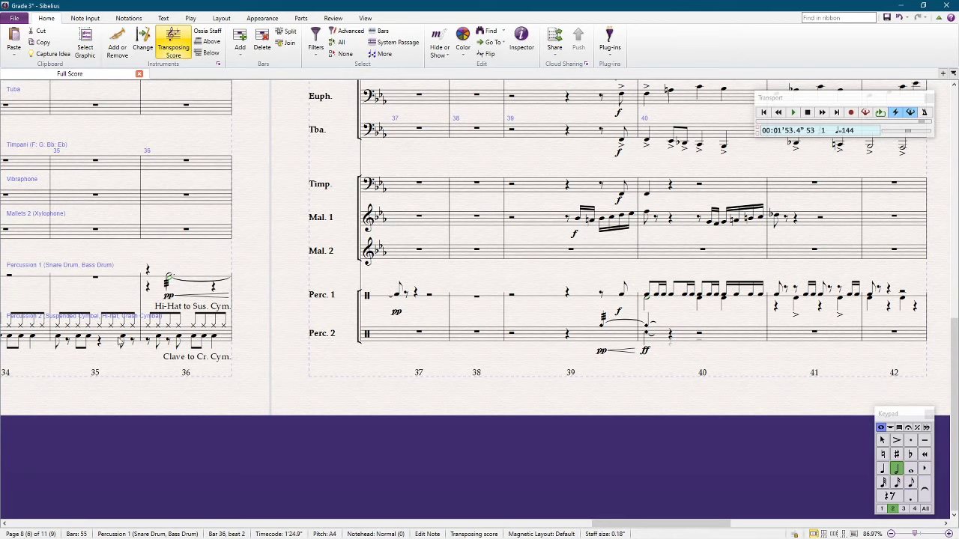
{"action": "key", "text": "shift+c"}
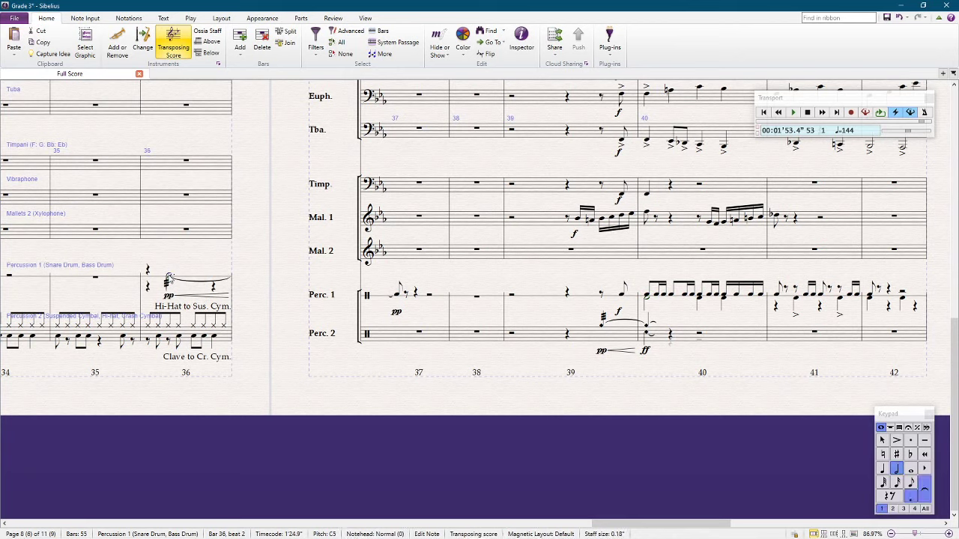
{"action": "left_click", "coordinate": [171, 282]}
{"action": "key", "text": "period"}
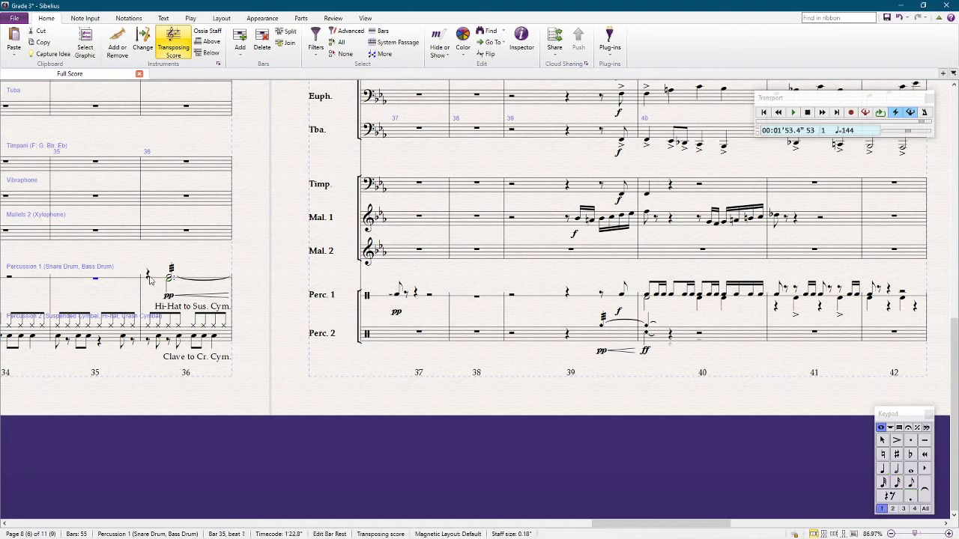
Step: Tie the bass drum note in bar 36 onward and give it a three-stroke tremolo
{"action": "left_click", "coordinate": [152, 279]}
{"action": "left_click", "coordinate": [171, 285]}
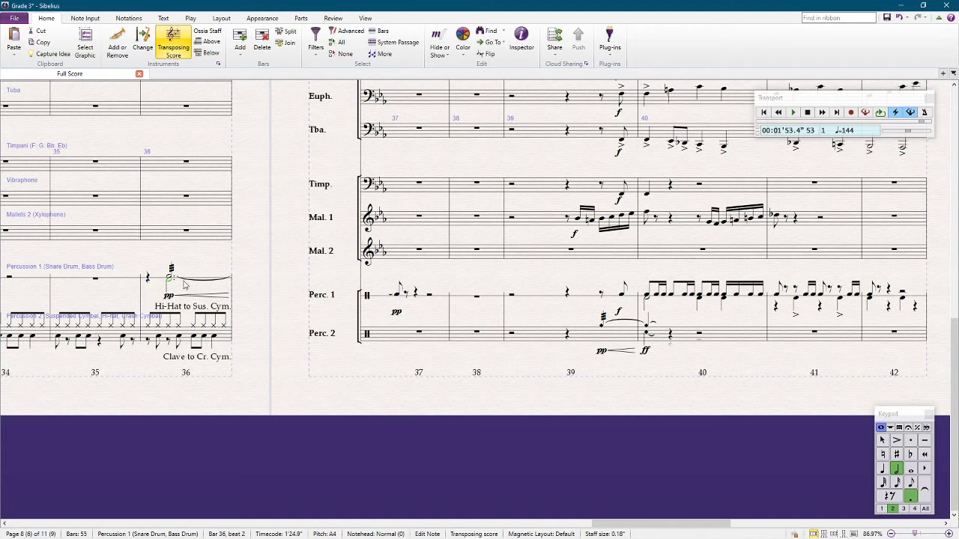
{"action": "key", "text": "Return"}
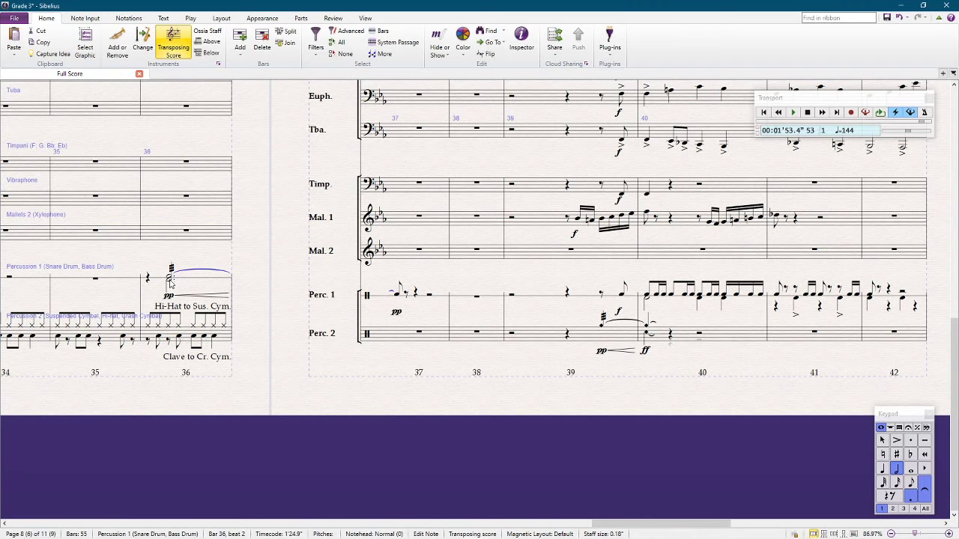
{"action": "left_click", "coordinate": [171, 281]}
{"action": "left_click", "coordinate": [899, 427]}
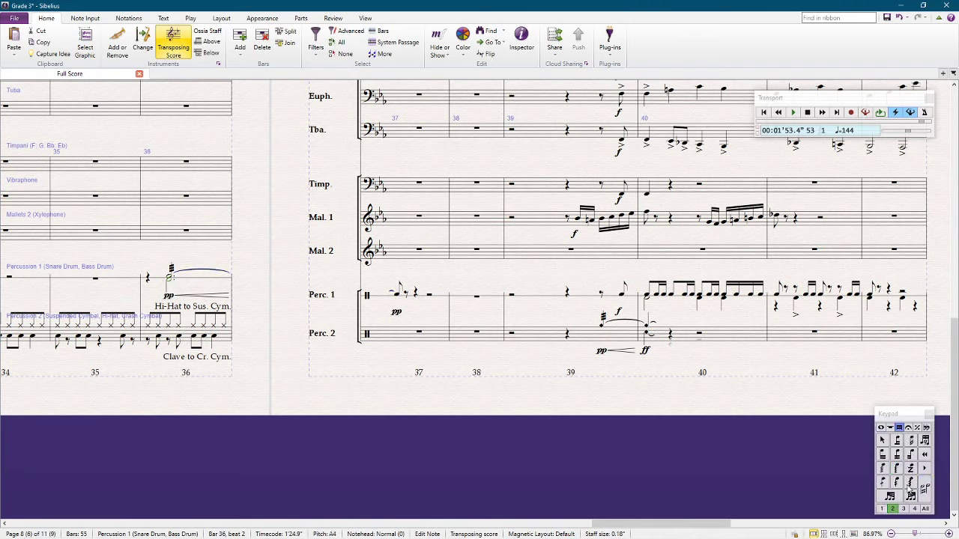
{"action": "left_click", "coordinate": [910, 484]}
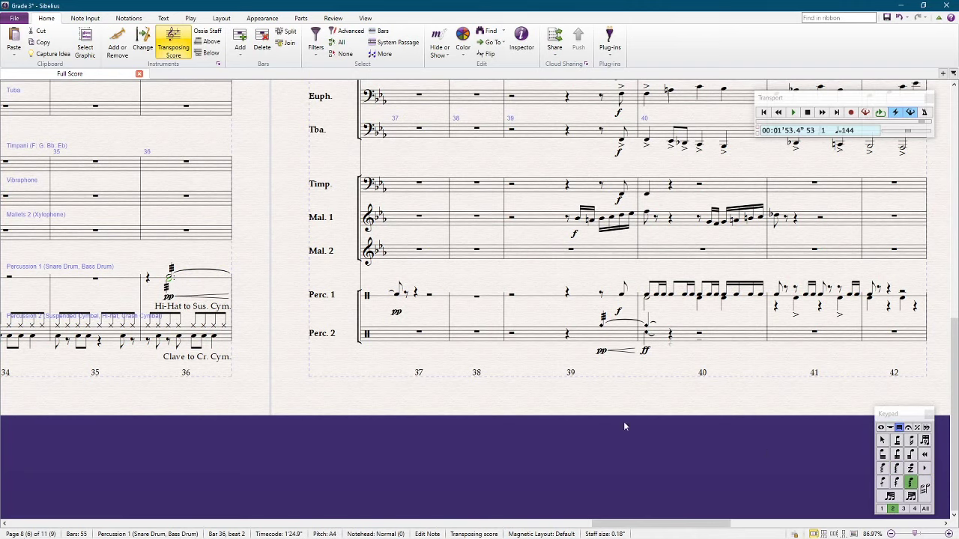
Step: Copy the bass drum note from bar 40 to beat 1 of bar 37 in Percussion 1
{"action": "left_click", "coordinate": [648, 301]}
{"action": "left_click", "coordinate": [398, 299]}
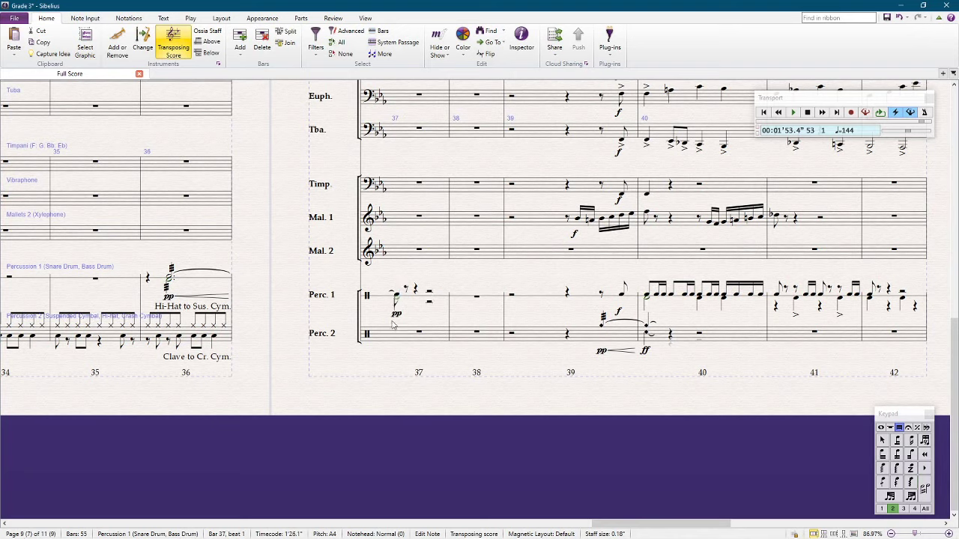
{"action": "left_click", "coordinate": [398, 299]}
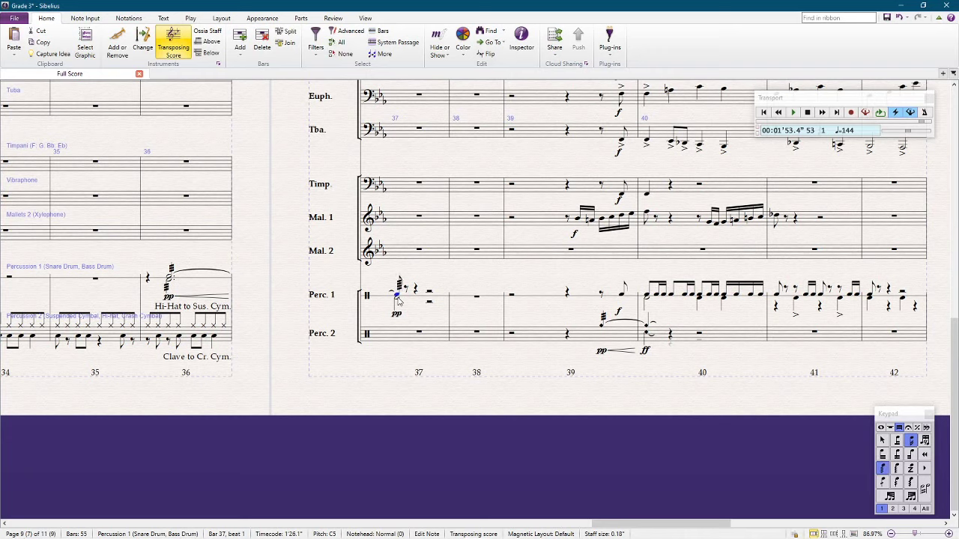
{"action": "left_click", "coordinate": [397, 300]}
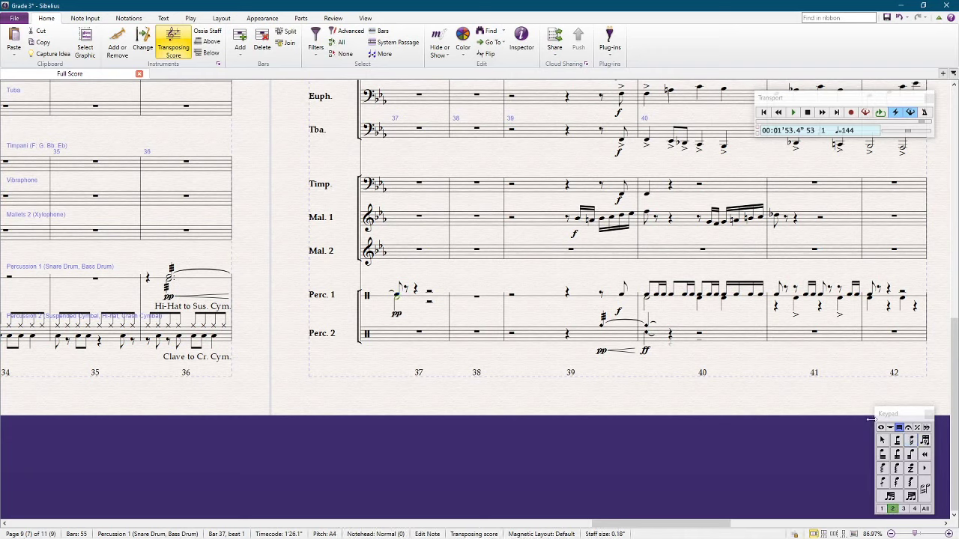
Step: Make the bass drum note in bar 37 a quarter note with a laissez vibrer (L.V.) tie
{"action": "left_click", "coordinate": [881, 427]}
{"action": "key", "text": "KP_Enter"}
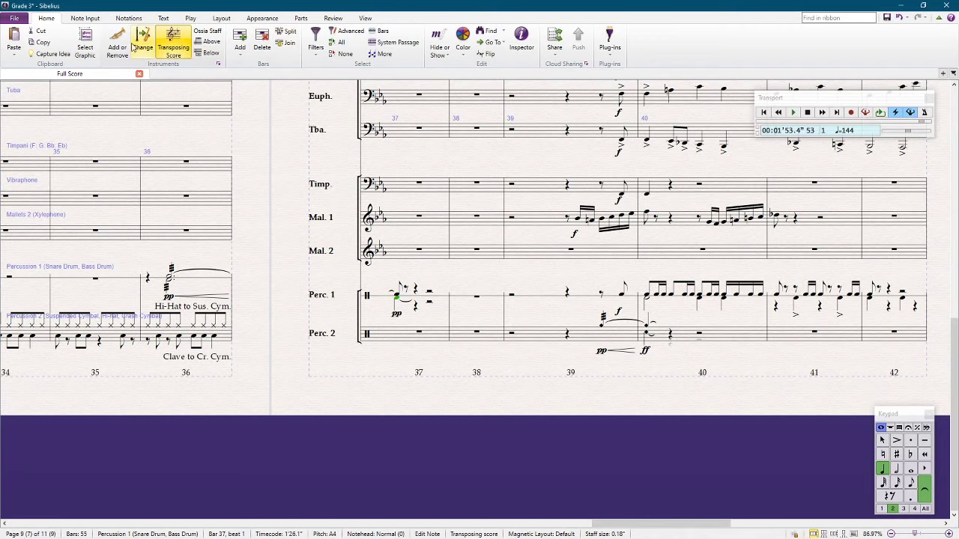
{"action": "left_click", "coordinate": [521, 38]}
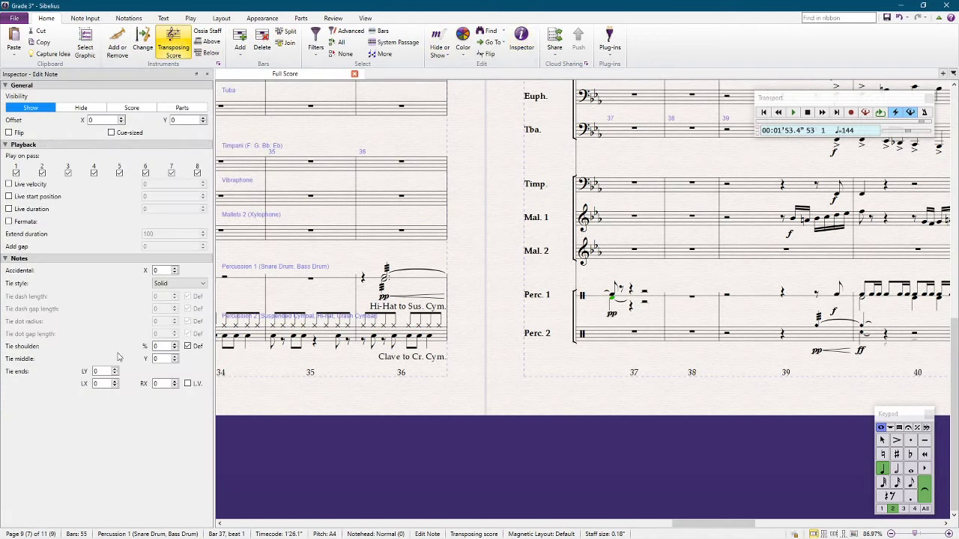
{"action": "left_click", "coordinate": [187, 383]}
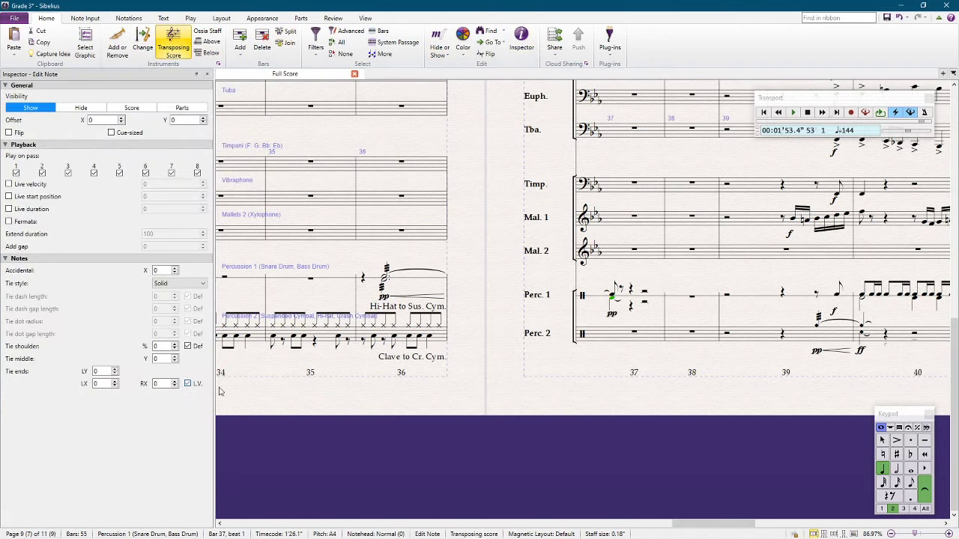
Step: Highlight timpani bars 36 to 37 and select the bass drum roll in bar 36 to examine the lead-in to bar 37
{"action": "left_click", "coordinate": [488, 238]}
{"action": "left_click", "coordinate": [389, 166]}
{"action": "scroll", "coordinate": [588, 278], "scroll_direction": "down", "scroll_amount": 3}
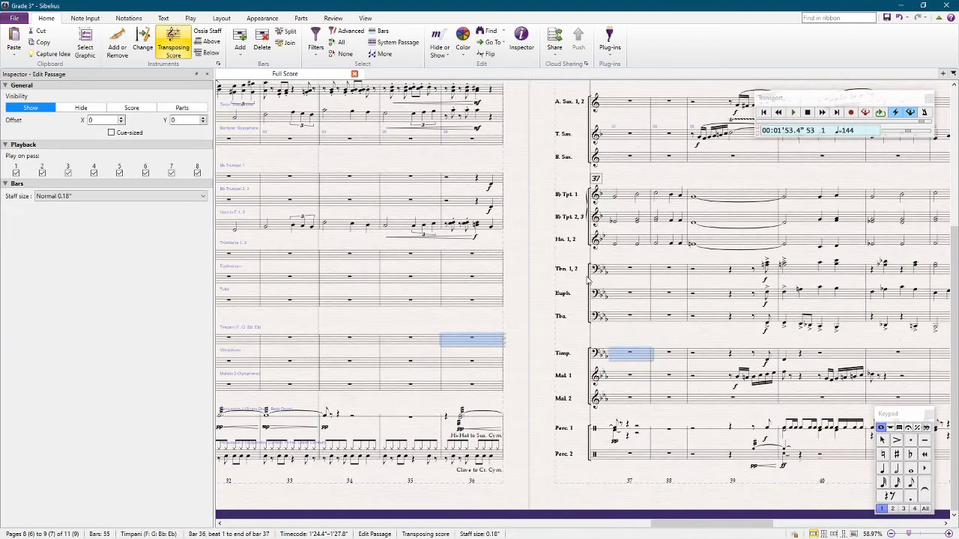
{"action": "left_click", "coordinate": [520, 278]}
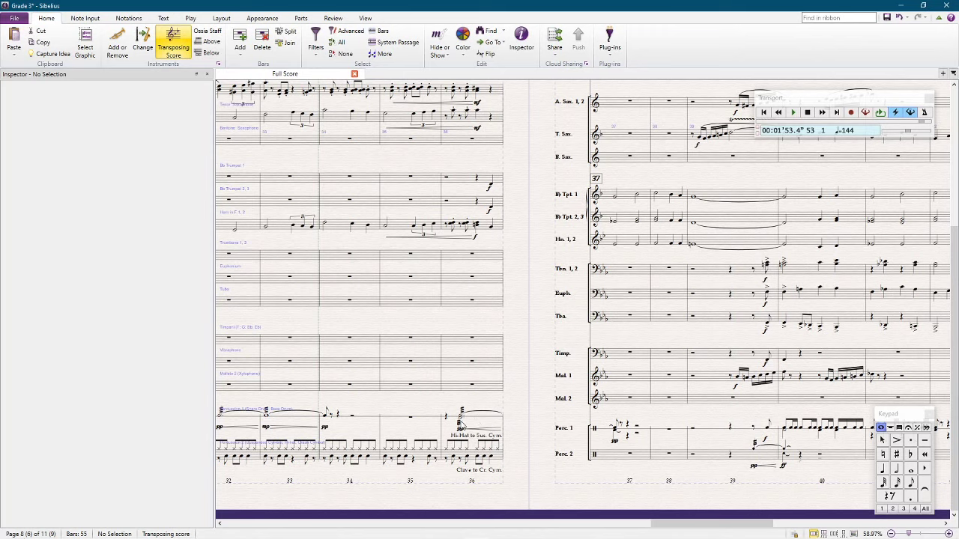
{"action": "left_click", "coordinate": [460, 423]}
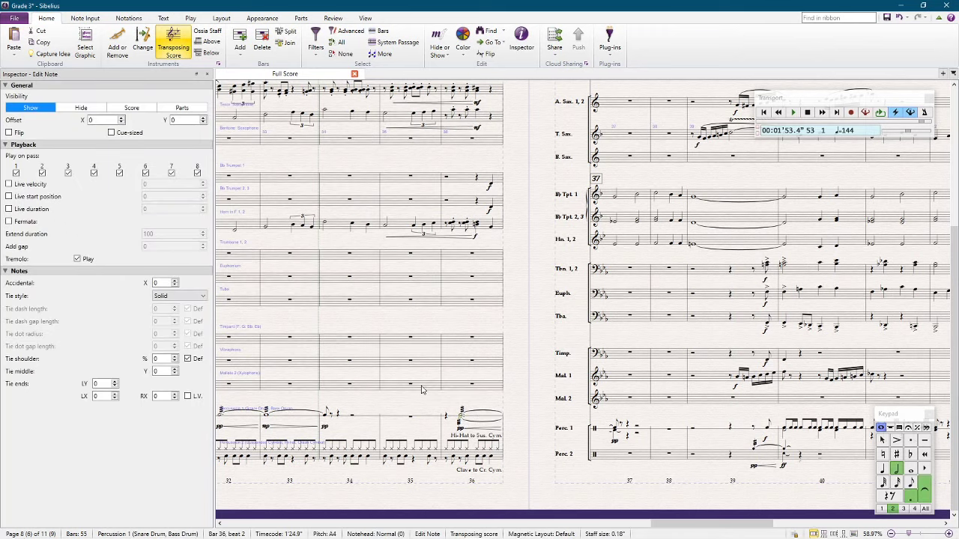
{"action": "left_click", "coordinate": [443, 383]}
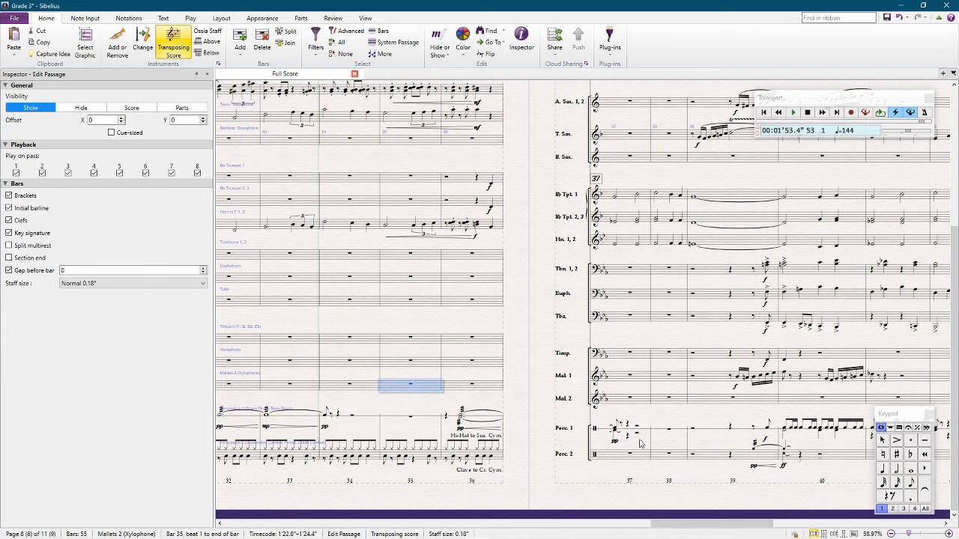
Step: Remove the second-voice rests from Percussion 1 bar 37 and set the vertical position of the beat 2 rest to -1
{"action": "left_click", "coordinate": [638, 437]}
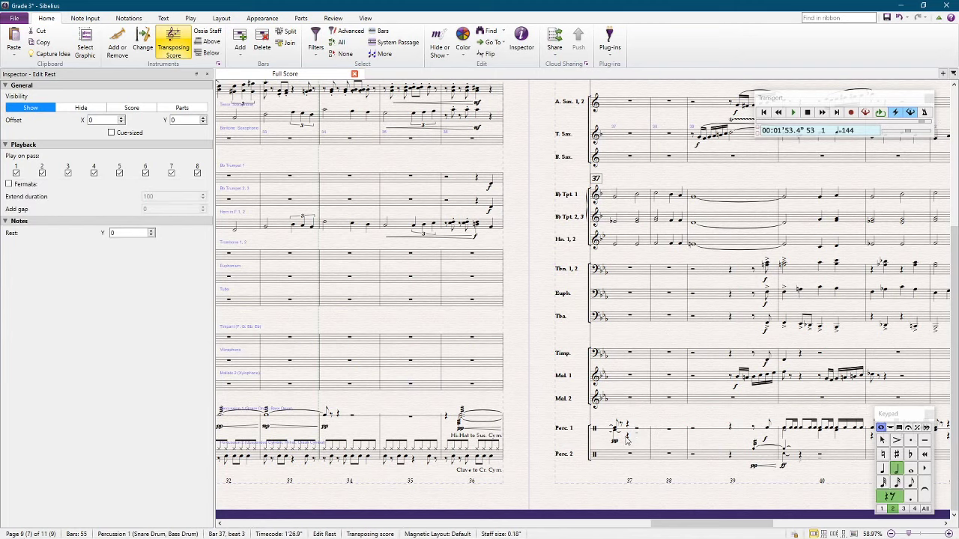
{"action": "left_click", "coordinate": [628, 441]}
{"action": "key", "text": "Down"}
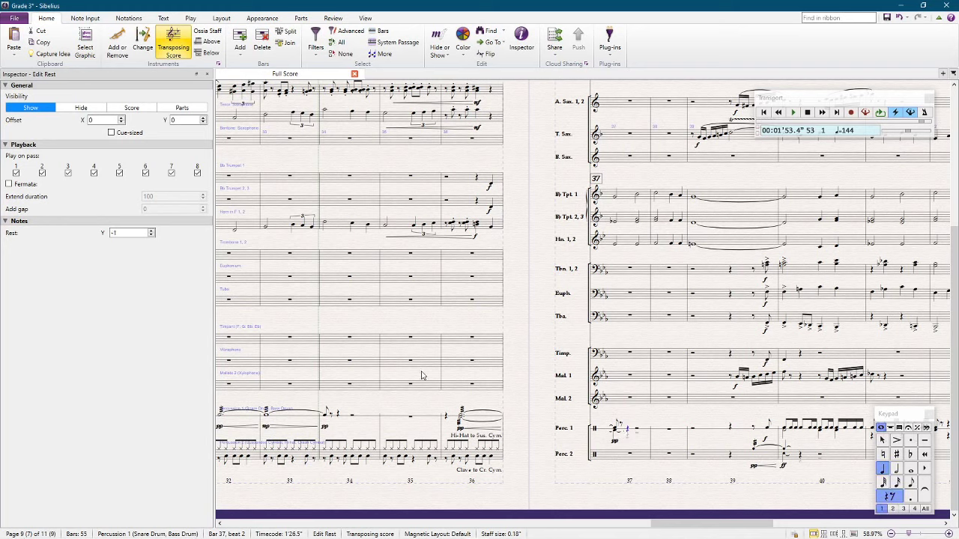
Step: Play the score from bar 35 into bar 38 to hear the lead-in to bar 37
{"action": "left_click", "coordinate": [411, 335]}
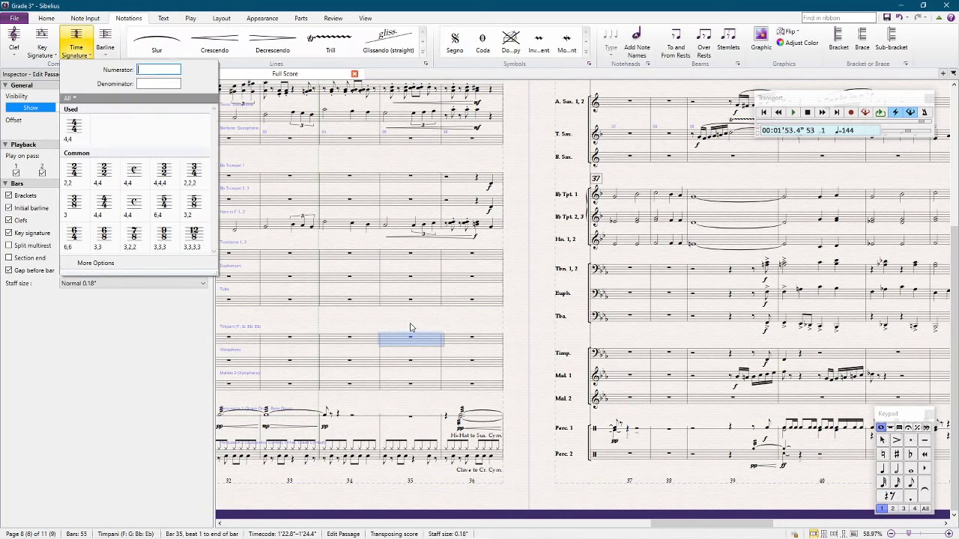
{"action": "key", "text": "Escape"}
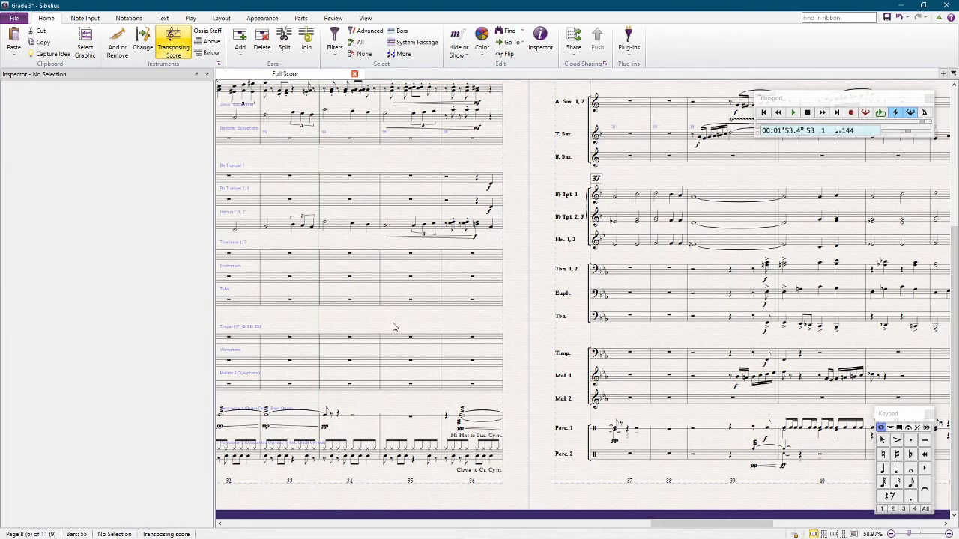
{"action": "left_click", "coordinate": [396, 340]}
{"action": "key", "text": "Escape"}
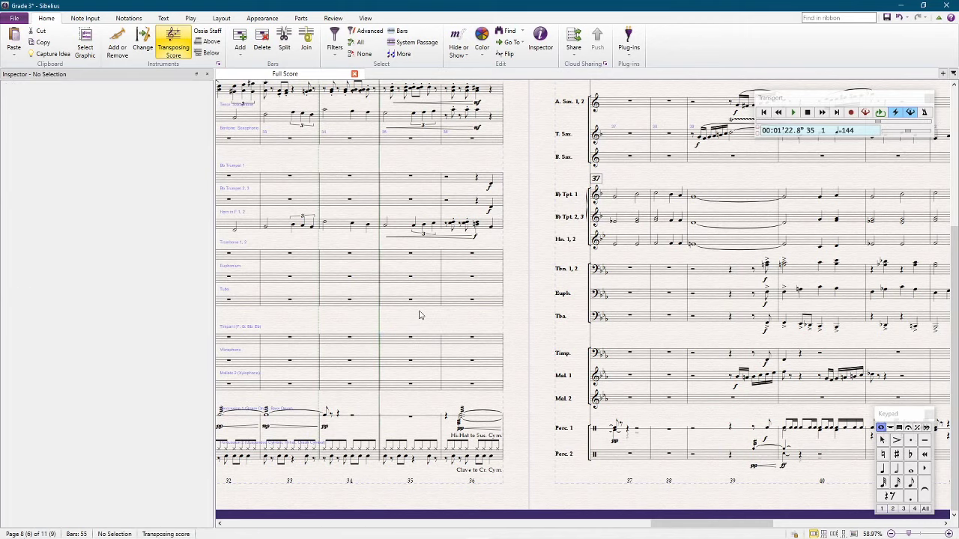
{"action": "key", "text": "space"}
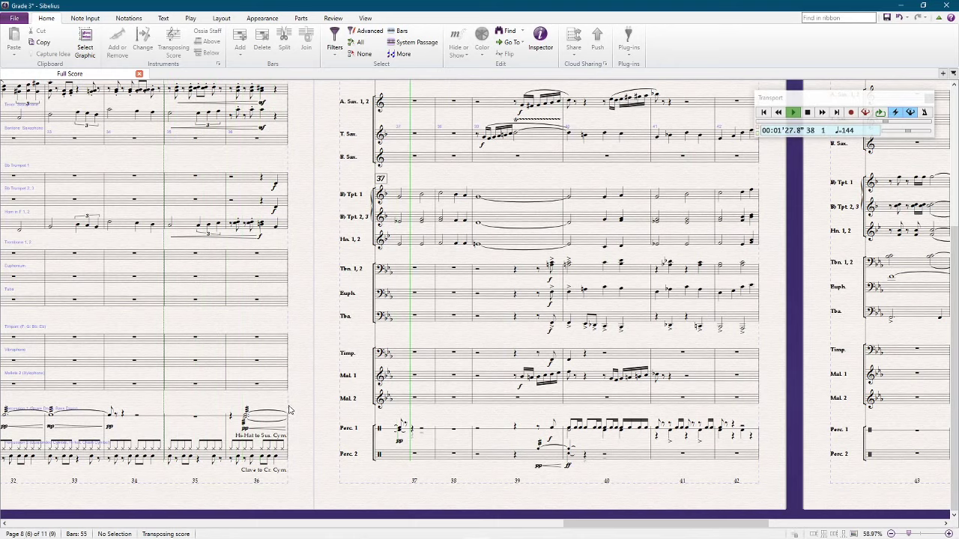
{"action": "key", "text": "space"}
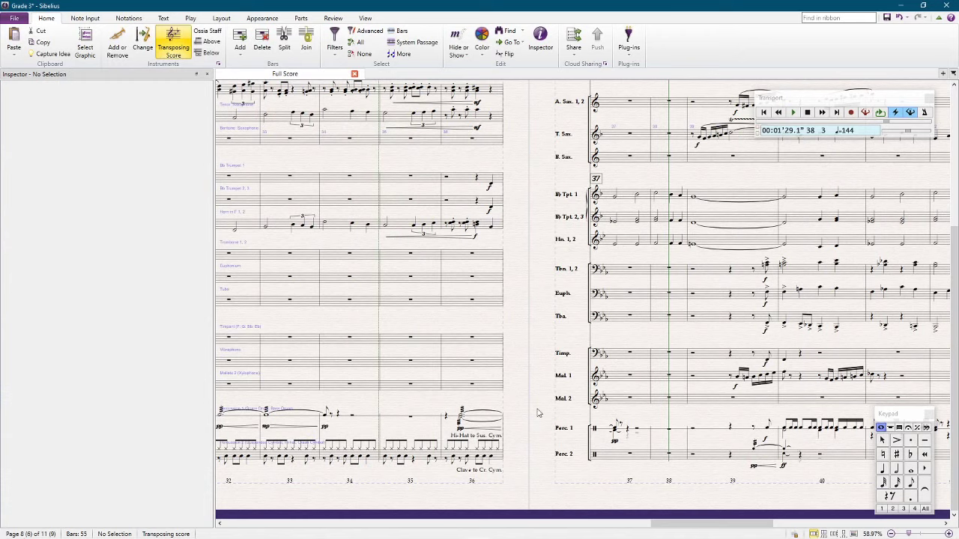
Step: Delete the Percussion 1 snare and bass drum music in bars 36 and 37
{"action": "left_click_drag", "start_coordinate": [536, 408], "coordinate": [529, 272]}
{"action": "left_click", "coordinate": [477, 292]}
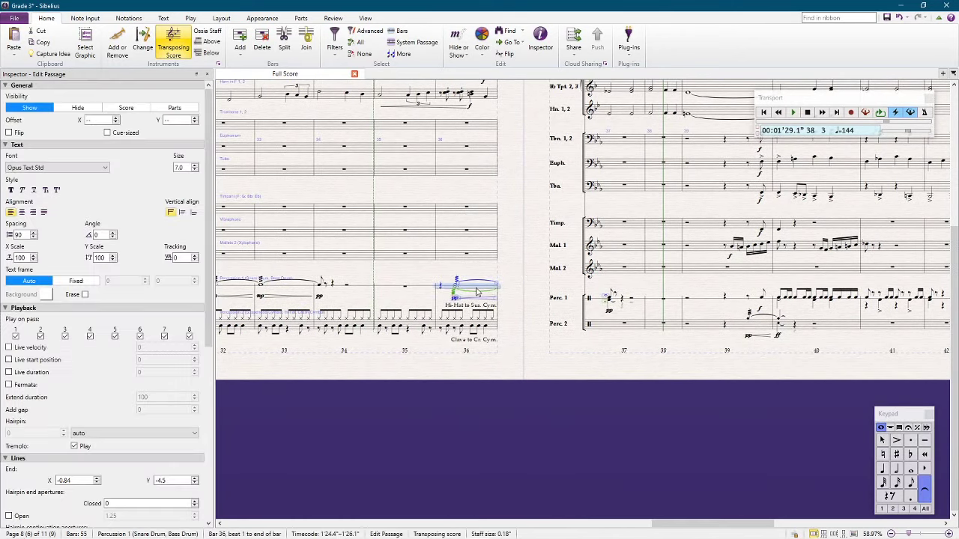
{"action": "left_click", "coordinate": [640, 301], "text": "shift"}
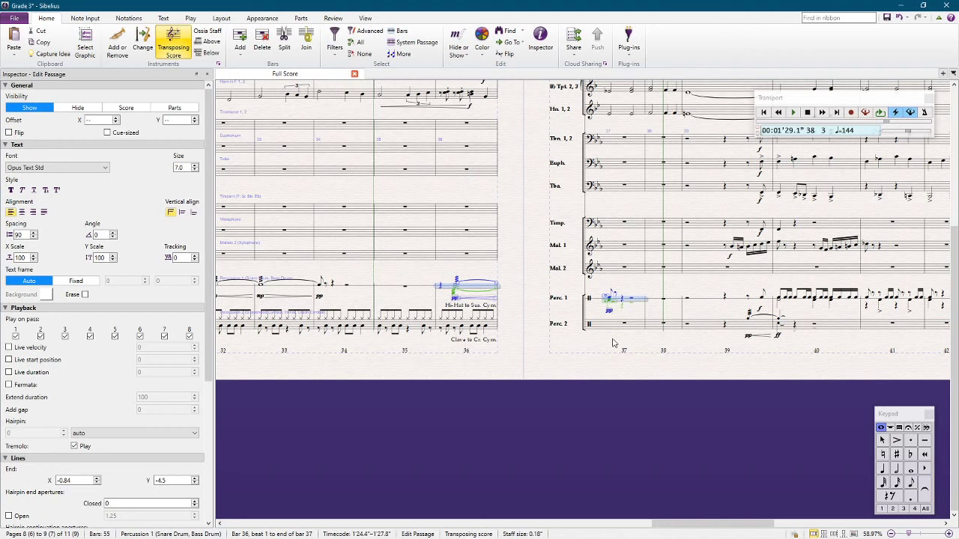
{"action": "key", "text": "Delete"}
{"action": "key", "text": "Escape"}
Step: Enter tuba quarter notes F2, B-flat 2 and C3 on beats 2 to 4 of bar 36, and F2 on beat 1 of bar 37
{"action": "scroll", "coordinate": [517, 263], "scroll_direction": "up", "scroll_amount": 5}
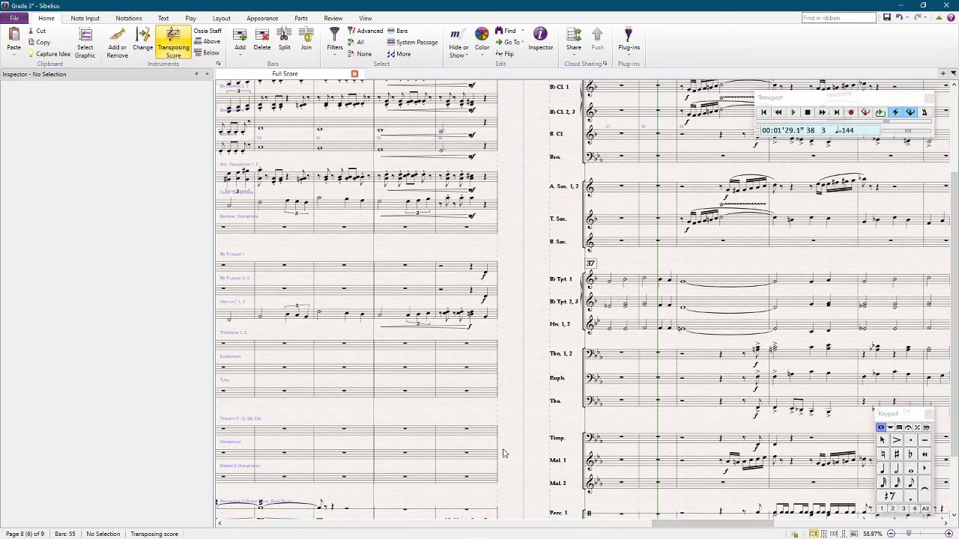
{"action": "left_click_drag", "start_coordinate": [520, 345], "coordinate": [563, 295]}
{"action": "scroll", "coordinate": [563, 318], "scroll_direction": "up", "scroll_amount": 5}
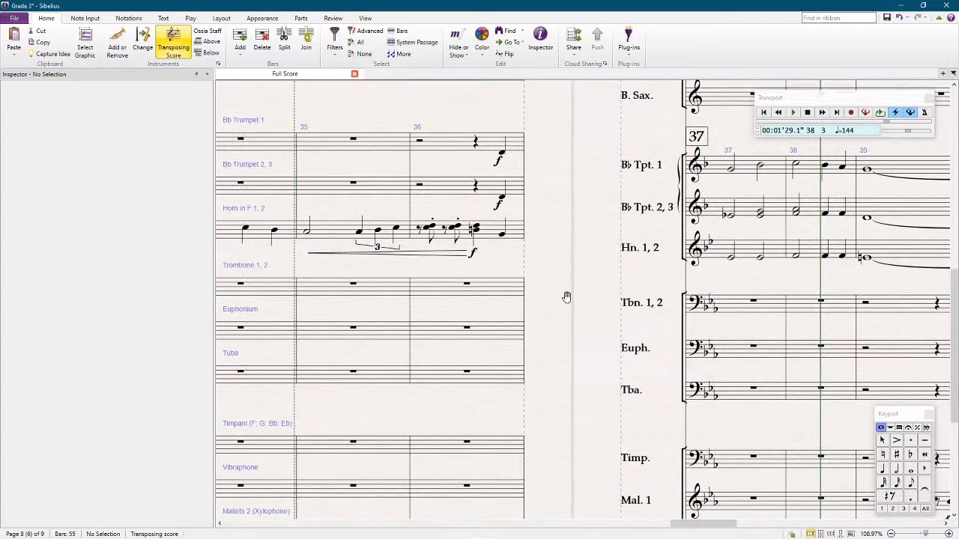
{"action": "left_click", "coordinate": [449, 386]}
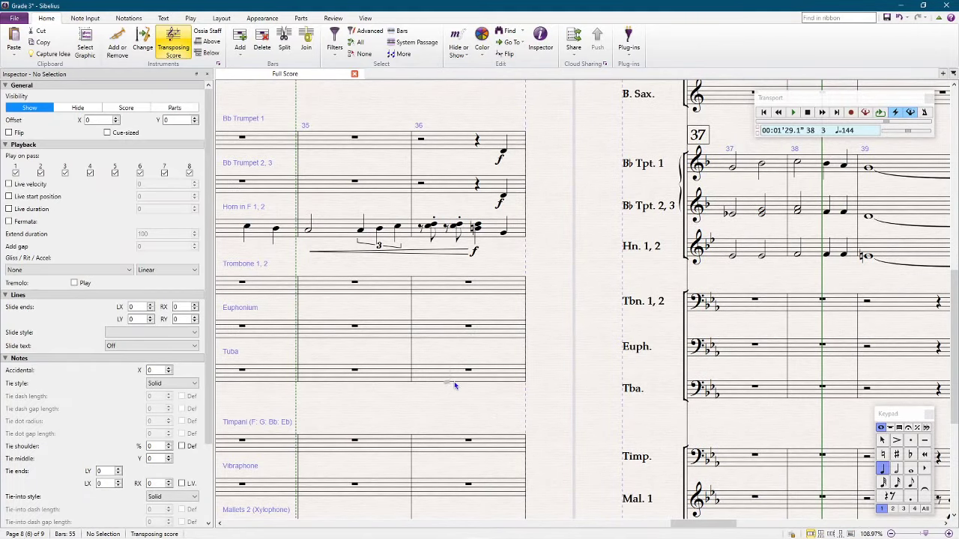
{"action": "key", "text": "n"}
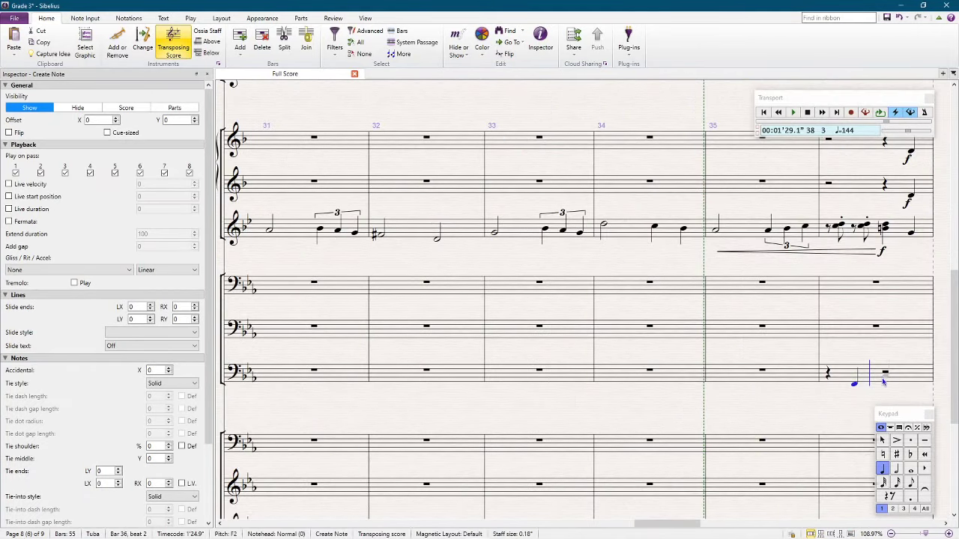
{"action": "key", "text": "Escape"}
{"action": "key", "text": "Escape"}
{"action": "key", "text": "space"}
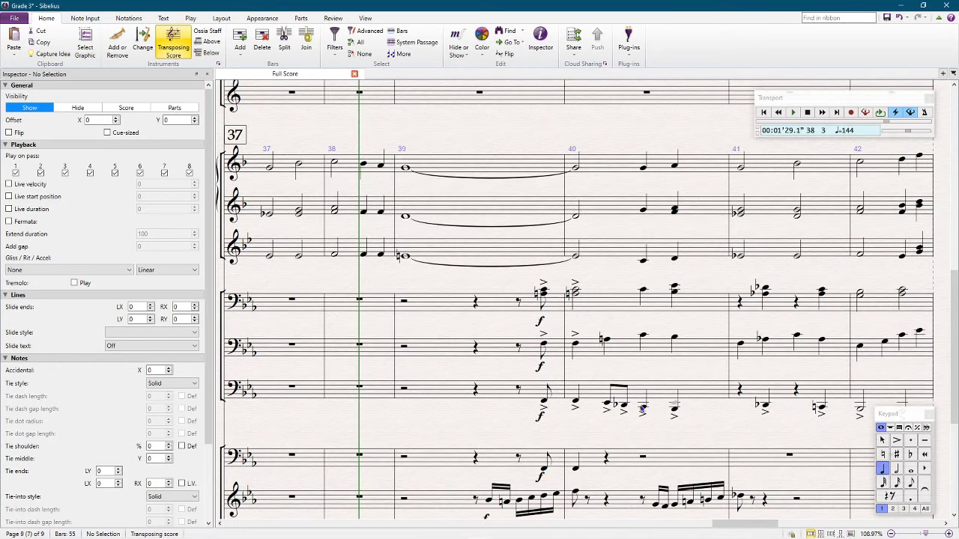
{"action": "key", "text": "f"}
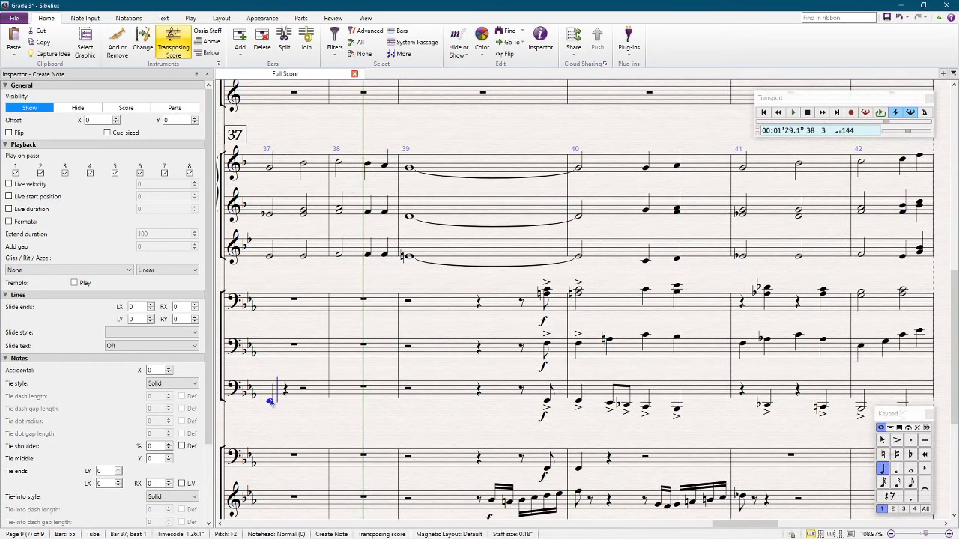
{"action": "left_click", "coordinate": [882, 442]}
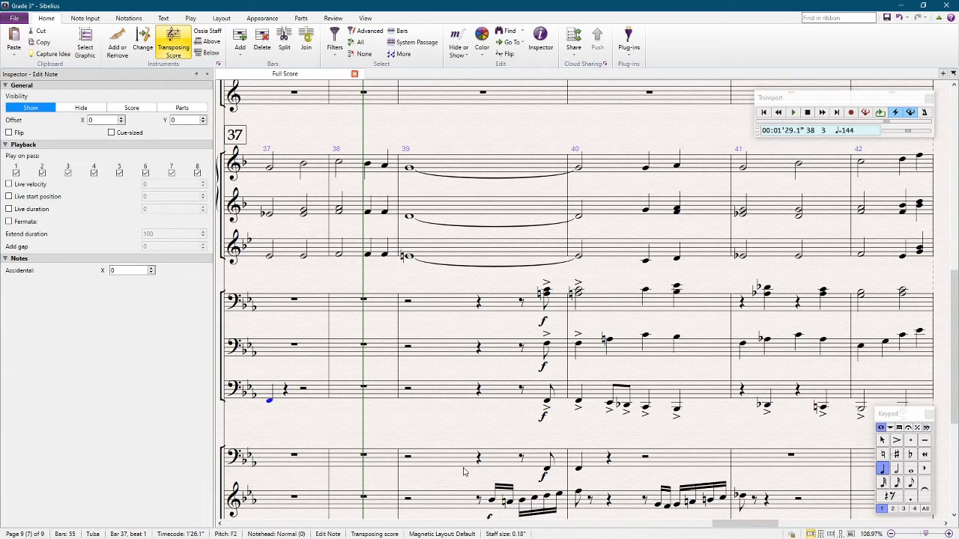
Step: Copy the tuba's bars 36 to 37 into the euphonium staff and transpose the copy up a perfect octave
{"action": "scroll", "coordinate": [463, 472], "scroll_direction": "left", "scroll_amount": 5}
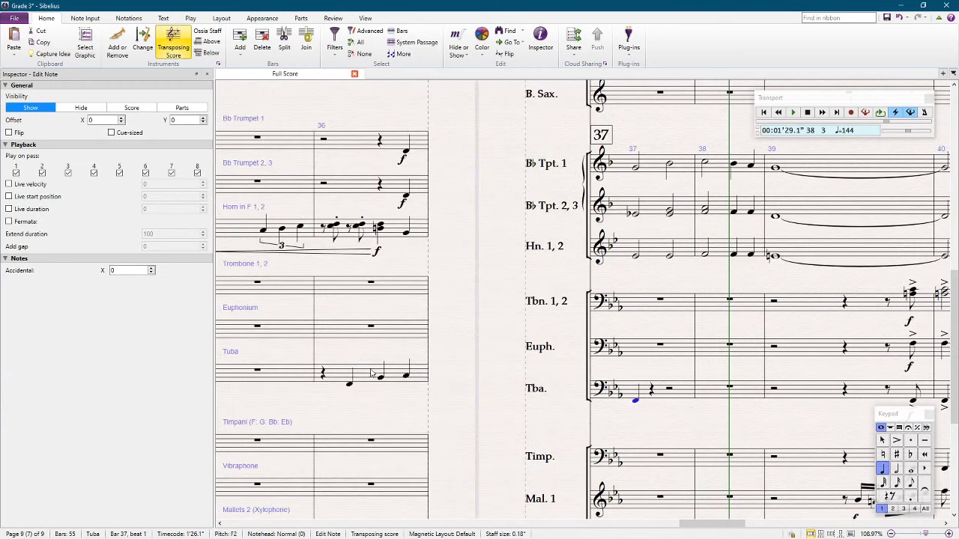
{"action": "left_click", "coordinate": [372, 374]}
{"action": "left_click", "coordinate": [686, 395], "text": "shift"}
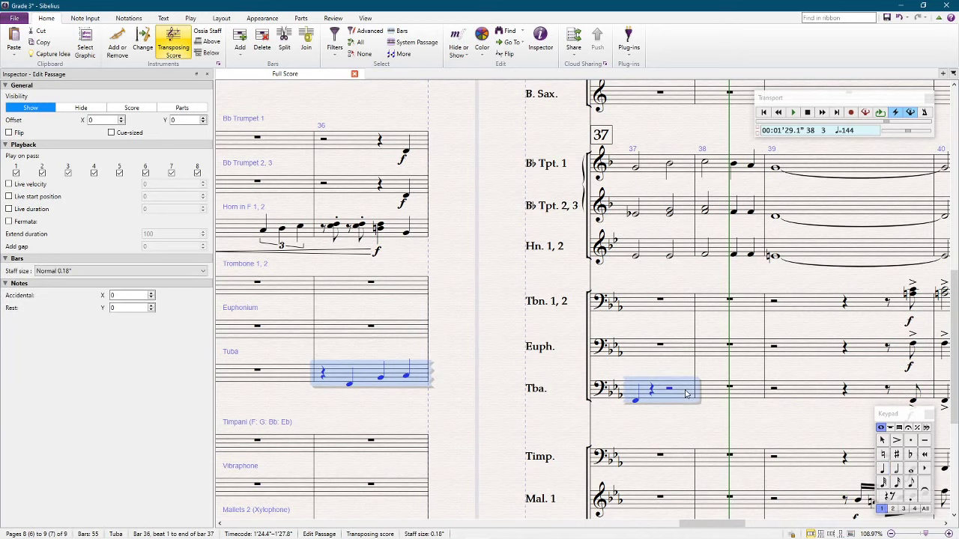
{"action": "left_click", "coordinate": [349, 333], "text": "alt"}
{"action": "key", "text": "shift+t"}
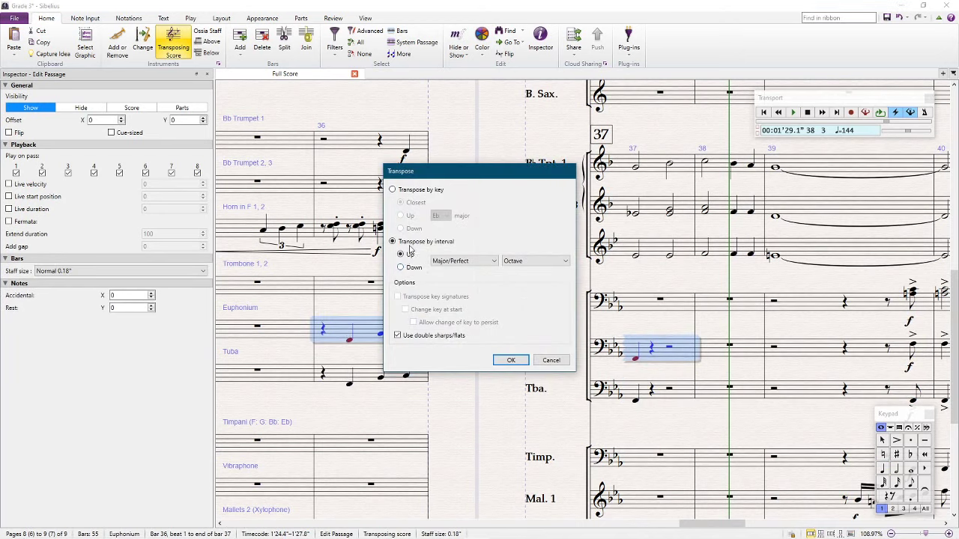
{"action": "key", "text": "Return"}
{"action": "key", "text": "Escape"}
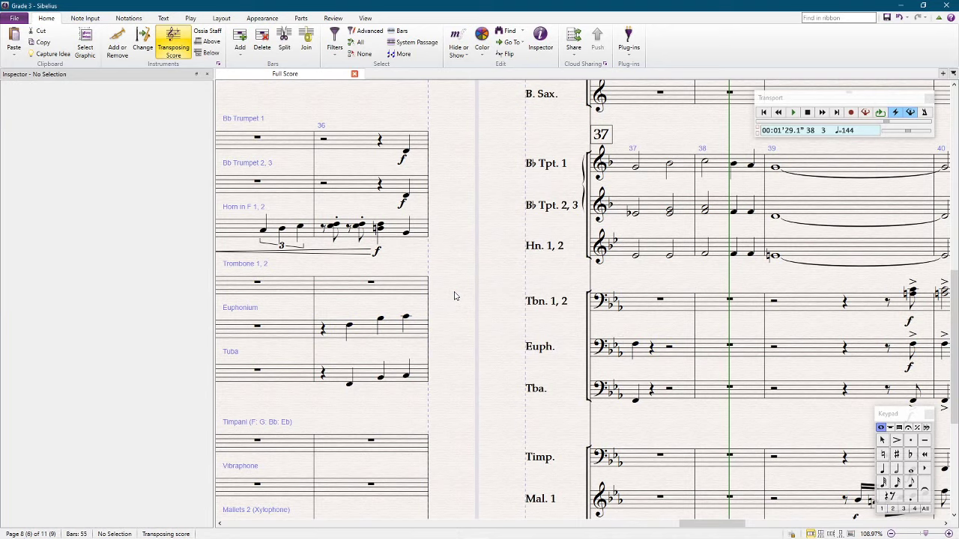
Step: Add an f dynamic on beat 2 of bar 36 in the euphonium and tuba staves
{"action": "scroll", "coordinate": [480, 290], "scroll_direction": "down", "scroll_amount": 3}
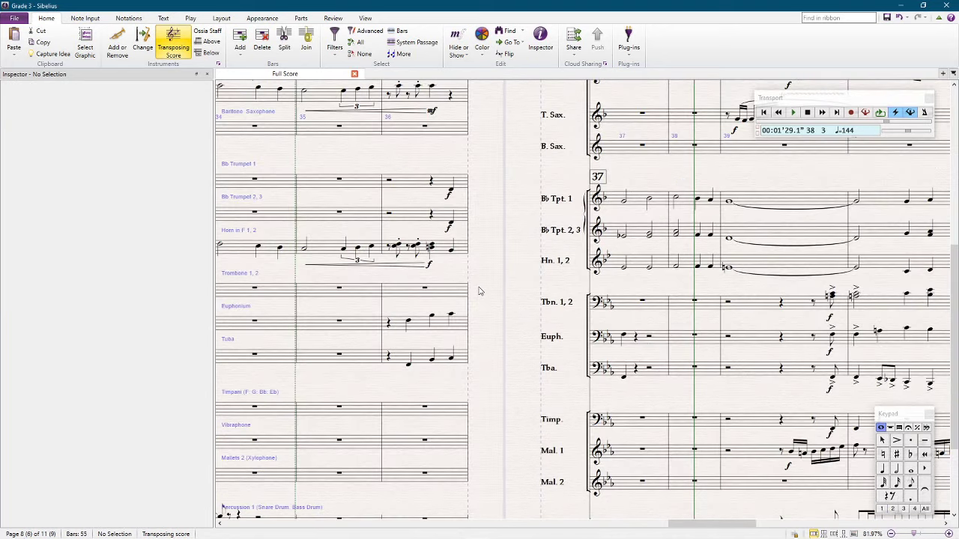
{"action": "left_click", "coordinate": [316, 294]}
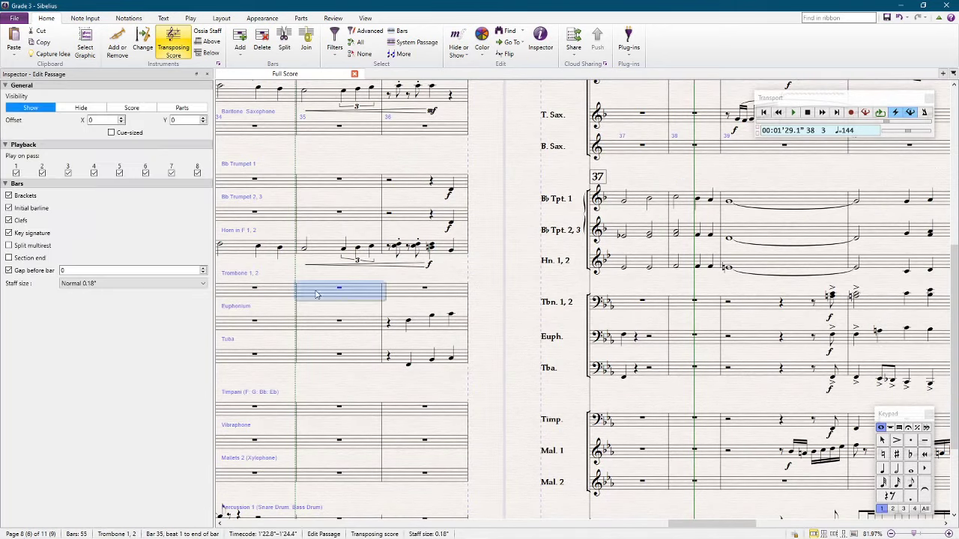
{"action": "left_click", "coordinate": [416, 329]}
{"action": "left_click", "coordinate": [424, 362], "text": "shift"}
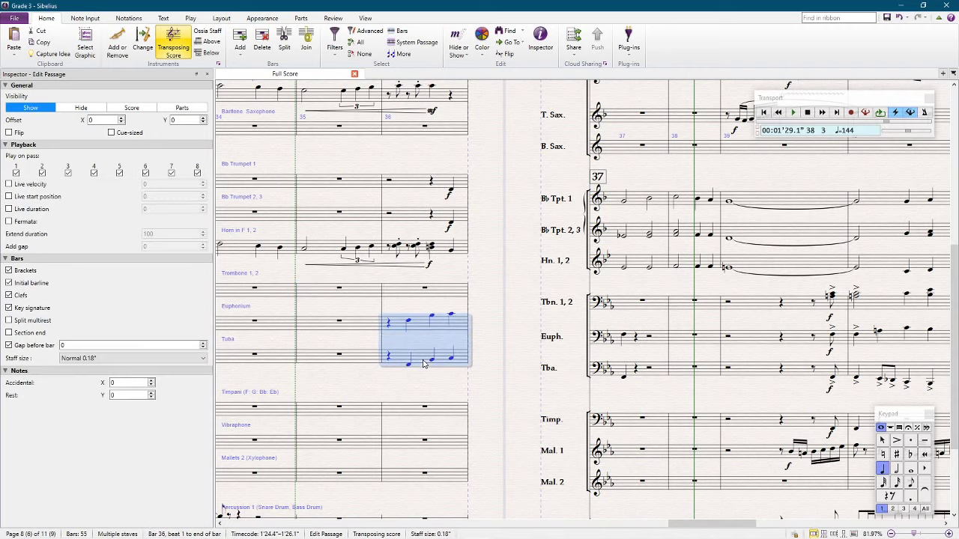
{"action": "key", "text": "ctrl+e"}
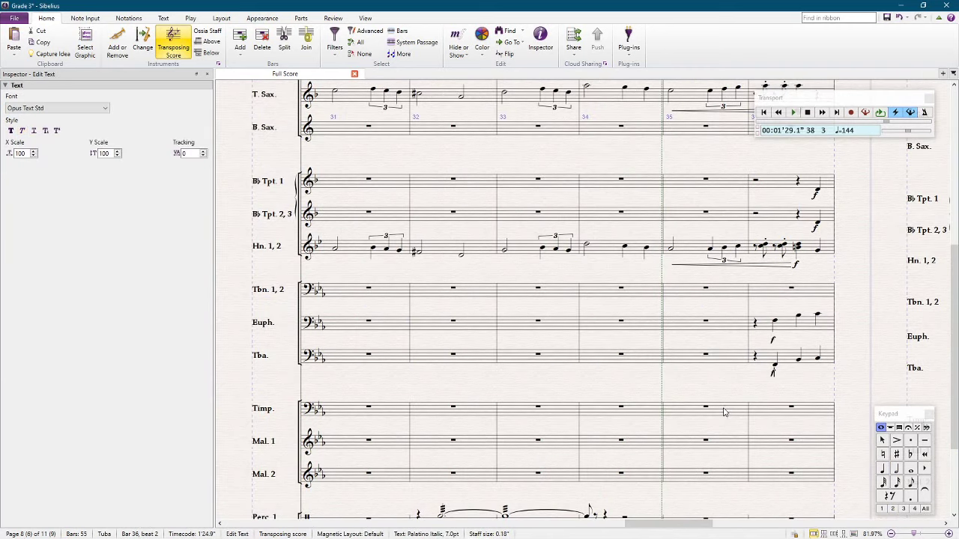
{"action": "left_click", "coordinate": [726, 409]}
Step: Copy the euphonium's bar 36 into Trombone 1, 2, changing its beat 2 note to C4 and beat 4 note to A-flat 3
{"action": "scroll", "coordinate": [725, 406], "scroll_direction": "up", "scroll_amount": 5}
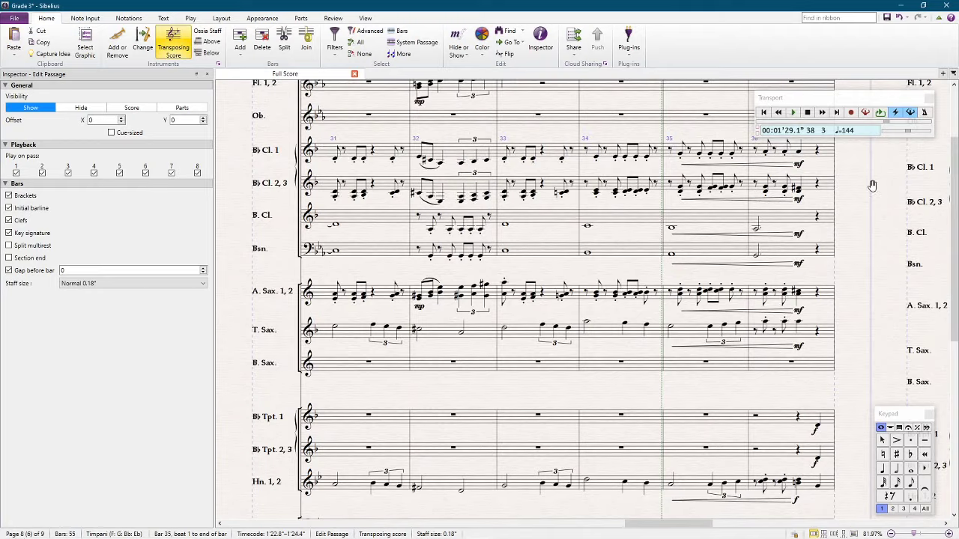
{"action": "left_click_drag", "start_coordinate": [878, 185], "coordinate": [645, 263]}
{"action": "scroll", "coordinate": [631, 263], "scroll_direction": "down", "scroll_amount": 5}
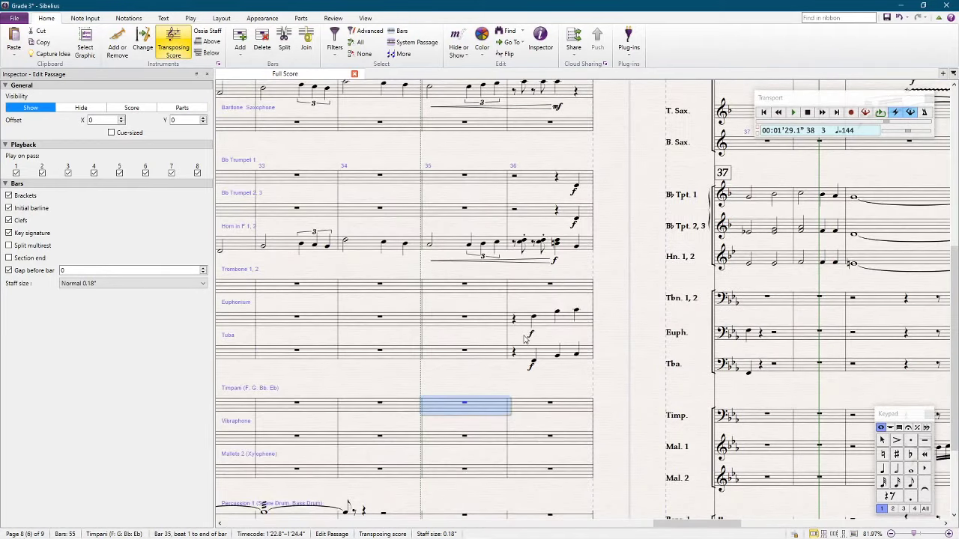
{"action": "left_click", "coordinate": [529, 332]}
{"action": "key", "text": "ctrl+c"}
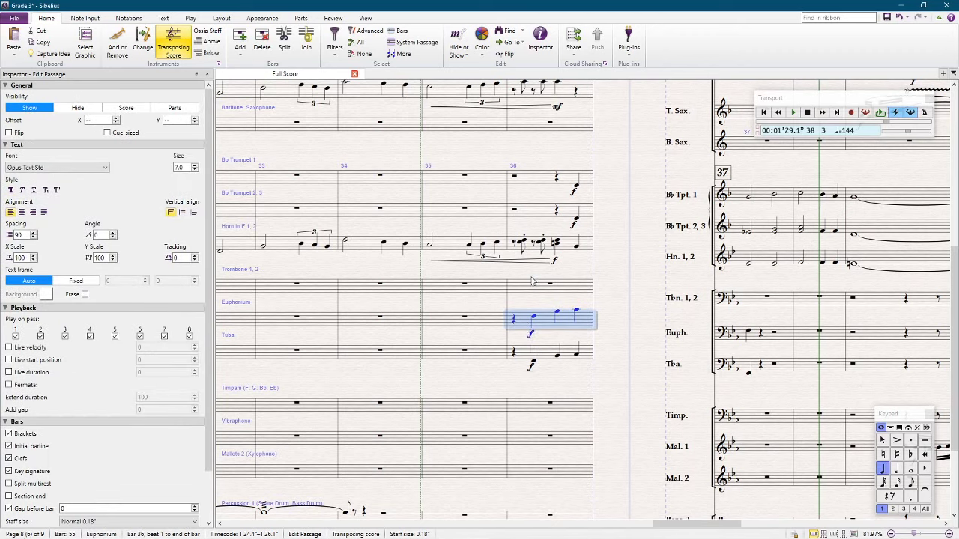
{"action": "left_click", "coordinate": [535, 285]}
{"action": "key", "text": "ctrl+v"}
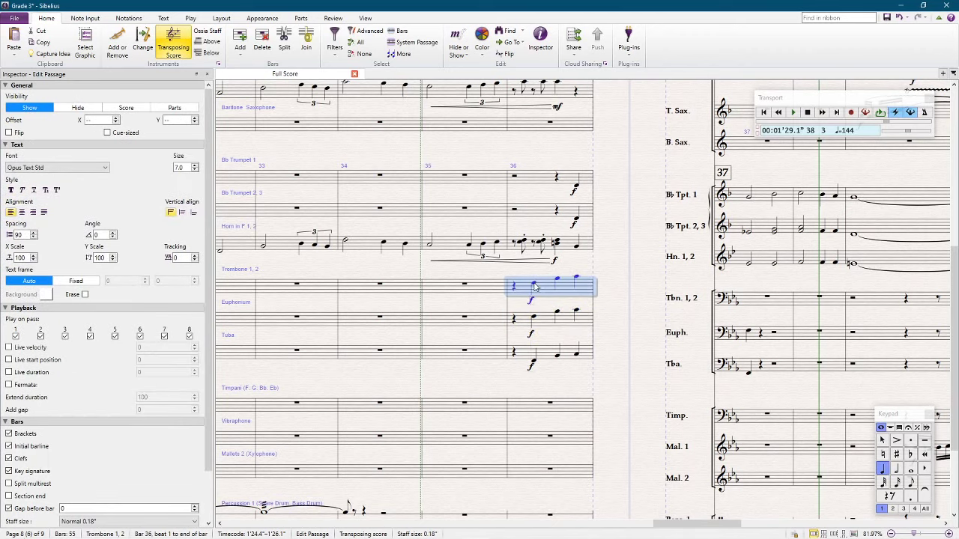
{"action": "left_click", "coordinate": [533, 279]}
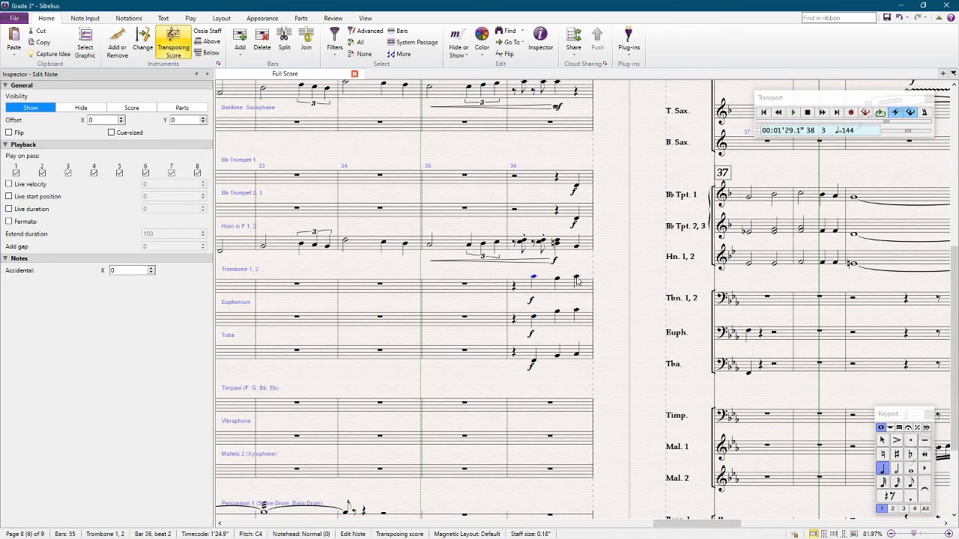
{"action": "left_click_drag", "start_coordinate": [577, 279], "coordinate": [591, 291]}
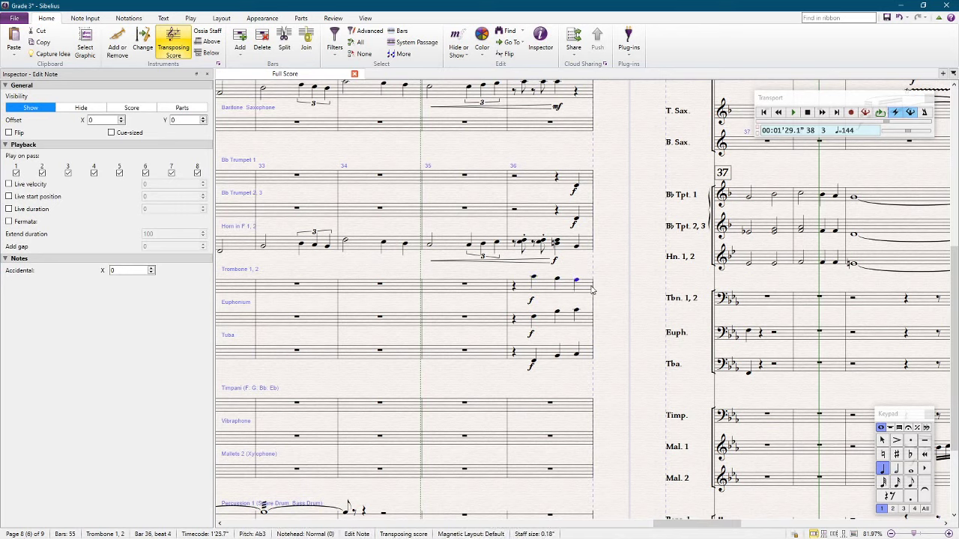
Step: Raise the beat 3 note of bar 36 to B natural in the trombone, euphonium and tuba staves
{"action": "left_click", "coordinate": [556, 280]}
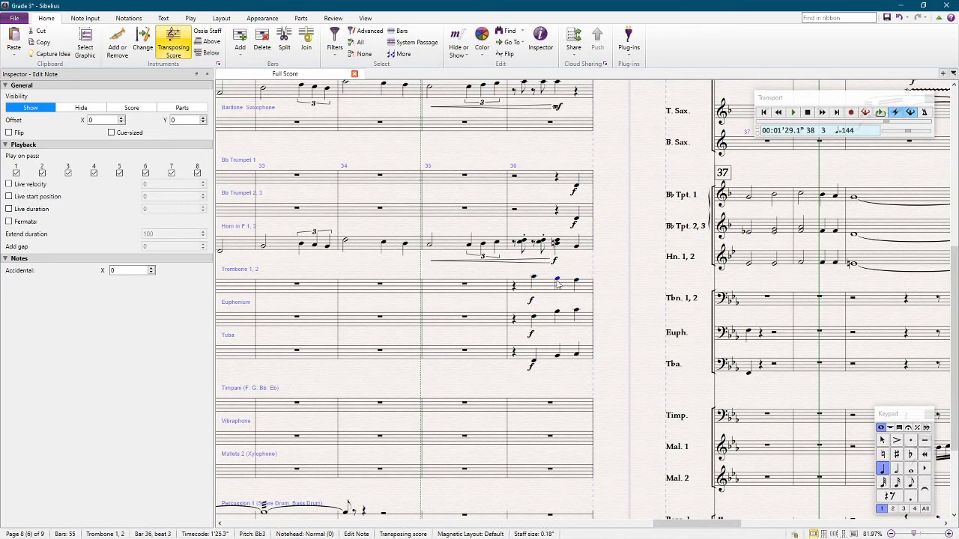
{"action": "left_click", "coordinate": [557, 313]}
{"action": "left_click", "coordinate": [557, 355]}
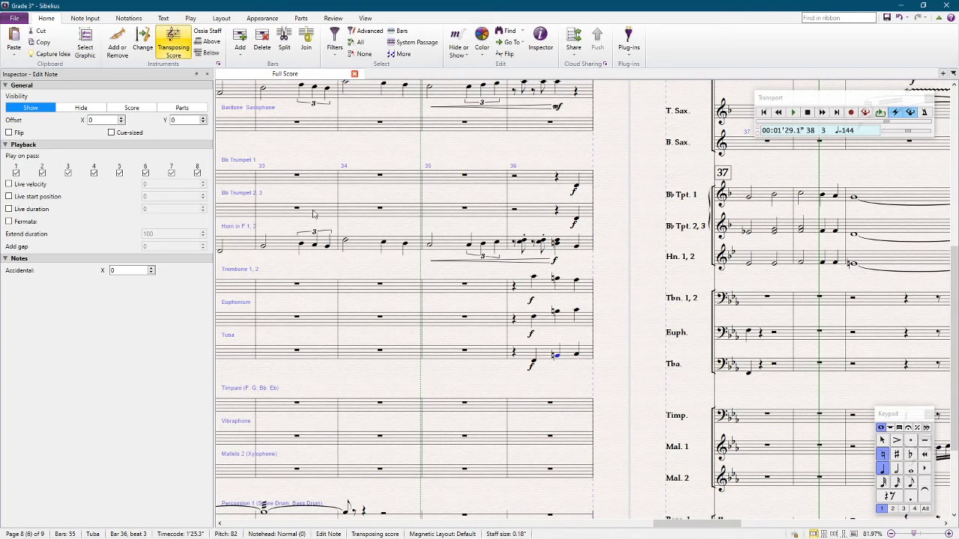
Step: Show the score at concert pitch and lower the tuba notes in bar 36, with E natural (E2) on beat 3
{"action": "left_click", "coordinate": [173, 43]}
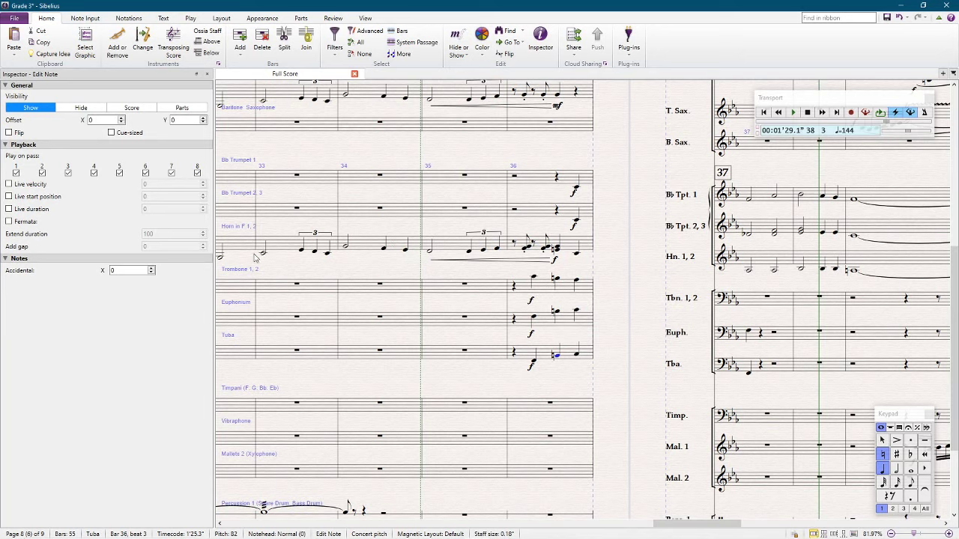
{"action": "left_click", "coordinate": [547, 360]}
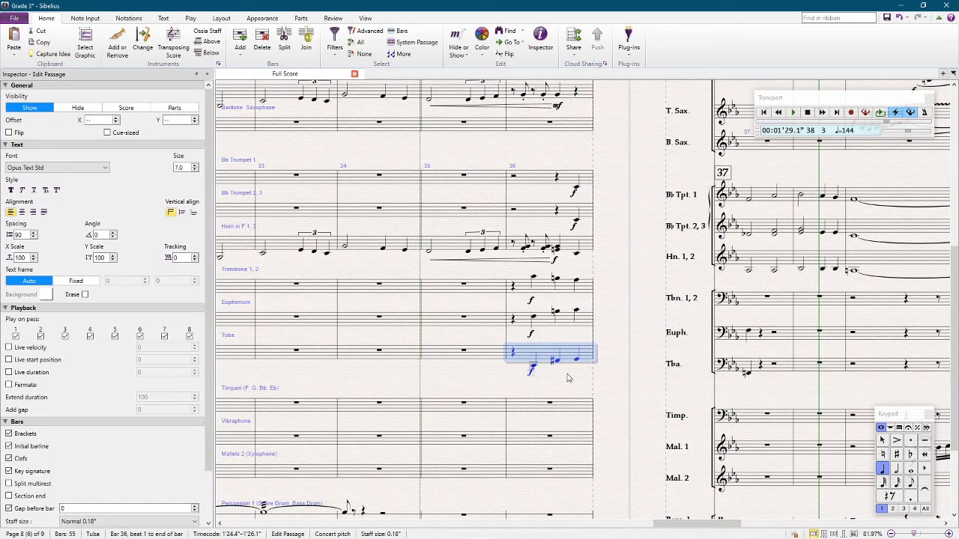
{"action": "left_click", "coordinate": [555, 363]}
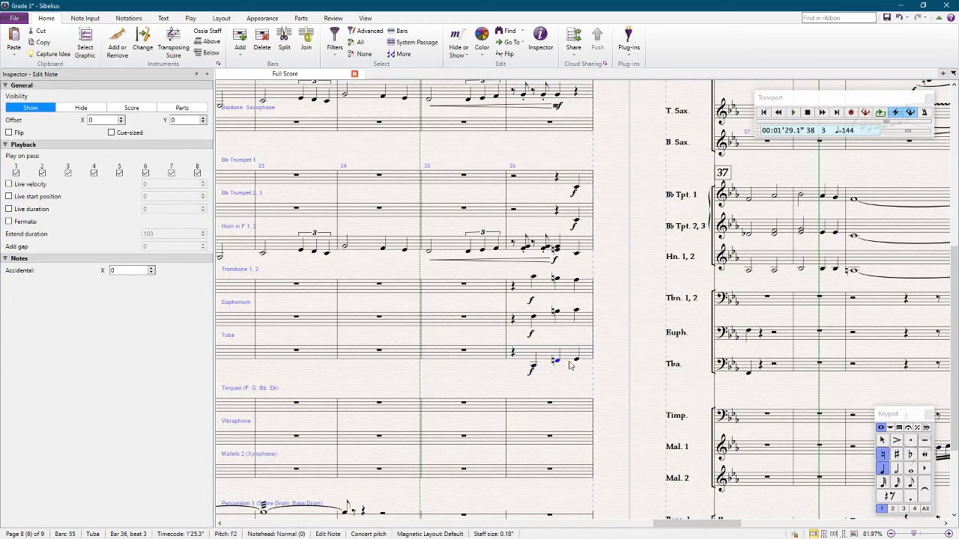
{"action": "key", "text": "7"}
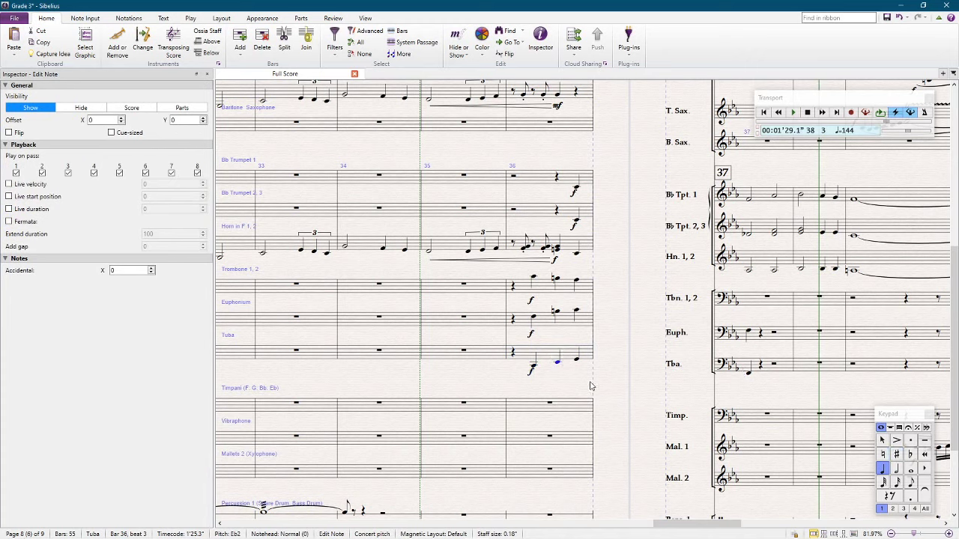
{"action": "key", "text": "Down"}
{"action": "key", "text": "7"}
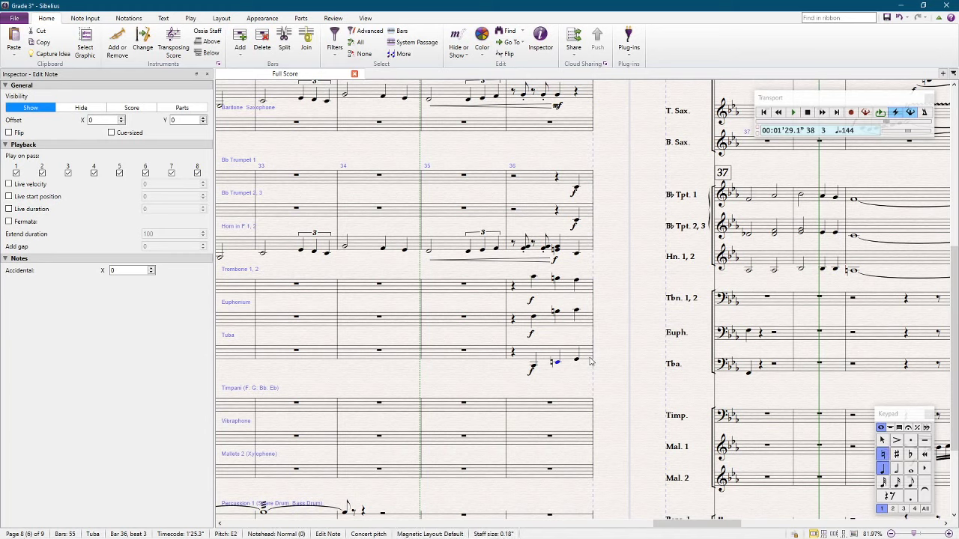
Step: Copy the tuba's bar 36 into the euphonium an octave higher, and copy that euphonium bar into Trombone 1, 2
{"action": "left_click", "coordinate": [543, 355]}
{"action": "left_click", "coordinate": [540, 309], "text": "alt"}
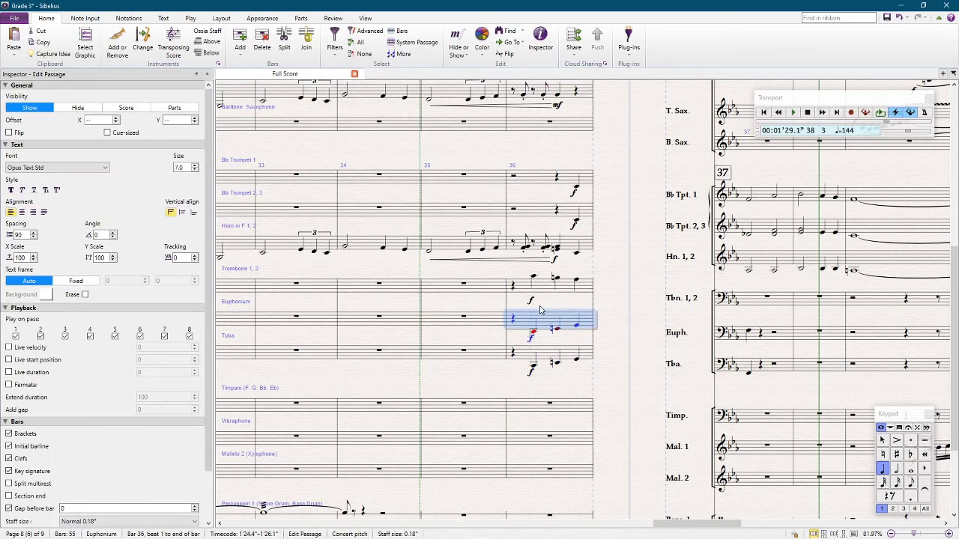
{"action": "key", "text": "shift+t"}
{"action": "key", "text": "Return"}
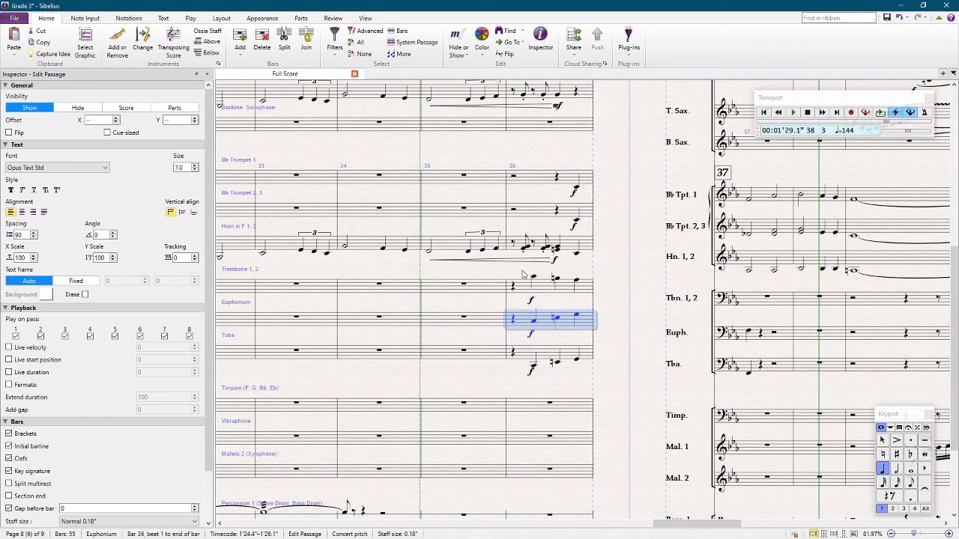
{"action": "left_click", "coordinate": [565, 288], "text": "alt"}
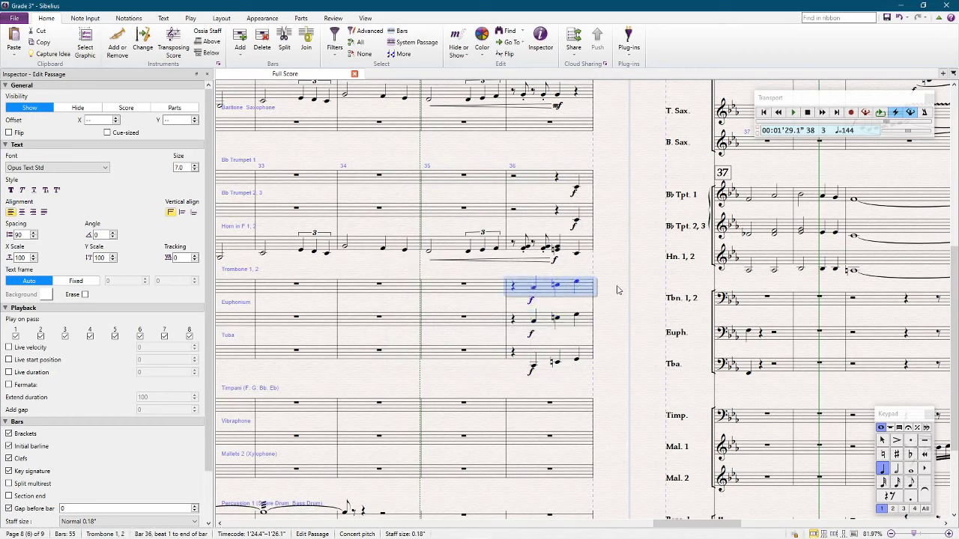
{"action": "key", "text": "Escape"}
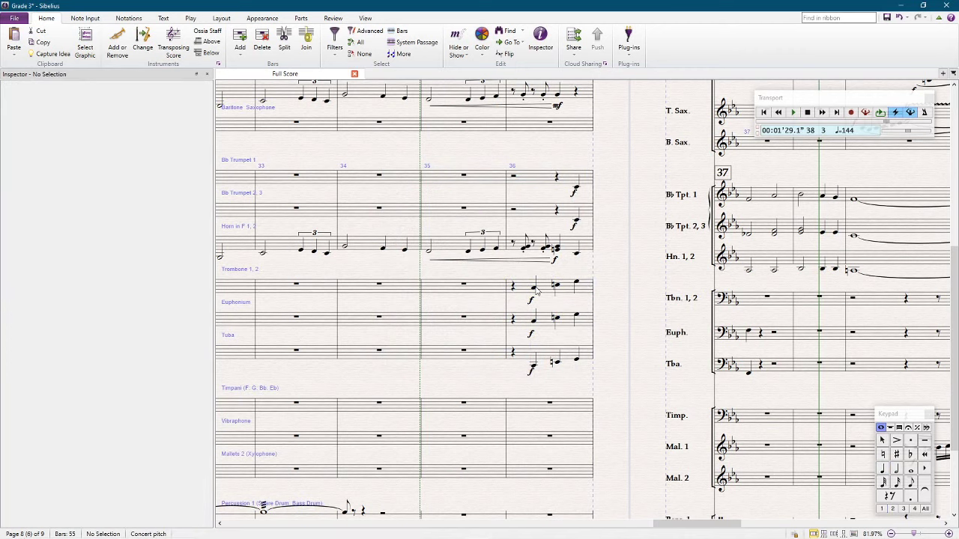
Step: Try revoicing Trombone 1, 2 in bar 36 as C4, A-flat 3 and E natural 3 on beats 2 to 4
{"action": "left_click", "coordinate": [534, 289]}
{"action": "key", "text": "ctrl+Up"}
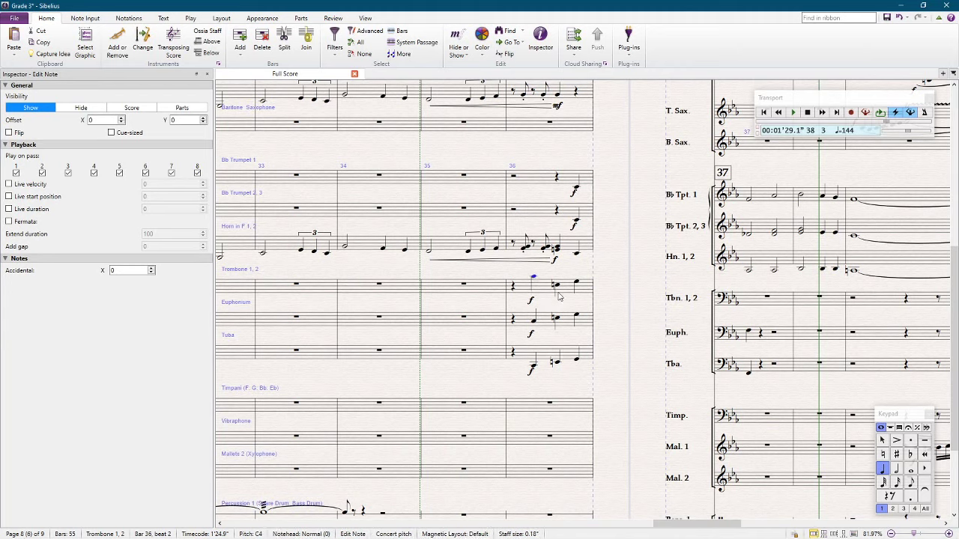
{"action": "left_click", "coordinate": [555, 288]}
{"action": "key", "text": "ctrl+Up"}
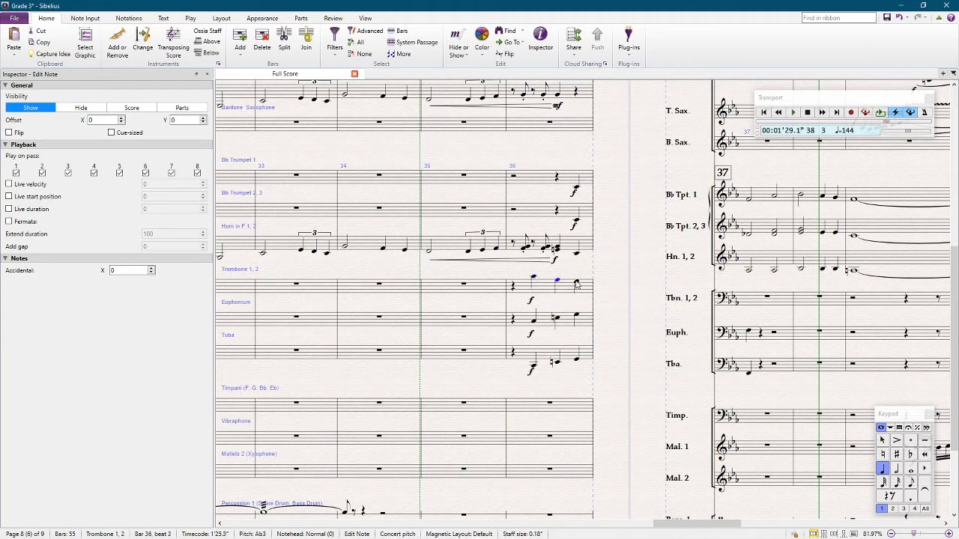
{"action": "left_click", "coordinate": [576, 285]}
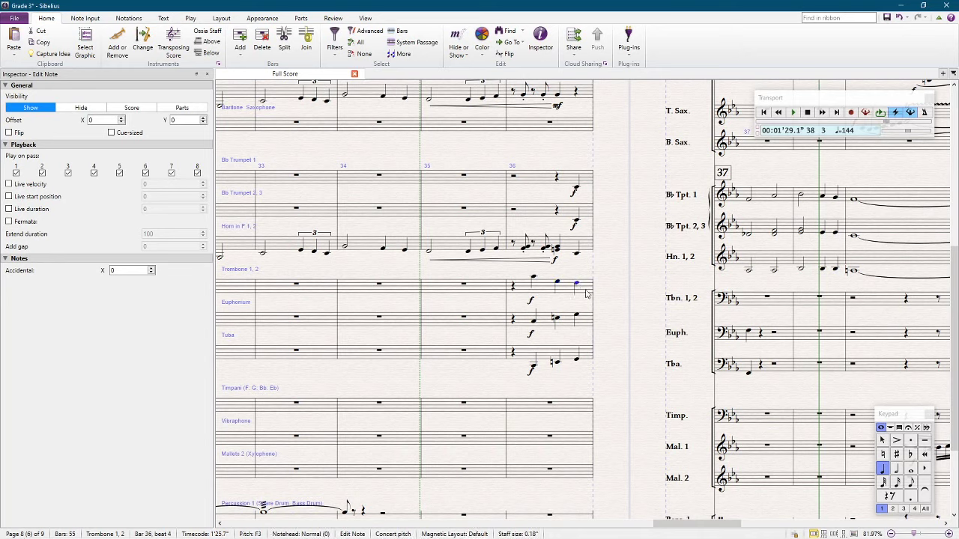
{"action": "key", "text": "Escape"}
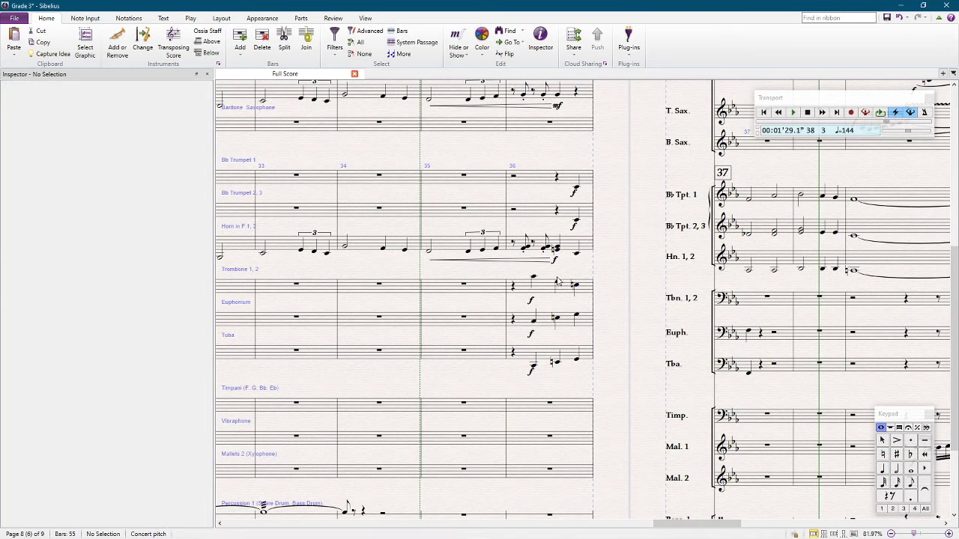
Step: Check the beat 3 pitches of the horn and euphonium in bar 36 and return the score to transposed pitch
{"action": "left_click", "coordinate": [556, 253]}
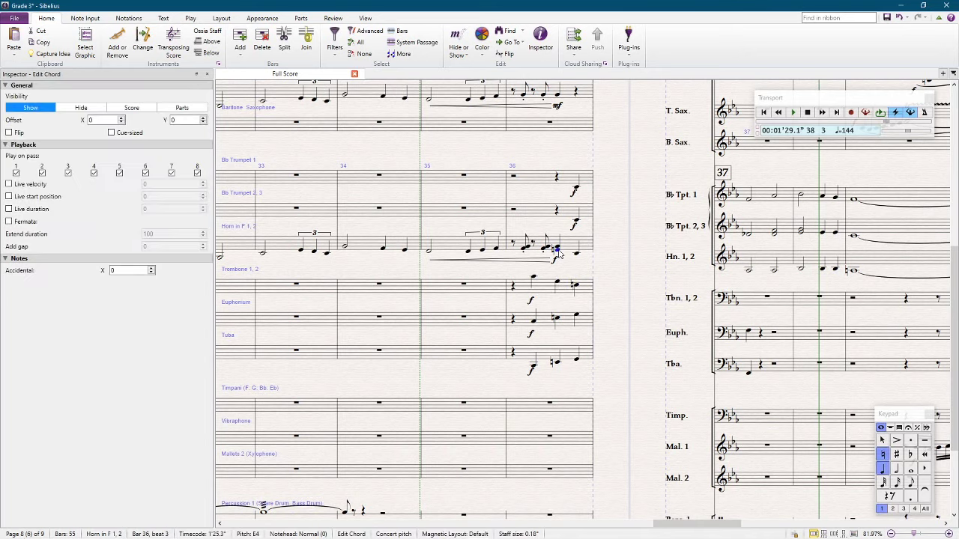
{"action": "left_click", "coordinate": [557, 321]}
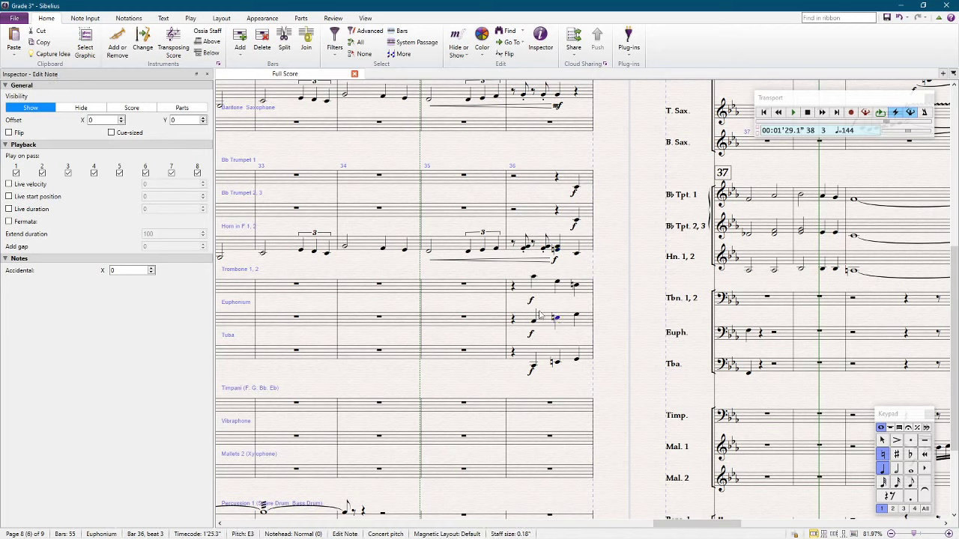
{"action": "left_click", "coordinate": [175, 50]}
{"action": "key", "text": "Escape"}
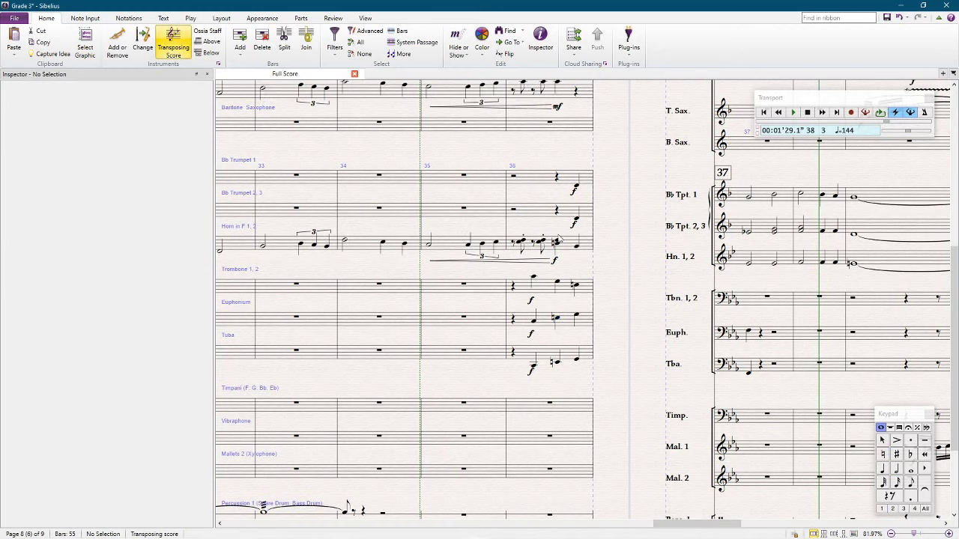
{"action": "left_click", "coordinate": [557, 245]}
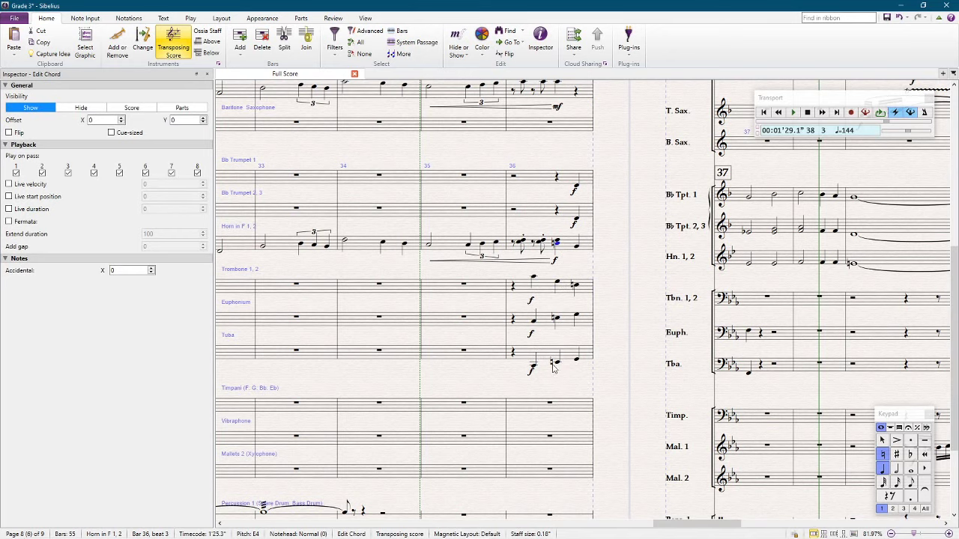
{"action": "key", "text": "Escape"}
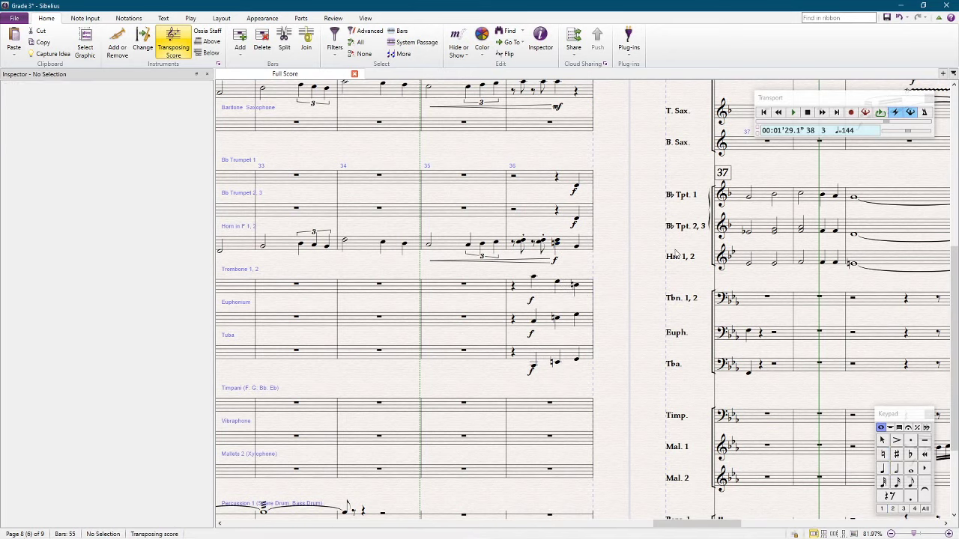
Step: Copy the euphonium's bar 37, with its F3 quarter note on beat 1, into Trombone 1, 2
{"action": "left_click", "coordinate": [611, 328]}
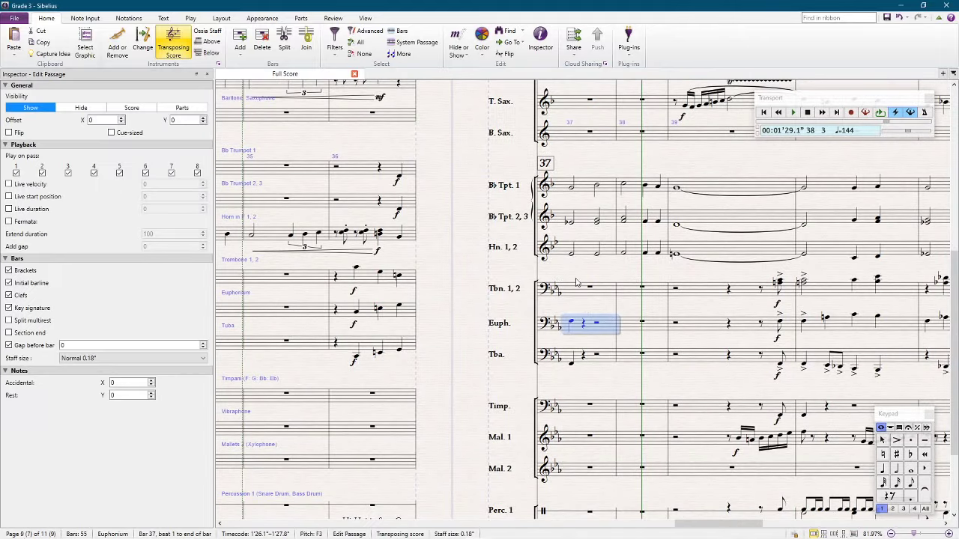
{"action": "left_click", "coordinate": [581, 293]}
{"action": "left_click", "coordinate": [442, 264]}
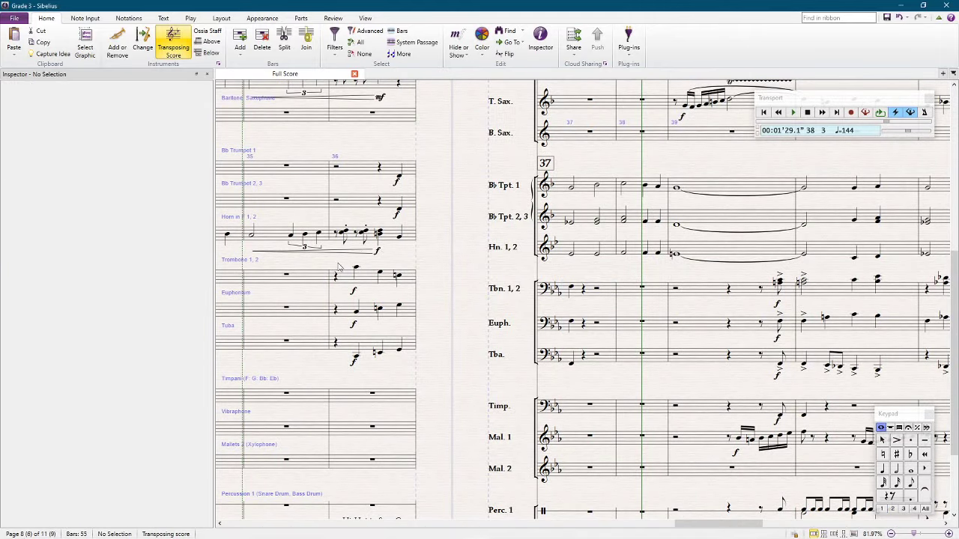
Step: Play the score from bar 35 through the low brass lead-in into bar 37
{"action": "left_click", "coordinate": [313, 278]}
{"action": "key", "text": "Escape"}
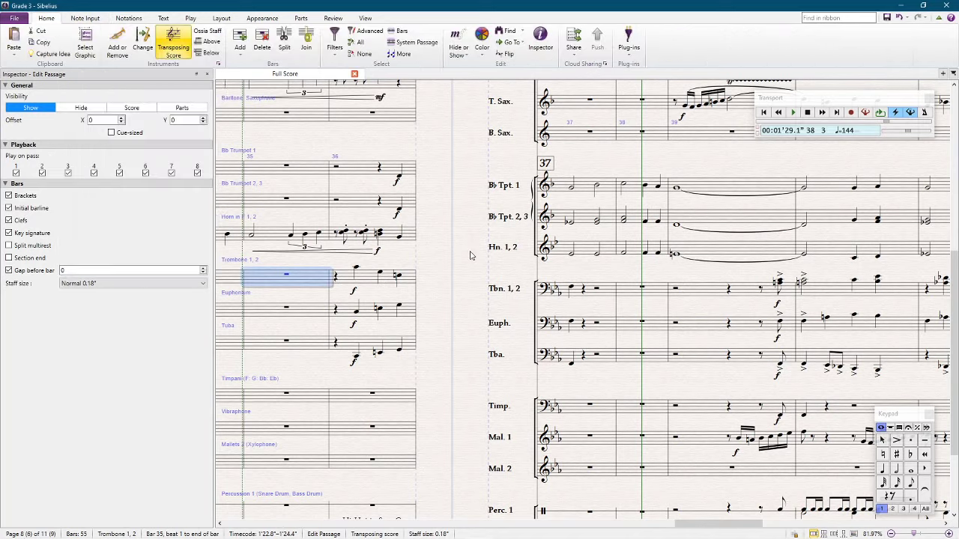
{"action": "key", "text": "space"}
{"action": "key", "text": "Escape"}
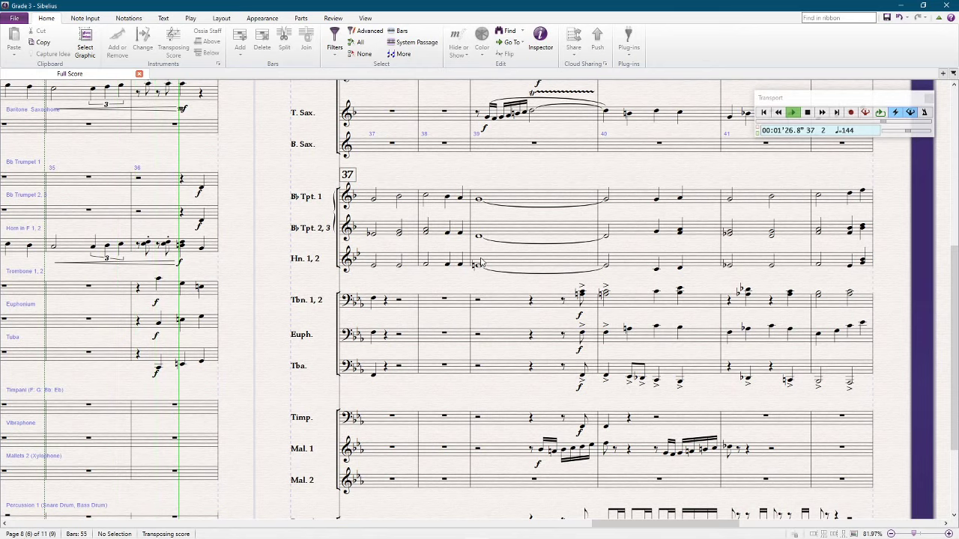
{"action": "key", "text": "space"}
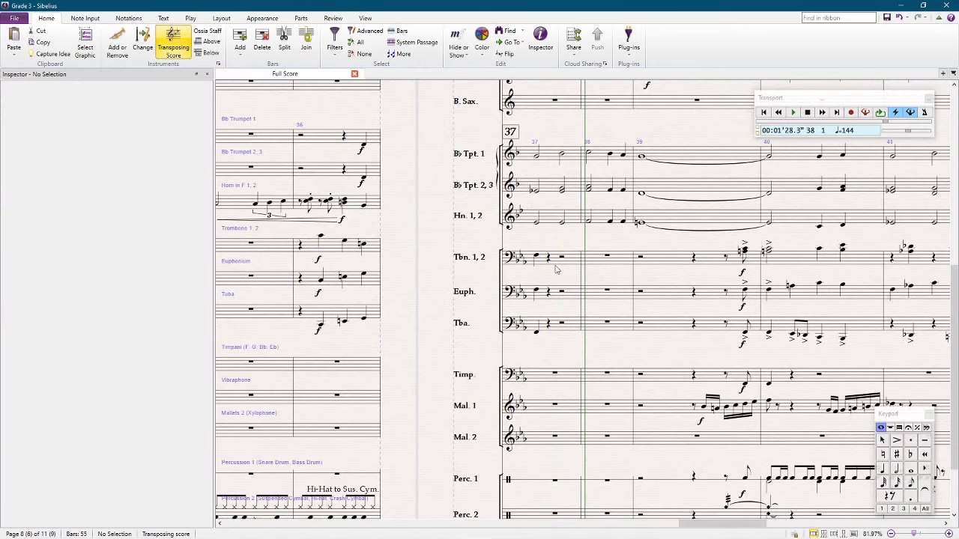
Step: Reset the Trombone 1, 2 notes in bar 36 to match the euphonium, with C3, E natural 3 and G3 on beats 2 to 4
{"action": "left_click", "coordinate": [319, 238]}
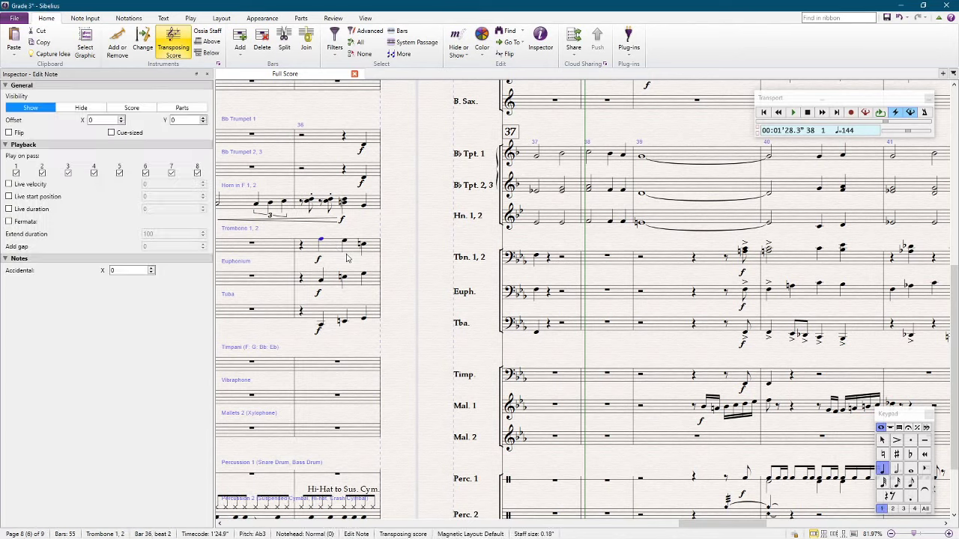
{"action": "key", "text": "ctrl+Down"}
{"action": "left_click", "coordinate": [344, 244]}
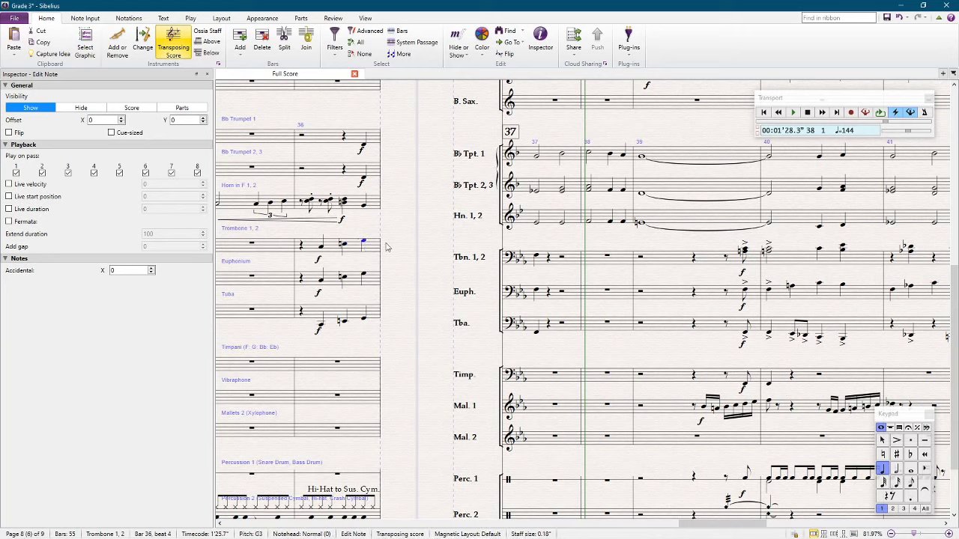
{"action": "left_click", "coordinate": [397, 261]}
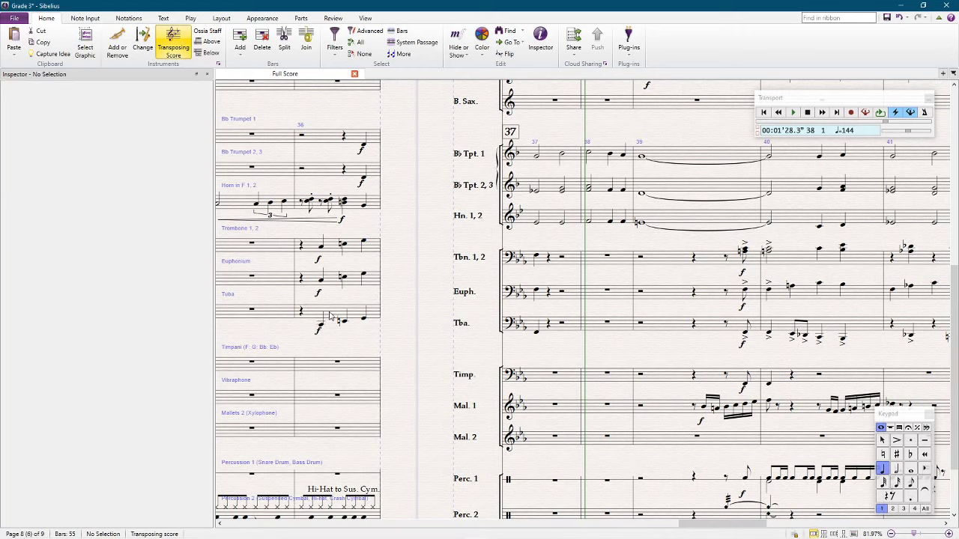
Step: Replace the f dynamics on beat 2 of bar 36 with mp in the trombone, euphonium and tuba staves
{"action": "left_click_drag", "start_coordinate": [331, 317], "coordinate": [328, 236]}
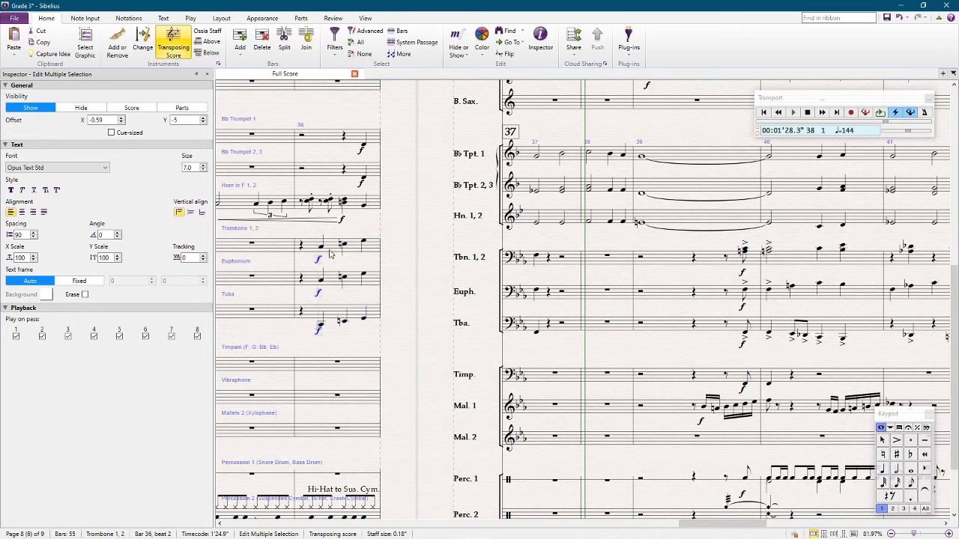
{"action": "left_click", "coordinate": [333, 254]}
{"action": "left_click", "coordinate": [335, 317], "text": "shift"}
{"action": "key", "text": "ctrl+e"}
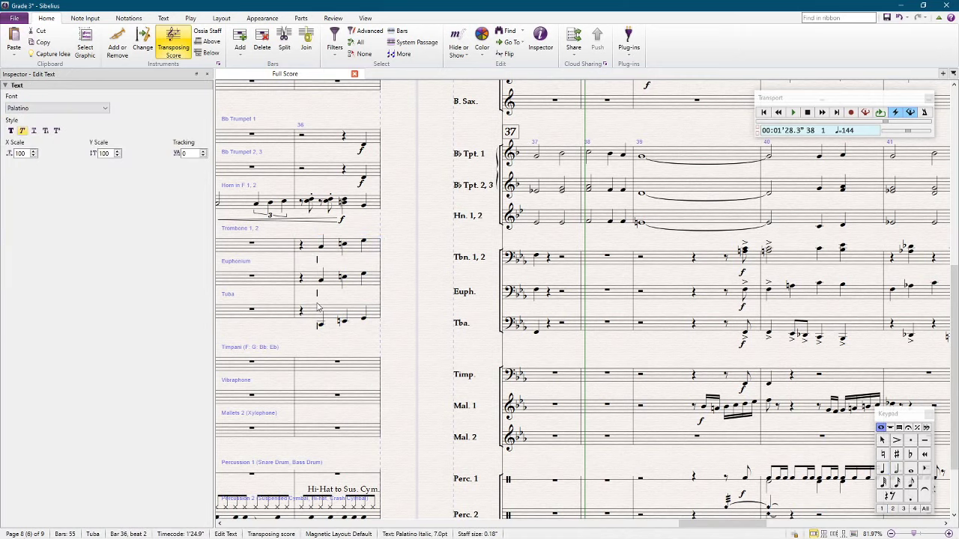
{"action": "key", "text": "ctrl+m"}
{"action": "key", "text": "ctrl+p"}
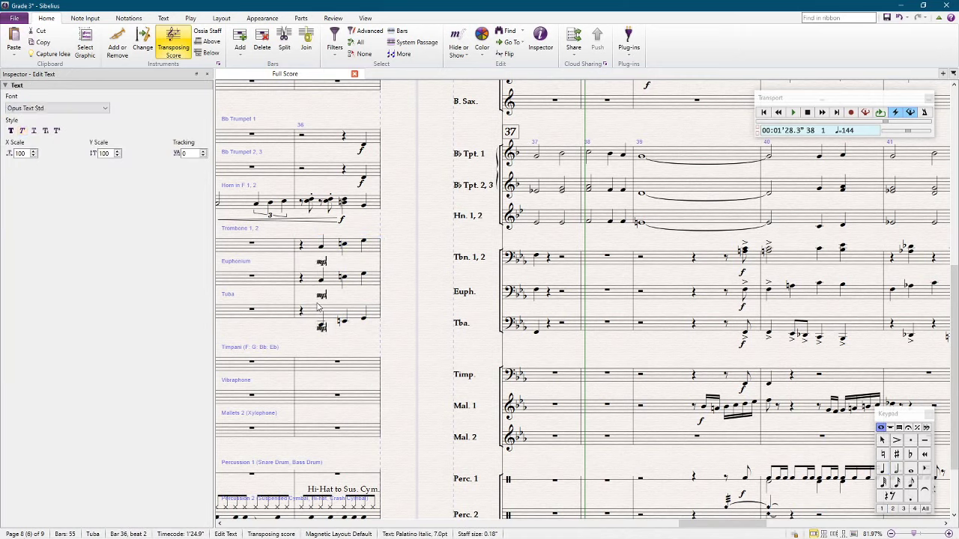
Step: Add crescendo hairpins through bar 36 in the trombone, euphonium and tuba staves
{"action": "left_click", "coordinate": [336, 247]}
{"action": "left_click", "coordinate": [369, 316], "text": "shift"}
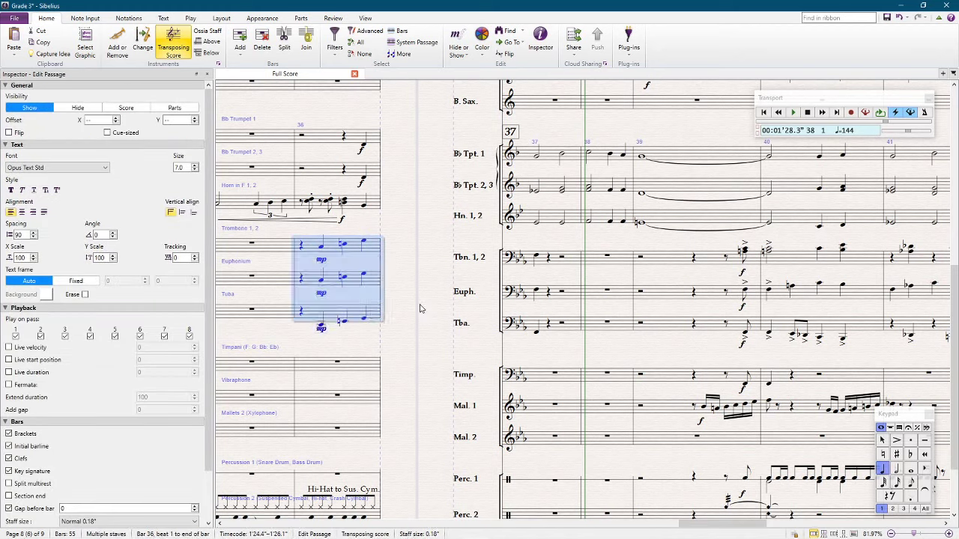
{"action": "key", "text": "h"}
Step: Lengthen the bar 37 downbeat notes to half notes in the trombone, euphonium and tuba staves and mark them f
{"action": "left_click", "coordinate": [536, 331]}
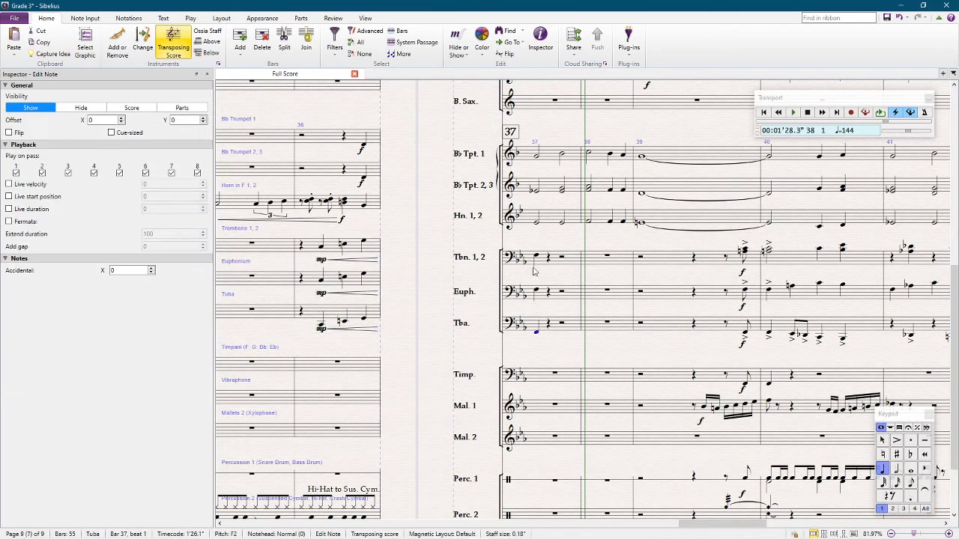
{"action": "left_click", "coordinate": [536, 259], "text": "shift"}
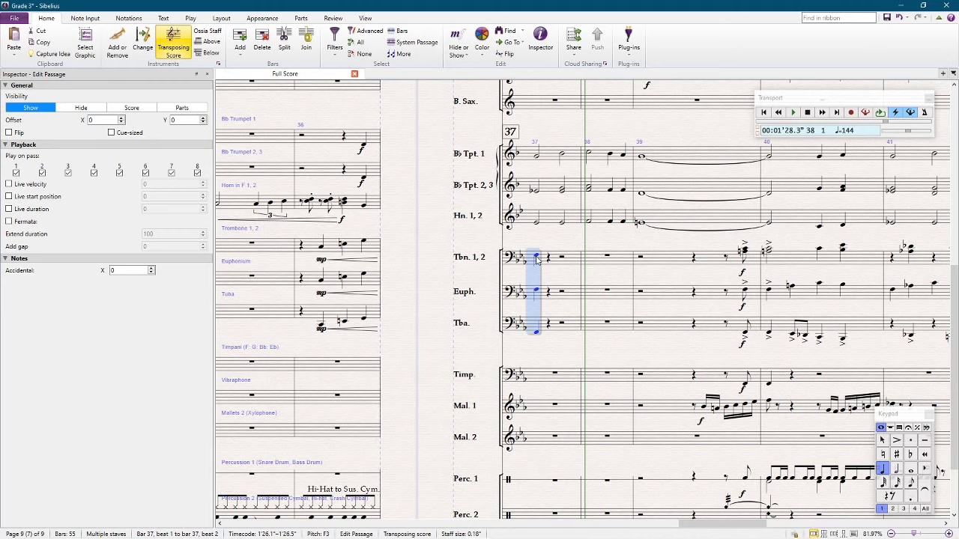
{"action": "key", "text": "5"}
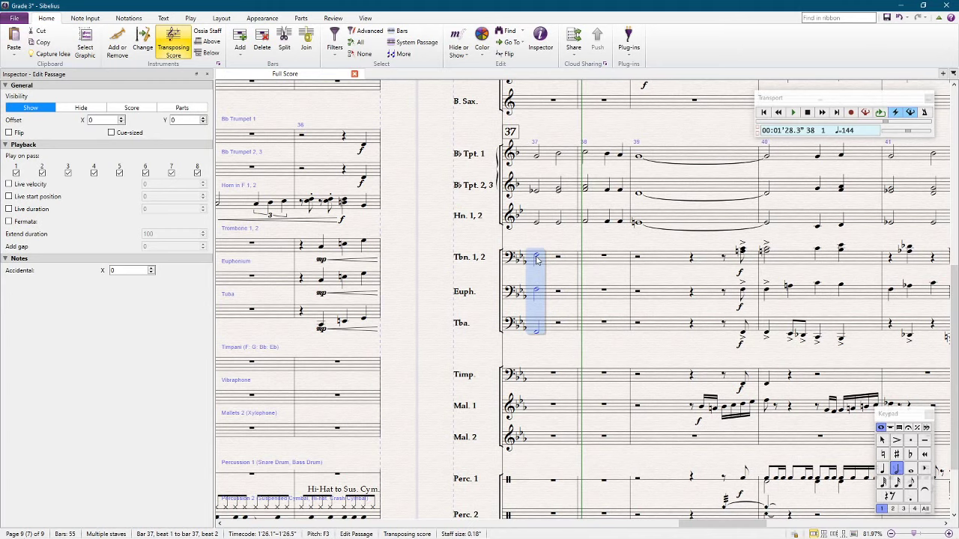
{"action": "key", "text": "6"}
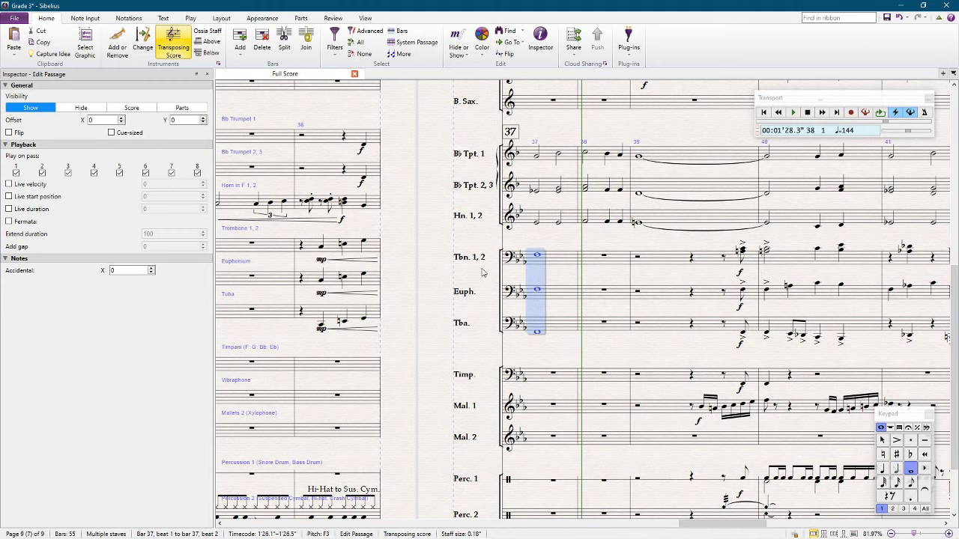
{"action": "key", "text": "5"}
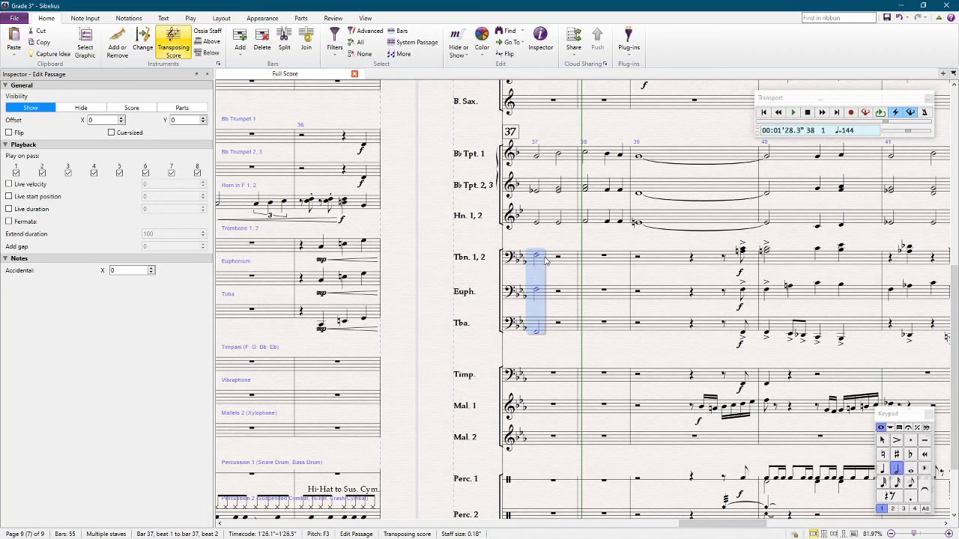
{"action": "key", "text": "ctrl+e"}
{"action": "type", "text": "f"}
{"action": "key", "text": "Escape"}
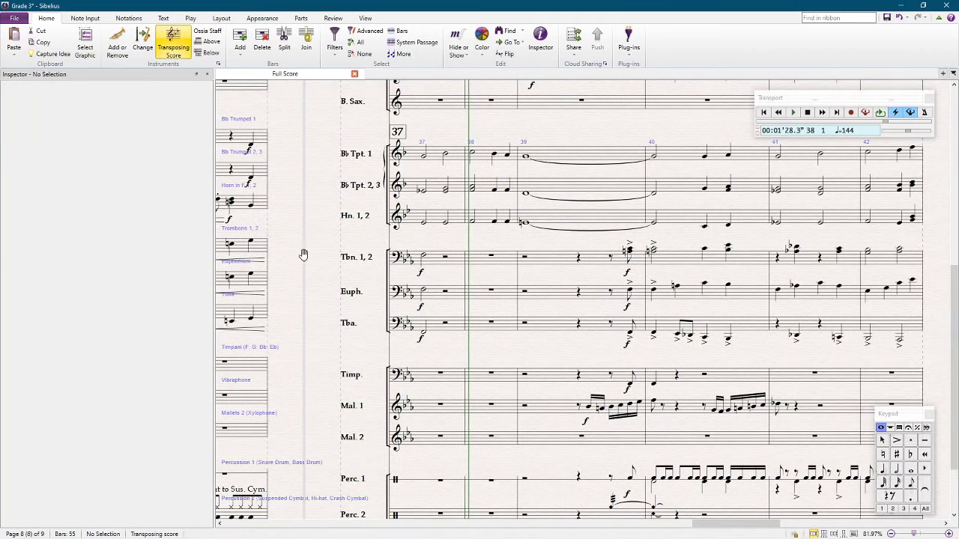
Step: Add upper notes to Trombone 1, 2 on beats 3 and 4 of bar 36, with C4 on beat 4, and A-flat 3 on bar 37's downbeat
{"action": "scroll", "coordinate": [304, 254], "scroll_direction": "left", "scroll_amount": 3}
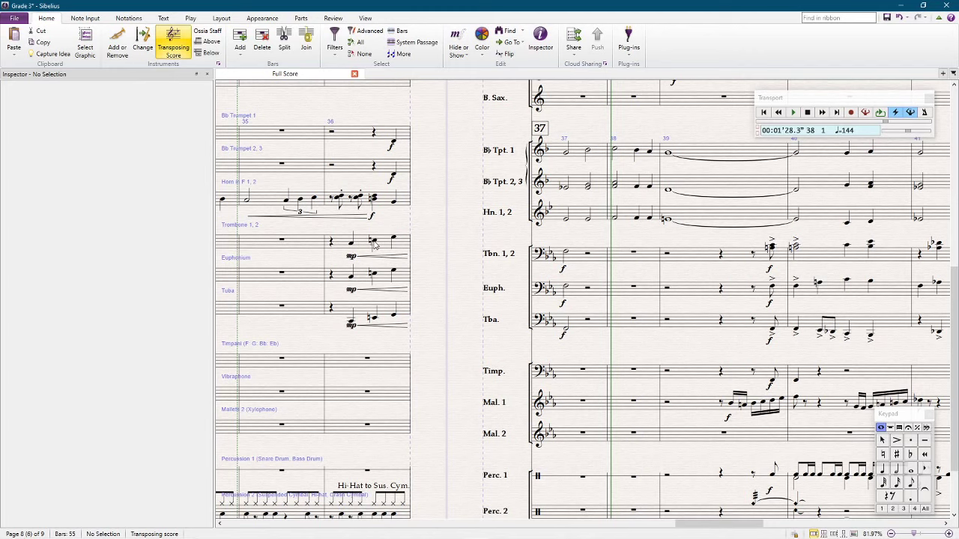
{"action": "left_click", "coordinate": [373, 239]}
{"action": "left_click", "coordinate": [394, 240]}
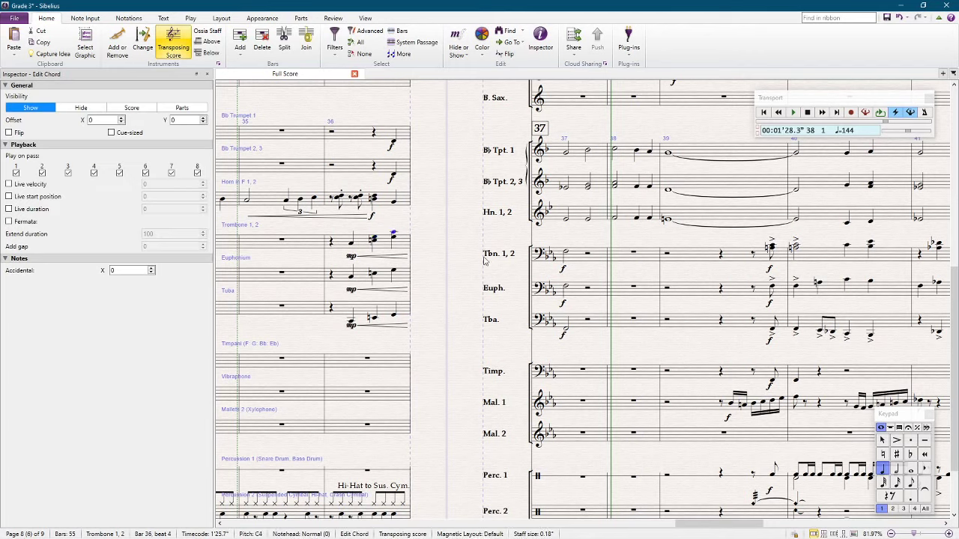
{"action": "left_click", "coordinate": [567, 255]}
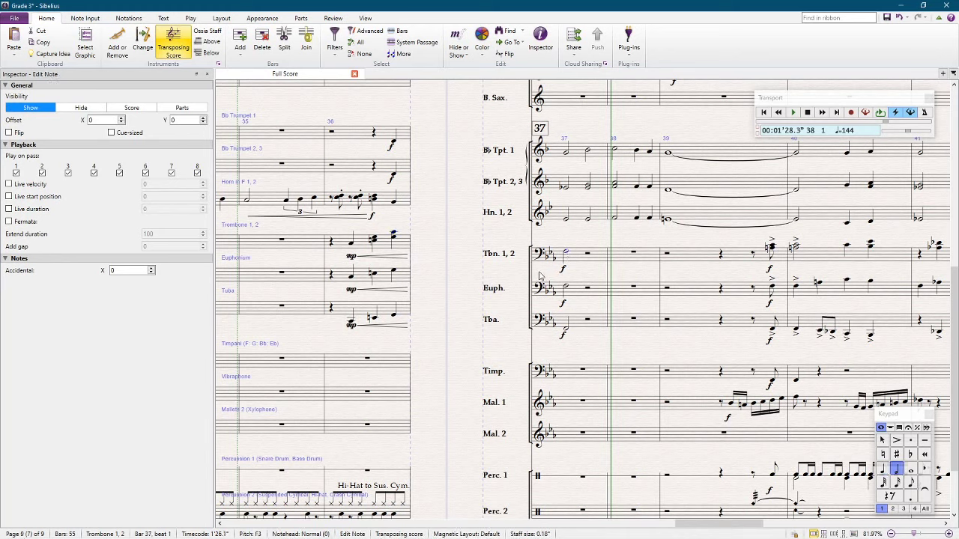
{"action": "key", "text": "3"}
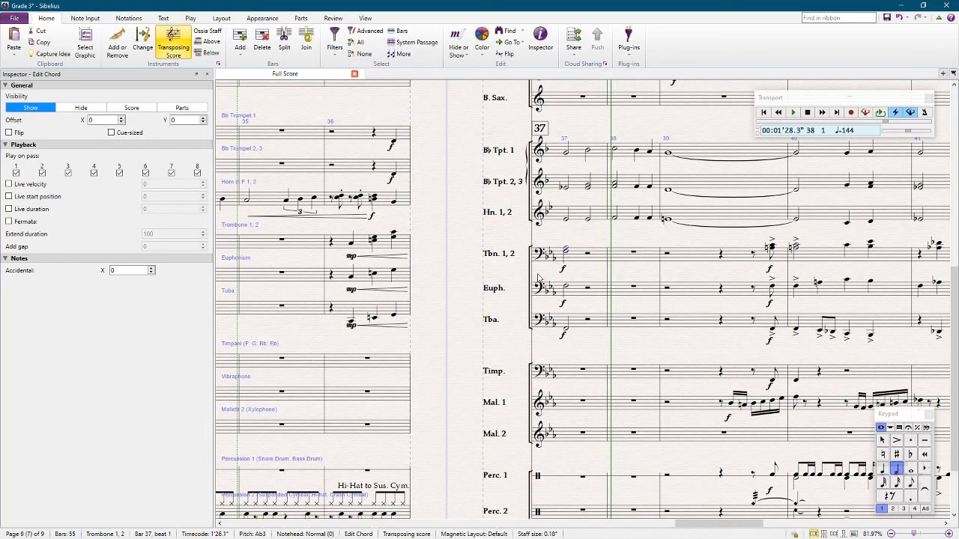
Step: Play back the lead-in from bar 36 through bar 39 to audition the low brass voicing
{"action": "left_click", "coordinate": [444, 236]}
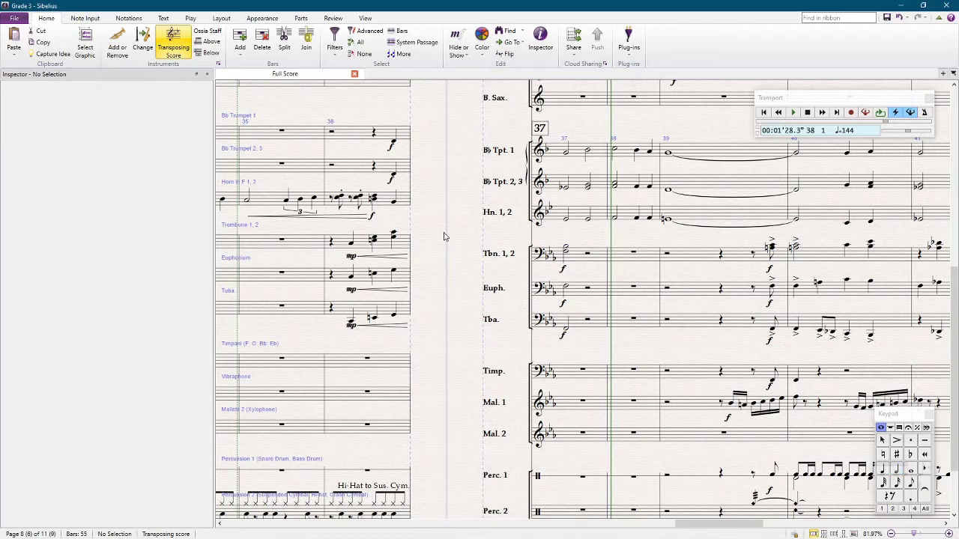
{"action": "key", "text": "space"}
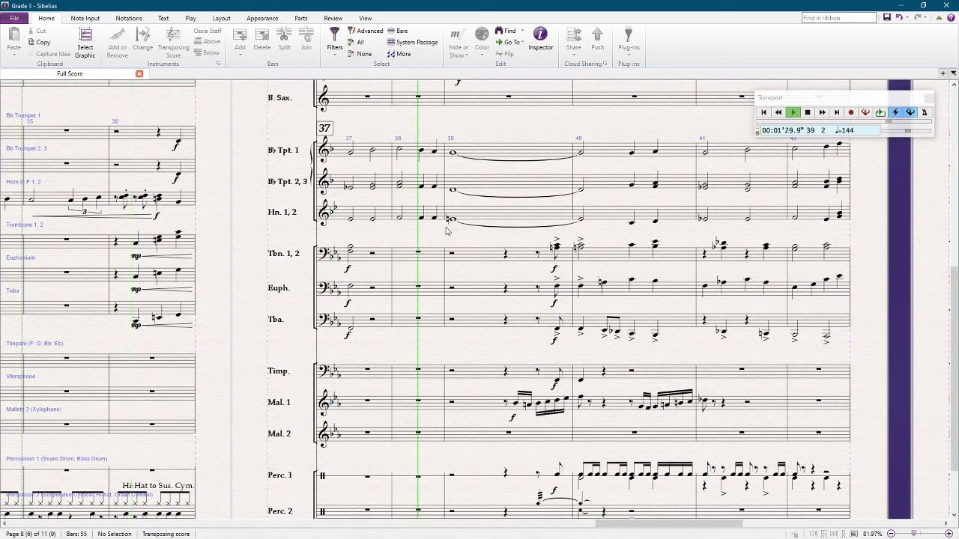
{"action": "key", "text": "space"}
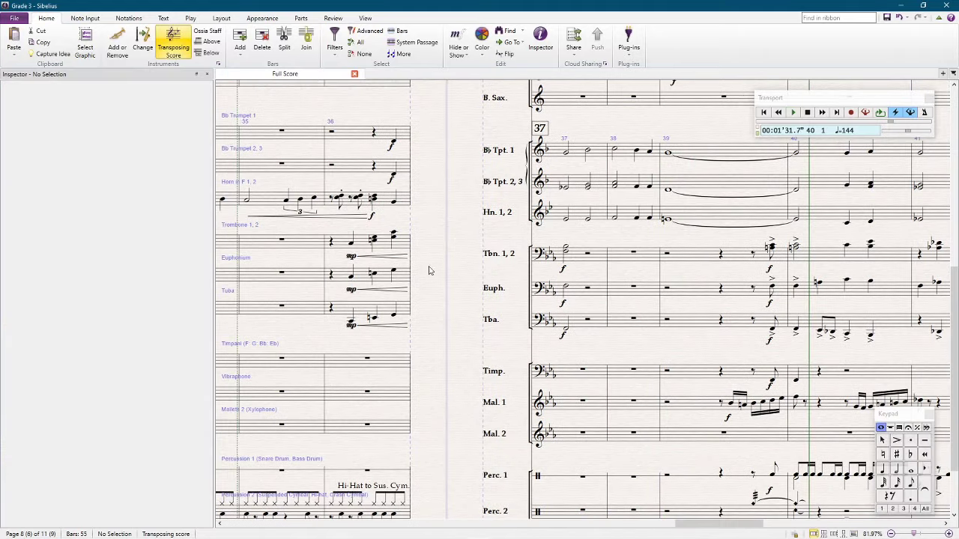
Step: Change the upper Trombone 1, 2 note on bar 37's downbeat to D-flat 4, checking against the score in concert pitch
{"action": "left_click", "coordinate": [567, 248]}
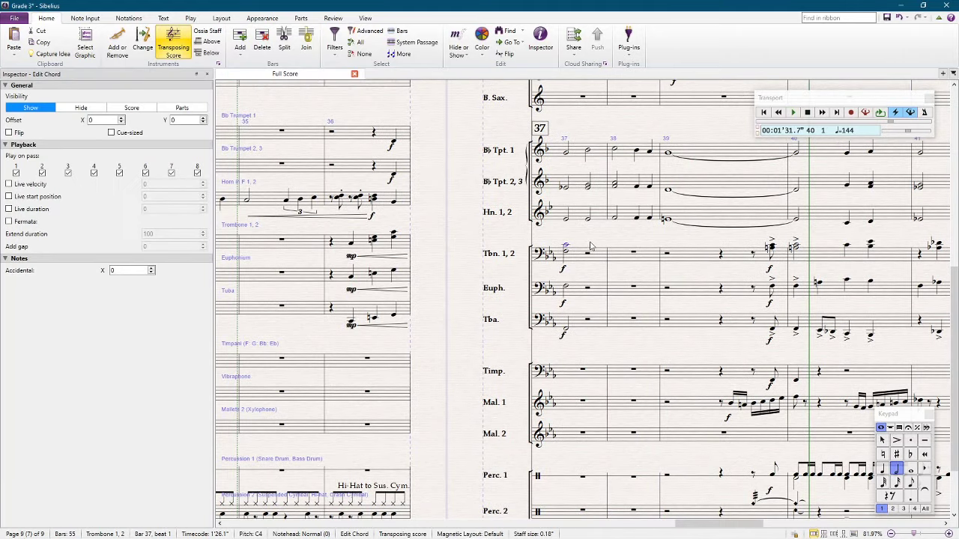
{"action": "left_click", "coordinate": [178, 45]}
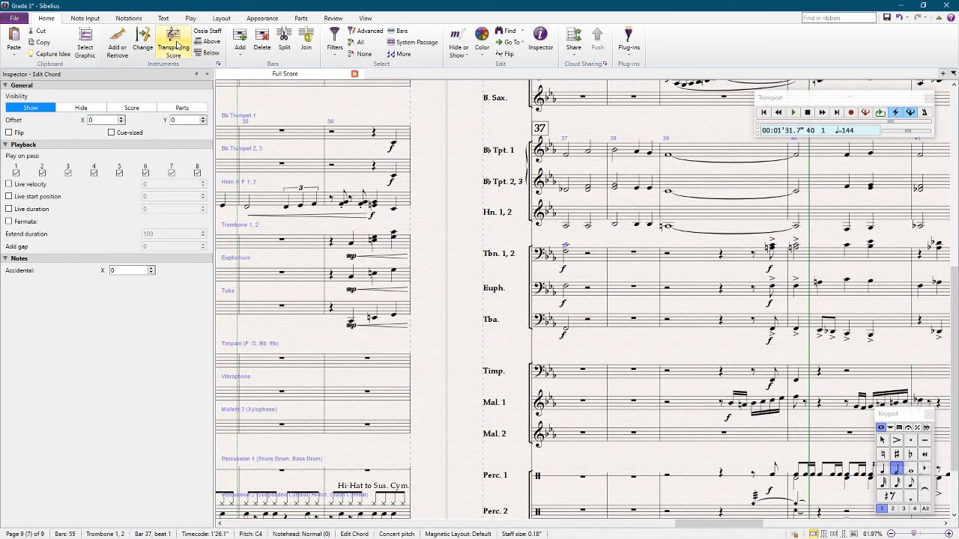
{"action": "key", "text": "9"}
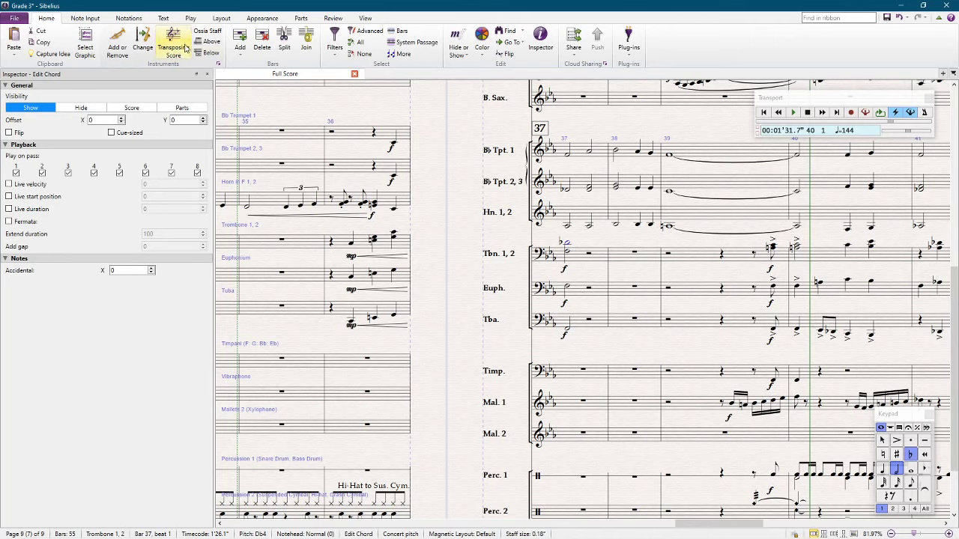
{"action": "left_click", "coordinate": [180, 45]}
Step: Play back the passage into bar 37 to hear the revised trombone chord
{"action": "key", "text": "Escape"}
{"action": "key", "text": "space"}
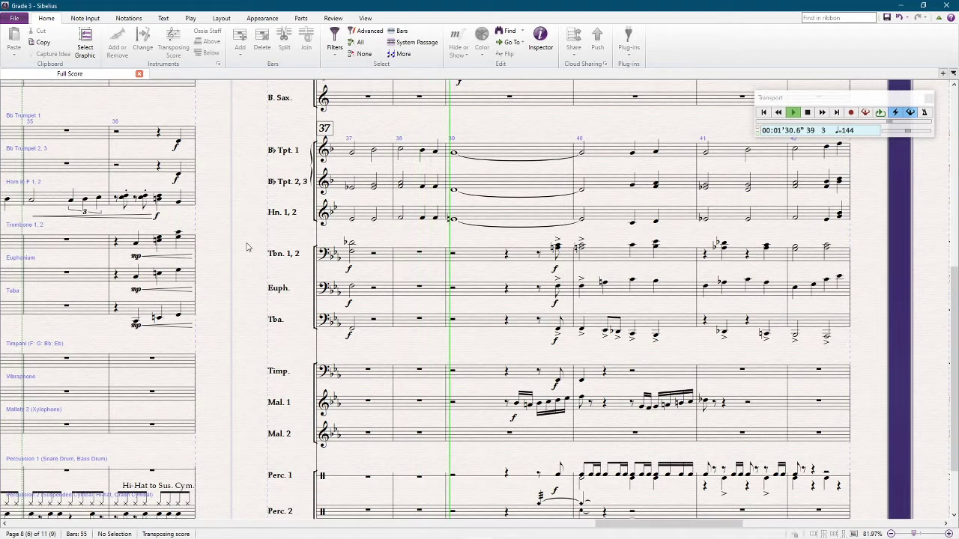
{"action": "key", "text": "space"}
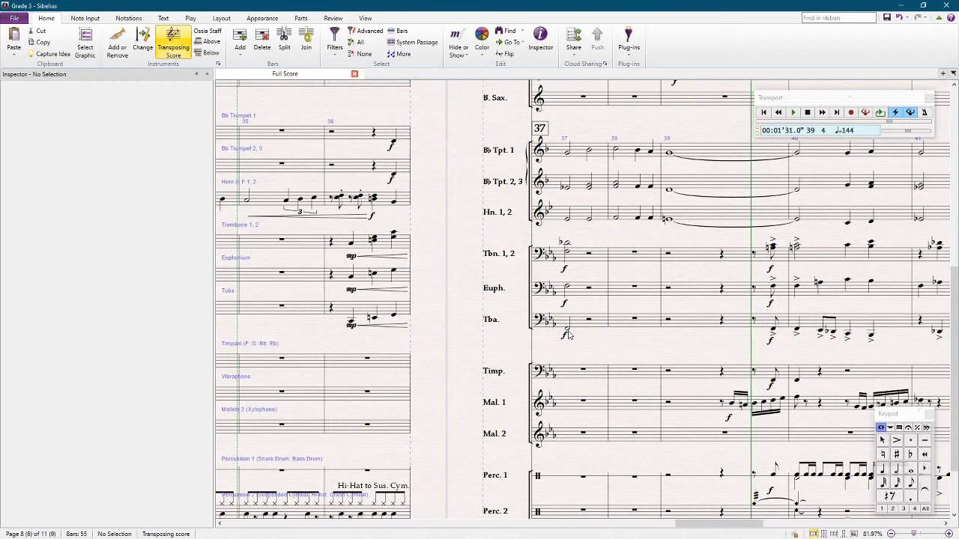
Step: Add half notes on beat 3 of bar 37: G3 and E-flat 4 in the trombones, E-flat 3 in euphonium and E-flat 2 in tuba
{"action": "left_click", "coordinate": [568, 334]}
{"action": "left_click", "coordinate": [567, 247], "text": "shift"}
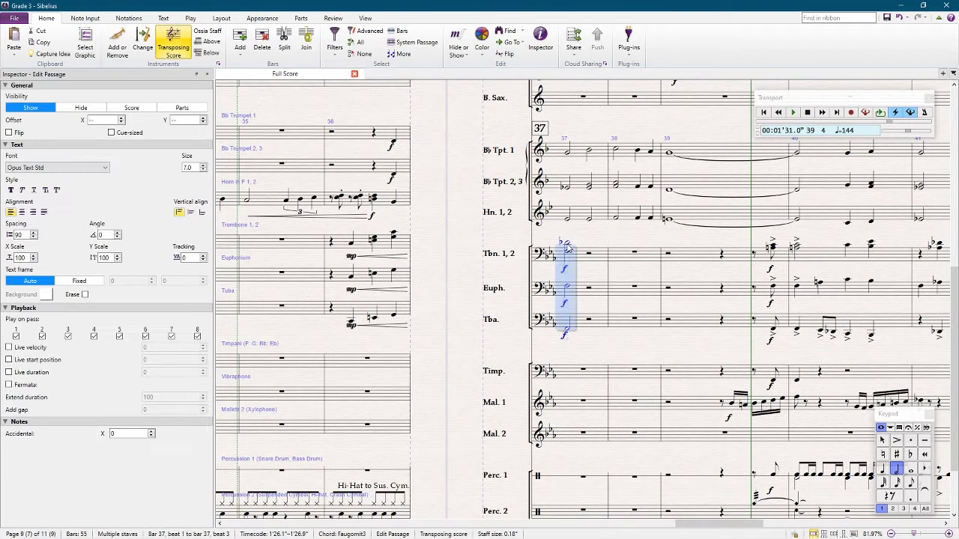
{"action": "key", "text": "r"}
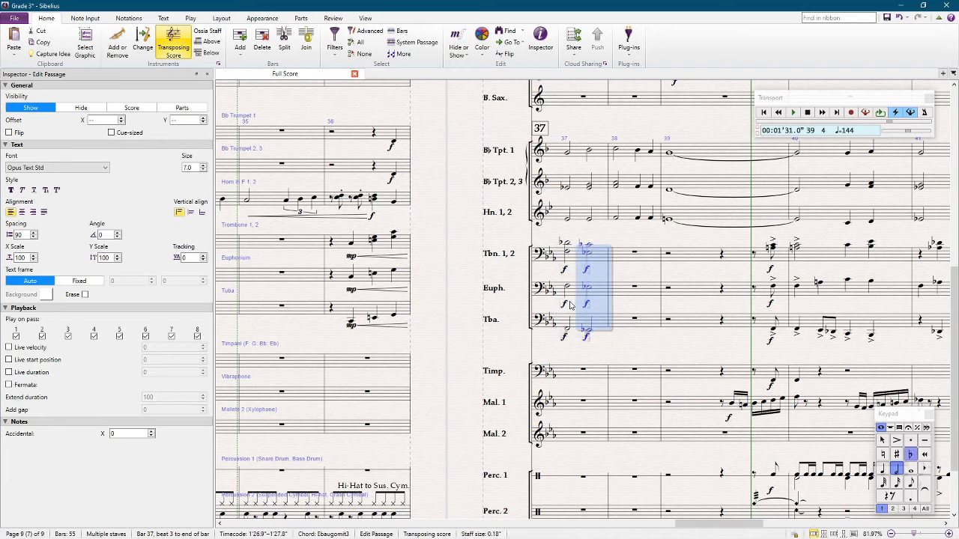
{"action": "left_click", "coordinate": [600, 245]}
{"action": "left_click", "coordinate": [590, 248]}
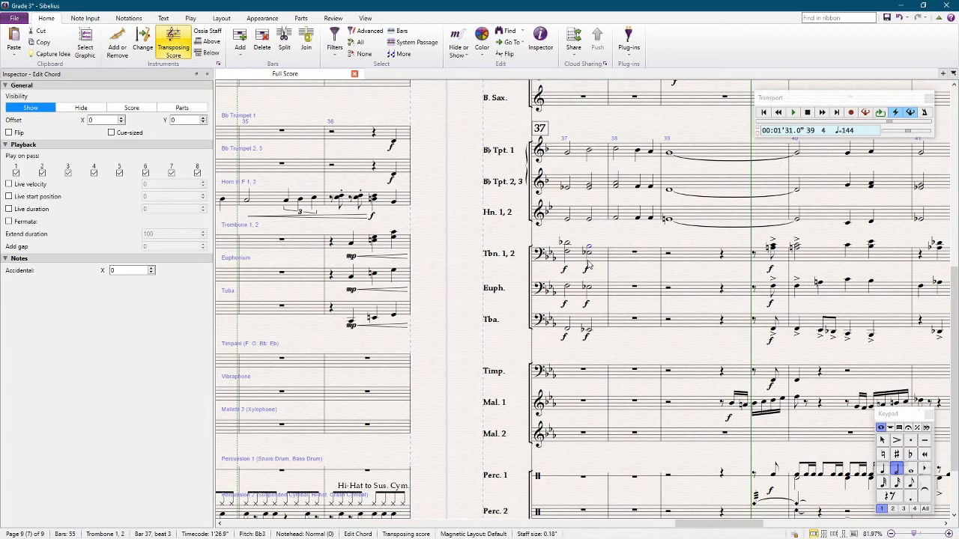
{"action": "key", "text": "e"}
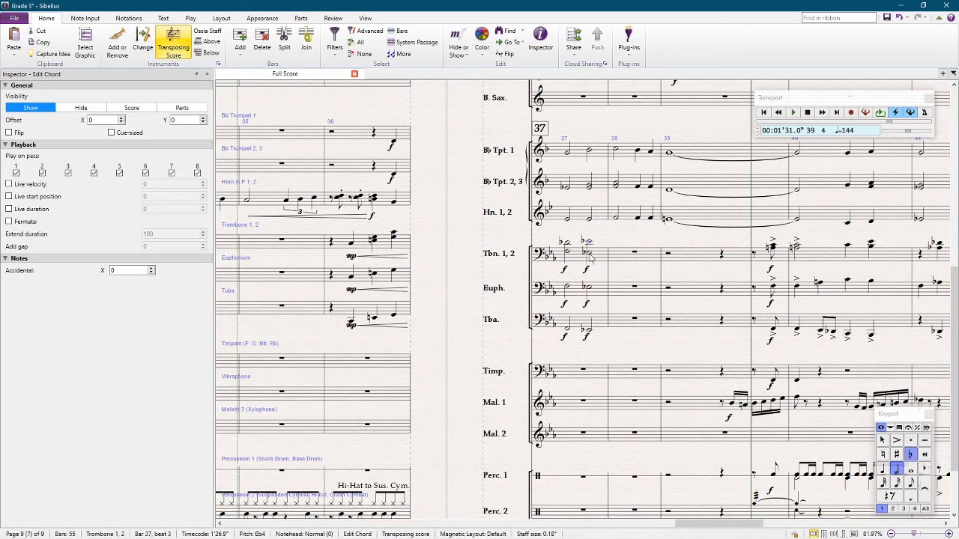
{"action": "key", "text": "8"}
Step: Delete the duplicated f dynamics on beat 3 of bar 37 in the low brass staves
{"action": "left_click", "coordinate": [587, 305]}
{"action": "key", "text": "Delete"}
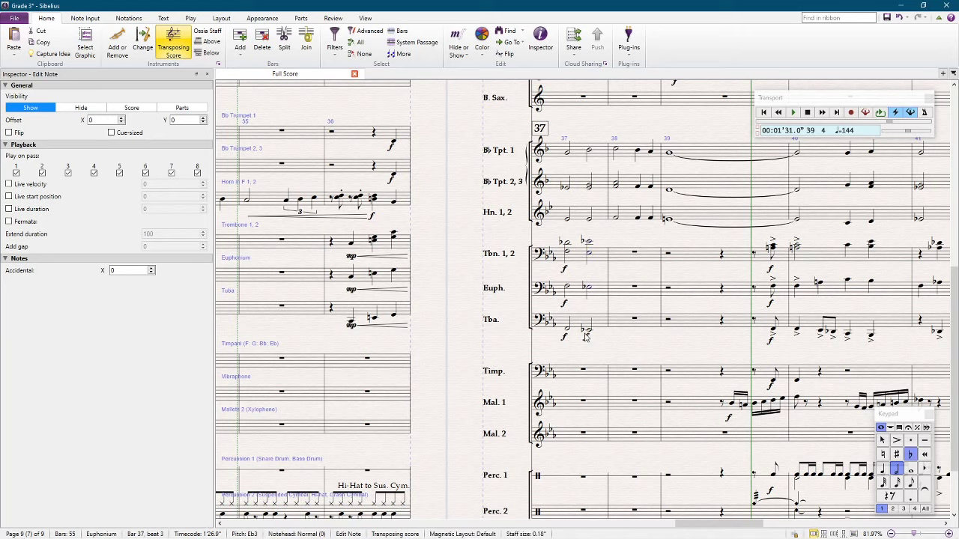
{"action": "left_click", "coordinate": [586, 337]}
{"action": "key", "text": "Delete"}
{"action": "left_click", "coordinate": [588, 329]}
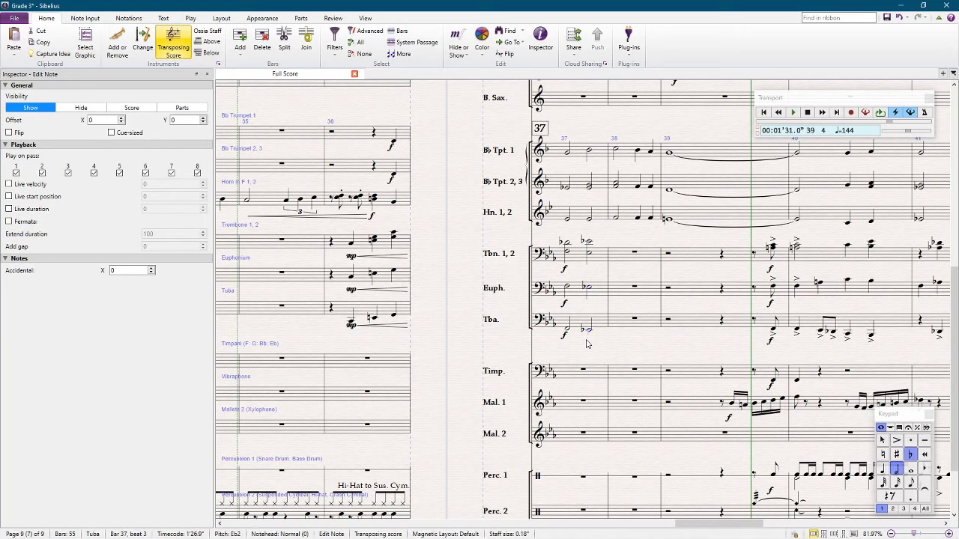
Step: Split beat 2 of bar 36 into eighth notes C3 and D3 in Trombone 1, 2, and shorten the tuba's beat 2 note to an eighth
{"action": "left_click", "coordinate": [379, 241]}
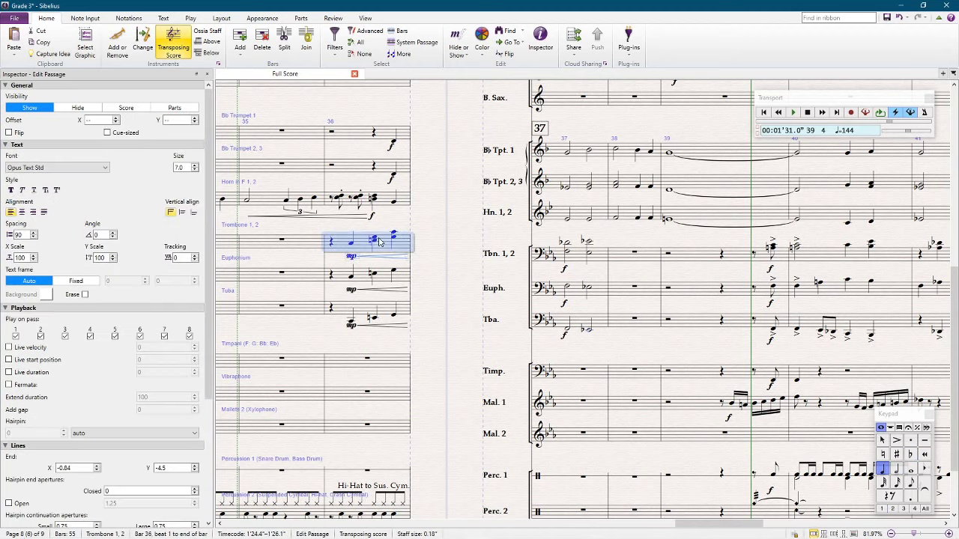
{"action": "left_click", "coordinate": [453, 263]}
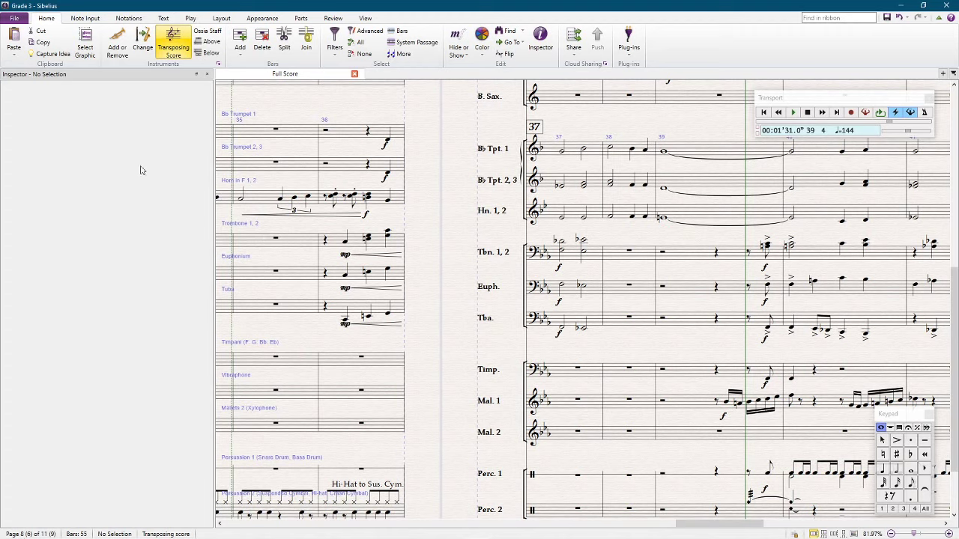
{"action": "left_click", "coordinate": [347, 245]}
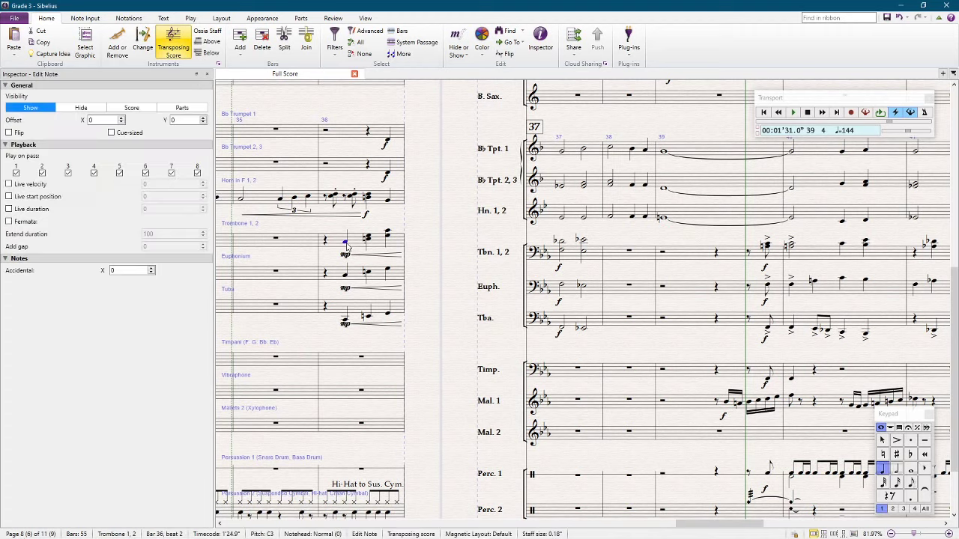
{"action": "key", "text": "Escape"}
{"action": "left_click", "coordinate": [356, 240]}
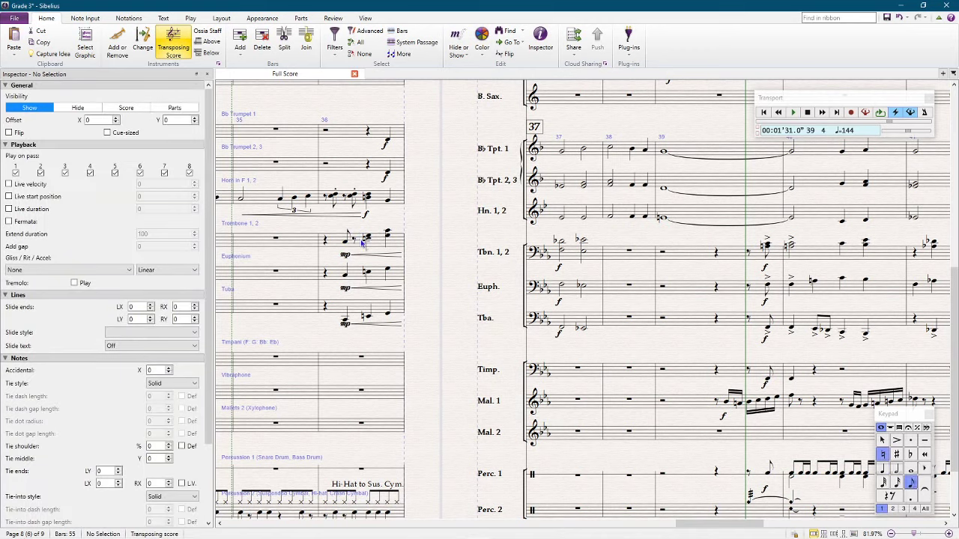
{"action": "left_click", "coordinate": [357, 240]}
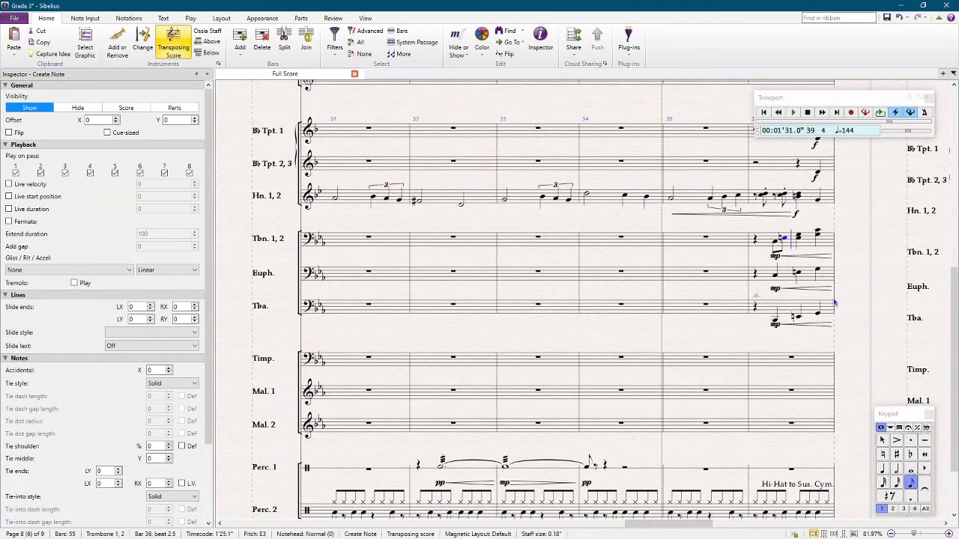
{"action": "key", "text": "Escape"}
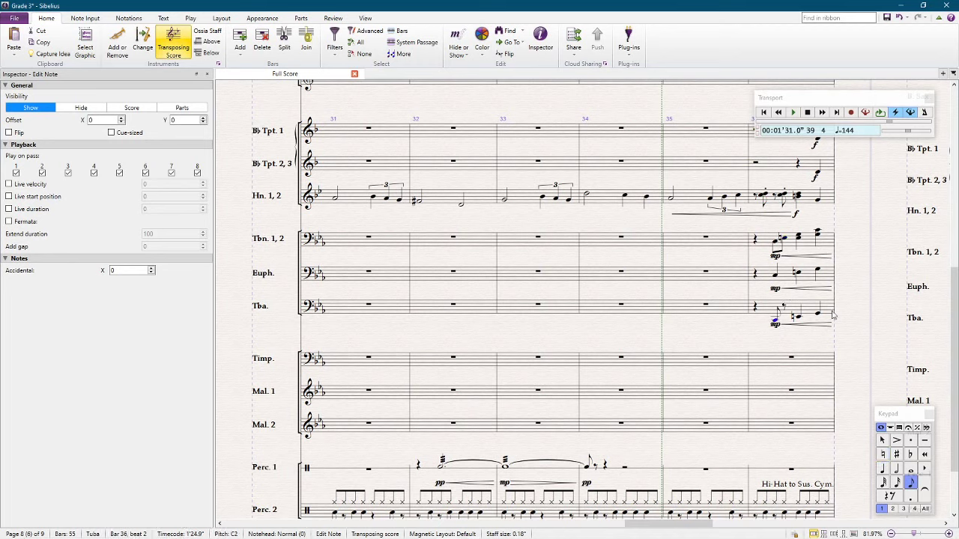
{"action": "key", "text": "Escape"}
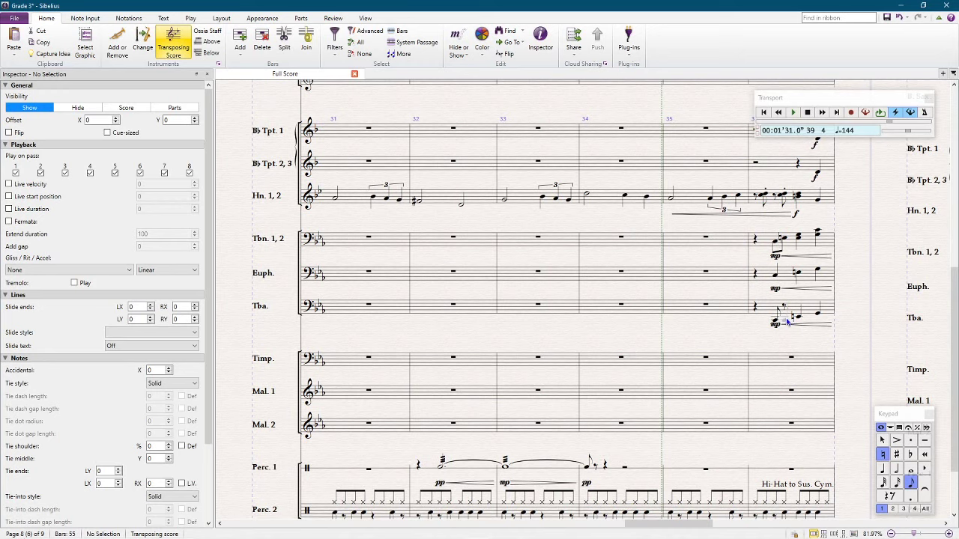
{"action": "left_click", "coordinate": [926, 428]}
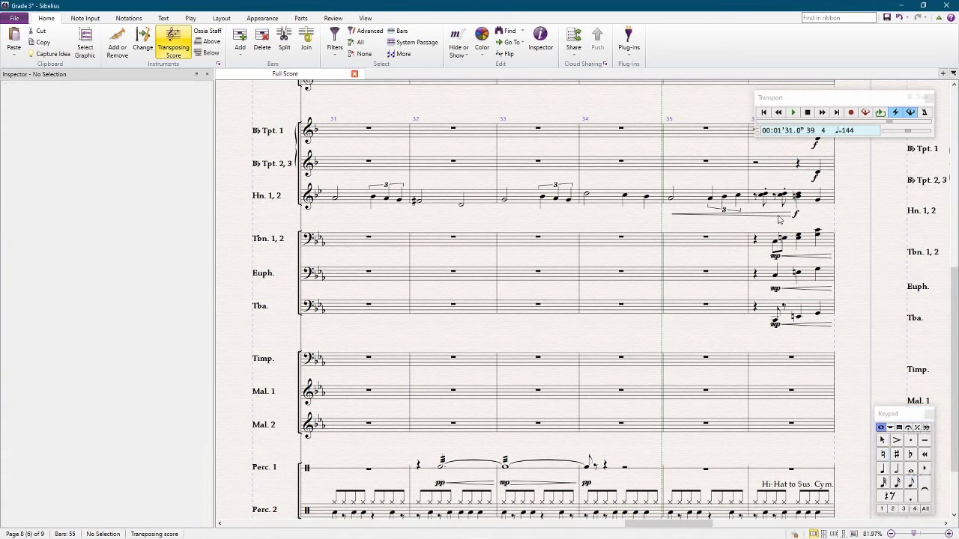
{"action": "left_click", "coordinate": [783, 240]}
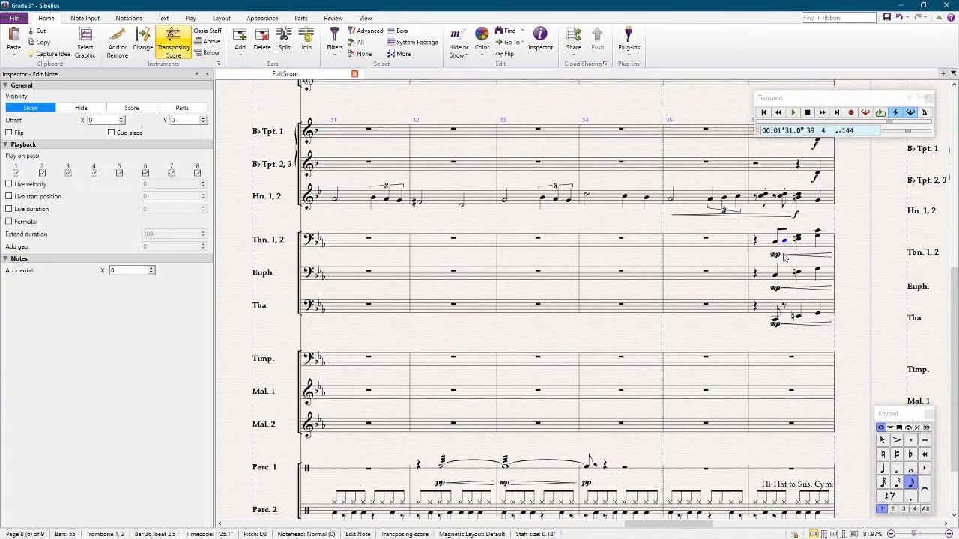
Step: Complete the eighth-note pairs on beat 2 of bar 36 with C3 and D3 in the euphonium and C2 and D2 in the tuba
{"action": "left_click", "coordinate": [776, 276]}
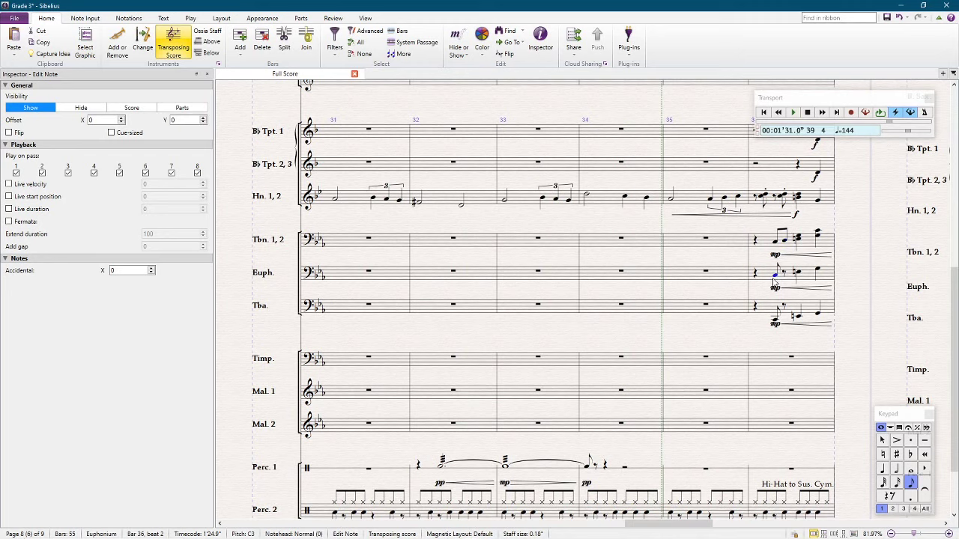
{"action": "key", "text": "Right"}
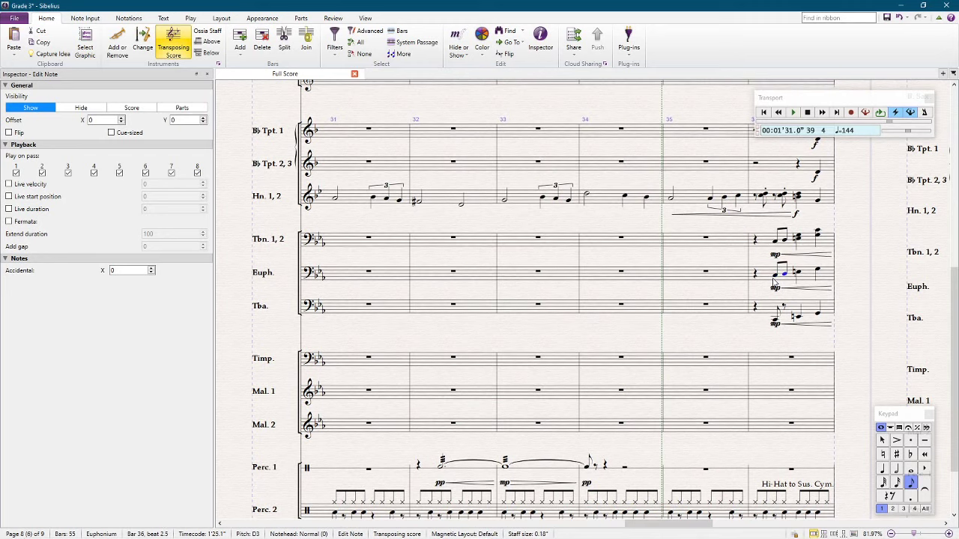
{"action": "key", "text": "alt+Down"}
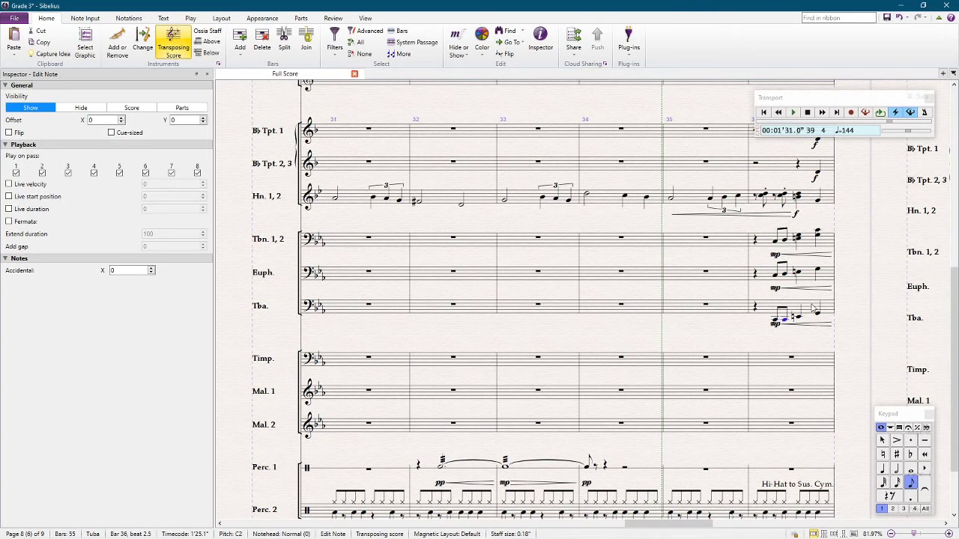
{"action": "key", "text": "Up"}
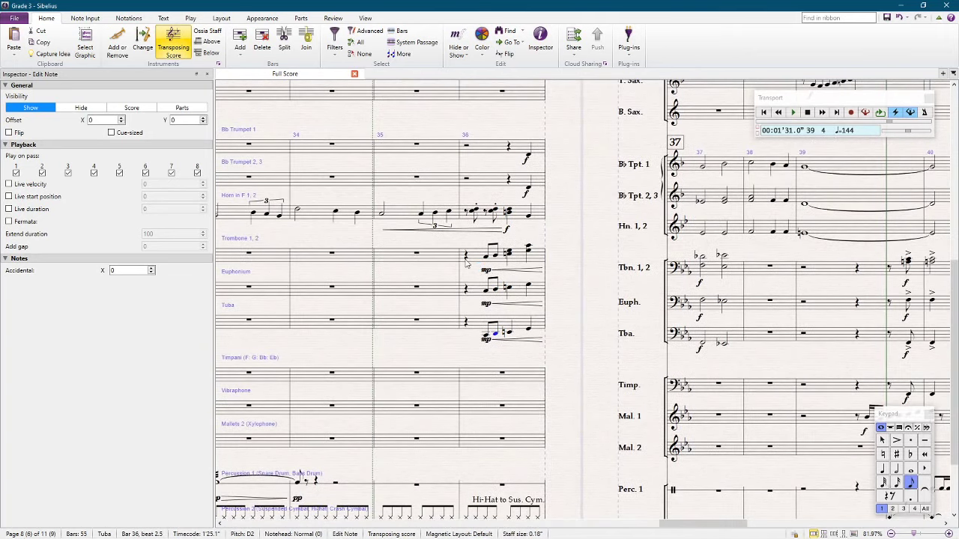
Step: Play back from bar 36 through bar 38 to hear the eighth-note pickup and bar 37 chords
{"action": "left_click", "coordinate": [466, 258]}
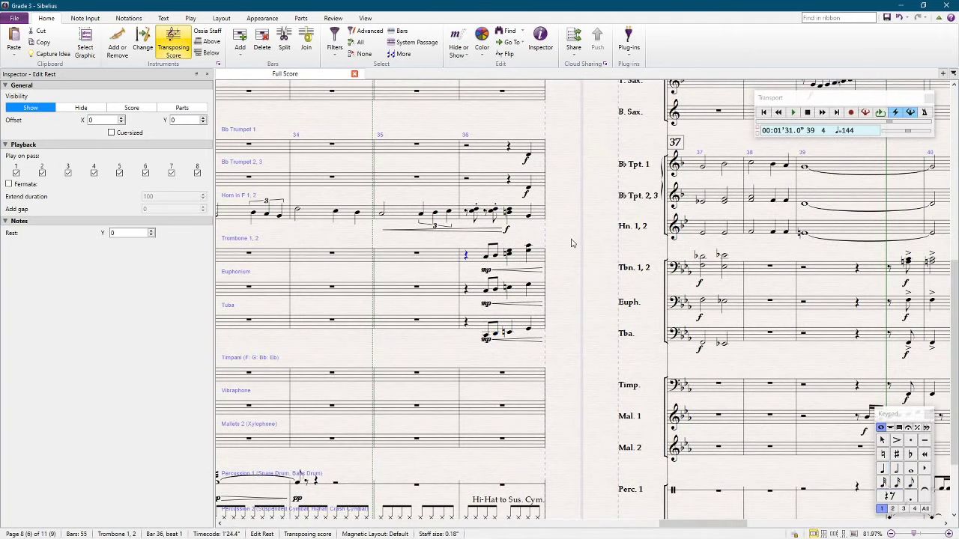
{"action": "key", "text": "Escape"}
{"action": "key", "text": "space"}
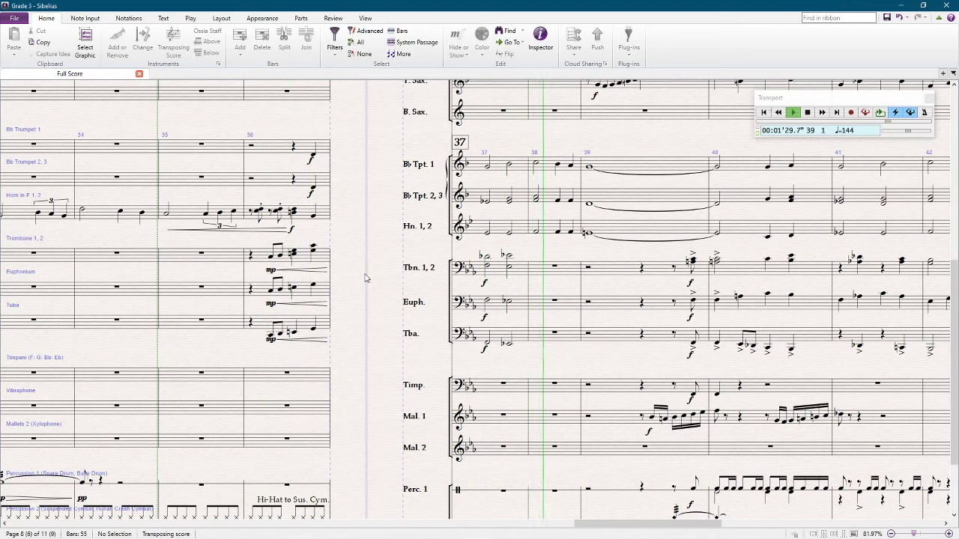
{"action": "key", "text": "space"}
{"action": "left_click_drag", "start_coordinate": [592, 268], "coordinate": [377, 253]}
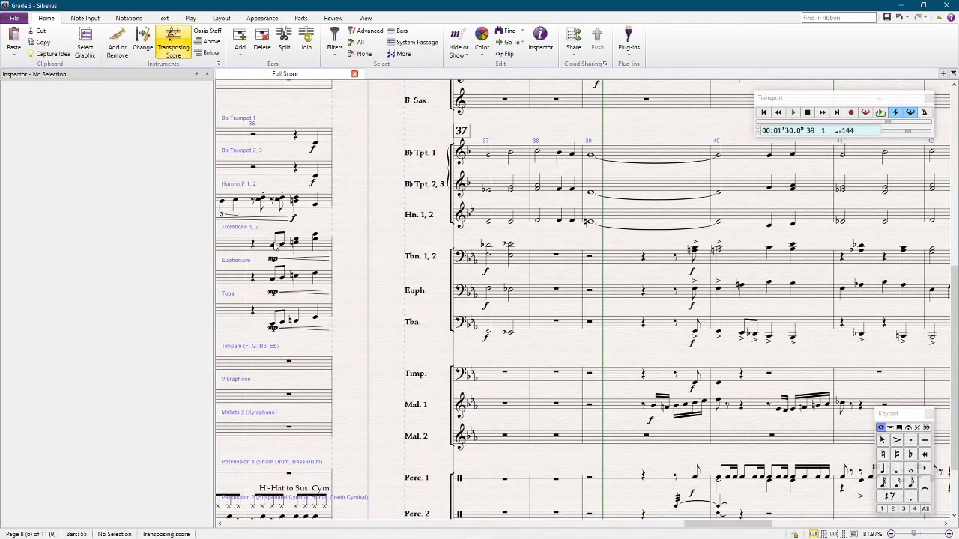
Step: Examine the trombone, euphonium and tuba half notes in bar 37, checking the individual pitches of the trombone chord on beat 3
{"action": "left_click", "coordinate": [502, 261]}
{"action": "left_click", "coordinate": [496, 326], "text": "shift"}
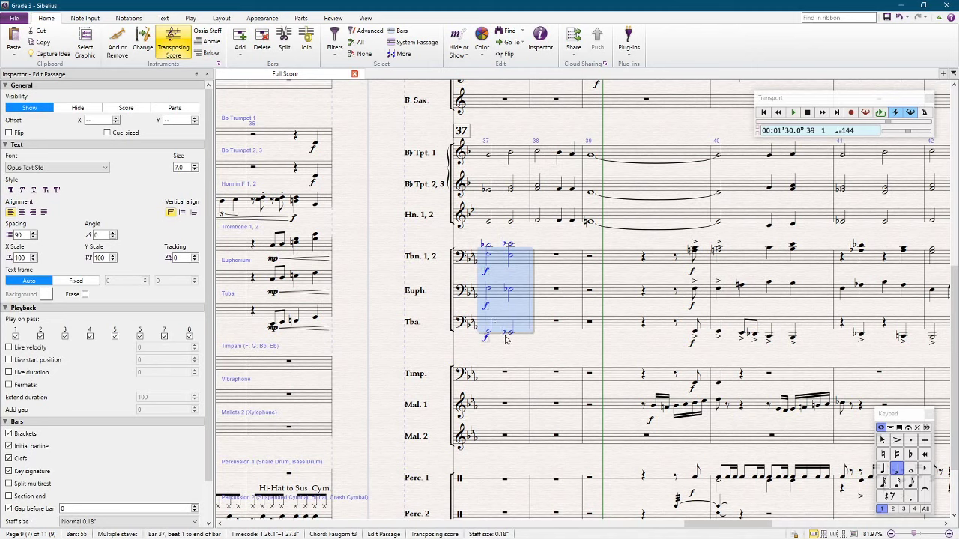
{"action": "left_click", "coordinate": [511, 257]}
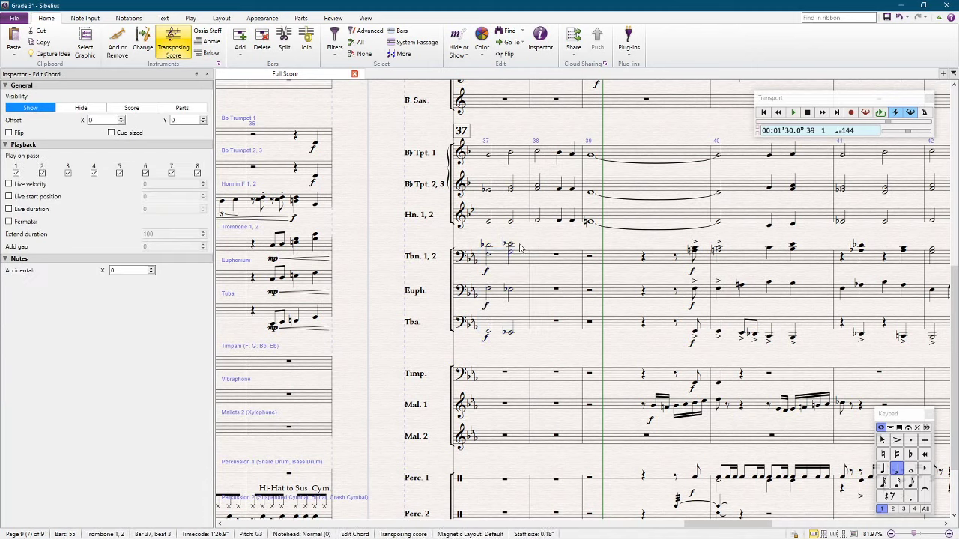
{"action": "left_click", "coordinate": [506, 260]}
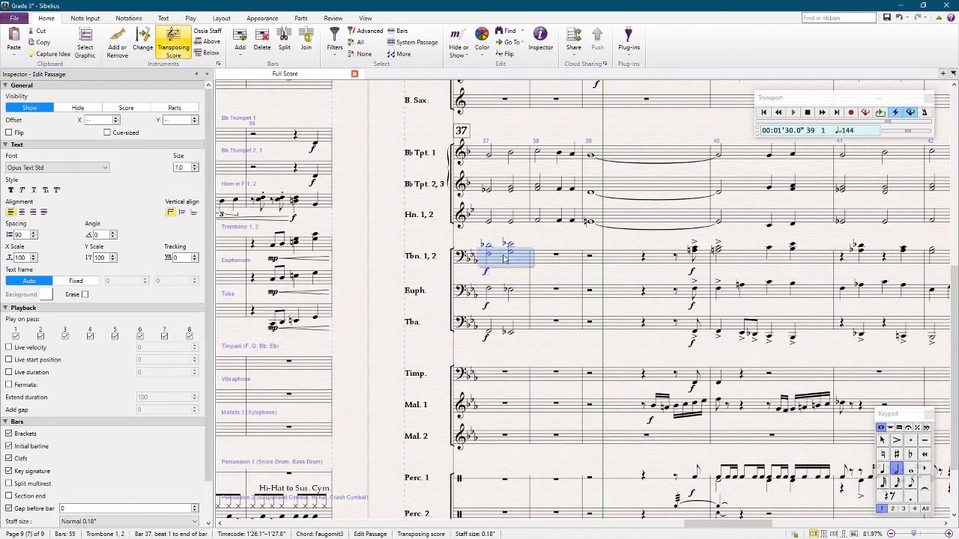
{"action": "left_click", "coordinate": [498, 329], "text": "shift"}
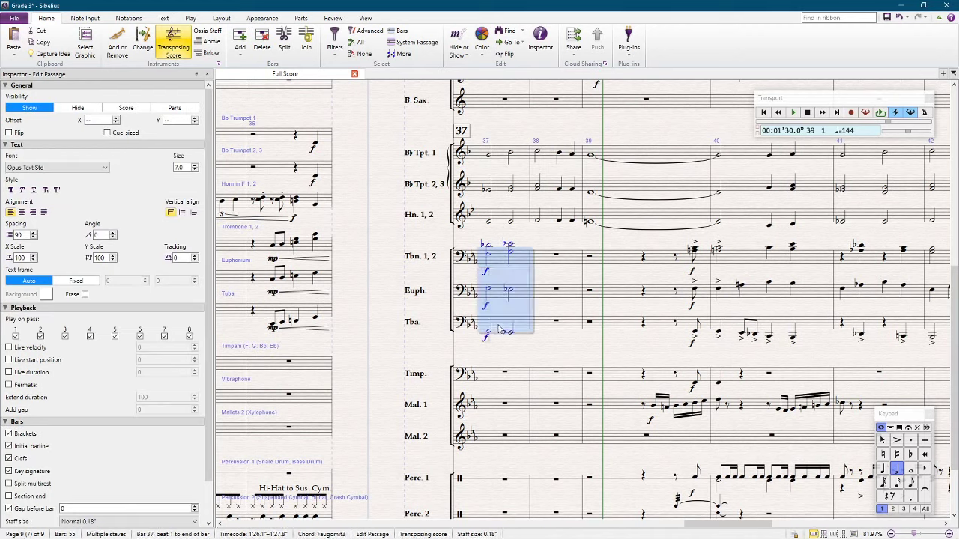
{"action": "left_click", "coordinate": [510, 247]}
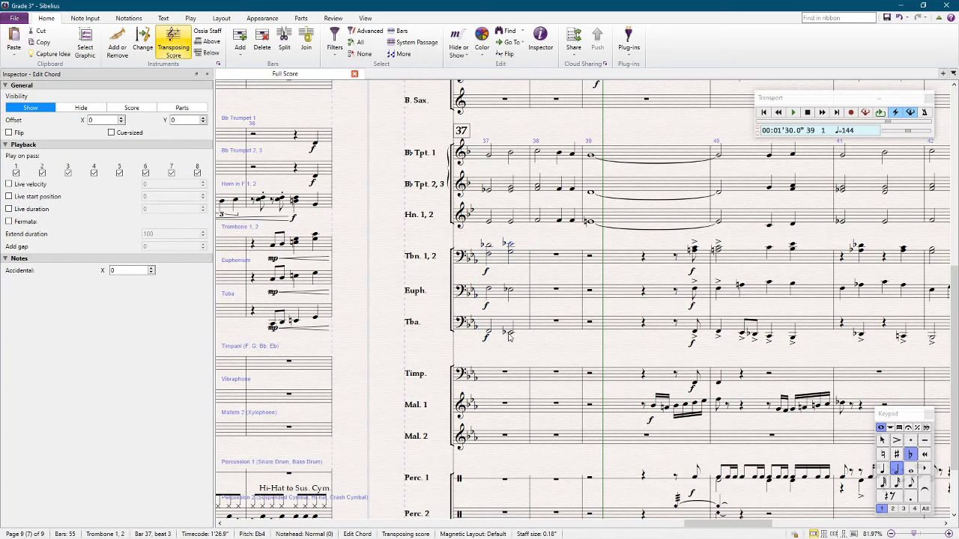
Step: Repeat the low brass chord from bar 37 beat 3 on bar 38 beat 1, revoiced as trombones Ab3 and C4, euphonium F3, tuba C2
{"action": "left_click", "coordinate": [508, 332], "text": "shift"}
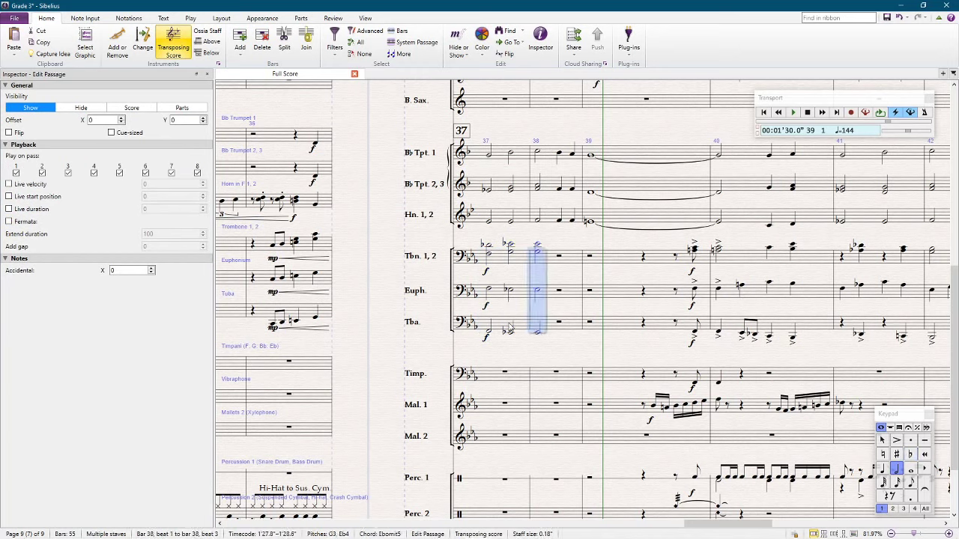
{"action": "key", "text": "Escape"}
{"action": "left_click", "coordinate": [536, 247]}
{"action": "key", "text": "Down"}
{"action": "key", "text": "Down"}
{"action": "key", "text": "Down"}
{"action": "key", "text": "Down"}
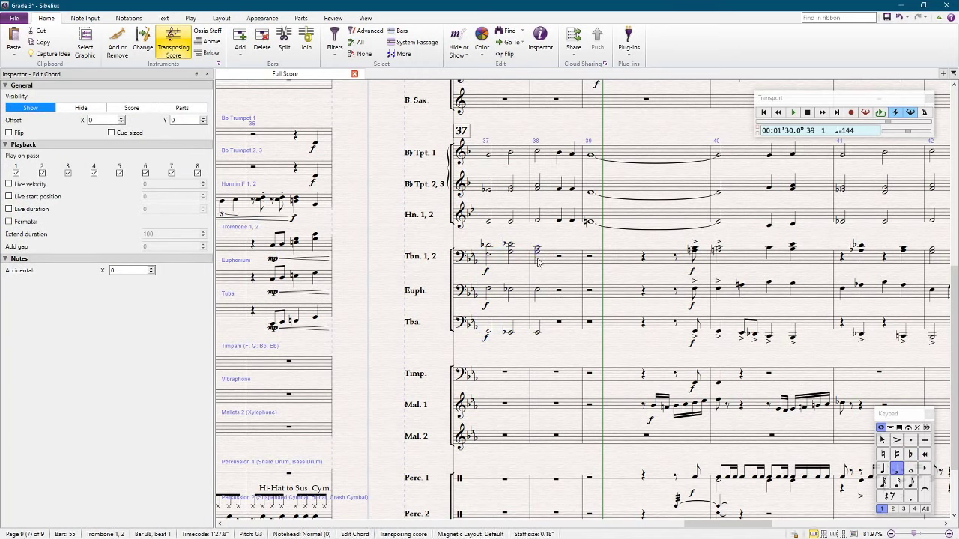
{"action": "left_click", "coordinate": [537, 293]}
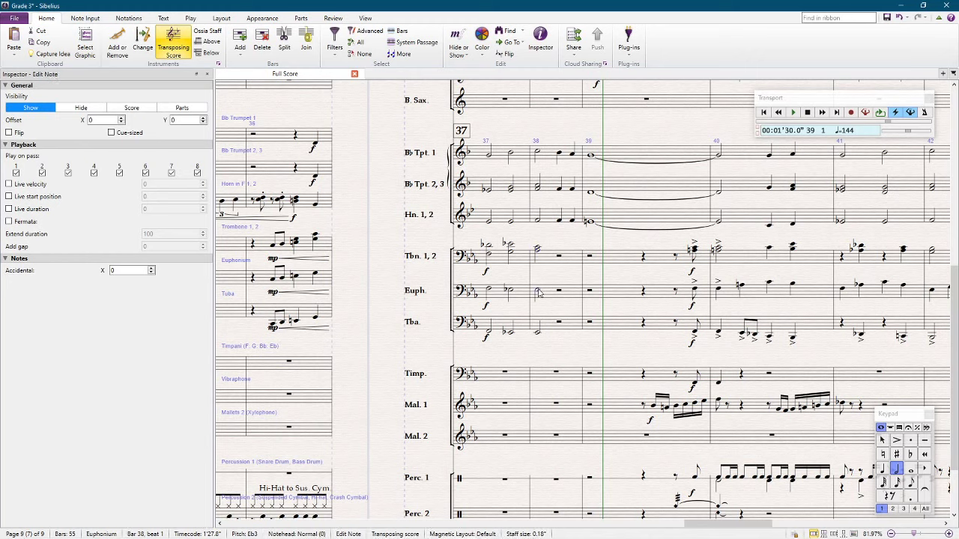
{"action": "left_click", "coordinate": [537, 334]}
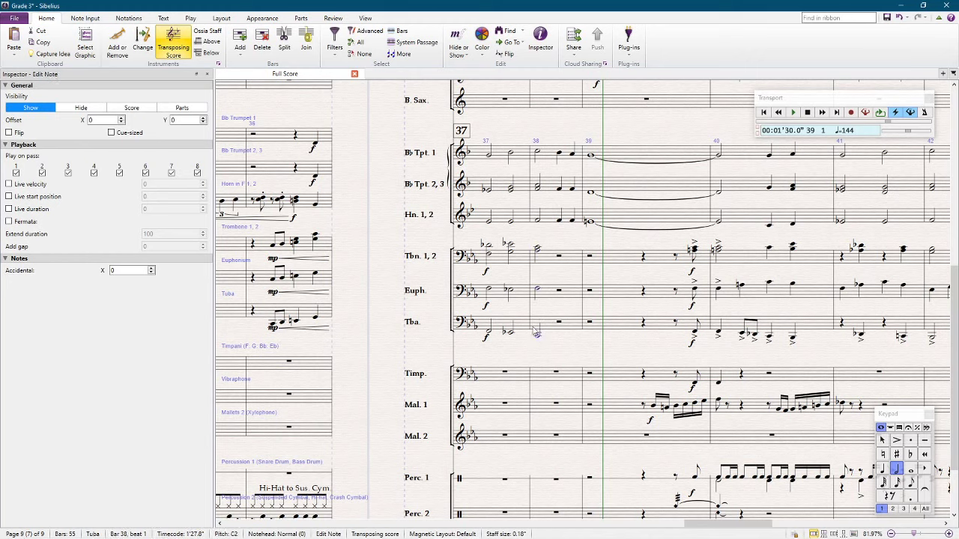
Step: Repeat the trombone, euphonium and tuba half notes from beat 1 of bar 38 on beat 3
{"action": "left_click", "coordinate": [536, 254], "text": "shift"}
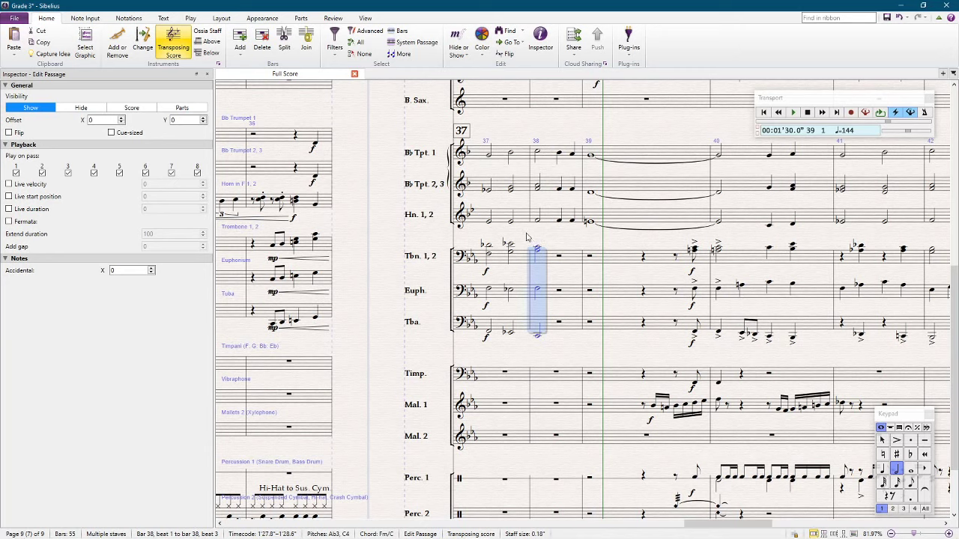
{"action": "key", "text": "r"}
{"action": "key", "text": "Escape"}
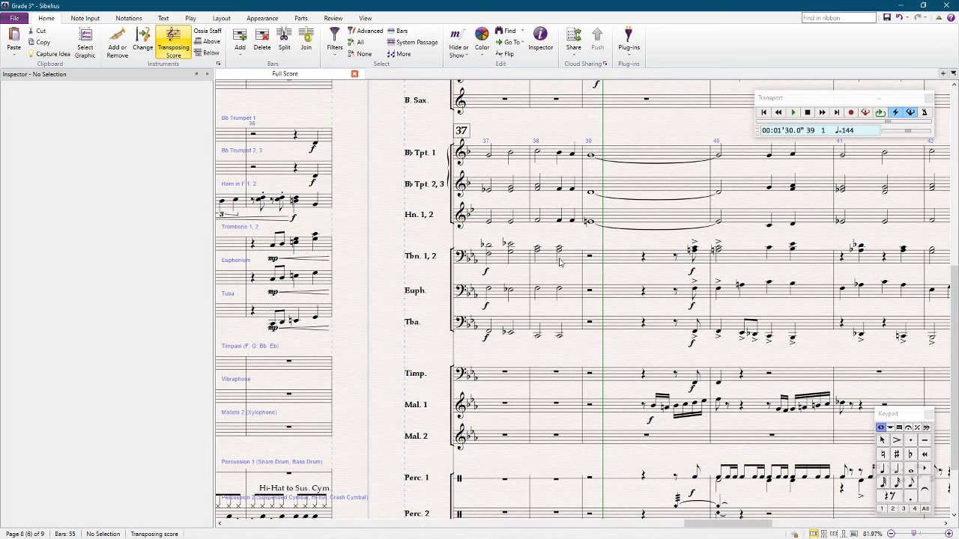
Step: Move the lower trombone note on beat 3 of bar 38 to voice 2 as quarter notes Bb3 and Ab3, leaving no extra rest
{"action": "left_click", "coordinate": [559, 250]}
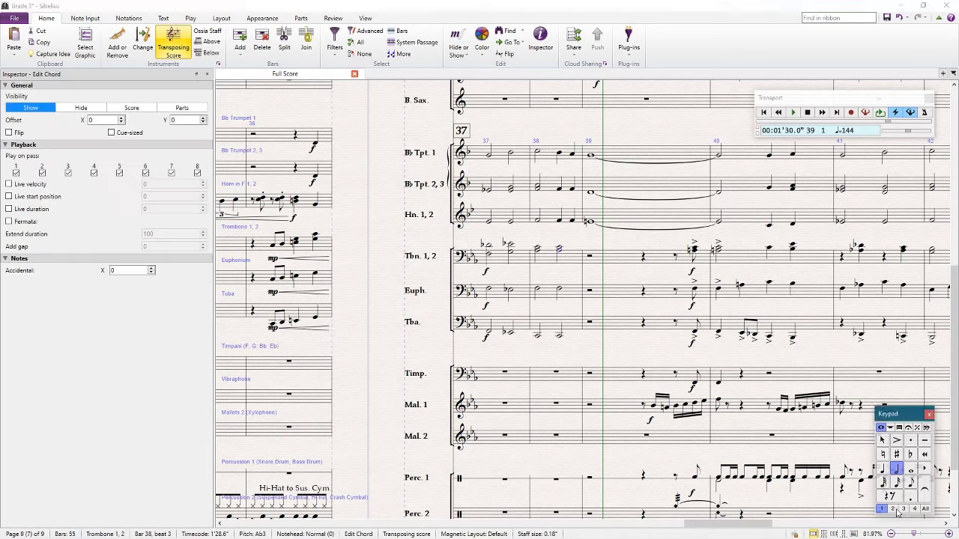
{"action": "left_click", "coordinate": [891, 510]}
{"action": "scroll", "coordinate": [659, 373], "scroll_direction": "right", "scroll_amount": 2}
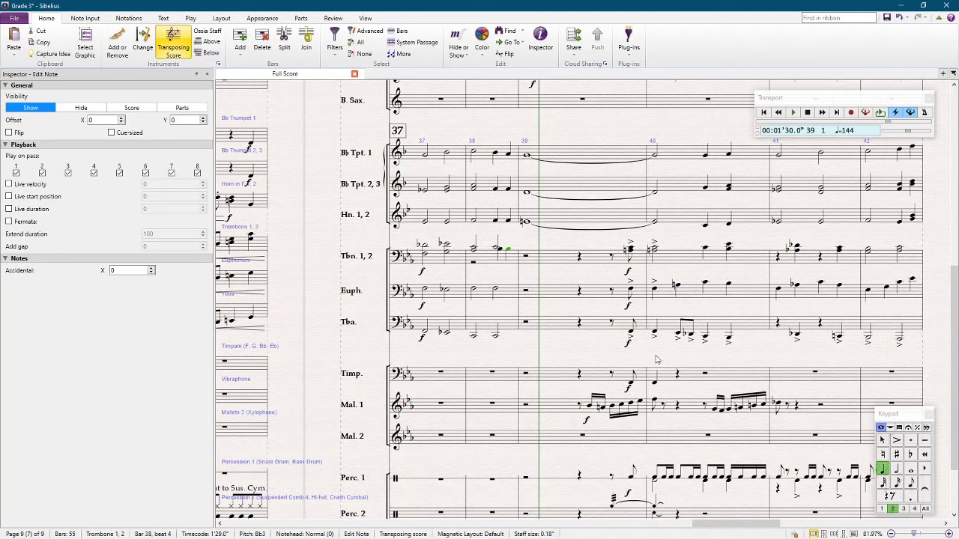
{"action": "key", "text": "a"}
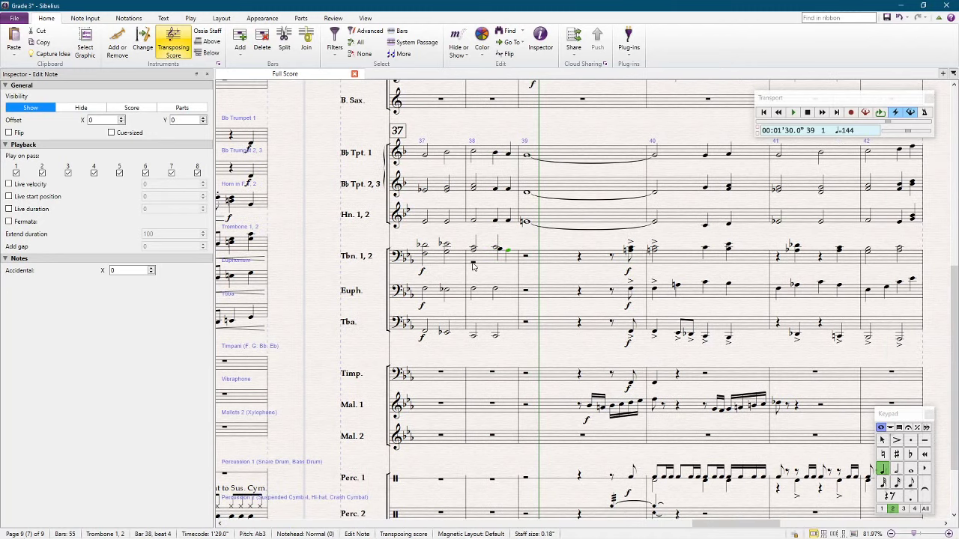
{"action": "key", "text": "ctrl+z"}
{"action": "key", "text": "Escape"}
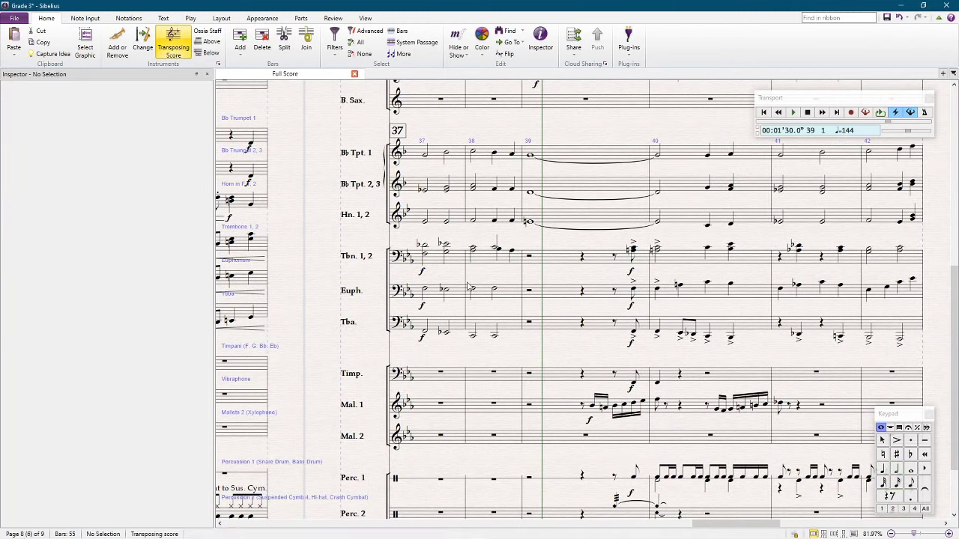
Step: Examine the trombone, euphonium and tuba lines in bar 36, comparing the eighth-note pickup with the beat 4 chord
{"action": "scroll", "coordinate": [482, 281], "scroll_direction": "left", "scroll_amount": 8}
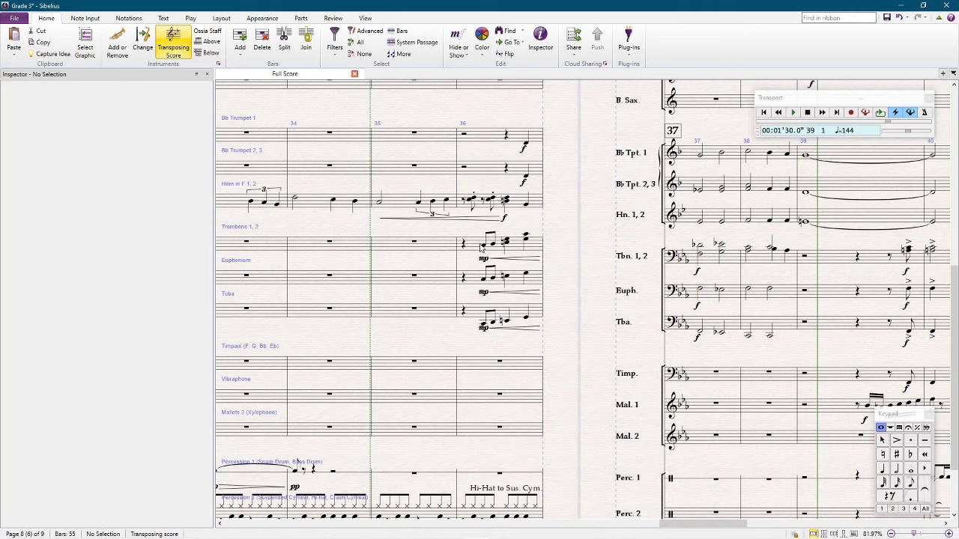
{"action": "left_click_drag", "start_coordinate": [486, 249], "coordinate": [493, 329]}
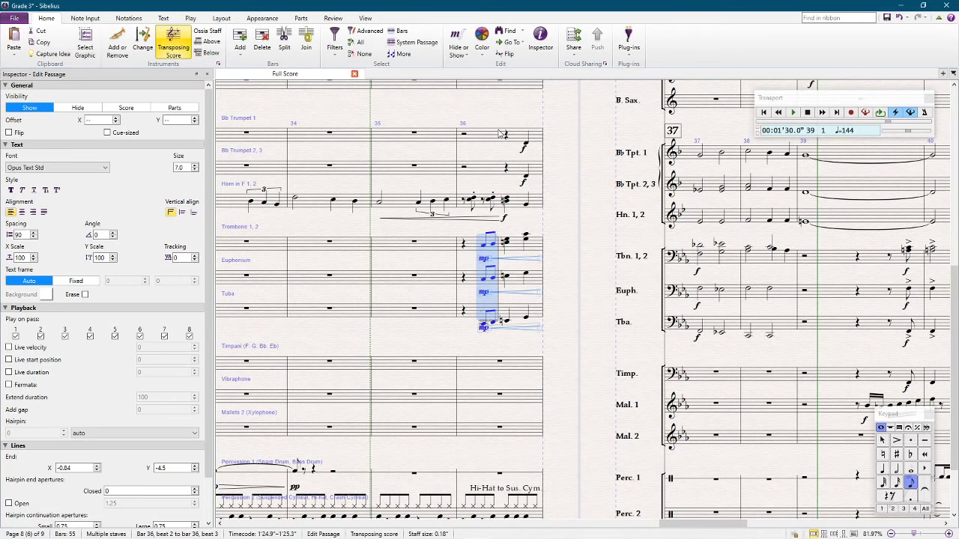
{"action": "left_click", "coordinate": [484, 247]}
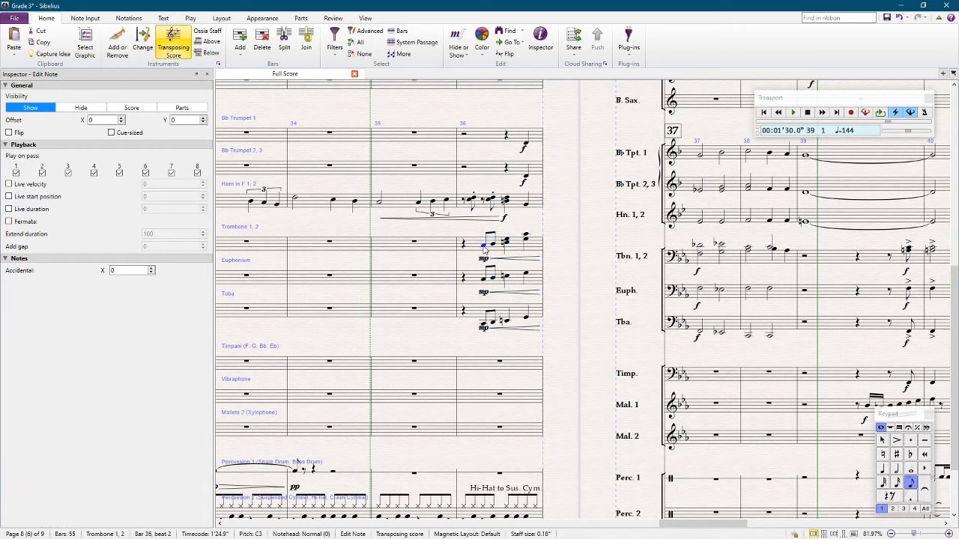
{"action": "left_click", "coordinate": [527, 318]}
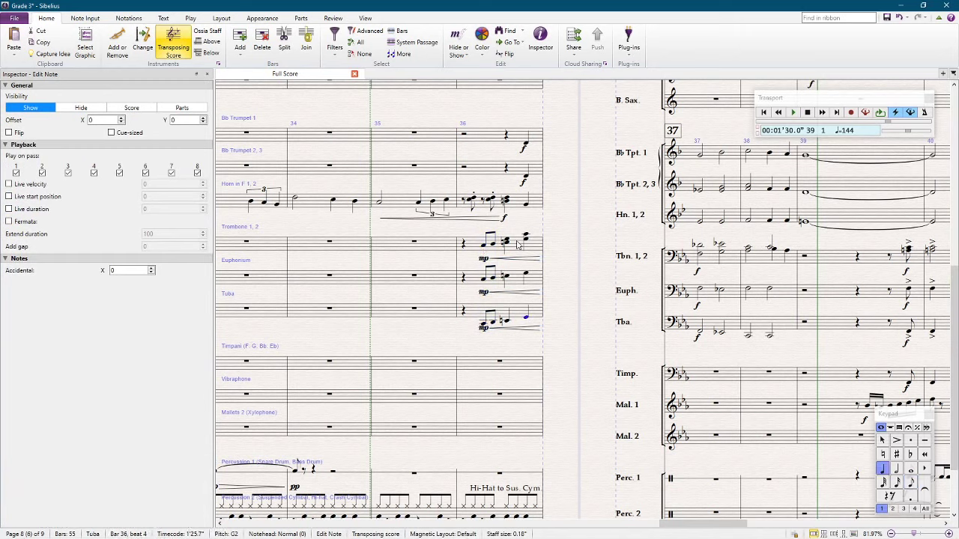
{"action": "left_click", "coordinate": [464, 245]}
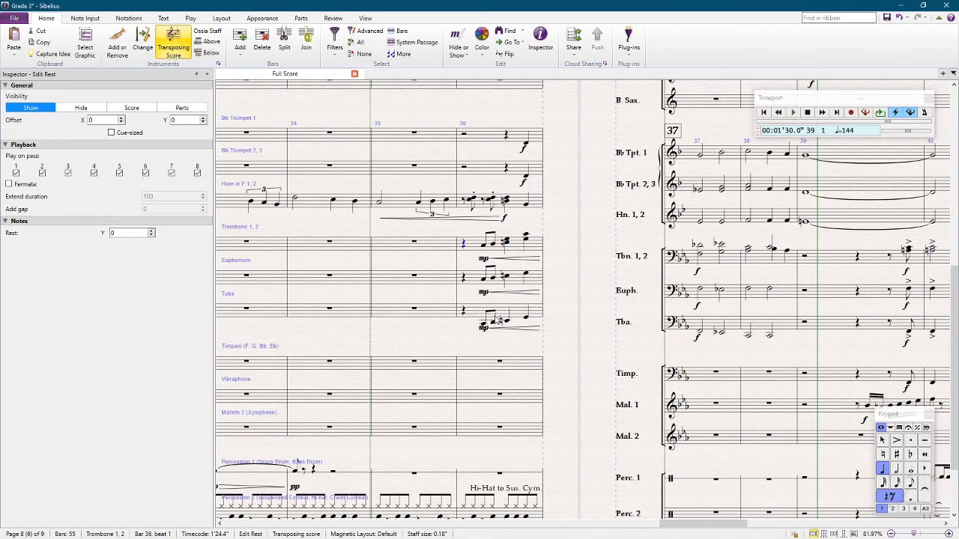
{"action": "left_click", "coordinate": [496, 318], "text": "shift"}
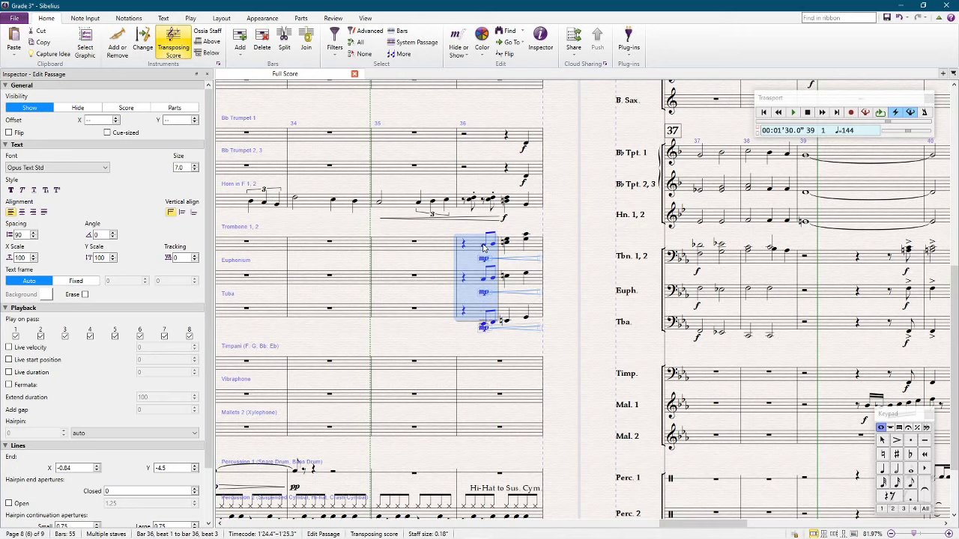
{"action": "left_click", "coordinate": [526, 239]}
{"action": "left_click", "coordinate": [525, 317], "text": "shift"}
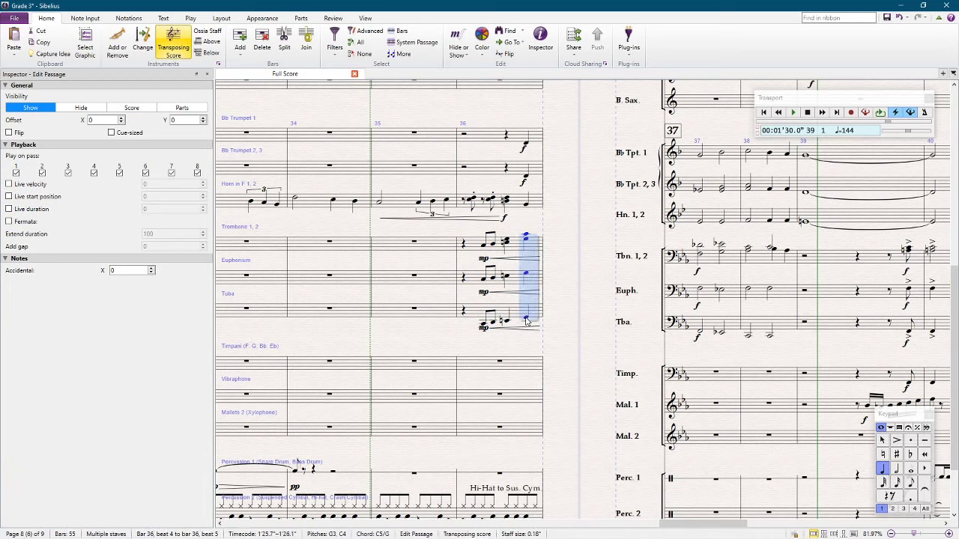
Step: Split beat 4 of bar 36 in Trombone 1, 2 into upper-voice eighth notes Bb3 and C4 above G3 in voice 2
{"action": "left_click", "coordinate": [527, 238]}
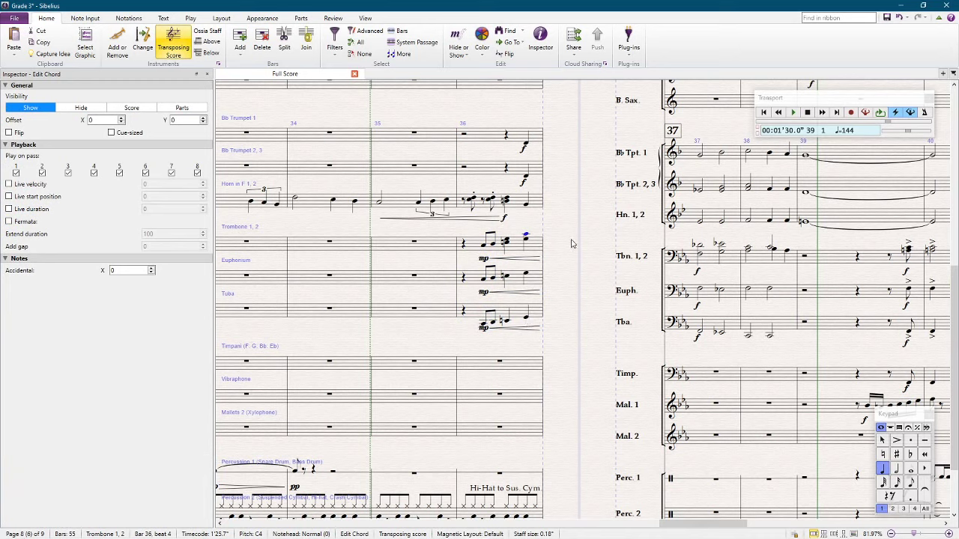
{"action": "left_click", "coordinate": [526, 241]}
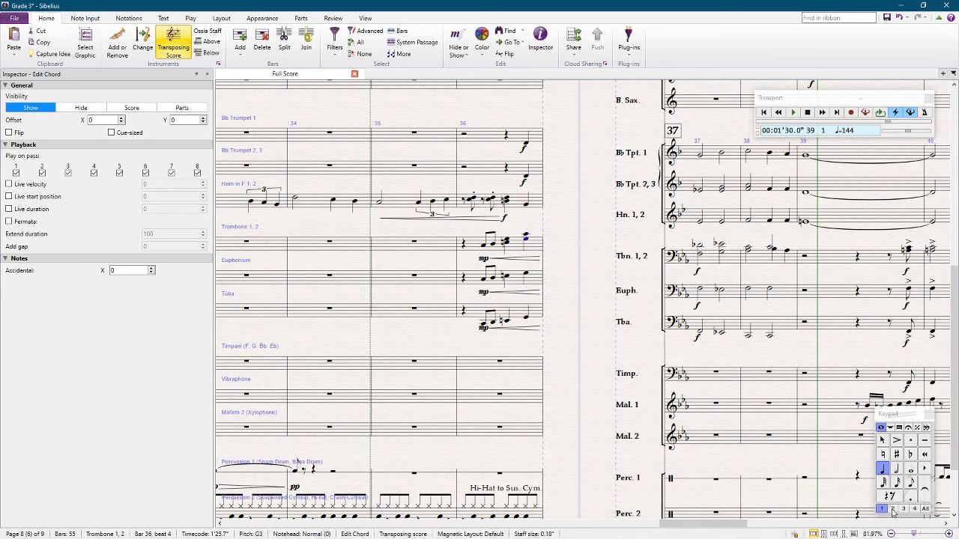
{"action": "left_click", "coordinate": [509, 253]}
{"action": "key", "text": "Delete"}
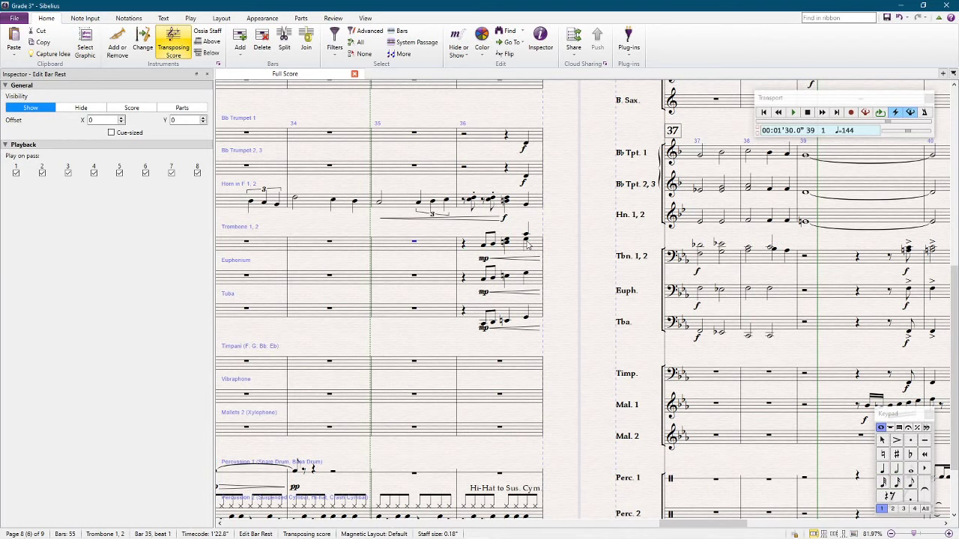
{"action": "left_click", "coordinate": [527, 242]}
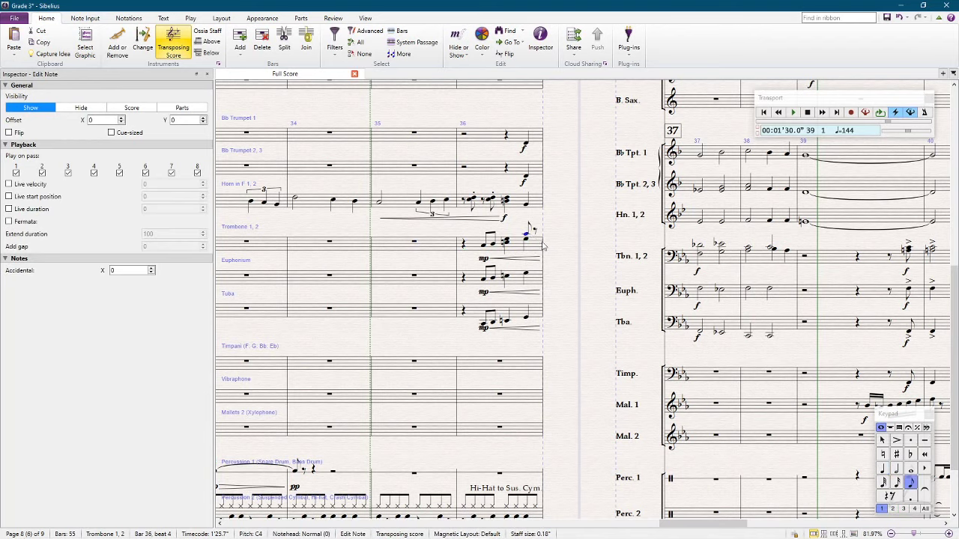
{"action": "key", "text": "Down"}
{"action": "key", "text": "Right"}
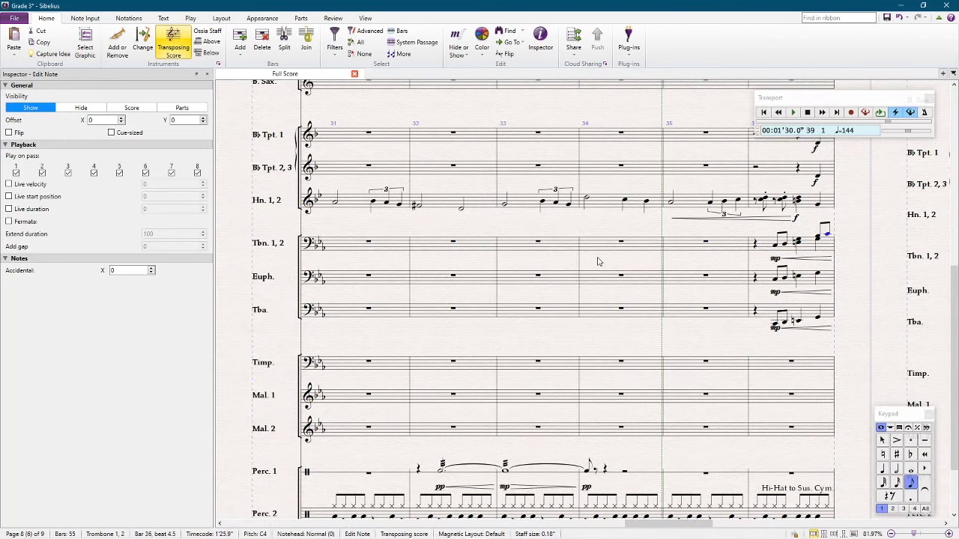
Step: Play back the passage from bar 36 into bar 38 to hear the revised low brass
{"action": "scroll", "coordinate": [871, 232], "scroll_direction": "right", "scroll_amount": 5}
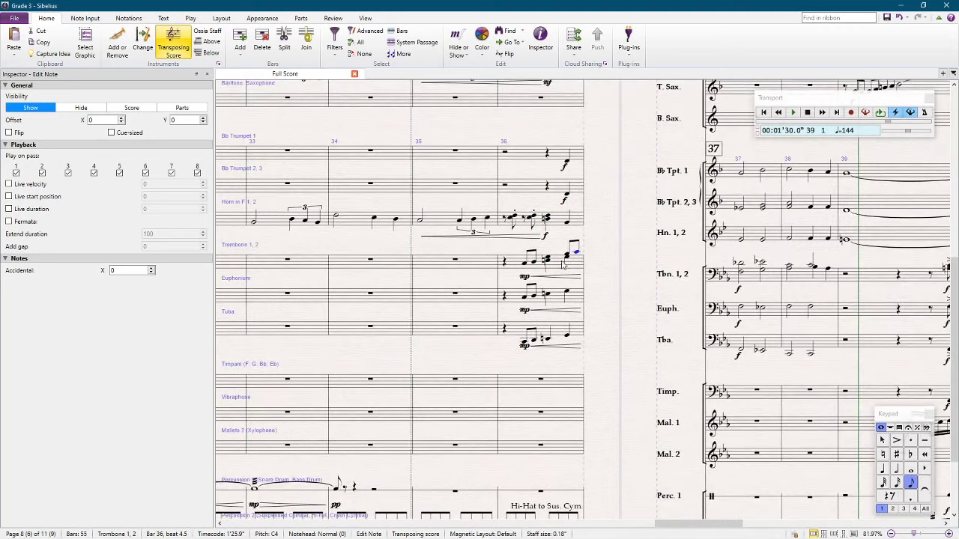
{"action": "key", "text": "space"}
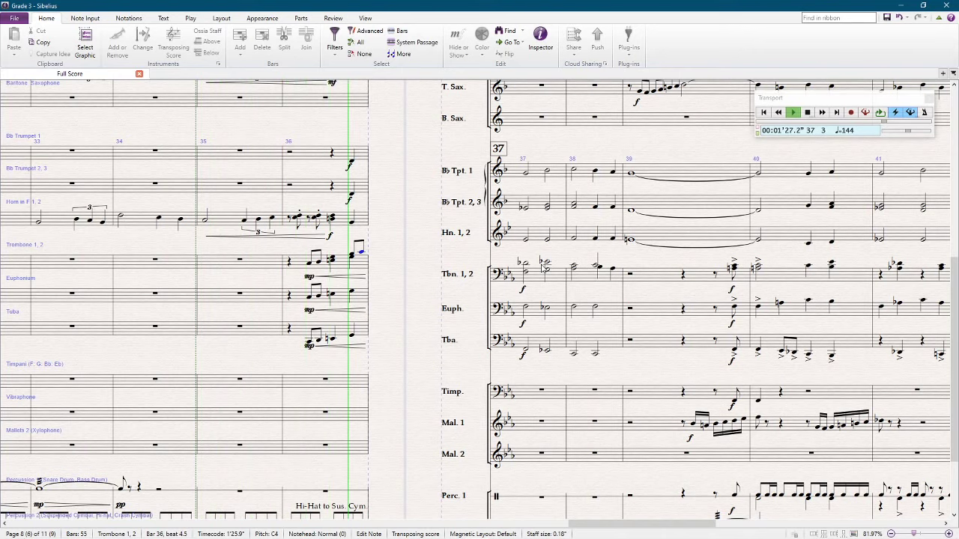
{"action": "key", "text": "space"}
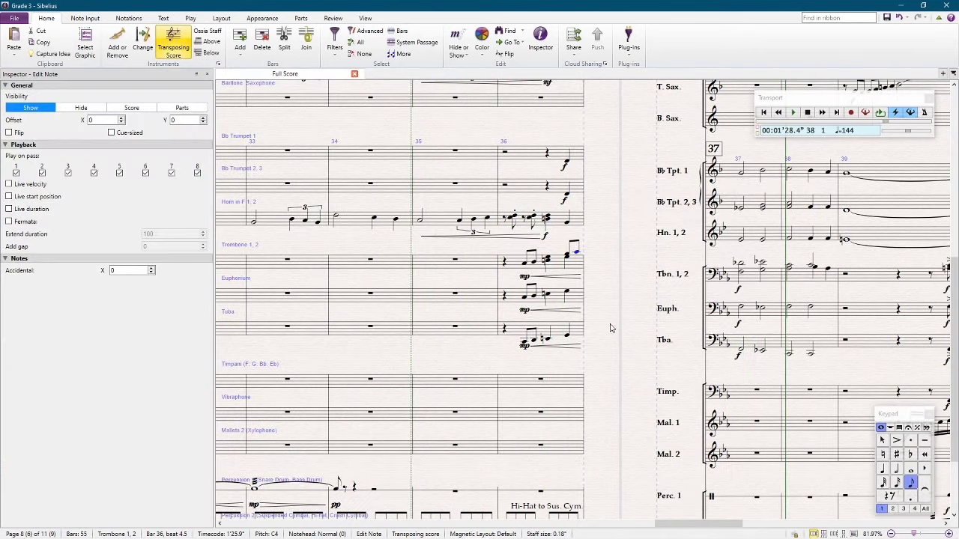
Step: Switch the score to concert pitch and set the tuba's half note on beat 3 of bar 37 to Db2
{"action": "left_click_drag", "start_coordinate": [636, 260], "coordinate": [387, 222]}
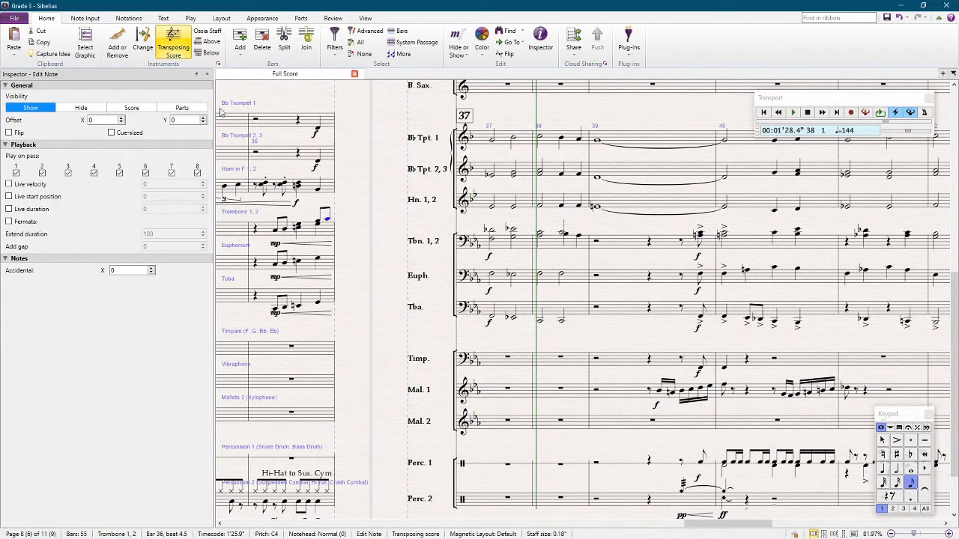
{"action": "left_click", "coordinate": [176, 49]}
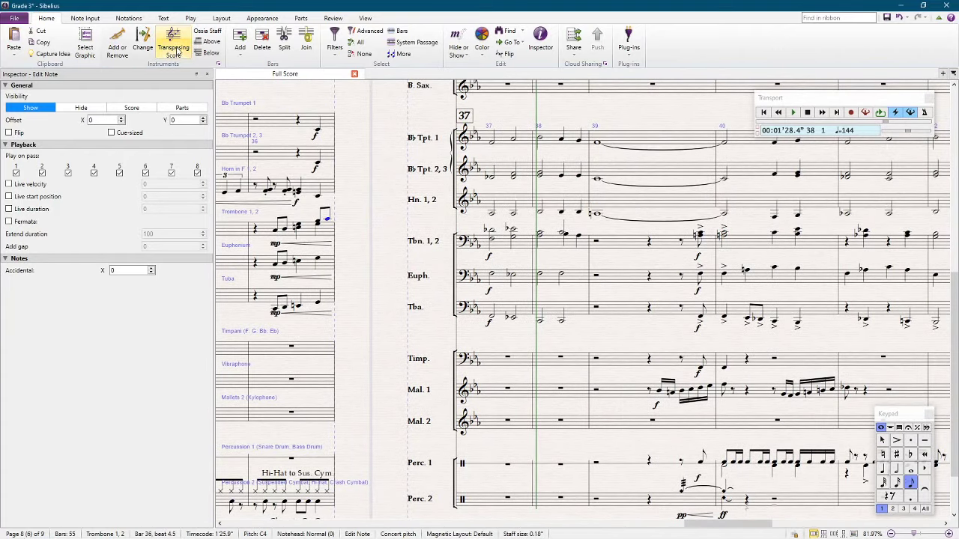
{"action": "left_click", "coordinate": [514, 321]}
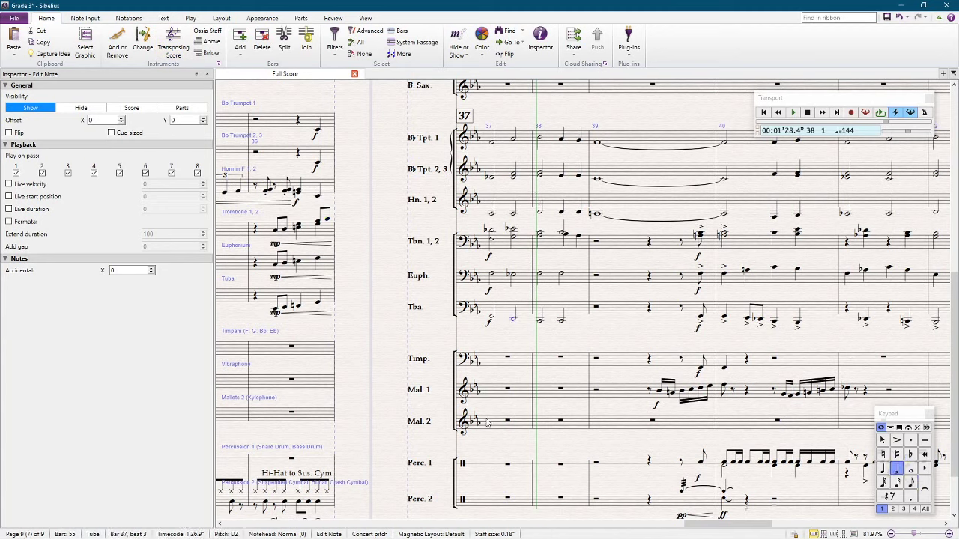
{"action": "key", "text": "KP_9"}
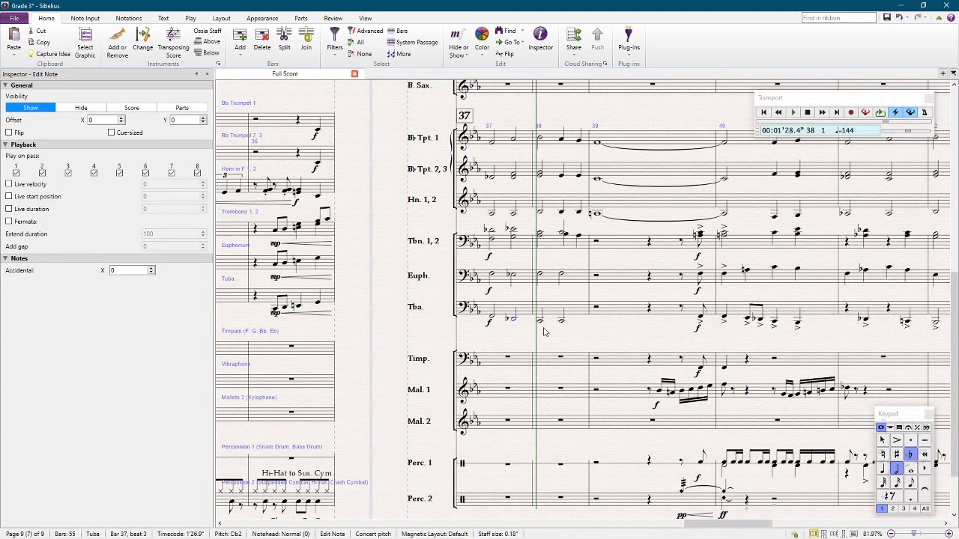
Step: Lower both half notes in bar 38 to Bb1 in the tuba and Eb3 in the euphonium
{"action": "left_click", "coordinate": [539, 322]}
{"action": "key", "text": "Down"}
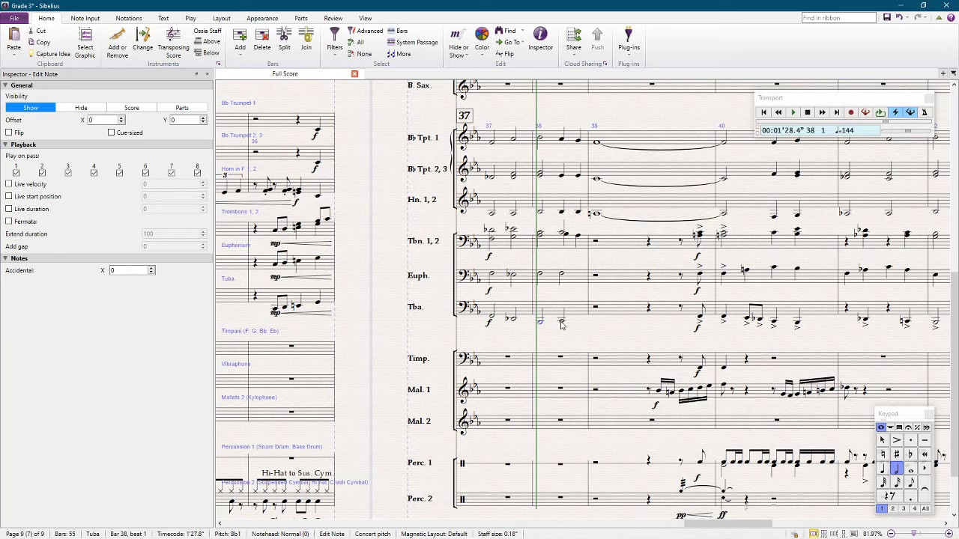
{"action": "left_click", "coordinate": [561, 323]}
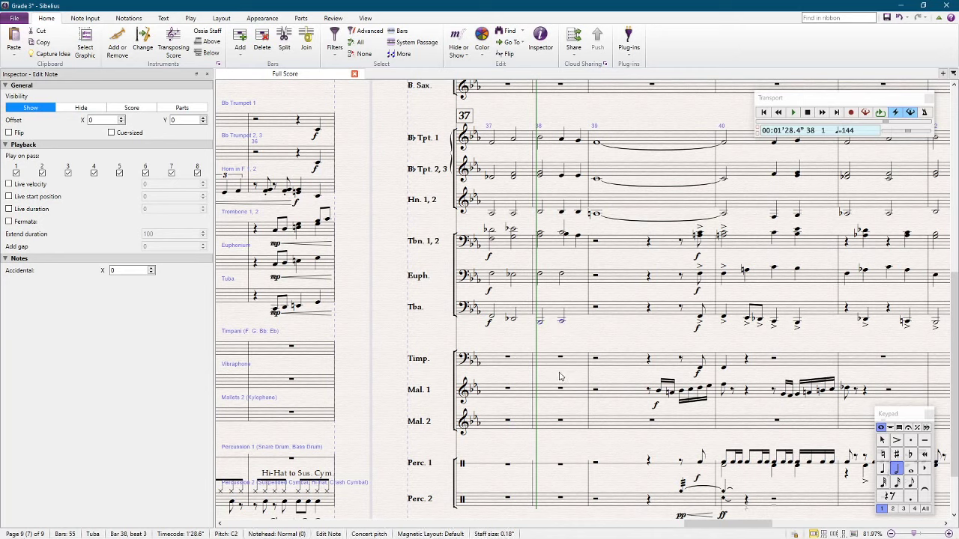
{"action": "key", "text": "Down"}
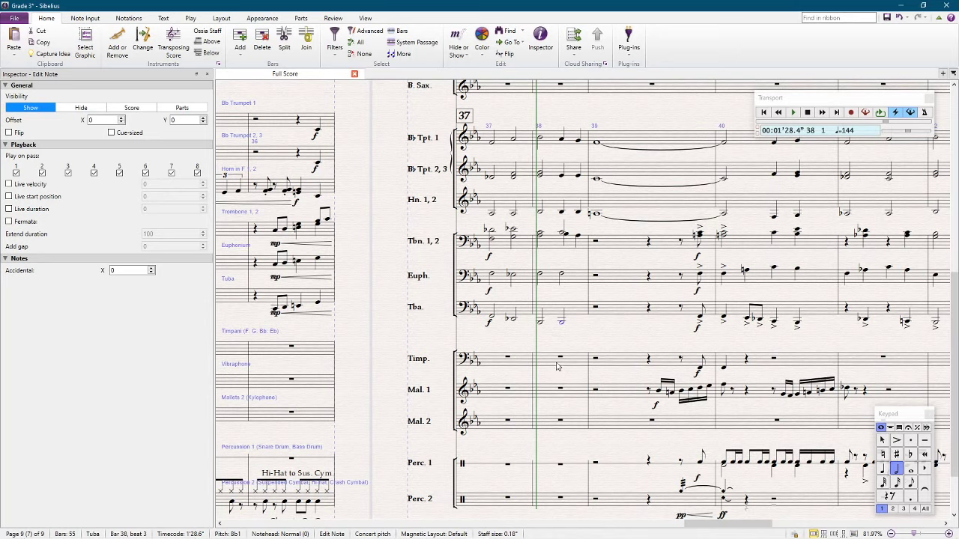
{"action": "left_click", "coordinate": [539, 276]}
{"action": "left_click", "coordinate": [561, 276]}
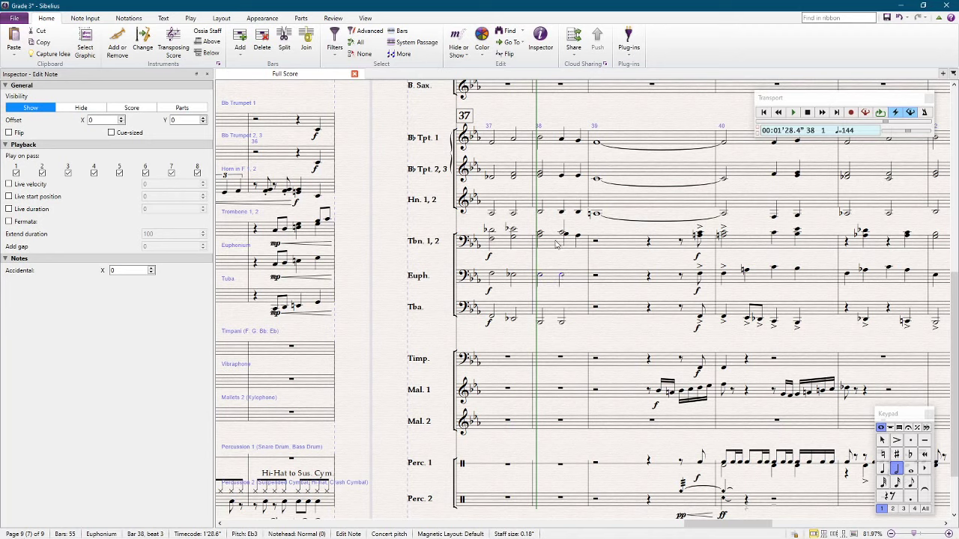
Step: Revoice the Trombone 1, 2 chord on beat 3 of bar 37 as F3 and Db4
{"action": "left_click", "coordinate": [514, 240]}
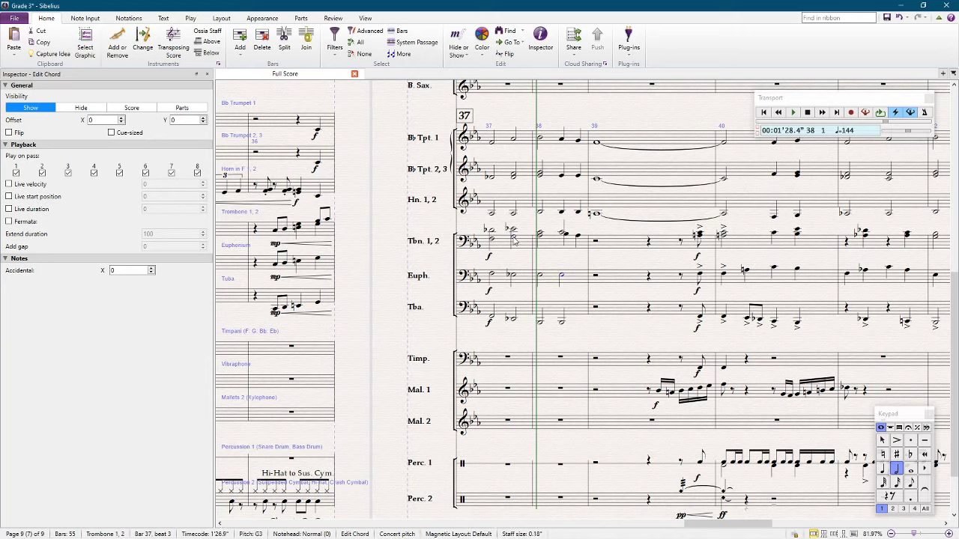
{"action": "key", "text": "Down"}
{"action": "key", "text": "alt+Up"}
{"action": "key", "text": "alt+Up"}
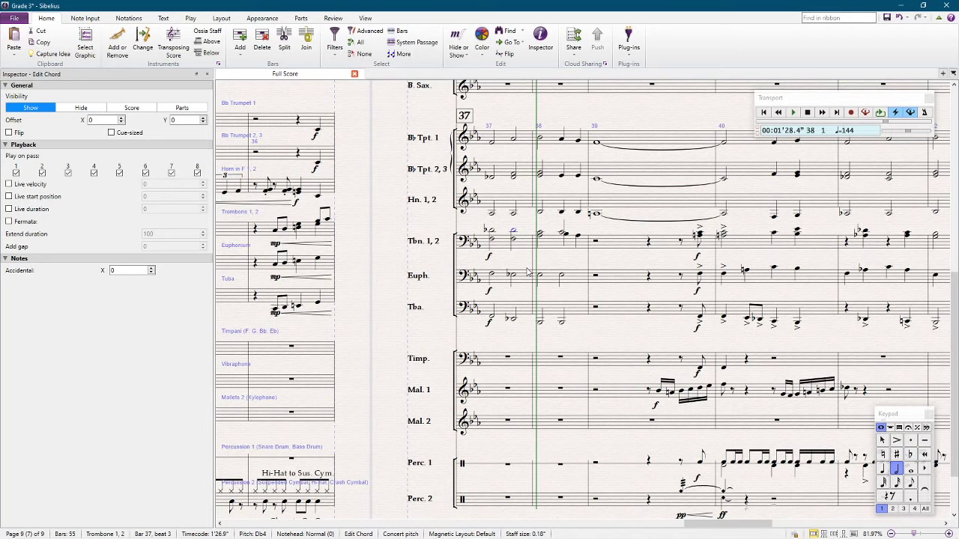
Step: Lower the upper trombone note on beat 3 of bar 37 to Ab3
{"action": "key", "text": "Down"}
{"action": "key", "text": "Down"}
{"action": "key", "text": "Down"}
Step: Replace the two eighth notes on beat 2 of bar 36 with a quarter note in the trombones, euphonium and tuba
{"action": "scroll", "coordinate": [389, 247], "scroll_direction": "left", "scroll_amount": 3}
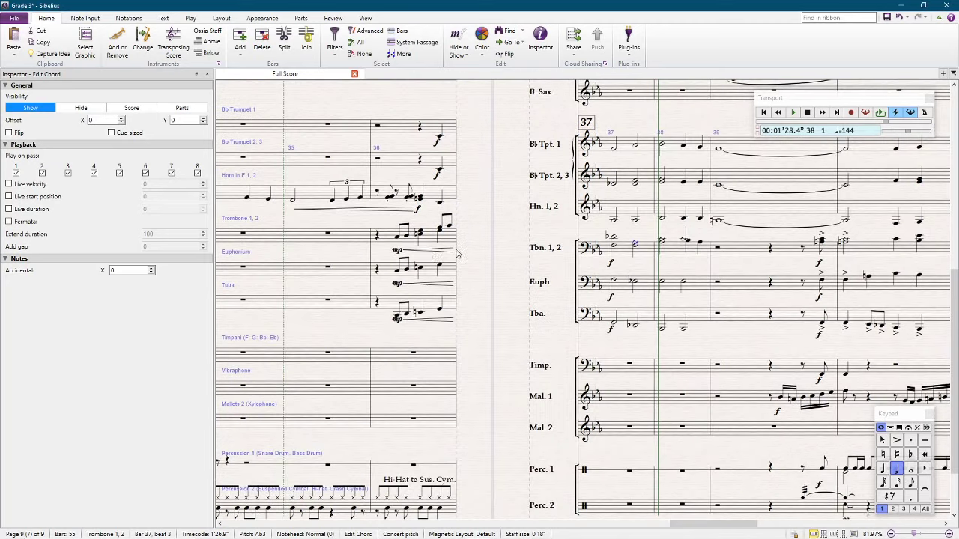
{"action": "left_click", "coordinate": [398, 237]}
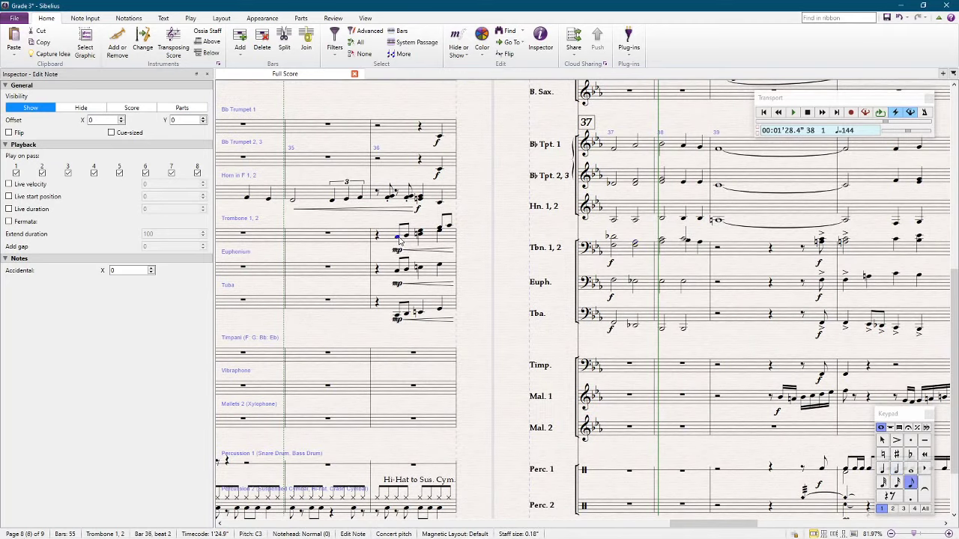
{"action": "left_click", "coordinate": [405, 318], "text": "shift"}
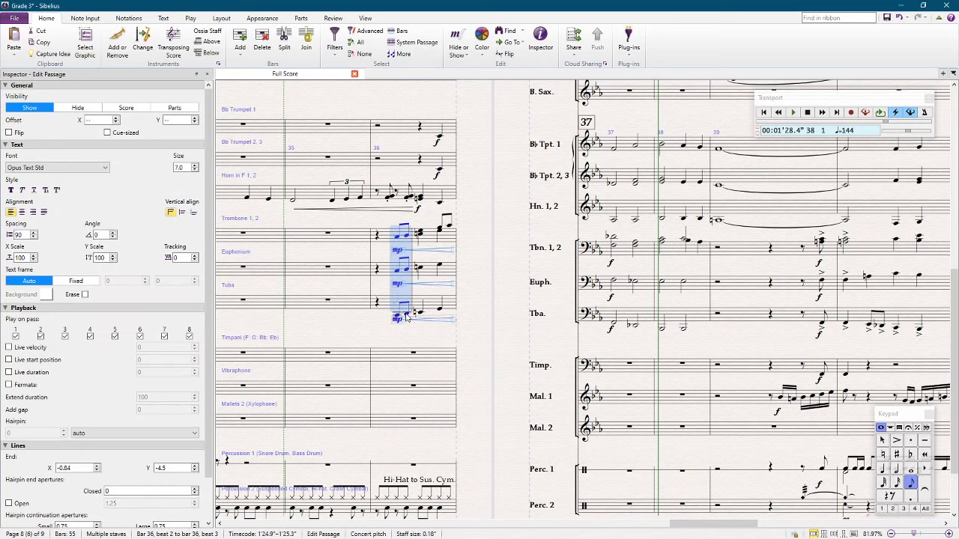
{"action": "key", "text": "4"}
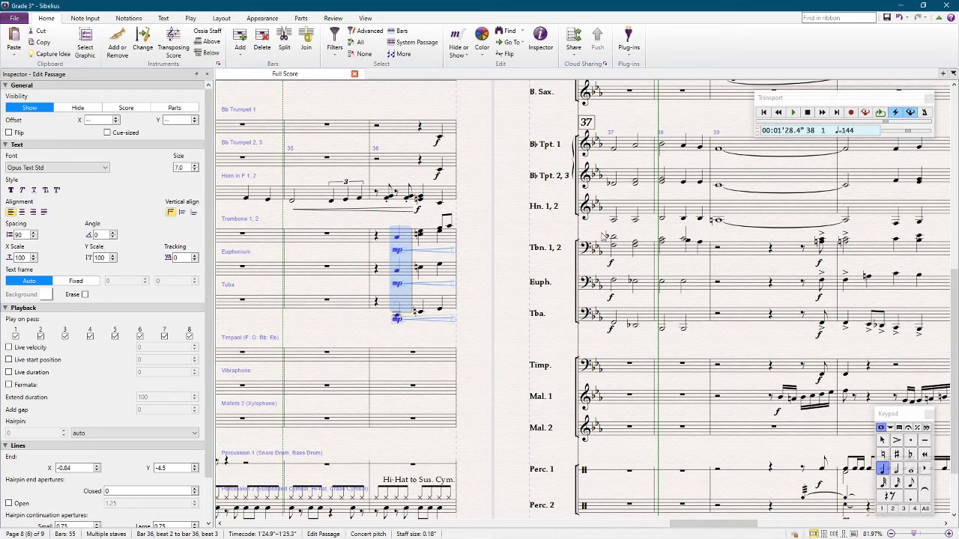
Step: Lower the bottom trombone note on beat 1 of bar 38 to G3 and set the euphonium's half note on beat 3 of bar 37 to F3
{"action": "left_click", "coordinate": [662, 241]}
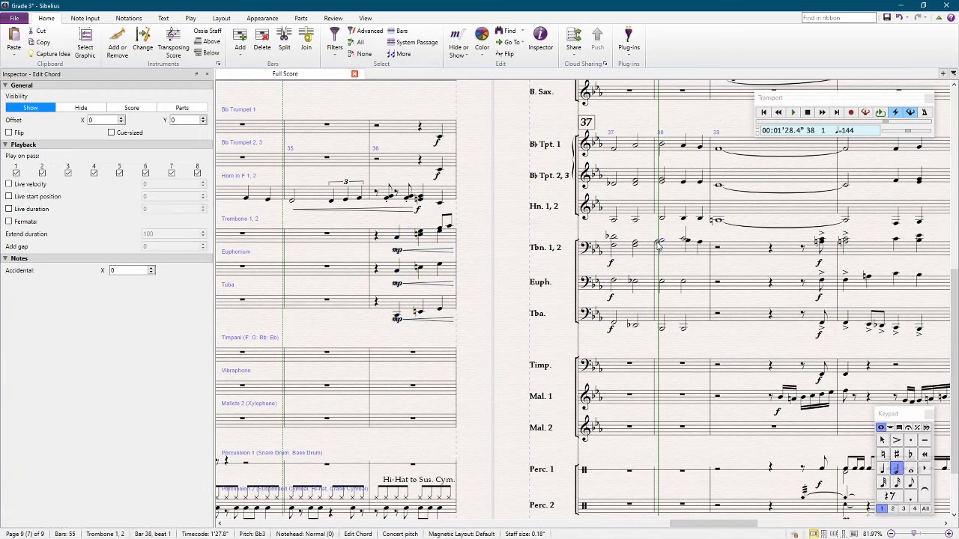
{"action": "left_click", "coordinate": [657, 245]}
{"action": "left_click", "coordinate": [660, 244]}
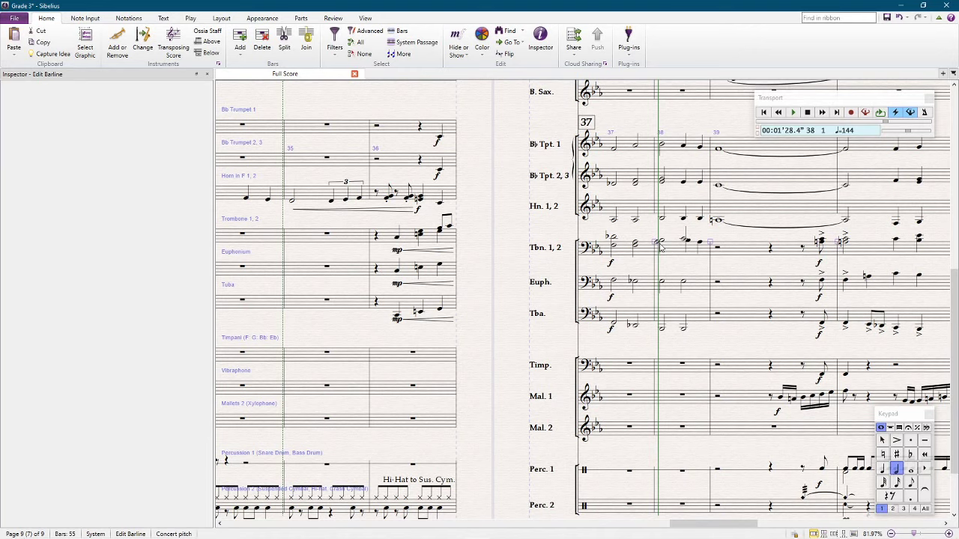
{"action": "left_click", "coordinate": [658, 246]}
{"action": "left_click", "coordinate": [660, 244]}
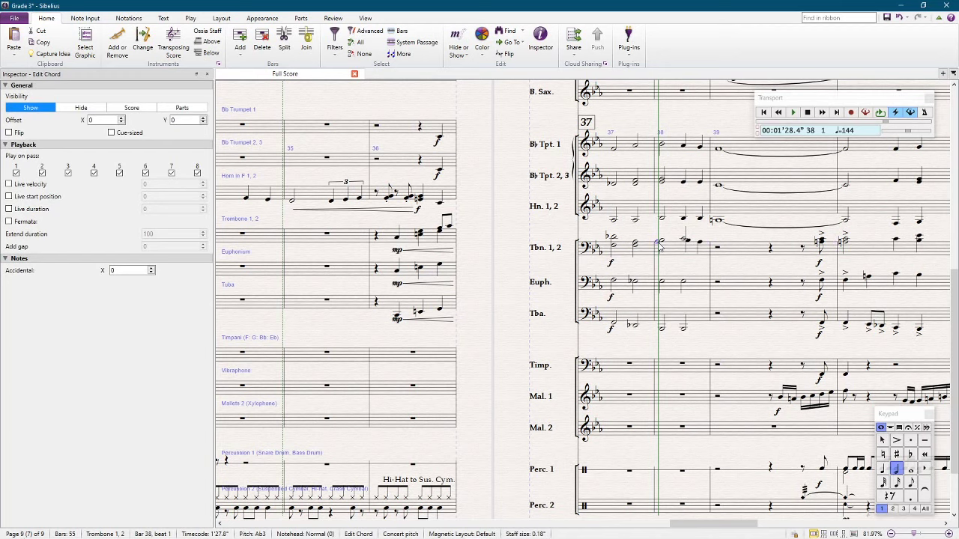
{"action": "key", "text": "Down"}
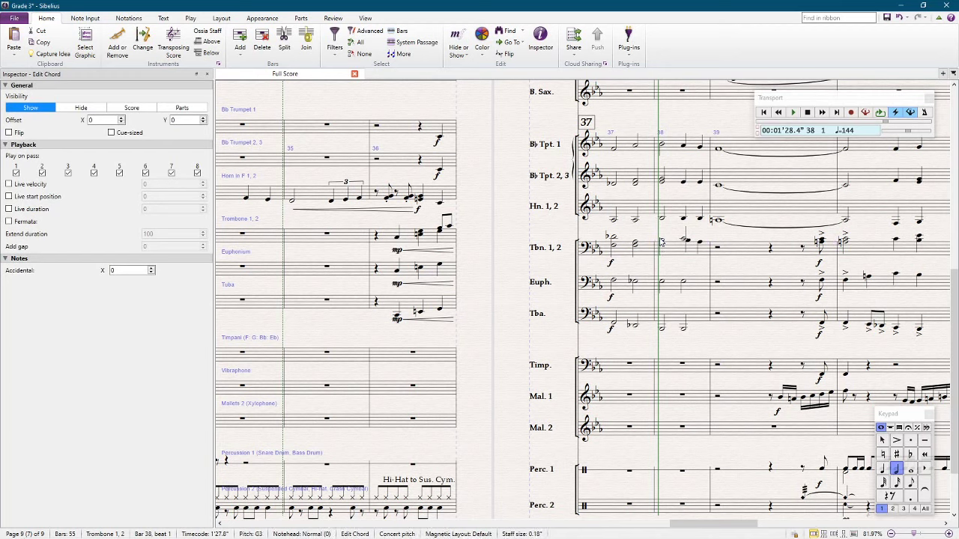
{"action": "key", "text": "Escape"}
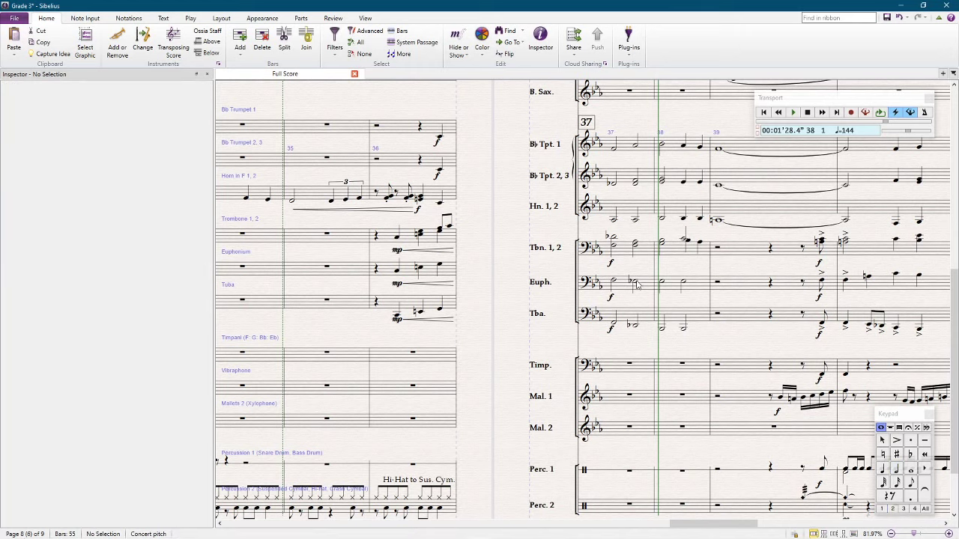
{"action": "left_click", "coordinate": [634, 283]}
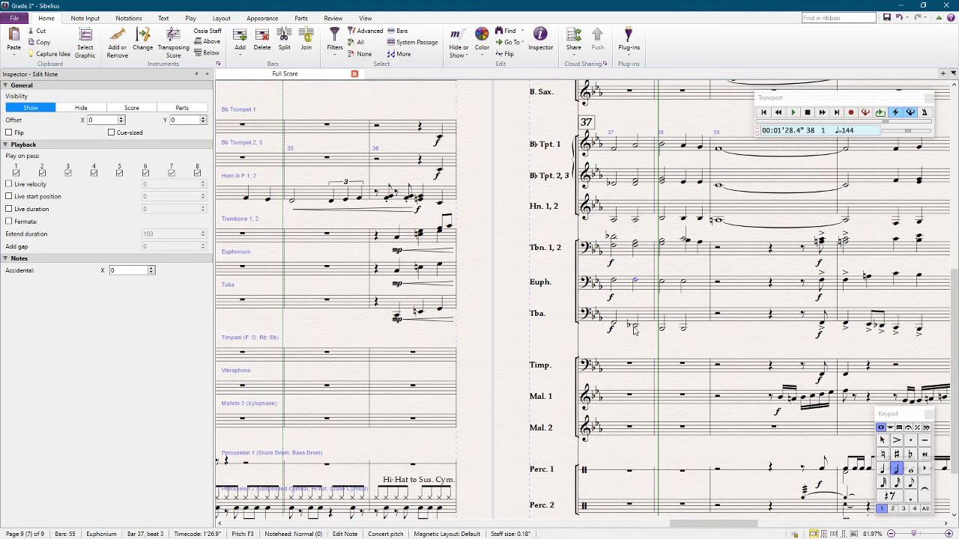
Step: Play back from bar 36 into bar 38 to check the simplified rhythm and new voicings
{"action": "left_click_drag", "start_coordinate": [702, 338], "coordinate": [645, 329]}
{"action": "left_click", "coordinate": [331, 234]}
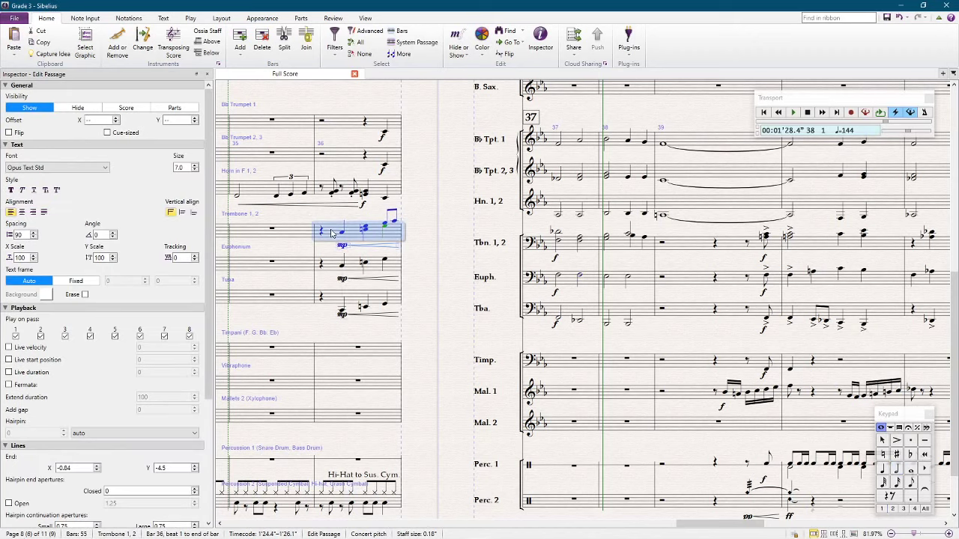
{"action": "left_click", "coordinate": [441, 176]}
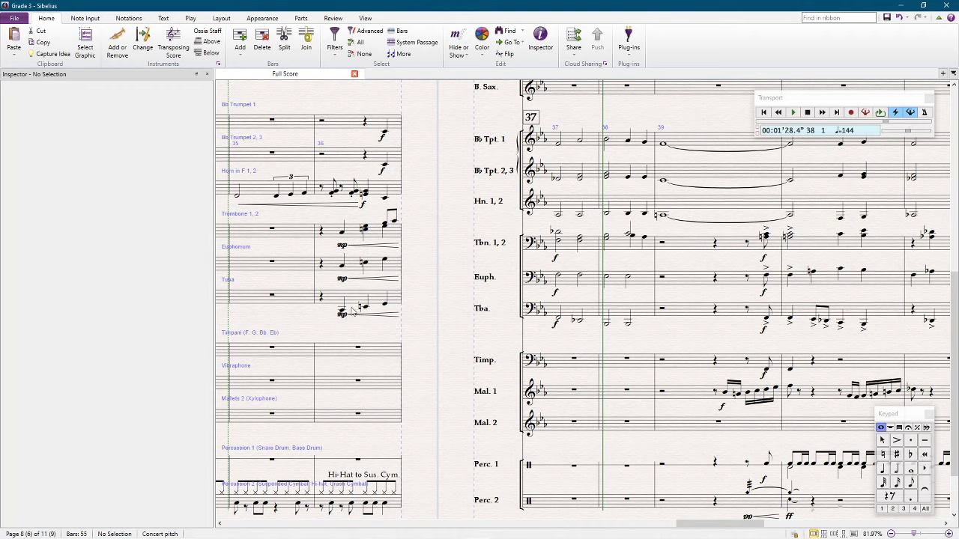
{"action": "key", "text": "space"}
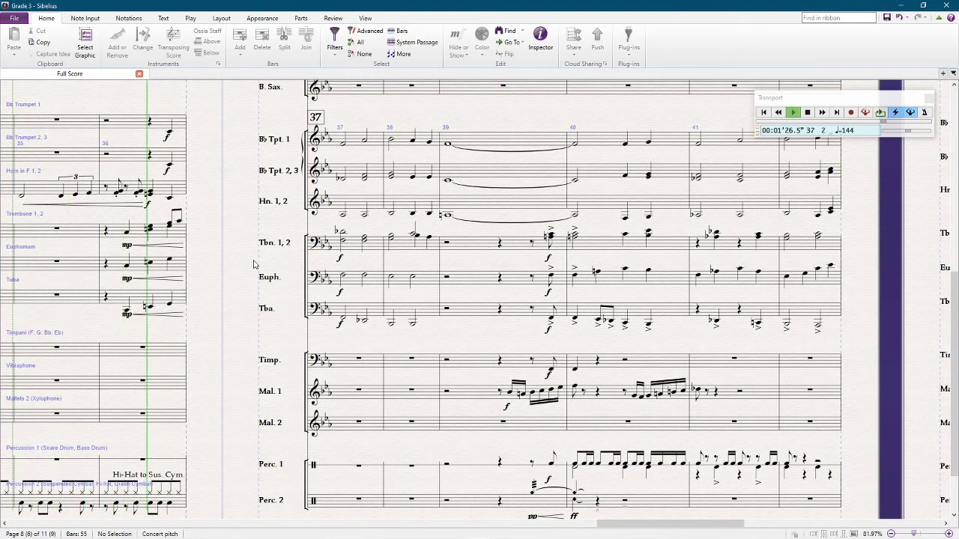
{"action": "key", "text": "space"}
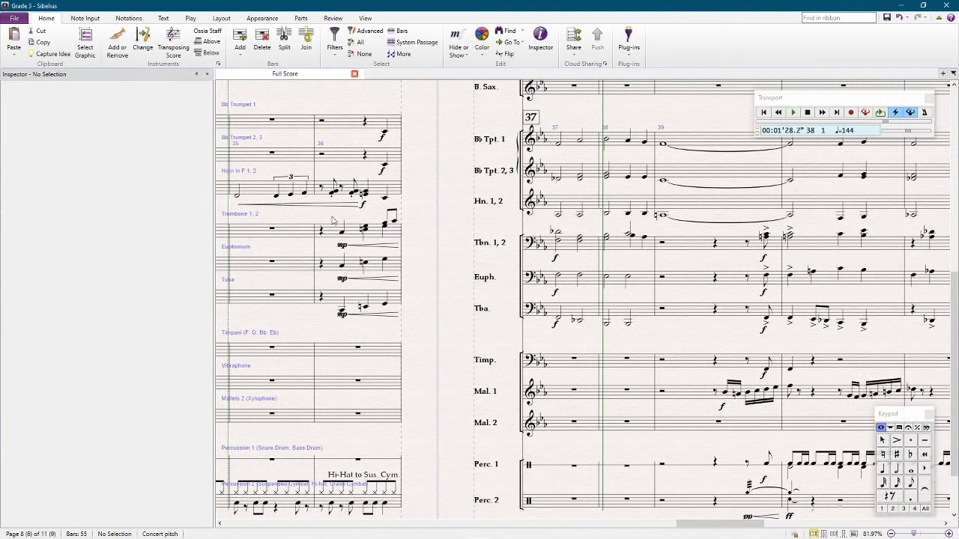
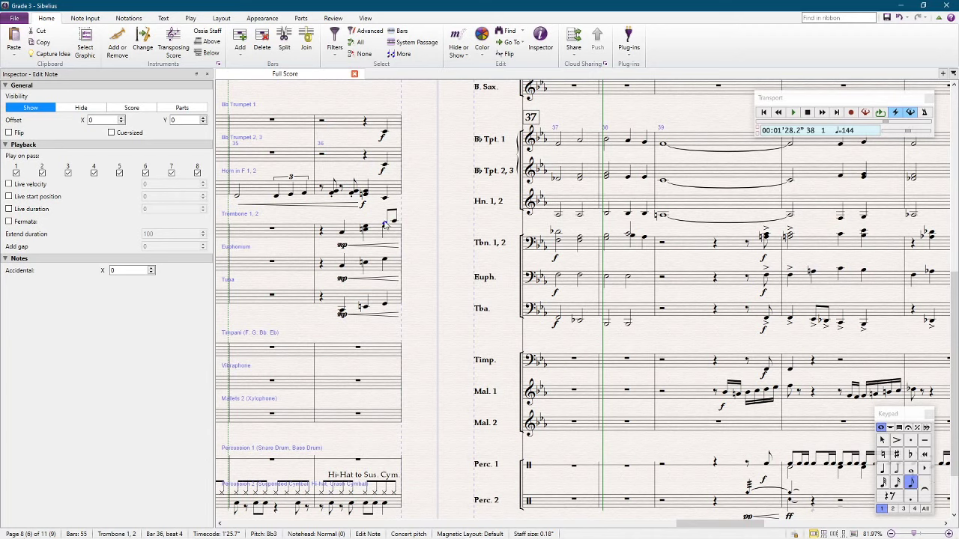
Step: Rewrite beat 4 of bar 36 in Trombone 1, 2 as a quarter-note C4 above second-voice eighth notes G3 and Ab3
{"action": "key", "text": "Up"}
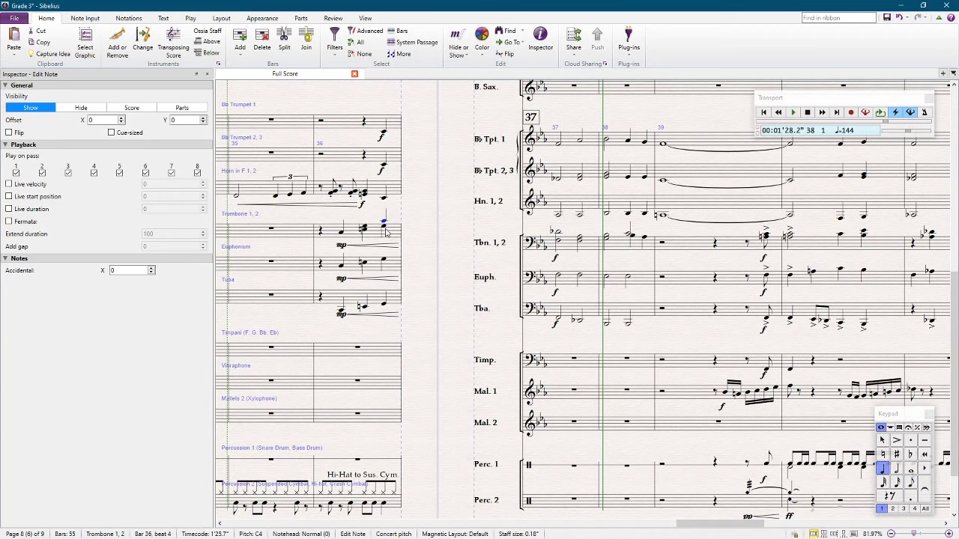
{"action": "key", "text": "alt+2"}
{"action": "key", "text": "3"}
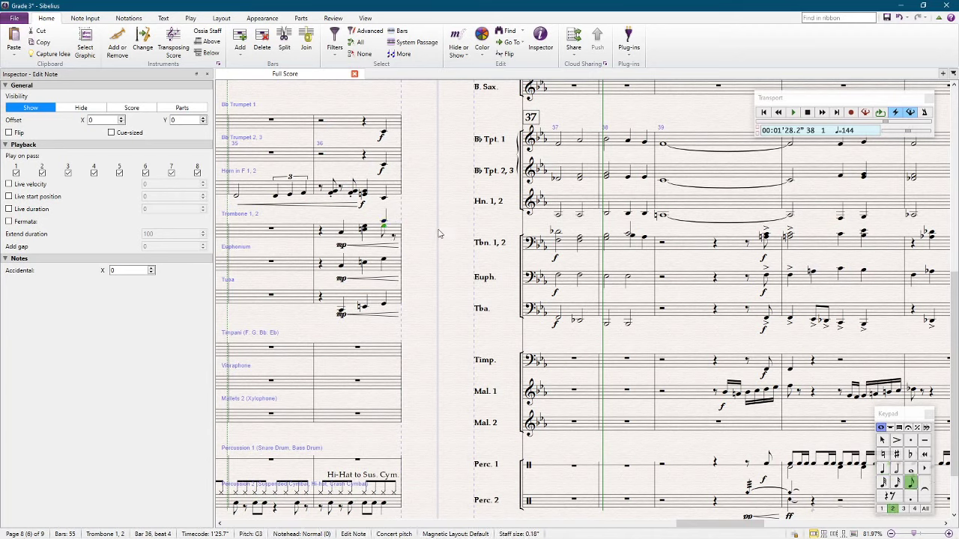
{"action": "key", "text": "a"}
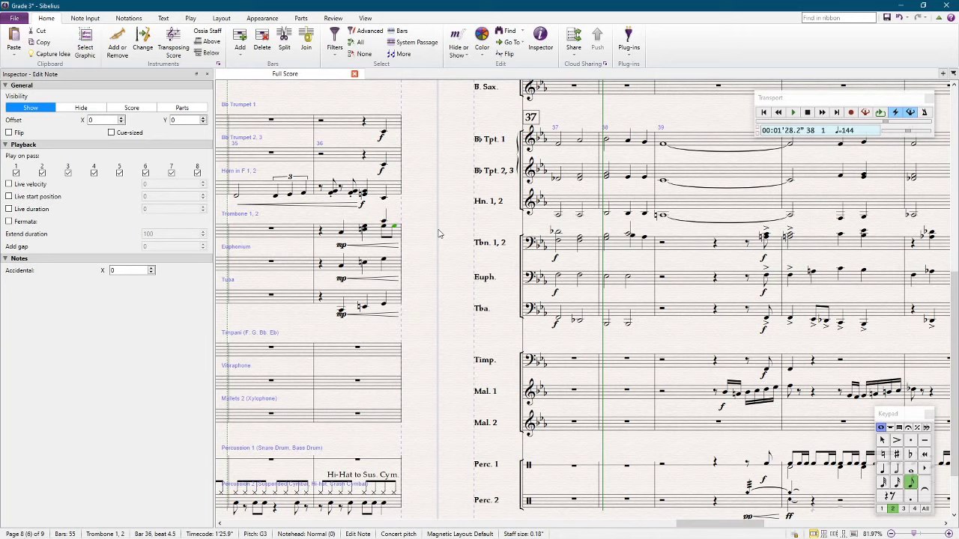
Step: Change beat 4 of bar 36 to two eighth notes, G3 and Ab3 in the euphonium and G2 and Ab2 in the tuba
{"action": "left_click", "coordinate": [386, 262]}
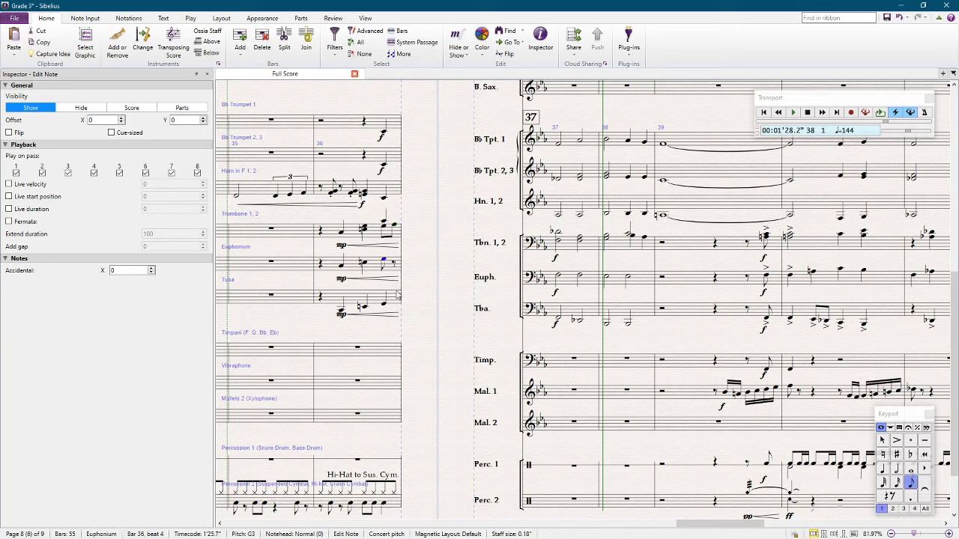
{"action": "key", "text": "a"}
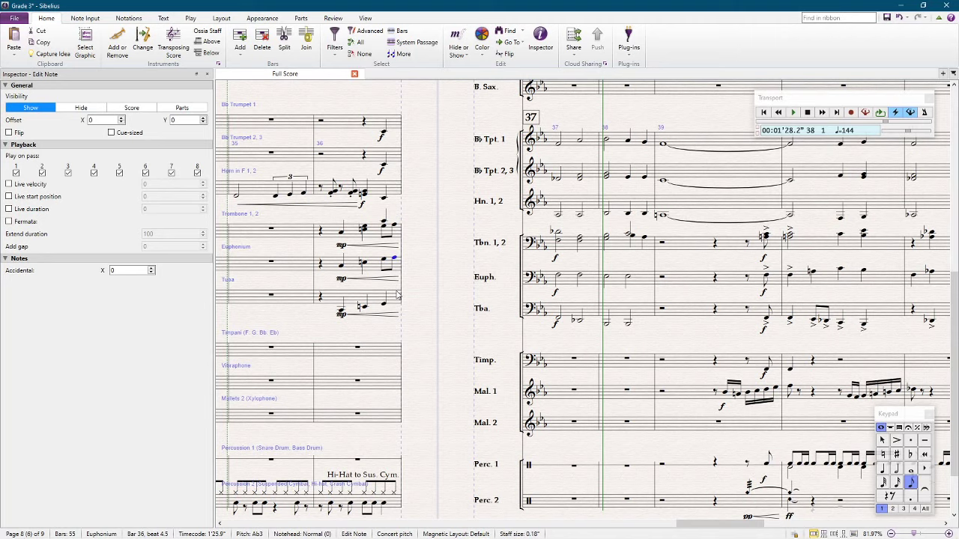
{"action": "left_click", "coordinate": [385, 307]}
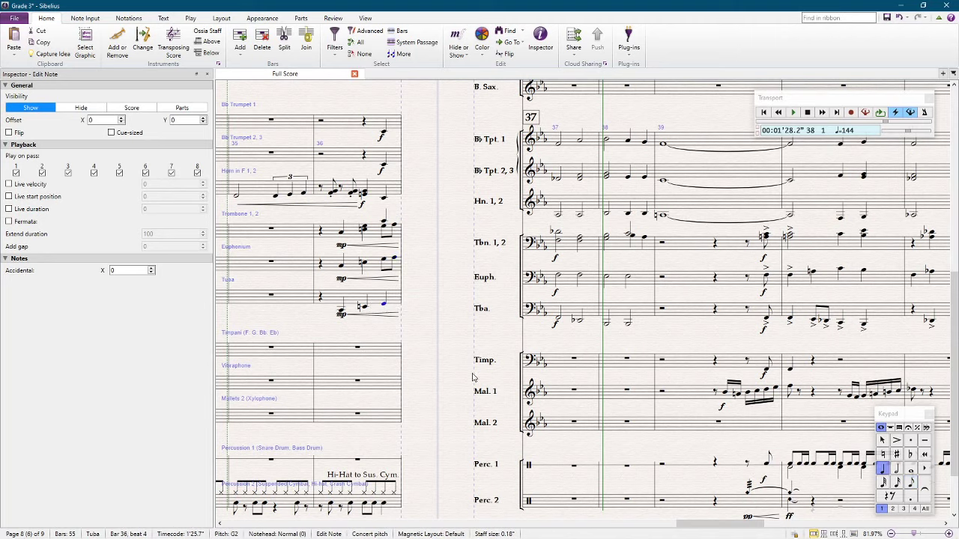
{"action": "key", "text": "Right"}
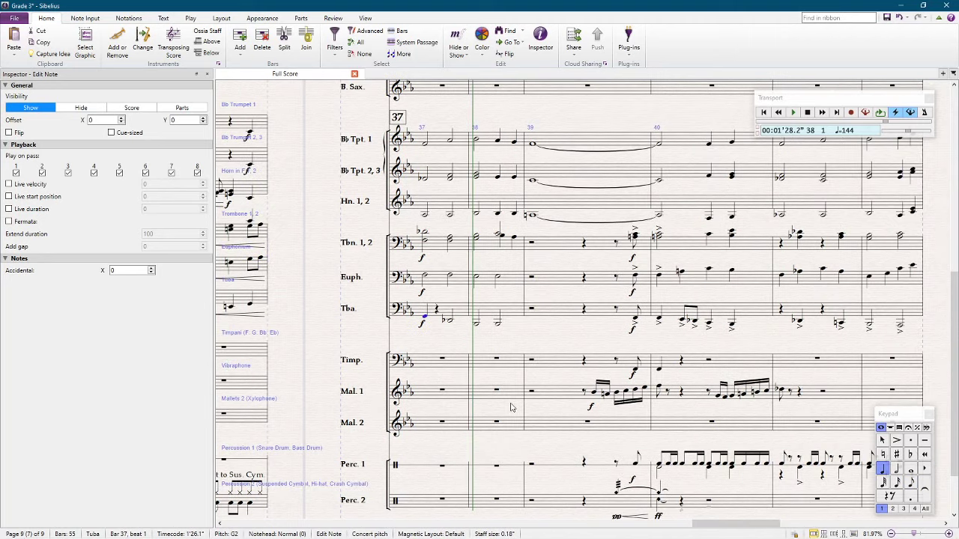
{"action": "key", "text": "Left"}
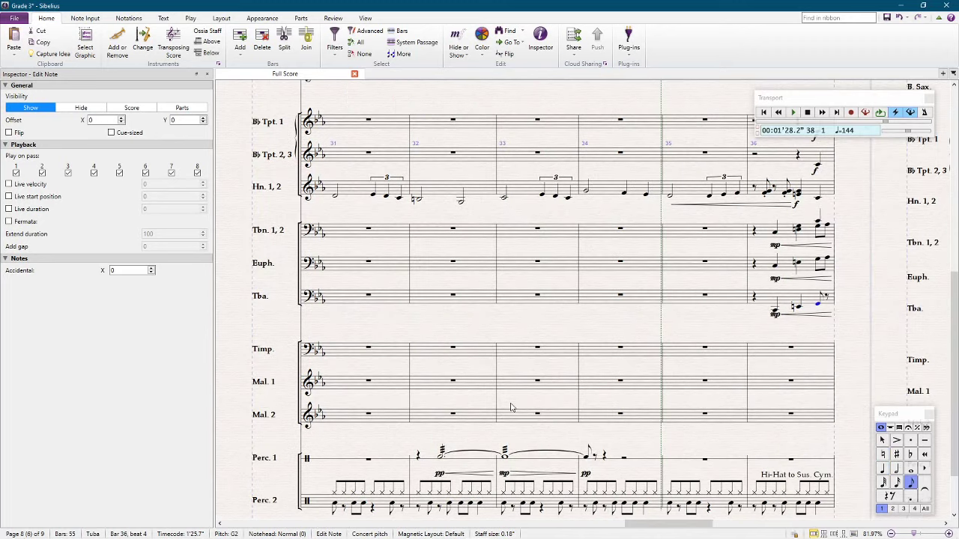
{"action": "key", "text": "Right"}
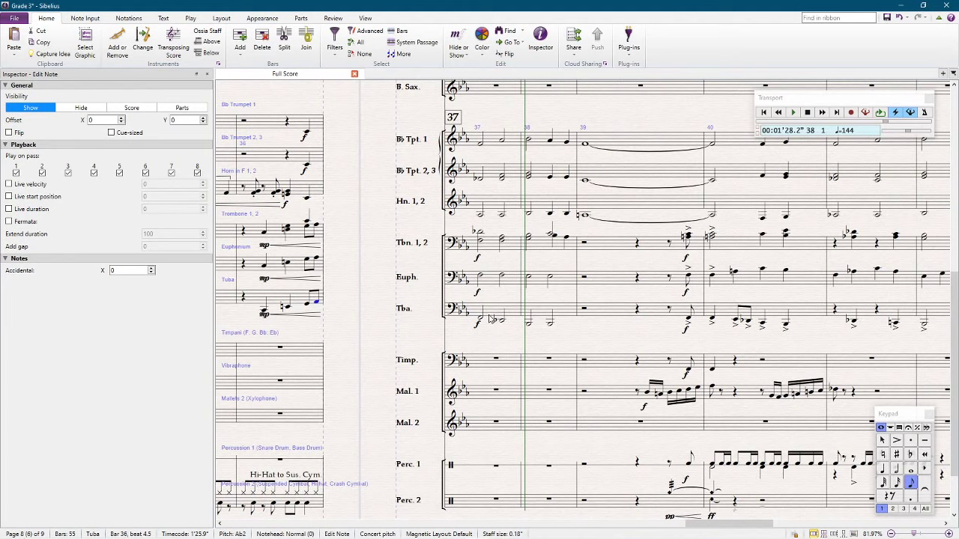
Step: Set the tuba's half notes in bar 37 to Ab2 on beat 1 and F2 on beat 3
{"action": "key", "text": "Right"}
{"action": "key", "text": "Up"}
{"action": "key", "text": "Up"}
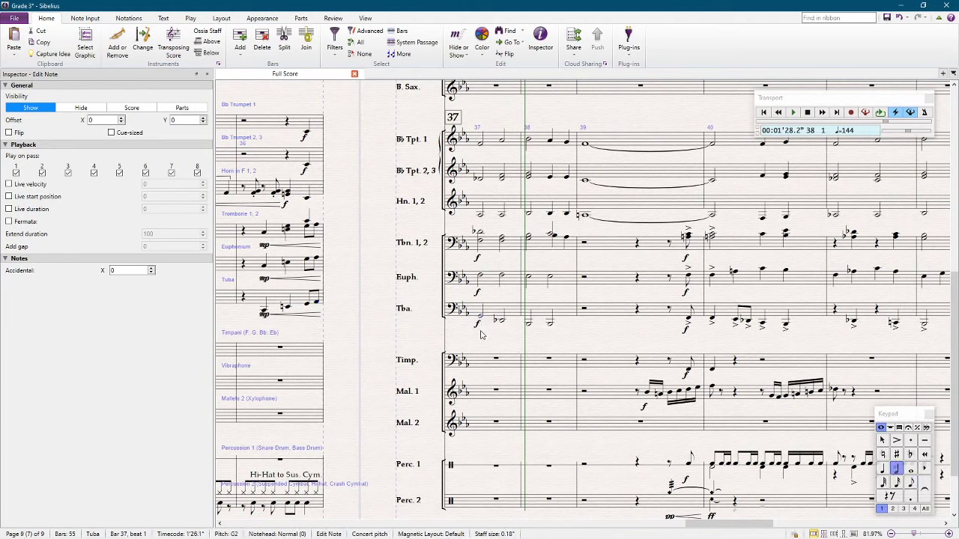
{"action": "key", "text": "Escape"}
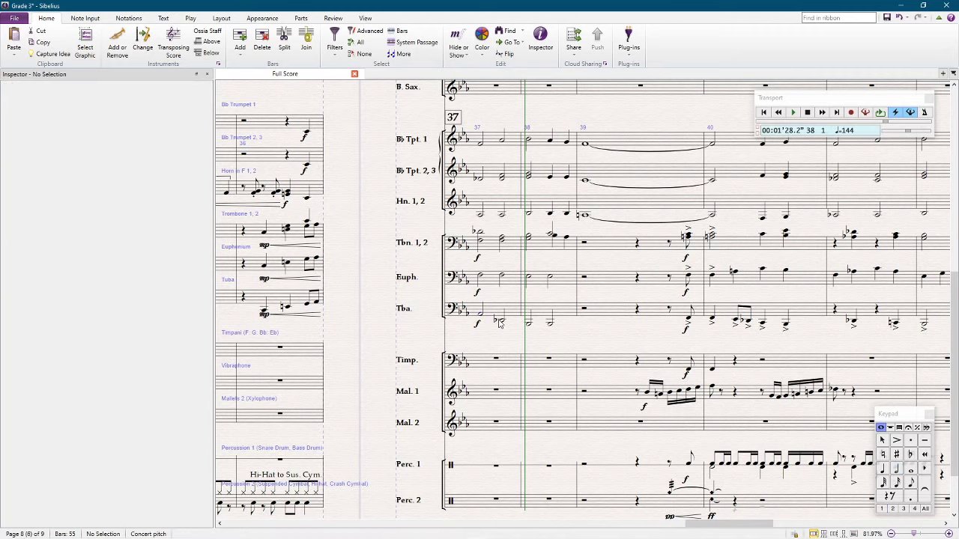
{"action": "left_click", "coordinate": [500, 320]}
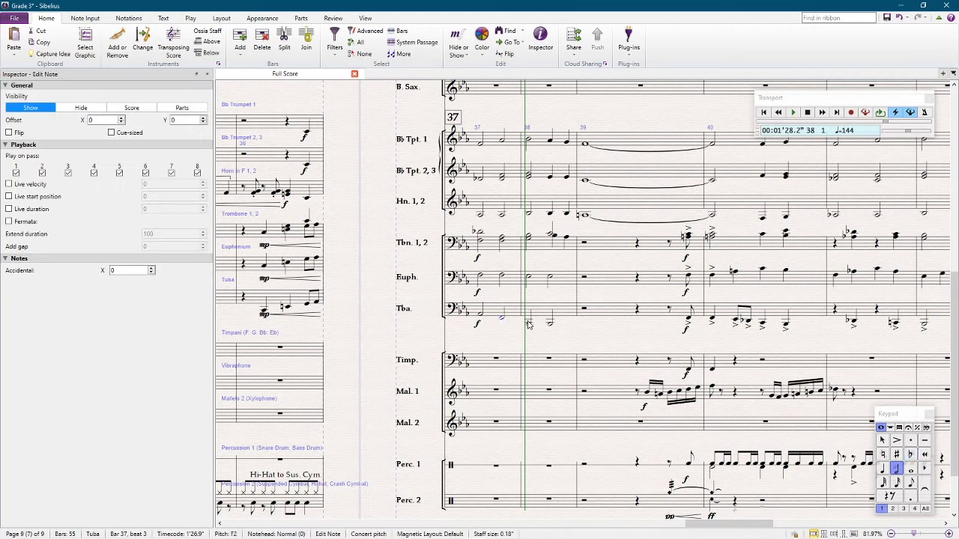
Step: Raise the tuba's half note on beat 1 of bar 38 to Eb2 and save the score
{"action": "left_click", "coordinate": [529, 326]}
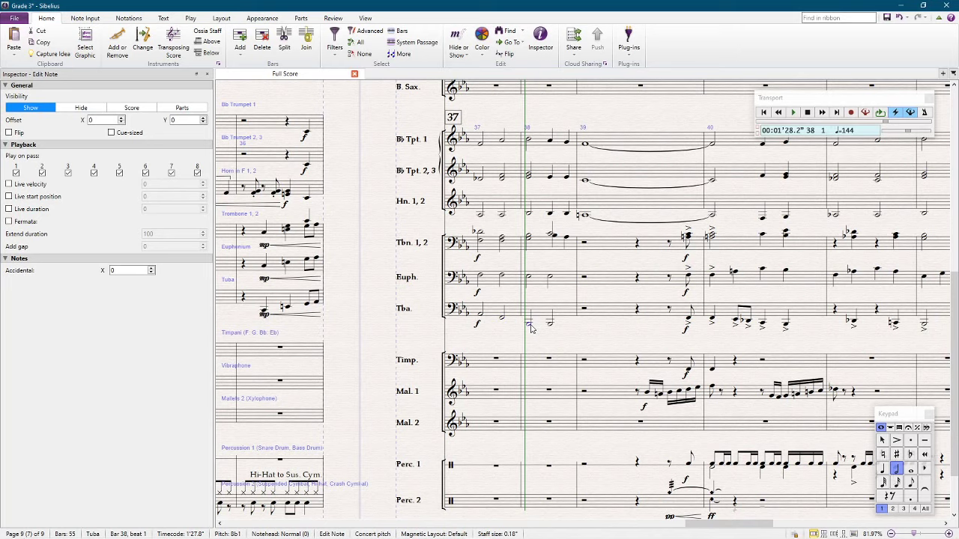
{"action": "key", "text": "Right"}
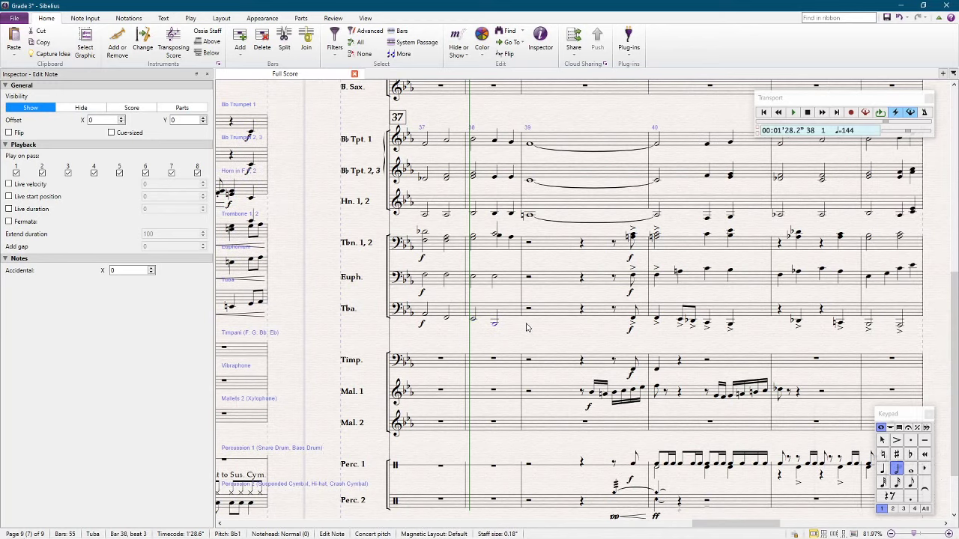
{"action": "key", "text": "ctrl+s"}
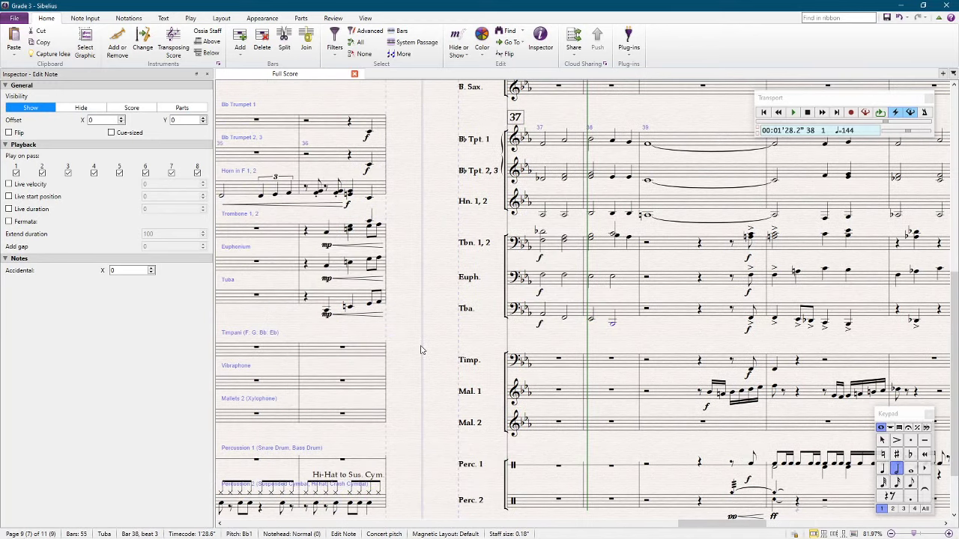
Step: Play back bars 36 to 38 to hear the descending tuba line
{"action": "left_click", "coordinate": [323, 306]}
{"action": "key", "text": "space"}
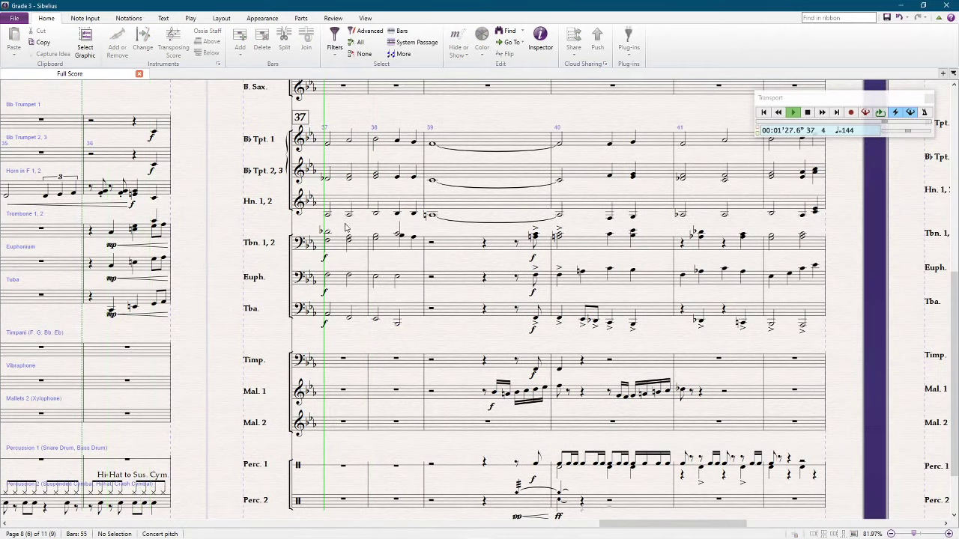
{"action": "key", "text": "space"}
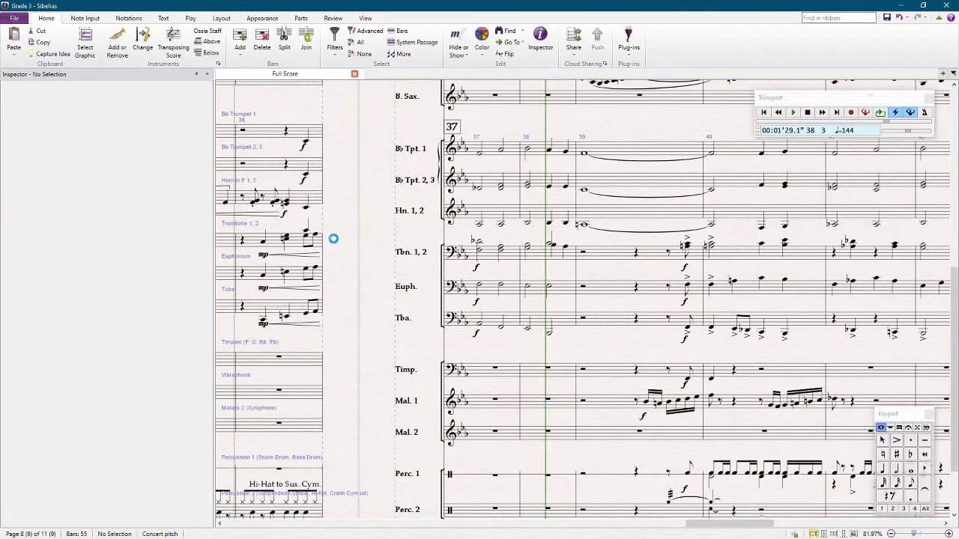
Step: Check the tuba's half note on beat 3 of bar 38 and play back the passage from bar 36
{"action": "left_click", "coordinate": [549, 334]}
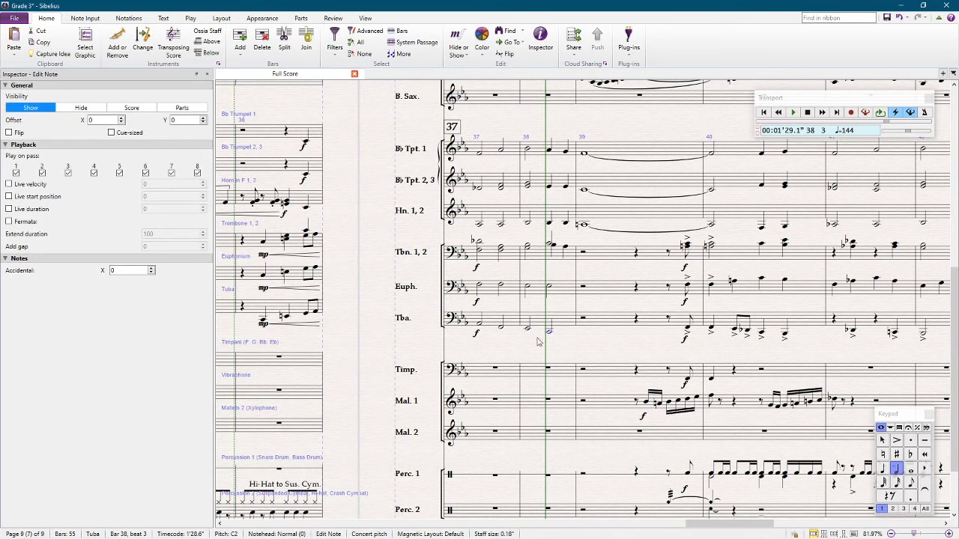
{"action": "left_click", "coordinate": [511, 353]}
{"action": "scroll", "coordinate": [465, 302], "scroll_direction": "left", "scroll_amount": 3}
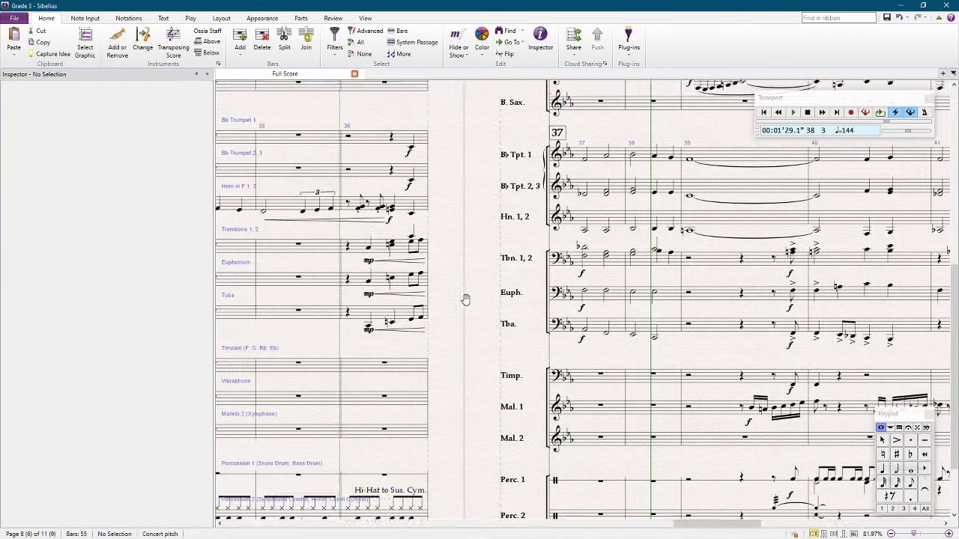
{"action": "key", "text": "space"}
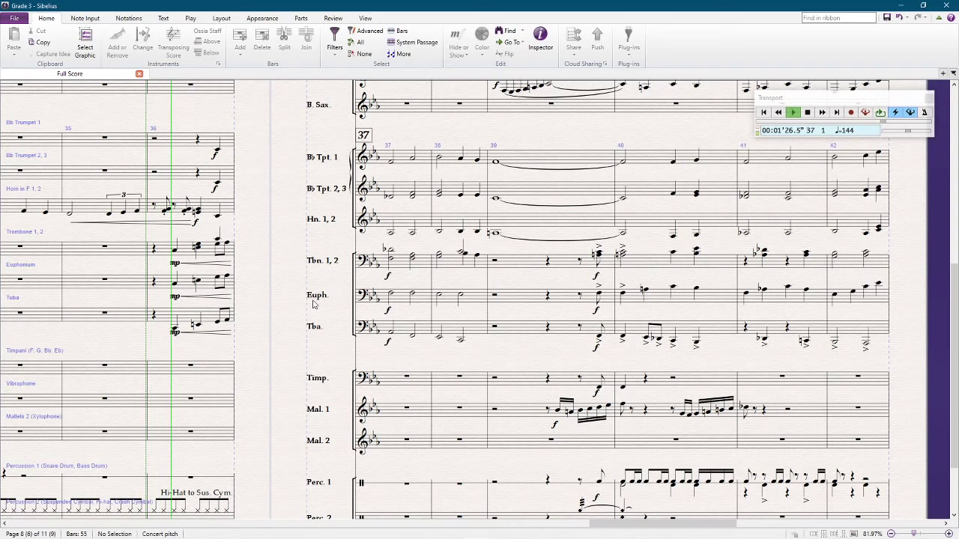
{"action": "key", "text": "space"}
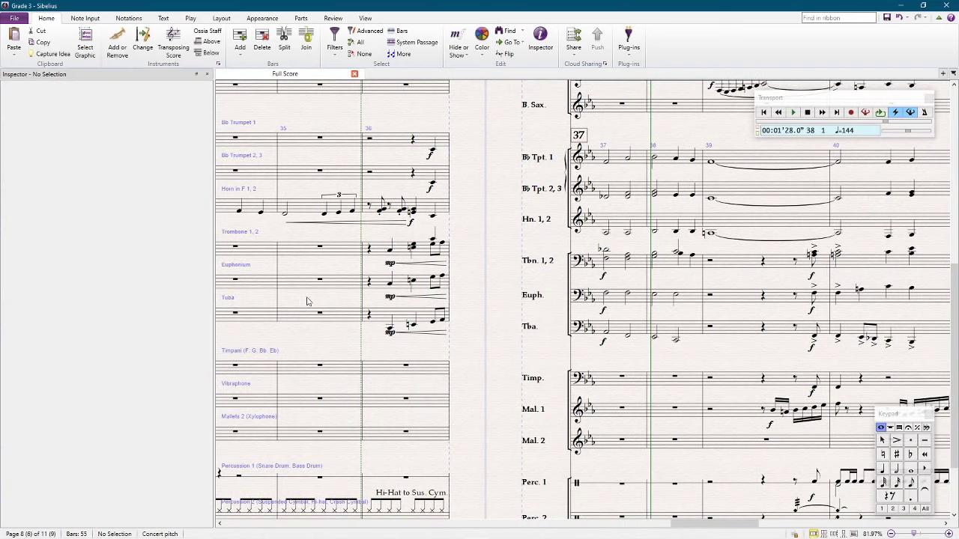
Step: Fill beats 2 and 3 of the tuba's bar 36 with rising eighth notes C2, D2, E natural 2 and F2
{"action": "left_click", "coordinate": [389, 332]}
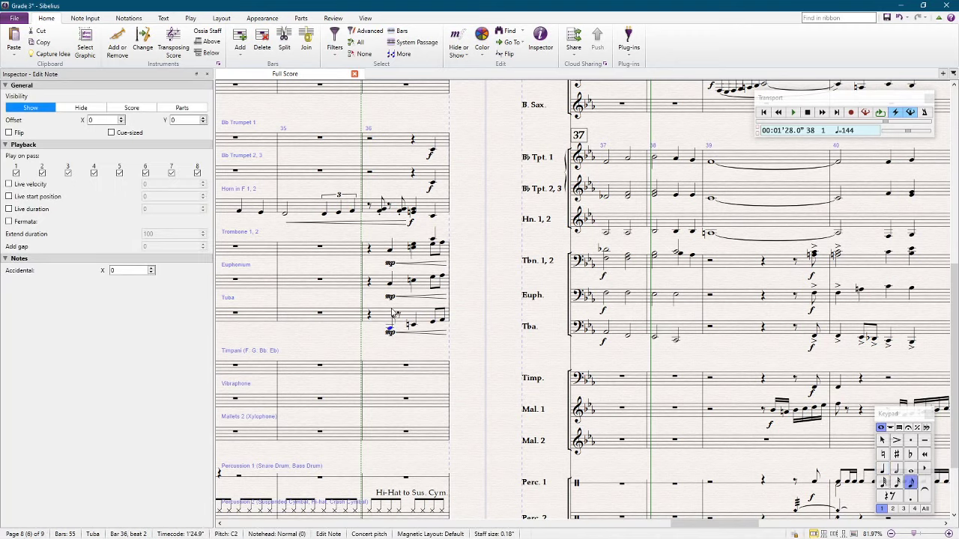
{"action": "key", "text": "c"}
{"action": "key", "text": "Up"}
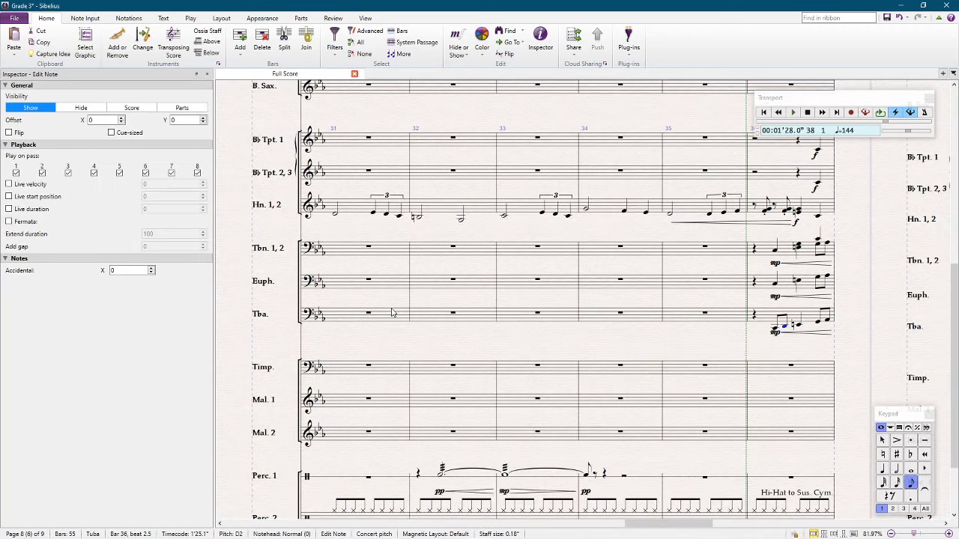
{"action": "key", "text": "e"}
{"action": "key", "text": "e"}
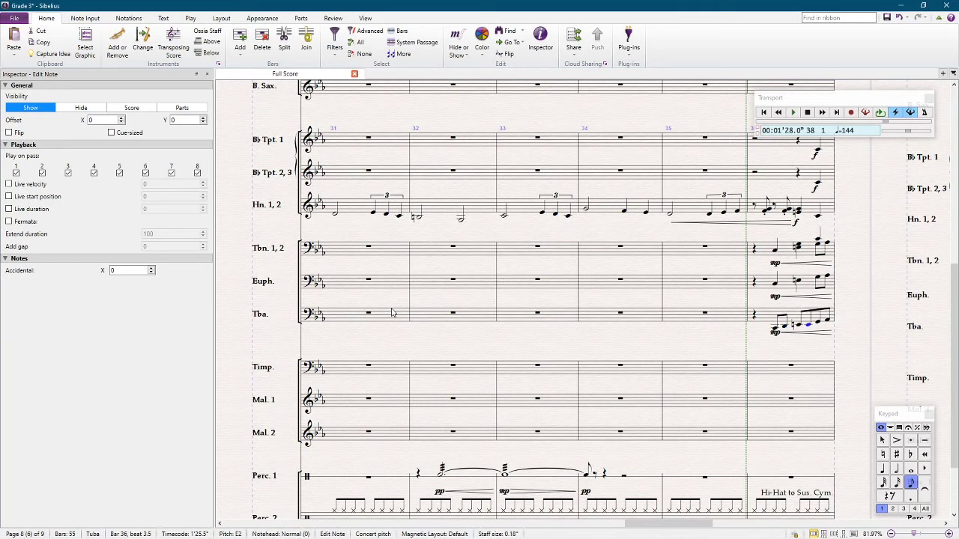
Step: Copy the tuba's bar 36 into the euphonium and transpose the copy up an octave
{"action": "left_click", "coordinate": [765, 315]}
{"action": "left_click", "coordinate": [767, 286]}
{"action": "key", "text": "ctrl+v"}
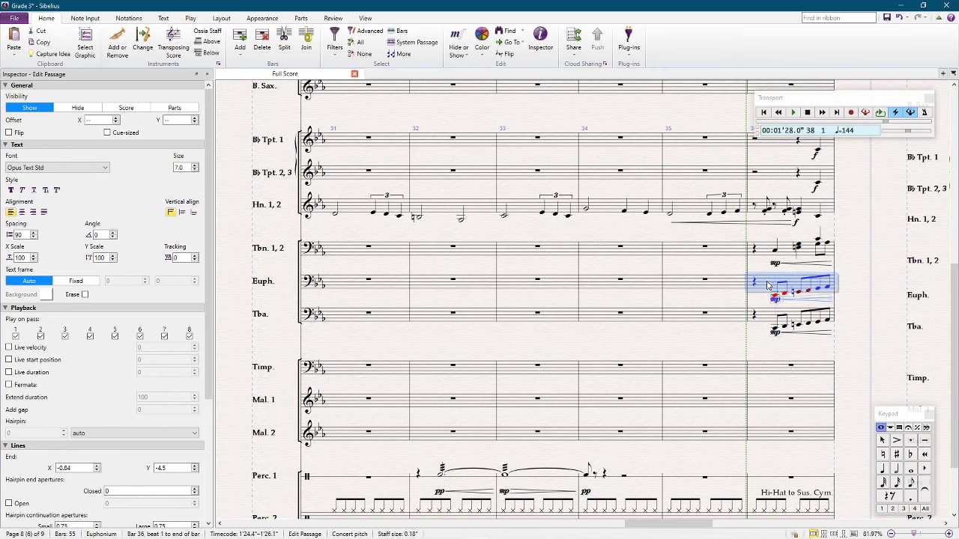
{"action": "key", "text": "shift+t"}
{"action": "key", "text": "Return"}
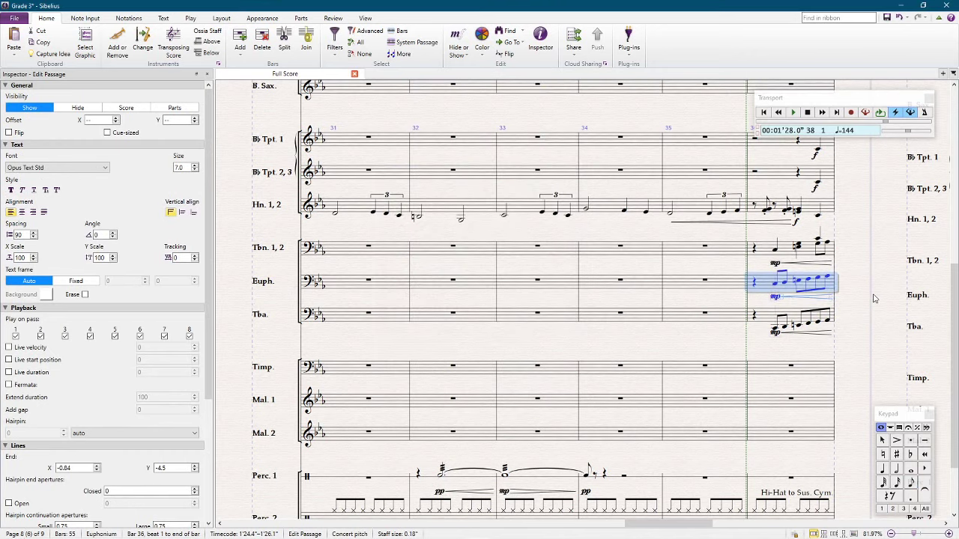
Step: Copy the euphonium's bar 36 over the trombone part in the same bar
{"action": "left_click", "coordinate": [873, 272]}
{"action": "left_click_drag", "start_coordinate": [874, 272], "coordinate": [469, 278]}
{"action": "key", "text": "shift+t"}
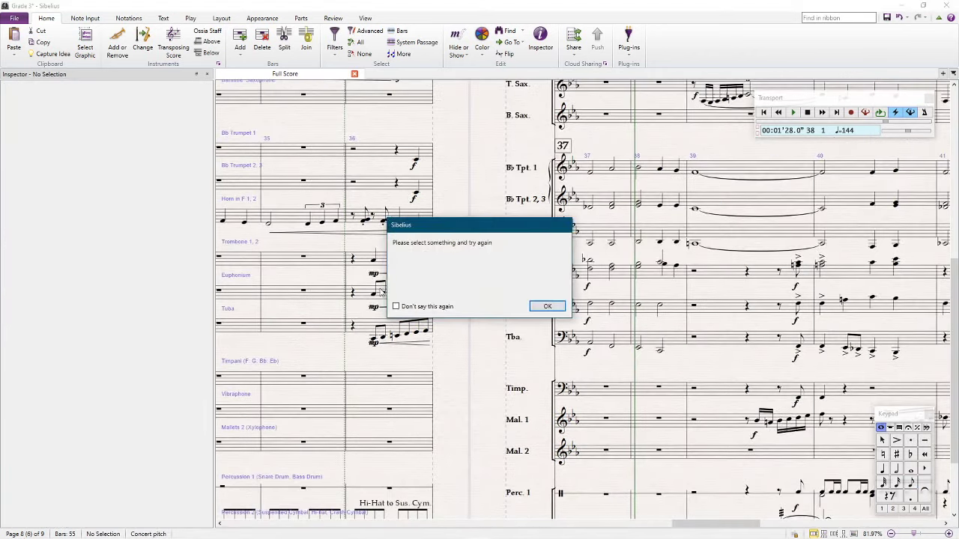
{"action": "left_click", "coordinate": [547, 307]}
{"action": "left_click", "coordinate": [358, 294]}
{"action": "left_click", "coordinate": [358, 259]}
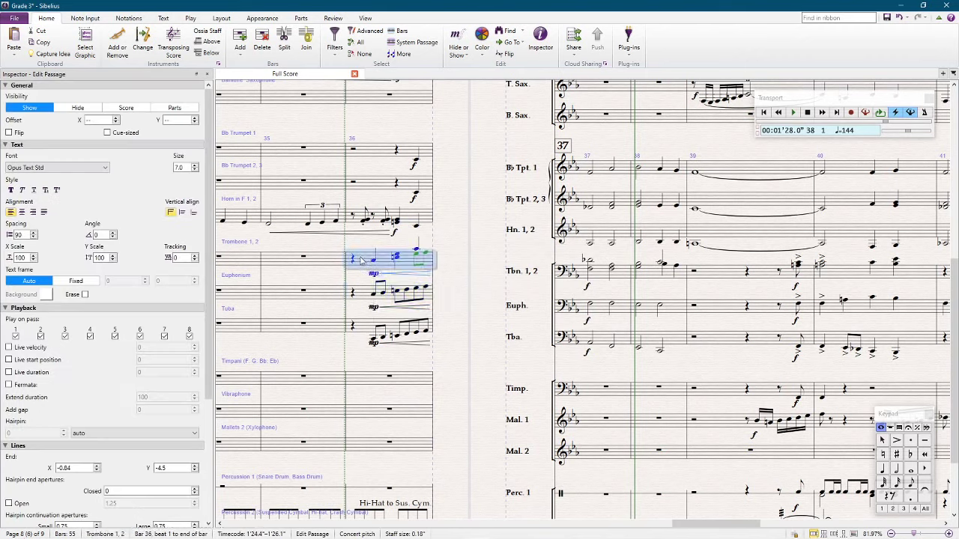
{"action": "key", "text": "ctrl+v"}
Step: Try harmonizing the trombones' eighth notes on beats 3 and 4 of bar 36 with upper notes, including C4 above G3 on beat 4
{"action": "left_click", "coordinate": [412, 259]}
{"action": "left_click", "coordinate": [411, 258]}
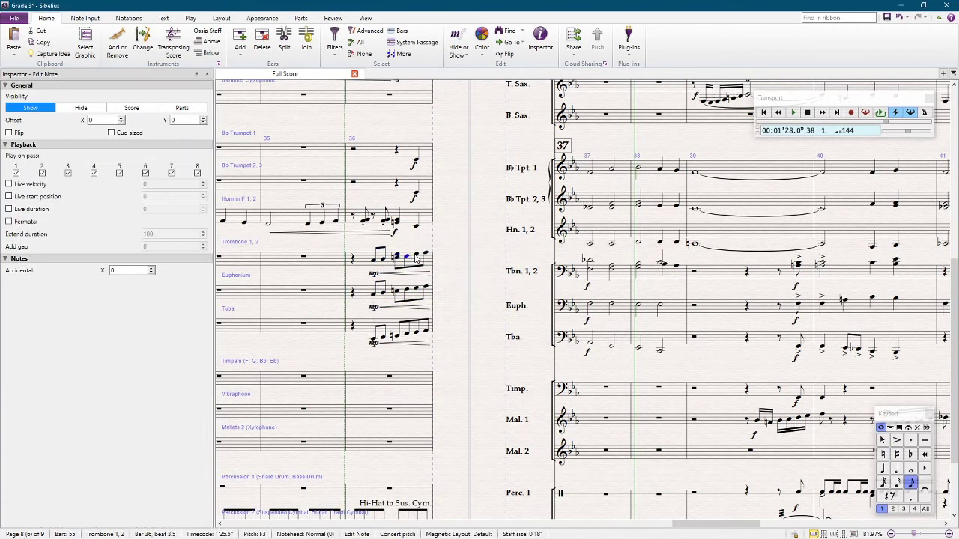
{"action": "left_click", "coordinate": [416, 256]}
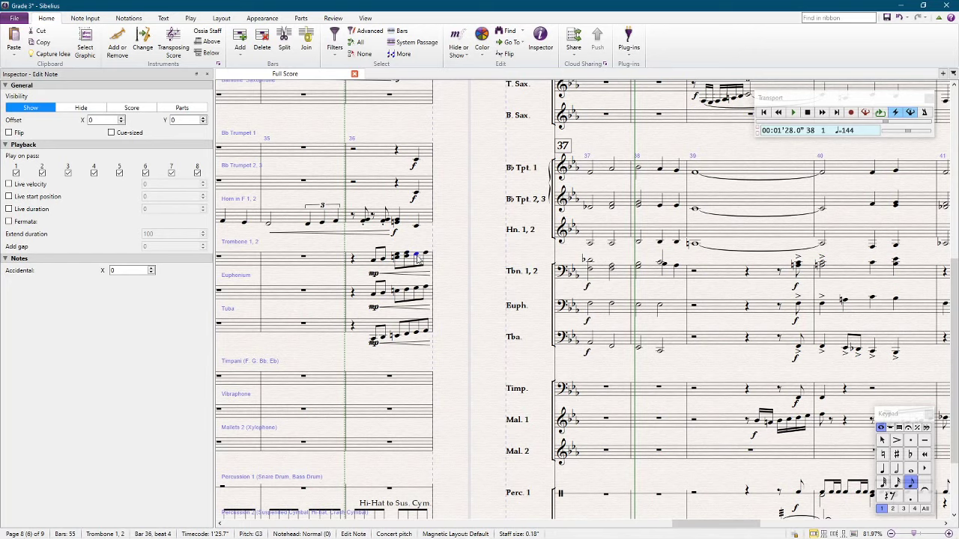
{"action": "key", "text": "4"}
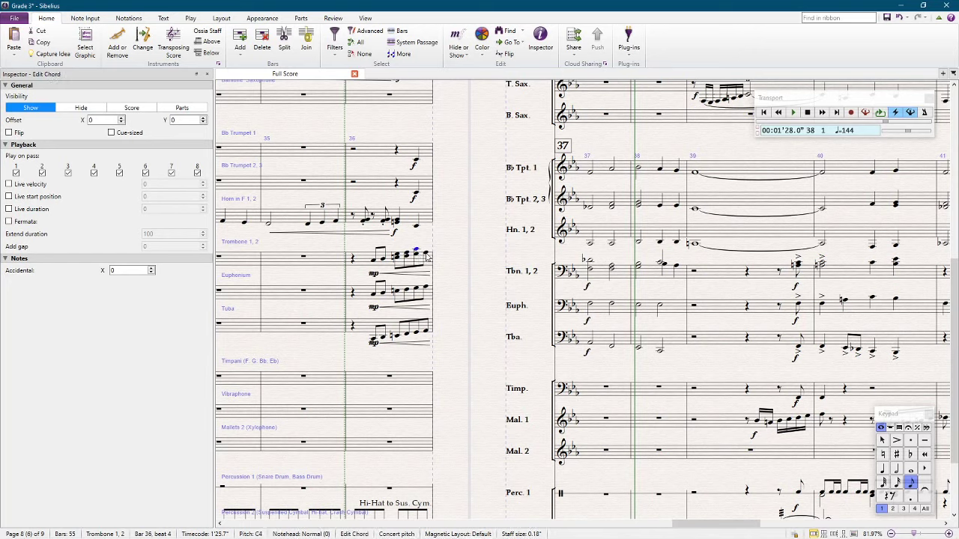
{"action": "left_click", "coordinate": [425, 255]}
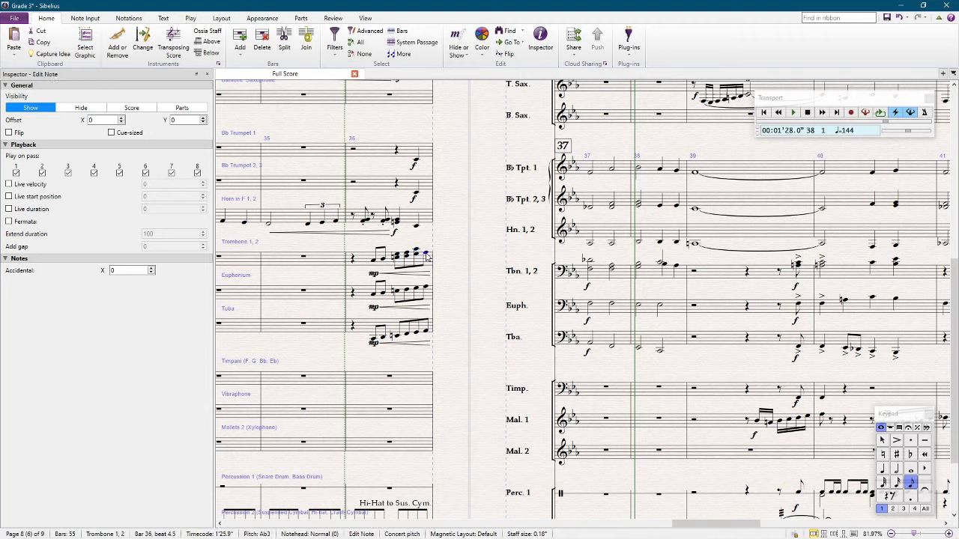
{"action": "key", "text": "Left"}
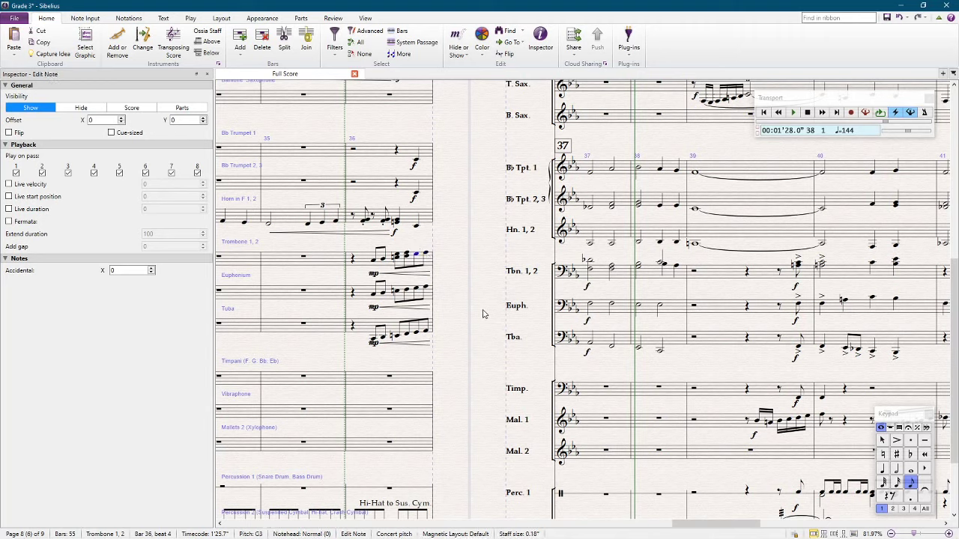
Step: Remove the added upper notes from the trombones' beat 3 eighths in bar 36, leaving a single unison line
{"action": "key", "text": "Escape"}
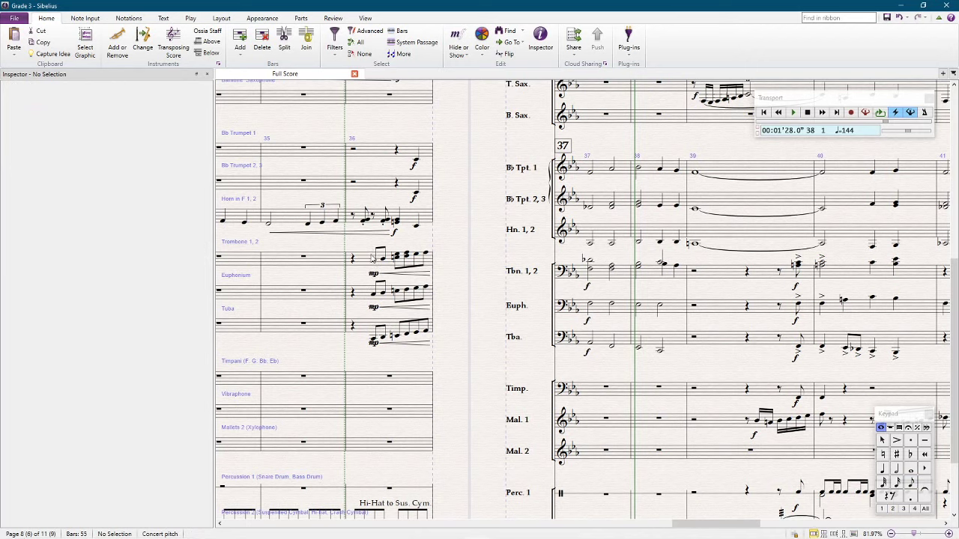
{"action": "left_click", "coordinate": [370, 259]}
{"action": "key", "text": "Escape"}
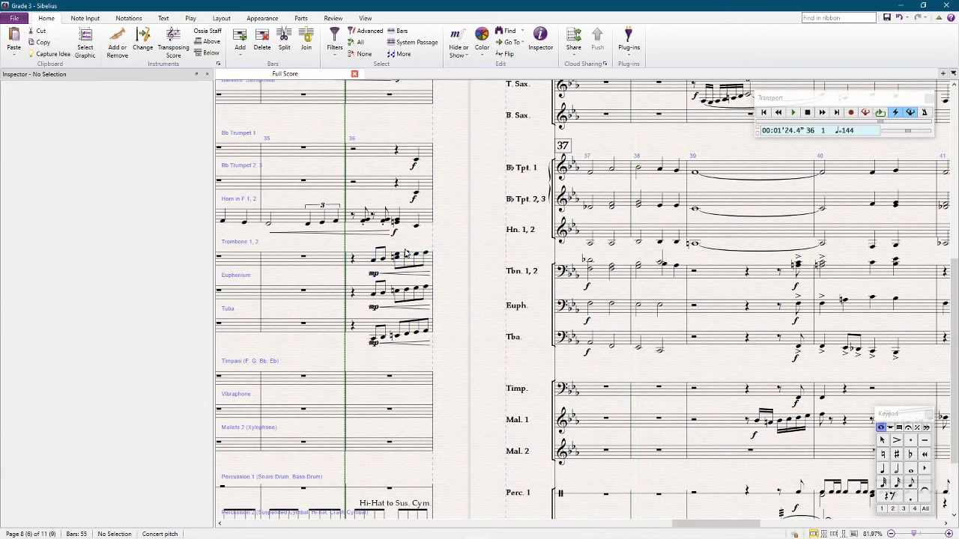
{"action": "left_click", "coordinate": [399, 257]}
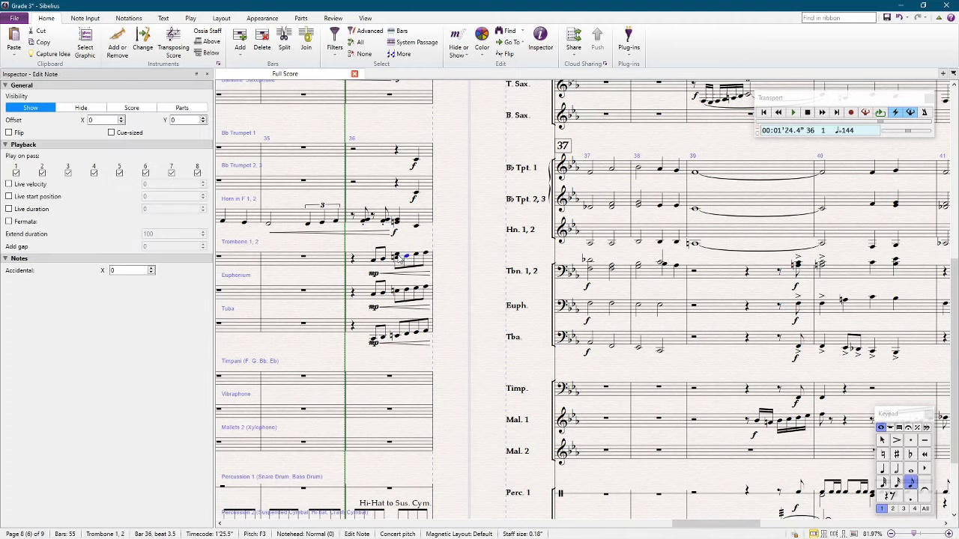
{"action": "key", "text": "Escape"}
Step: Save the score and play back from bar 36 into bar 38 to hear the unison low brass run
{"action": "key", "text": "ctrl+s"}
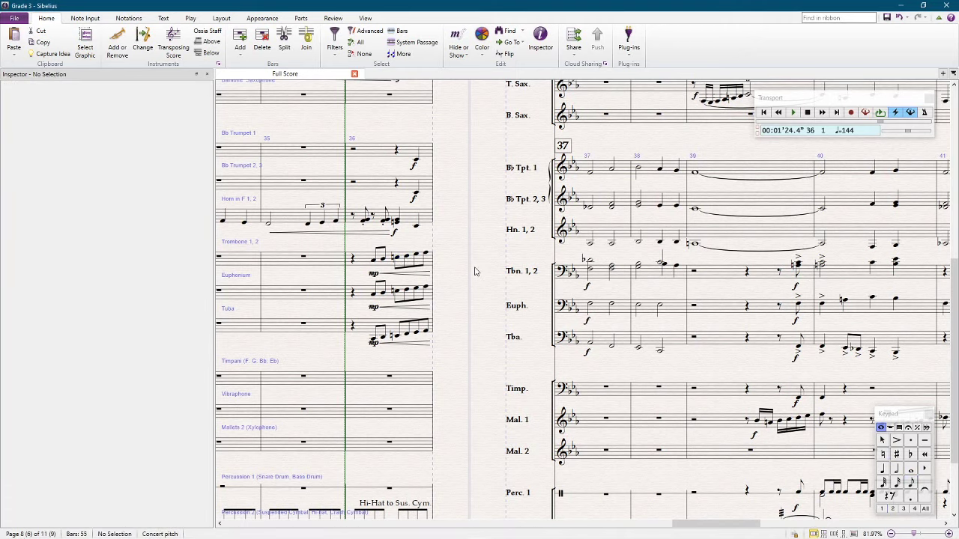
{"action": "key", "text": "space"}
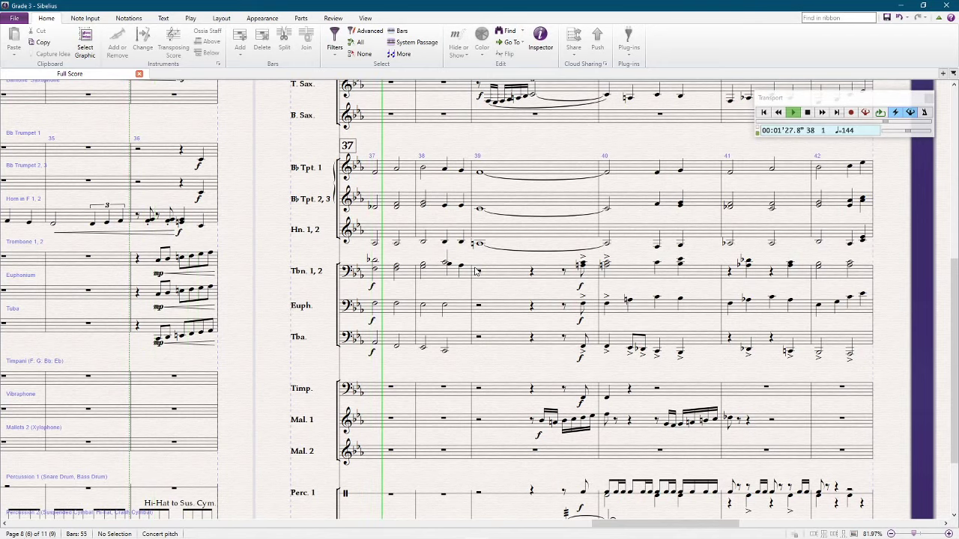
{"action": "key", "text": "space"}
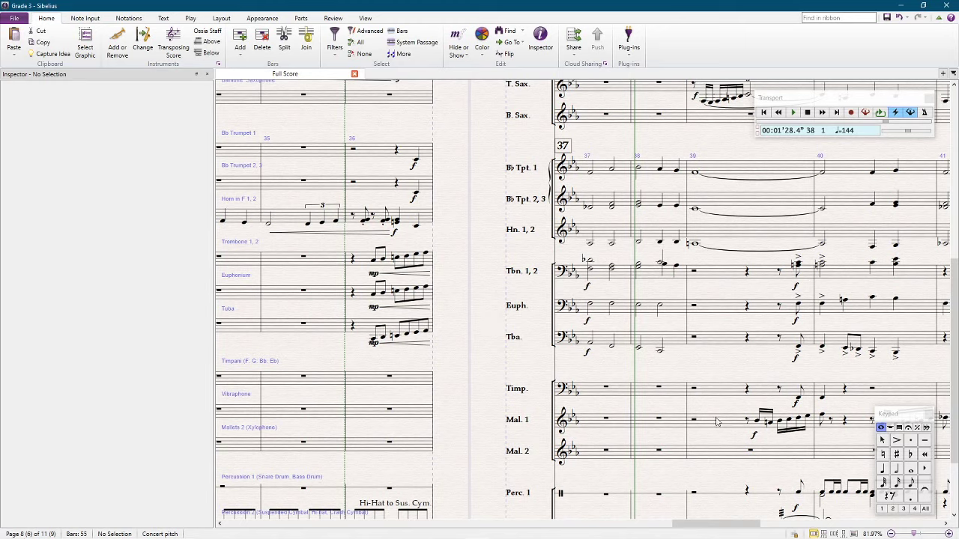
Step: Replace the two eighths on beat 4 of bar 36 with a quarter note G in the trombones, euphonium and tuba
{"action": "left_click", "coordinate": [377, 339]}
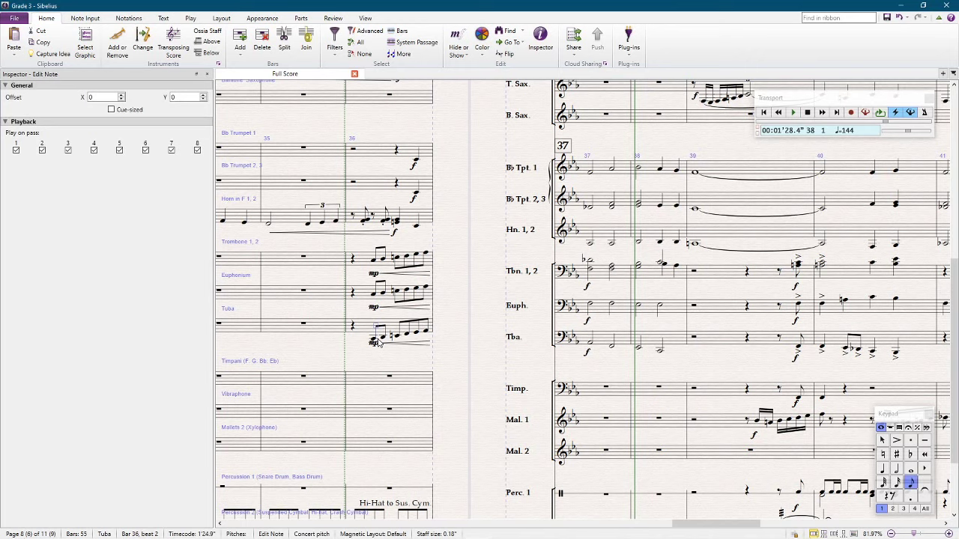
{"action": "left_click", "coordinate": [416, 334]}
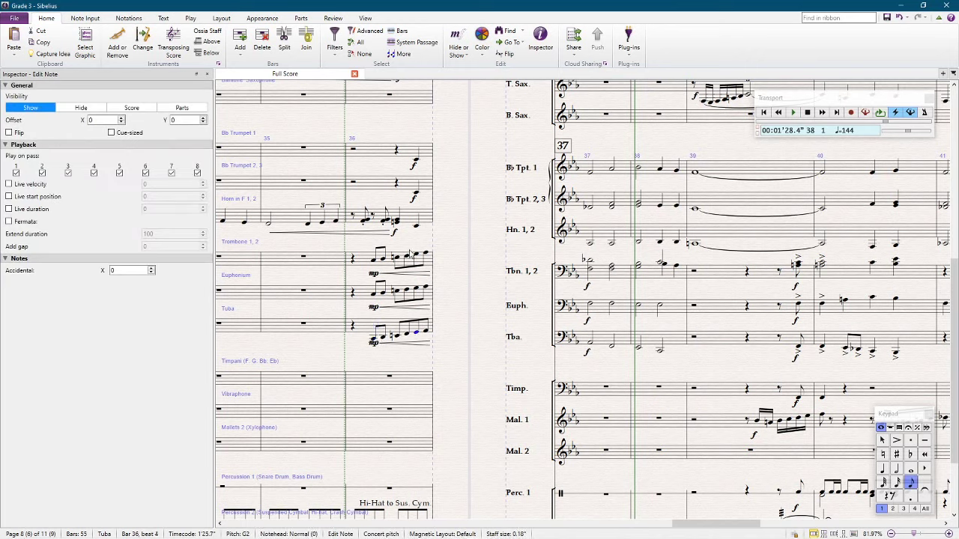
{"action": "left_click", "coordinate": [421, 260], "text": "shift"}
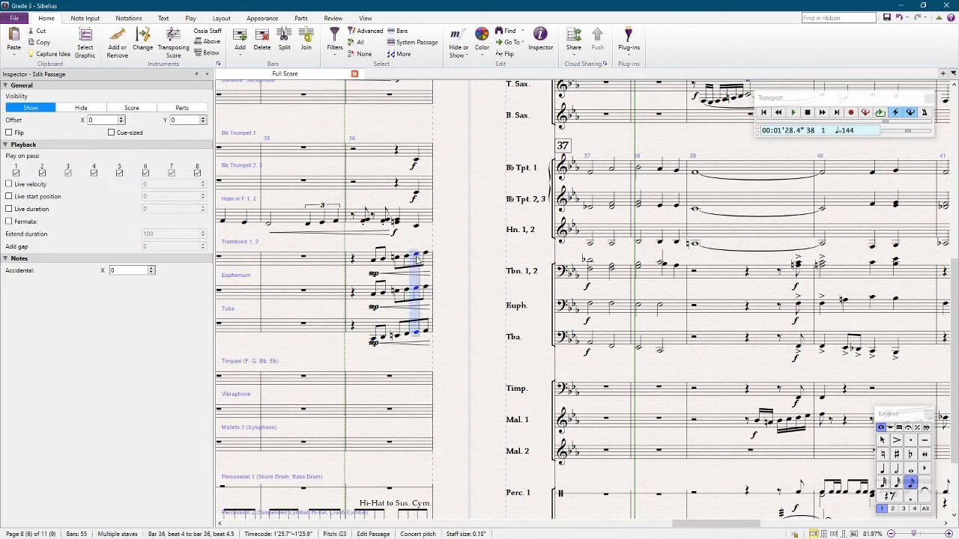
{"action": "left_click", "coordinate": [464, 238]}
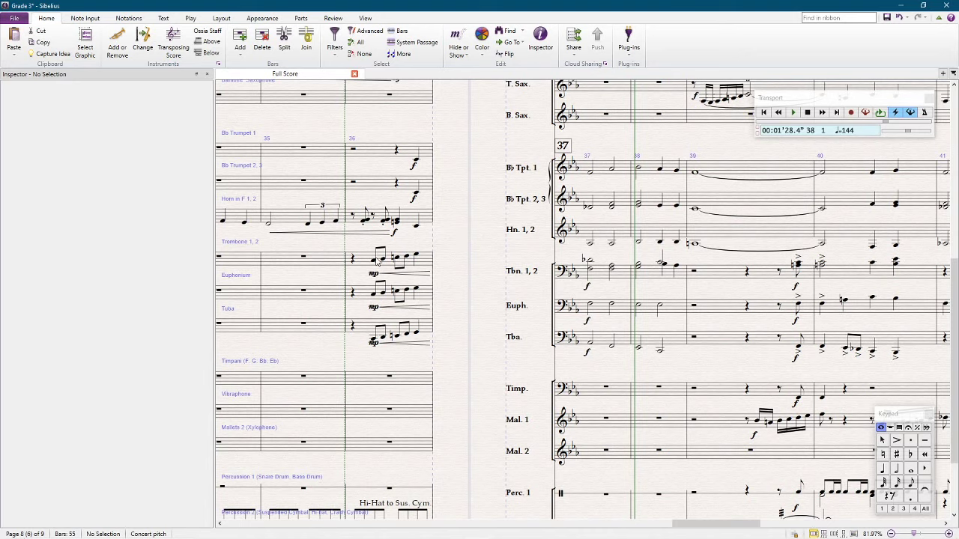
Step: Compare the low brass pitch on beat 4 of bar 36 with the tuba's half note on beat 1 of bar 37
{"action": "left_click", "coordinate": [418, 257]}
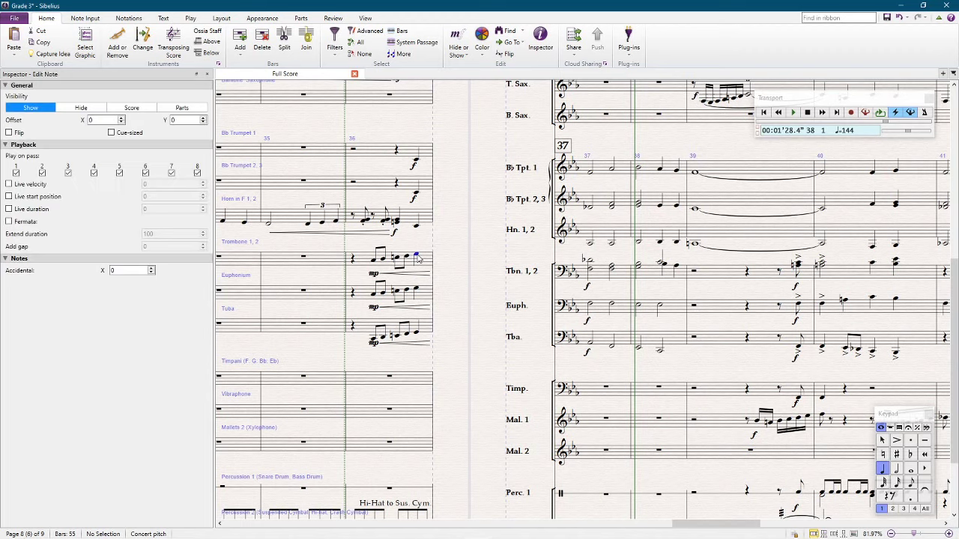
{"action": "left_click", "coordinate": [417, 334]}
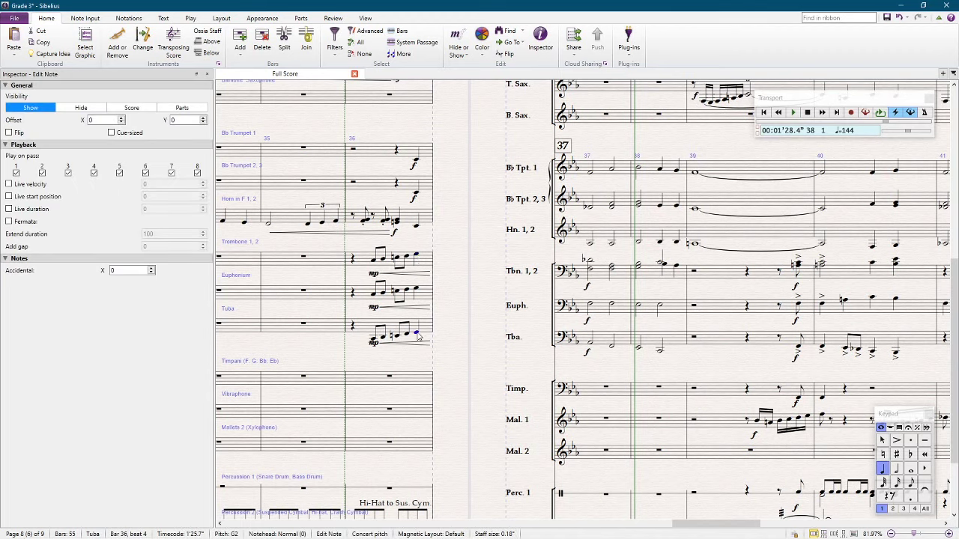
{"action": "left_click", "coordinate": [590, 346]}
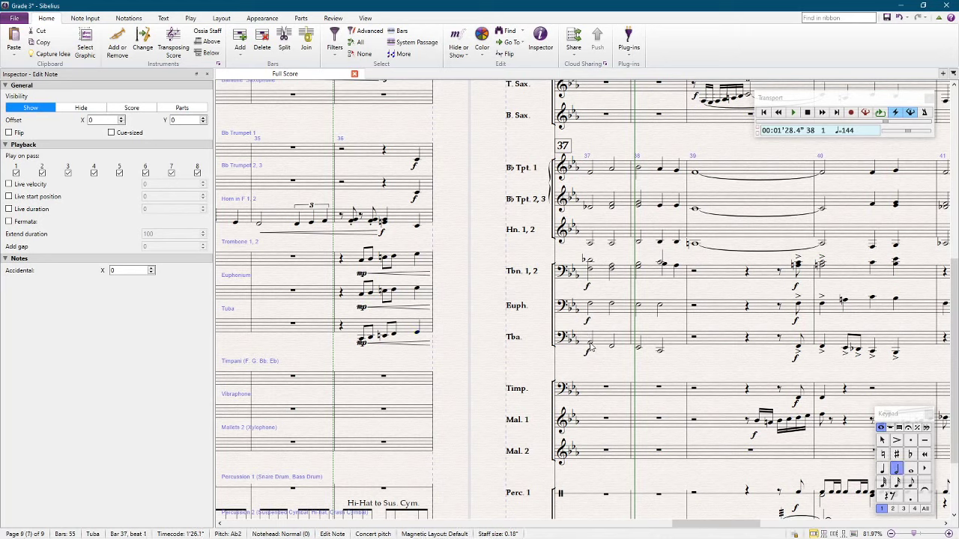
{"action": "key", "text": "Left"}
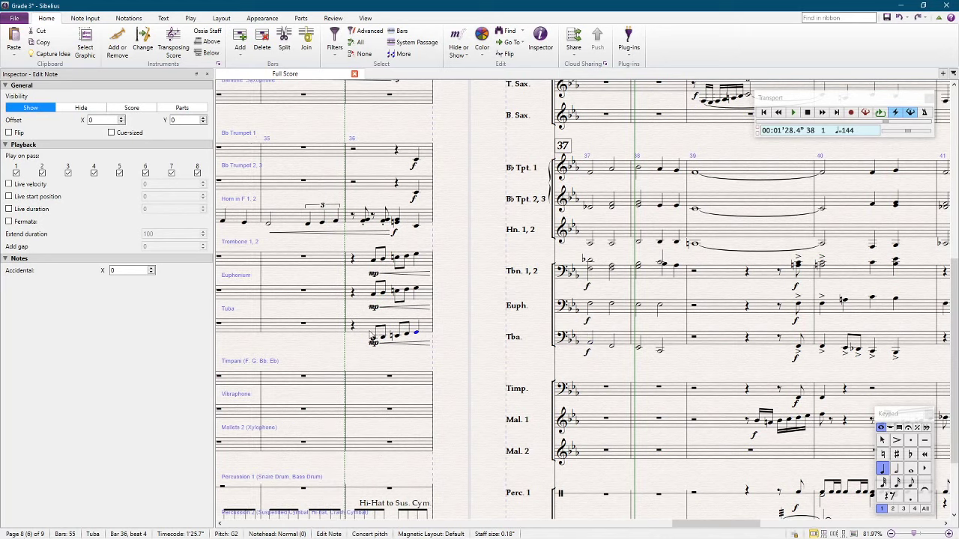
{"action": "left_click", "coordinate": [591, 346]}
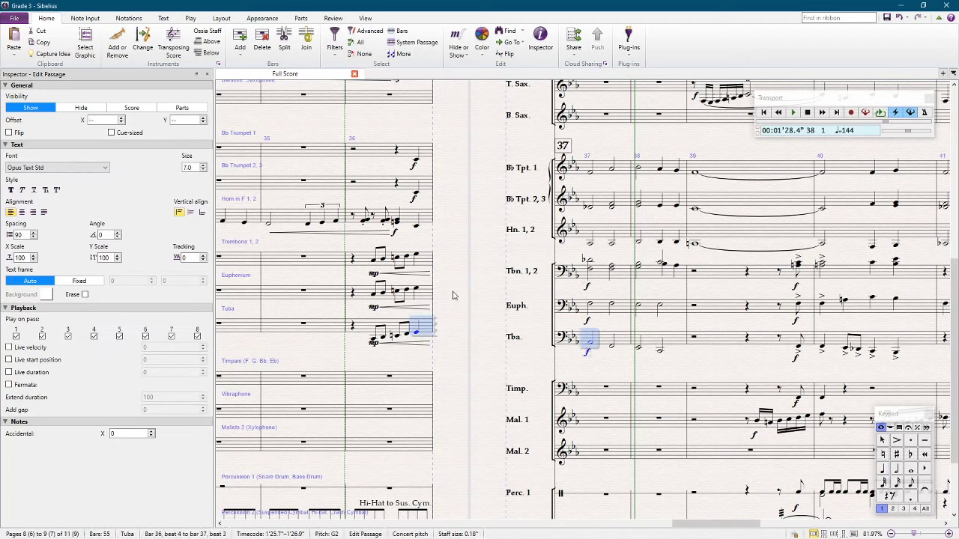
{"action": "left_click", "coordinate": [453, 295]}
Step: Try splitting the tuba's beat 4 in bar 36 into eighth notes G2 and Ab2, and restore the quarter note
{"action": "left_click", "coordinate": [417, 334]}
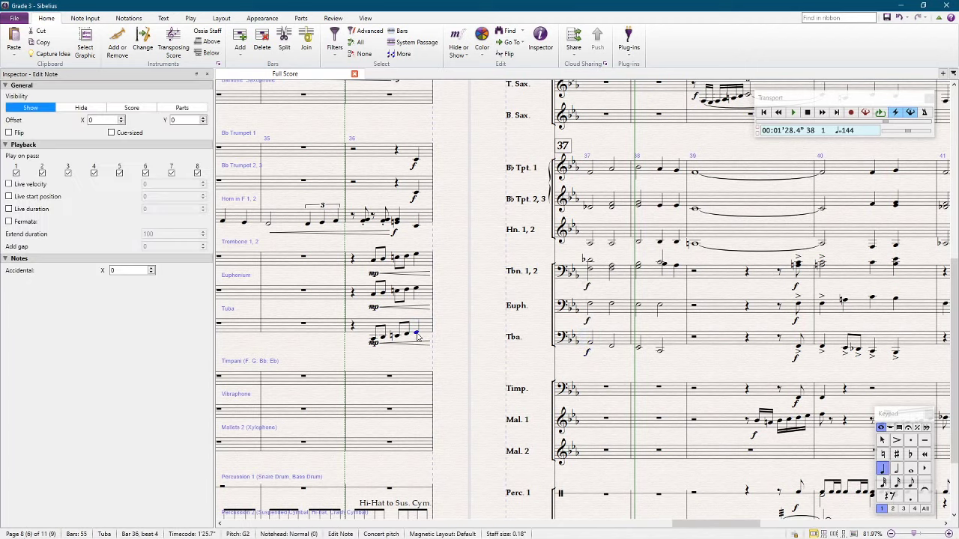
{"action": "key", "text": "a"}
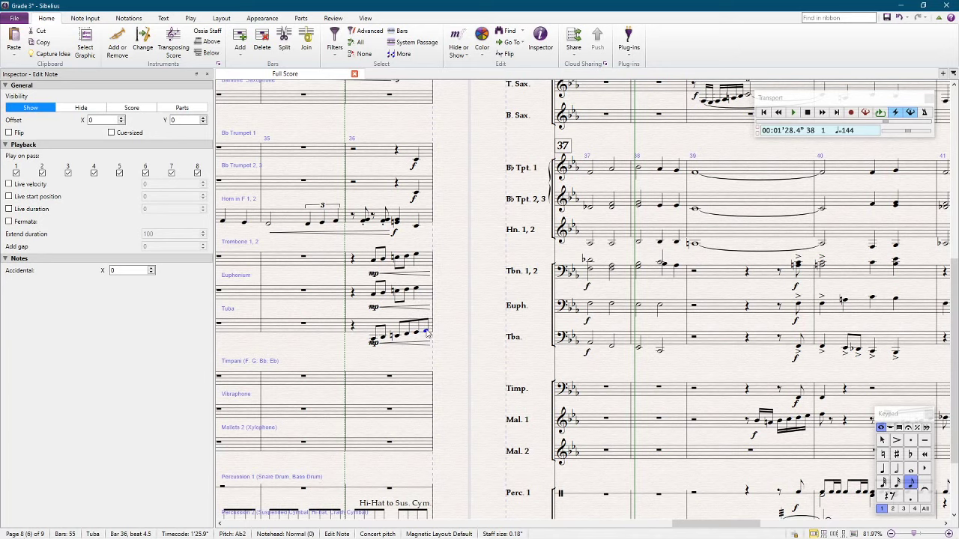
{"action": "key", "text": "BackSpace"}
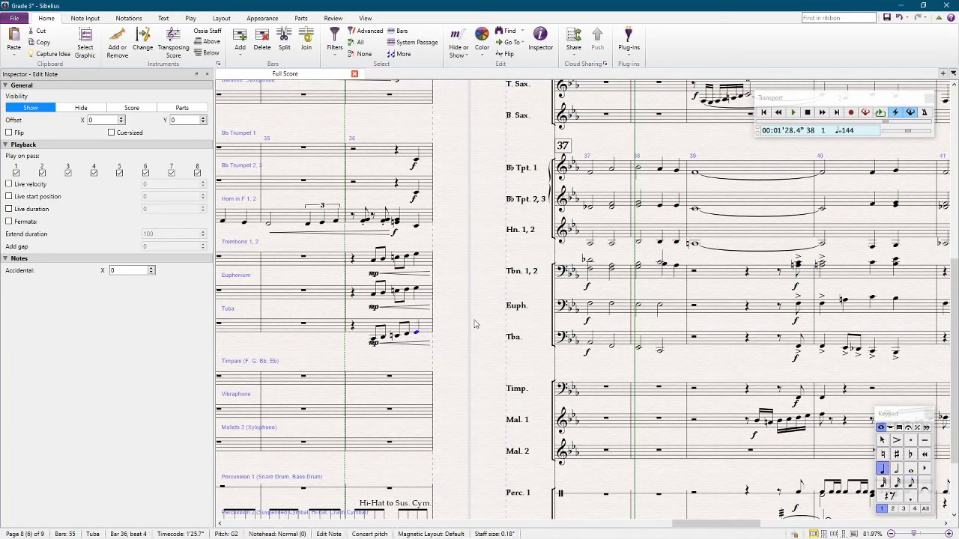
Step: Play back from bar 36 into bar 37 to hear the low brass run with its quarter note on beat 4
{"action": "key", "text": "space"}
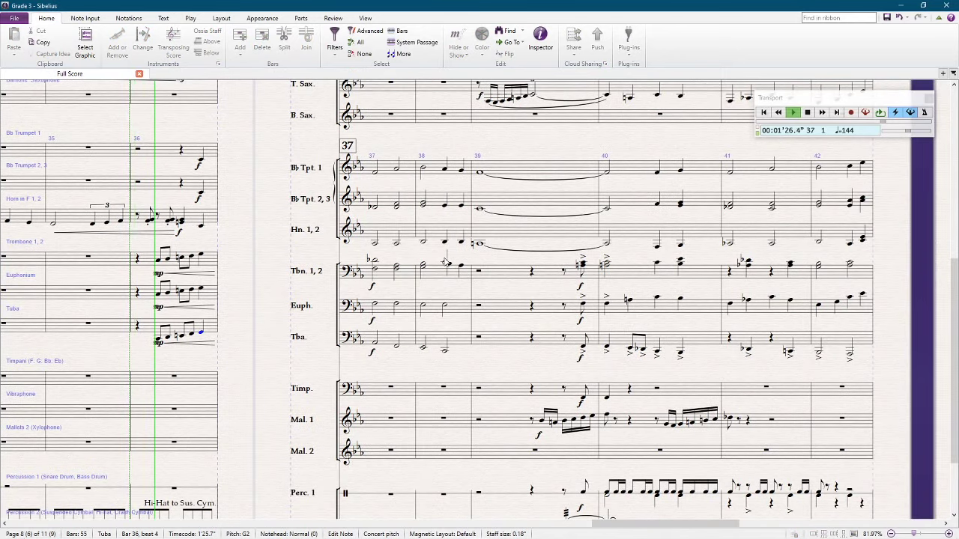
{"action": "key", "text": "space"}
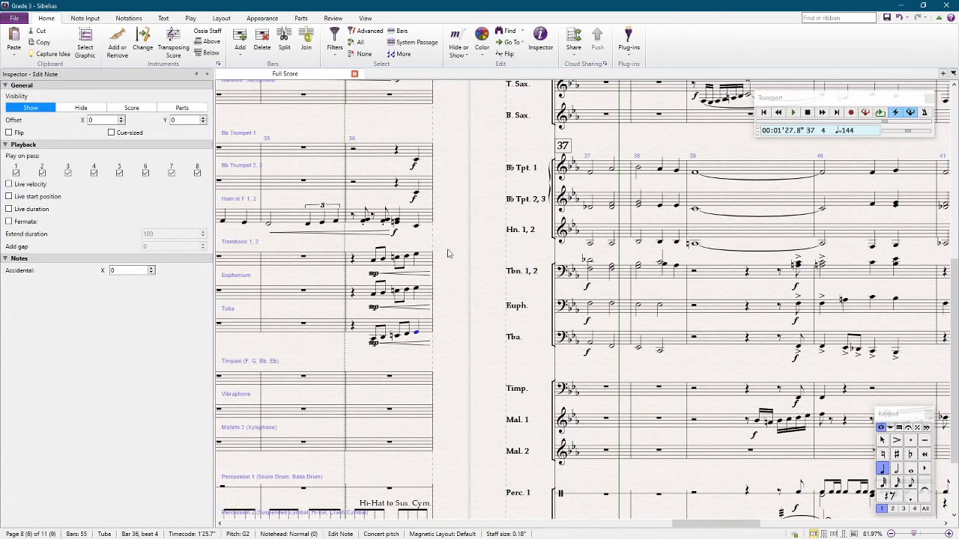
Step: Divide the trombones' beat 4 in bar 36 into a voice 1 eighth note G3 and a voice 2 quarter note G3, removing the extra voice 2 rests
{"action": "left_click", "coordinate": [416, 257]}
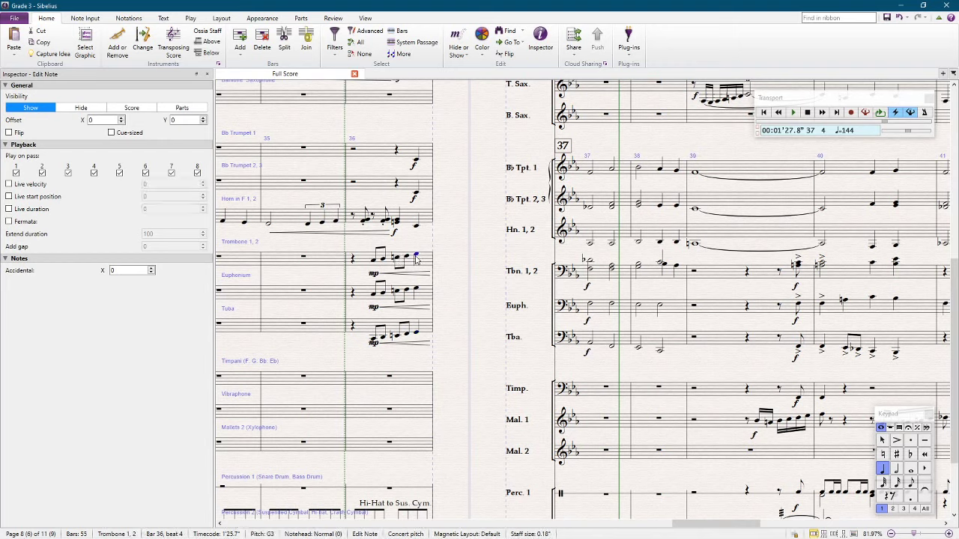
{"action": "key", "text": "Escape"}
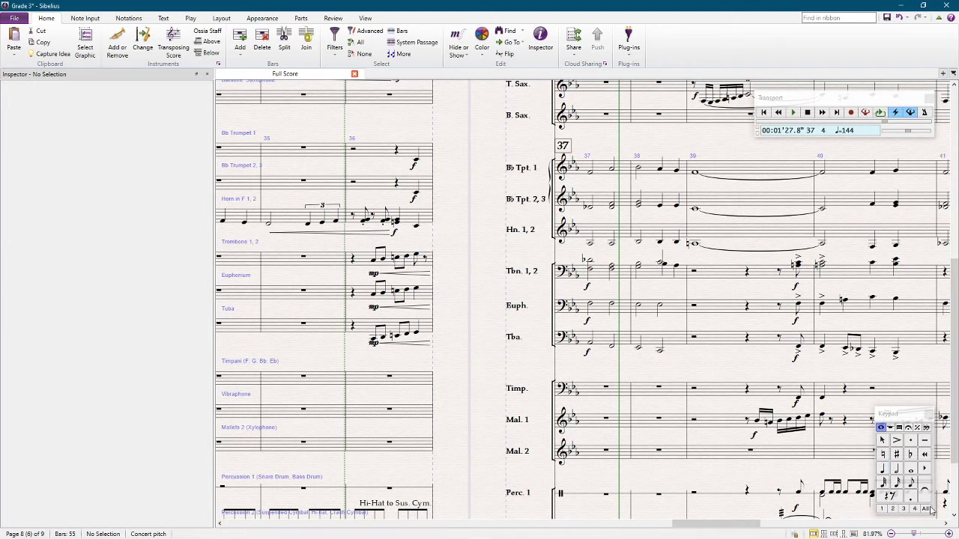
{"action": "left_click", "coordinate": [881, 468]}
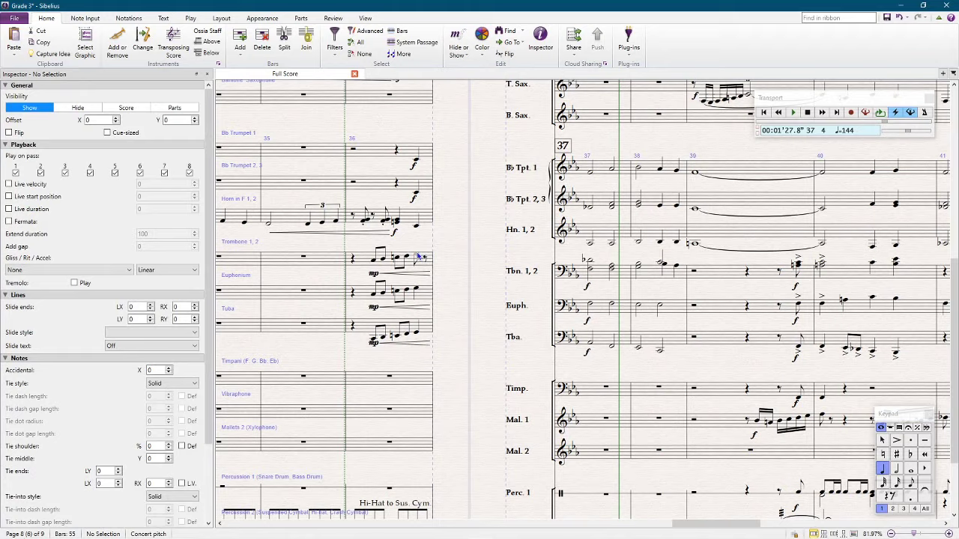
{"action": "scroll", "coordinate": [592, 362], "scroll_direction": "right", "scroll_amount": 5}
{"action": "key", "text": "Escape"}
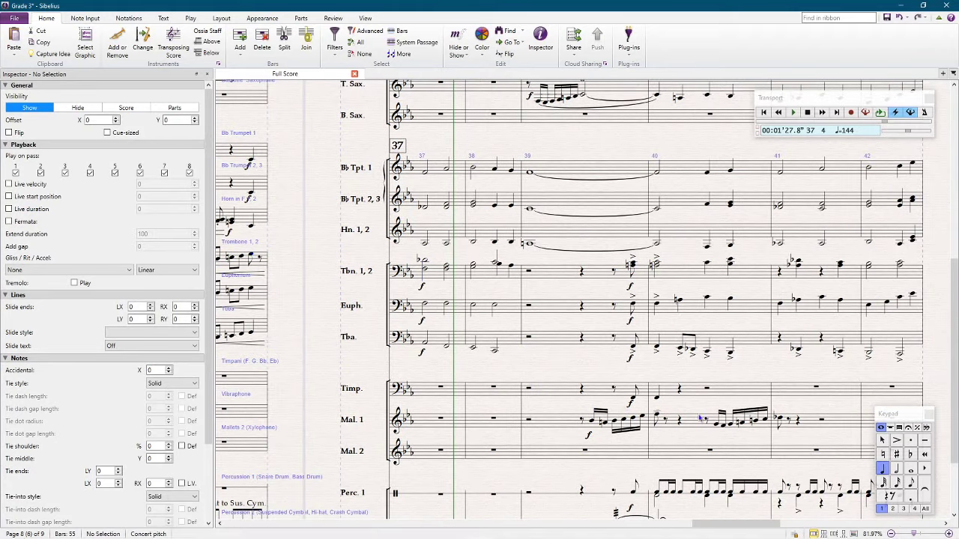
{"action": "left_click", "coordinate": [893, 509]}
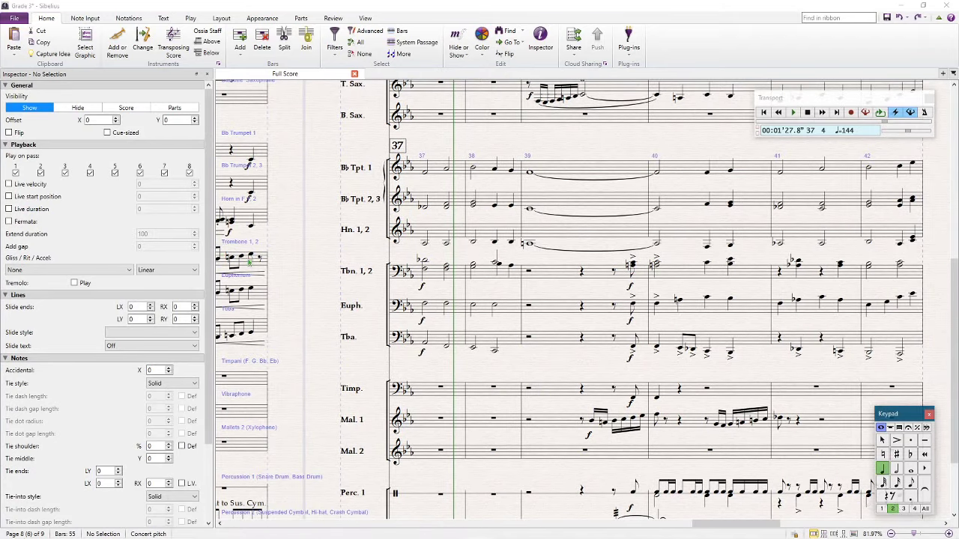
{"action": "left_click", "coordinate": [255, 257]}
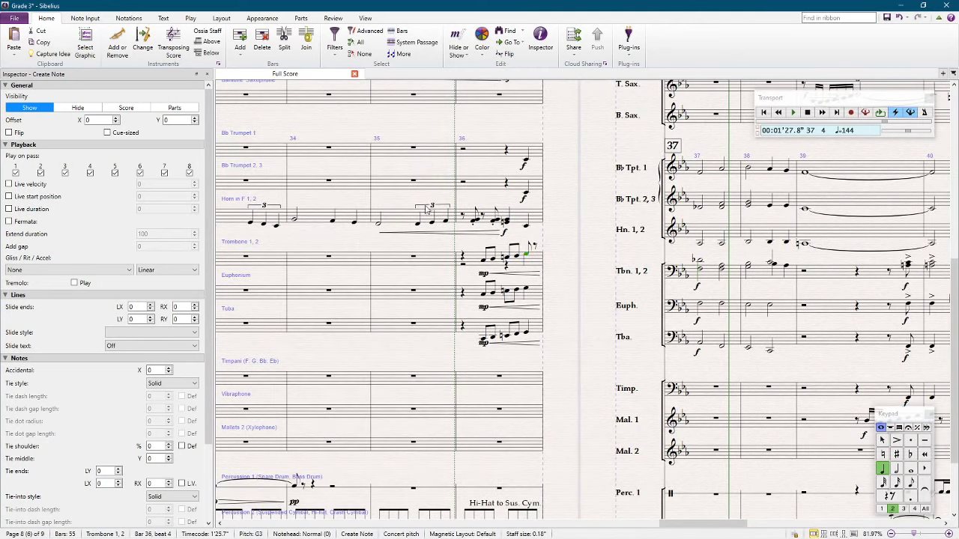
{"action": "key", "text": "Escape"}
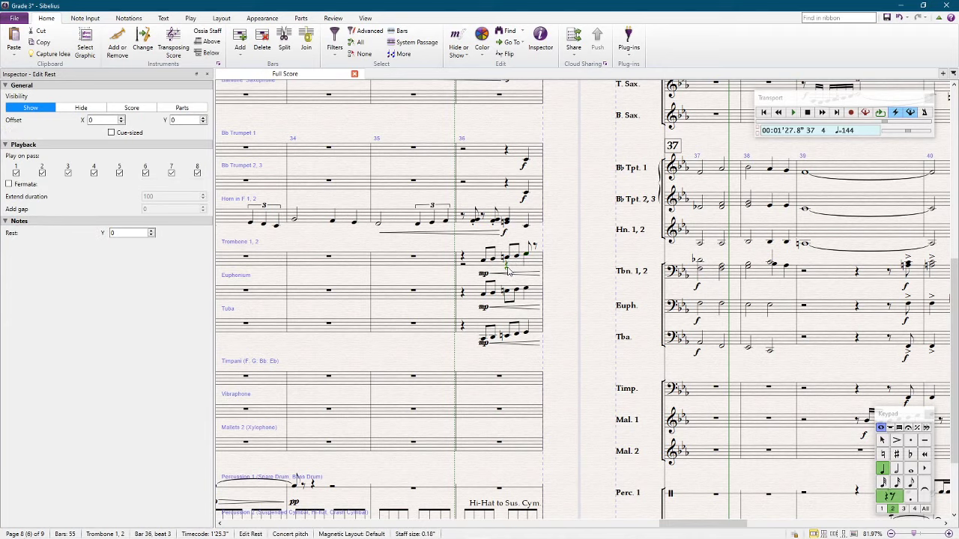
{"action": "key", "text": "Delete"}
Step: Add a trombone voice 1 eighth note C4 on the second half of beat 4 in bar 36 and save the score
{"action": "left_click", "coordinate": [528, 254]}
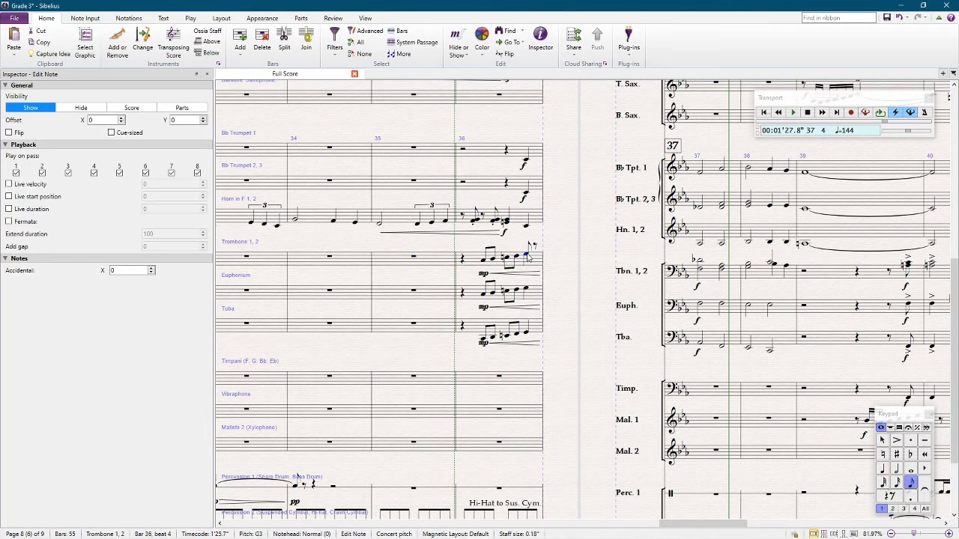
{"action": "scroll", "coordinate": [518, 260], "scroll_direction": "left", "scroll_amount": 4}
{"action": "key", "text": "Up"}
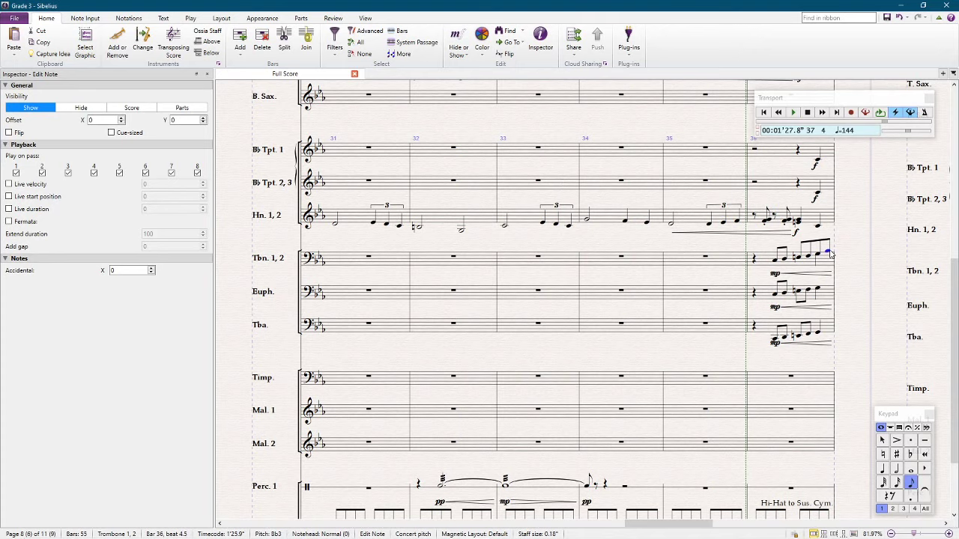
{"action": "key", "text": "Up"}
Step: Play back the divided trombone ending of bar 36 and its arrival in bar 37
{"action": "left_click_drag", "start_coordinate": [845, 240], "coordinate": [621, 281]}
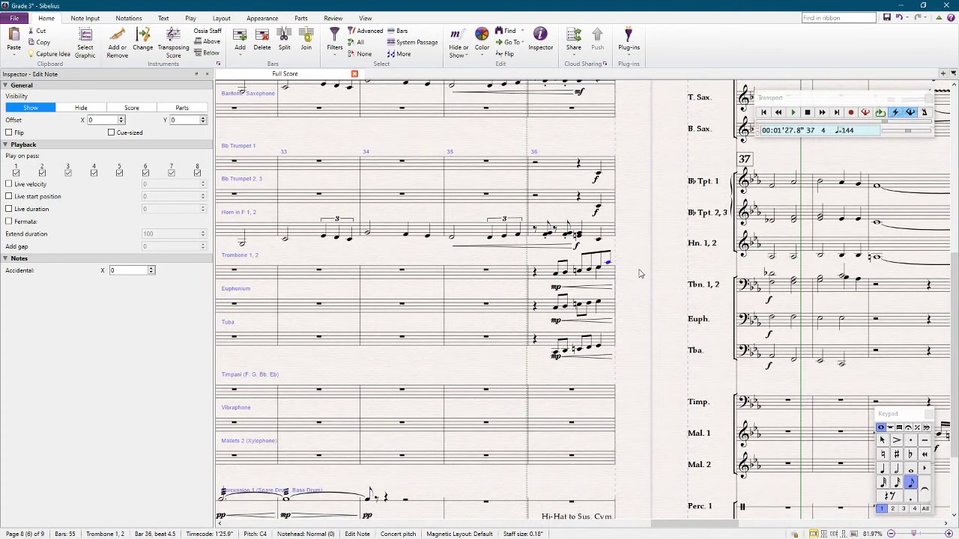
{"action": "key", "text": "Escape"}
{"action": "key", "text": "space"}
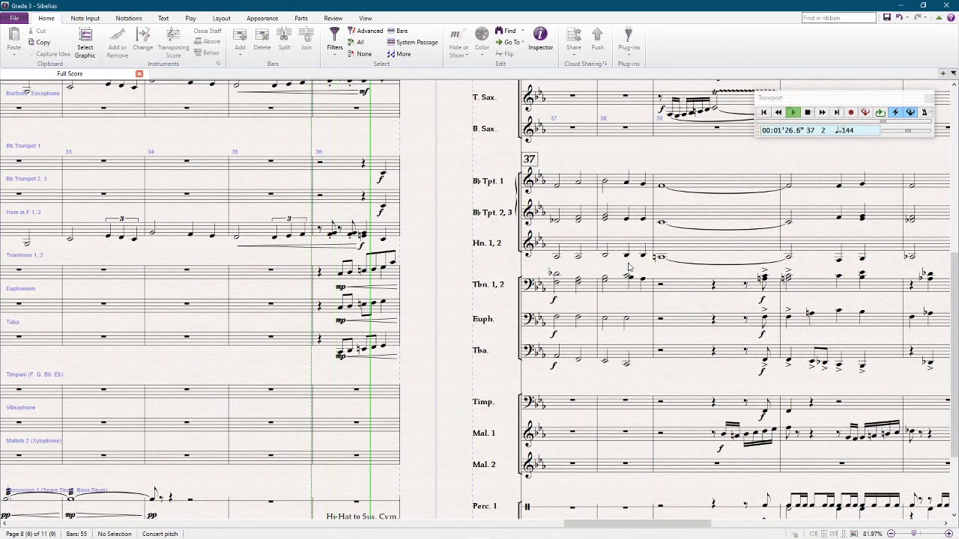
{"action": "key", "text": "space"}
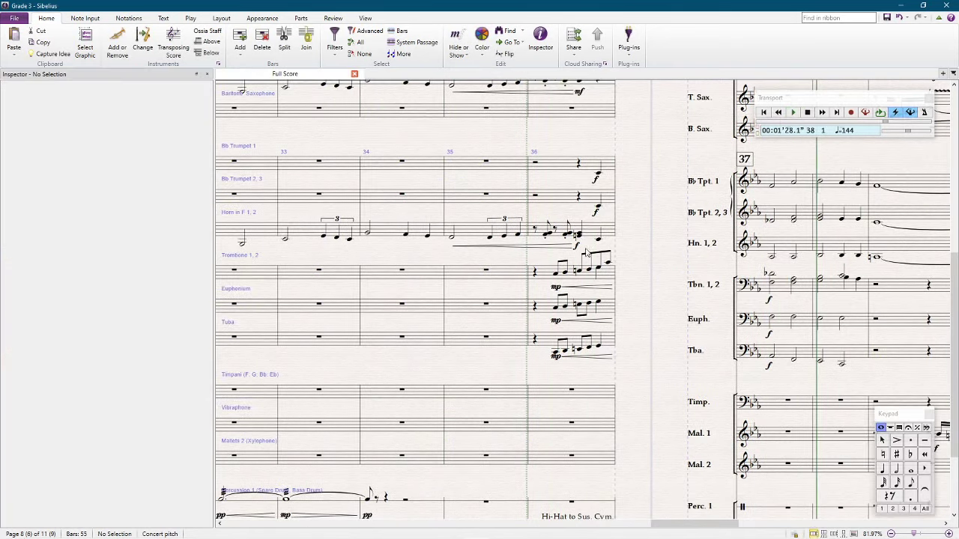
Step: Select bar 36 from trumpet 1 down to the trombones and play twice from there into bar 38
{"action": "left_click", "coordinate": [608, 275]}
{"action": "left_click", "coordinate": [552, 165], "text": "shift"}
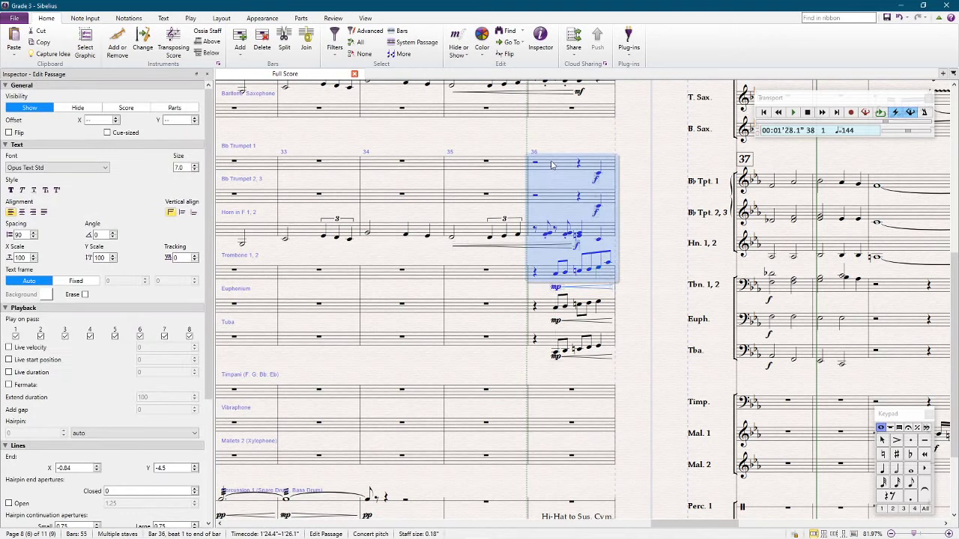
{"action": "key", "text": "alt+n"}
{"action": "key", "text": "alt+h"}
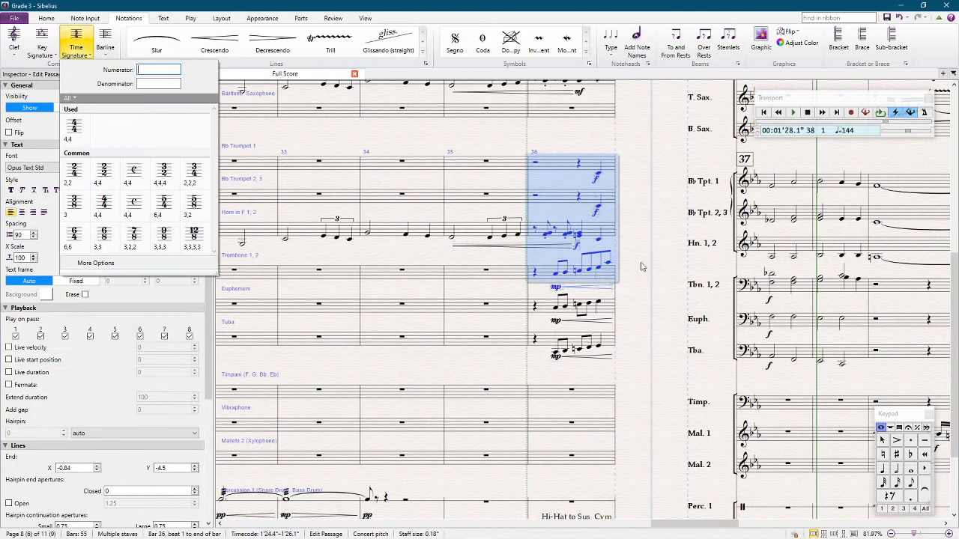
{"action": "left_click_drag", "start_coordinate": [643, 236], "coordinate": [504, 232]}
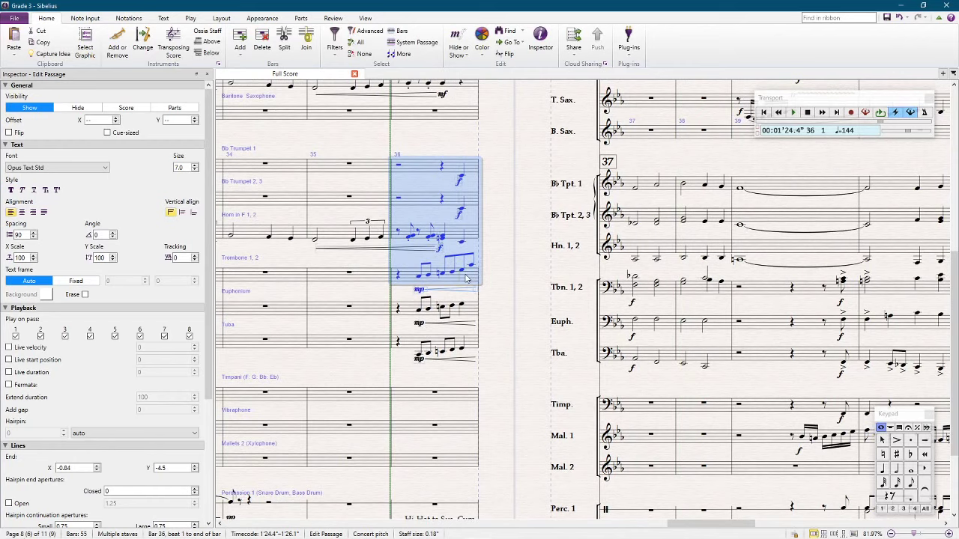
{"action": "key", "text": "space"}
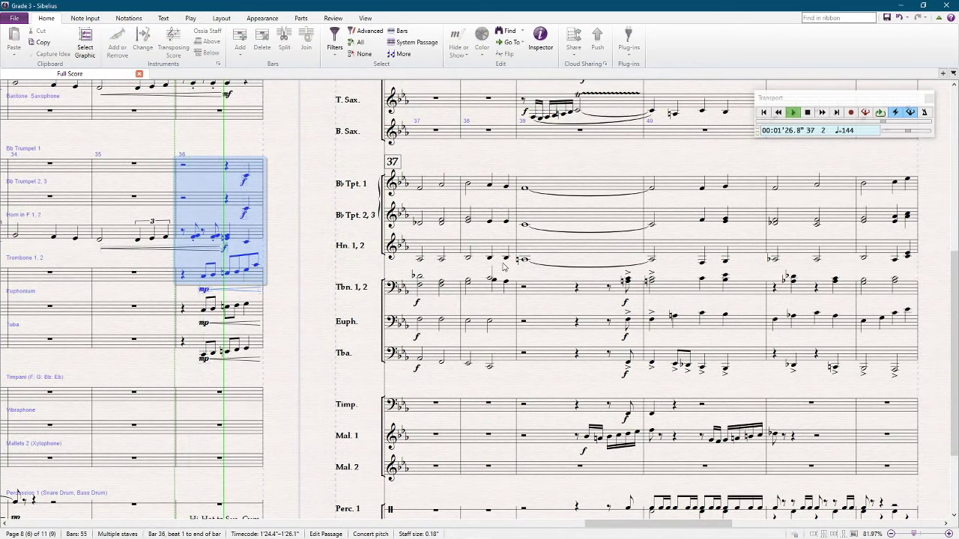
{"action": "key", "text": "space"}
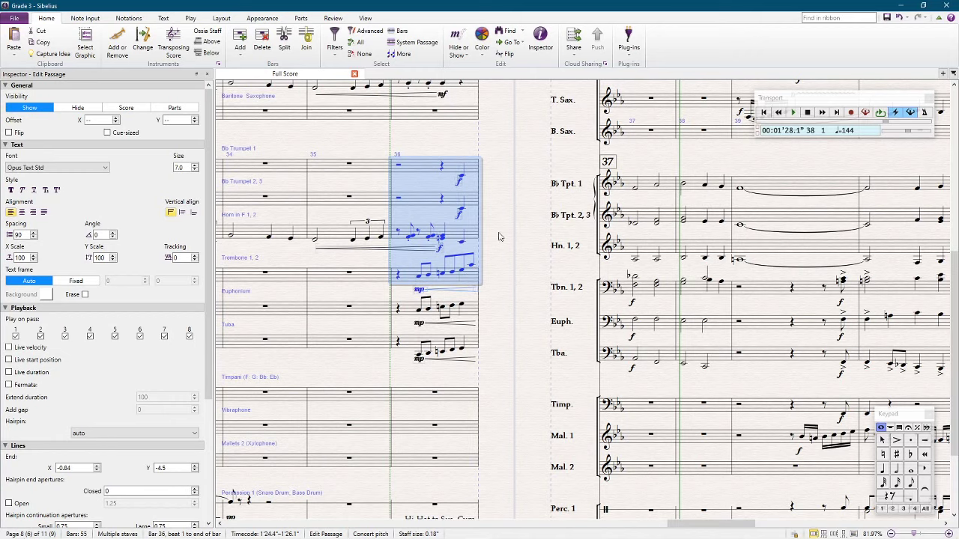
{"action": "key", "text": "space"}
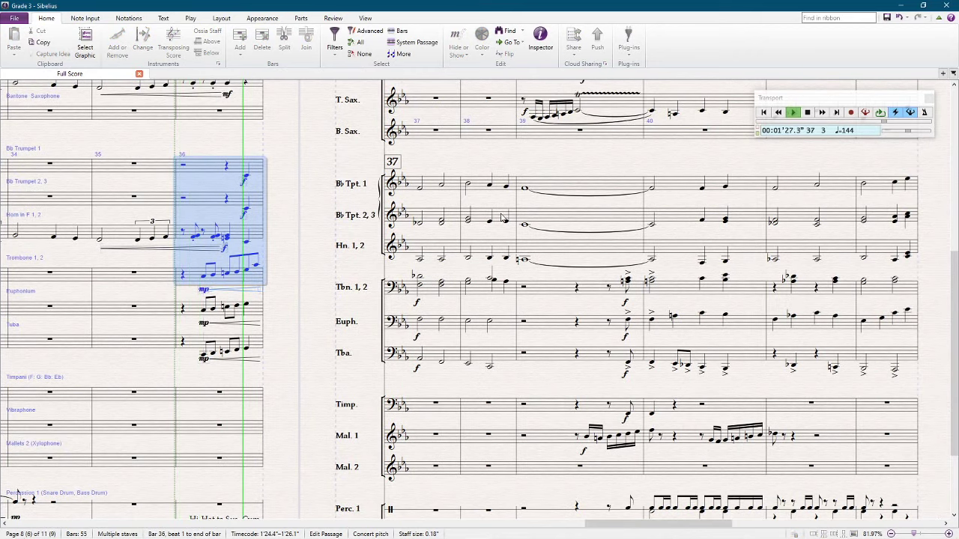
{"action": "key", "text": "space"}
{"action": "left_click", "coordinate": [418, 291]}
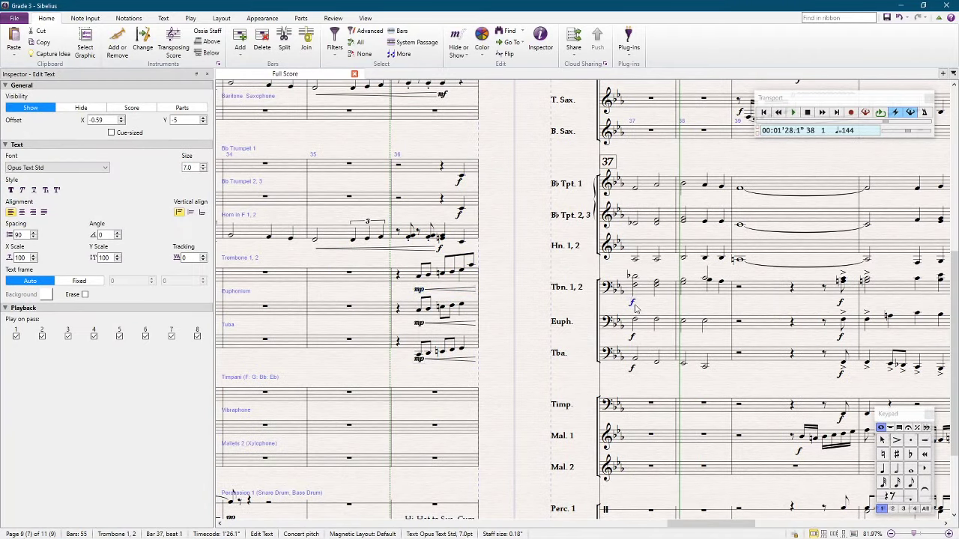
{"action": "left_click", "coordinate": [515, 303]}
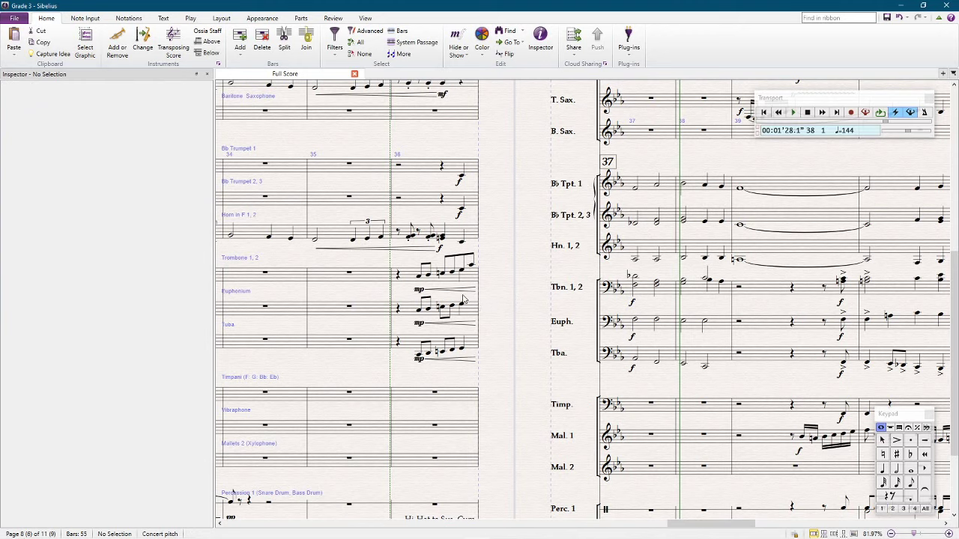
Step: Check the horns' beat 4 note in bar 36 at transposing pitch and return to concert pitch
{"action": "left_click", "coordinate": [463, 246]}
{"action": "left_click", "coordinate": [166, 45]}
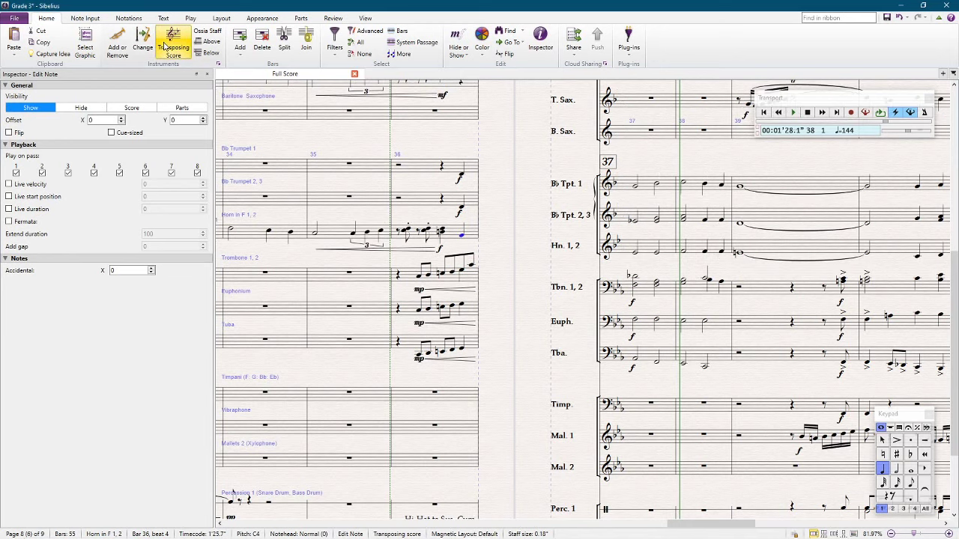
{"action": "left_click", "coordinate": [166, 45]}
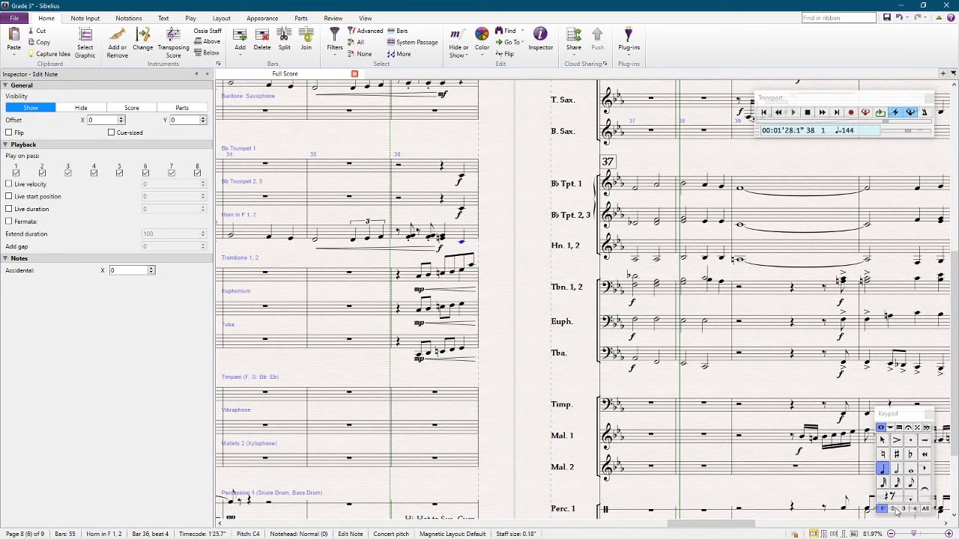
Step: Put the horns' beat 4 quarter note in bar 36 in voice 2, add voice 1 eighth notes G4 and C4, and save
{"action": "left_click", "coordinate": [491, 233]}
{"action": "key", "text": "Escape"}
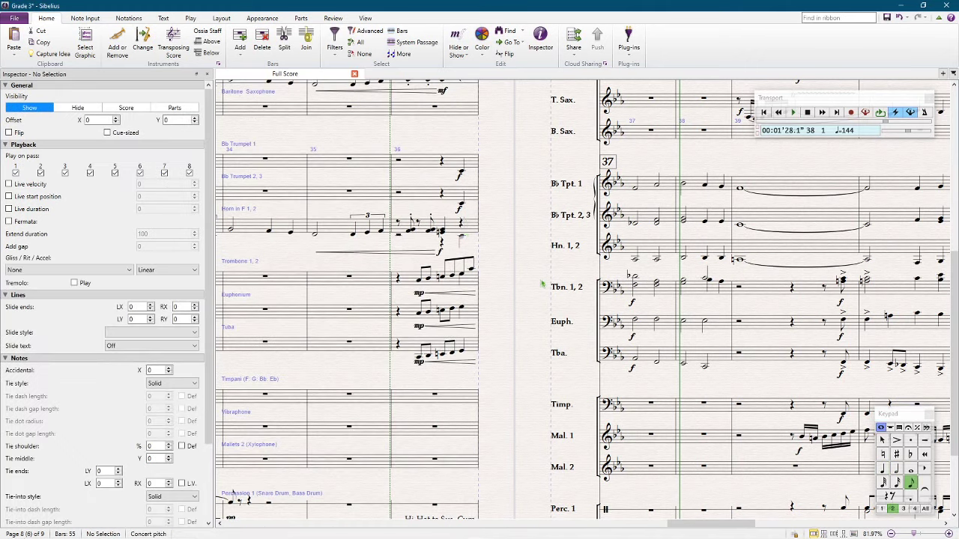
{"action": "left_click", "coordinate": [881, 508]}
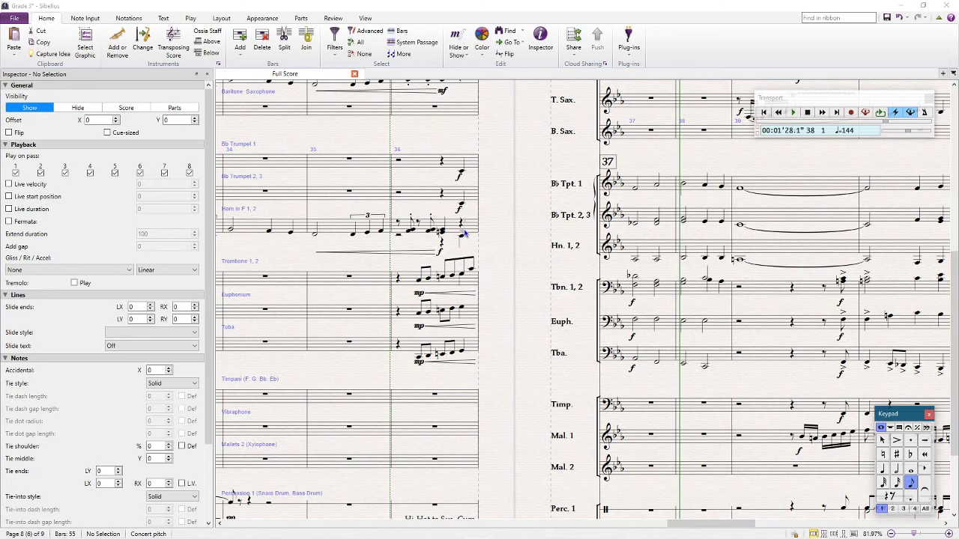
{"action": "left_click", "coordinate": [464, 234]}
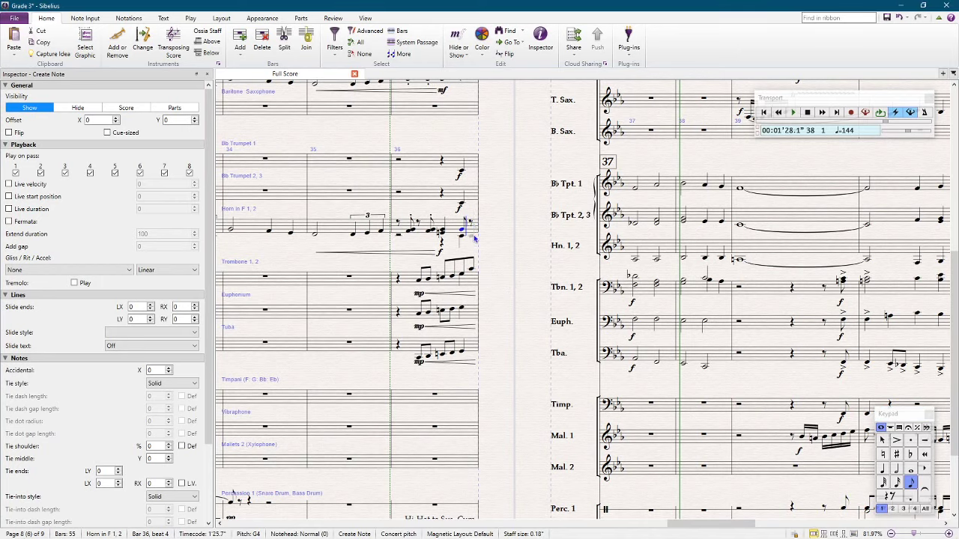
{"action": "left_click", "coordinate": [469, 236]}
{"action": "key", "text": "ctrl+s"}
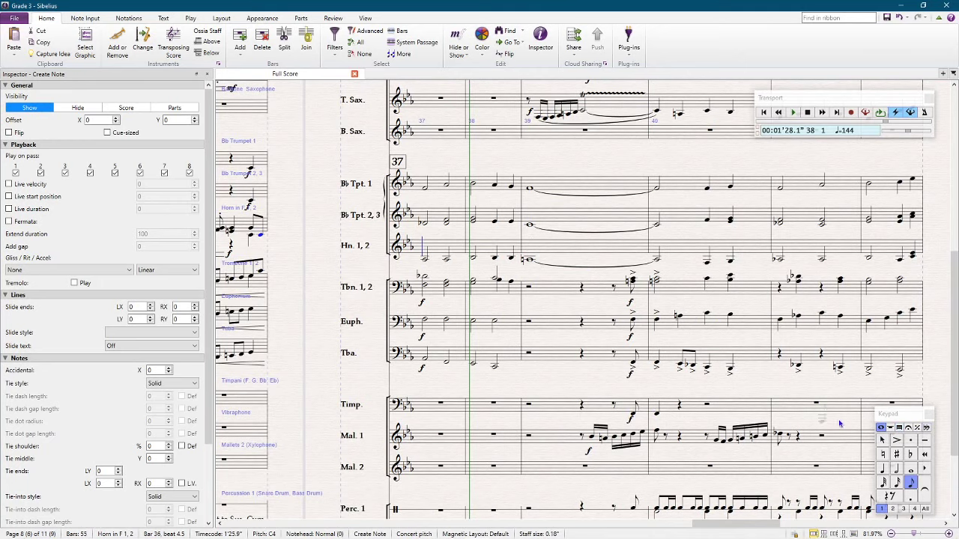
Step: Delete the leftover voice 2 rests from the horns' bar 36 and clear the selection
{"action": "left_click", "coordinate": [888, 443]}
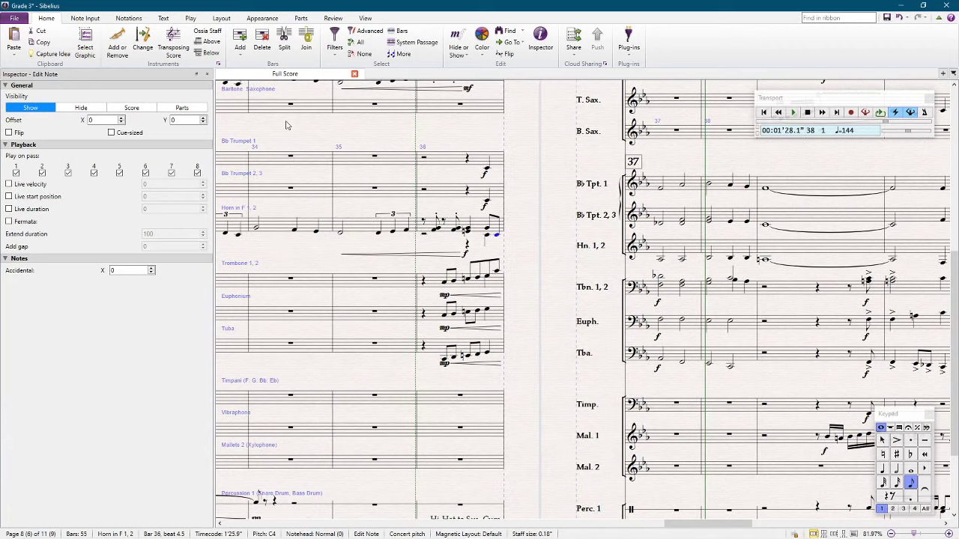
{"action": "key", "text": "Delete"}
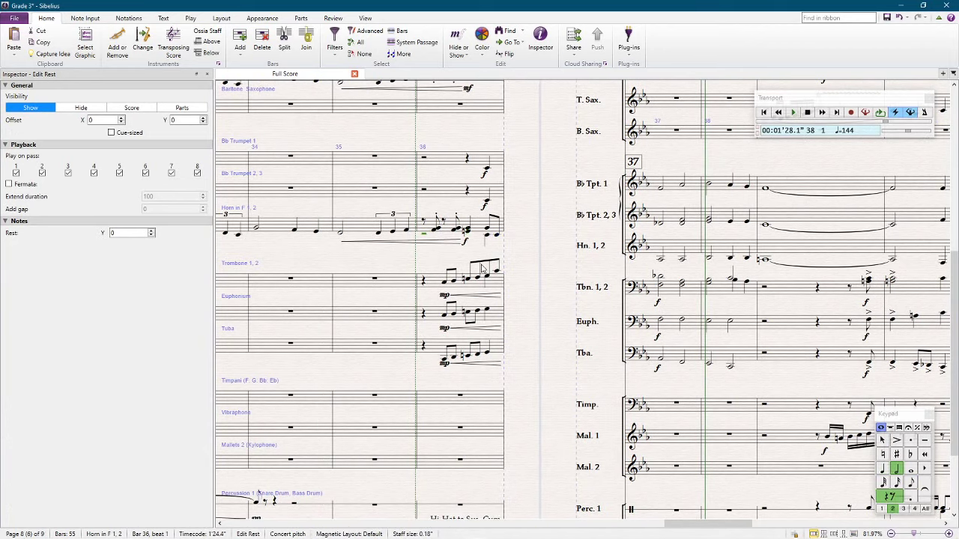
{"action": "left_click", "coordinate": [533, 258]}
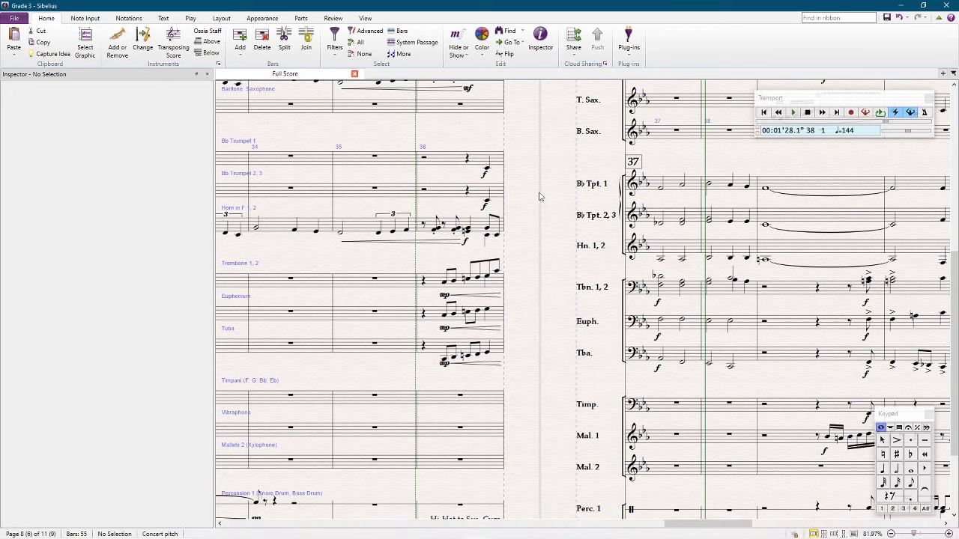
Step: Set the playback position to bar 36 at trumpet 1 and display the full score at transposing pitch
{"action": "left_click", "coordinate": [439, 163]}
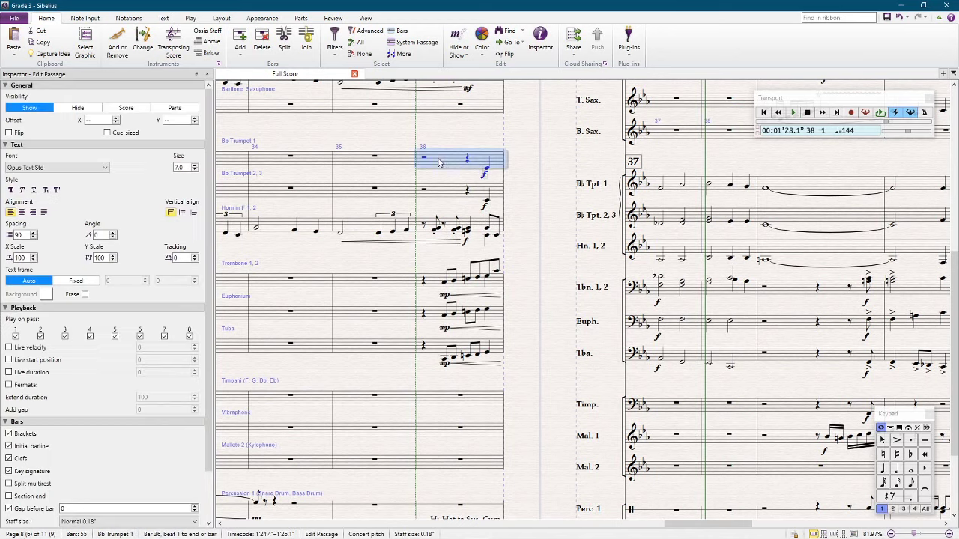
{"action": "left_click", "coordinate": [539, 153]}
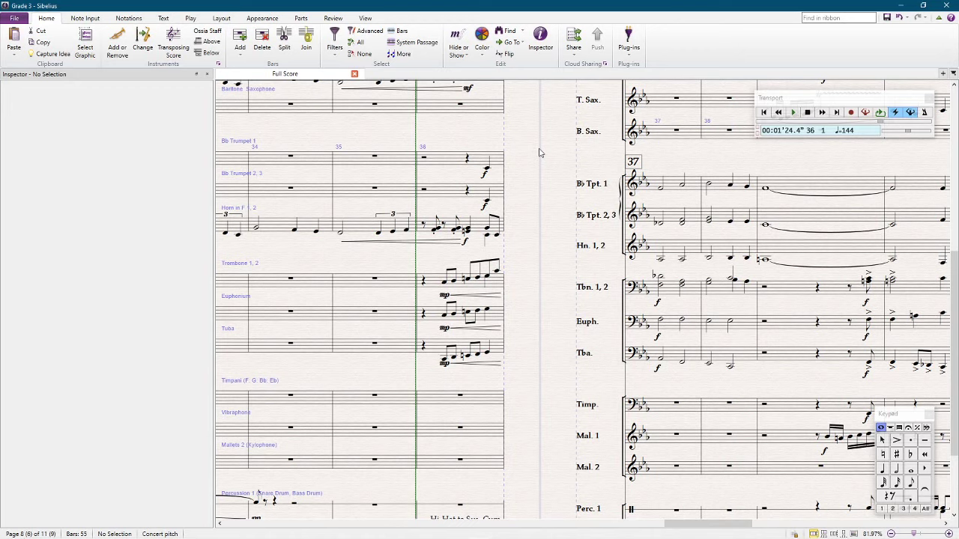
{"action": "scroll", "coordinate": [515, 174], "scroll_direction": "down", "scroll_amount": 5}
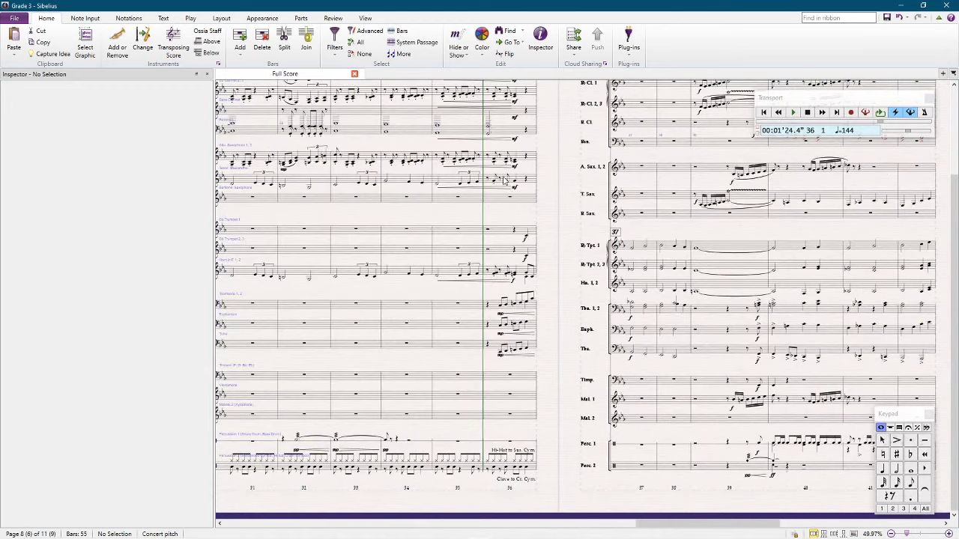
{"action": "left_click", "coordinate": [173, 45]}
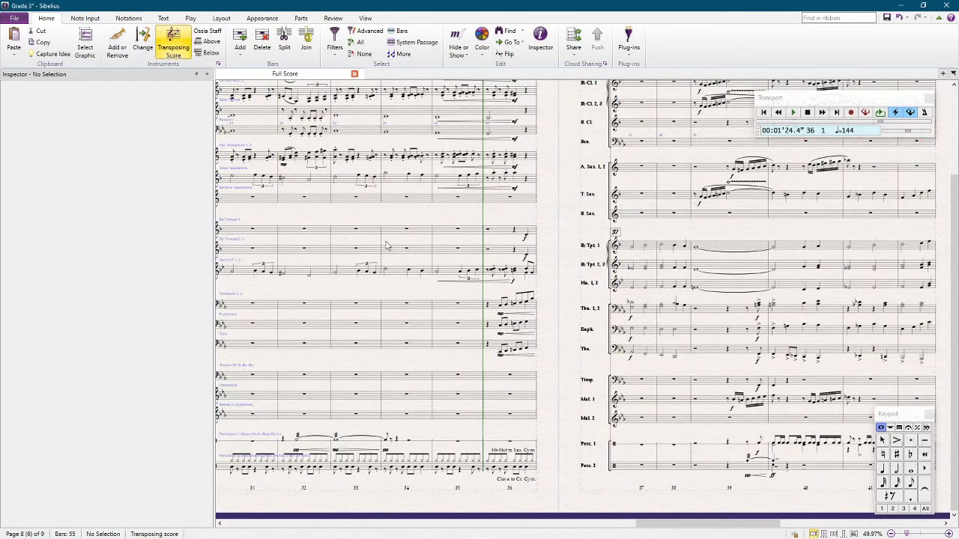
Step: Examine bars 31 to 42 across the full score, including the horns in bars 35 and 36, for missing parts
{"action": "scroll", "coordinate": [401, 255], "scroll_direction": "up", "scroll_amount": 2}
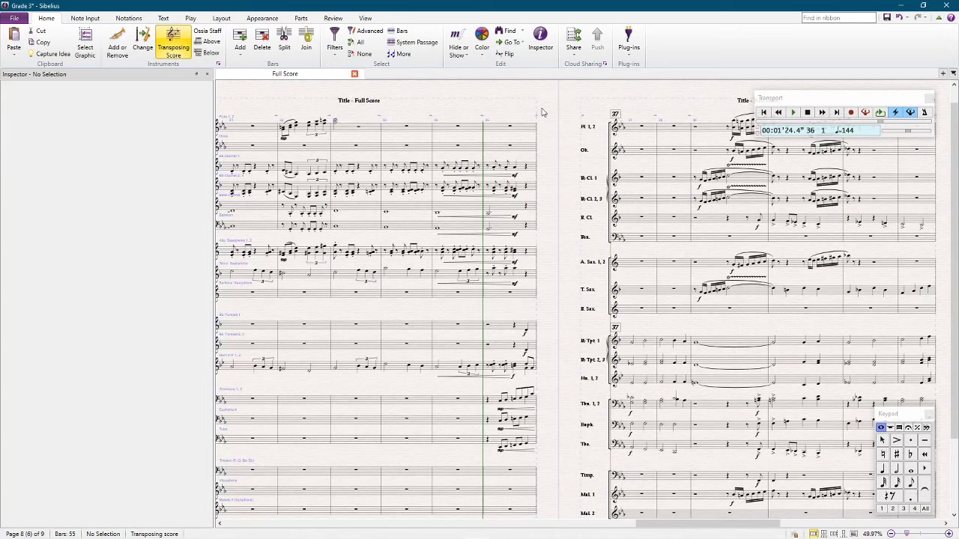
{"action": "left_click_drag", "start_coordinate": [564, 146], "coordinate": [526, 142]}
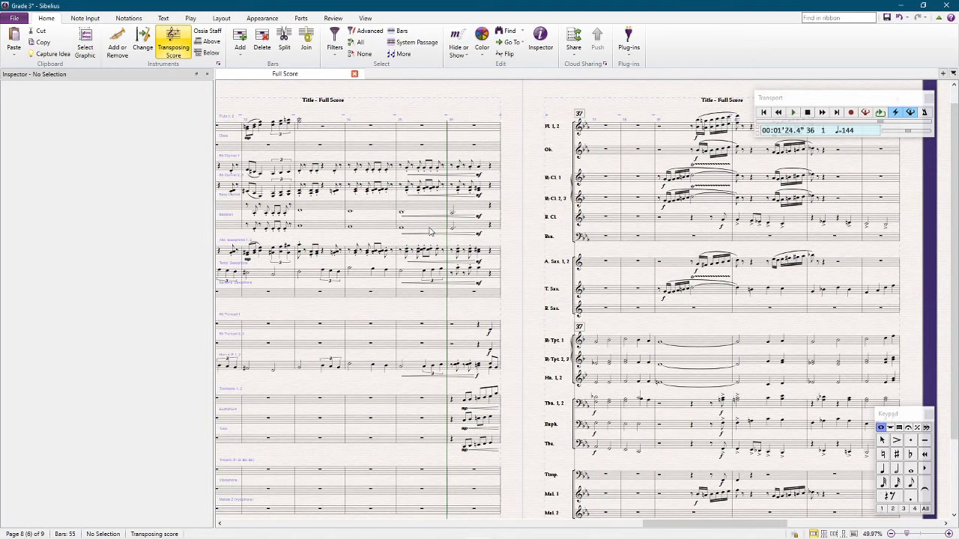
{"action": "left_click", "coordinate": [238, 133]}
{"action": "scroll", "coordinate": [846, 431], "scroll_direction": "down", "scroll_amount": 3}
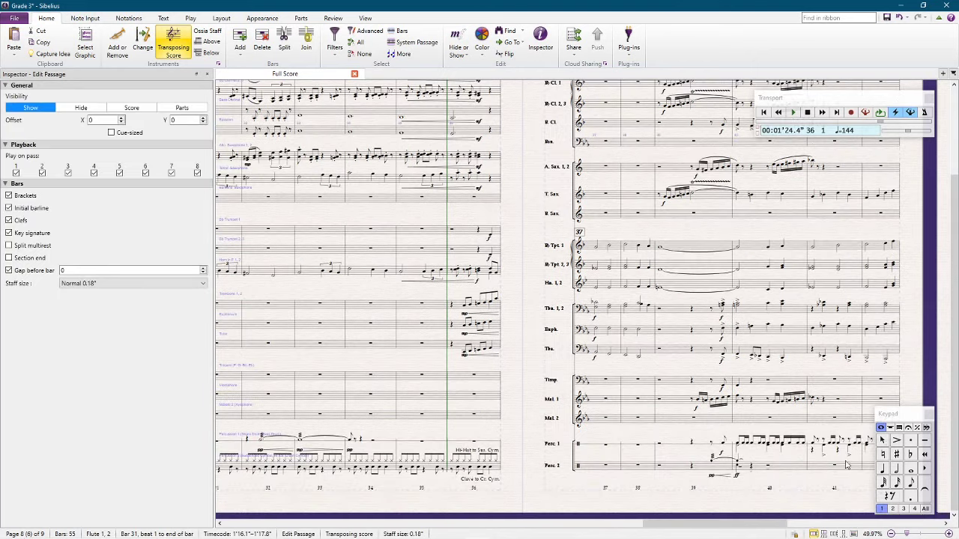
{"action": "left_click", "coordinate": [866, 469], "text": "shift"}
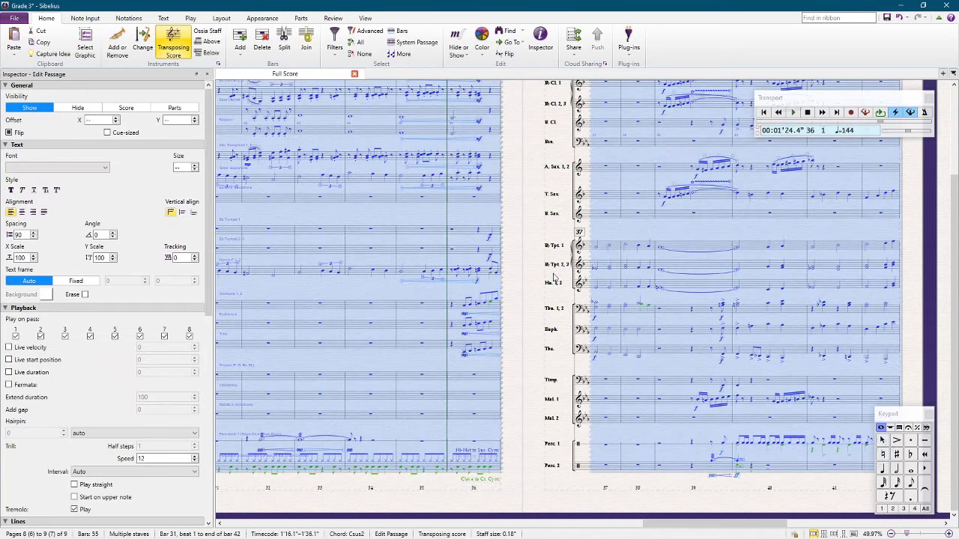
{"action": "key", "text": "Escape"}
{"action": "left_click", "coordinate": [397, 232]}
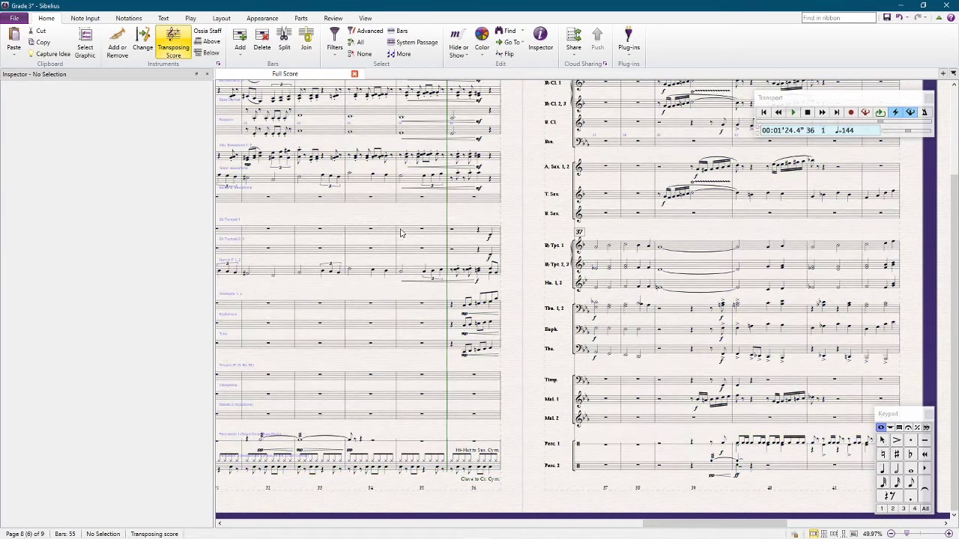
{"action": "left_click", "coordinate": [498, 346], "text": "shift"}
{"action": "key", "text": "Escape"}
{"action": "left_click", "coordinate": [410, 274]}
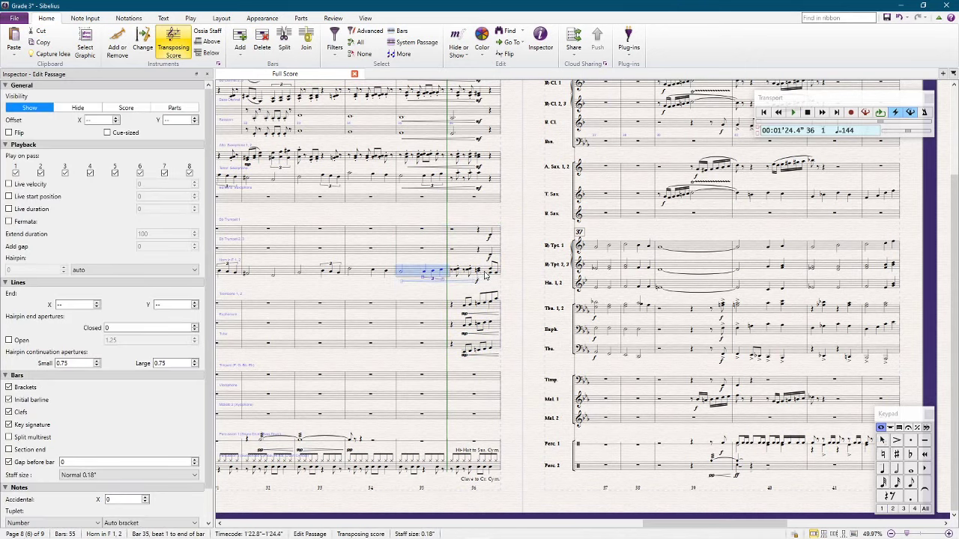
{"action": "left_click", "coordinate": [487, 274], "text": "shift"}
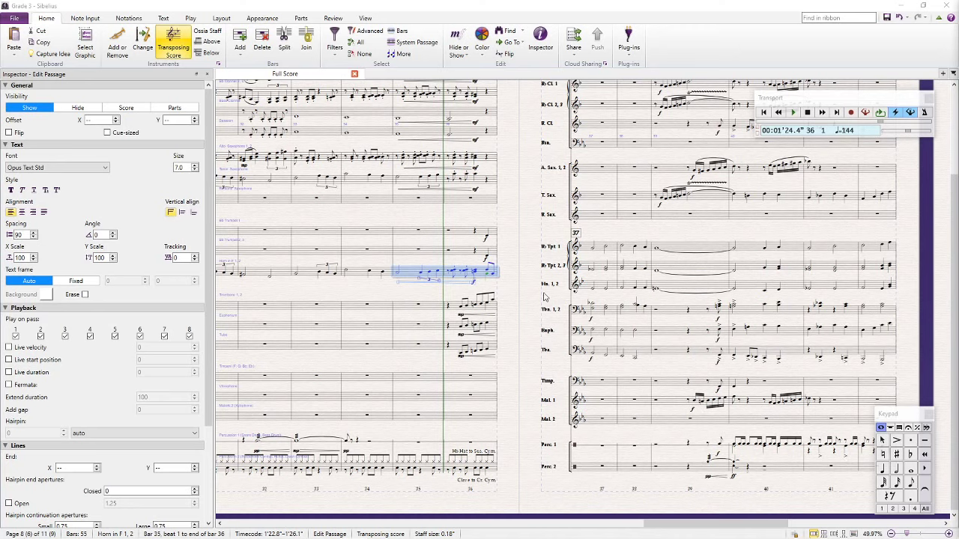
{"action": "left_click", "coordinate": [517, 290]}
Step: Copy the euphonium's music from bars 36 to 38 into the baritone saxophone staff
{"action": "left_click", "coordinate": [458, 309]}
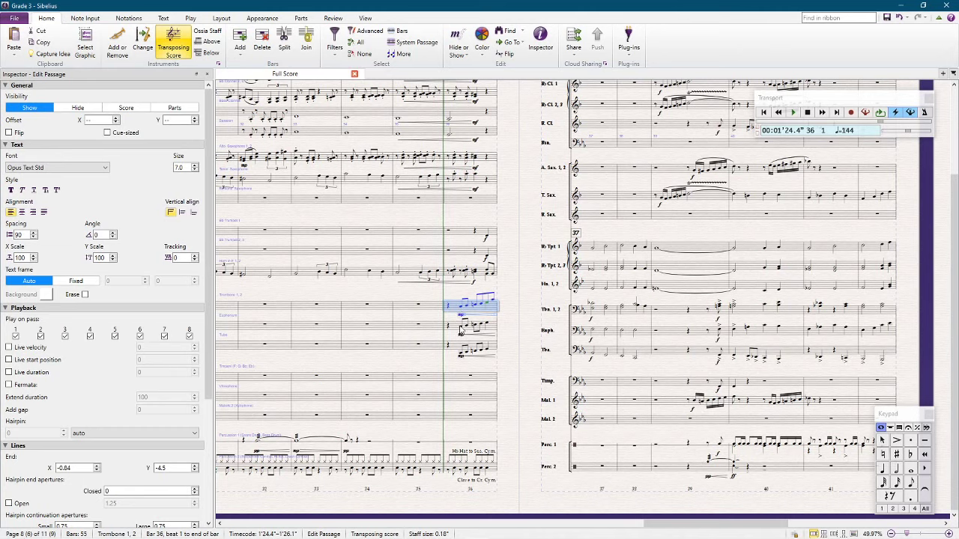
{"action": "left_click", "coordinate": [455, 328]}
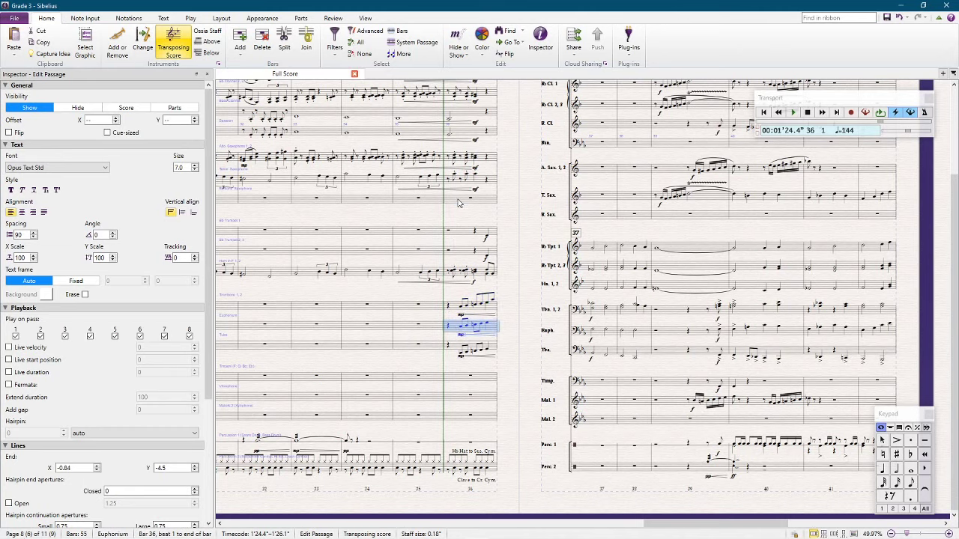
{"action": "left_click", "coordinate": [459, 198], "text": "alt"}
{"action": "left_click", "coordinate": [597, 335]}
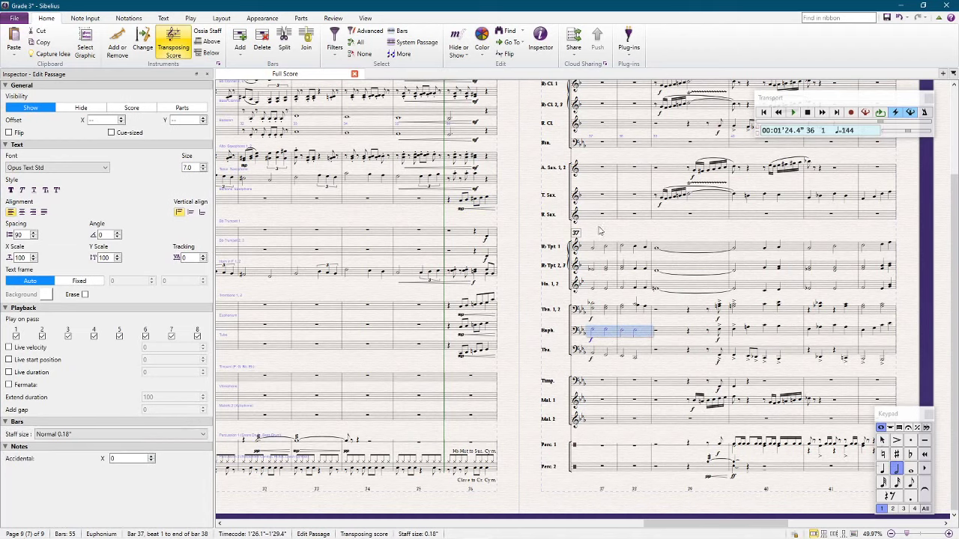
{"action": "left_click", "coordinate": [597, 216], "text": "alt"}
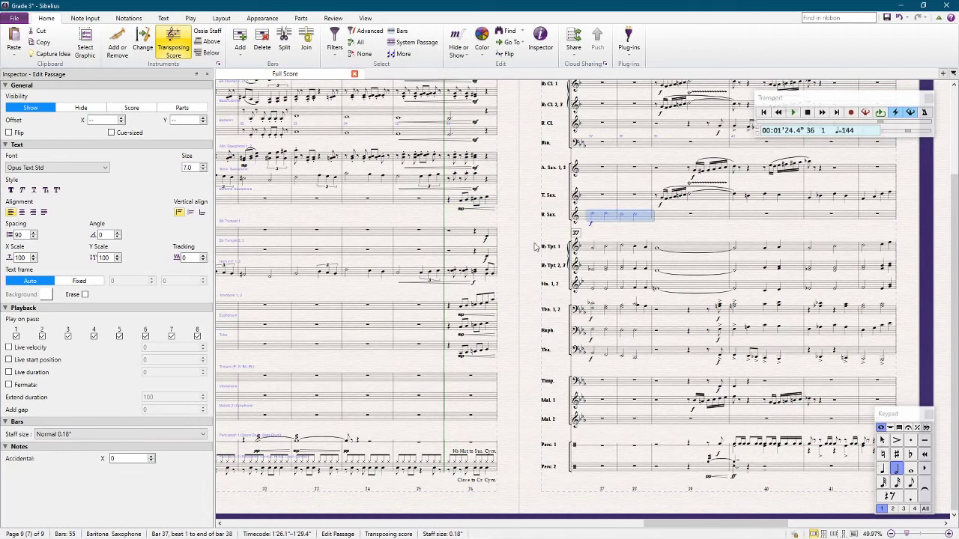
Step: Shorten the bass clarinet's beat 1 note in bar 36 to a quarter note and try copying the tuba's bar 36 after it
{"action": "scroll", "coordinate": [536, 247], "scroll_direction": "up", "scroll_amount": 1}
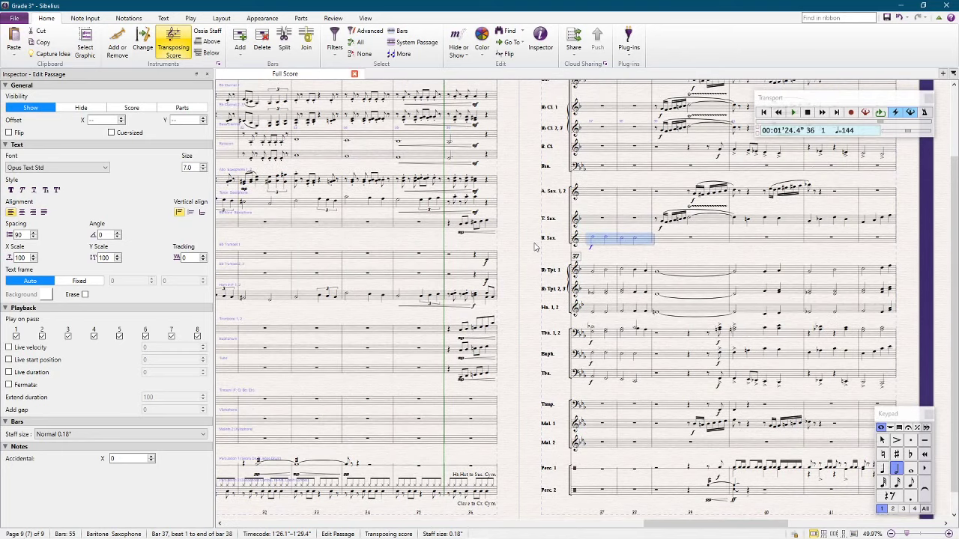
{"action": "left_click", "coordinate": [457, 372]}
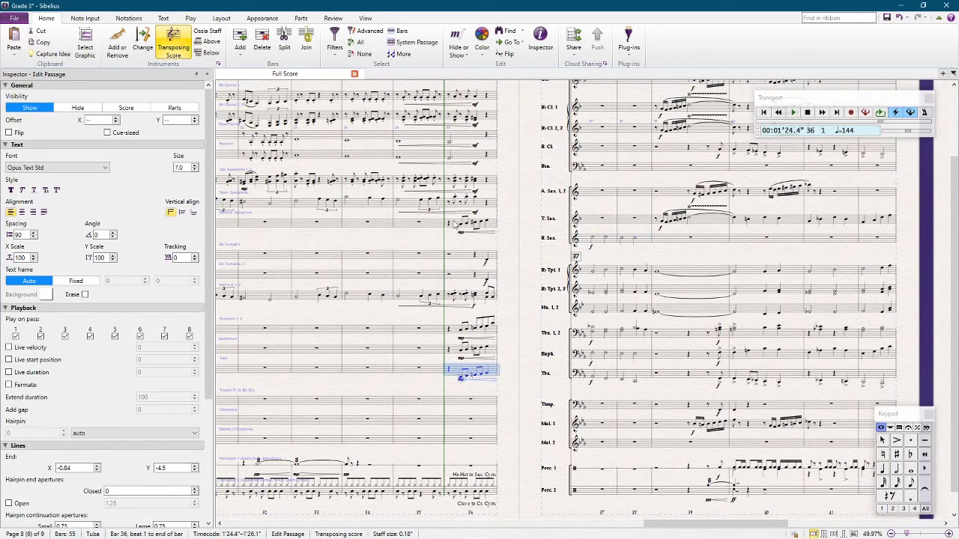
{"action": "left_click", "coordinate": [450, 142]}
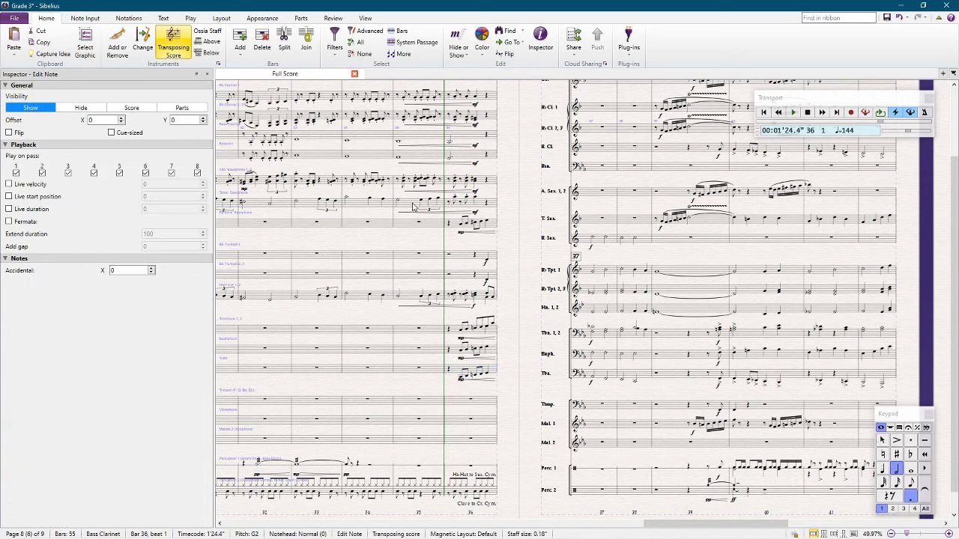
{"action": "key", "text": "shift+Right"}
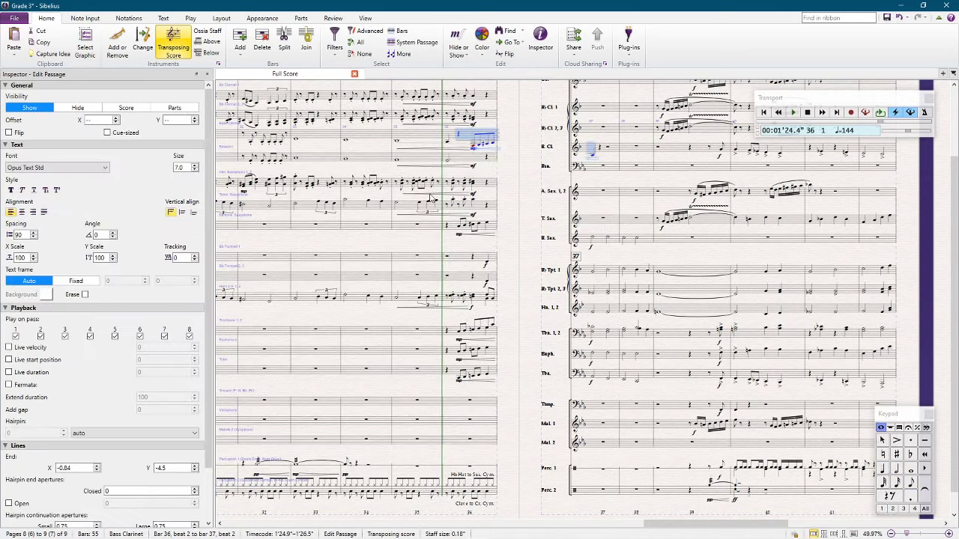
{"action": "key", "text": "Delete"}
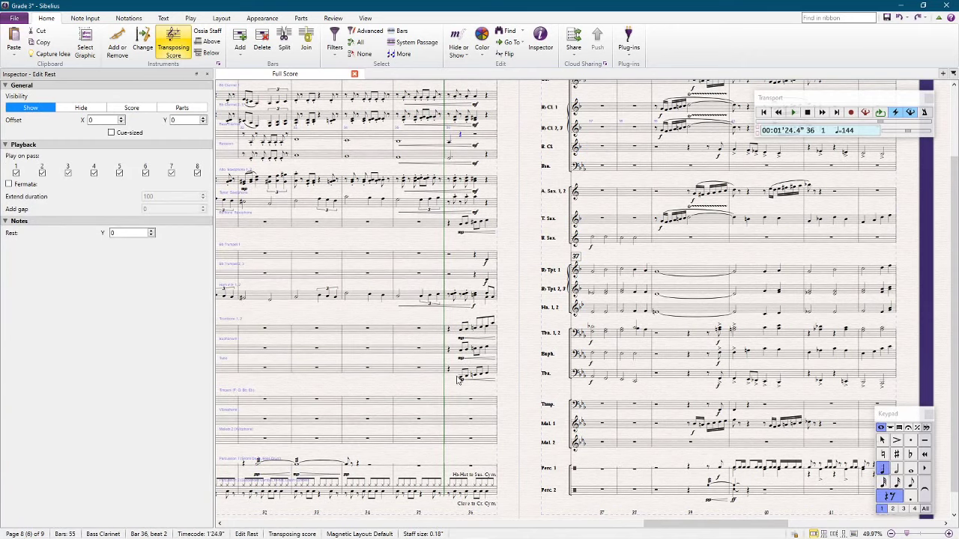
{"action": "key", "text": "Escape"}
Step: Copy the tuba's bar 36 notes from beat 2 onward into the bass clarinet and transpose them up an octave
{"action": "left_click", "coordinate": [486, 375]}
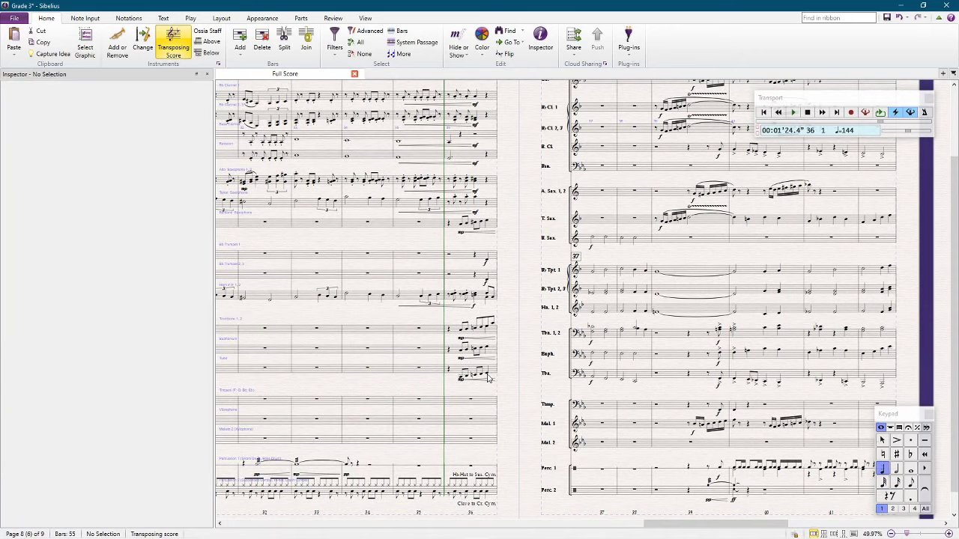
{"action": "left_click", "coordinate": [462, 379]}
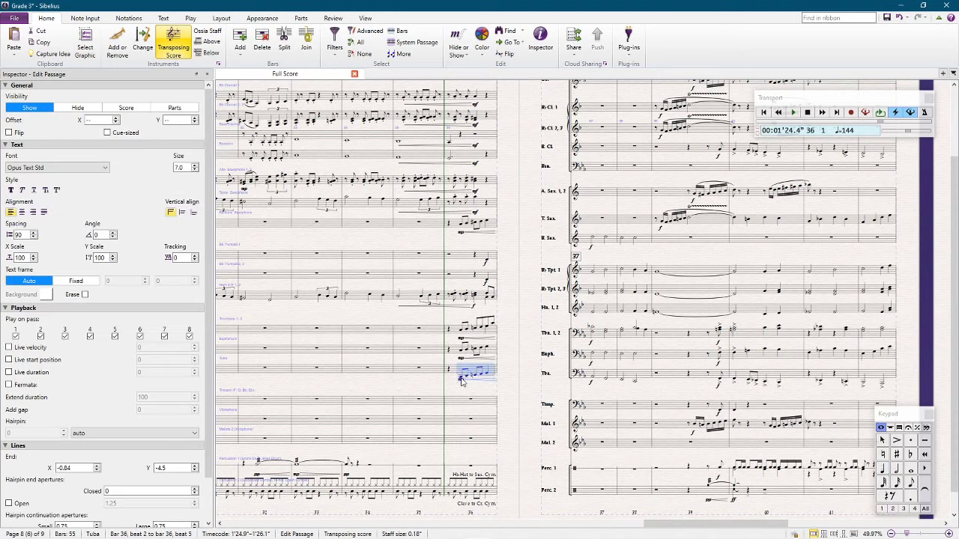
{"action": "left_click", "coordinate": [462, 143], "text": "alt"}
{"action": "scroll", "coordinate": [442, 194], "scroll_direction": "up", "scroll_amount": 3}
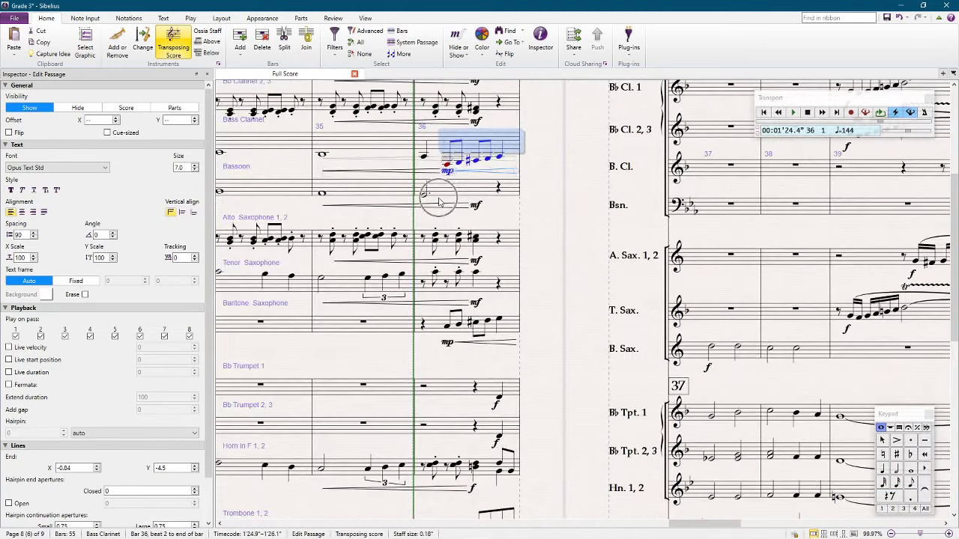
{"action": "key", "text": "shift+t"}
{"action": "key", "text": "Return"}
Step: Delete the copied mp dynamic and the hairpins from the bass clarinet in bars 35 and 36
{"action": "left_click", "coordinate": [448, 167]}
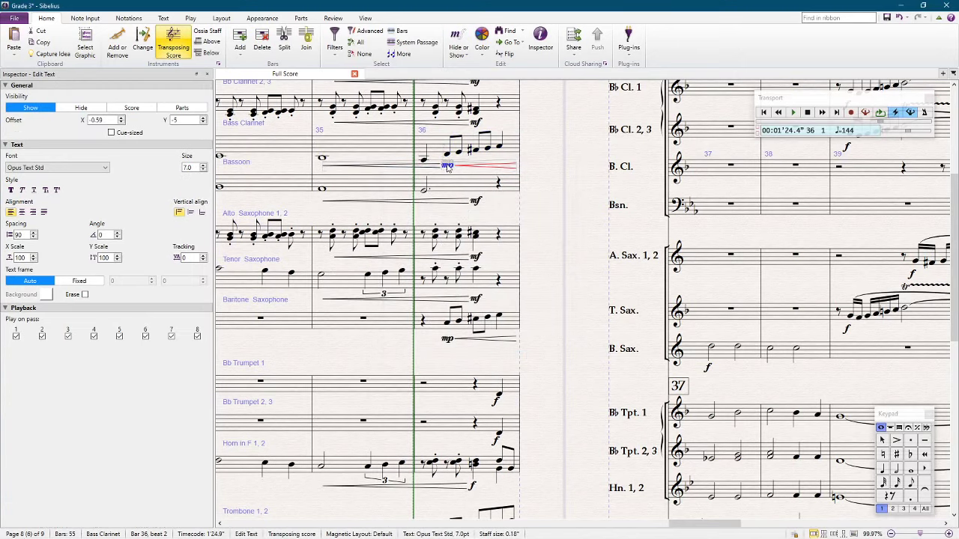
{"action": "key", "text": "Delete"}
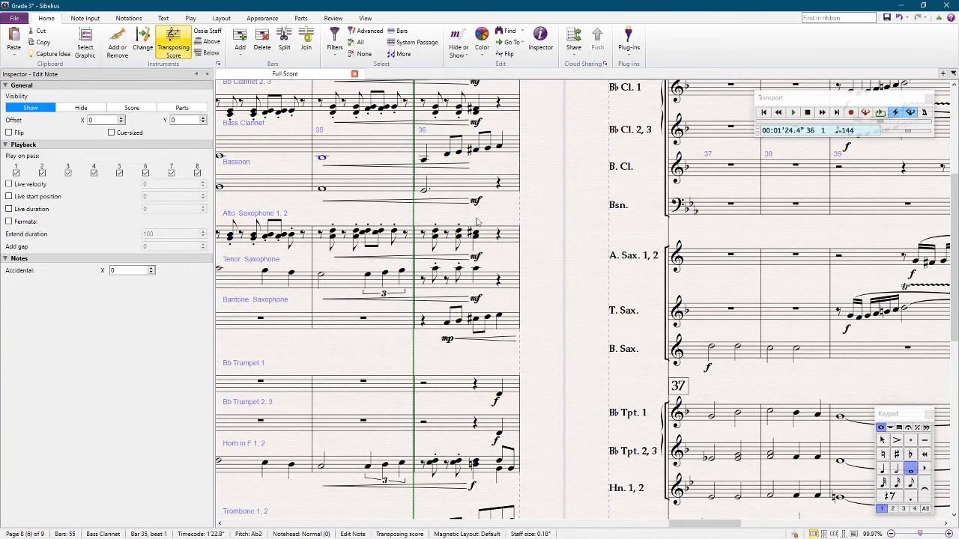
{"action": "scroll", "coordinate": [481, 210], "scroll_direction": "down", "scroll_amount": 2}
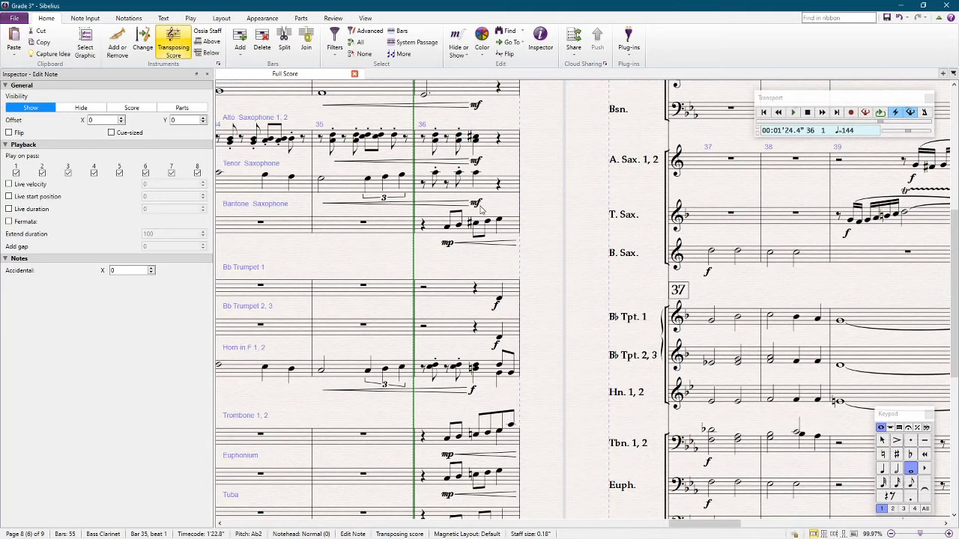
{"action": "scroll", "coordinate": [481, 210], "scroll_direction": "down", "scroll_amount": 2}
{"action": "scroll", "coordinate": [481, 211], "scroll_direction": "up", "scroll_amount": 1}
{"action": "scroll", "coordinate": [481, 210], "scroll_direction": "up", "scroll_amount": 1}
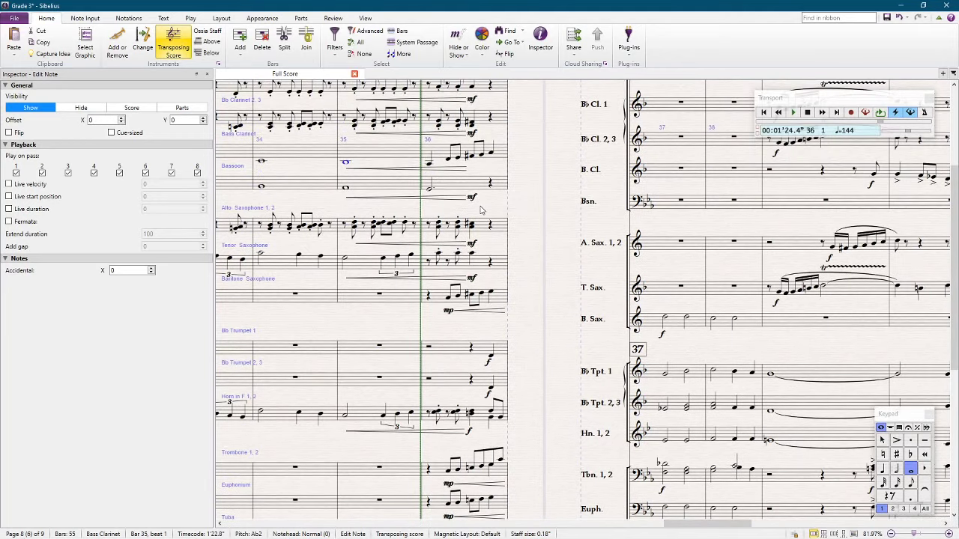
{"action": "left_click", "coordinate": [454, 171]}
{"action": "key", "text": "Delete"}
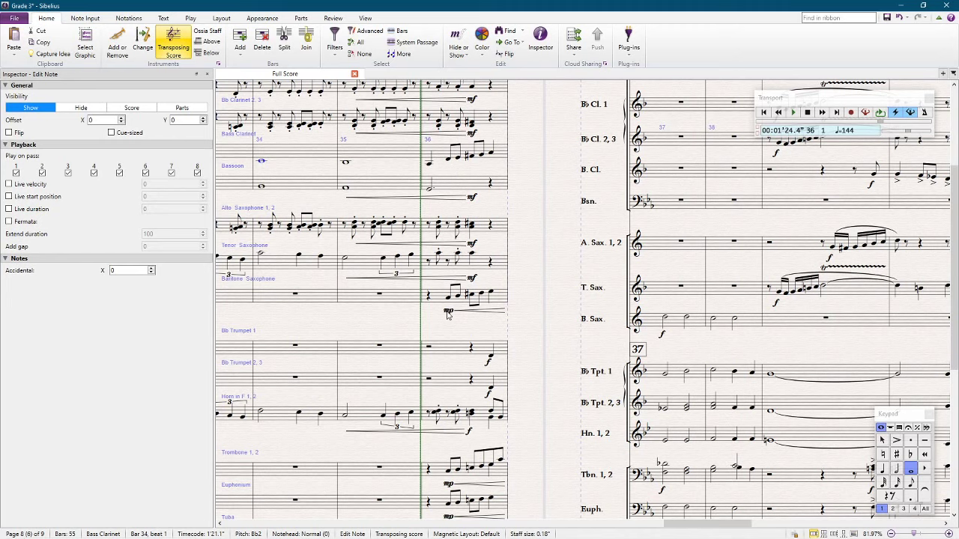
Step: Add a single crescendo hairpin across bars 35 and 36 of the bass clarinet and clear the selection
{"action": "left_click", "coordinate": [388, 152]}
{"action": "left_click", "coordinate": [451, 160], "text": "shift"}
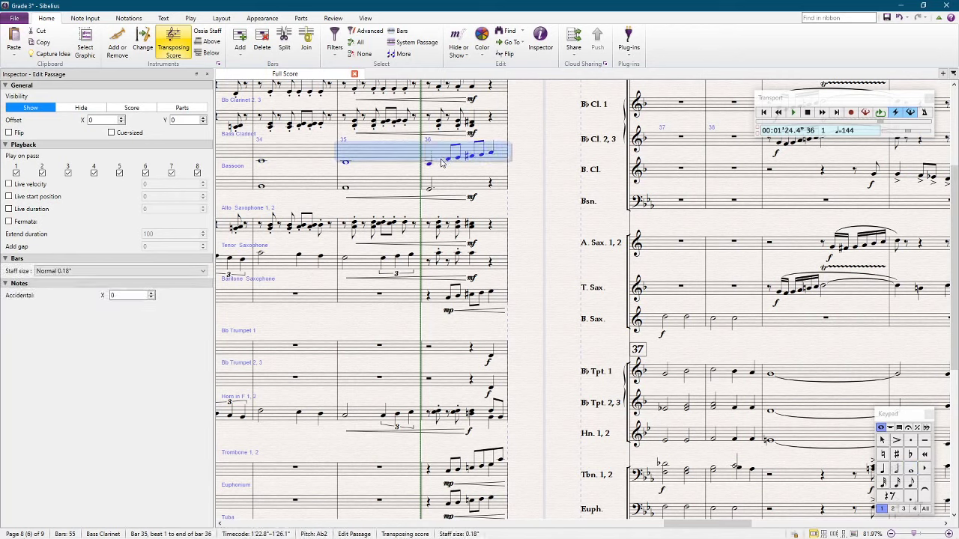
{"action": "key", "text": "Escape"}
Step: Copy the tuba's bars 37 and 38 into the bass clarinet and raise the final half note an octave
{"action": "scroll", "coordinate": [562, 208], "scroll_direction": "down", "scroll_amount": 3}
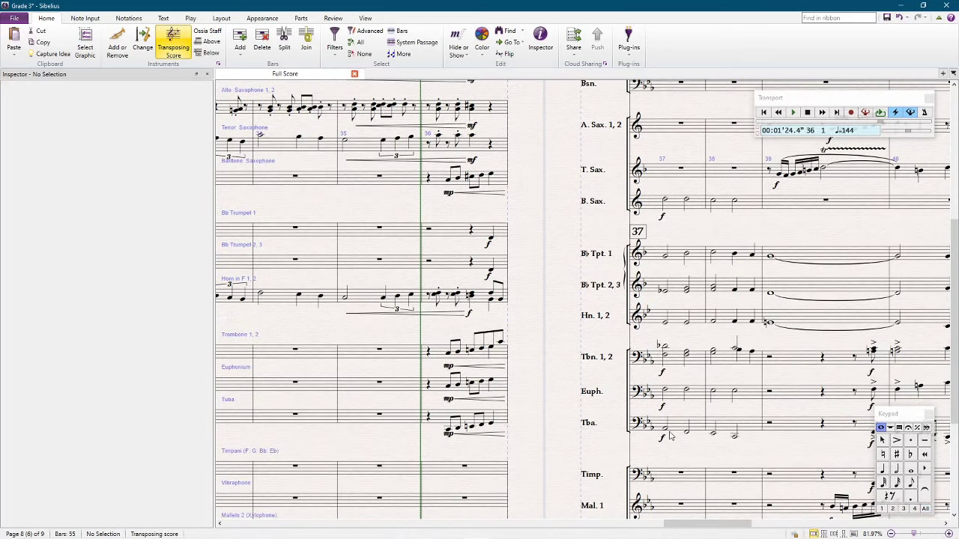
{"action": "left_click", "coordinate": [680, 425]}
{"action": "left_click", "coordinate": [730, 429], "text": "shift"}
{"action": "scroll", "coordinate": [707, 432], "scroll_direction": "up", "scroll_amount": 5}
{"action": "scroll", "coordinate": [708, 431], "scroll_direction": "up", "scroll_amount": 1}
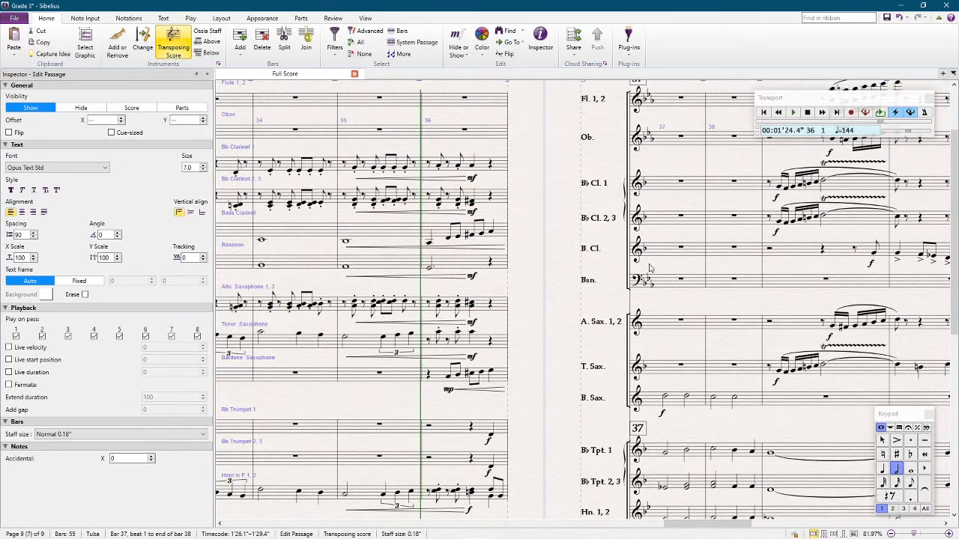
{"action": "left_click", "coordinate": [663, 253]}
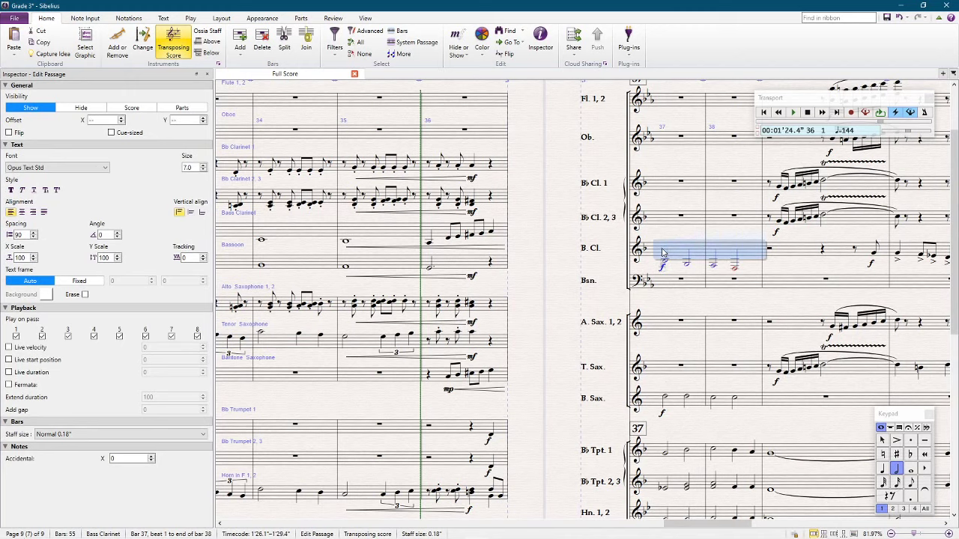
{"action": "left_click", "coordinate": [735, 269]}
{"action": "key", "text": "shift+t"}
{"action": "key", "text": "Return"}
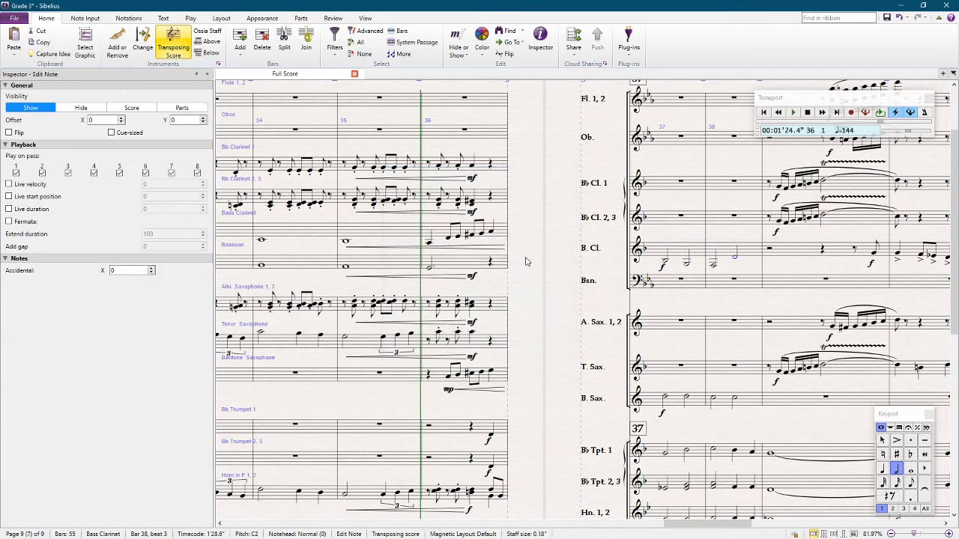
Step: Copy the euphonium's bar 36 notes from beat 2 onward, with their dynamics, into the bassoon staff
{"action": "scroll", "coordinate": [657, 296], "scroll_direction": "down", "scroll_amount": 3}
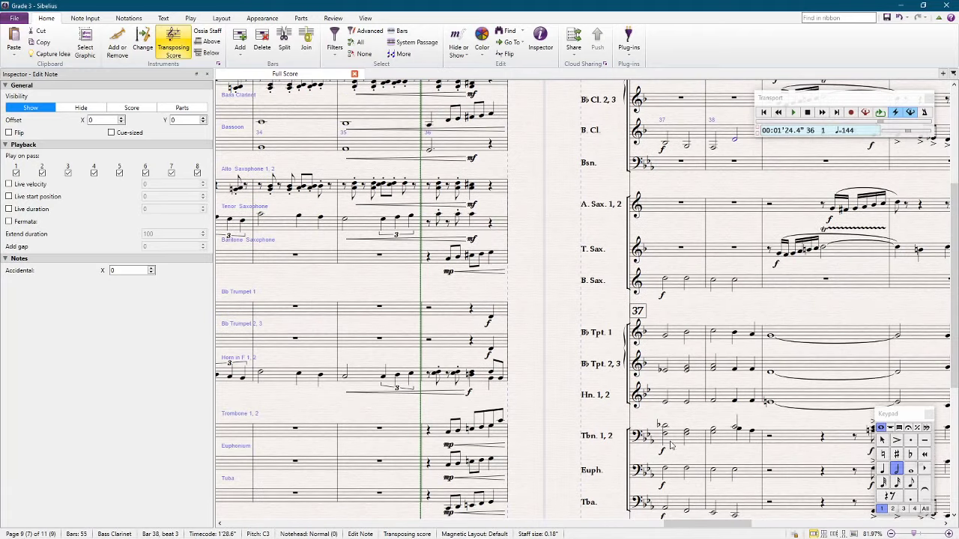
{"action": "left_click", "coordinate": [729, 443]}
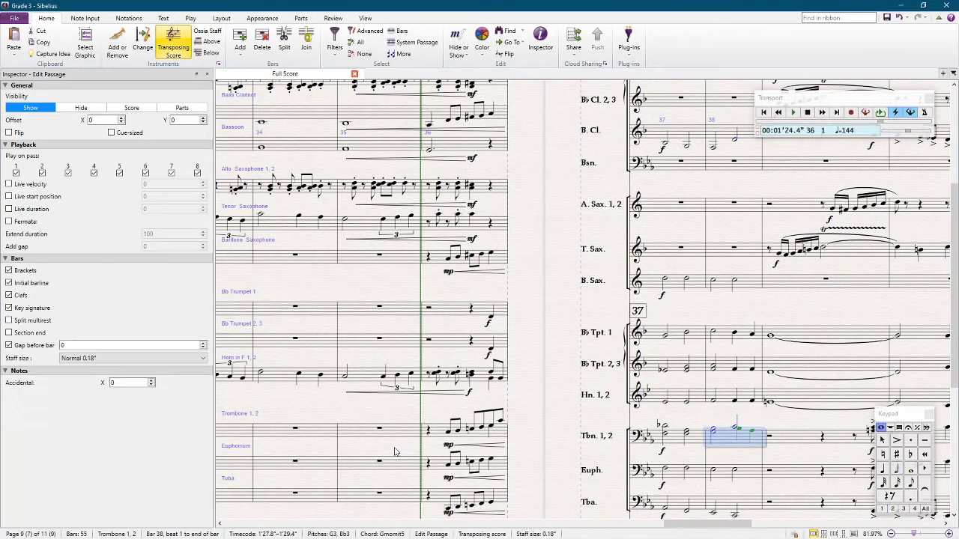
{"action": "left_click", "coordinate": [452, 434], "text": "shift"}
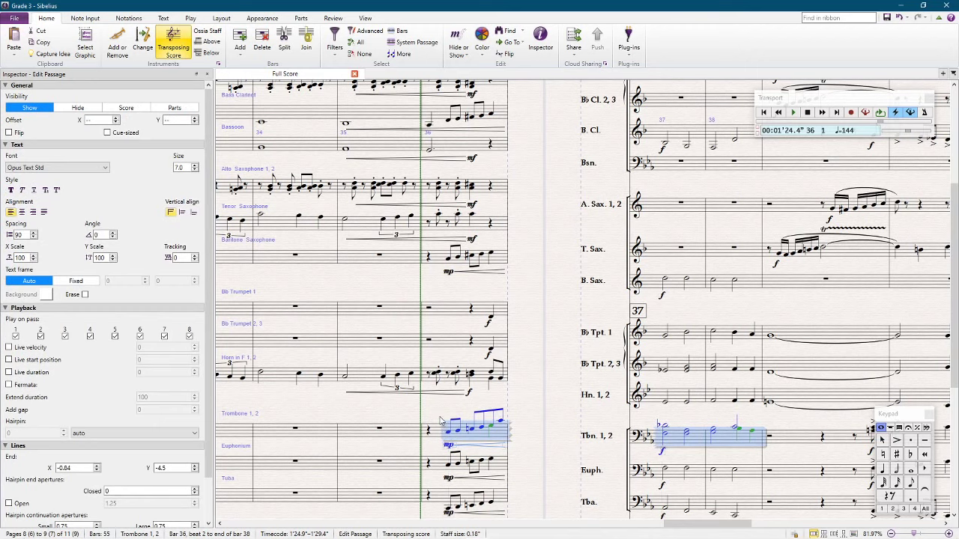
{"action": "left_click", "coordinate": [496, 468]}
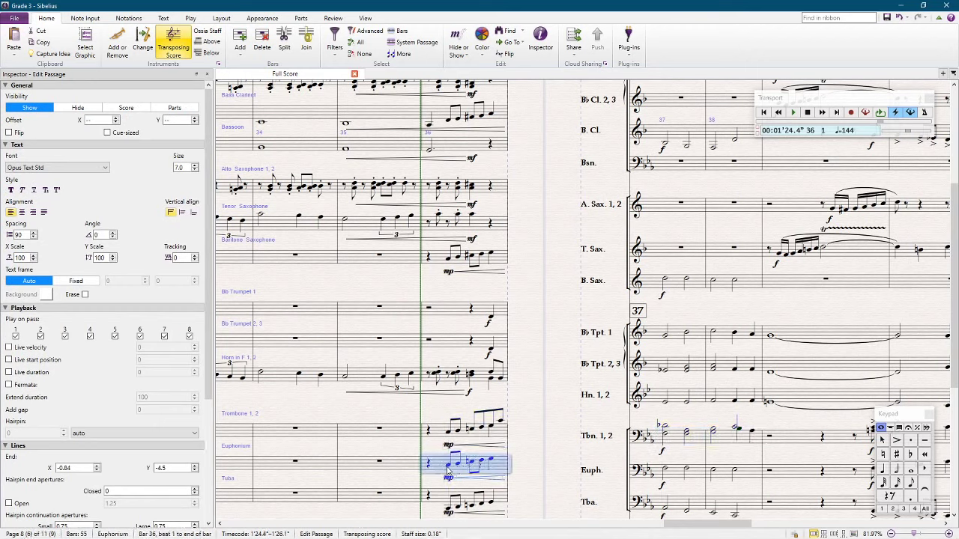
{"action": "left_click", "coordinate": [448, 471], "text": "shift"}
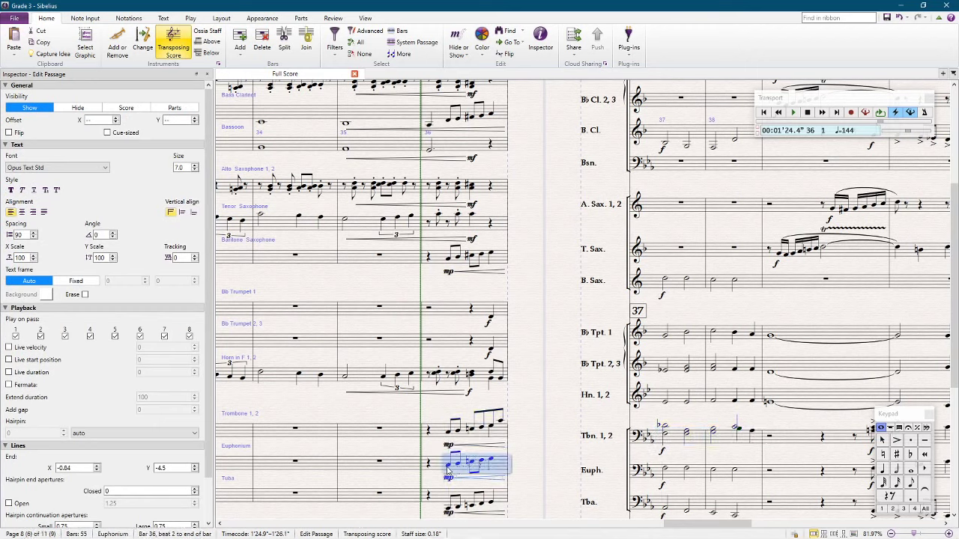
{"action": "left_click", "coordinate": [448, 149], "text": "alt"}
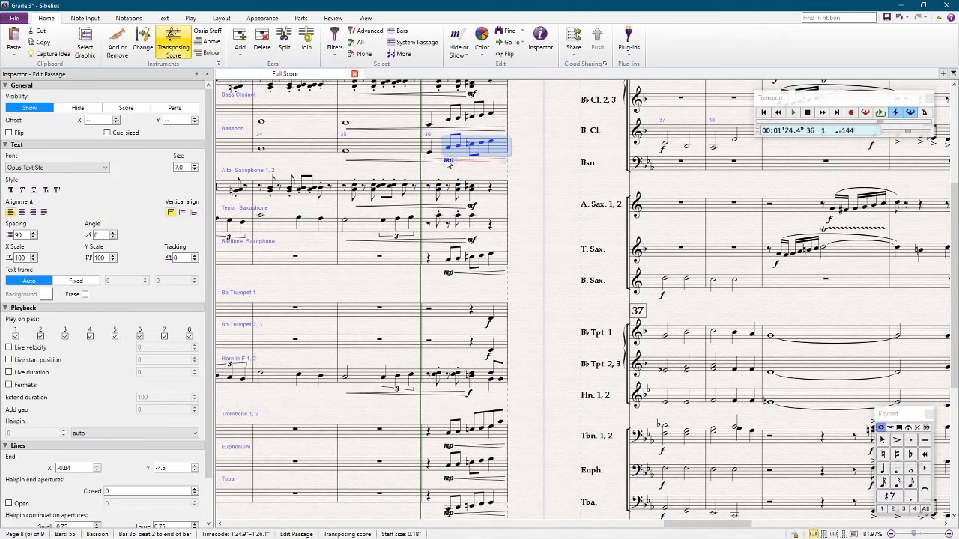
Step: Delete the copied mp dynamic and the hairpins from the bassoon in bars 35 and 36
{"action": "left_click", "coordinate": [448, 162]}
{"action": "key", "text": "Delete"}
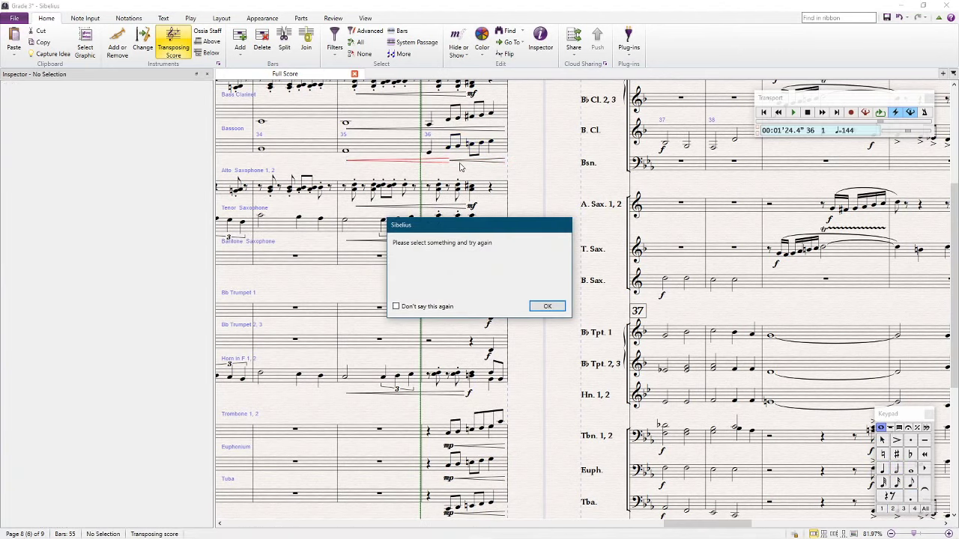
{"action": "key", "text": "Return"}
{"action": "left_click", "coordinate": [459, 164]}
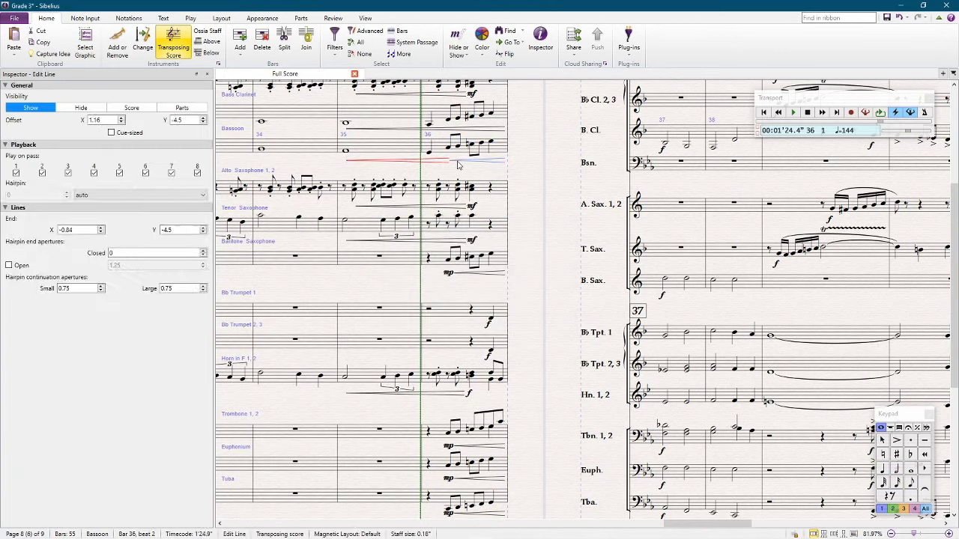
Step: Add a single crescendo hairpin across bars 35 and 36 of the bassoon and clear the selection
{"action": "left_click", "coordinate": [405, 159]}
{"action": "left_click", "coordinate": [501, 150], "text": "shift"}
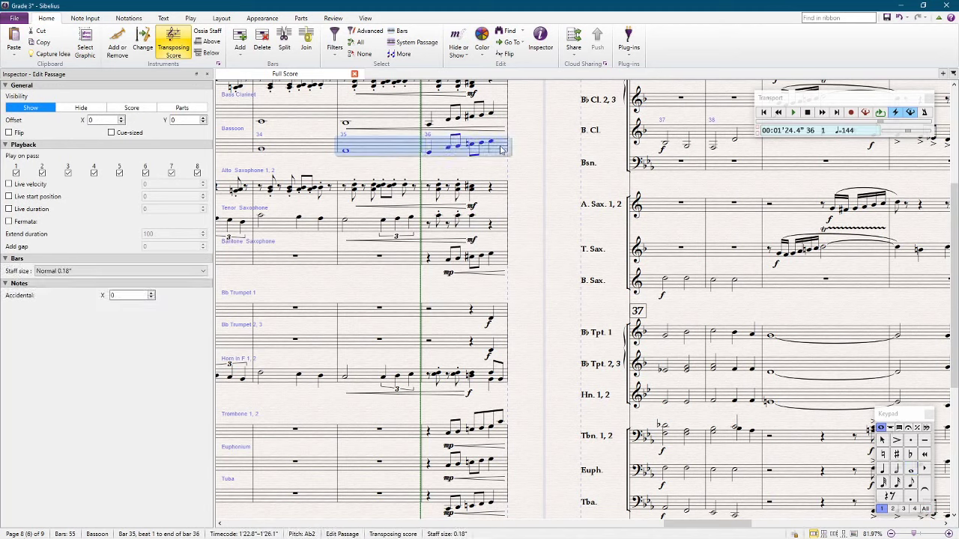
{"action": "key", "text": "Escape"}
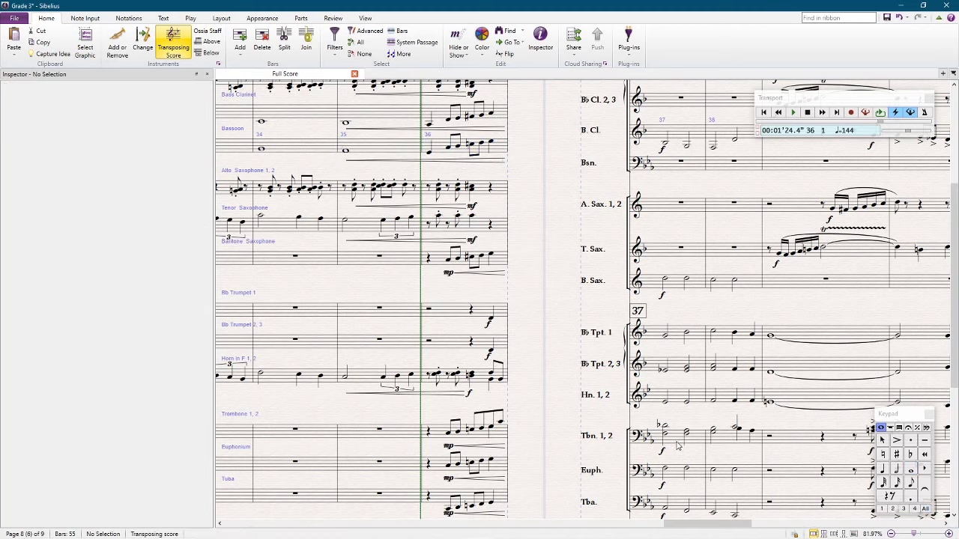
Step: Copy the trombones' bars 37 and 38 into the bassoon staff and open the list of selection filters for the copied chords
{"action": "left_click", "coordinate": [678, 444]}
{"action": "left_click", "coordinate": [717, 443], "text": "shift"}
{"action": "left_click", "coordinate": [668, 162], "text": "alt"}
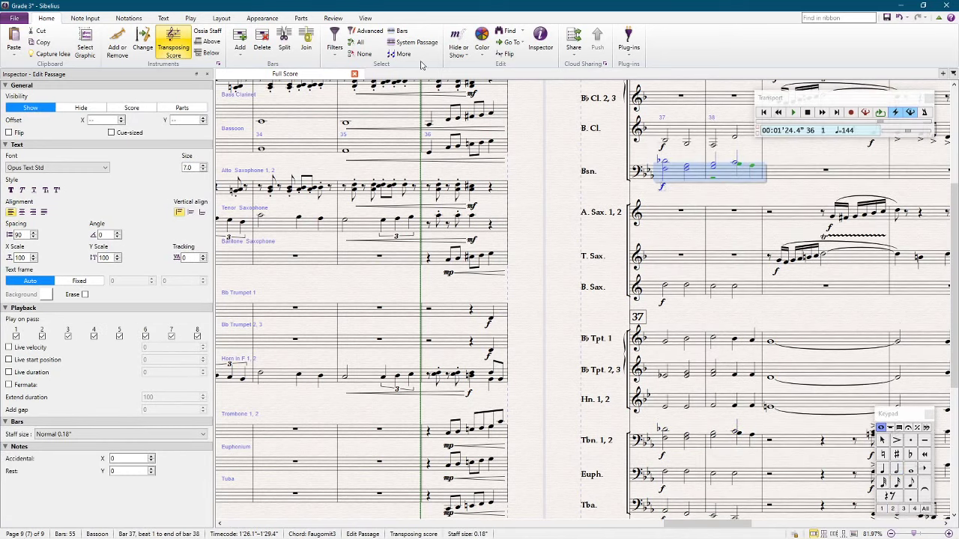
{"action": "left_click", "coordinate": [334, 45]}
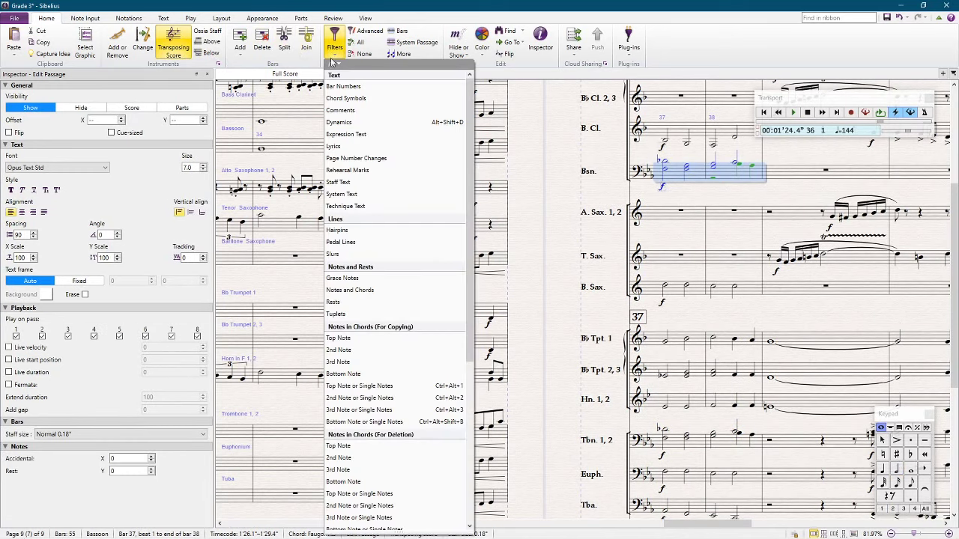
Step: Remove the top notes from the bassoon chords in bars 37–38 and merge the remaining notes into a single voice
{"action": "left_click", "coordinate": [377, 338]}
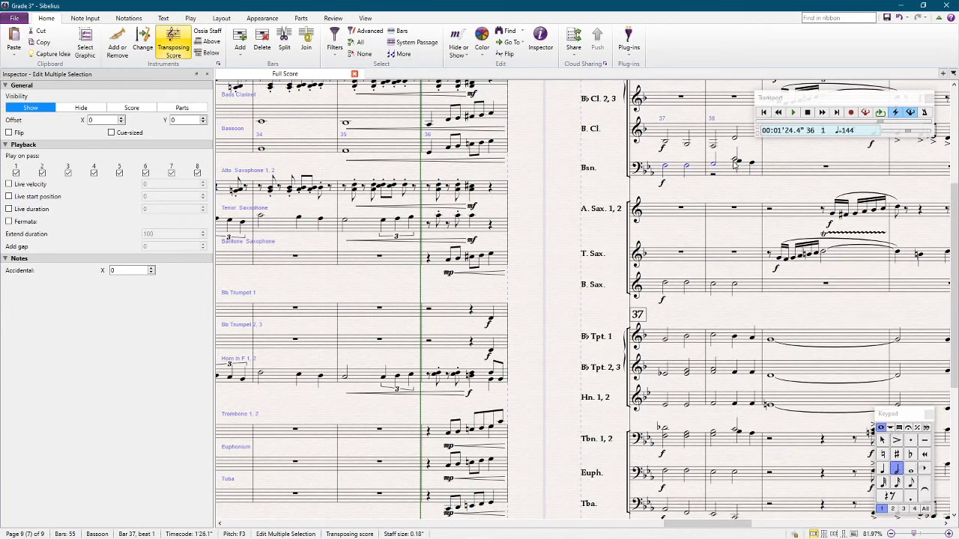
{"action": "left_click", "coordinate": [738, 163]}
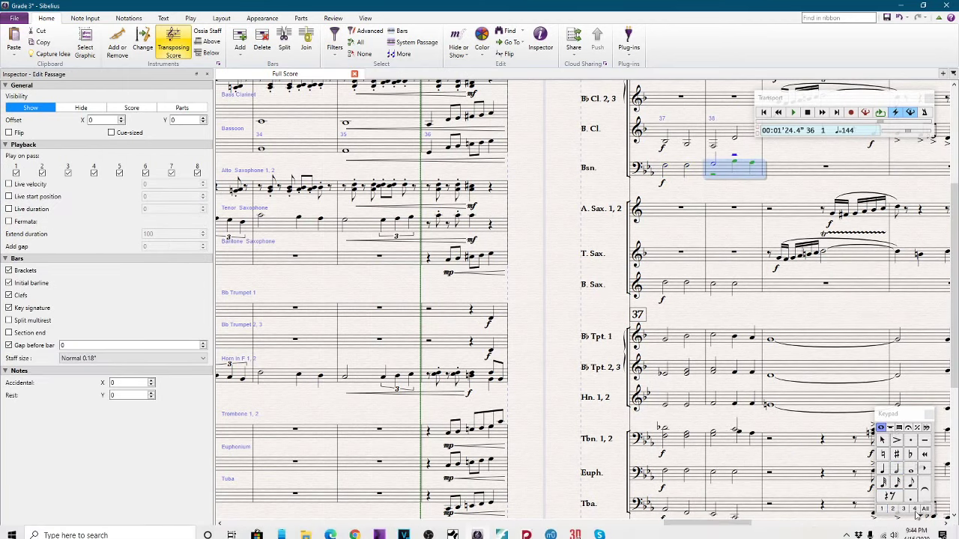
{"action": "left_click", "coordinate": [714, 178]}
{"action": "key", "text": "alt+Left"}
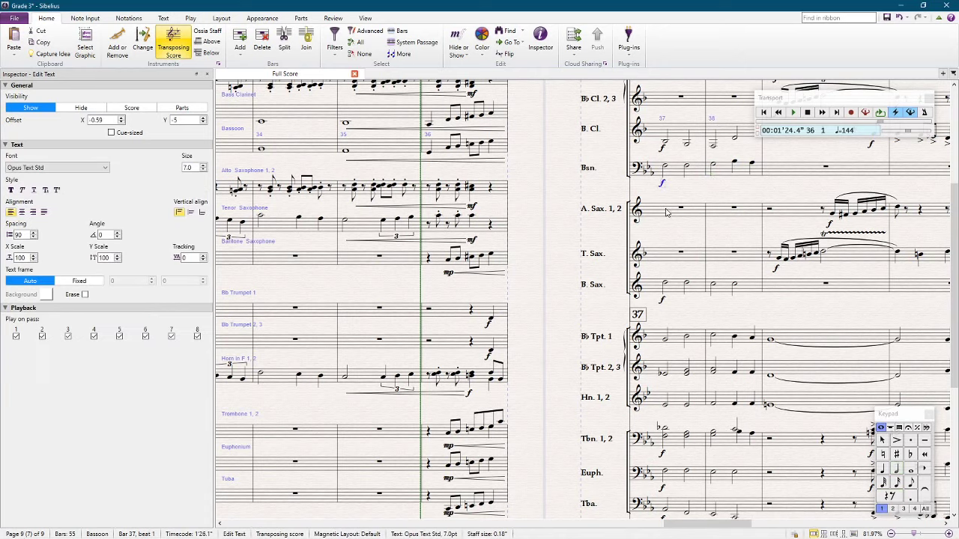
{"action": "key", "text": "Escape"}
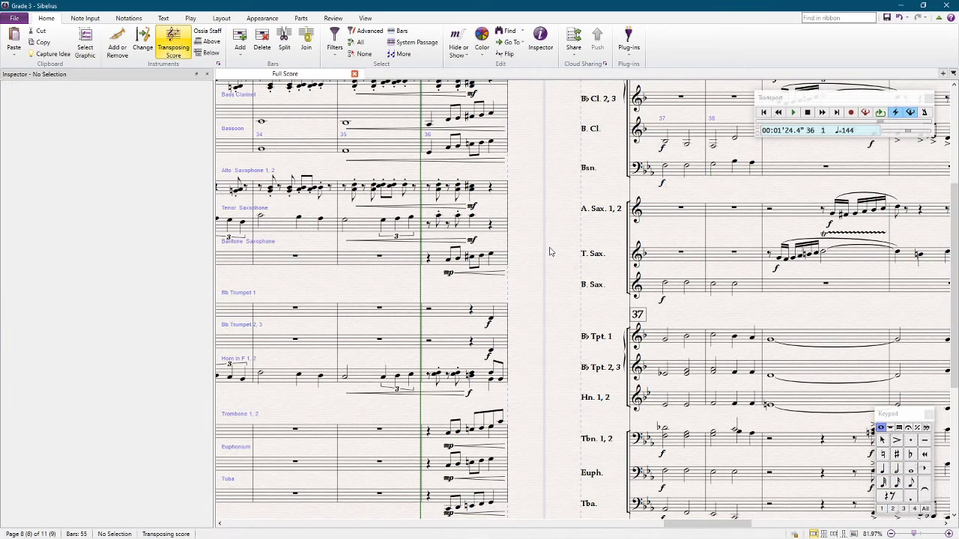
Step: Copy the horn line from bars 37–38 into the tenor saxophone staff in the same bars
{"action": "scroll", "coordinate": [551, 252], "scroll_direction": "down", "scroll_amount": 2}
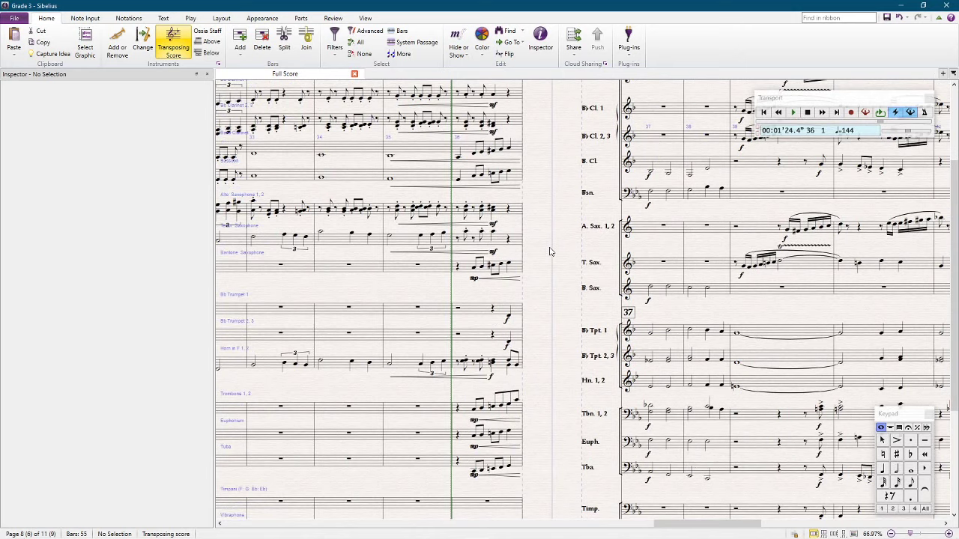
{"action": "scroll", "coordinate": [549, 251], "scroll_direction": "up", "scroll_amount": 1}
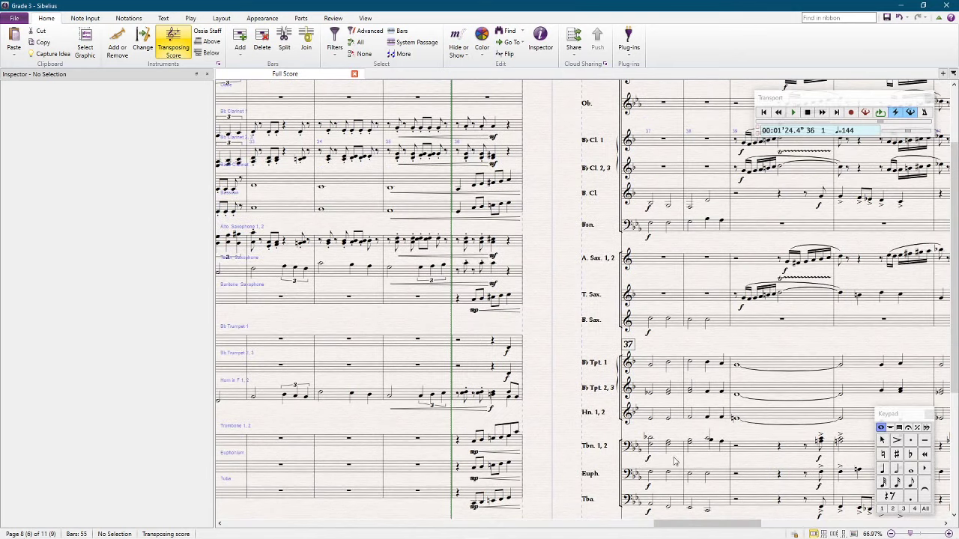
{"action": "left_click", "coordinate": [680, 422]}
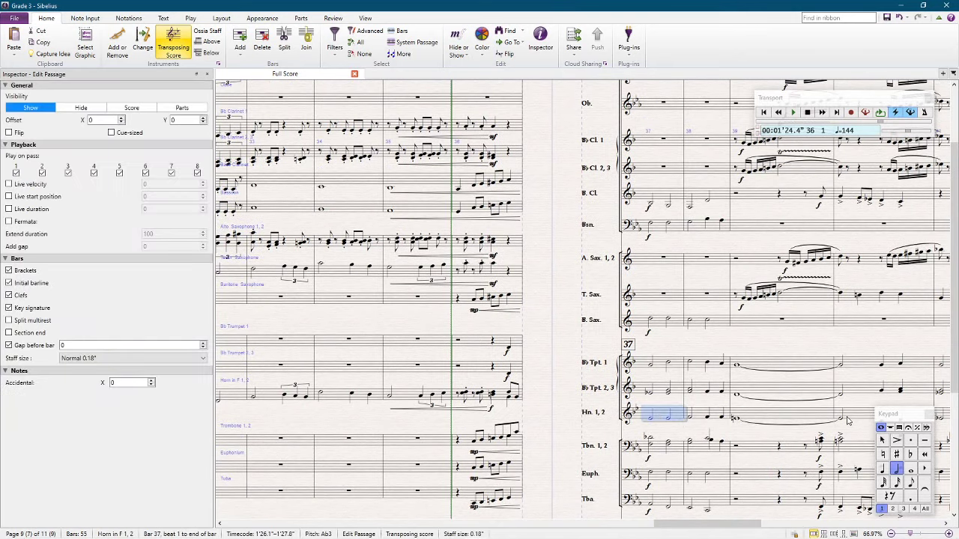
{"action": "scroll", "coordinate": [848, 422], "scroll_direction": "right", "scroll_amount": 3}
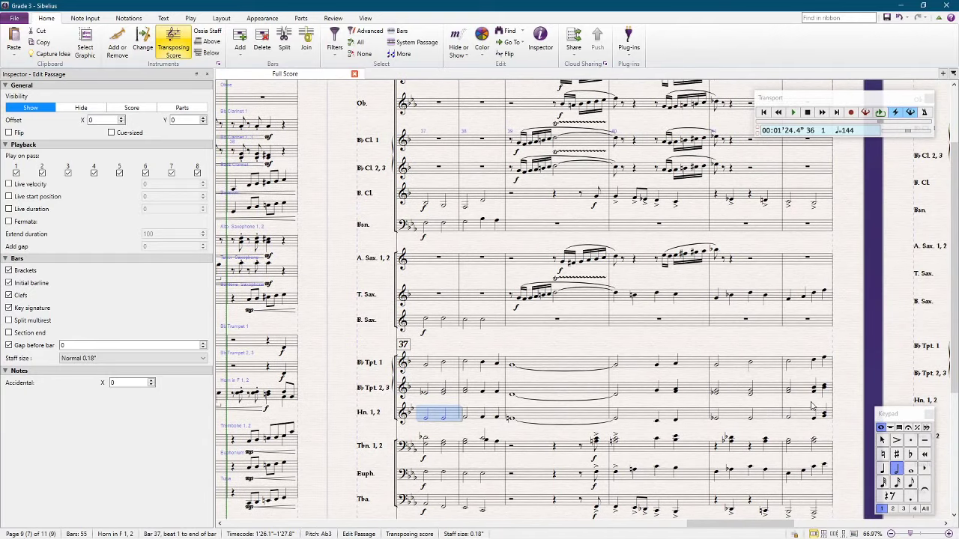
{"action": "left_click", "coordinate": [489, 414], "text": "shift"}
{"action": "left_click", "coordinate": [433, 300], "text": "alt"}
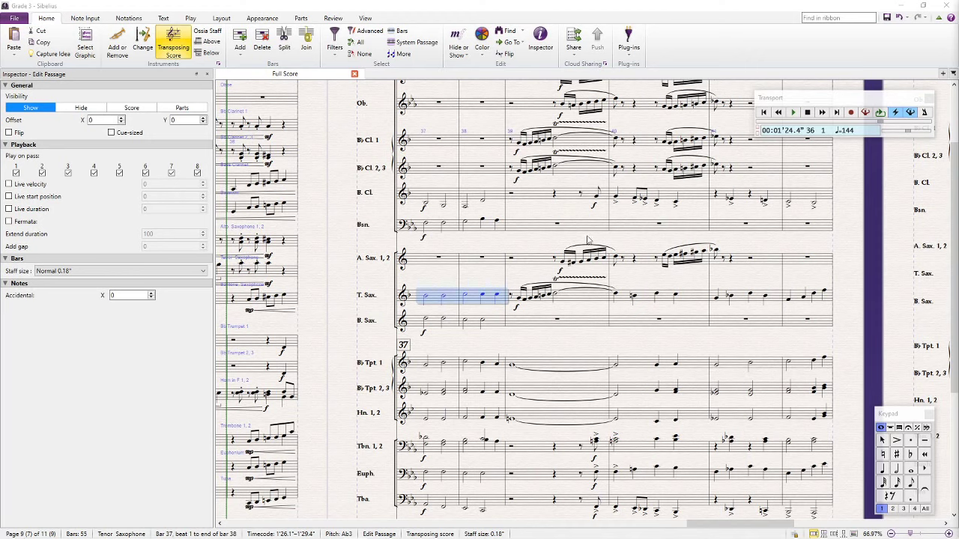
{"action": "left_click", "coordinate": [531, 341]}
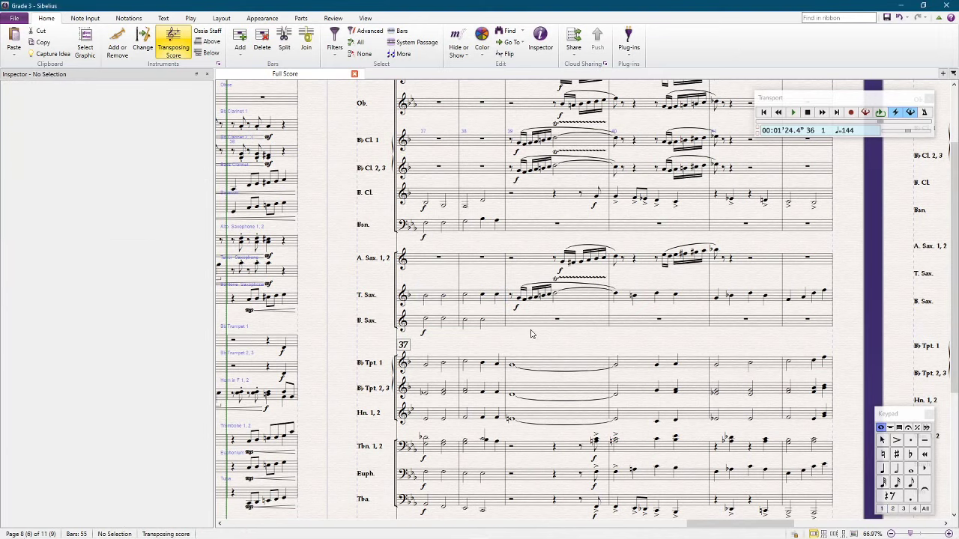
Step: Try copying the horn line from bars 39–42 into the baritone saxophone staff
{"action": "left_click", "coordinate": [558, 409]}
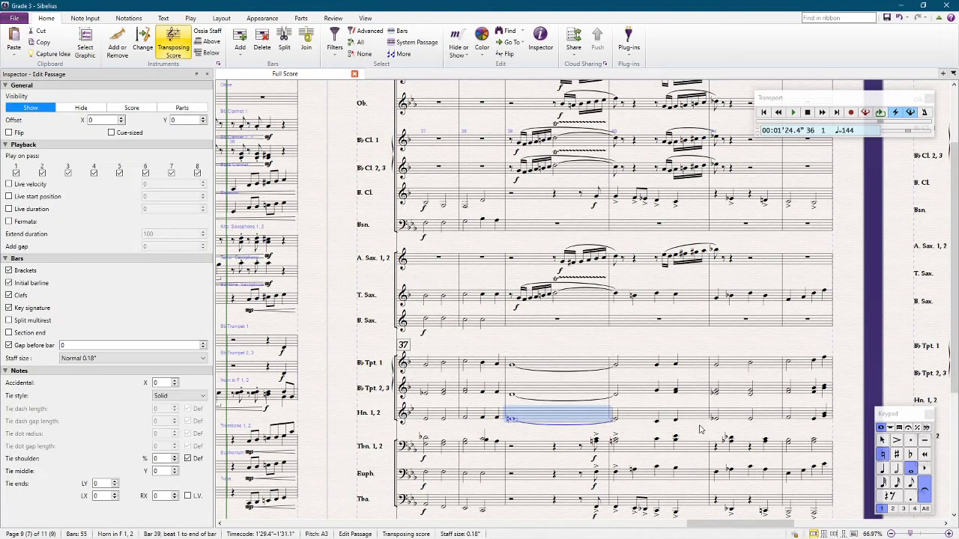
{"action": "left_click", "coordinate": [796, 418], "text": "shift"}
{"action": "left_click", "coordinate": [537, 322], "text": "alt"}
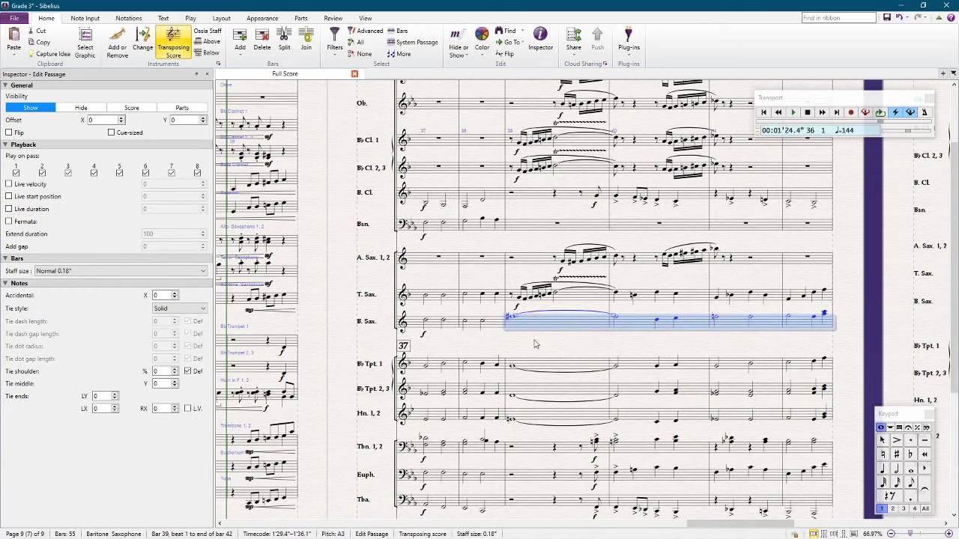
{"action": "key", "text": "ctrl+z"}
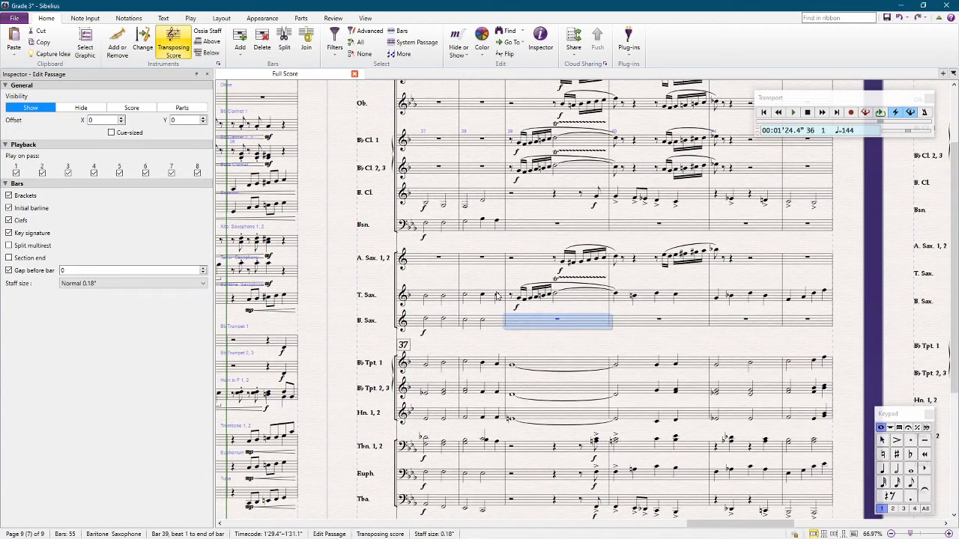
Step: Copy the trombone passage from bars 39–42 into the bassoon staff in the same bars
{"action": "left_click", "coordinate": [649, 349]}
{"action": "scroll", "coordinate": [634, 343], "scroll_direction": "right", "scroll_amount": 3}
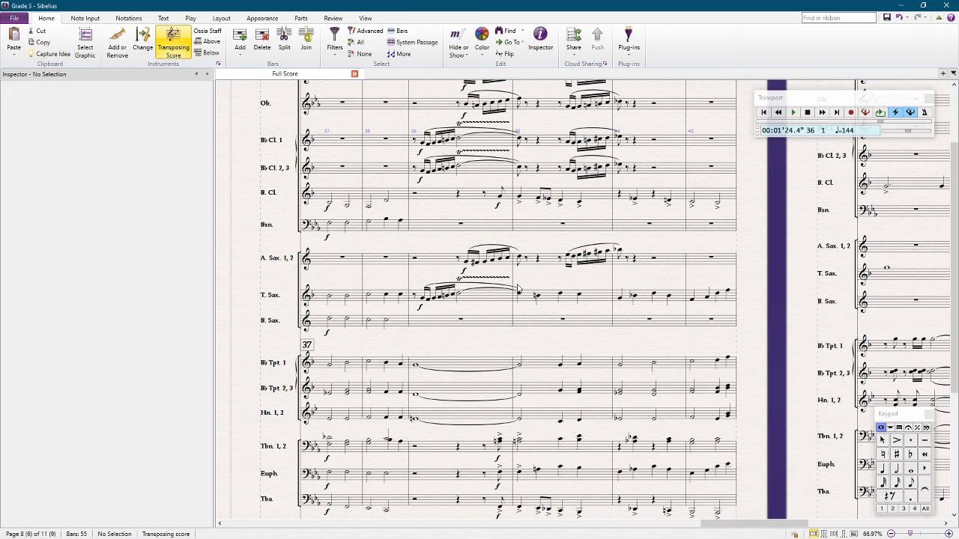
{"action": "left_click", "coordinate": [491, 454]}
{"action": "left_click", "coordinate": [707, 455], "text": "shift"}
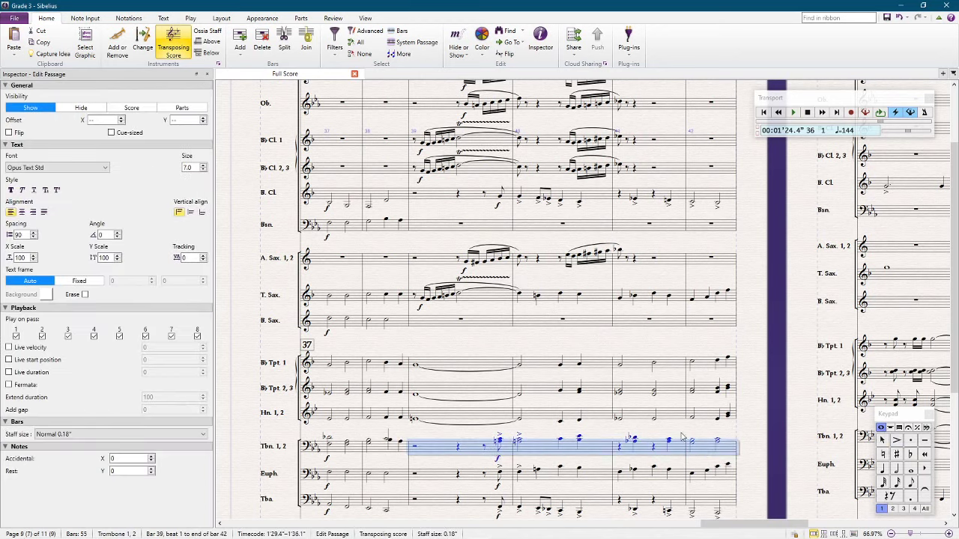
{"action": "left_click", "coordinate": [431, 223]}
{"action": "key", "text": "ctrl+v"}
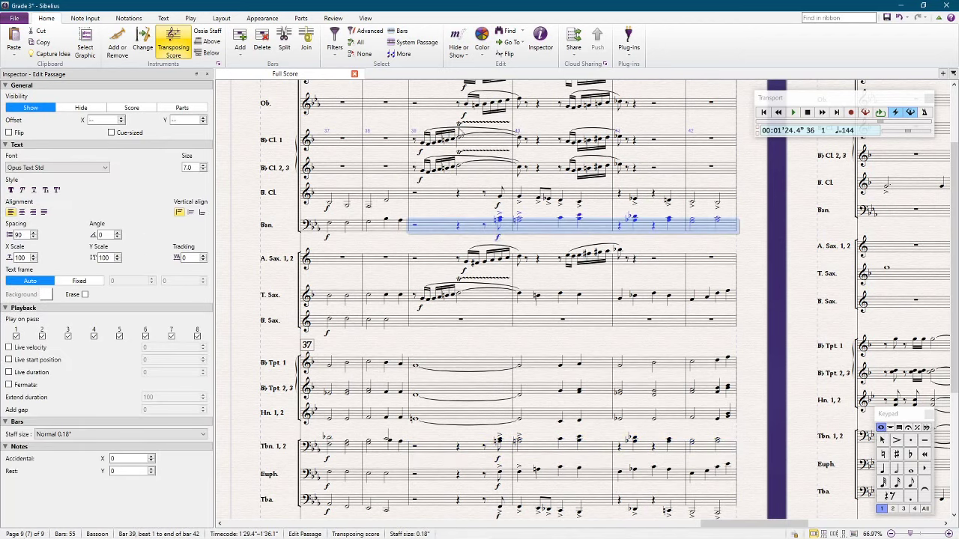
Step: Filter the top notes of the bassoon chords in bars 39–42, leaving a single bassoon line
{"action": "left_click", "coordinate": [335, 49]}
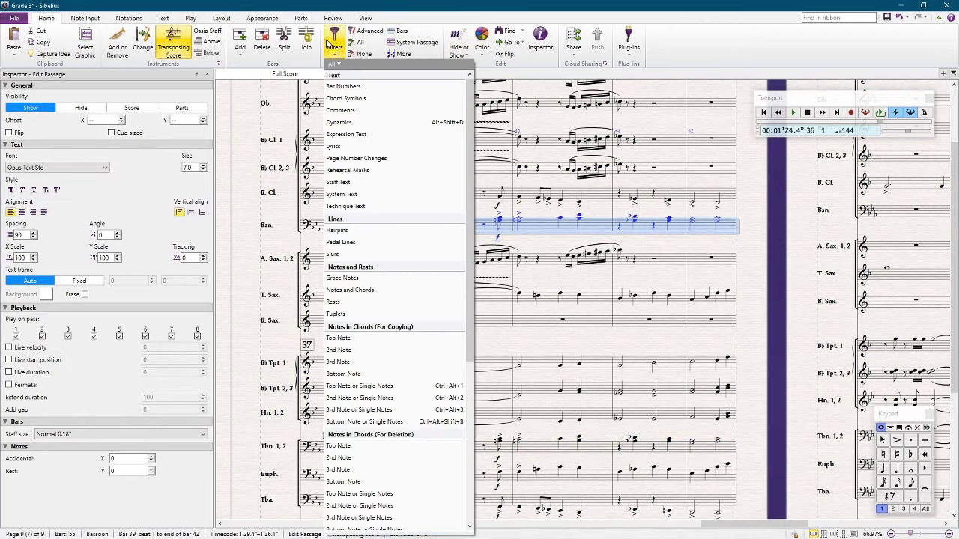
{"action": "left_click", "coordinate": [352, 340]}
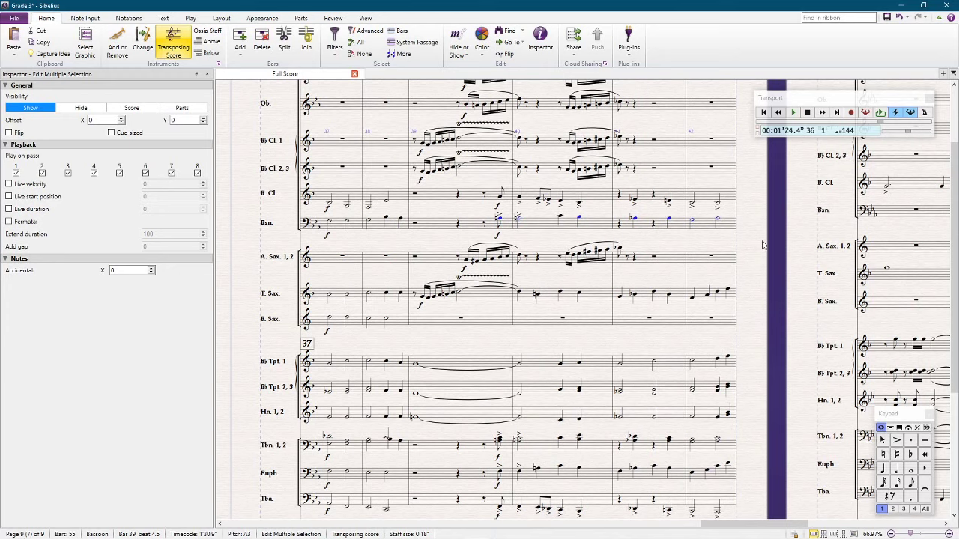
{"action": "left_click", "coordinate": [762, 250]}
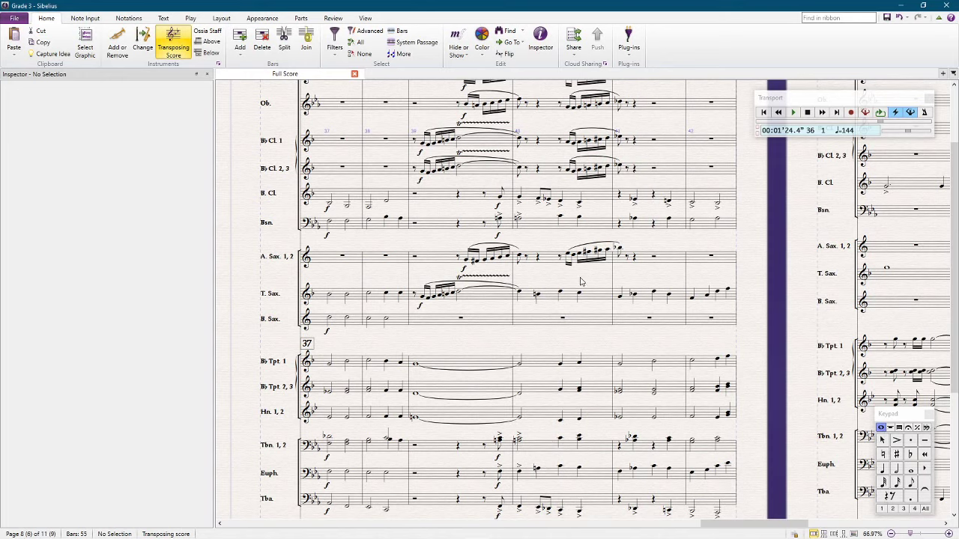
Step: Examine how the trumpet figures in bars 23–24 are doubled in the upper mallet percussion staff
{"action": "scroll", "coordinate": [292, 157], "scroll_direction": "up", "scroll_amount": 2}
{"action": "left_click_drag", "start_coordinate": [387, 118], "coordinate": [611, 134]}
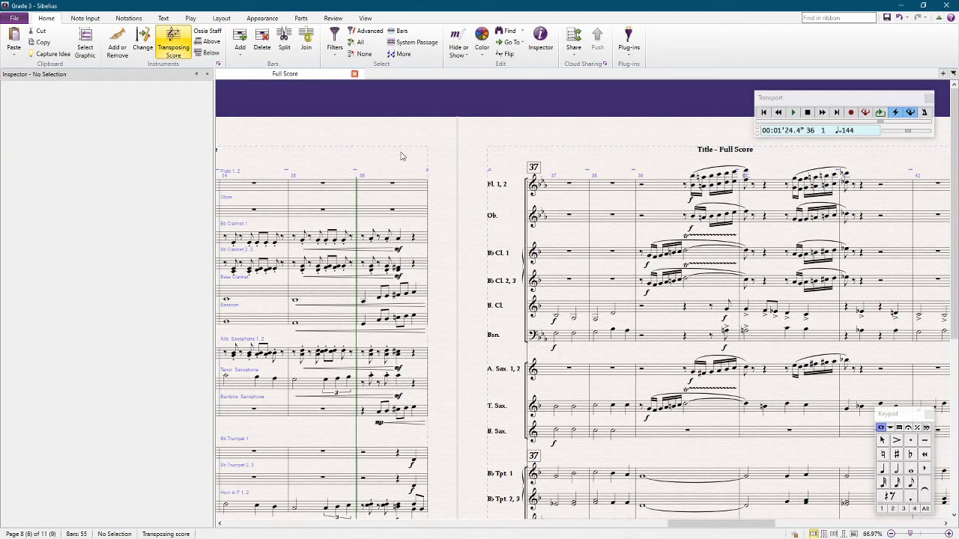
{"action": "key", "text": "ctrl+minus"}
{"action": "scroll", "coordinate": [399, 164], "scroll_direction": "down", "scroll_amount": 3}
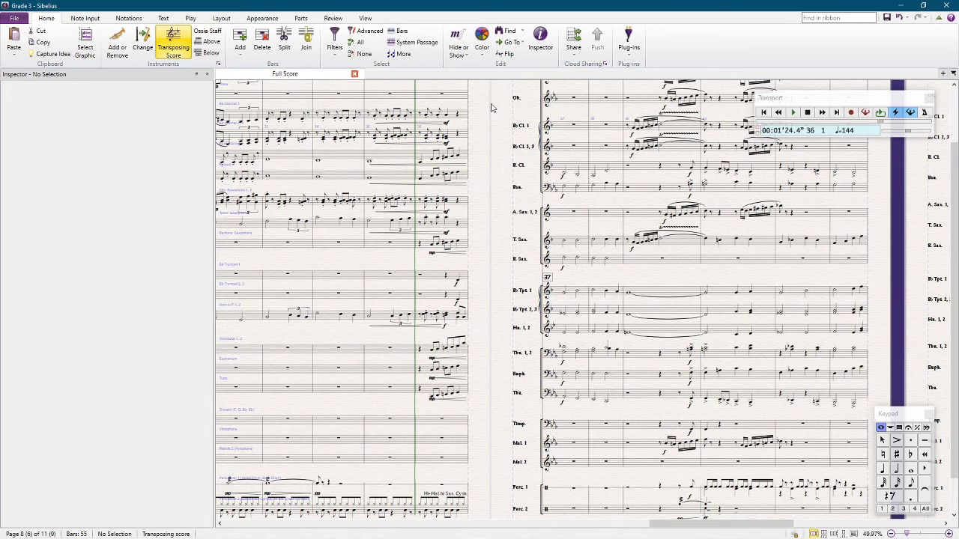
{"action": "left_click_drag", "start_coordinate": [492, 108], "coordinate": [487, 123]}
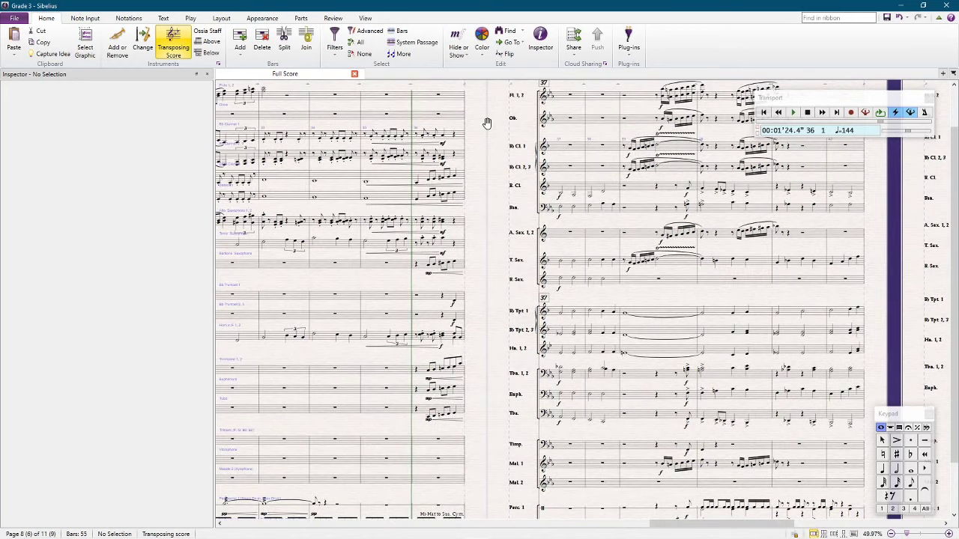
{"action": "scroll", "coordinate": [487, 122], "scroll_direction": "left", "scroll_amount": 5}
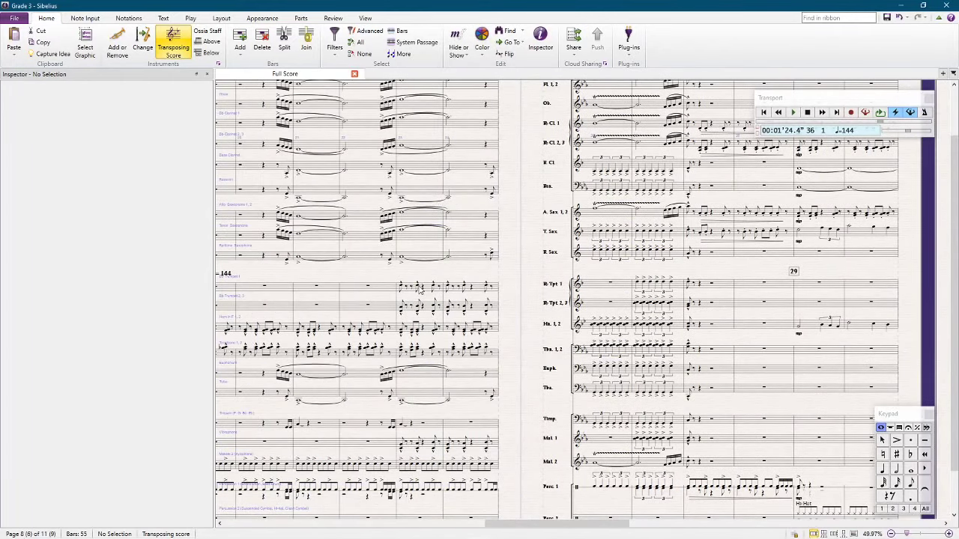
{"action": "left_click", "coordinate": [427, 289]}
{"action": "left_click", "coordinate": [479, 307], "text": "shift"}
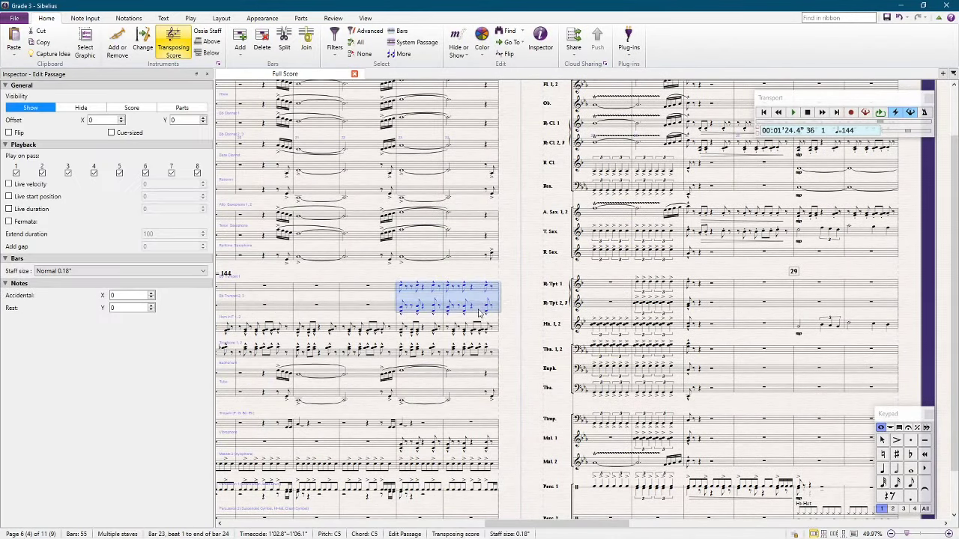
{"action": "left_click", "coordinate": [471, 443], "text": "ctrl"}
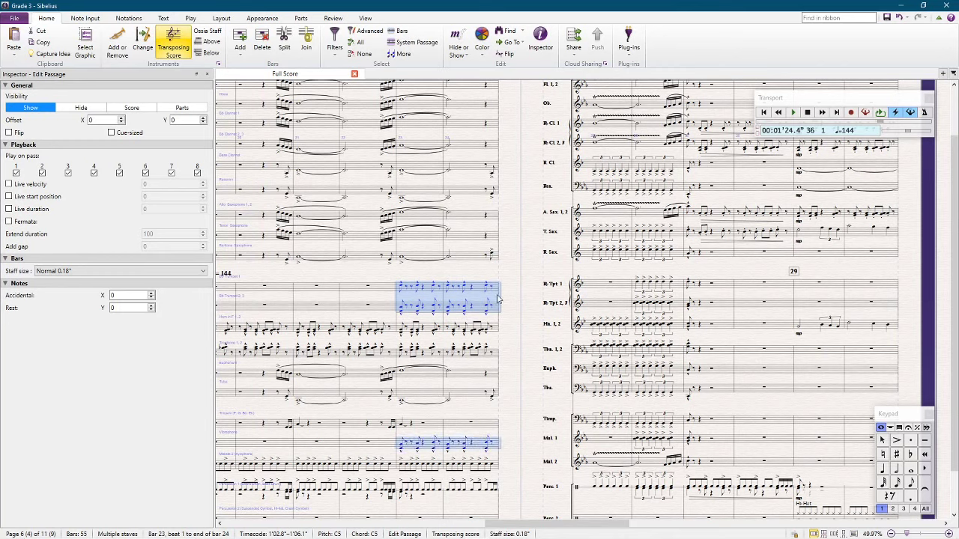
{"action": "left_click", "coordinate": [481, 275]}
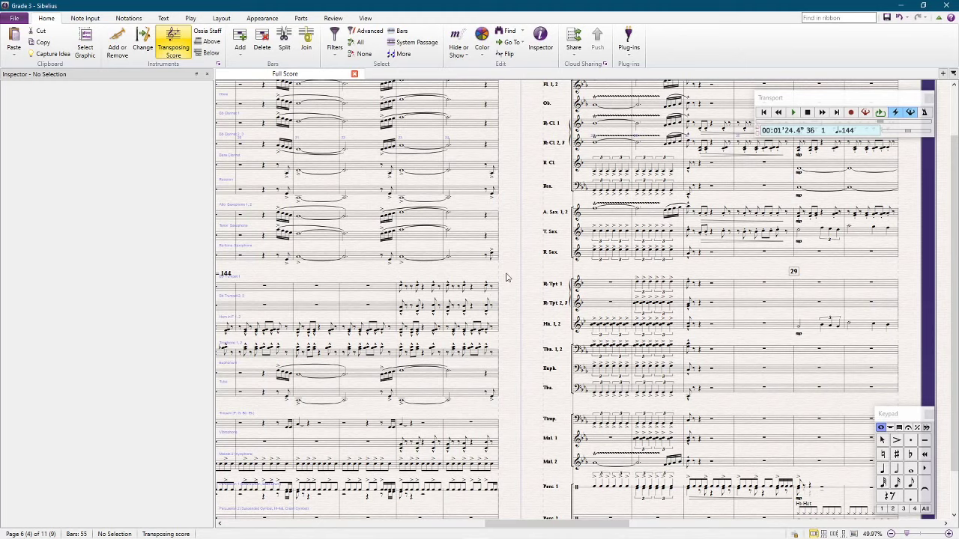
Step: Play back the passage leading into rehearsal mark 37 and on to bar 43 to check the doublings
{"action": "scroll", "coordinate": [523, 276], "scroll_direction": "right", "scroll_amount": 10}
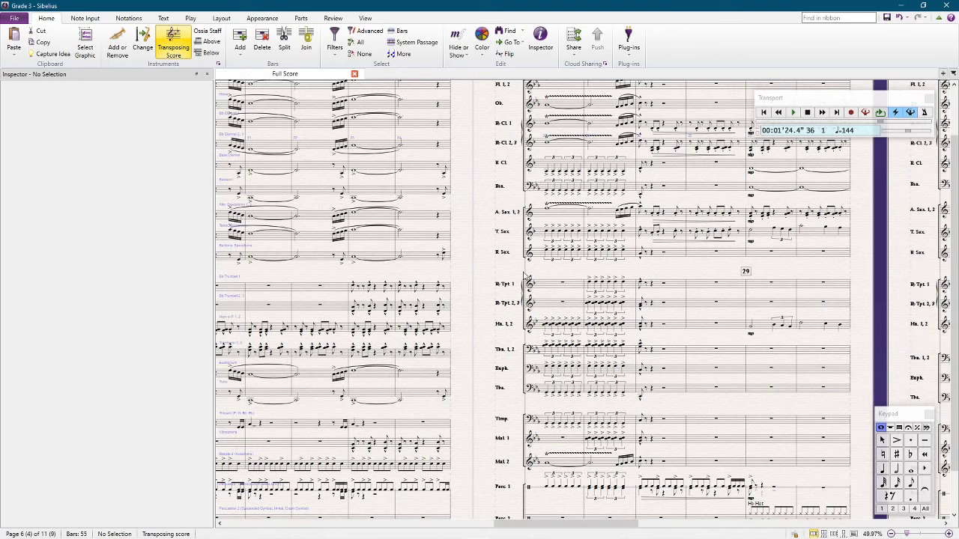
{"action": "scroll", "coordinate": [513, 303], "scroll_direction": "right", "scroll_amount": 3}
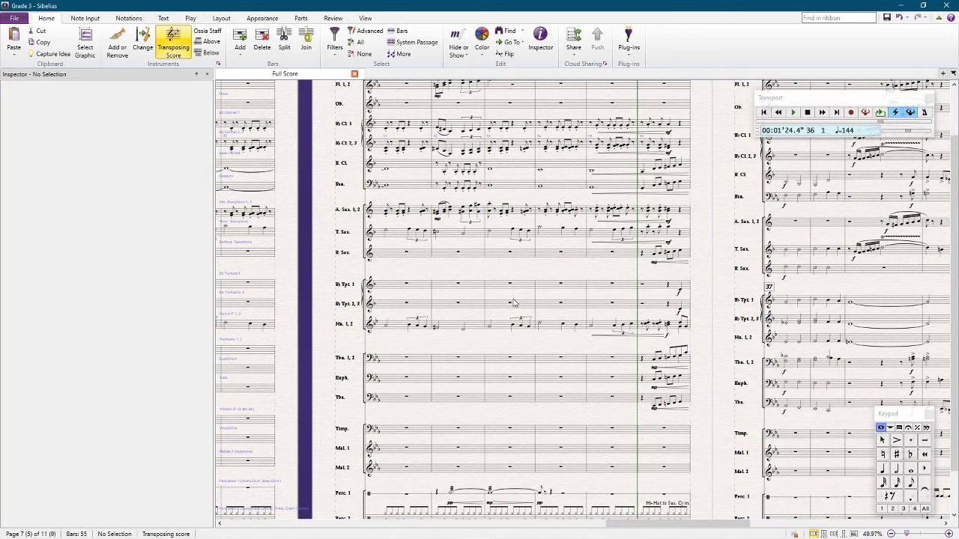
{"action": "scroll", "coordinate": [514, 302], "scroll_direction": "right", "scroll_amount": 14}
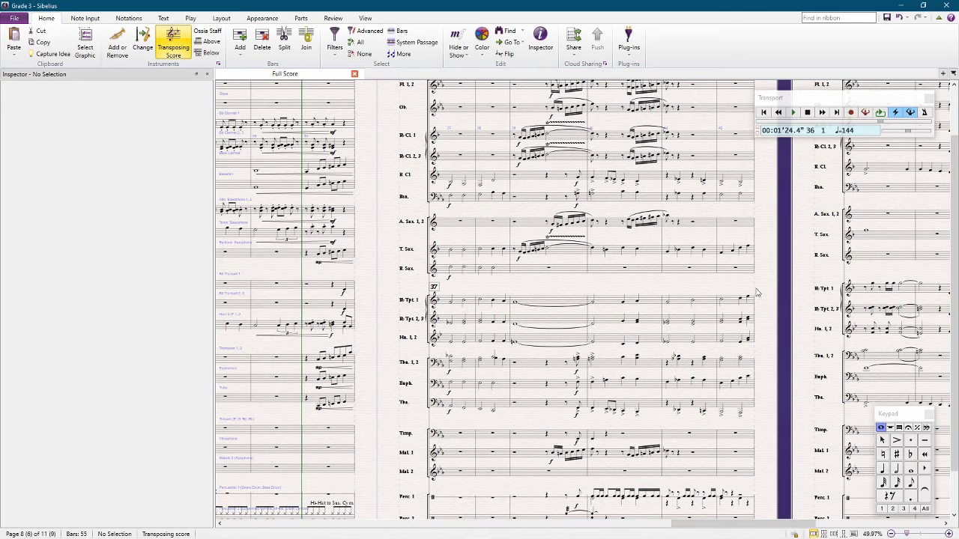
{"action": "scroll", "coordinate": [378, 170], "scroll_direction": "up", "scroll_amount": 3}
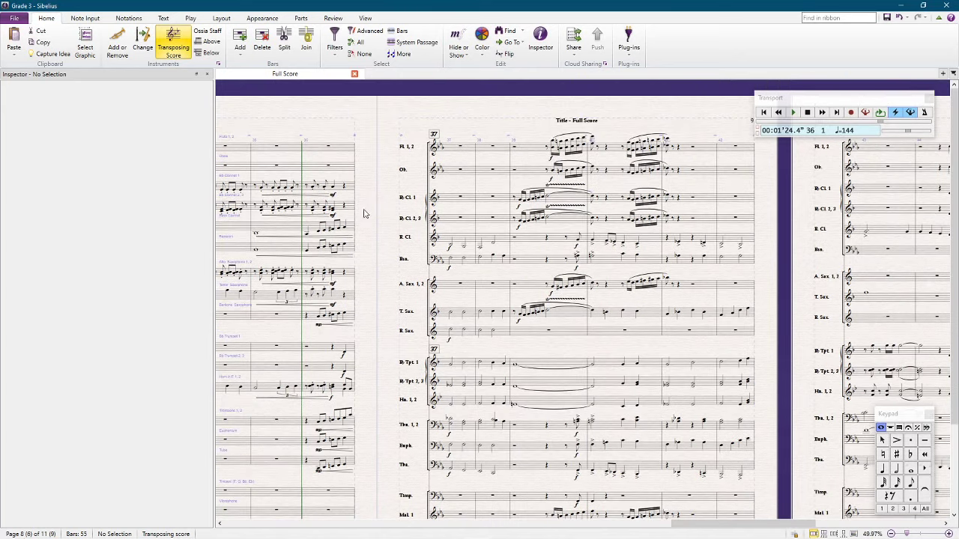
{"action": "left_click", "coordinate": [272, 148]}
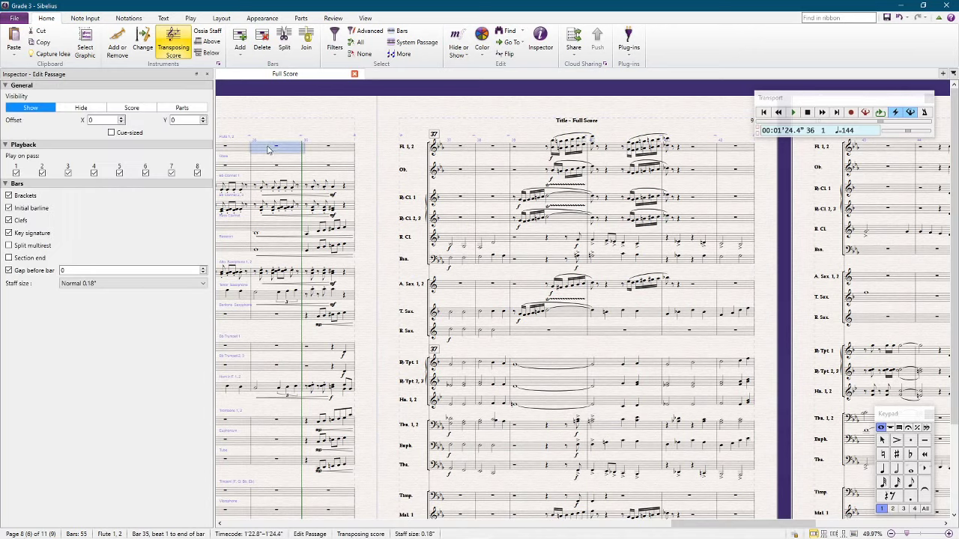
{"action": "left_click", "coordinate": [290, 113]}
{"action": "key", "text": "space"}
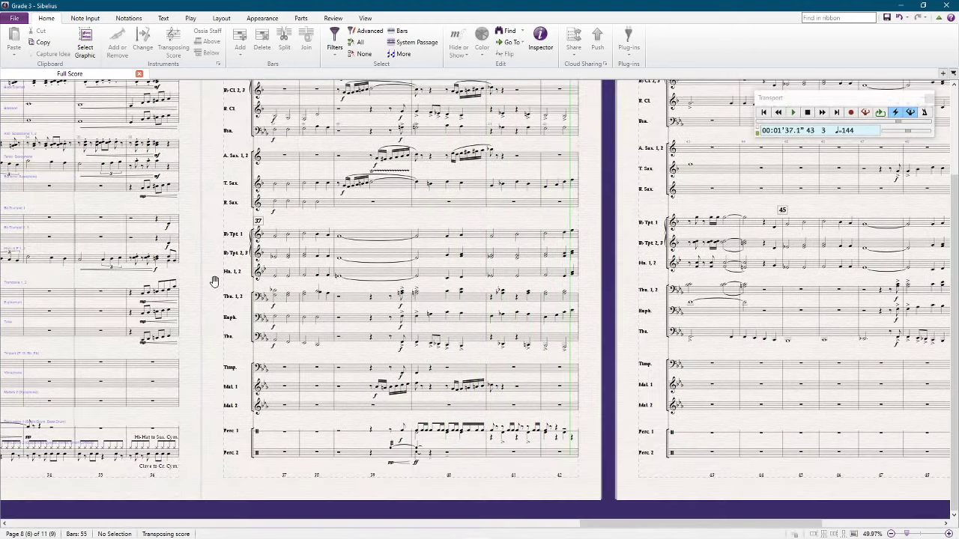
{"action": "key", "text": "space"}
Step: Change the euphonium note on beat 3 of bar 38 to F3 and play the passage at rehearsal mark 37 again
{"action": "left_click", "coordinate": [317, 322]}
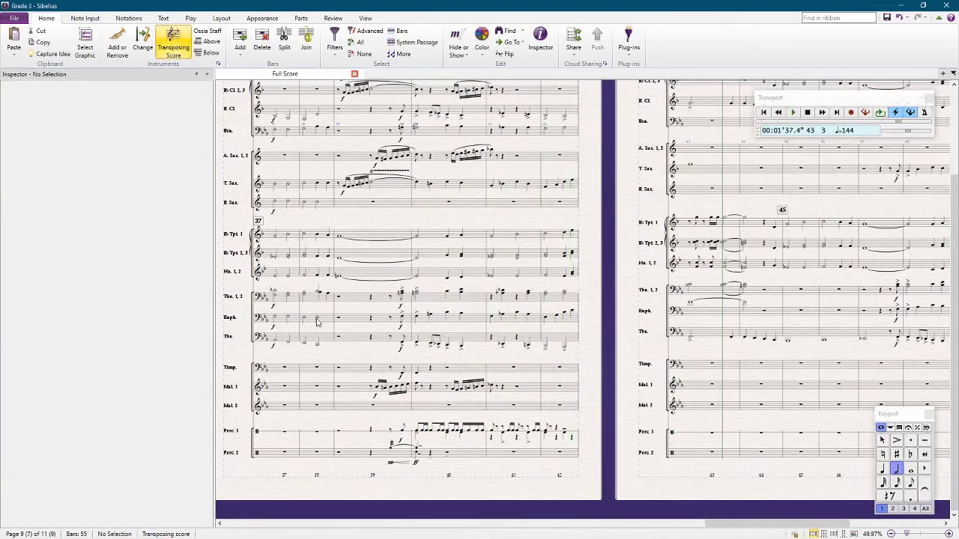
{"action": "key", "text": "Up"}
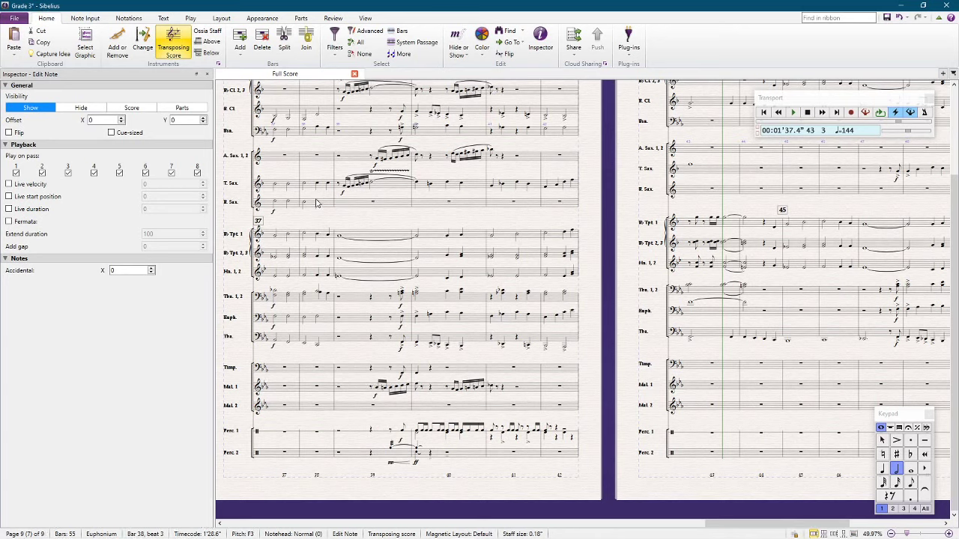
{"action": "left_click", "coordinate": [278, 92]}
{"action": "key", "text": "t"}
{"action": "key", "text": "Escape"}
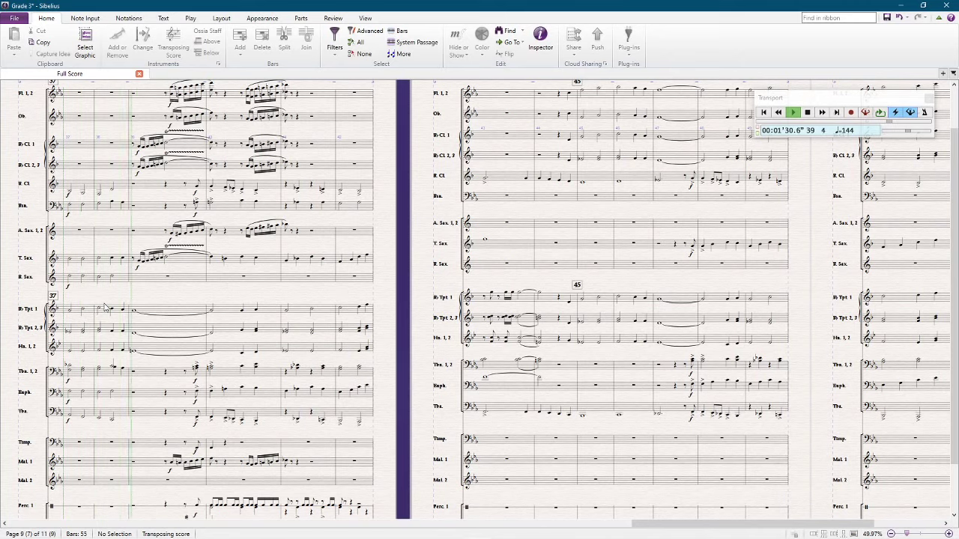
Step: Switch the score to concert pitch, compare the euphonium, trombone and bassoon notes on beat 3 of bar 38, and restore transposed pitch
{"action": "key", "text": "Escape"}
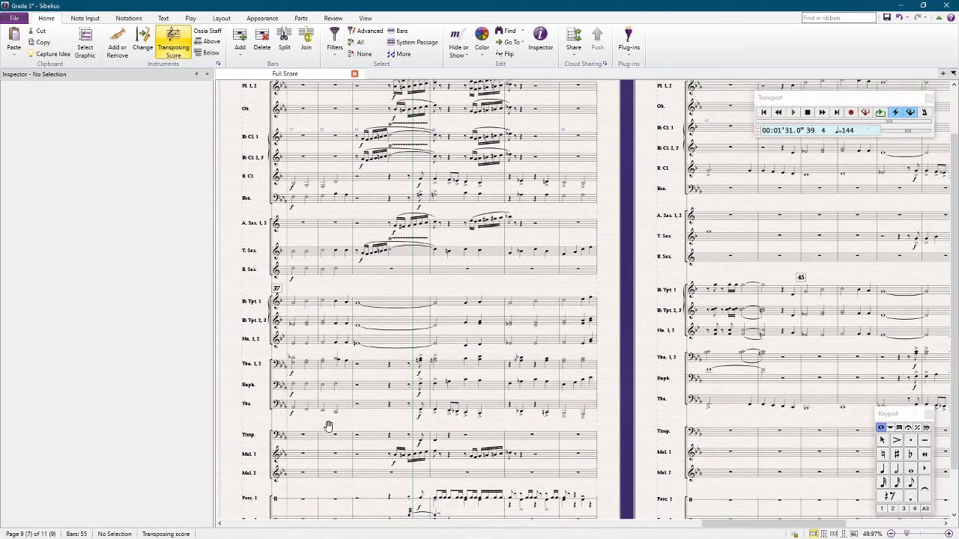
{"action": "left_click", "coordinate": [179, 39]}
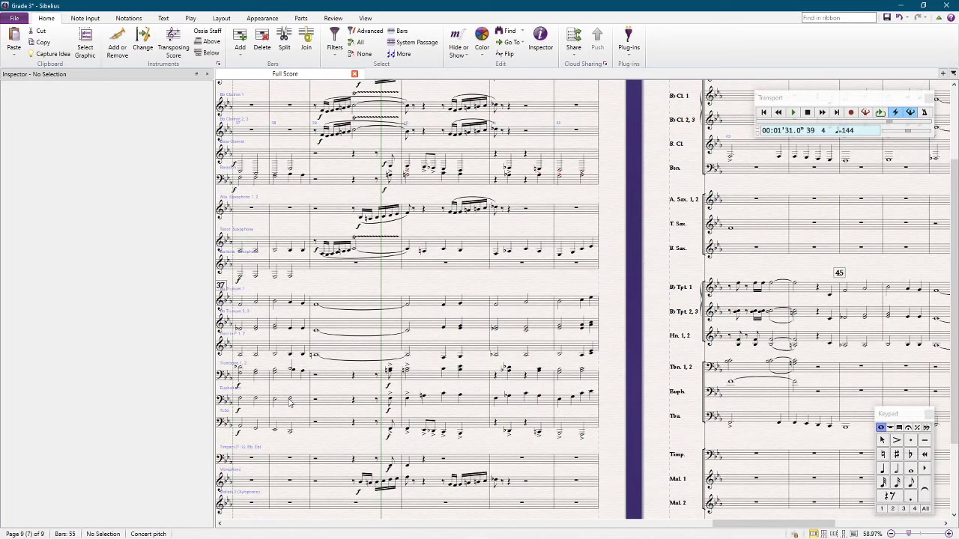
{"action": "left_click", "coordinate": [290, 402]}
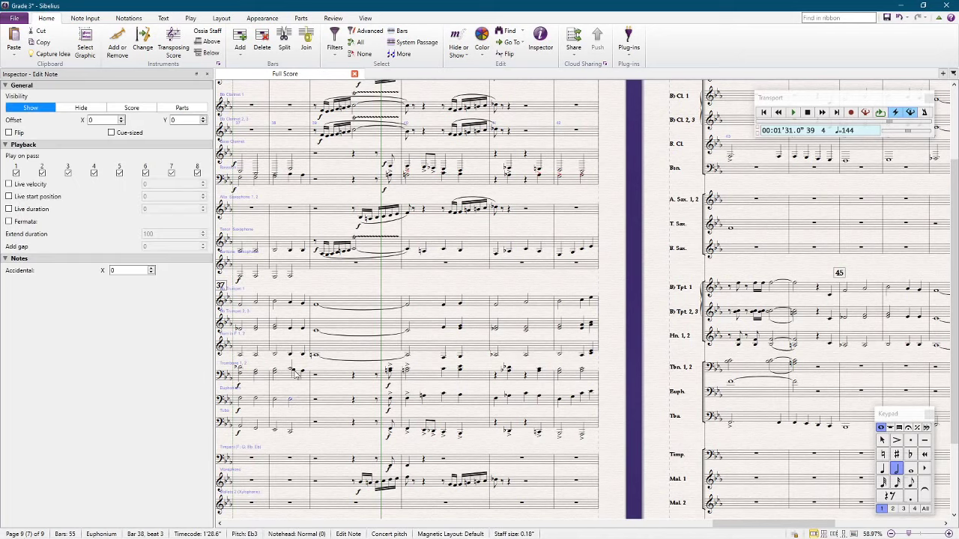
{"action": "left_click", "coordinate": [294, 370]}
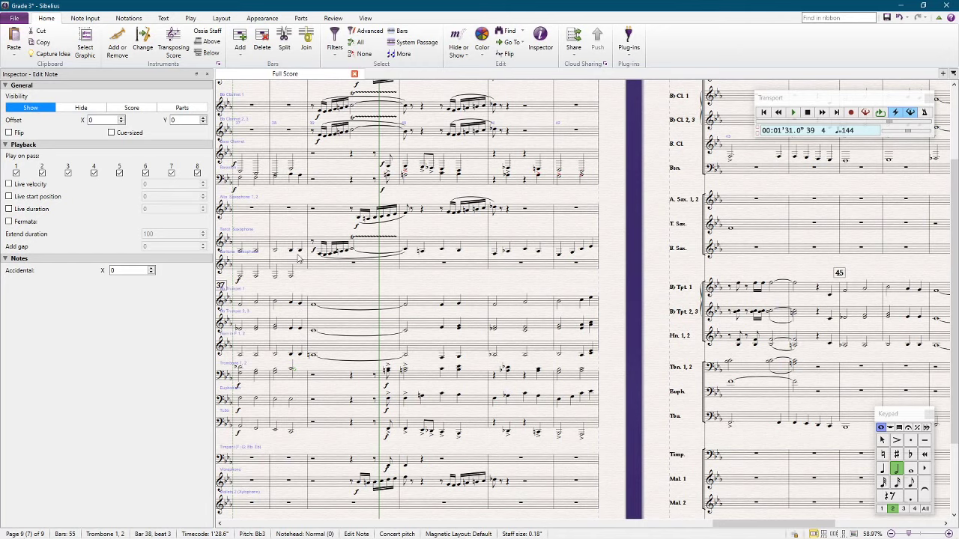
{"action": "left_click", "coordinate": [293, 179]}
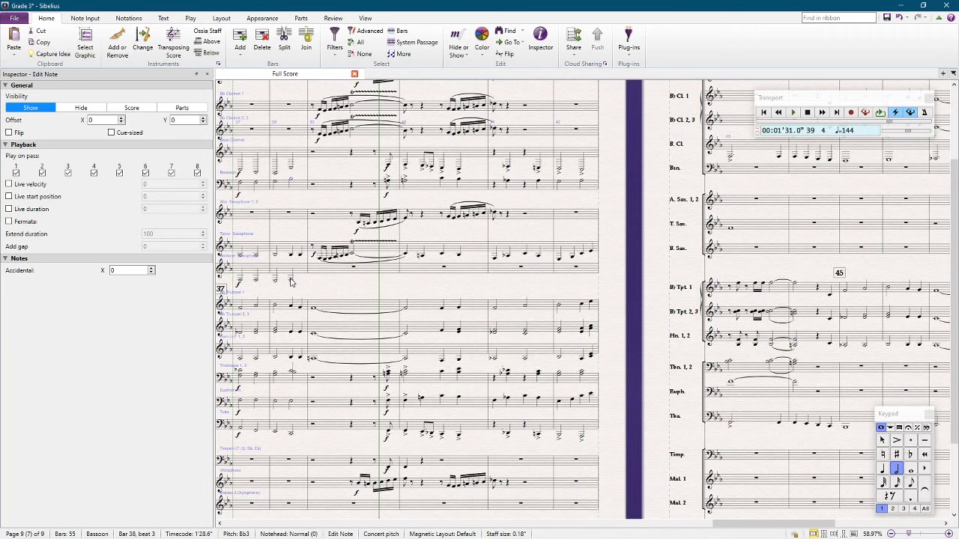
{"action": "key", "text": "Escape"}
{"action": "key", "text": "ctrl+shift+t"}
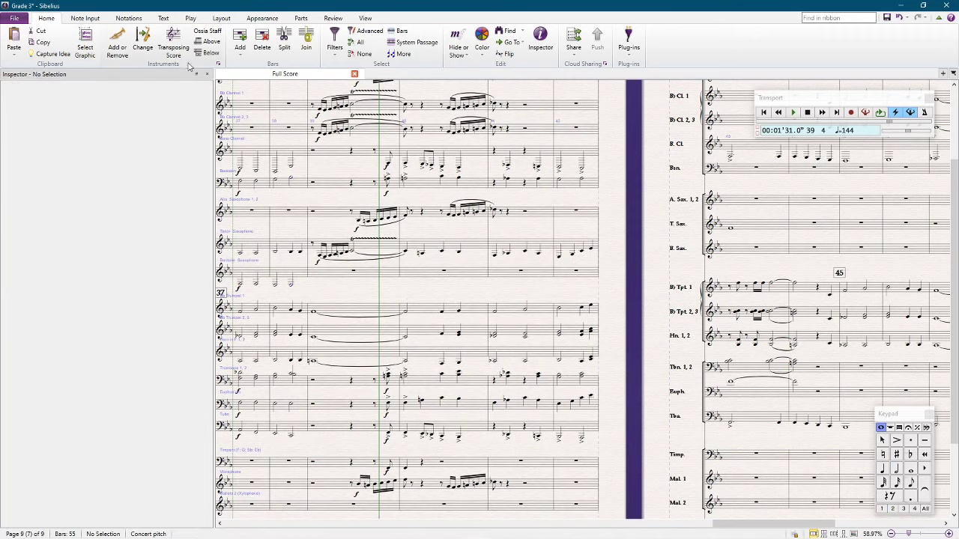
Step: Examine the baritone saxophone notes in bars 37–38 at transposed pitch against the other staves
{"action": "left_click", "coordinate": [287, 277]}
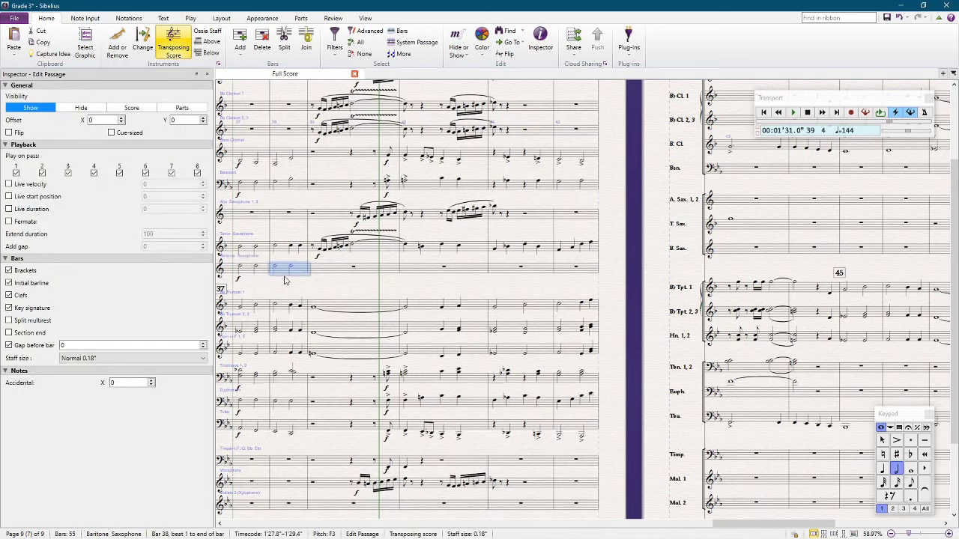
{"action": "key", "text": "Escape"}
{"action": "key", "text": "t"}
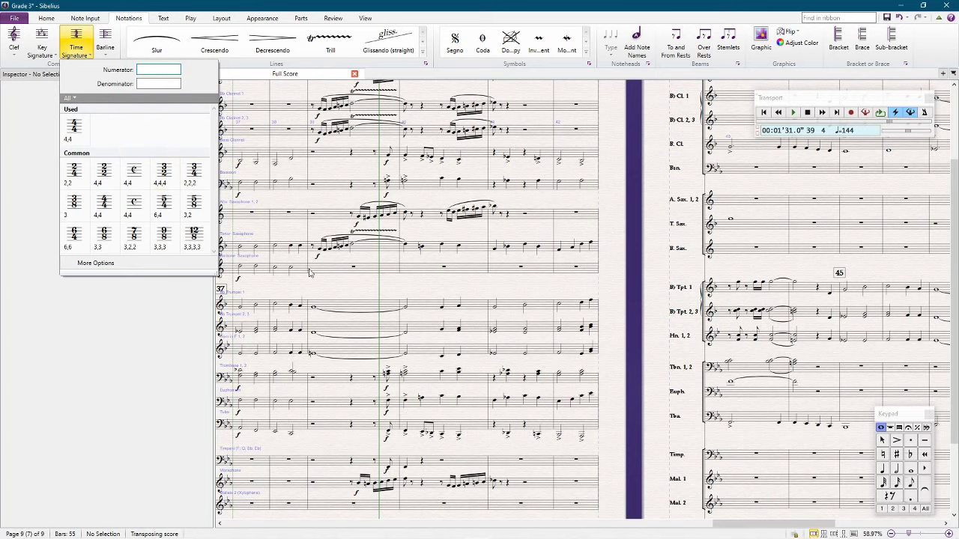
{"action": "left_click", "coordinate": [291, 285]}
{"action": "left_click", "coordinate": [250, 270]}
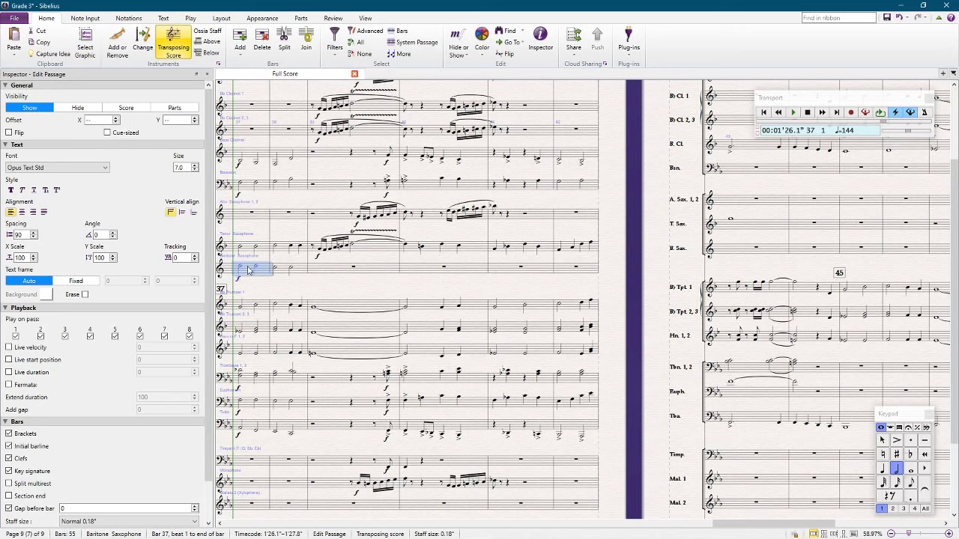
{"action": "left_click", "coordinate": [278, 285]}
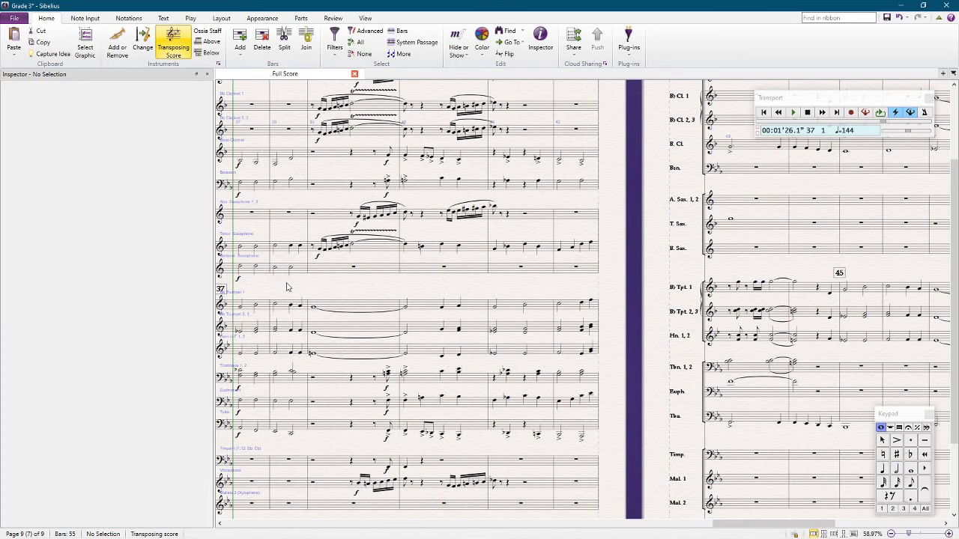
{"action": "left_click_drag", "start_coordinate": [258, 293], "coordinate": [488, 251]}
{"action": "left_click", "coordinate": [482, 231]}
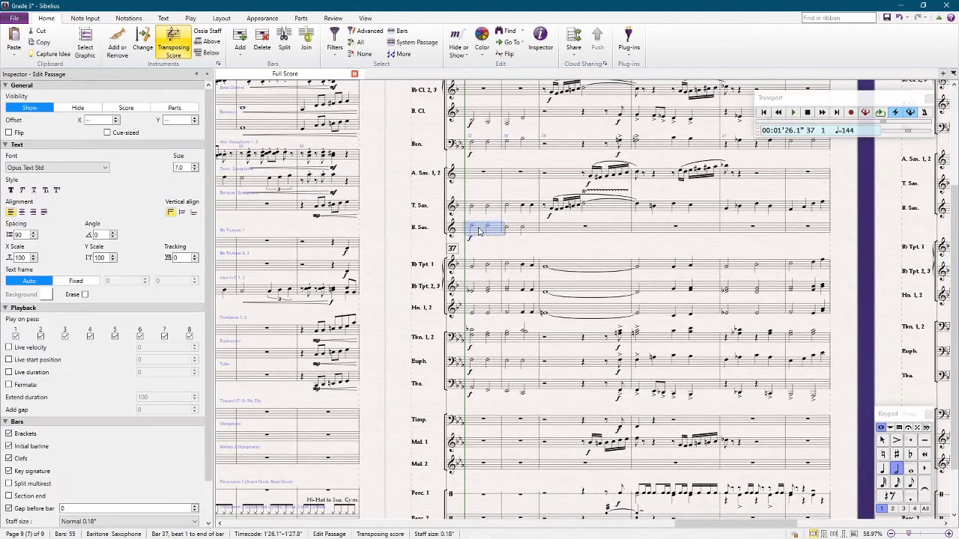
{"action": "left_click", "coordinate": [494, 246]}
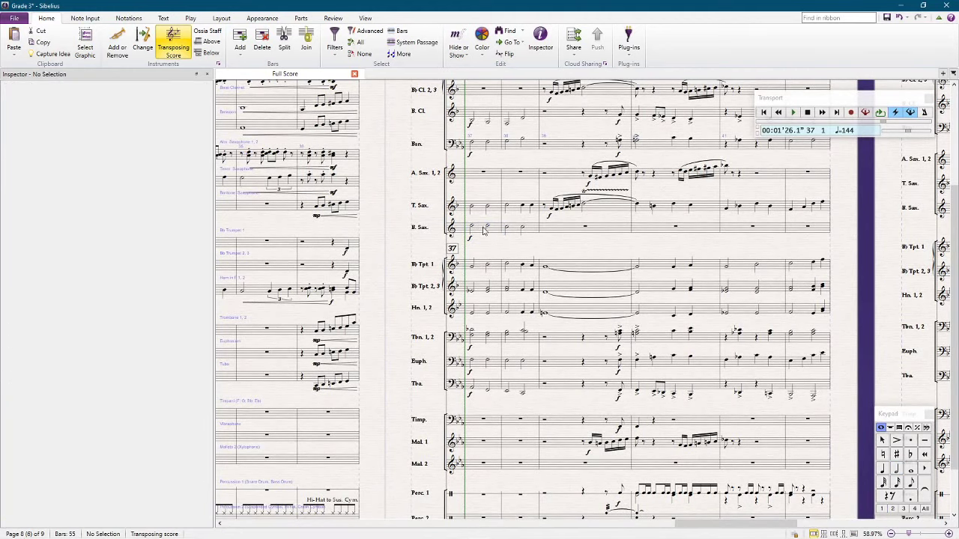
{"action": "left_click", "coordinate": [483, 232]}
{"action": "left_click", "coordinate": [485, 250]}
{"action": "left_click_drag", "start_coordinate": [522, 252], "coordinate": [518, 245]}
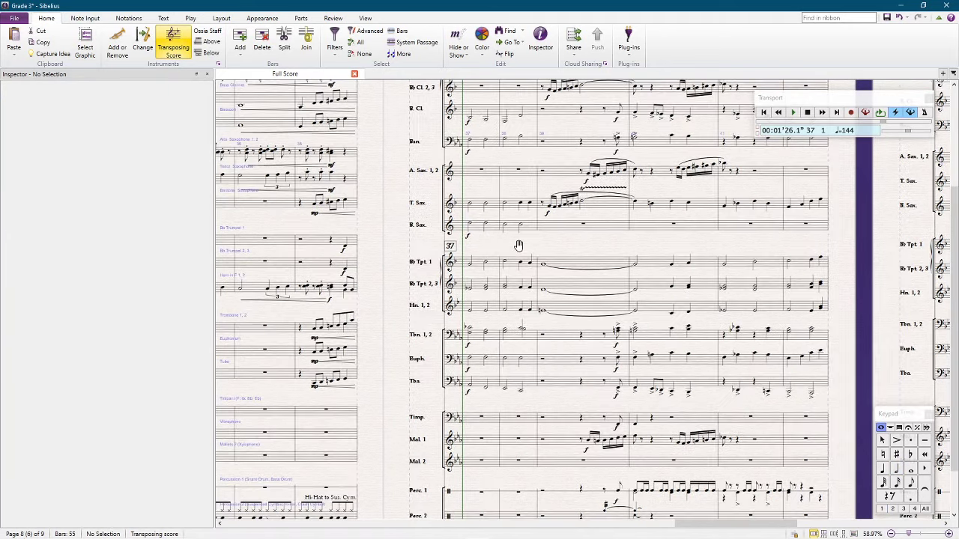
Step: Play the score from bar 36 through rehearsal mark 37 to bar 43 to check the doublings
{"action": "left_click", "coordinate": [310, 242]}
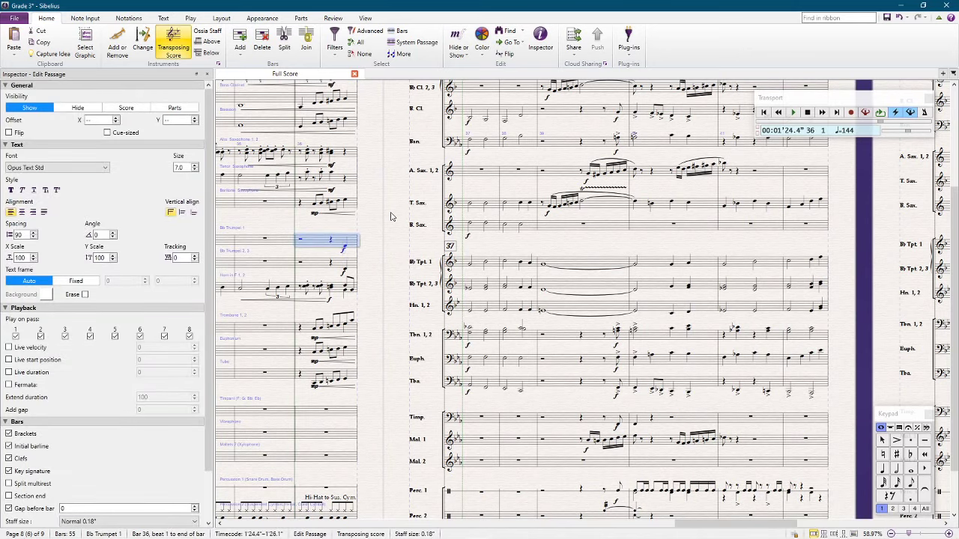
{"action": "key", "text": "space"}
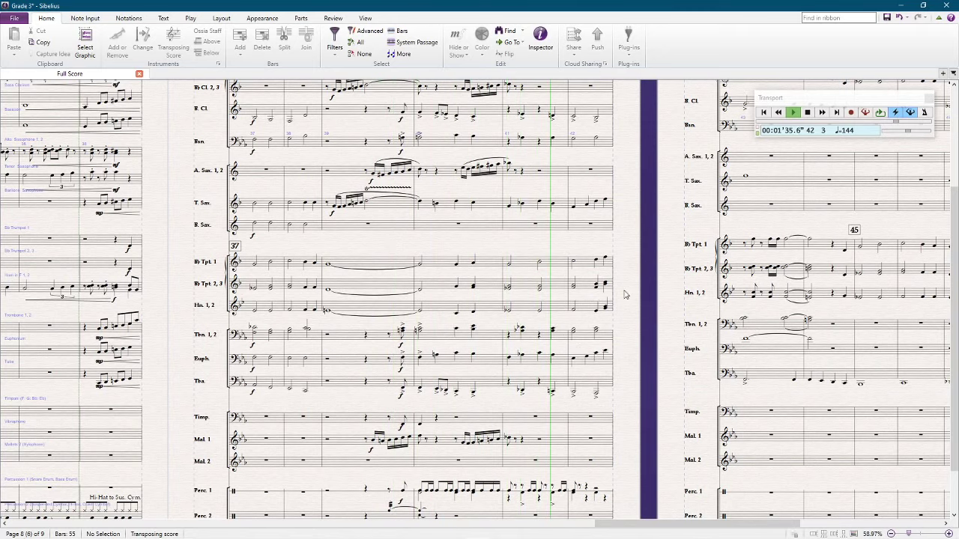
{"action": "left_click_drag", "start_coordinate": [651, 315], "coordinate": [610, 196]}
{"action": "key", "text": "space"}
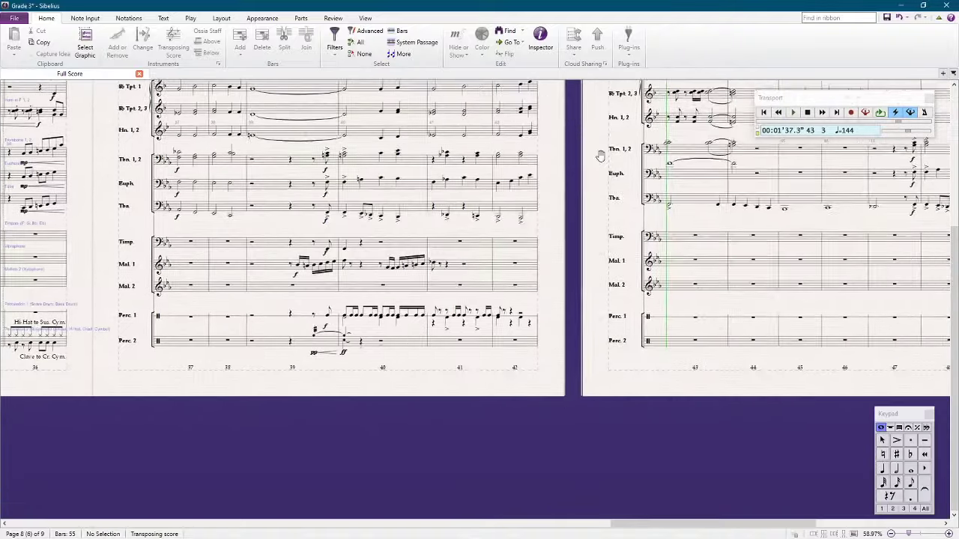
Step: Fill bar 41 of the snare drum with a repeating figure of one eighth and two sixteenth notes on every beat
{"action": "scroll", "coordinate": [455, 395], "scroll_direction": "up", "scroll_amount": 4}
{"action": "scroll", "coordinate": [447, 380], "scroll_direction": "up", "scroll_amount": 1}
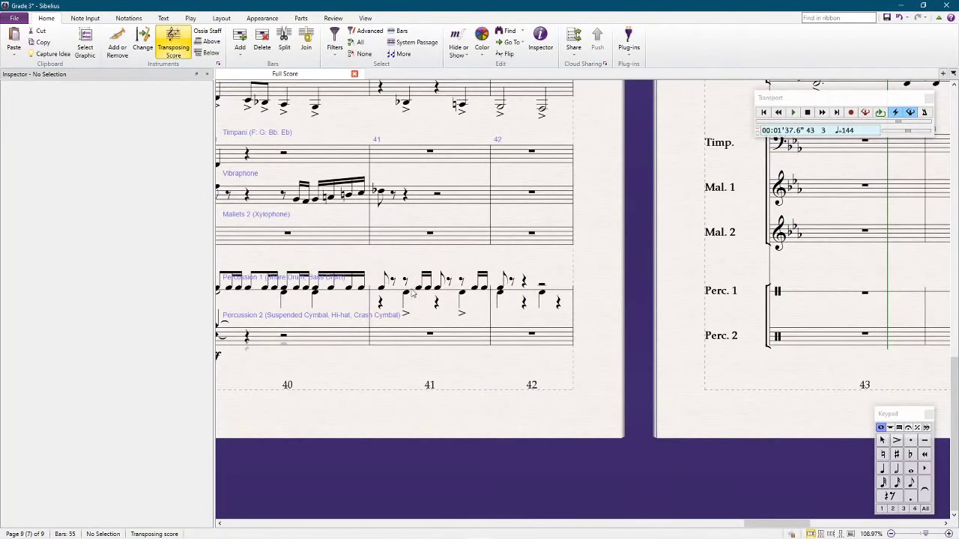
{"action": "left_click", "coordinate": [418, 289]}
{"action": "left_click", "coordinate": [395, 286]}
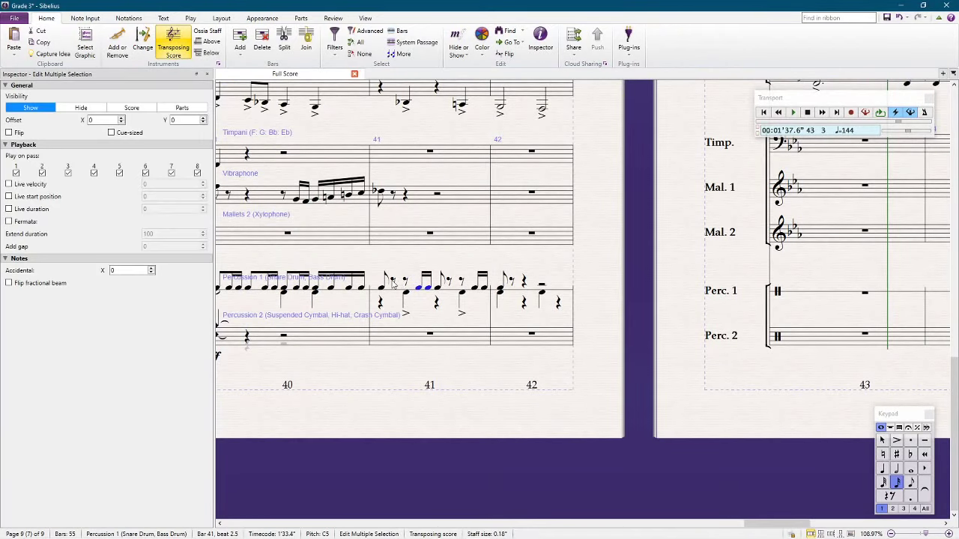
{"action": "left_click", "coordinate": [403, 286], "text": "shift"}
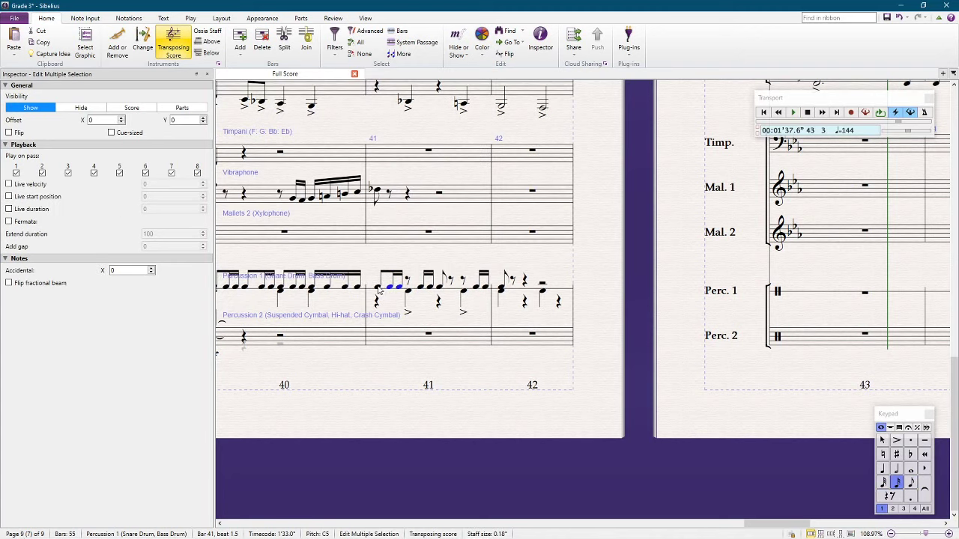
{"action": "key", "text": "r"}
{"action": "key", "text": "ctrl+z"}
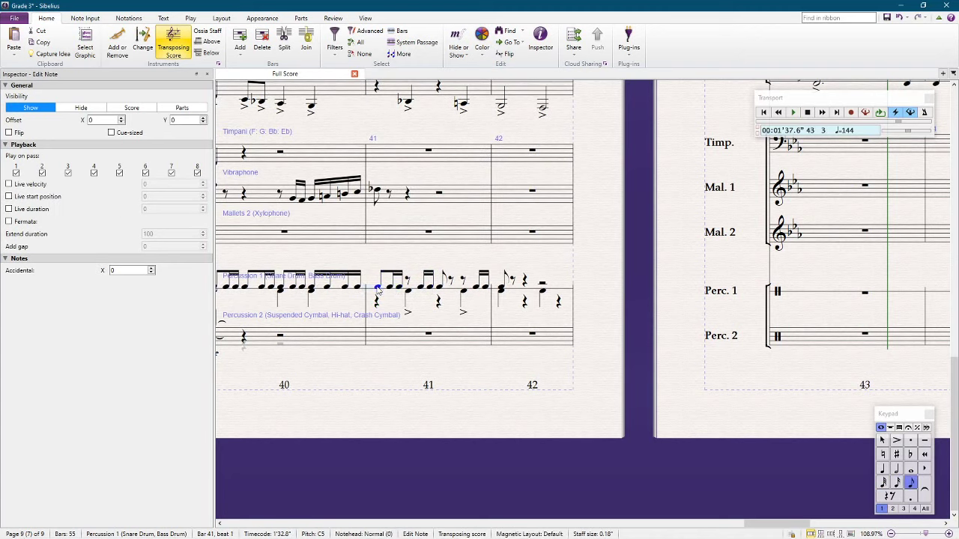
{"action": "key", "text": "r"}
{"action": "key", "text": "r"}
{"action": "key", "text": "r"}
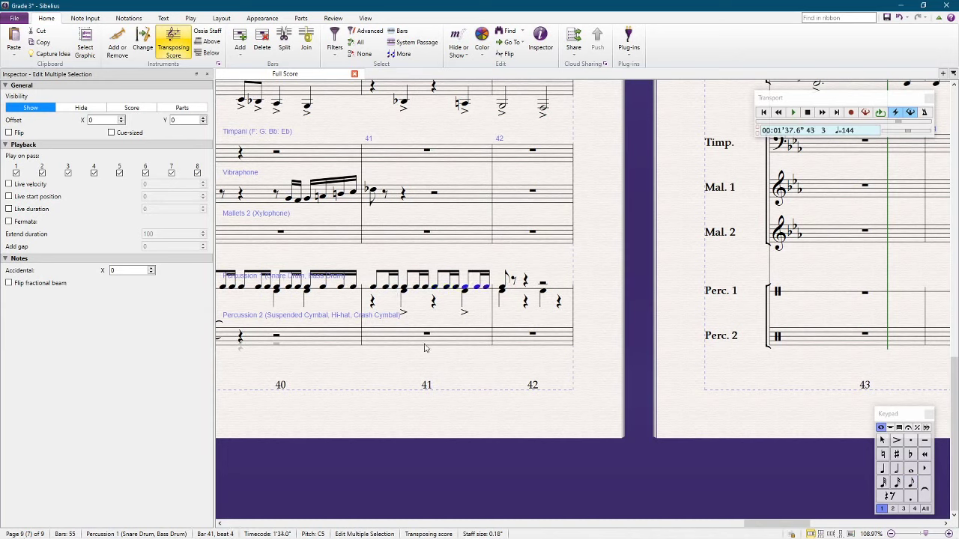
{"action": "key", "text": "Escape"}
{"action": "left_click", "coordinate": [457, 290]}
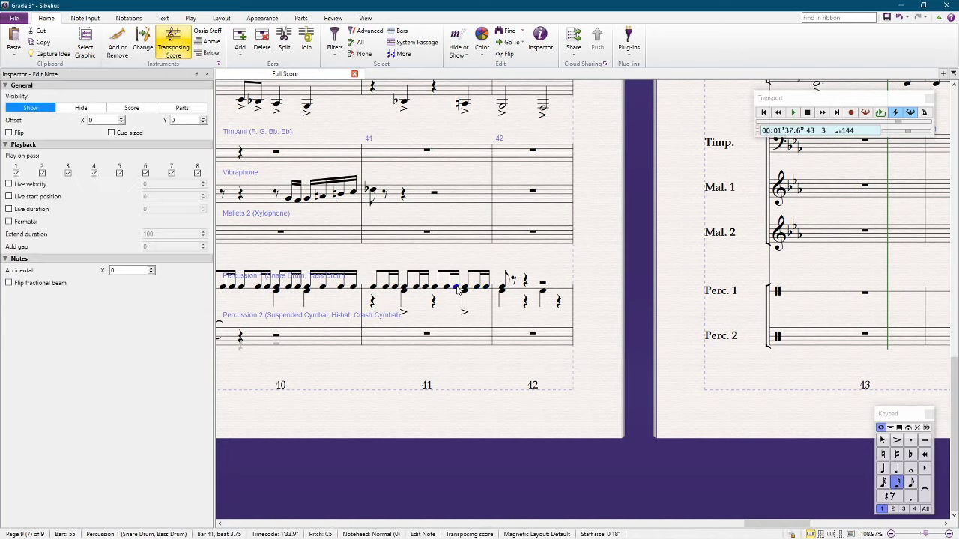
{"action": "left_click", "coordinate": [459, 386]}
Step: Review the scoring of bars 36–39 across all staves, from the flutes down to Percussion 2
{"action": "scroll", "coordinate": [460, 383], "scroll_direction": "down", "scroll_amount": 2}
{"action": "scroll", "coordinate": [460, 383], "scroll_direction": "down", "scroll_amount": 2}
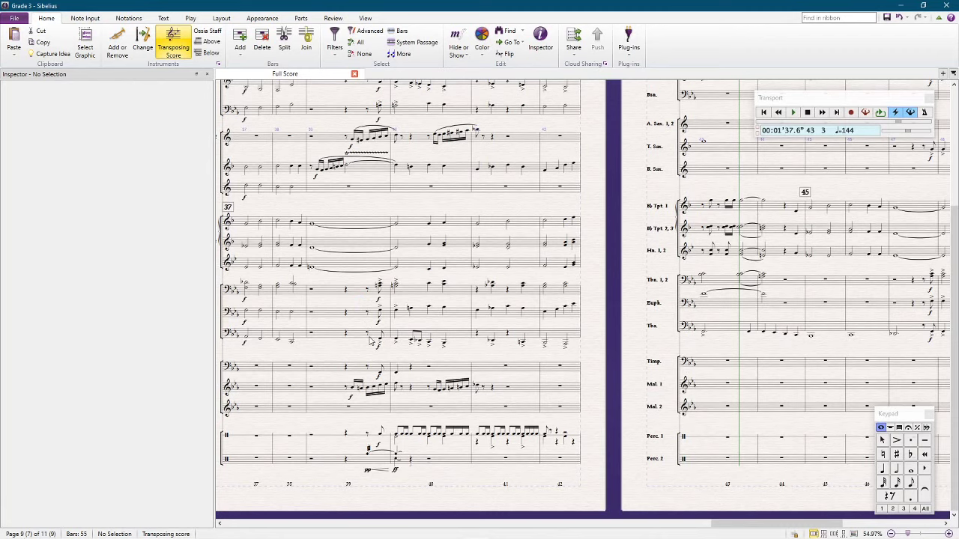
{"action": "scroll", "coordinate": [369, 341], "scroll_direction": "up", "scroll_amount": 5}
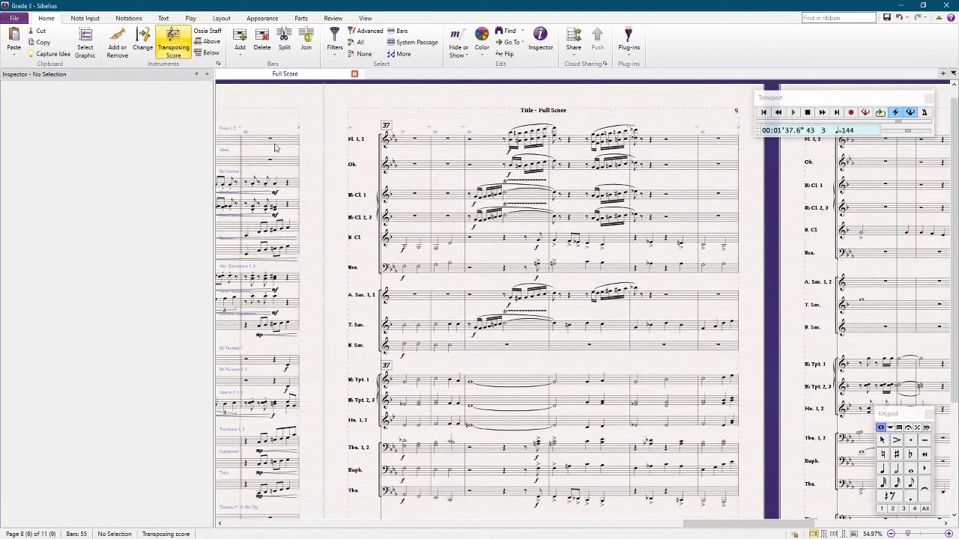
{"action": "left_click", "coordinate": [252, 149]}
{"action": "scroll", "coordinate": [519, 275], "scroll_direction": "down", "scroll_amount": 2}
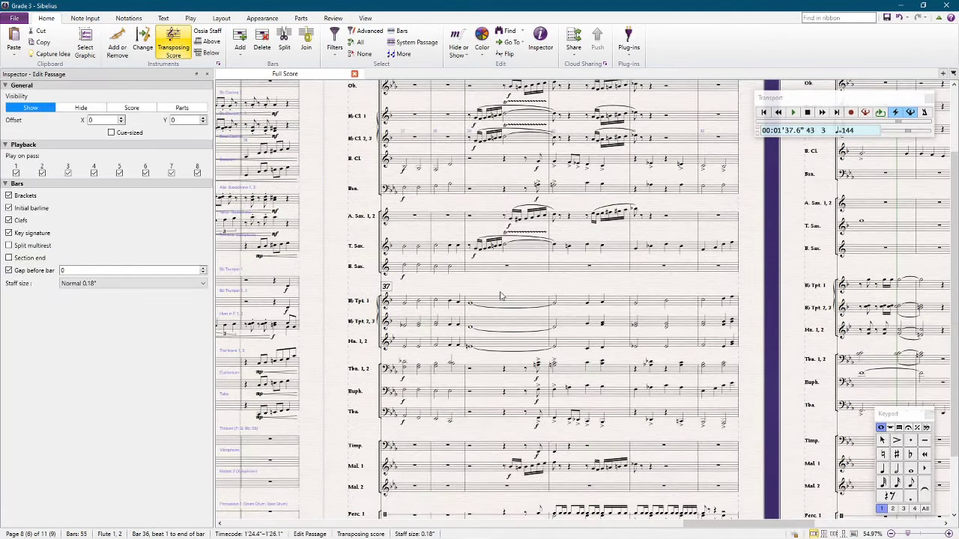
{"action": "scroll", "coordinate": [498, 287], "scroll_direction": "down", "scroll_amount": 2}
{"action": "scroll", "coordinate": [499, 287], "scroll_direction": "down", "scroll_amount": 1}
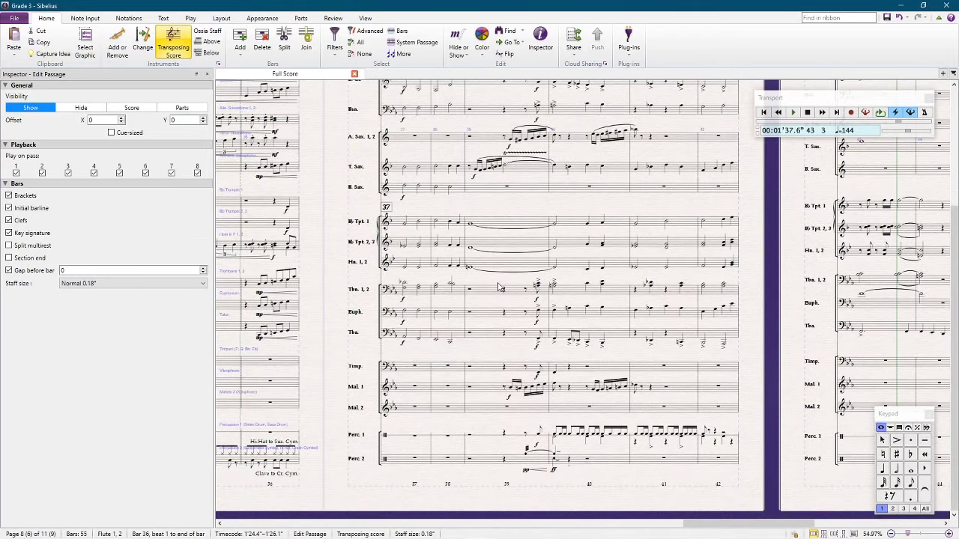
{"action": "left_click", "coordinate": [490, 460], "text": "shift"}
{"action": "key", "text": "Escape"}
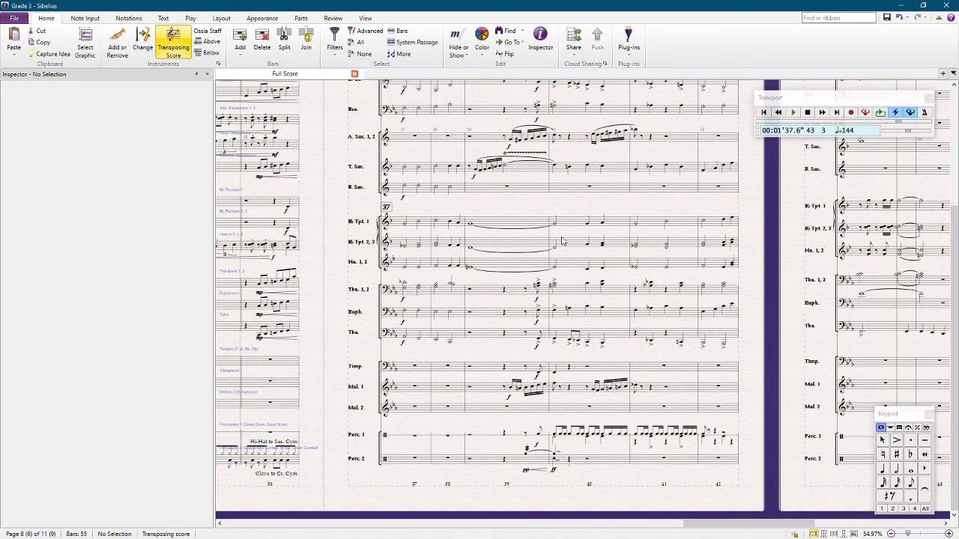
Step: Copy the euphonium line of bars 39–44 into the baritone saxophone at bar 39
{"action": "scroll", "coordinate": [563, 241], "scroll_direction": "up", "scroll_amount": 2}
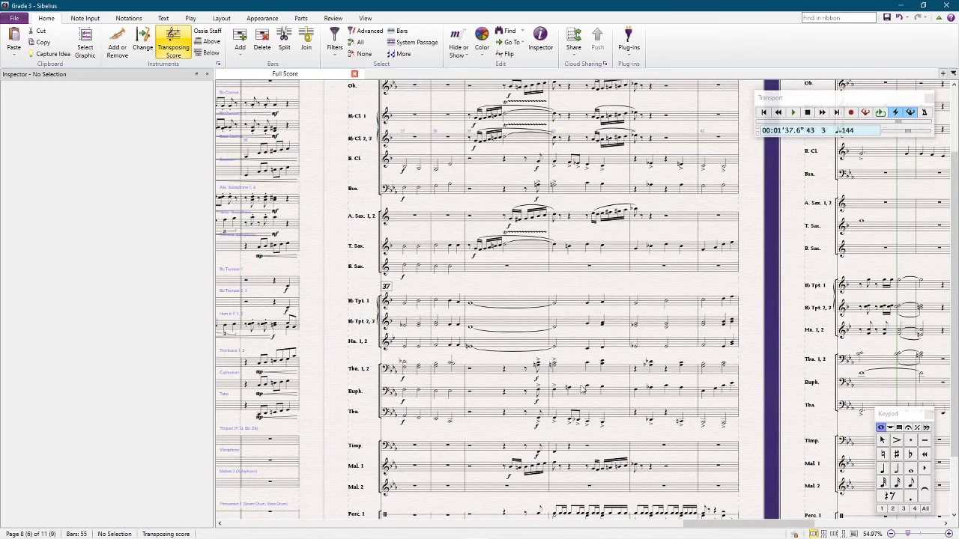
{"action": "key", "text": "KP_Divide"}
{"action": "left_click", "coordinate": [521, 397]}
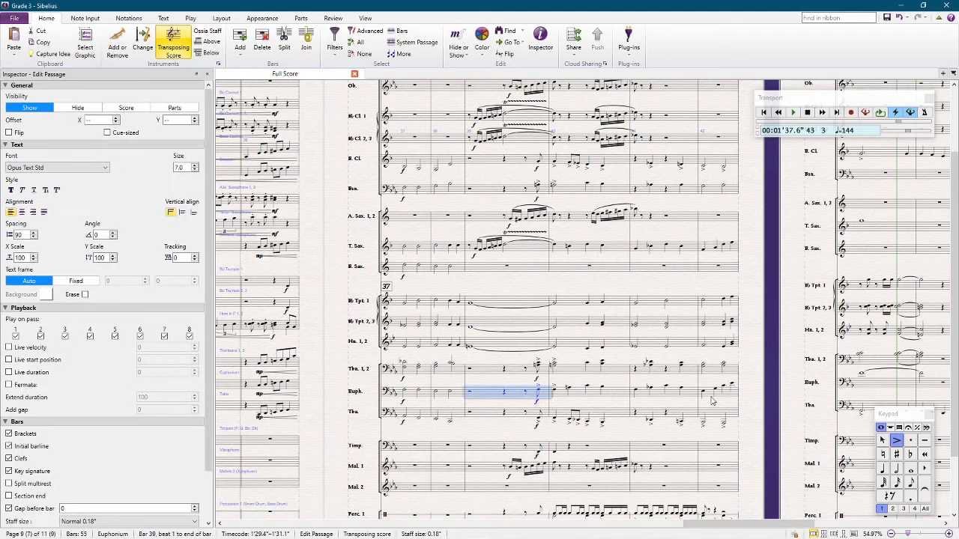
{"action": "left_click", "coordinate": [929, 385], "text": "shift"}
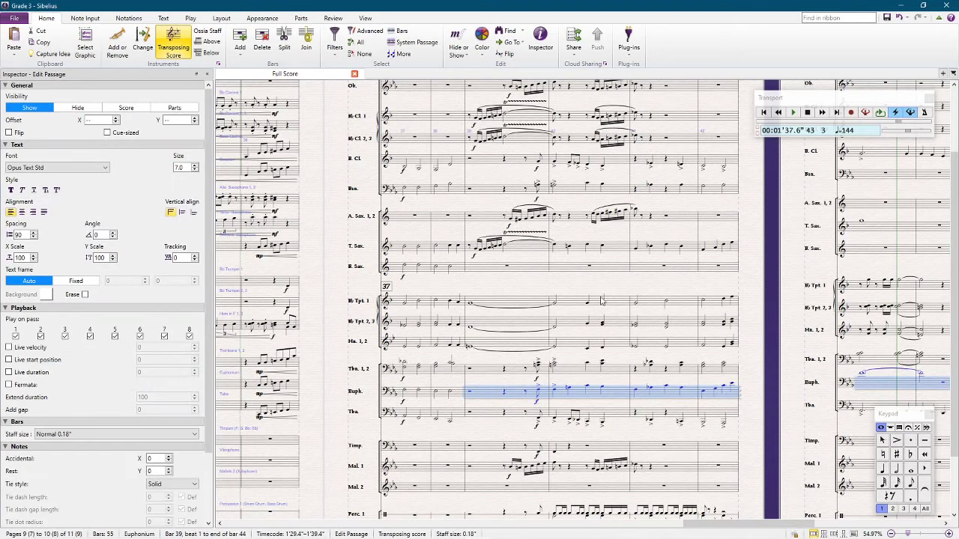
{"action": "left_click", "coordinate": [517, 268]}
{"action": "double_click", "coordinate": [517, 268]}
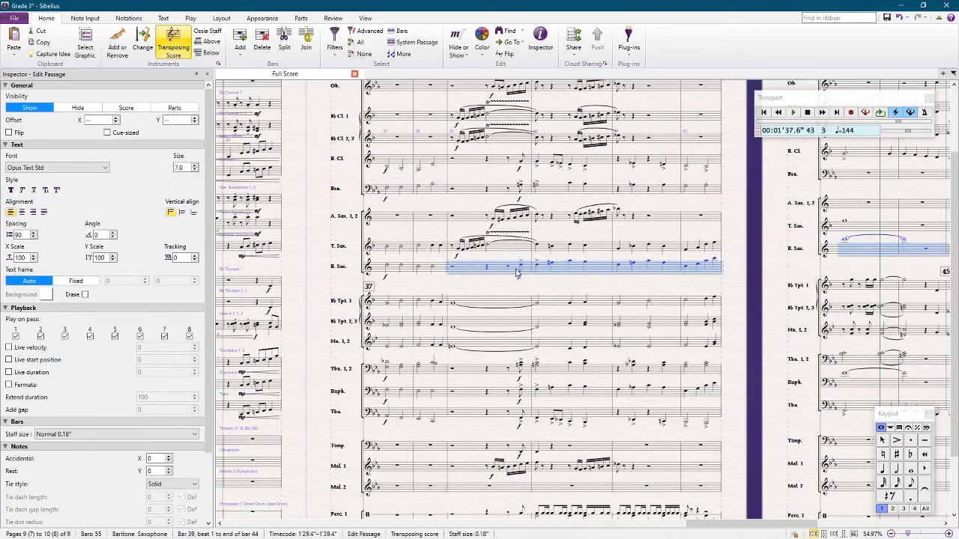
Step: Transpose the baritone saxophone down an octave from beat 3 of bar 42 to the end of bar 44
{"action": "left_click", "coordinate": [724, 272]}
{"action": "left_click", "coordinate": [708, 264]}
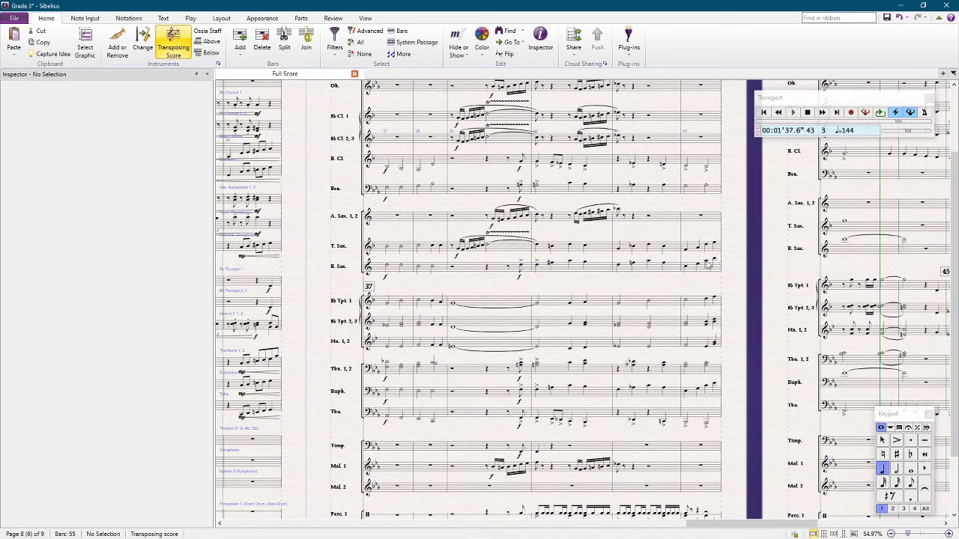
{"action": "left_click", "coordinate": [921, 252], "text": "shift"}
{"action": "key", "text": "shift+t"}
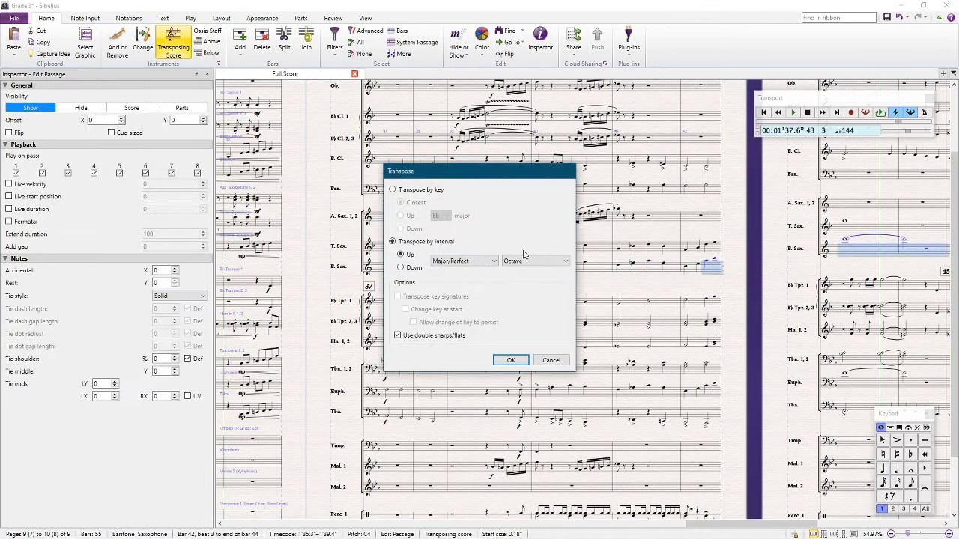
{"action": "left_click", "coordinate": [414, 268]}
{"action": "key", "text": "Return"}
{"action": "left_click", "coordinate": [754, 267]}
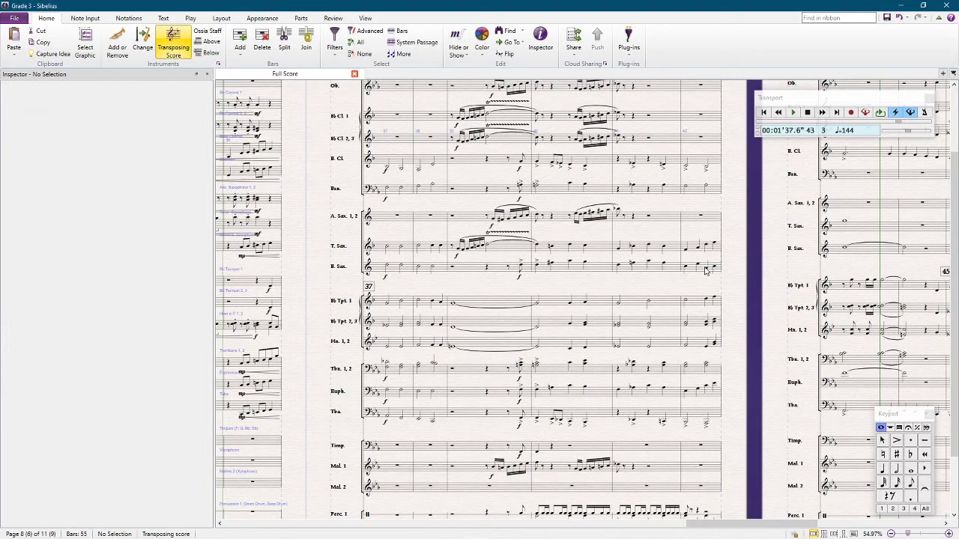
{"action": "left_click_drag", "start_coordinate": [758, 272], "coordinate": [739, 275]}
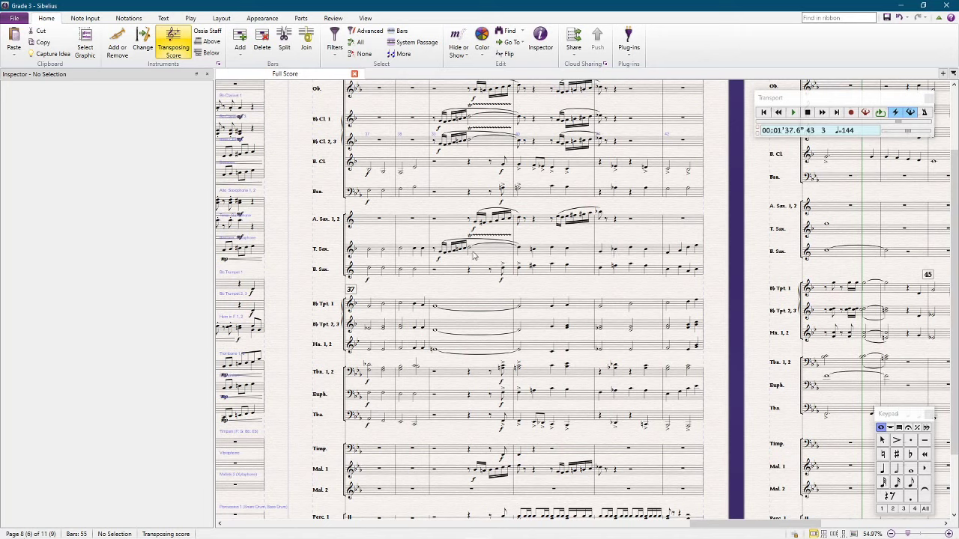
Step: Copy the horn line from beat 3 of bar 41 to beat 3 of bar 44 into the alto saxophones at bar 41
{"action": "left_click", "coordinate": [552, 354]}
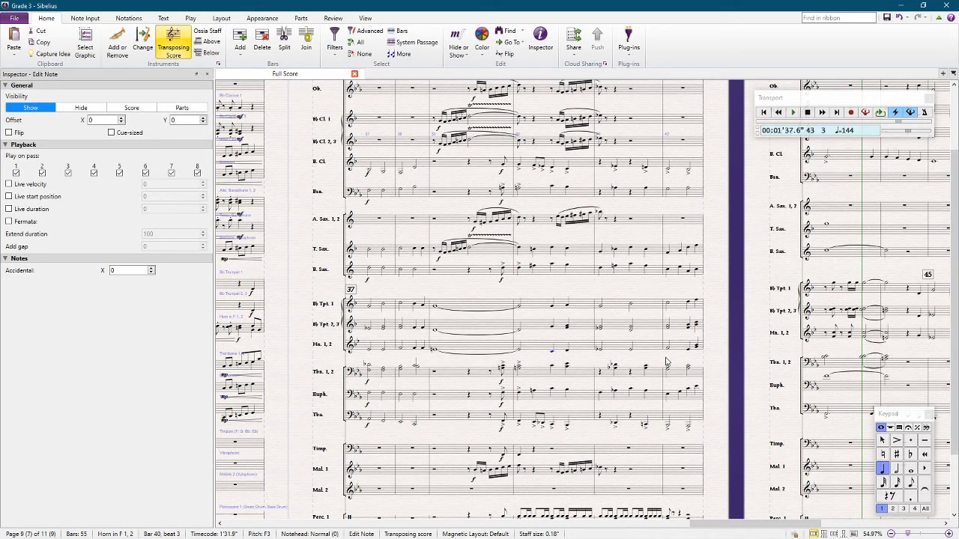
{"action": "key", "text": "Escape"}
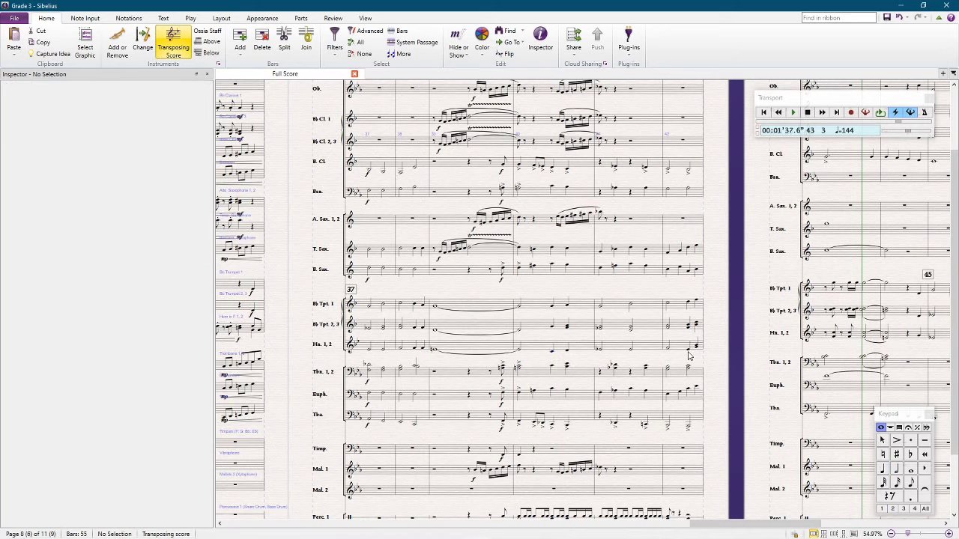
{"action": "left_click", "coordinate": [553, 353]}
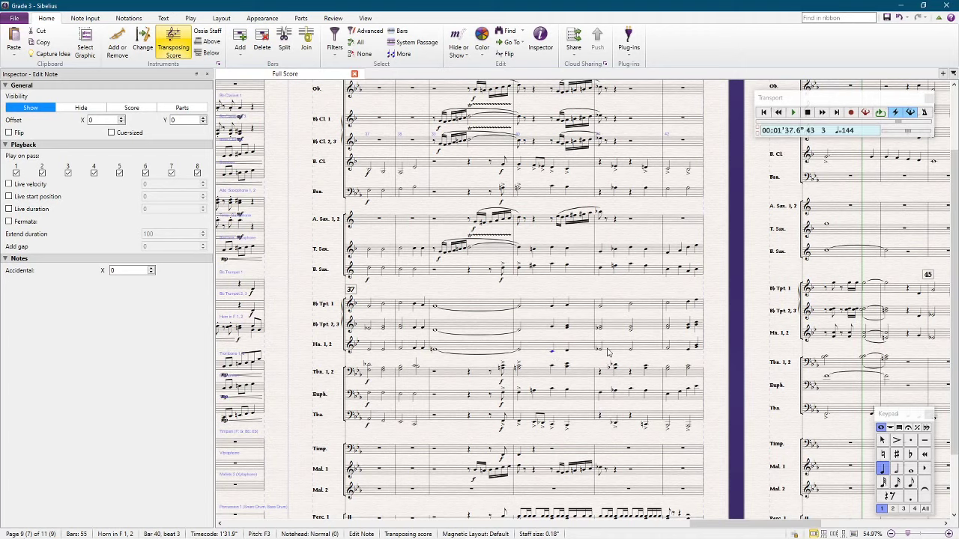
{"action": "left_click", "coordinate": [633, 353]}
{"action": "scroll", "coordinate": [632, 357], "scroll_direction": "right", "scroll_amount": 3}
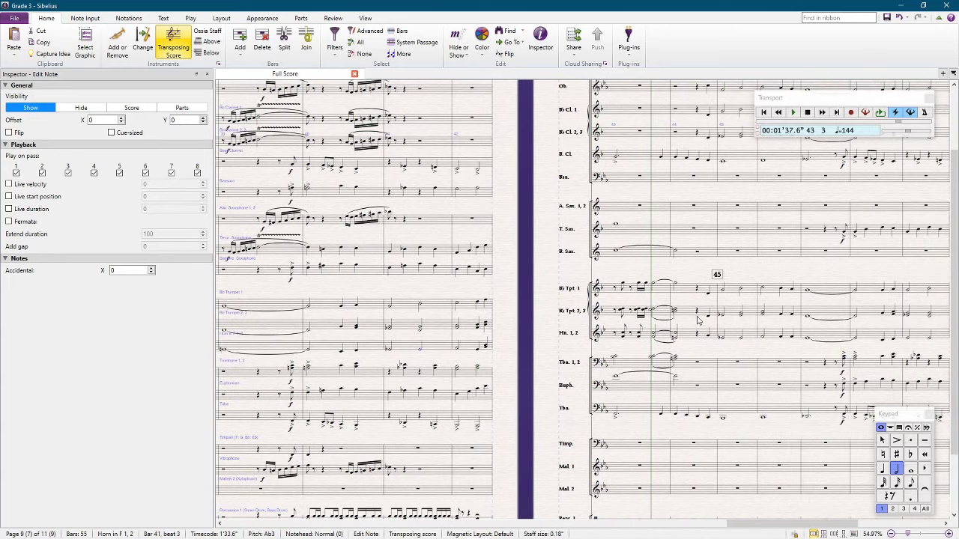
{"action": "left_click", "coordinate": [675, 341], "text": "shift"}
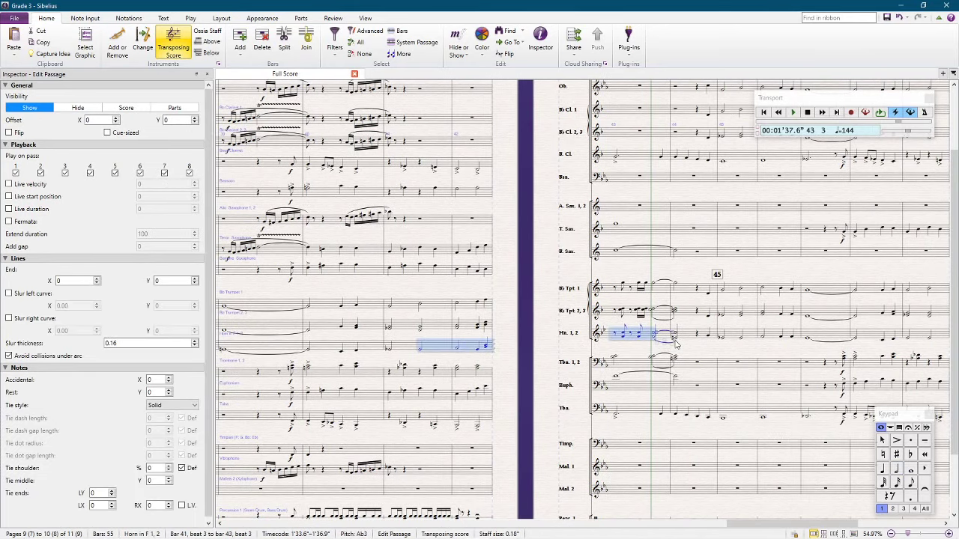
{"action": "left_click", "coordinate": [678, 341], "text": "shift"}
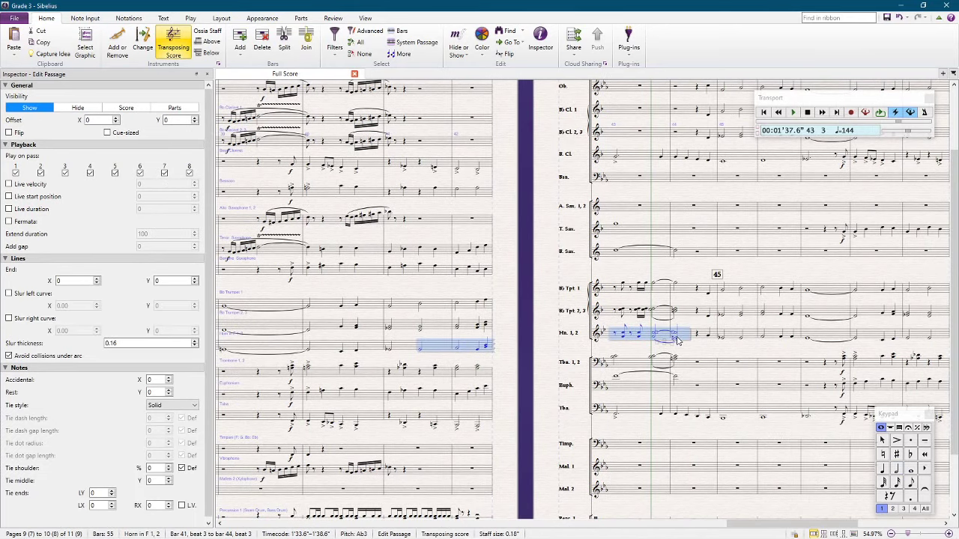
{"action": "left_click", "coordinate": [420, 222], "text": "alt"}
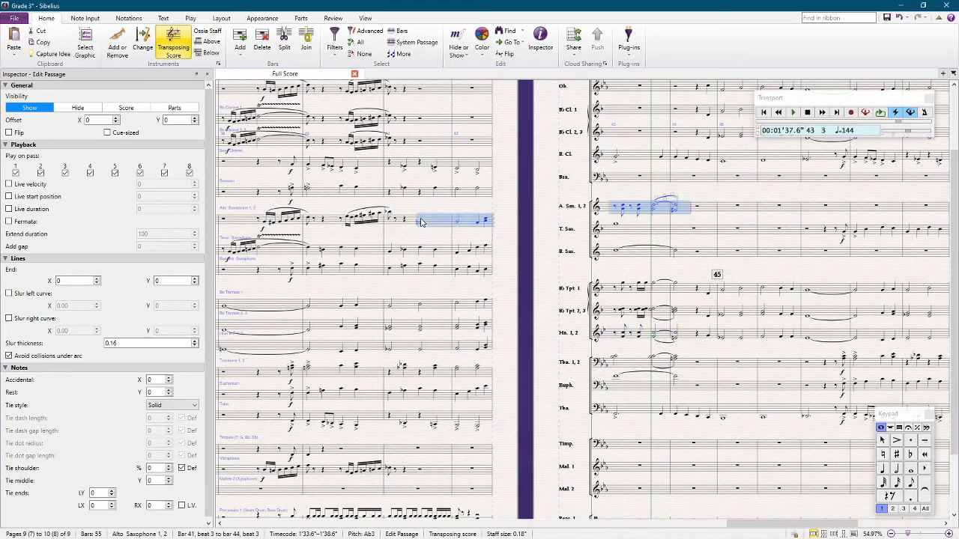
{"action": "key", "text": "Escape"}
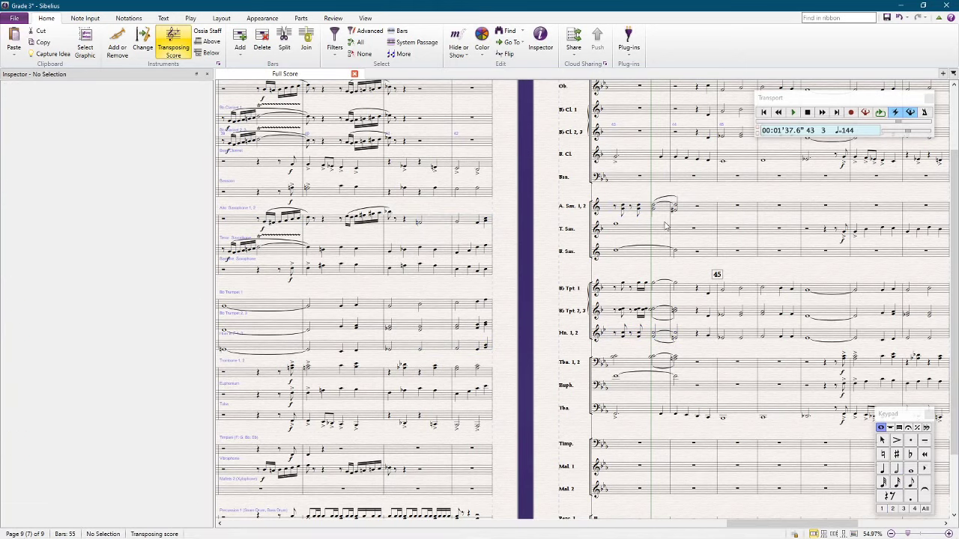
Step: Flip the lower tie of the alto saxophone chord at beat 3 of bar 43 so it curves below the notes
{"action": "left_click_drag", "start_coordinate": [637, 212], "coordinate": [719, 221]}
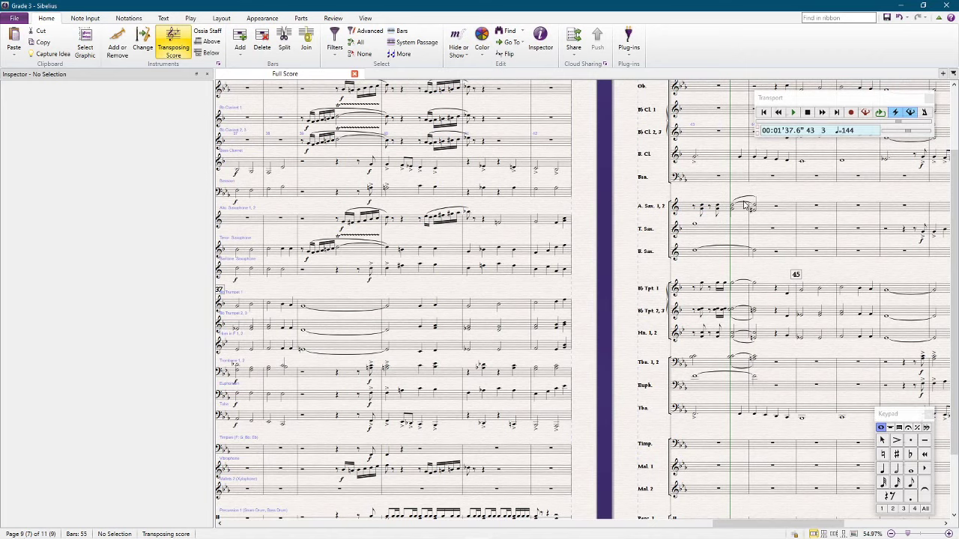
{"action": "left_click", "coordinate": [745, 204]}
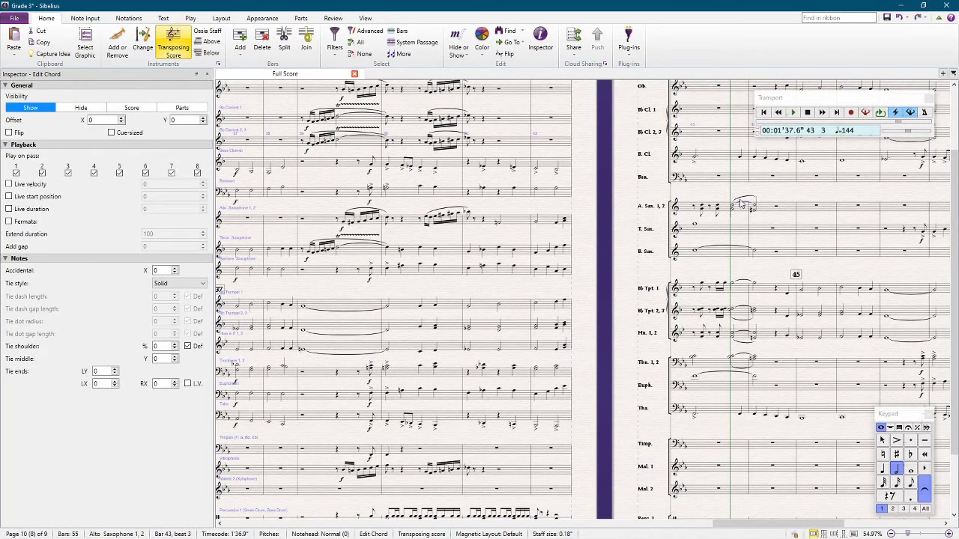
{"action": "left_click", "coordinate": [581, 248]}
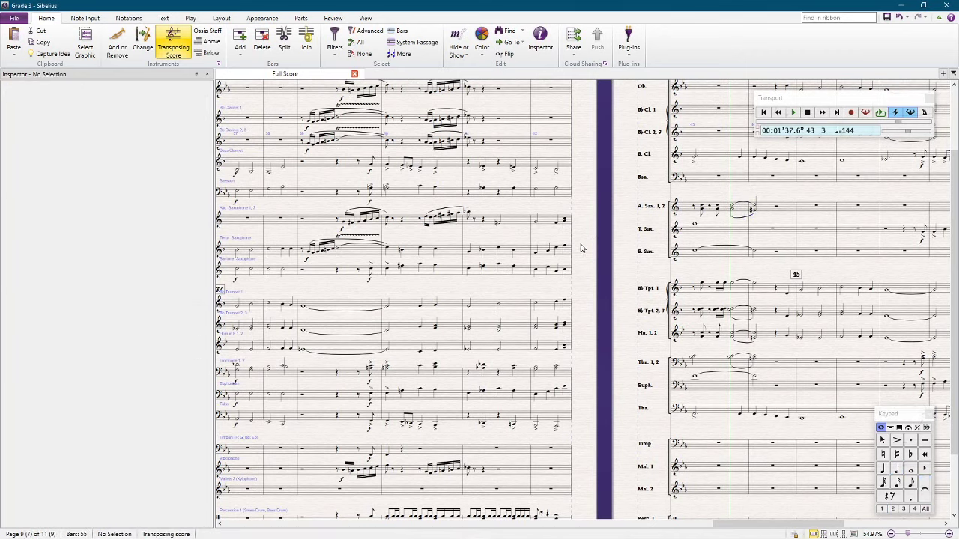
Step: Copy the horn line of bars 37–38 into the alto saxophones at bar 37
{"action": "scroll", "coordinate": [582, 248], "scroll_direction": "left", "scroll_amount": 3}
{"action": "left_click", "coordinate": [403, 349]}
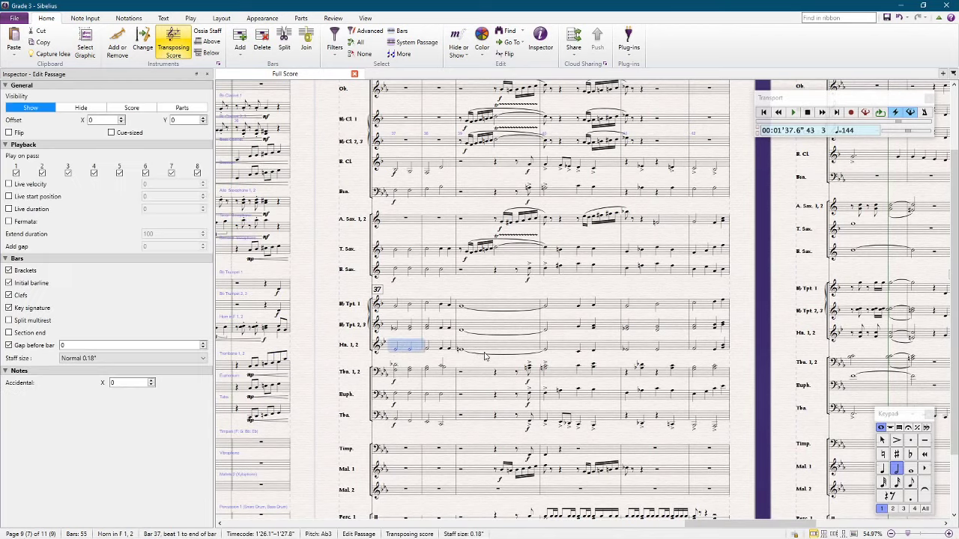
{"action": "left_click", "coordinate": [399, 221]}
{"action": "key", "text": "ctrl+equal"}
{"action": "key", "text": "ctrl+equal"}
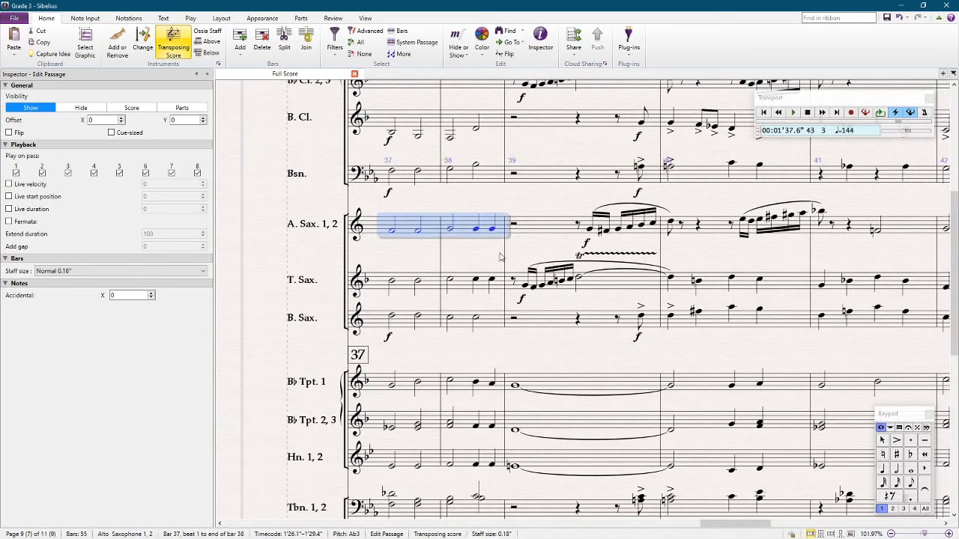
{"action": "left_click", "coordinate": [466, 260]}
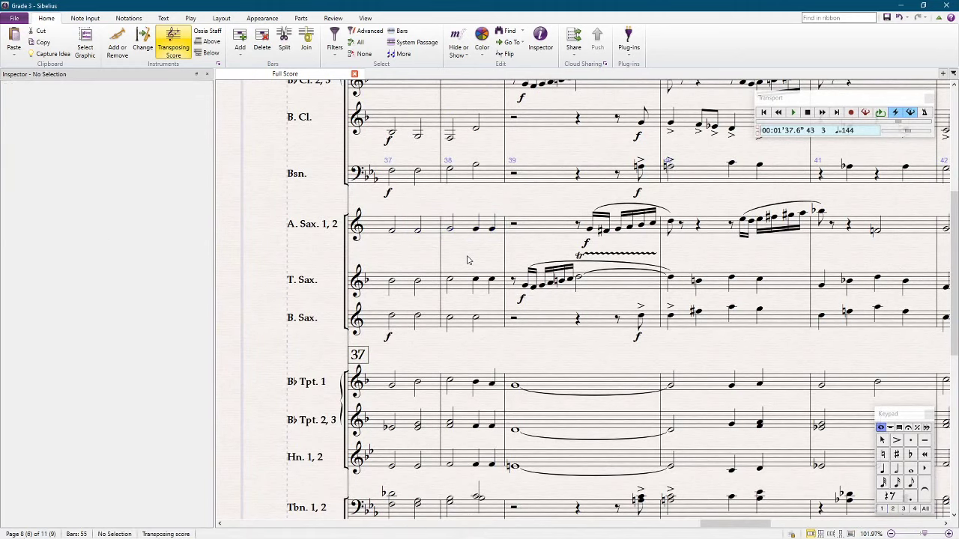
Step: Copy bars 37–38 of the second and third trumpets into the alto saxophones at bar 37
{"action": "left_click", "coordinate": [404, 426]}
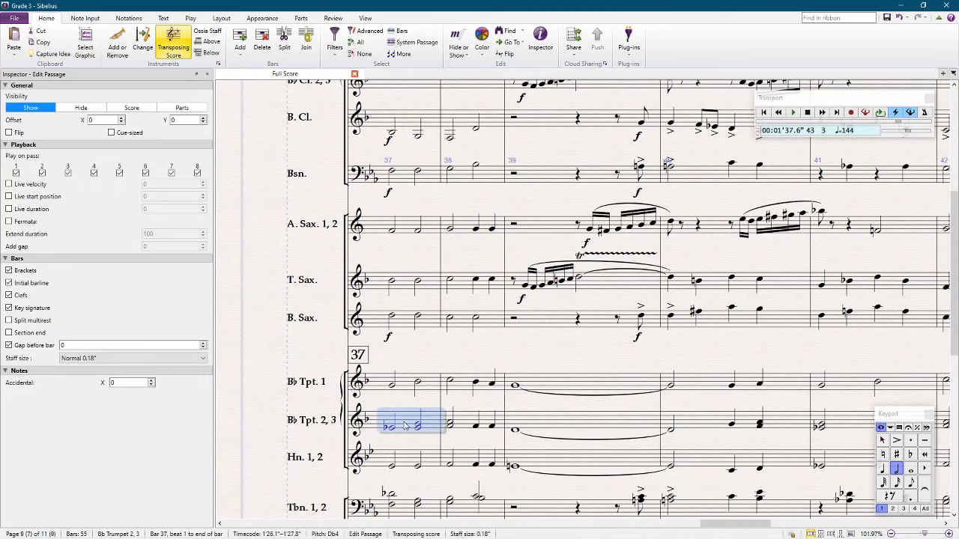
{"action": "left_click", "coordinate": [408, 227], "text": "alt"}
{"action": "key", "text": "Escape"}
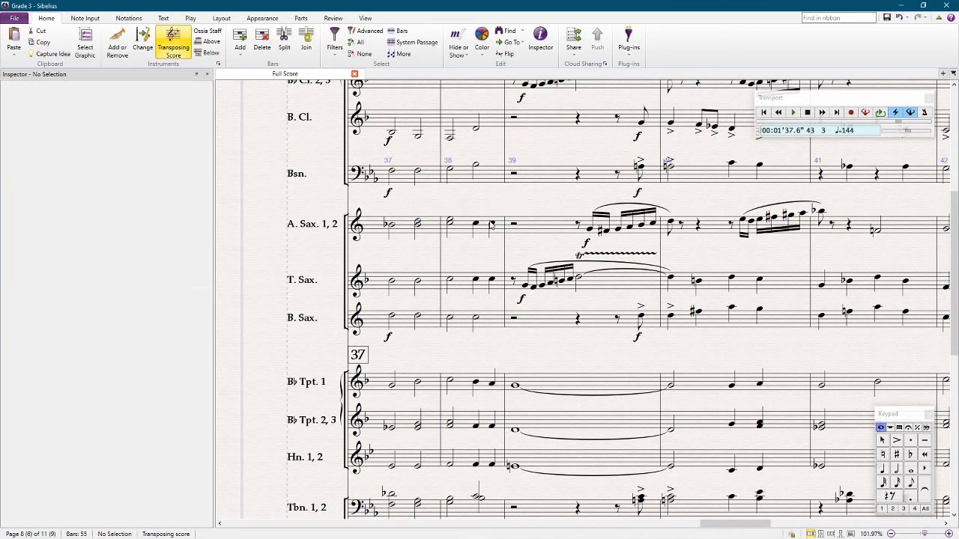
Step: Repeat the last alto saxophone quarter note of bar 38 on beat 1 of bar 39 and raise it one step
{"action": "left_click", "coordinate": [491, 224]}
{"action": "key", "text": "r"}
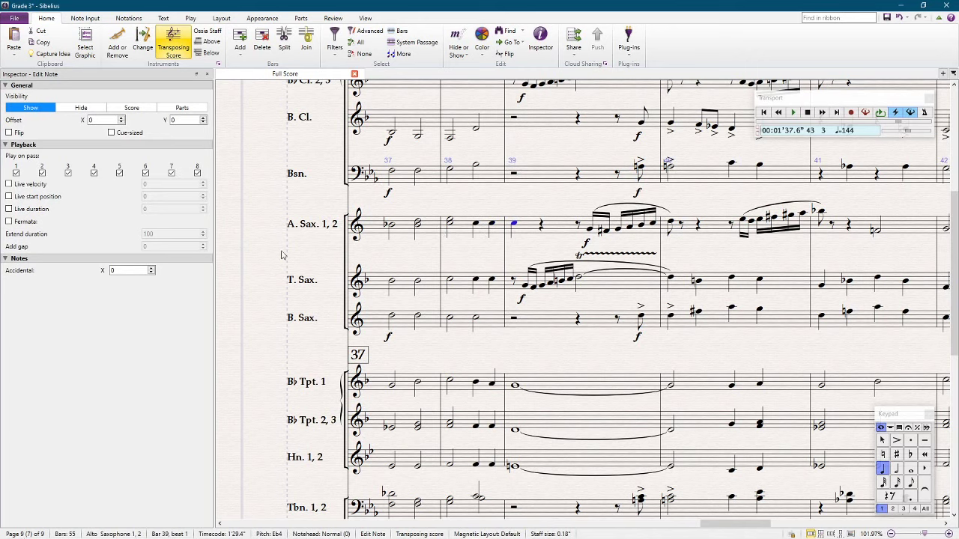
{"action": "key", "text": "Up"}
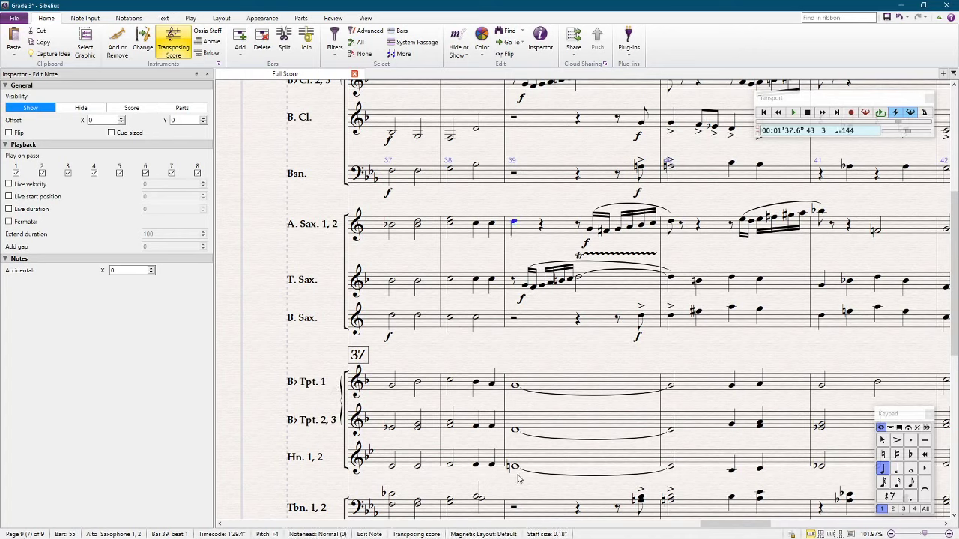
Step: Copy the horn half note from beat 1 of bar 40 to beat 1 of bar 39 in the alto saxophones and transpose it up an octave
{"action": "left_click", "coordinate": [669, 466]}
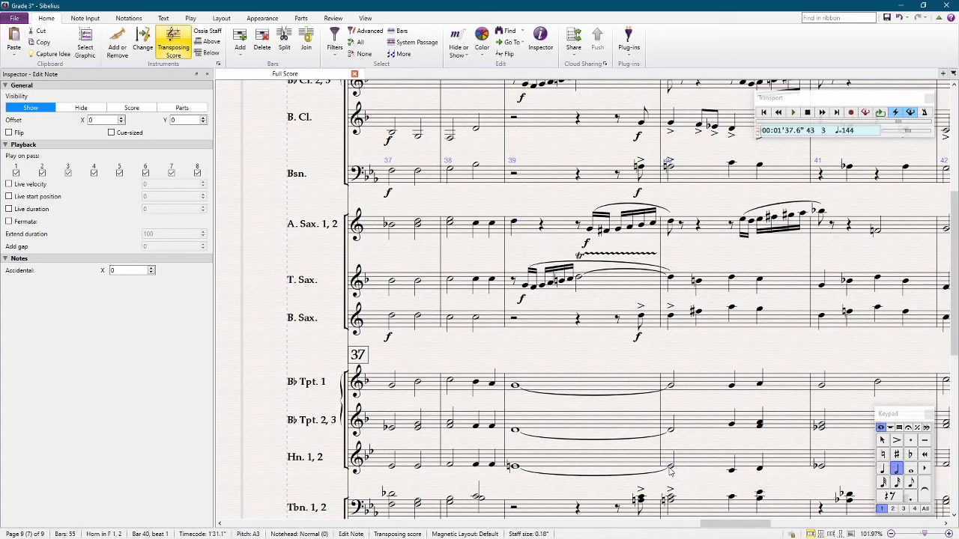
{"action": "left_click", "coordinate": [514, 226]}
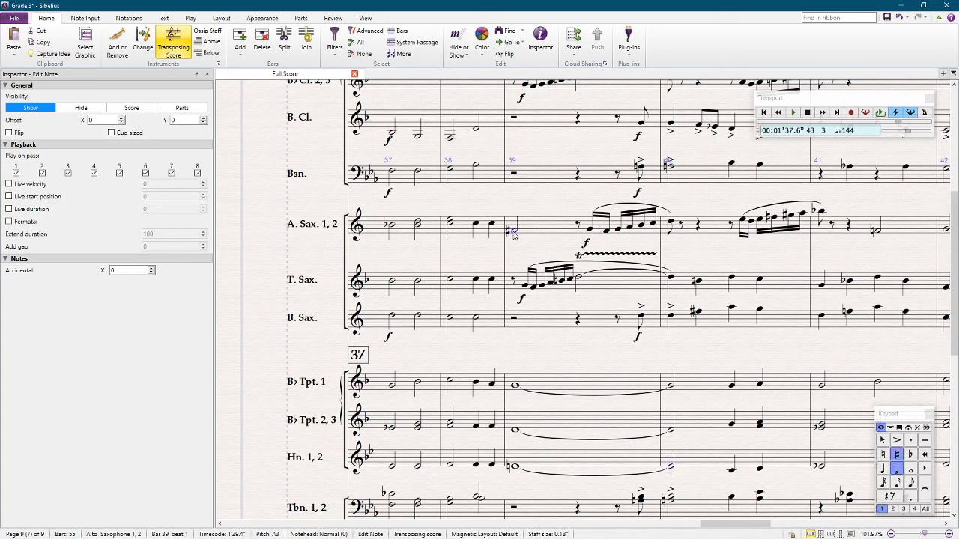
{"action": "key", "text": "shift+t"}
{"action": "key", "text": "Return"}
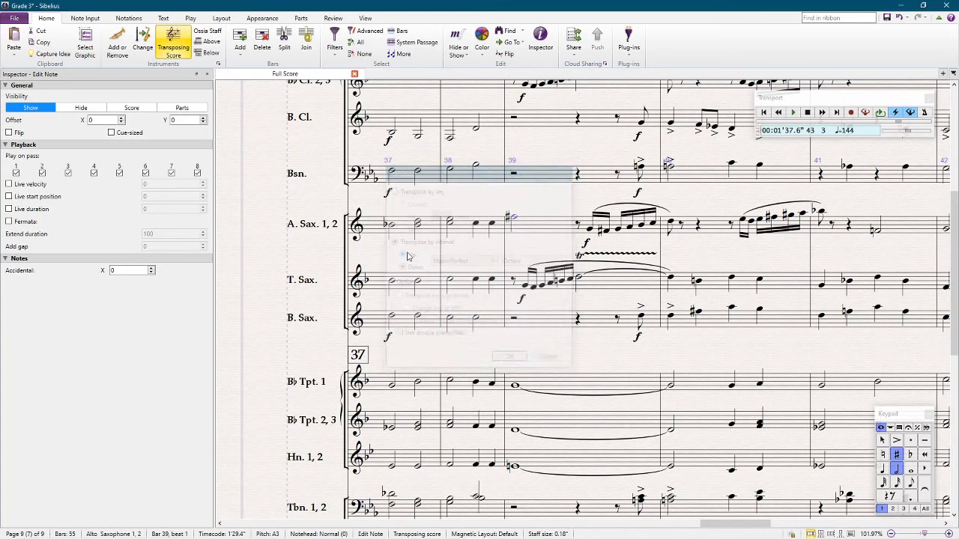
Step: Add a note a fifth above each of the two alto saxophone quarter notes on beats 3 and 4 of bar 38
{"action": "left_click", "coordinate": [476, 465]}
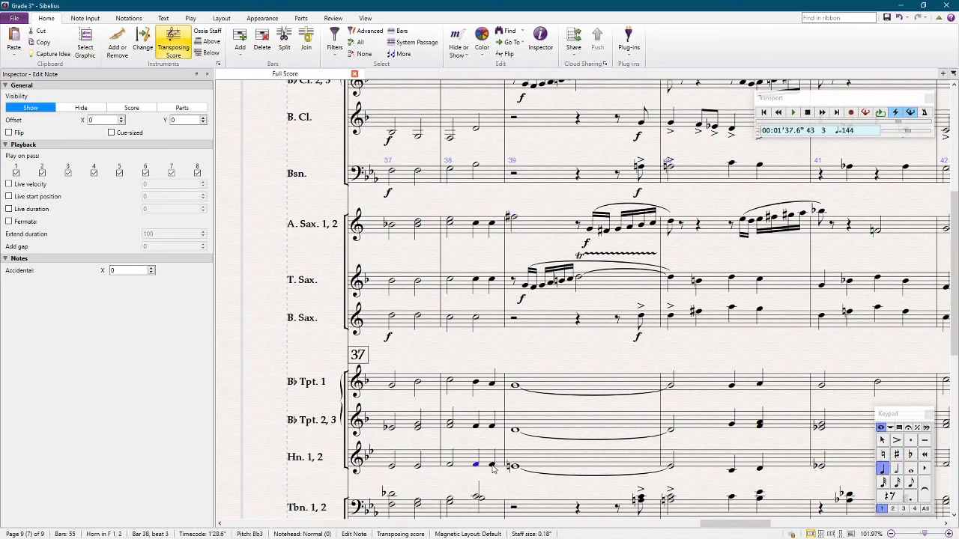
{"action": "left_click", "coordinate": [492, 465], "text": "ctrl"}
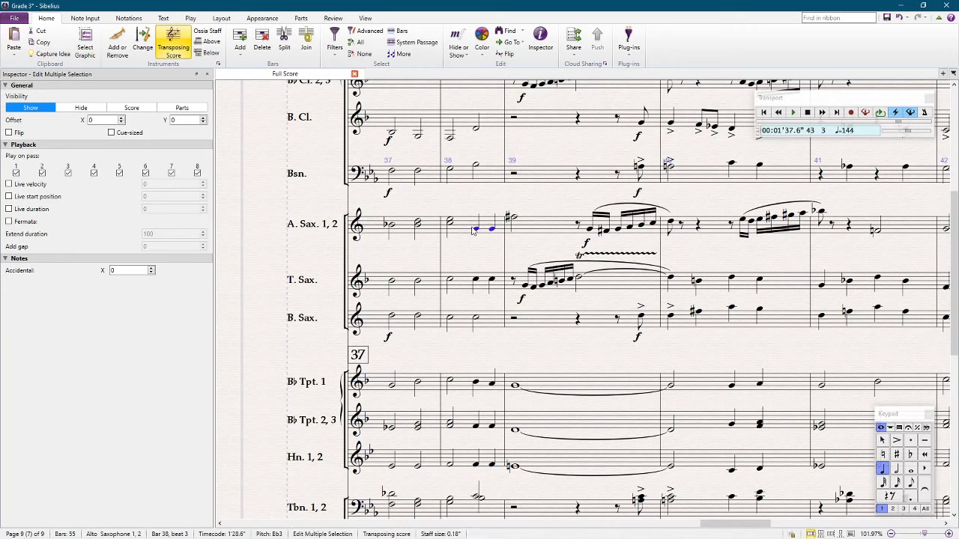
{"action": "key", "text": "shift+4"}
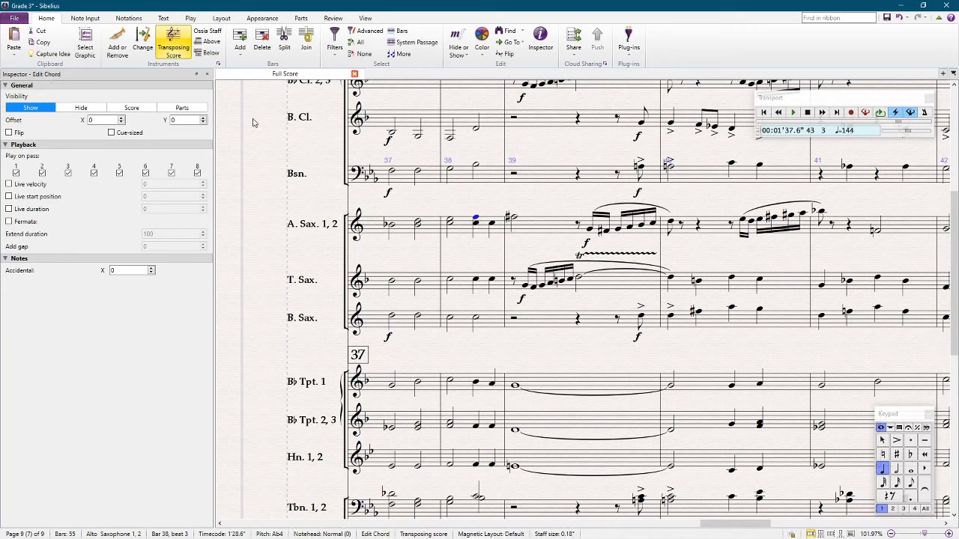
{"action": "key", "text": "Up"}
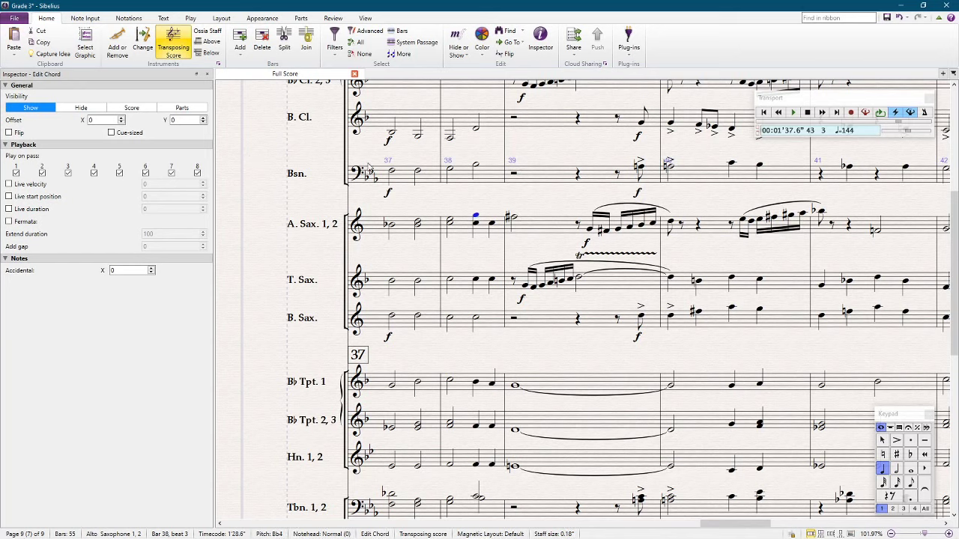
{"action": "left_click", "coordinate": [492, 223]}
{"action": "key", "text": "shift+4"}
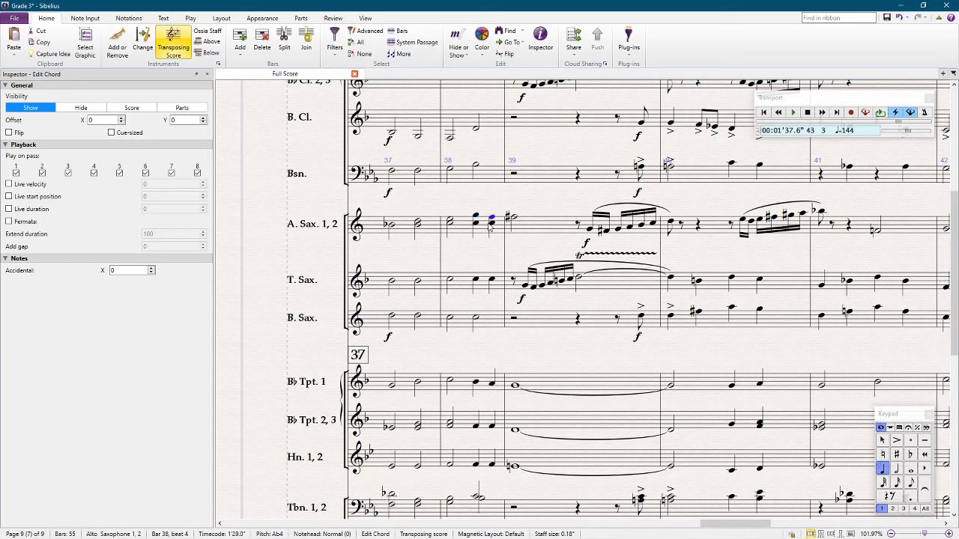
{"action": "key", "text": "Up"}
{"action": "key", "text": "Escape"}
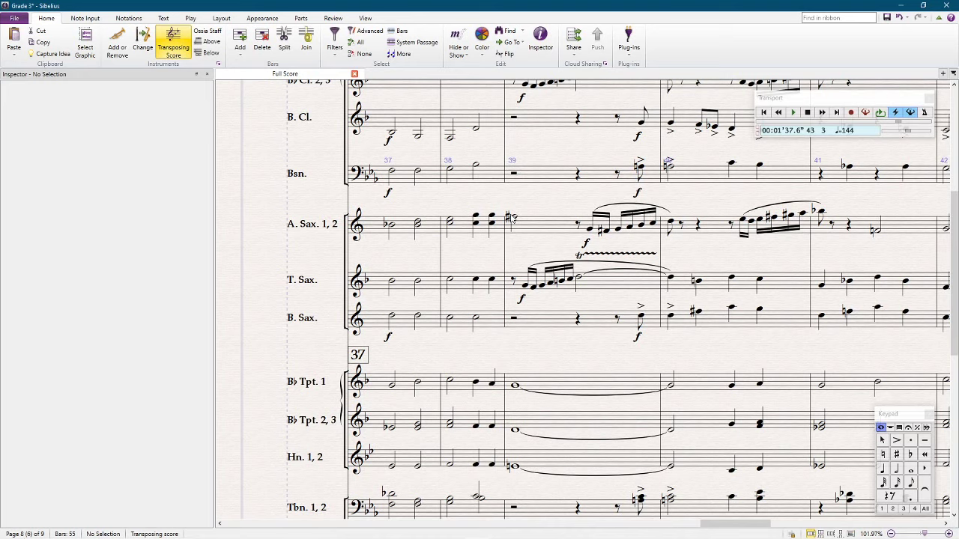
Step: Add a concert F4 below the alto saxophone half note on beat 1 of bar 39, checking the harmony at concert pitch
{"action": "left_click", "coordinate": [513, 219]}
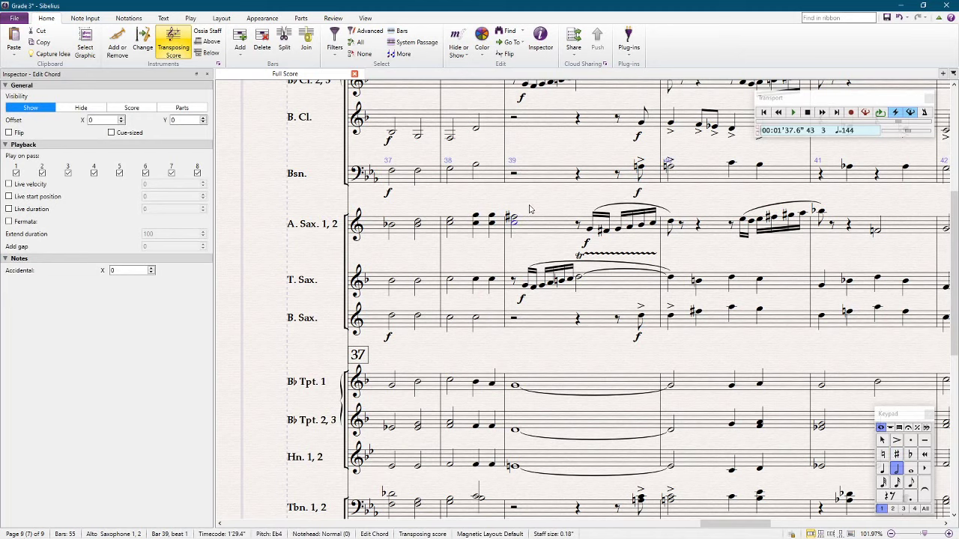
{"action": "key", "text": "Escape"}
{"action": "left_click", "coordinate": [173, 50]}
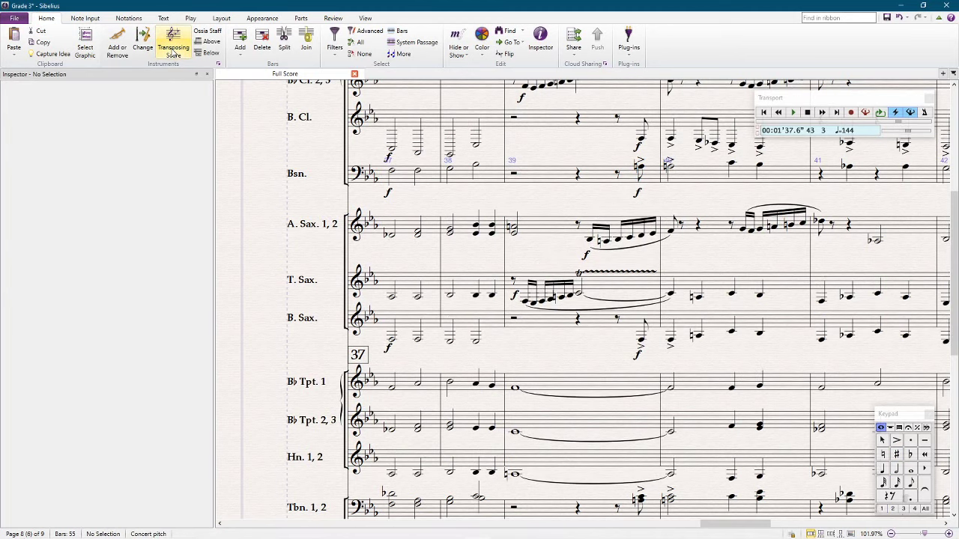
{"action": "left_click", "coordinate": [173, 50]}
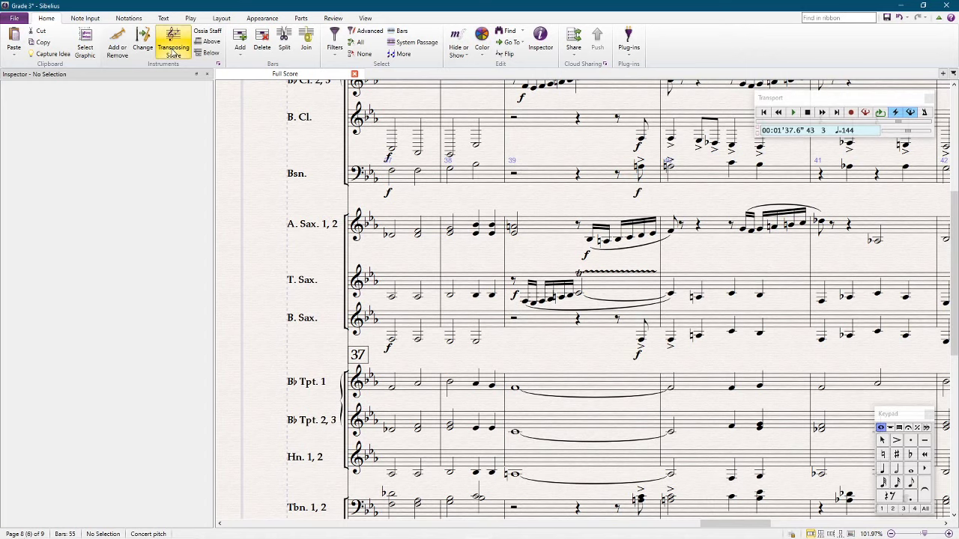
{"action": "left_click", "coordinate": [514, 227]}
{"action": "key", "text": "Escape"}
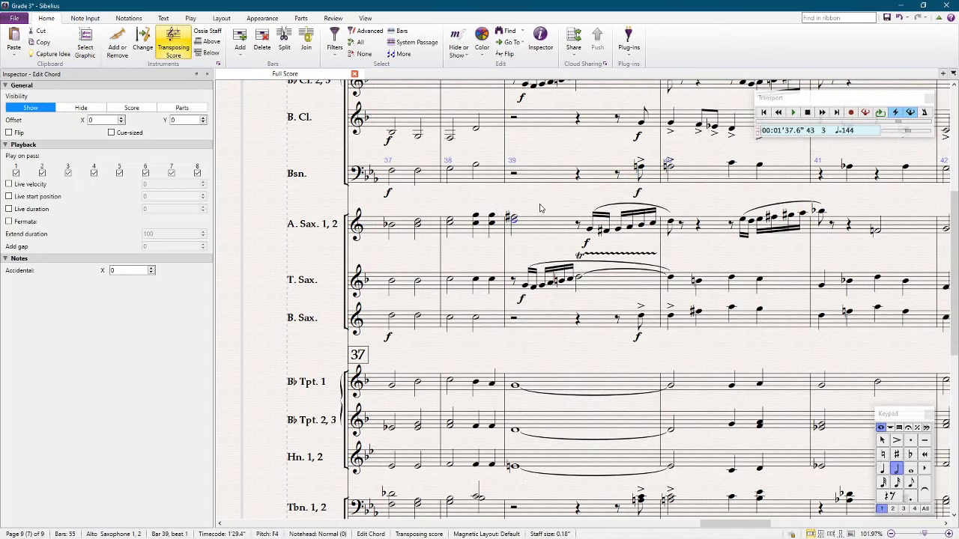
Step: Examine the woodwind, saxophone and brass scoring from rehearsal mark 37 to bar 42
{"action": "key", "text": "ctrl+minus"}
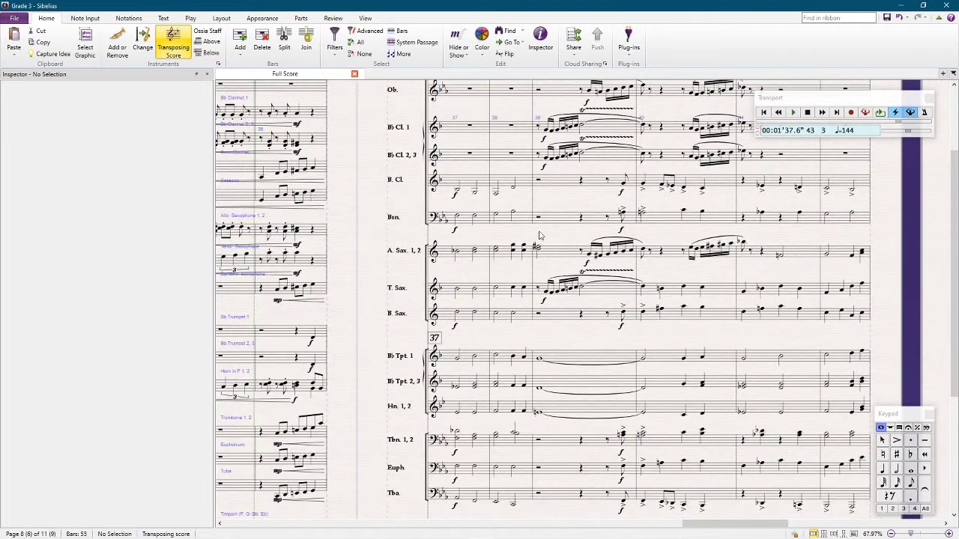
{"action": "key", "text": "ctrl+minus"}
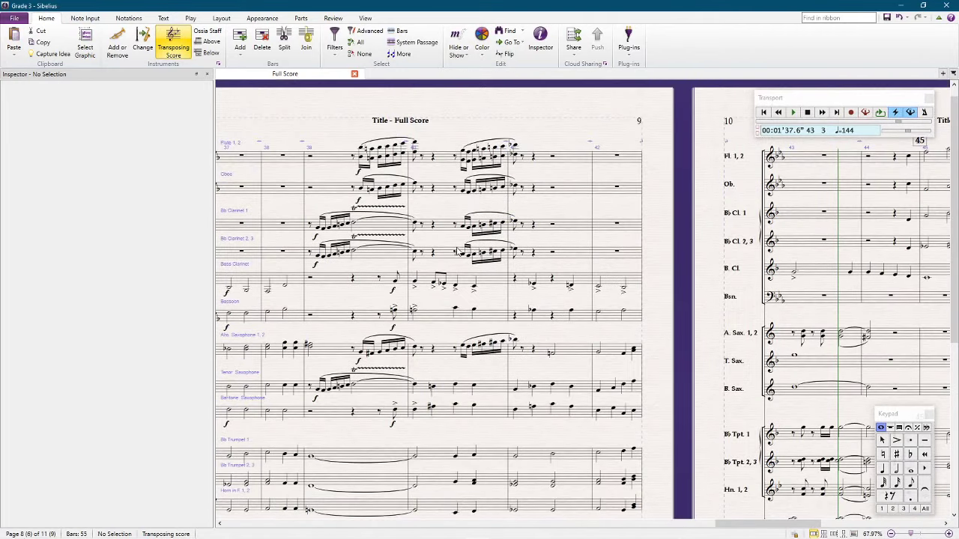
{"action": "key", "text": "ctrl+minus"}
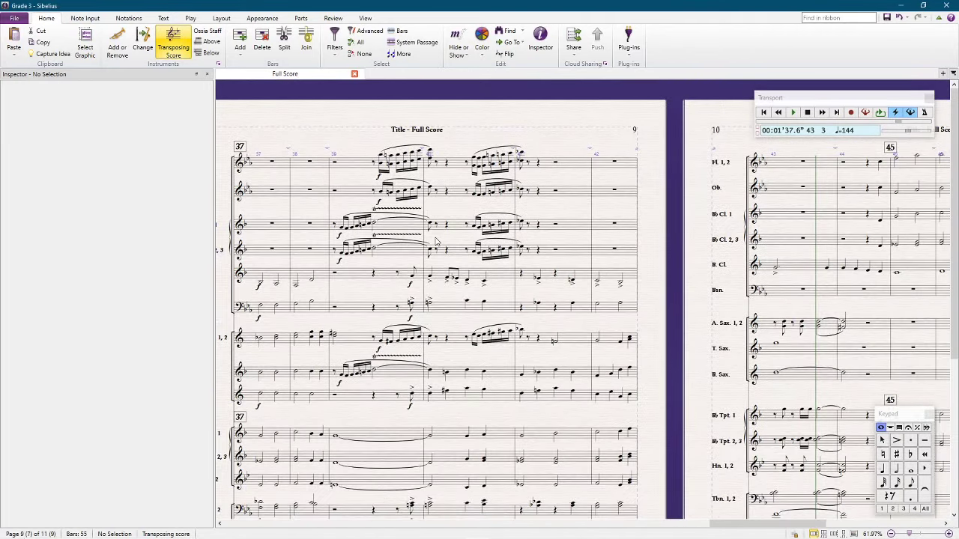
{"action": "left_click", "coordinate": [383, 172]}
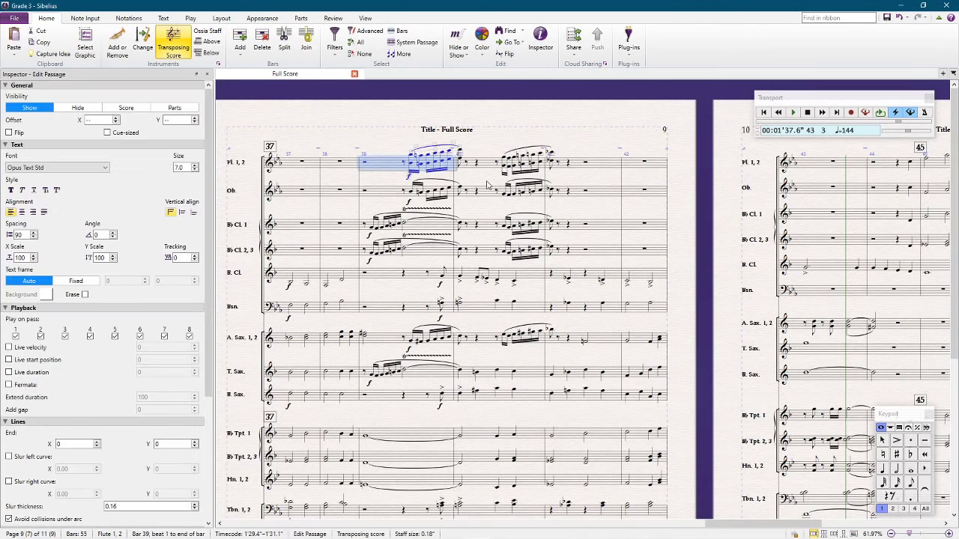
{"action": "left_click", "coordinate": [431, 228]}
{"action": "left_click", "coordinate": [429, 247], "text": "shift"}
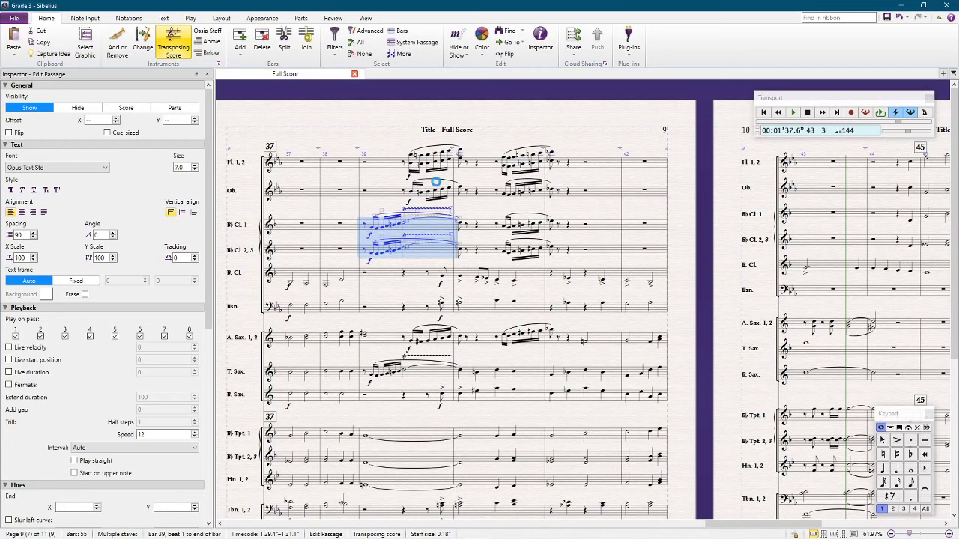
{"action": "left_click", "coordinate": [364, 126]}
{"action": "scroll", "coordinate": [345, 343], "scroll_direction": "down", "scroll_amount": 2}
{"action": "scroll", "coordinate": [329, 353], "scroll_direction": "down", "scroll_amount": 3}
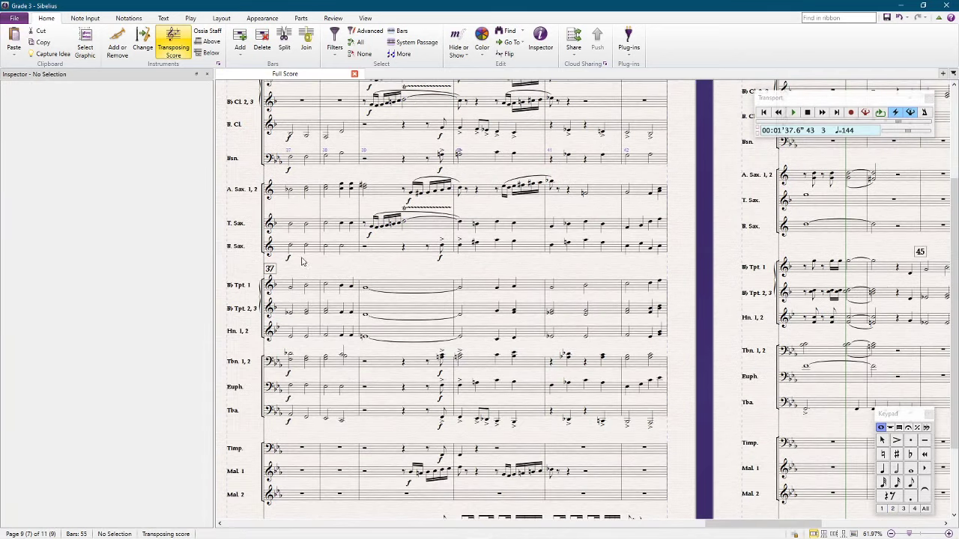
{"action": "left_click", "coordinate": [300, 289]}
{"action": "scroll", "coordinate": [310, 283], "scroll_direction": "left", "scroll_amount": 3}
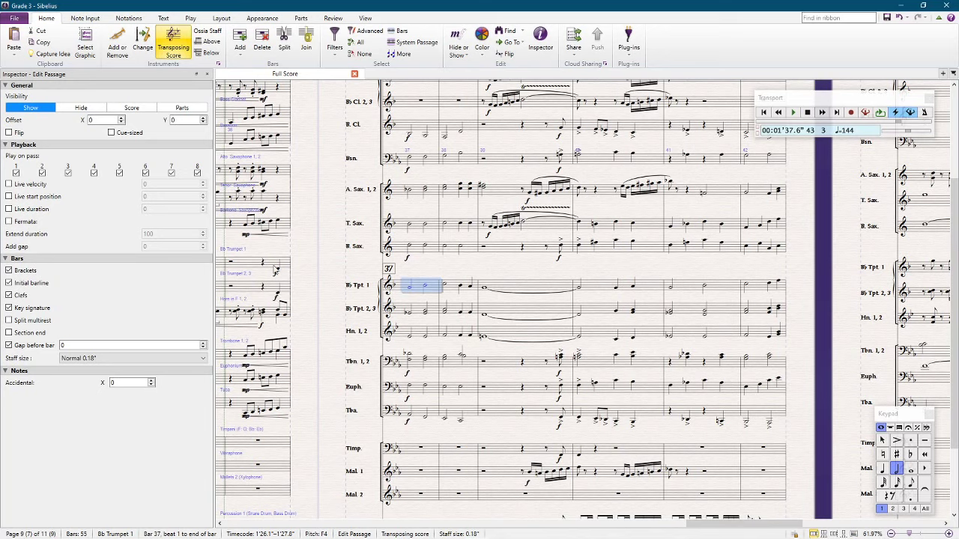
{"action": "left_click", "coordinate": [328, 218]}
{"action": "scroll", "coordinate": [324, 219], "scroll_direction": "up", "scroll_amount": 3}
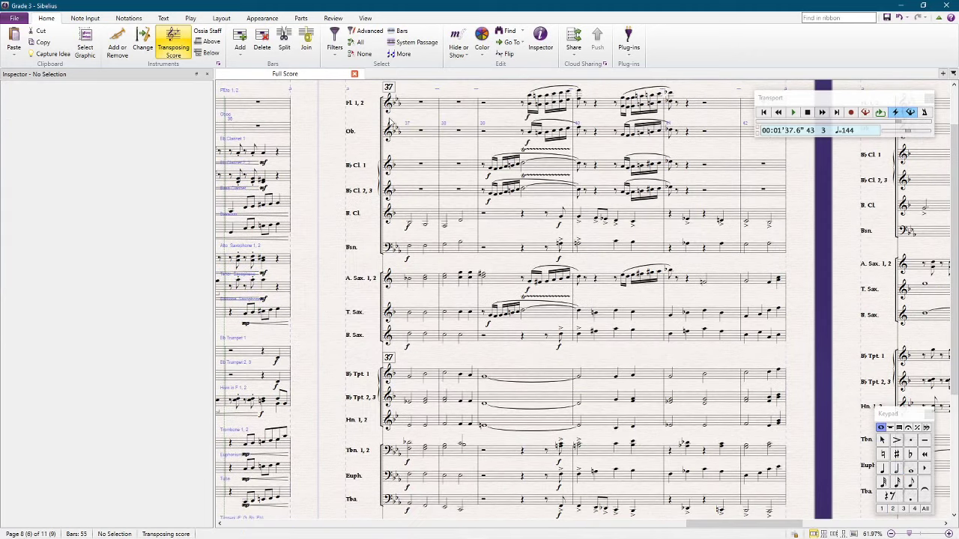
Step: Play back the score from bar 37 into bar 43
{"action": "left_click", "coordinate": [418, 111]}
{"action": "key", "text": "Escape"}
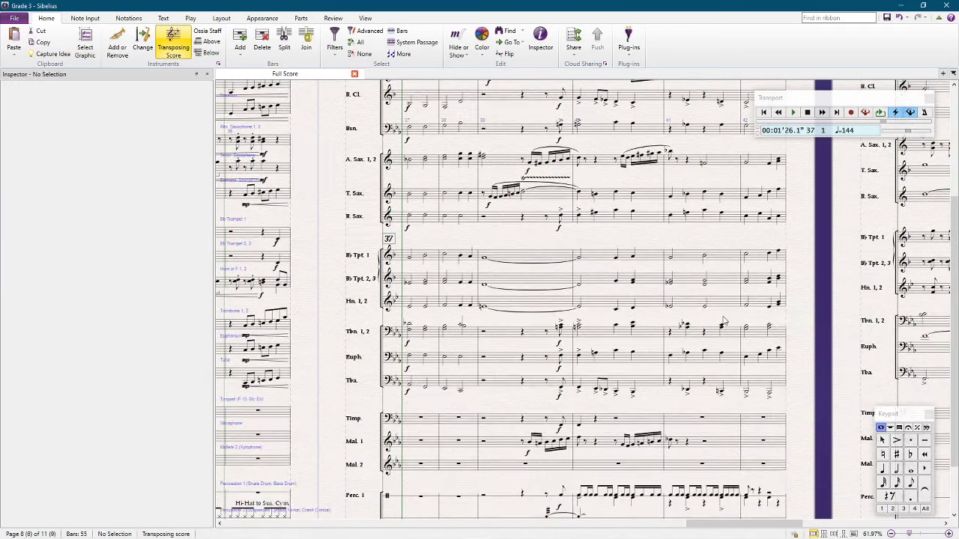
{"action": "scroll", "coordinate": [481, 228], "scroll_direction": "down", "scroll_amount": 5}
{"action": "scroll", "coordinate": [480, 229], "scroll_direction": "up", "scroll_amount": 4}
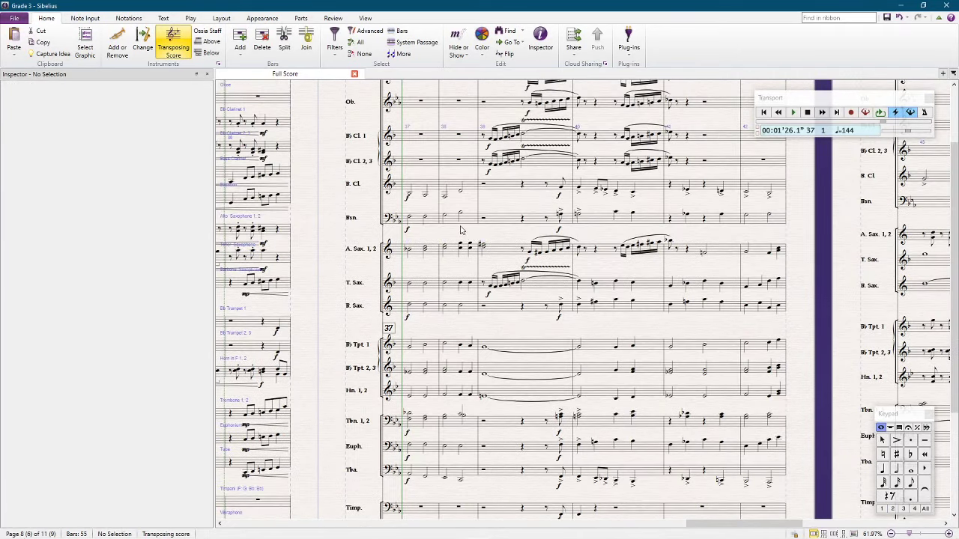
{"action": "key", "text": "space"}
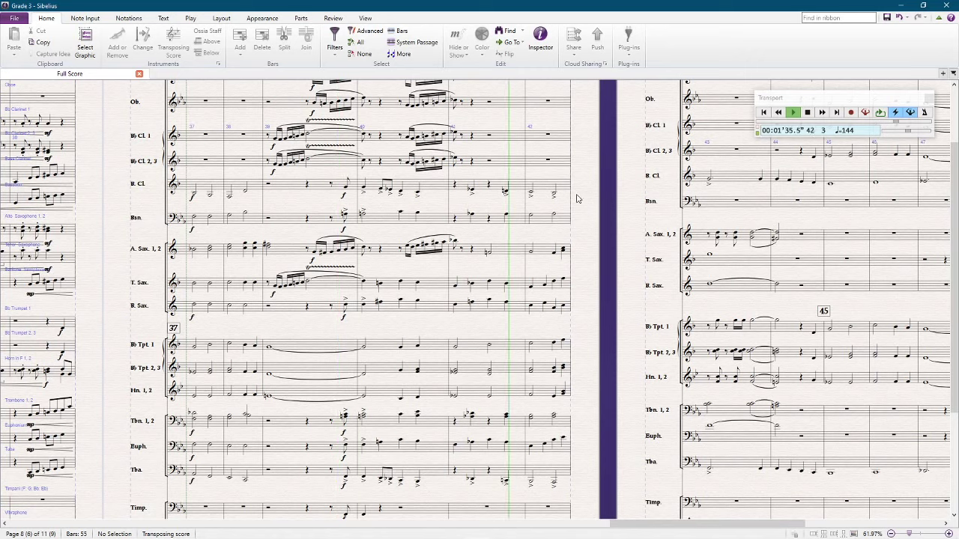
{"action": "key", "text": "space"}
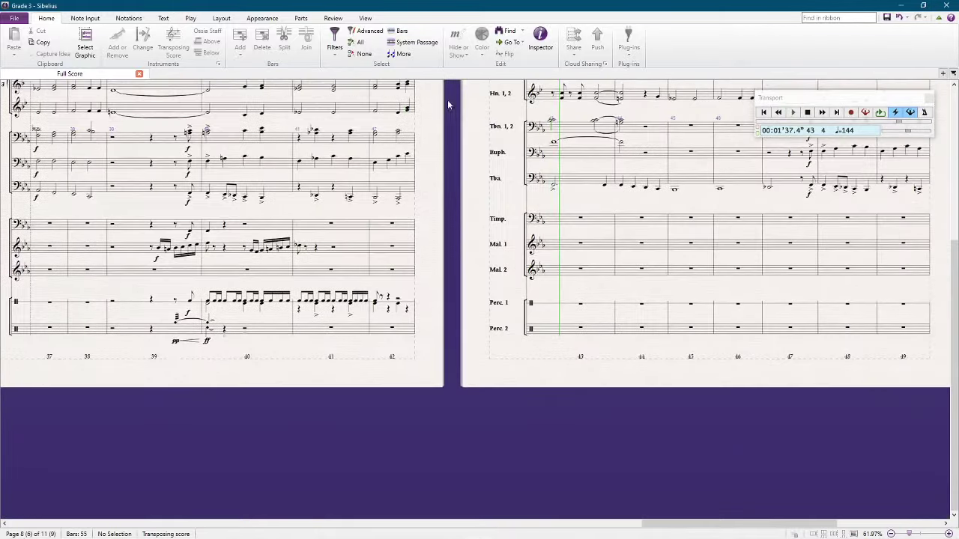
Step: Repeat the Percussion 1 snare and bass drum pattern of bar 41 in bar 42
{"action": "scroll", "coordinate": [568, 311], "scroll_direction": "up", "scroll_amount": 3, "text": "ctrl"}
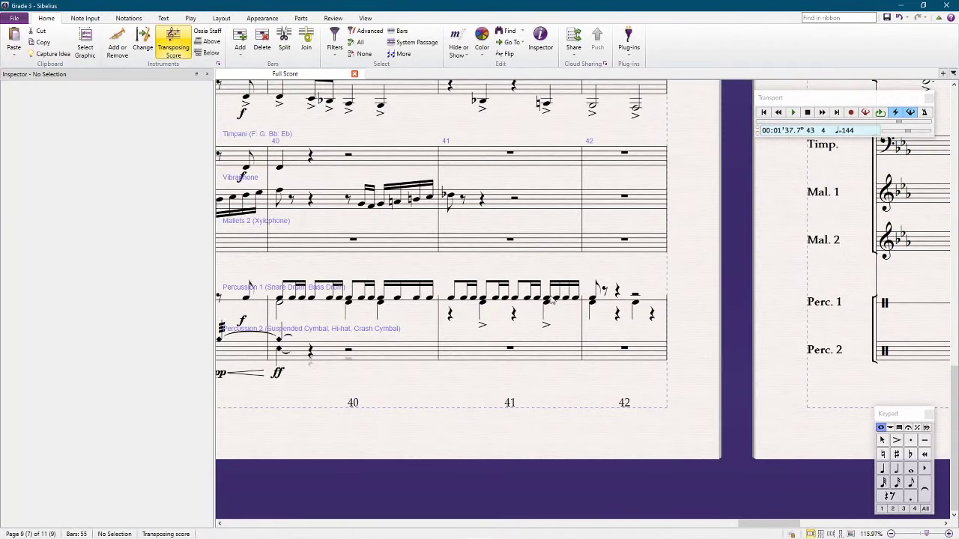
{"action": "left_click", "coordinate": [512, 307]}
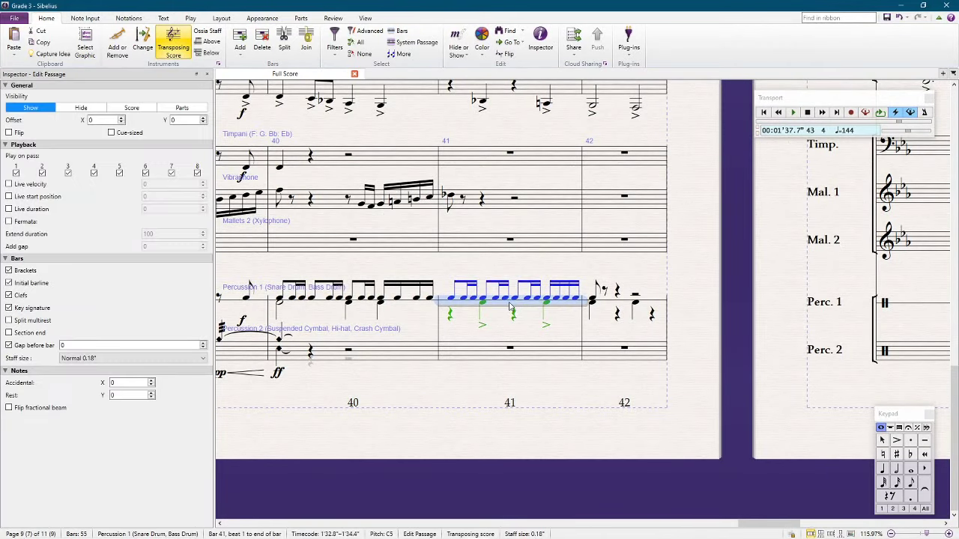
{"action": "left_click", "coordinate": [730, 312]}
{"action": "scroll", "coordinate": [704, 299], "scroll_direction": "down", "scroll_amount": 3, "text": "ctrl"}
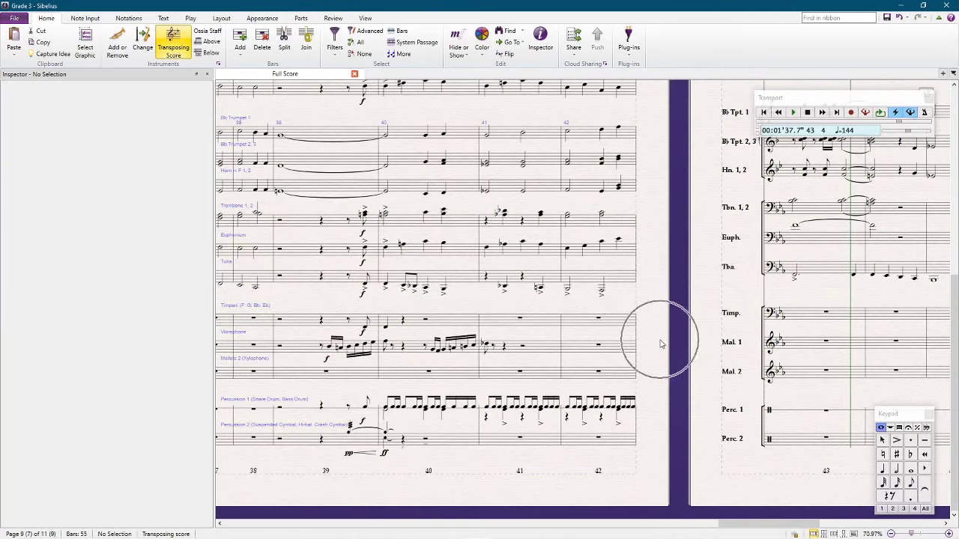
{"action": "left_click_drag", "start_coordinate": [661, 343], "coordinate": [599, 356]}
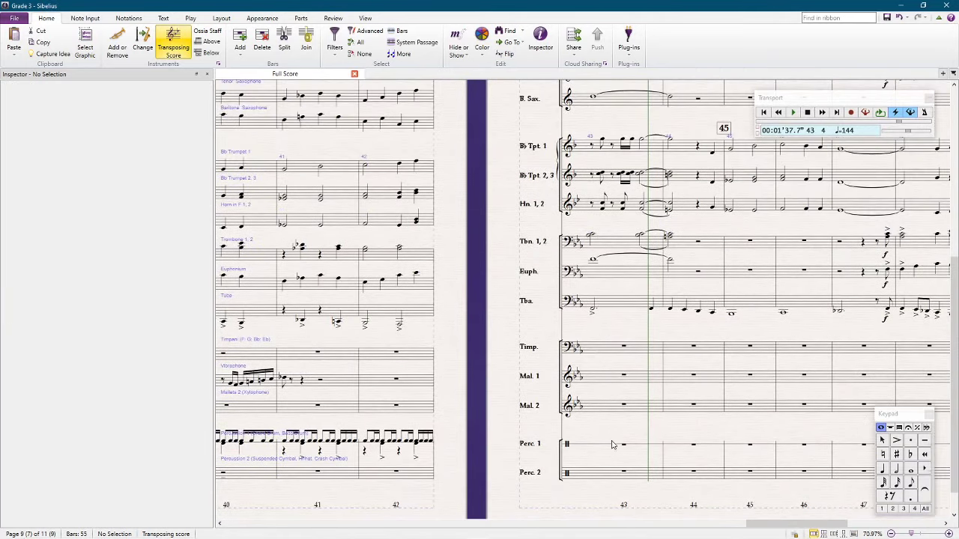
{"action": "key", "text": "ctrl+z"}
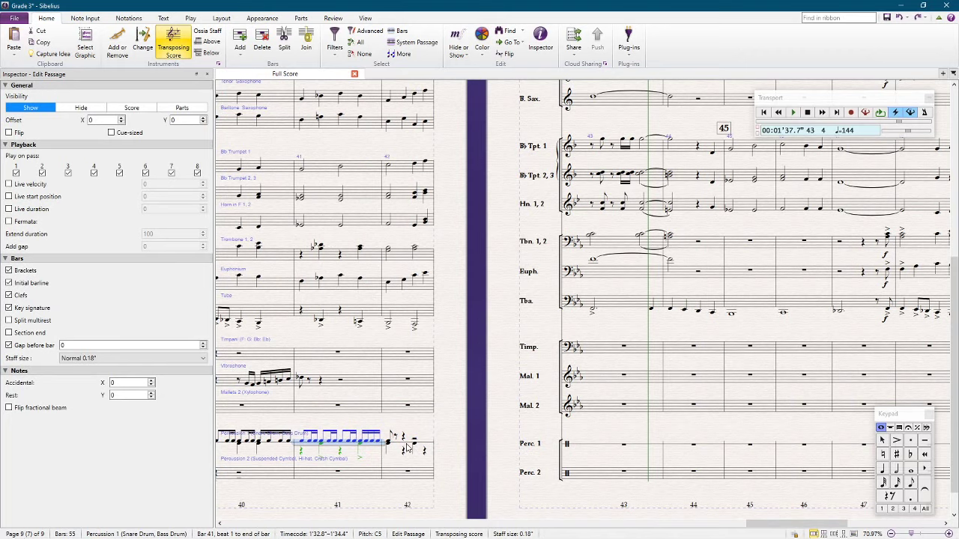
{"action": "left_click", "coordinate": [470, 458]}
{"action": "left_click_drag", "start_coordinate": [470, 458], "coordinate": [442, 447]}
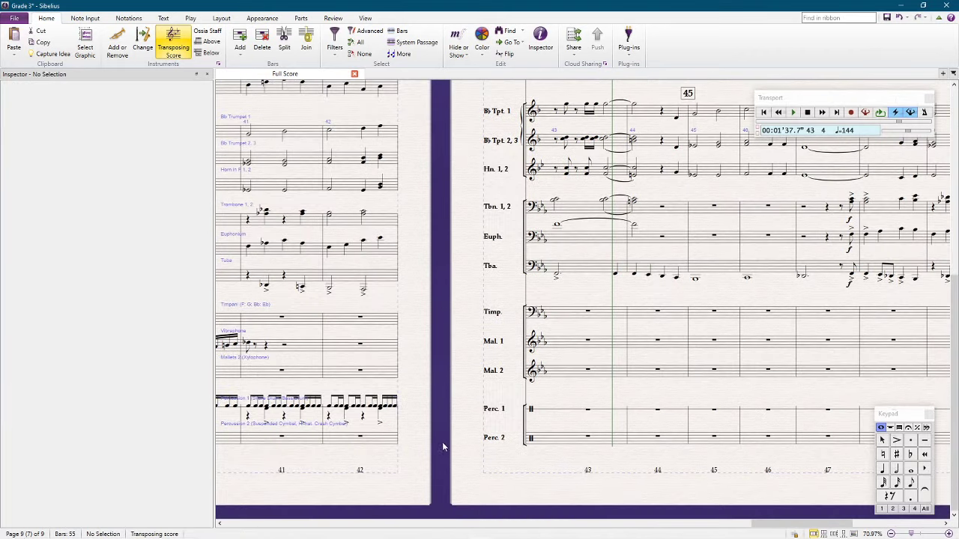
Step: Enter snare drum beats 1 and 2 of bar 43 as eighth rest, eighth note, eighth rest and two sixteenth notes
{"action": "left_click", "coordinate": [557, 414]}
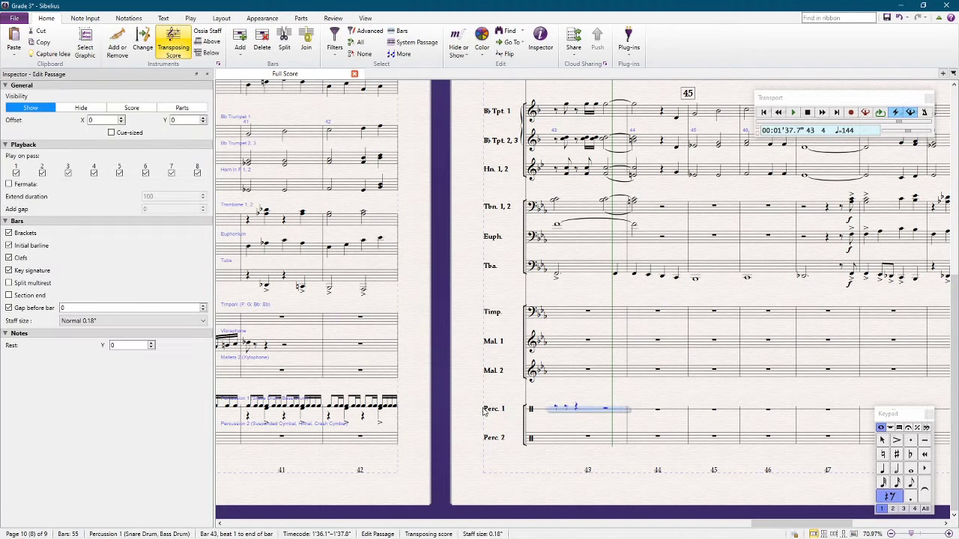
{"action": "key", "text": "n"}
{"action": "left_click", "coordinate": [569, 408]}
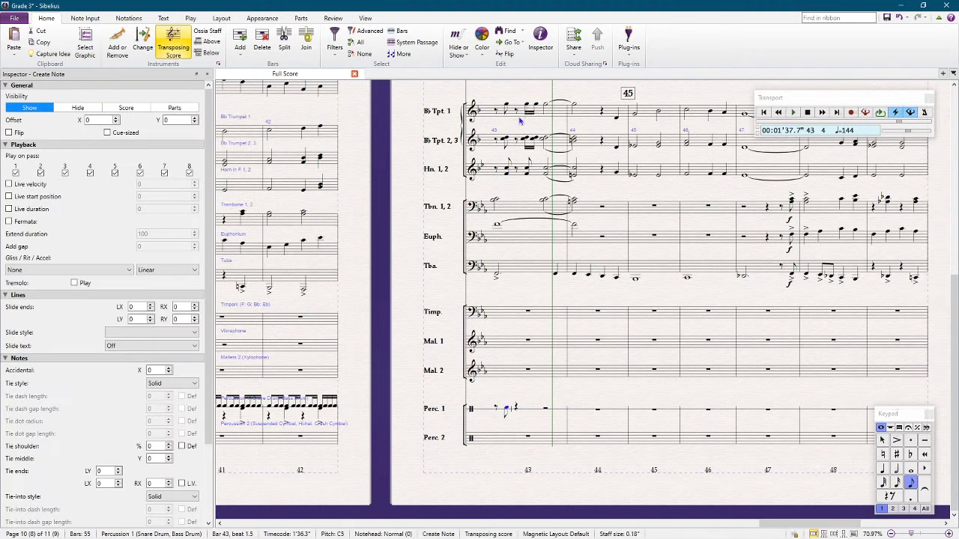
{"action": "key", "text": "0"}
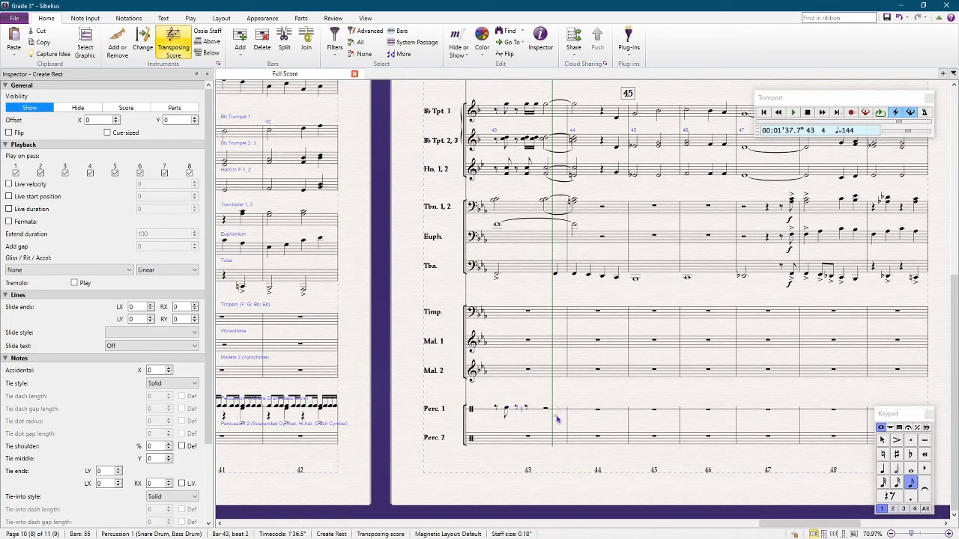
{"action": "key", "text": "c"}
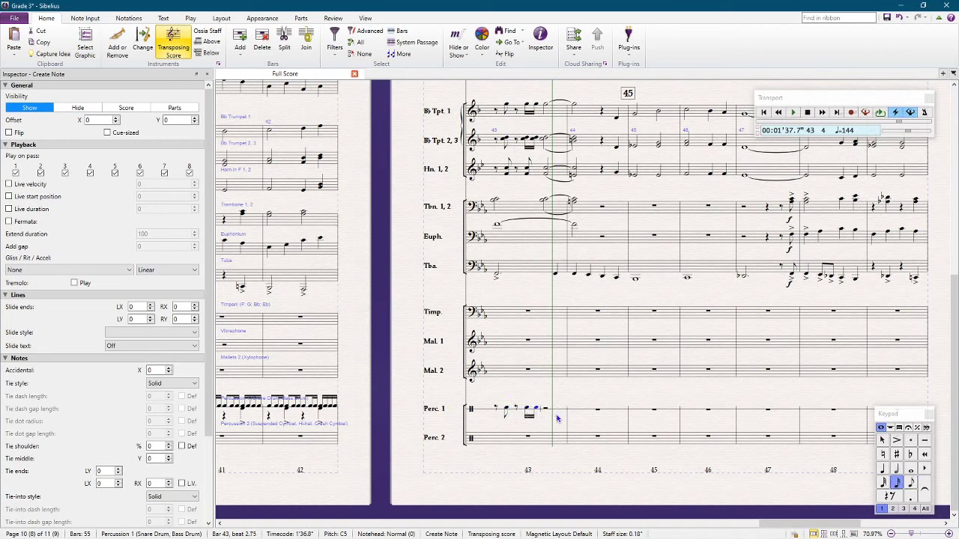
Step: Fill snare drum beats 3 and 4 of bar 43 with an eighth note, two sixteenths and four sixteenths
{"action": "key", "text": "5"}
{"action": "key", "text": "c"}
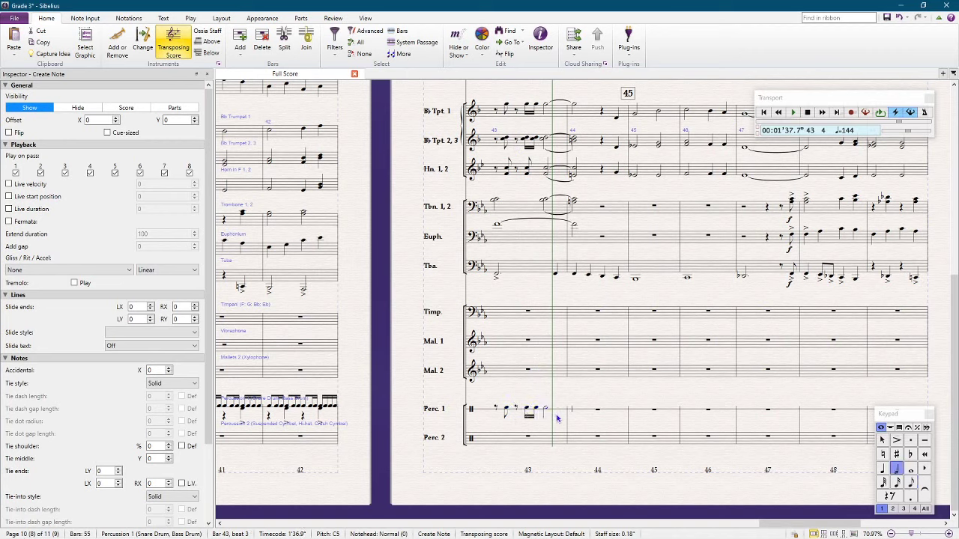
{"action": "key", "text": "3"}
{"action": "key", "text": "c"}
{"action": "key", "text": "2"}
{"action": "key", "text": "c"}
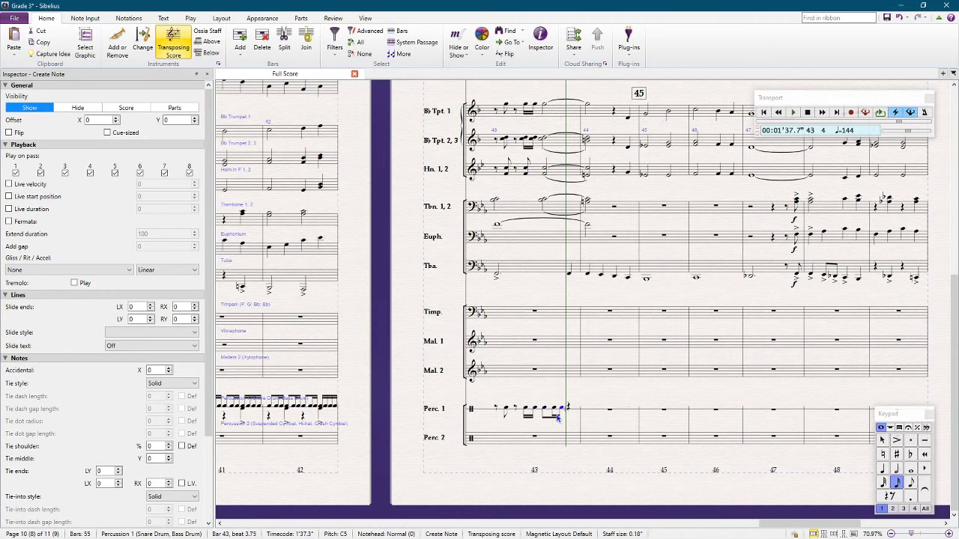
{"action": "key", "text": "c"}
{"action": "key", "text": "c"}
Step: Continue the snare drum in bar 44 with an eighth, two sixteenths, four sixteenths and an eighth note on beat 3
{"action": "key", "text": "3"}
{"action": "key", "text": "c"}
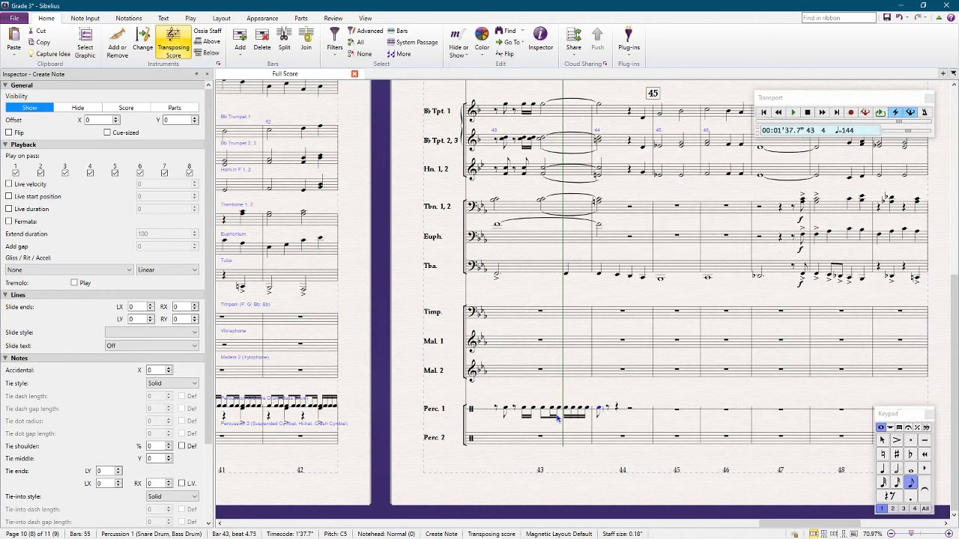
{"action": "key", "text": "2"}
{"action": "key", "text": "c"}
{"action": "key", "text": "c"}
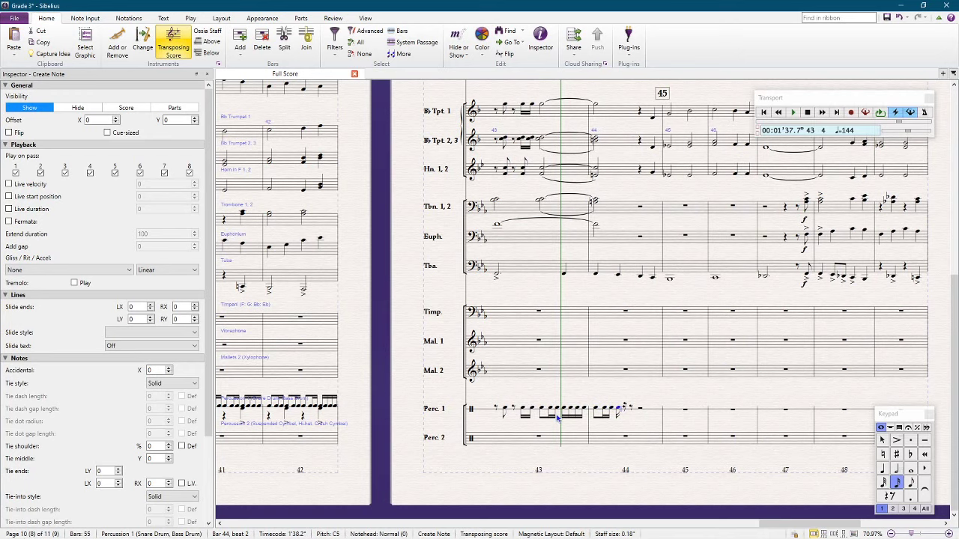
{"action": "key", "text": "c"}
{"action": "key", "text": "3"}
{"action": "key", "text": "c"}
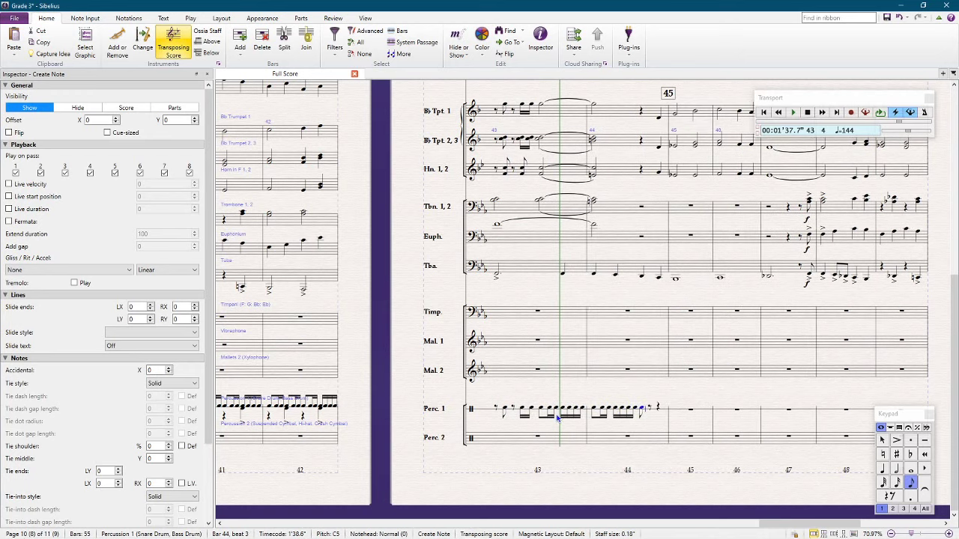
Step: Add bass drum half notes in voice 2 of Percussion 1 on beats 1 and 3 of bar 43 and beat 1 of bar 44
{"action": "left_click", "coordinate": [891, 427]}
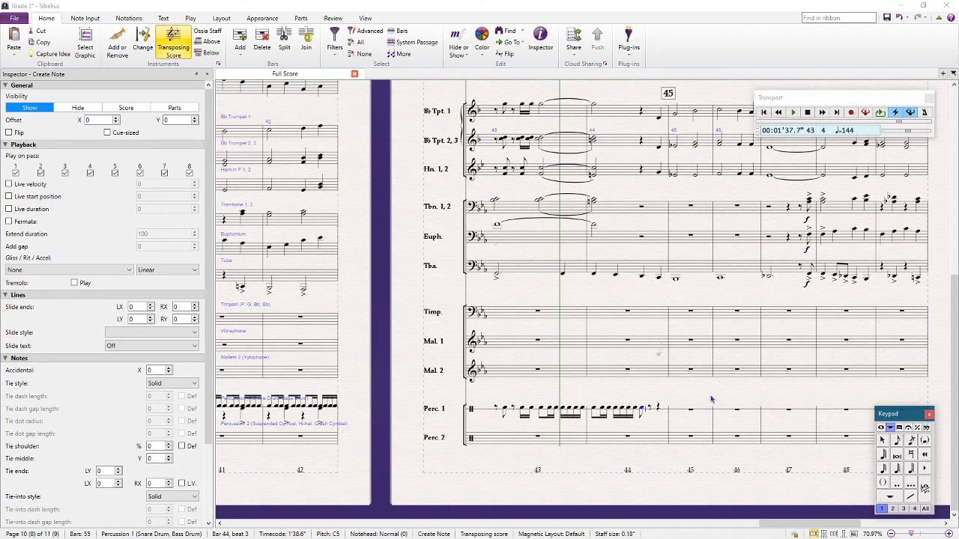
{"action": "left_click", "coordinate": [881, 428]}
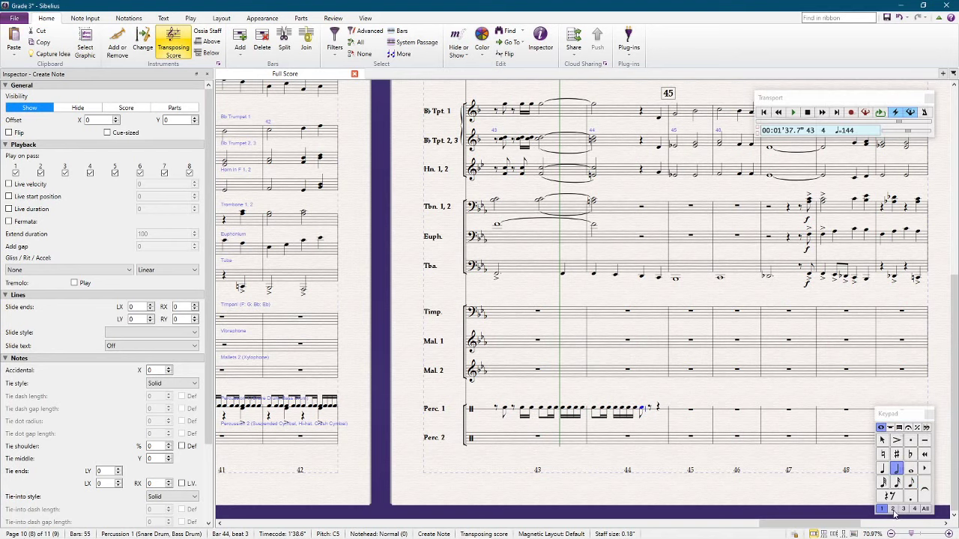
{"action": "left_click", "coordinate": [892, 509]}
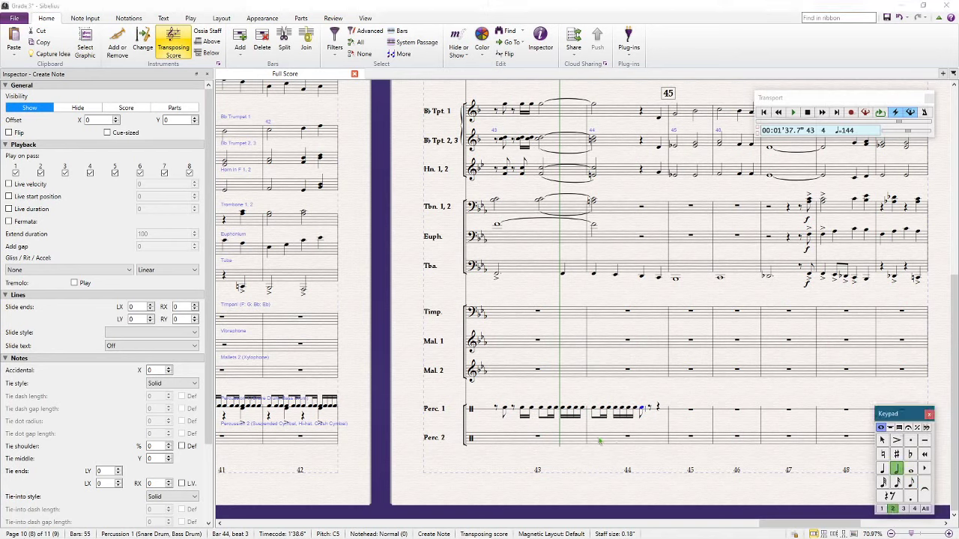
{"action": "left_click", "coordinate": [497, 413]}
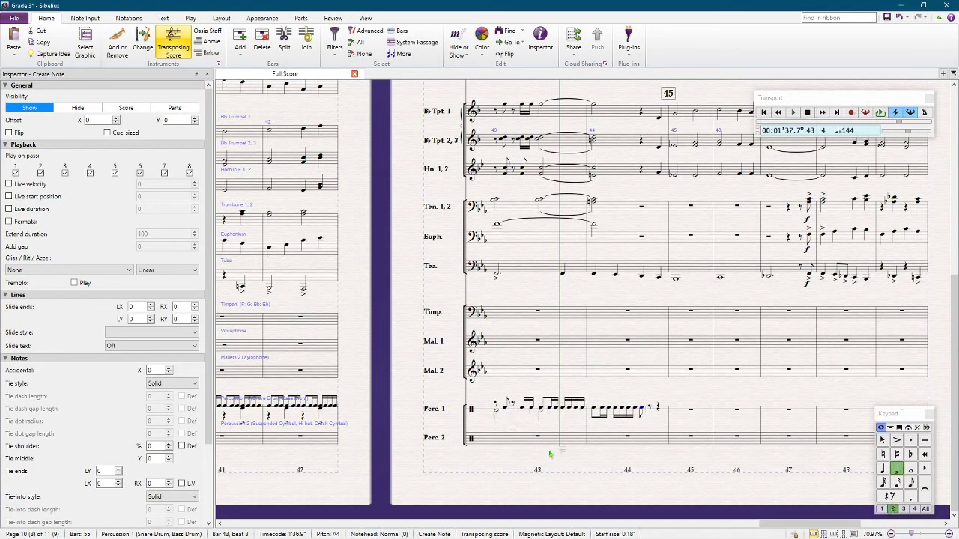
{"action": "key", "text": "r"}
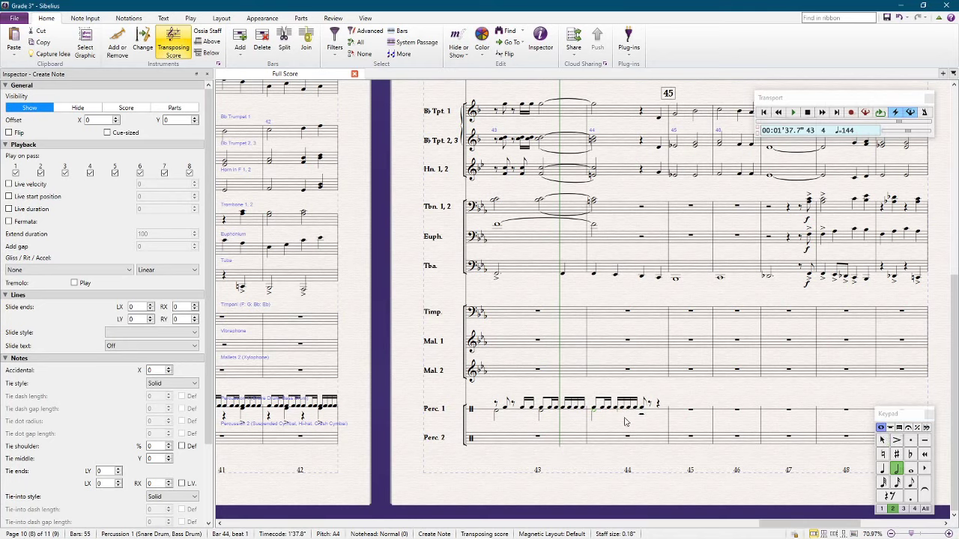
Step: Play back the passage through bar 45 to check the new percussion
{"action": "key", "text": "ctrl+minus"}
{"action": "key", "text": "space"}
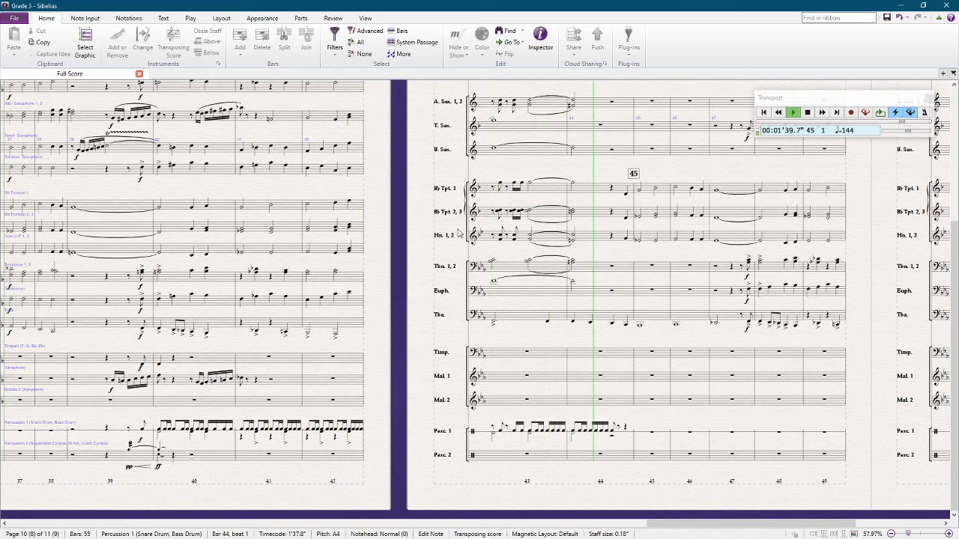
{"action": "key", "text": "Escape"}
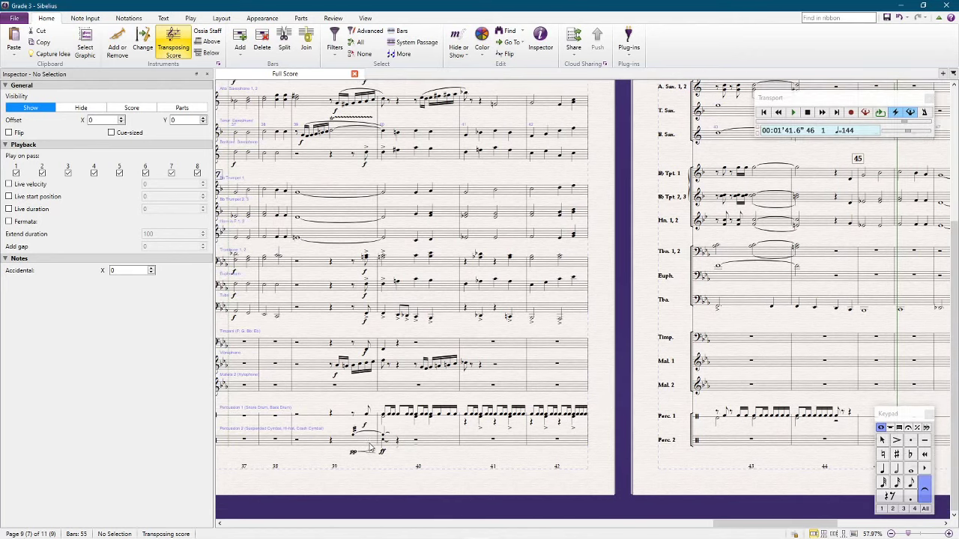
Step: Copy the Percussion 2 suspended cymbal roll and crash from bars 39–40, with their dynamics, to bars 42–43
{"action": "left_click", "coordinate": [367, 447]}
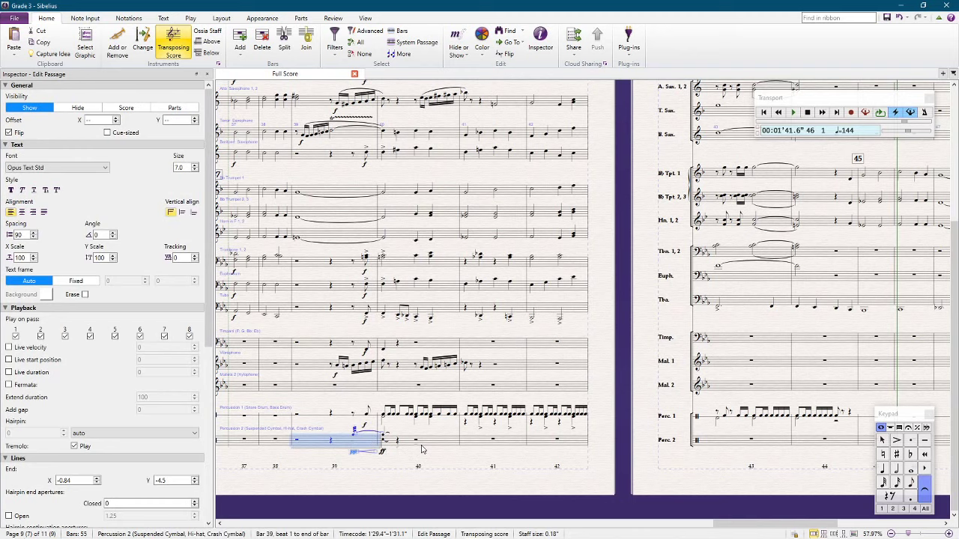
{"action": "left_click", "coordinate": [528, 439], "text": "alt"}
{"action": "key", "text": "Escape"}
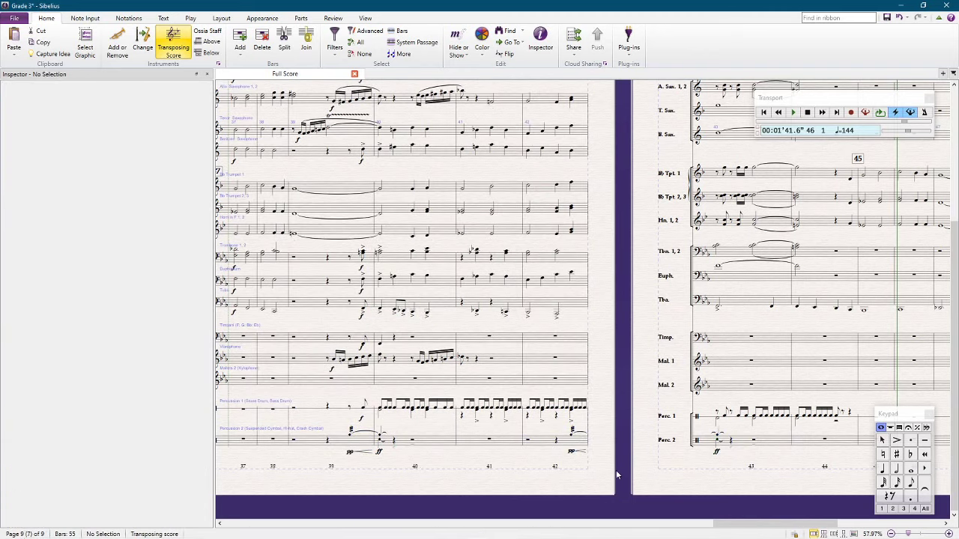
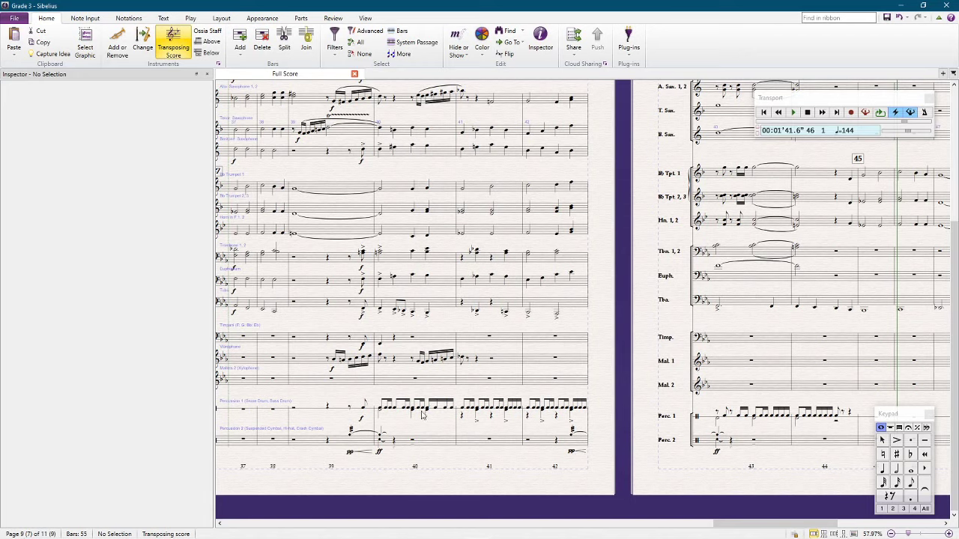
Step: Examine the empty Mallets 2 staff in bars 37 to 42 against the other parts
{"action": "left_click", "coordinate": [384, 382]}
{"action": "left_click", "coordinate": [339, 382]}
{"action": "left_click", "coordinate": [534, 384], "text": "shift"}
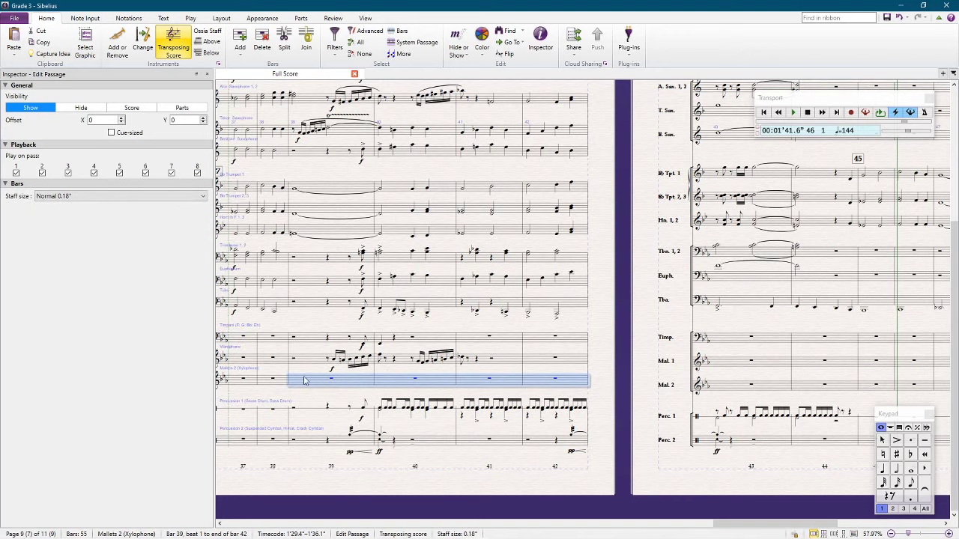
{"action": "scroll", "coordinate": [318, 378], "scroll_direction": "left", "scroll_amount": 5}
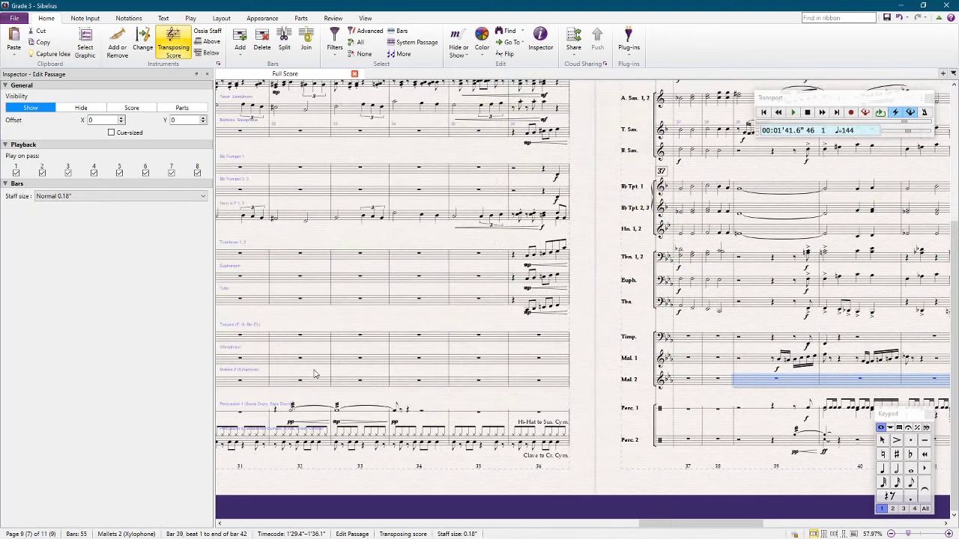
{"action": "scroll", "coordinate": [322, 371], "scroll_direction": "up", "scroll_amount": 3}
{"action": "scroll", "coordinate": [322, 371], "scroll_direction": "right", "scroll_amount": 2}
{"action": "scroll", "coordinate": [475, 267], "scroll_direction": "down", "scroll_amount": 2}
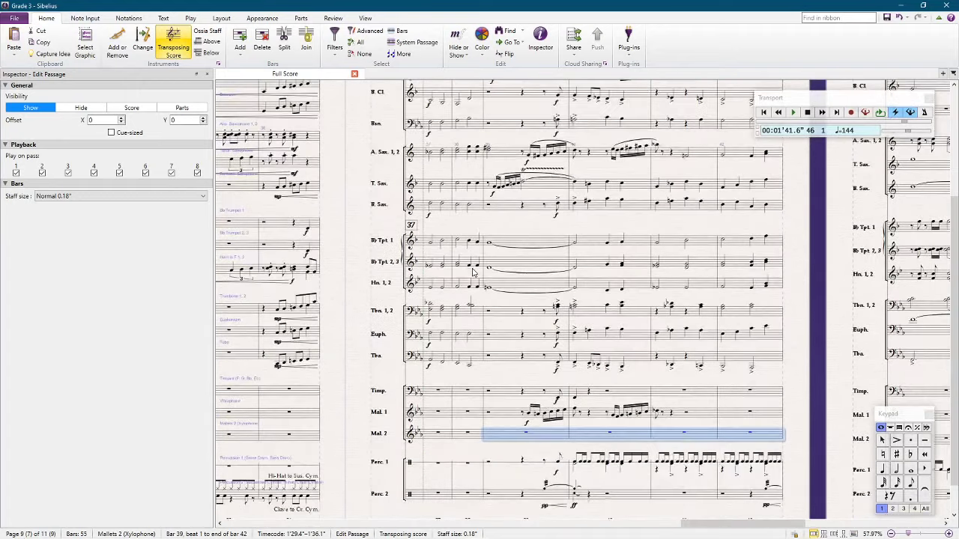
{"action": "scroll", "coordinate": [508, 391], "scroll_direction": "right", "scroll_amount": 1}
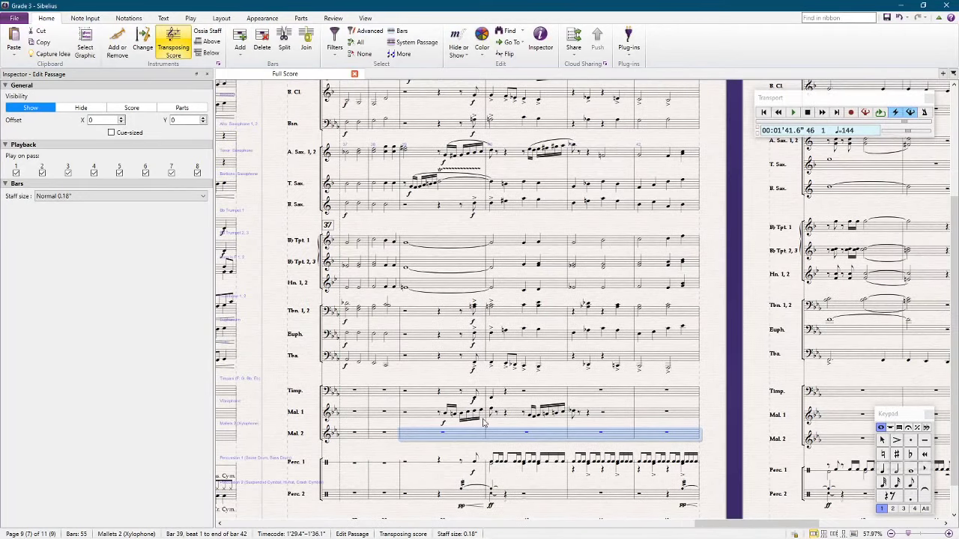
{"action": "left_click", "coordinate": [359, 442], "text": "shift"}
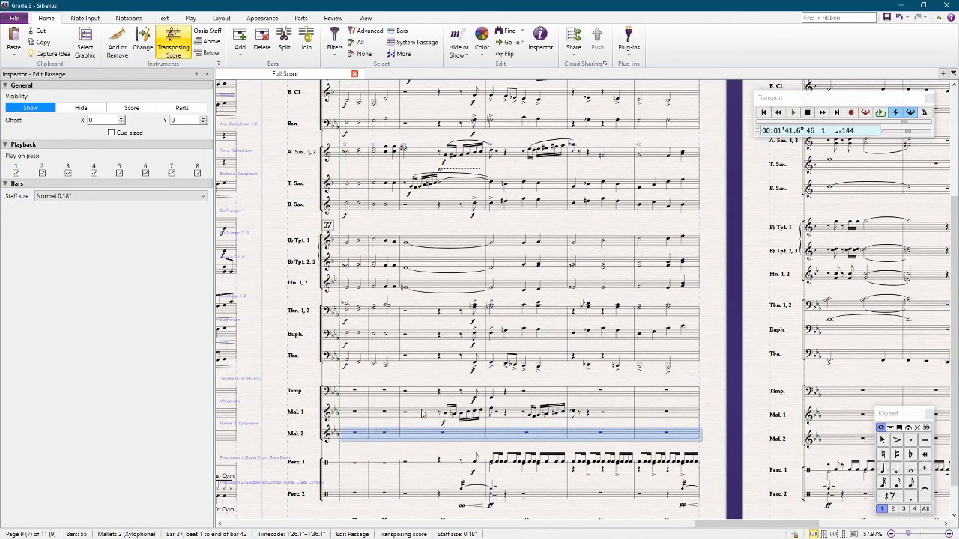
{"action": "left_click", "coordinate": [728, 448]}
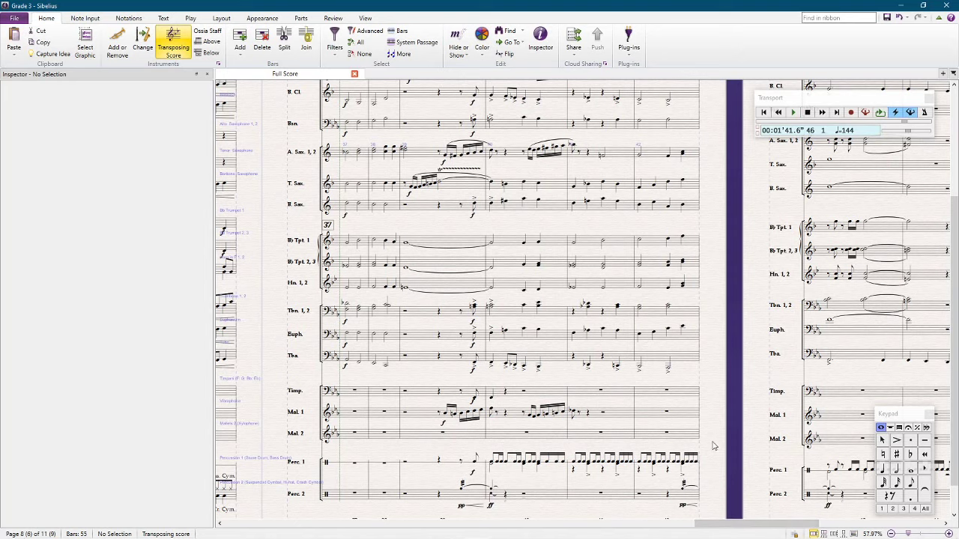
Step: Review the timpani, mallet and percussion staves around bar 40
{"action": "scroll", "coordinate": [370, 378], "scroll_direction": "down", "scroll_amount": 1}
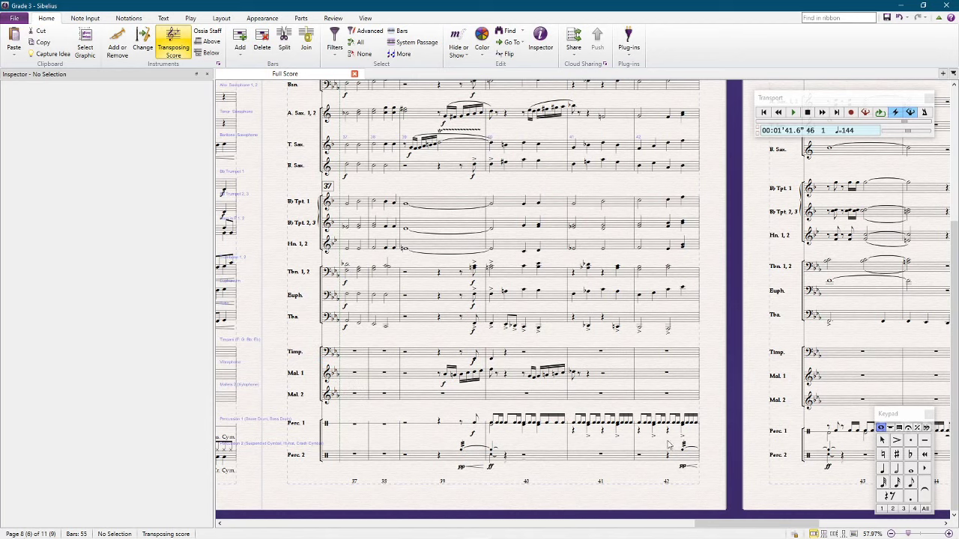
{"action": "left_click_drag", "start_coordinate": [723, 480], "coordinate": [700, 444]}
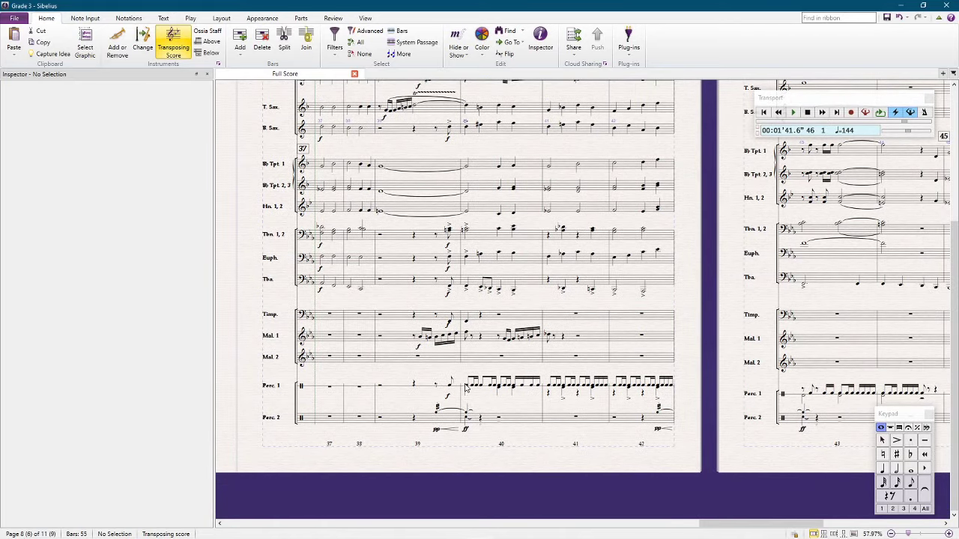
{"action": "left_click", "coordinate": [482, 320]}
{"action": "left_click", "coordinate": [491, 423], "text": "shift"}
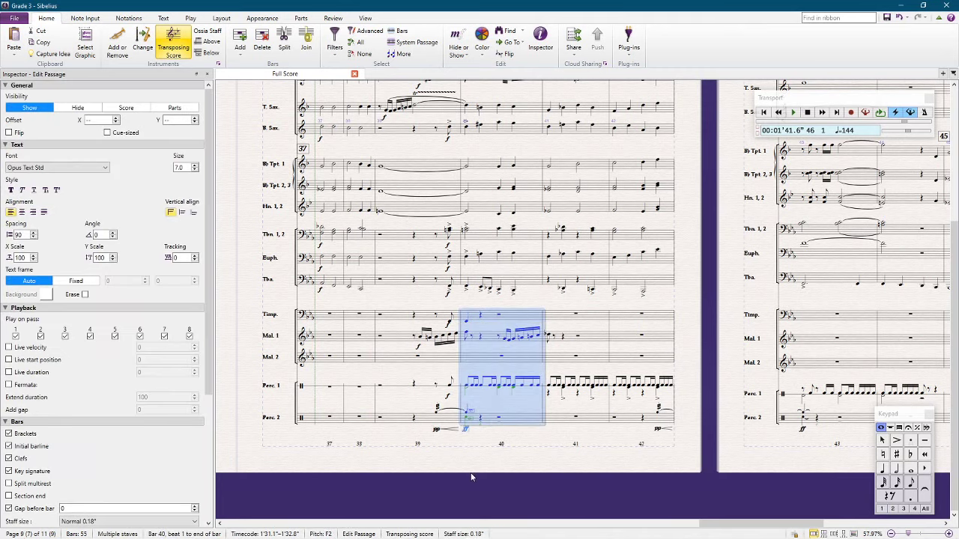
{"action": "left_click", "coordinate": [471, 476]}
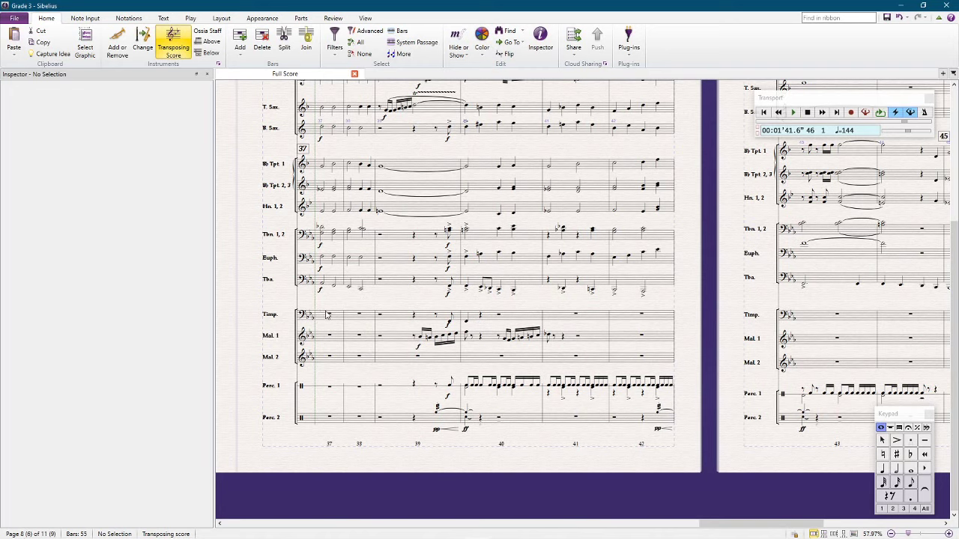
Step: Rewrite the tuba's first half note in bar 37 as a quarter note and two eighth notes, ending on G
{"action": "left_click", "coordinate": [321, 283]}
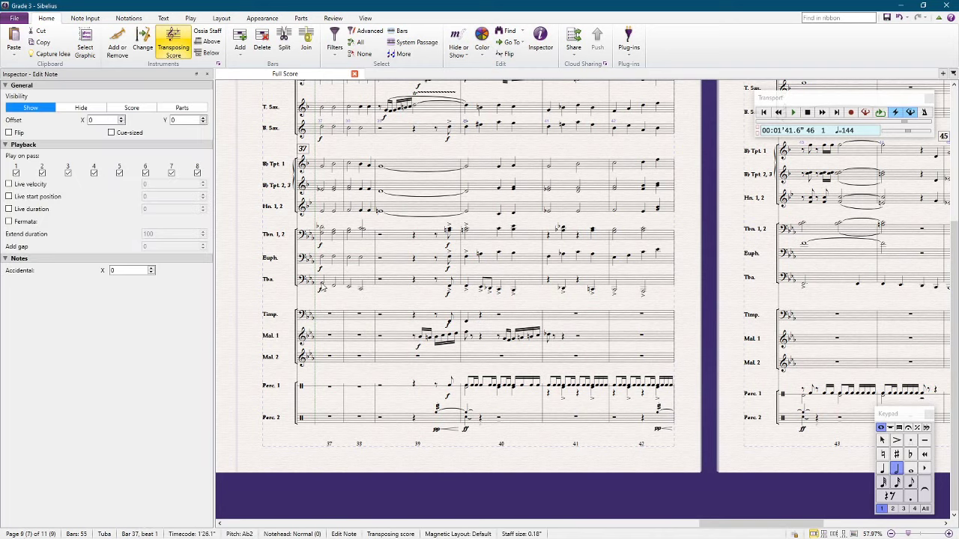
{"action": "key", "text": "Right"}
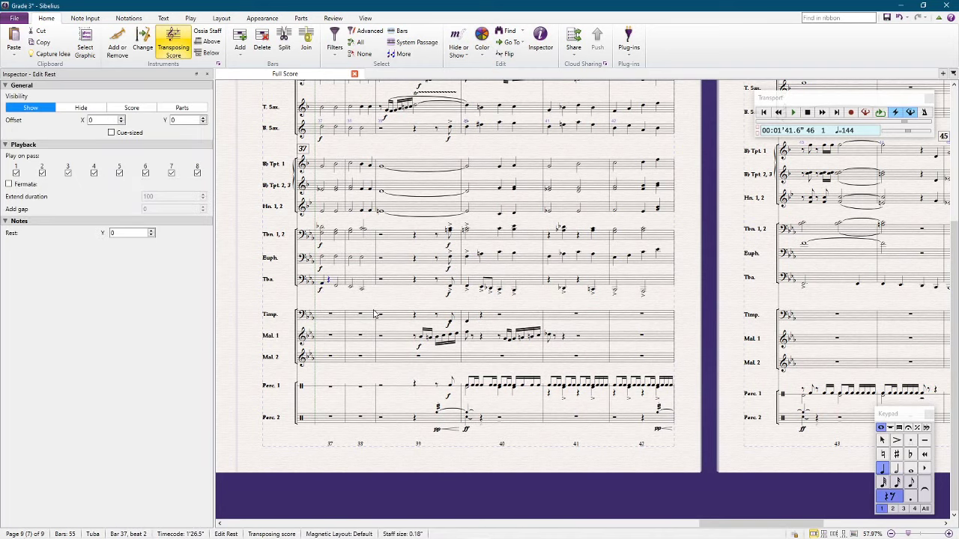
{"action": "key", "text": "a"}
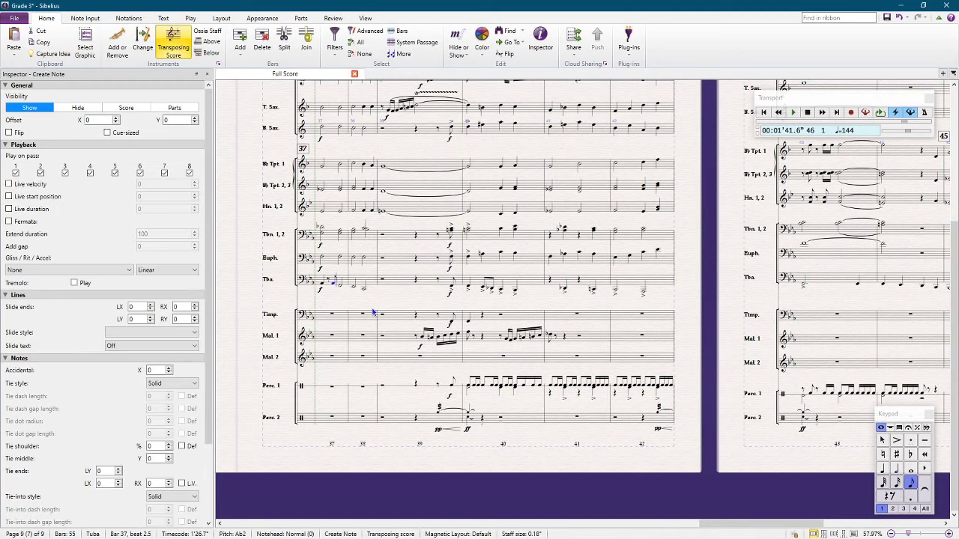
{"action": "key", "text": "Down"}
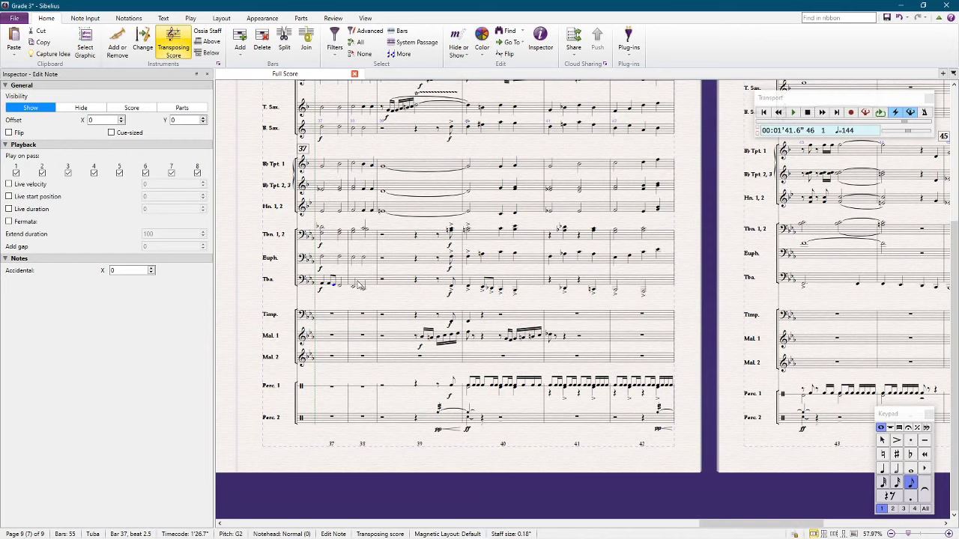
Step: Copy the tuba line of bars 37–38 to the bass clarinet and transpose its beat 3 note in bar 38 up a perfect octave
{"action": "left_click", "coordinate": [359, 285], "text": "shift"}
{"action": "scroll", "coordinate": [324, 285], "scroll_direction": "up", "scroll_amount": 2}
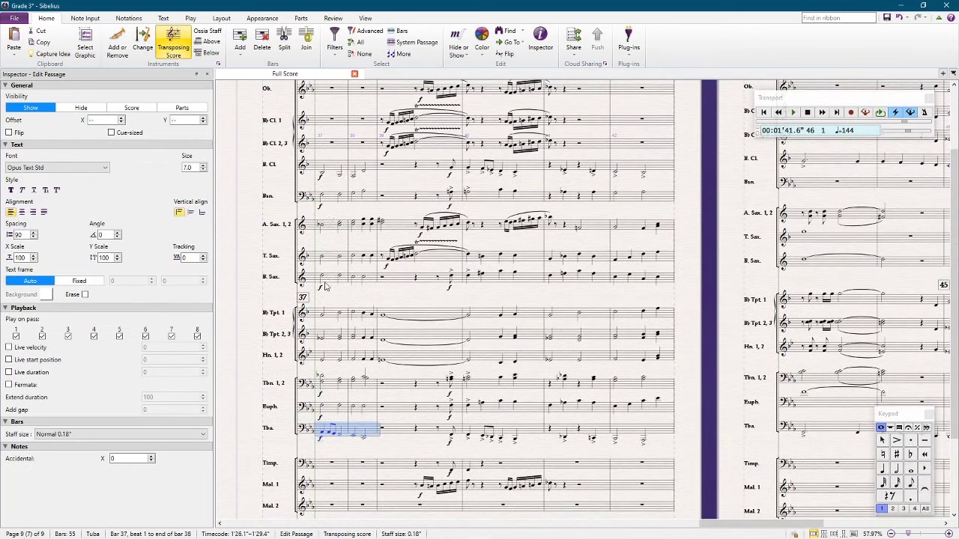
{"action": "left_click", "coordinate": [325, 173], "text": "alt"}
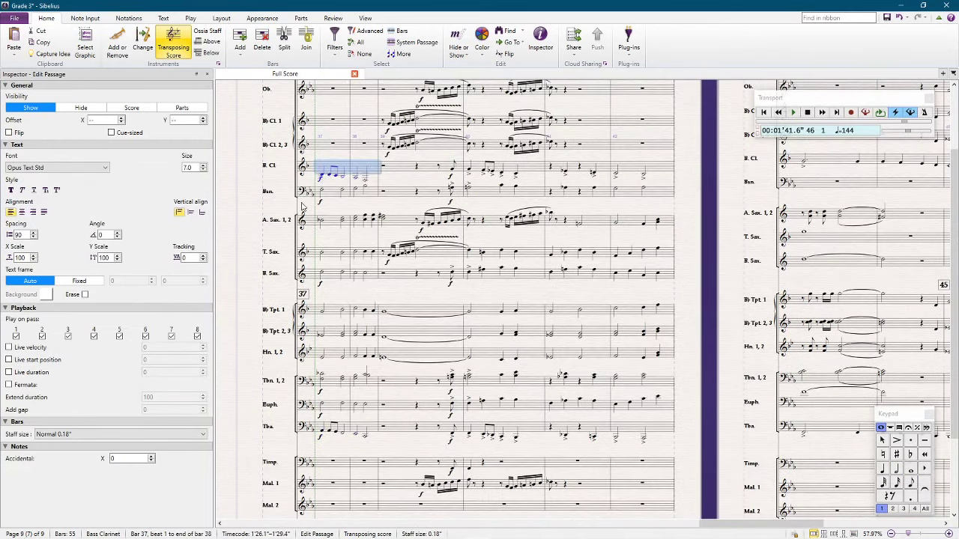
{"action": "left_click", "coordinate": [364, 178]}
{"action": "key", "text": "shift+t"}
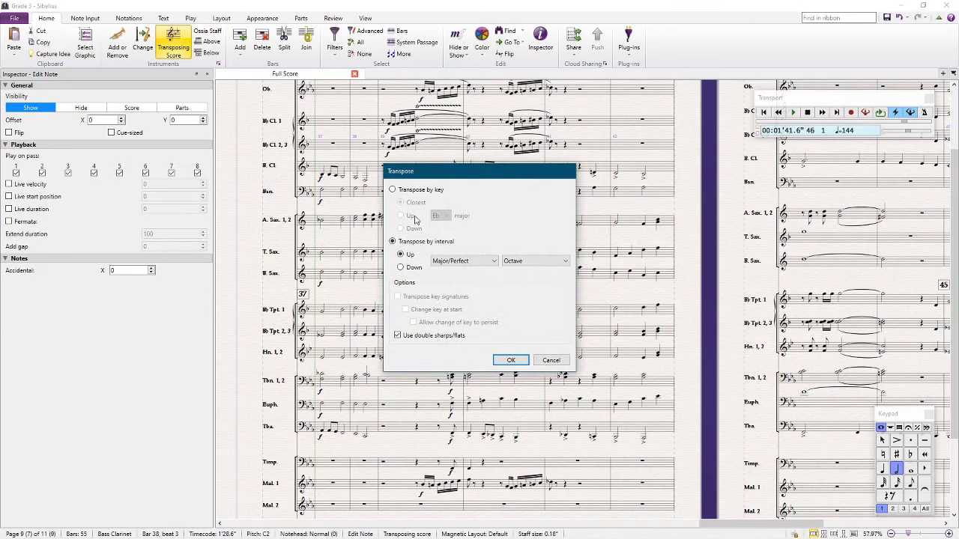
{"action": "left_click", "coordinate": [505, 357]}
{"action": "key", "text": "Escape"}
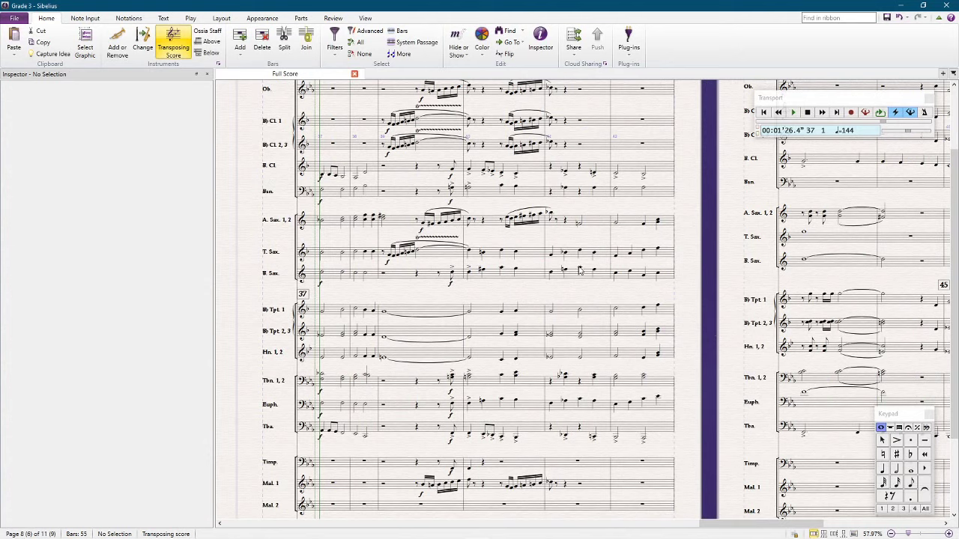
Step: Play back the score from bar 37 to bar 43 to check the new bass line
{"action": "left_click", "coordinate": [339, 150]}
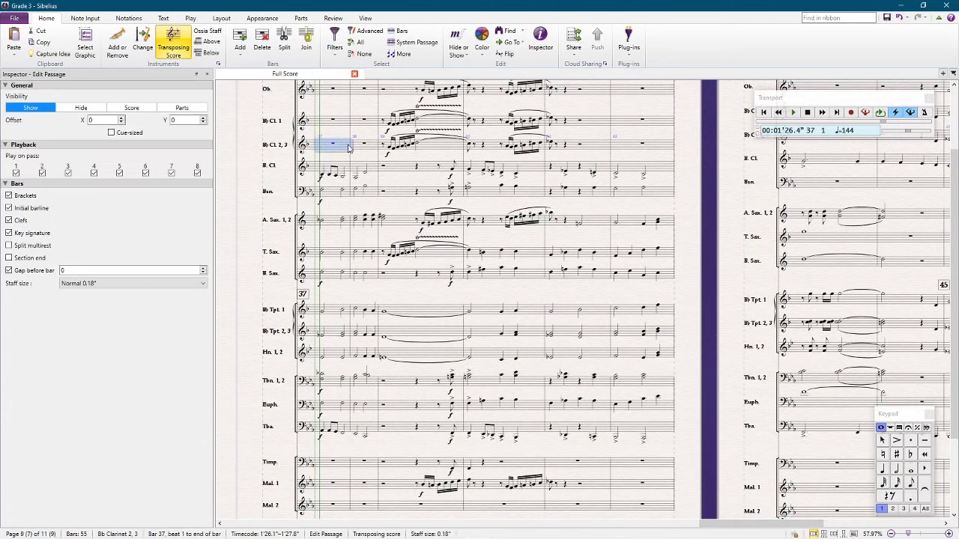
{"action": "scroll", "coordinate": [592, 223], "scroll_direction": "down", "scroll_amount": 3}
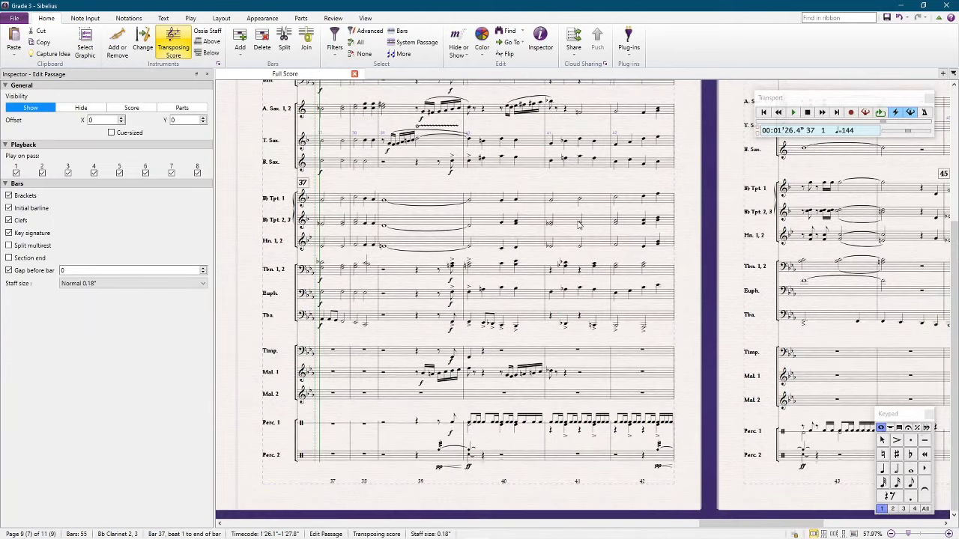
{"action": "key", "text": "Escape"}
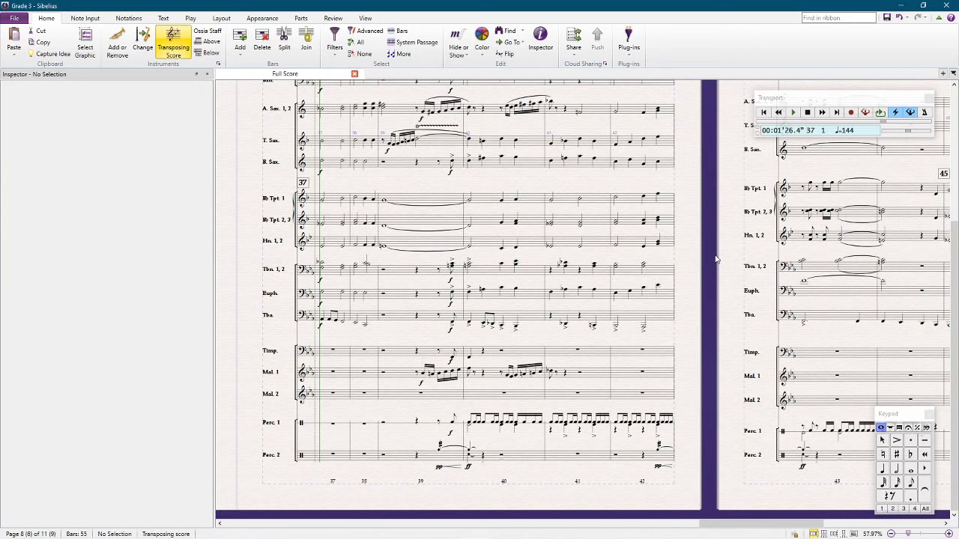
{"action": "key", "text": "space"}
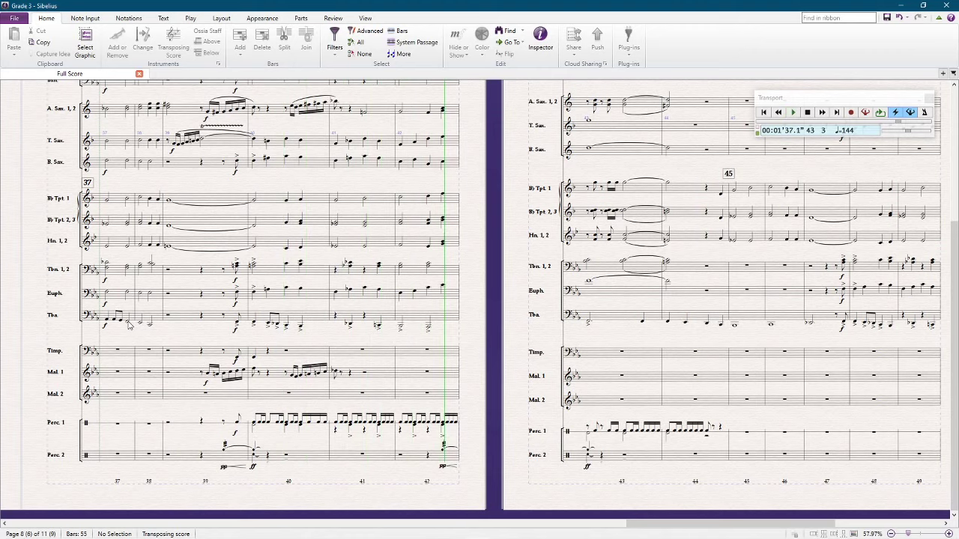
{"action": "key", "text": "ctrl+alt+i"}
Step: Highlight the tuba's half note on beat 3 of bar 37
{"action": "left_click", "coordinate": [347, 324]}
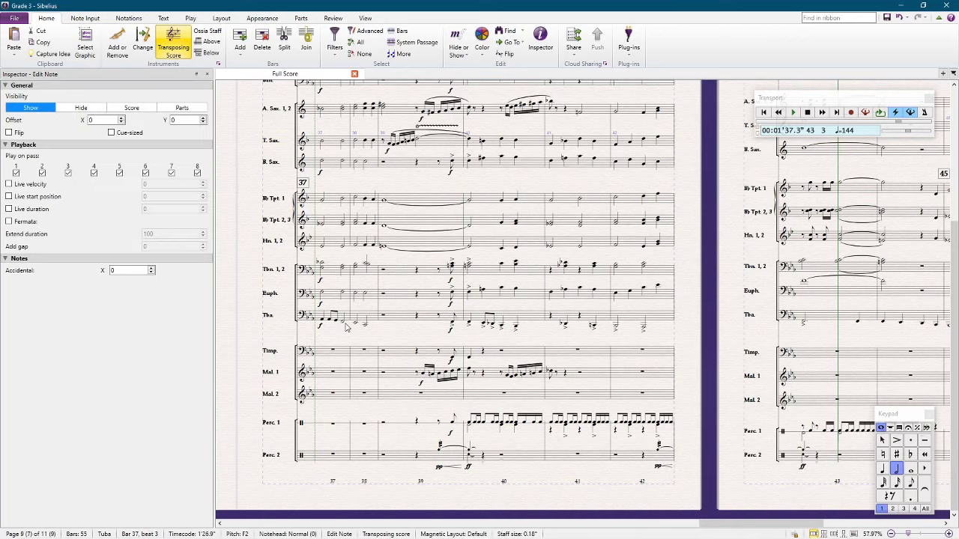
{"action": "left_click", "coordinate": [343, 324], "text": "shift"}
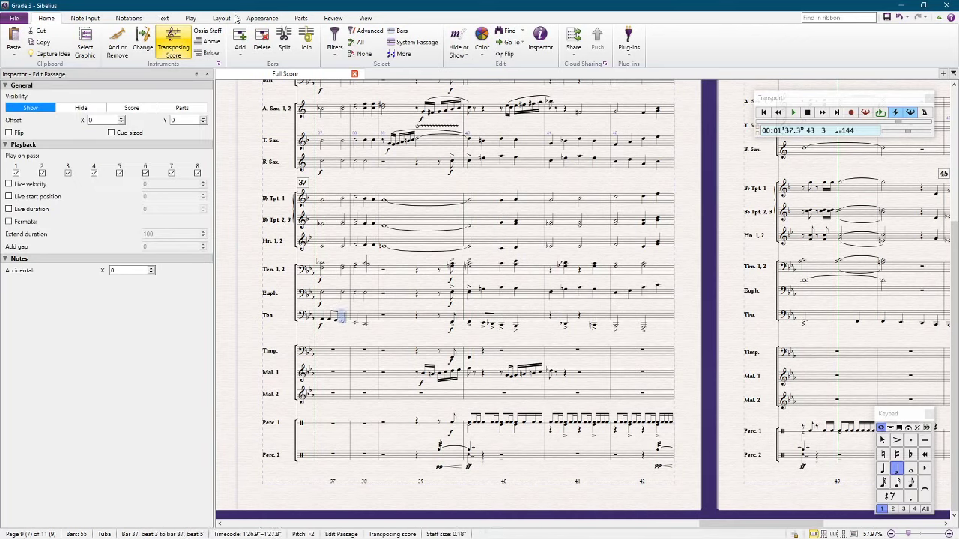
{"action": "left_click", "coordinate": [333, 18]}
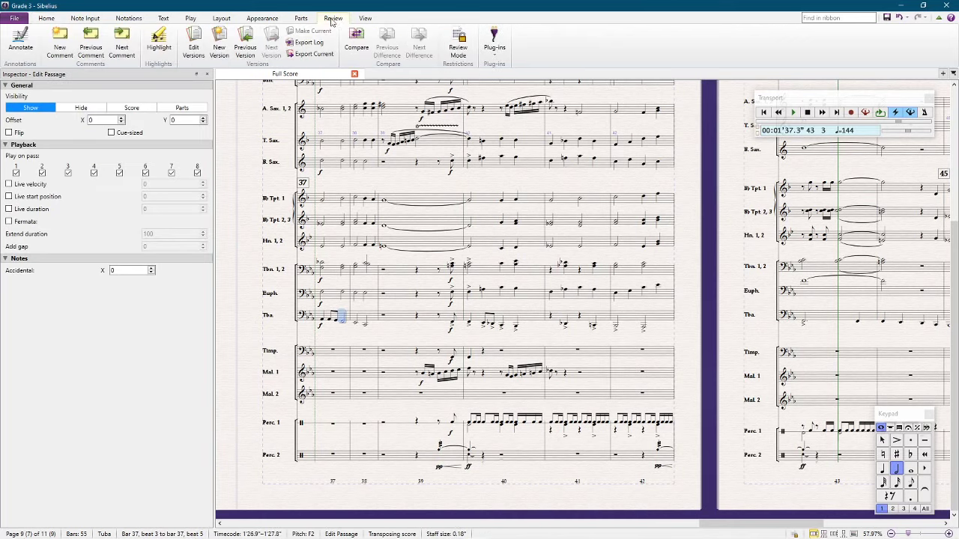
{"action": "left_click", "coordinate": [159, 41]}
{"action": "scroll", "coordinate": [350, 243], "scroll_direction": "up", "scroll_amount": 2}
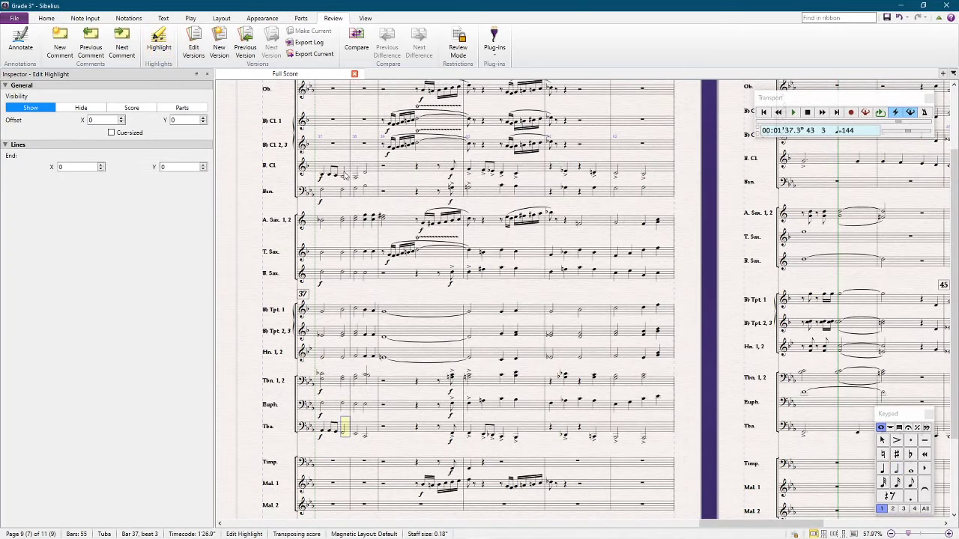
Step: Highlight the bass clarinet passage from beat 3 of bar 37 to the end of bar 38
{"action": "left_click", "coordinate": [344, 179]}
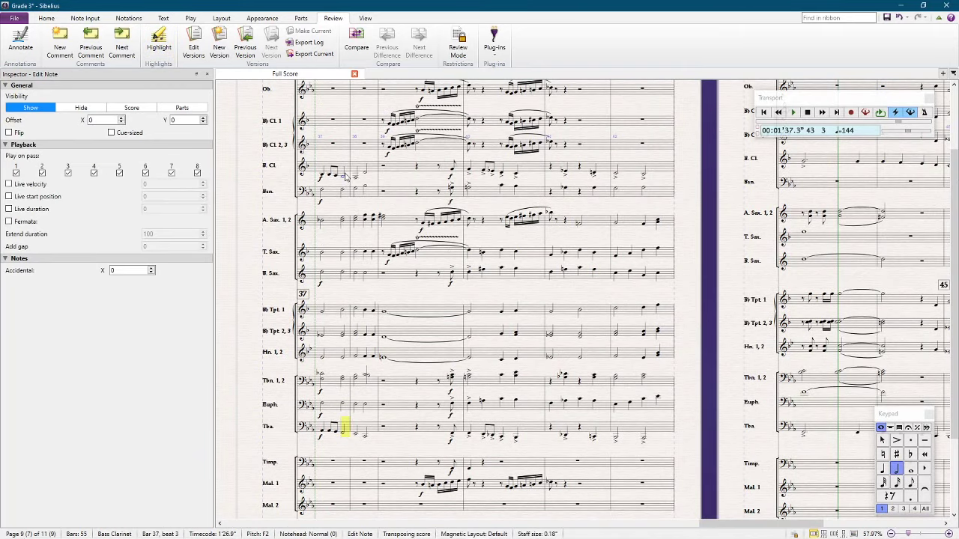
{"action": "left_click", "coordinate": [158, 40]}
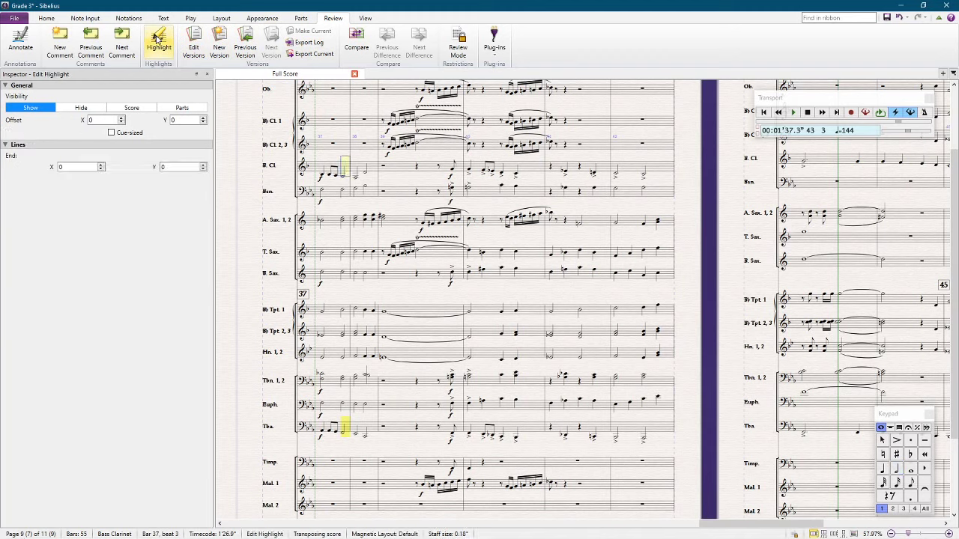
{"action": "left_click", "coordinate": [358, 176]}
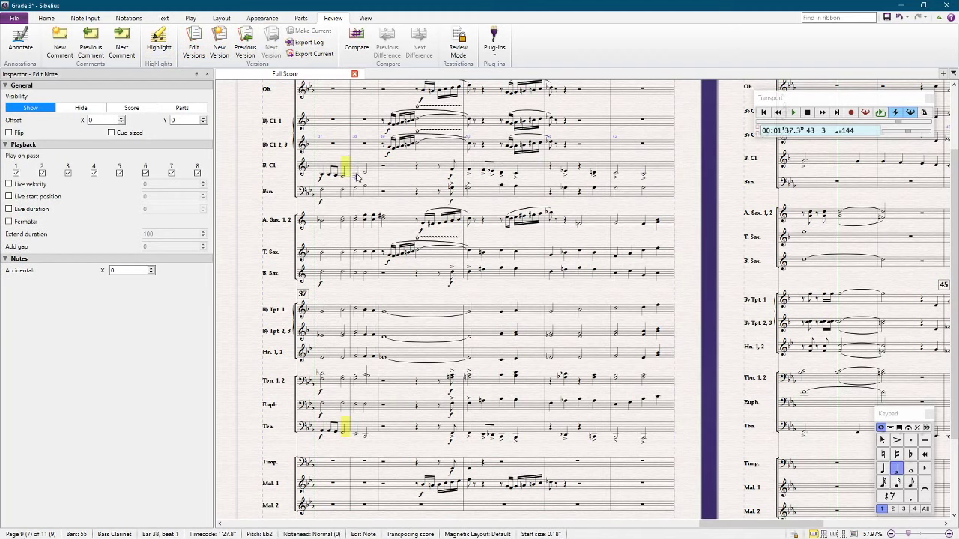
{"action": "left_click", "coordinate": [364, 167]}
{"action": "left_click", "coordinate": [362, 170], "text": "shift"}
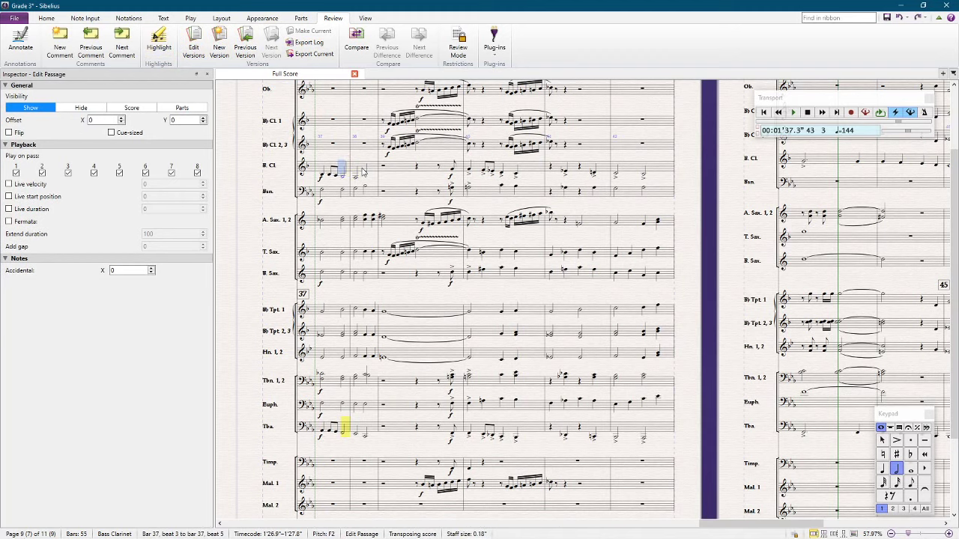
{"action": "left_click", "coordinate": [158, 41]}
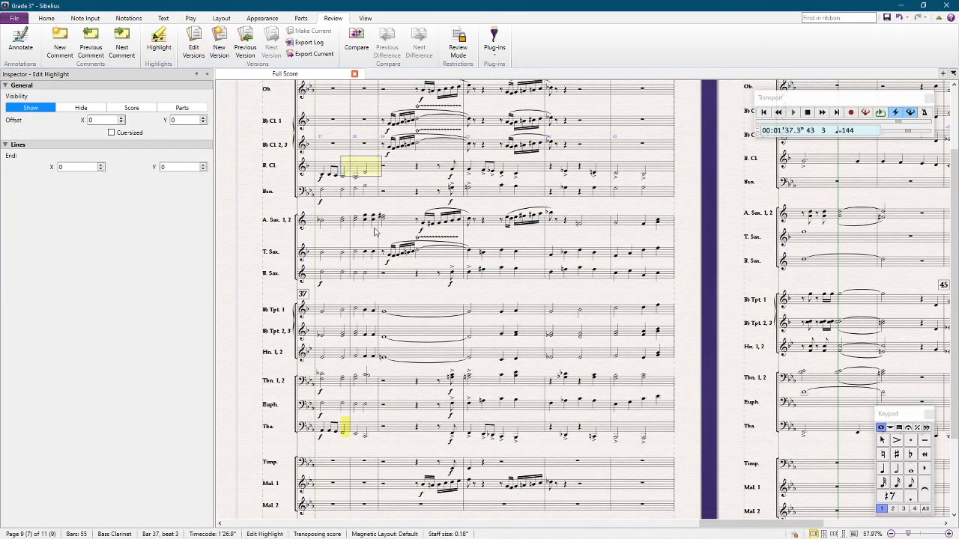
{"action": "scroll", "coordinate": [376, 232], "scroll_direction": "down", "scroll_amount": 3}
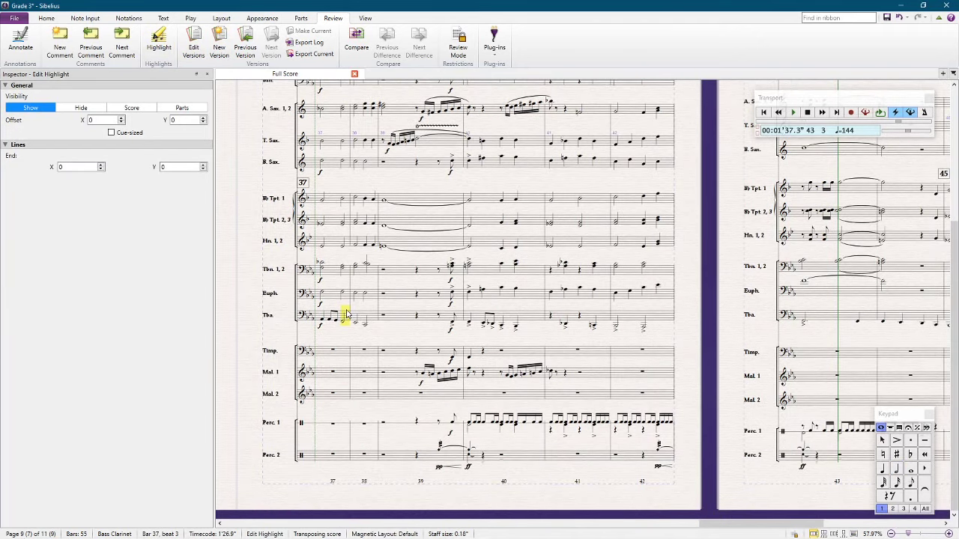
Step: Replace the tuba's single-note highlight with one running from beat 3 of bar 37 to the end of bar 38
{"action": "key", "text": "Escape"}
{"action": "left_click", "coordinate": [346, 313]}
{"action": "left_click", "coordinate": [347, 321]}
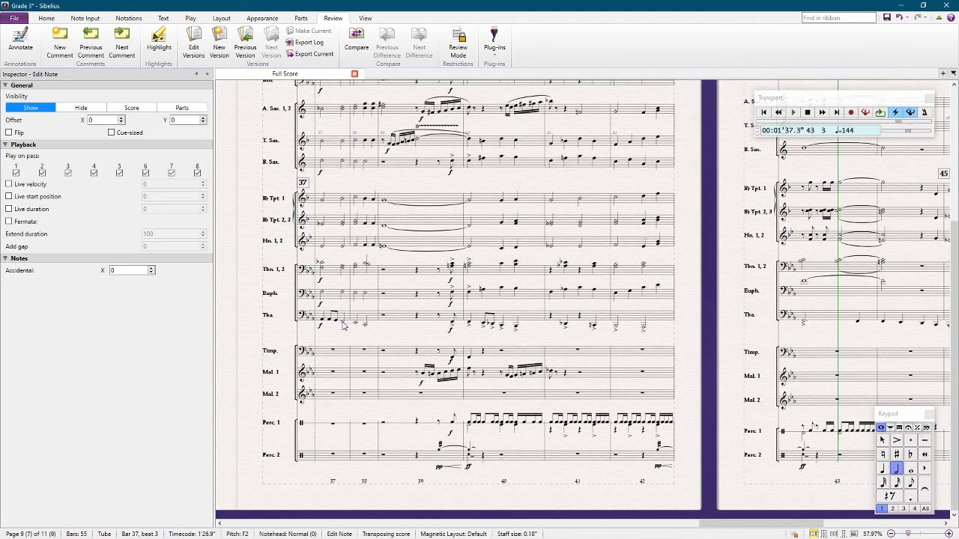
{"action": "left_click", "coordinate": [377, 322], "text": "shift"}
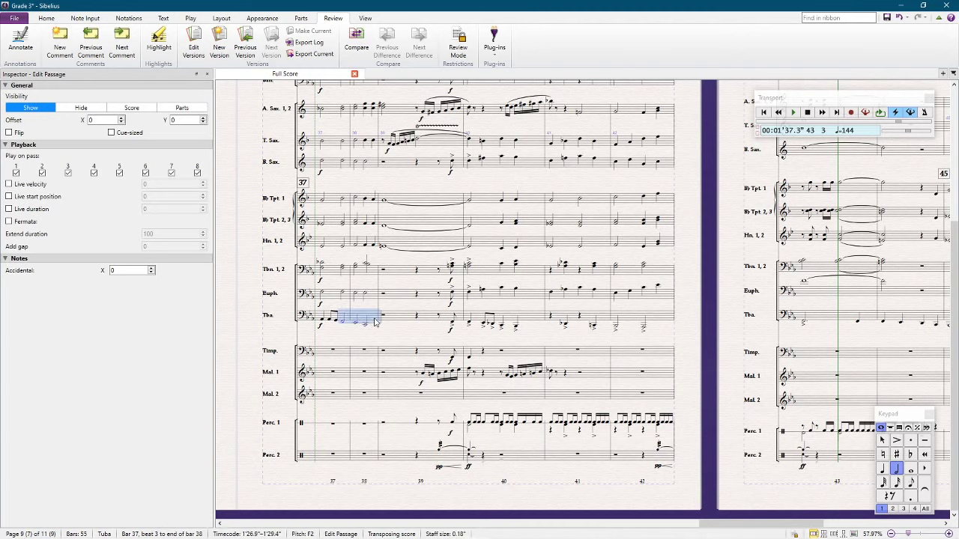
{"action": "left_click", "coordinate": [157, 46]}
{"action": "key", "text": "Escape"}
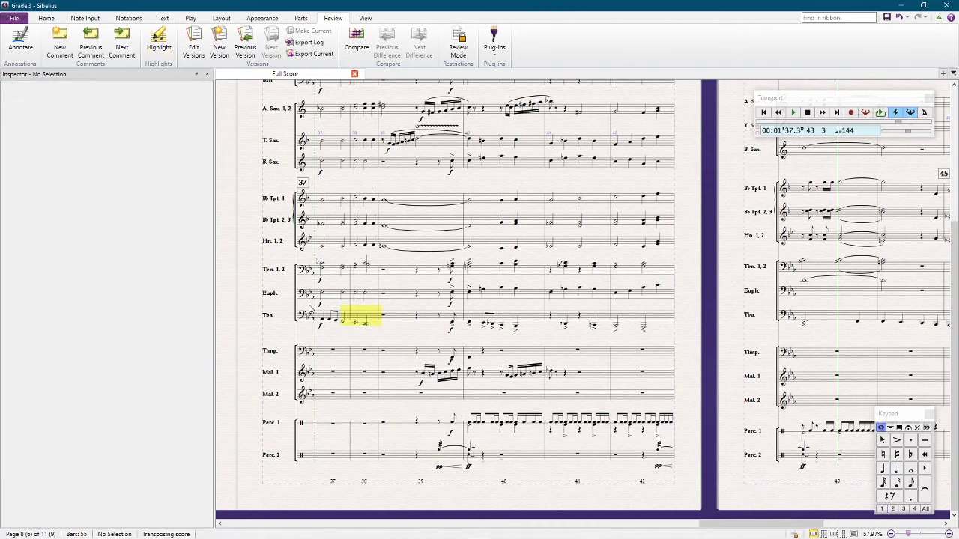
Step: Play back the passage from bar 37 into bar 39 to check the highlighted bass line
{"action": "scroll", "coordinate": [315, 311], "scroll_direction": "right", "scroll_amount": 3}
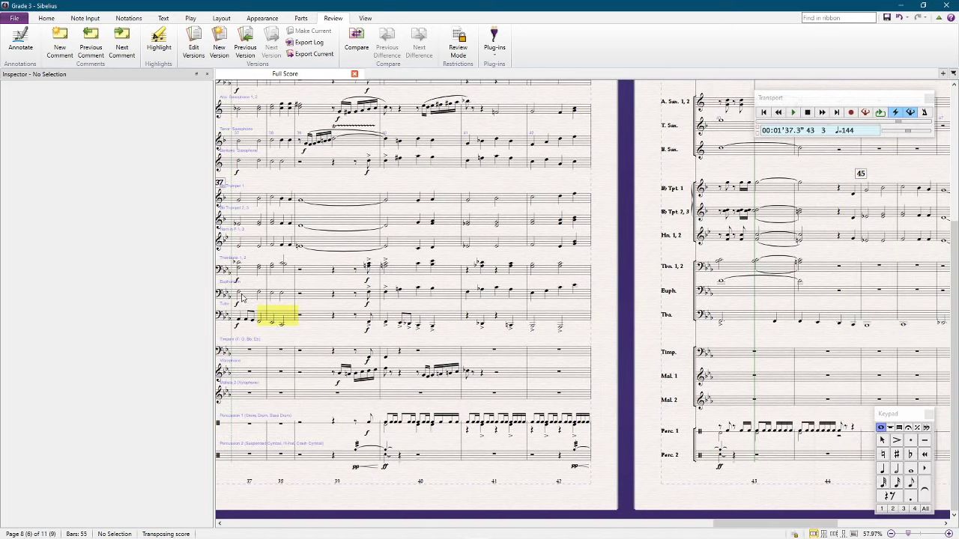
{"action": "left_click_drag", "start_coordinate": [606, 332], "coordinate": [466, 239]}
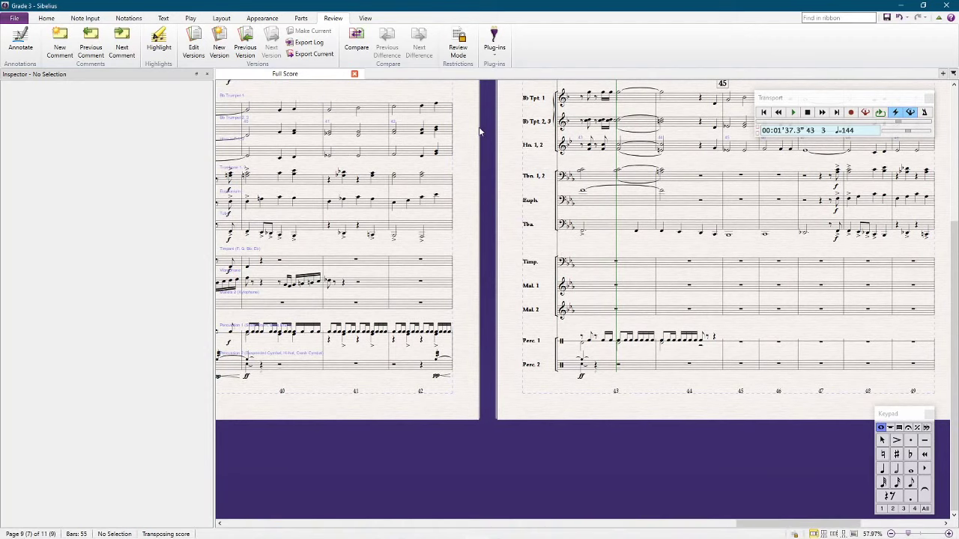
{"action": "left_click_drag", "start_coordinate": [479, 131], "coordinate": [624, 261]}
{"action": "key", "text": "space"}
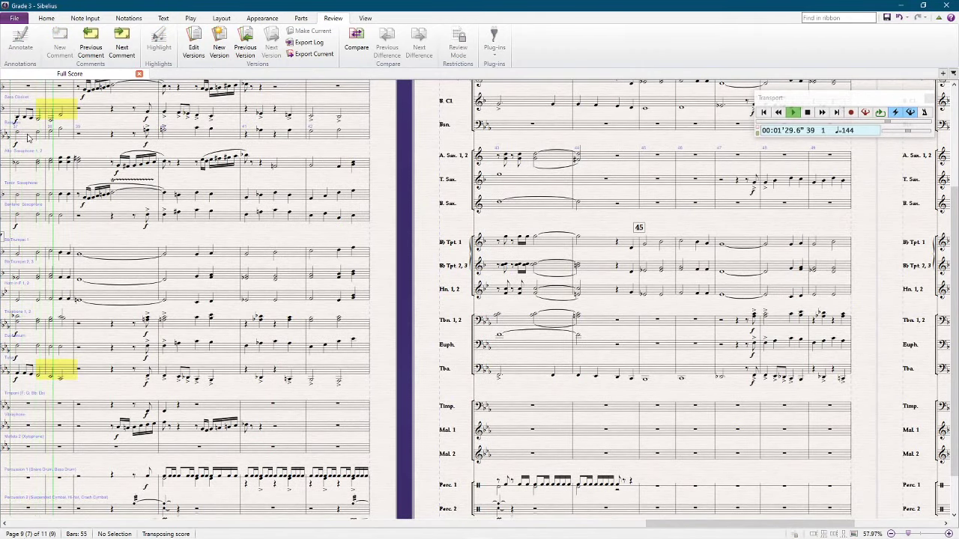
{"action": "key", "text": "space"}
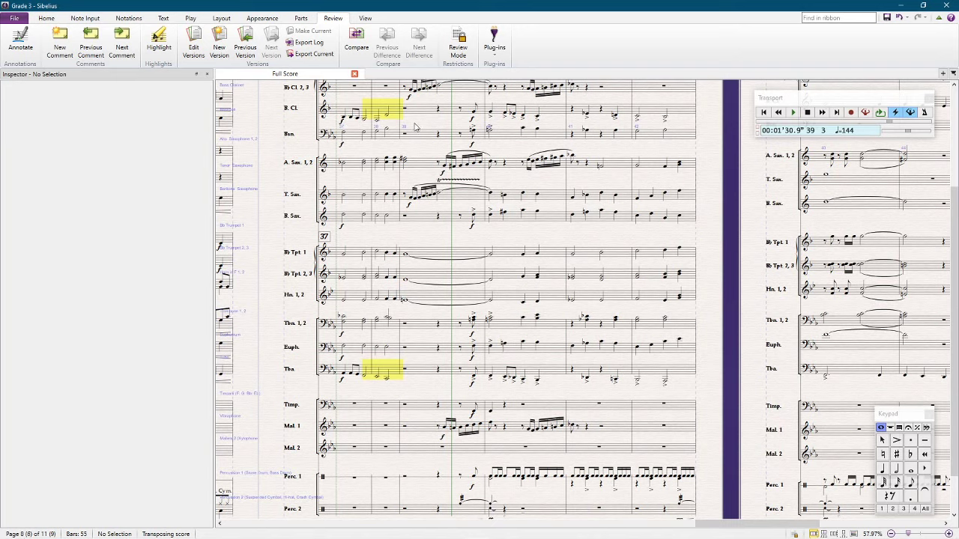
Step: Play back the score from bar 37 into bar 46 to review the whole passage
{"action": "left_click", "coordinate": [371, 114]}
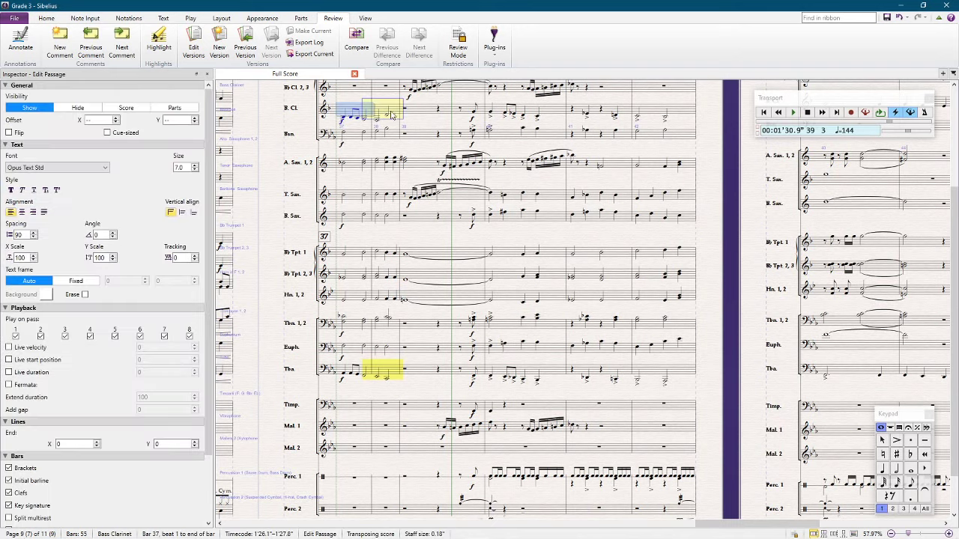
{"action": "key", "text": "Escape"}
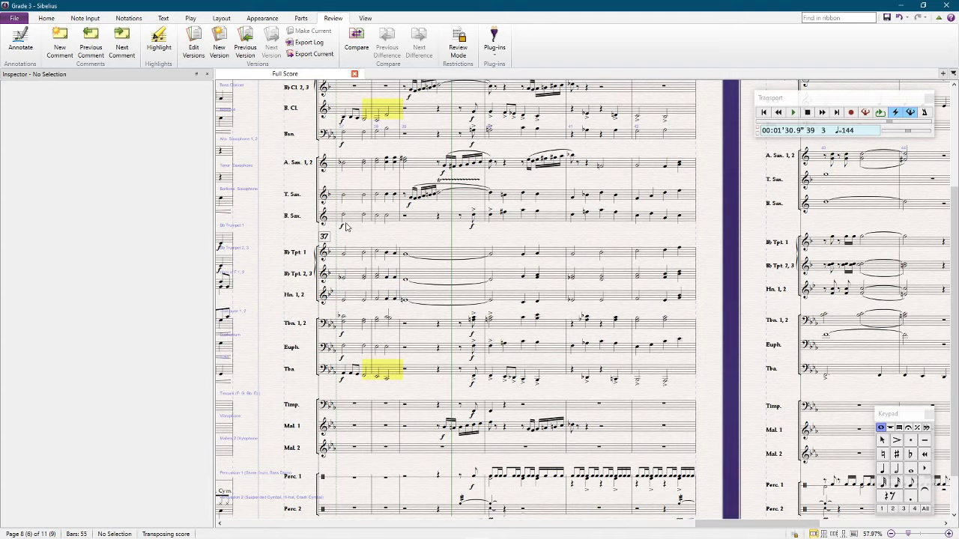
{"action": "key", "text": "space"}
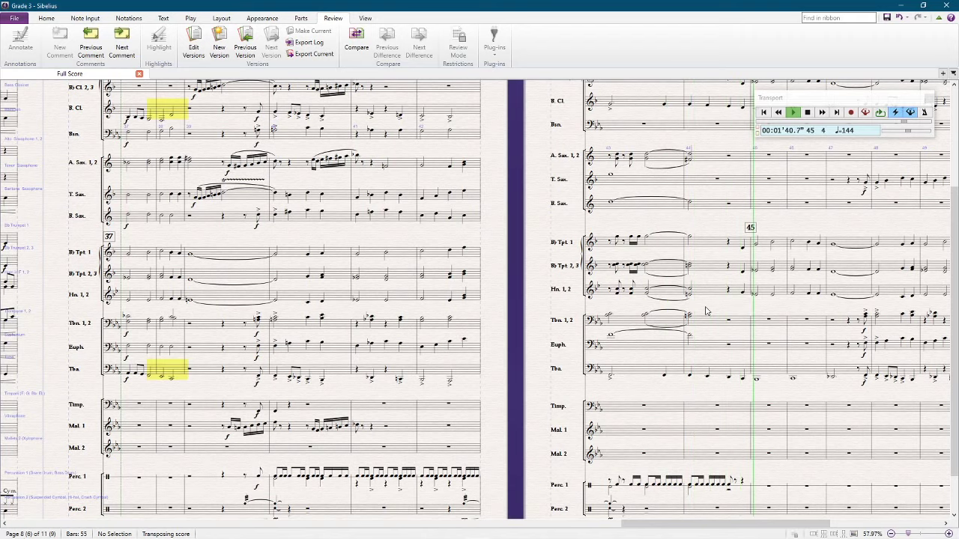
{"action": "key", "text": "space"}
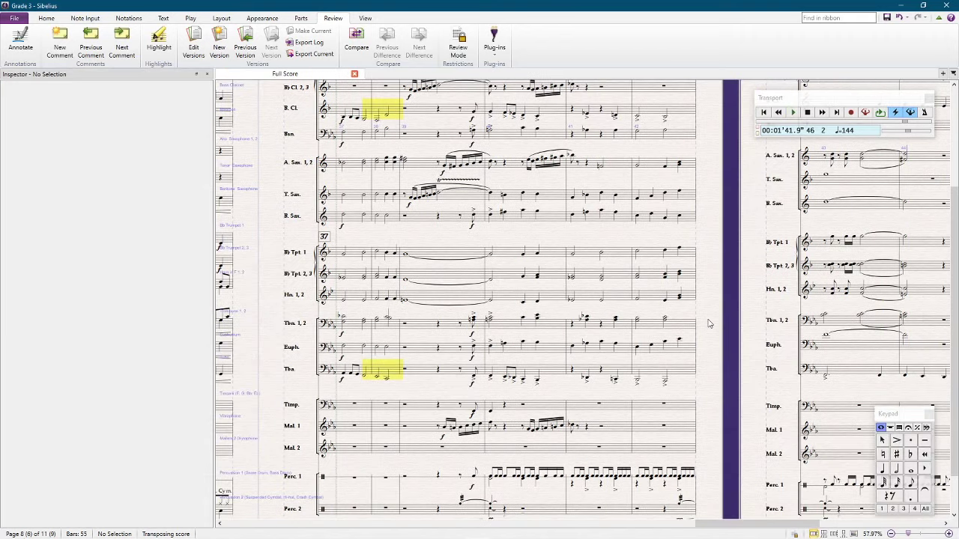
Step: Copy the bassoon, baritone sax, trombone, euphonium and tuba figure from beat 2 of bar 36 to beat 2 of bar 43
{"action": "left_click_drag", "start_coordinate": [706, 324], "coordinate": [840, 292]}
{"action": "left_click", "coordinate": [323, 298]}
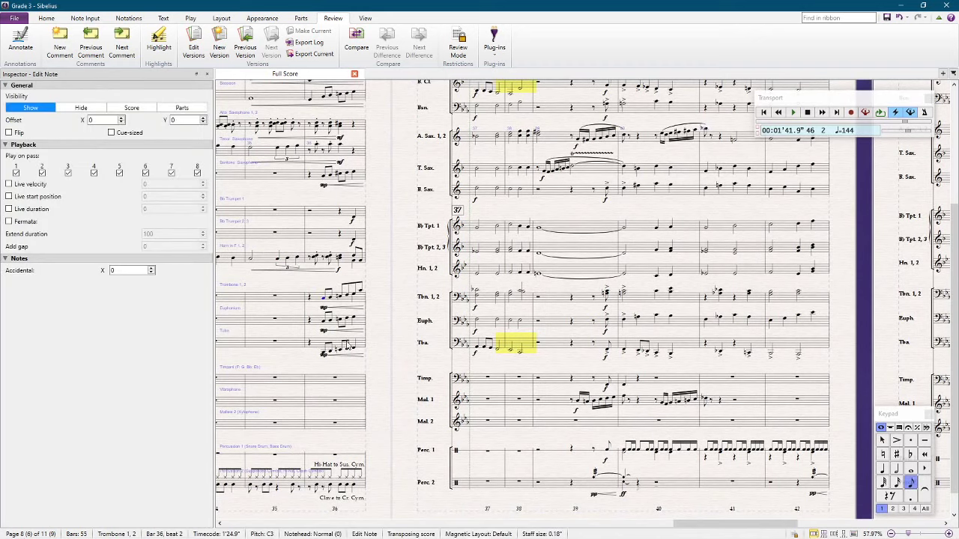
{"action": "left_click", "coordinate": [355, 349], "text": "shift"}
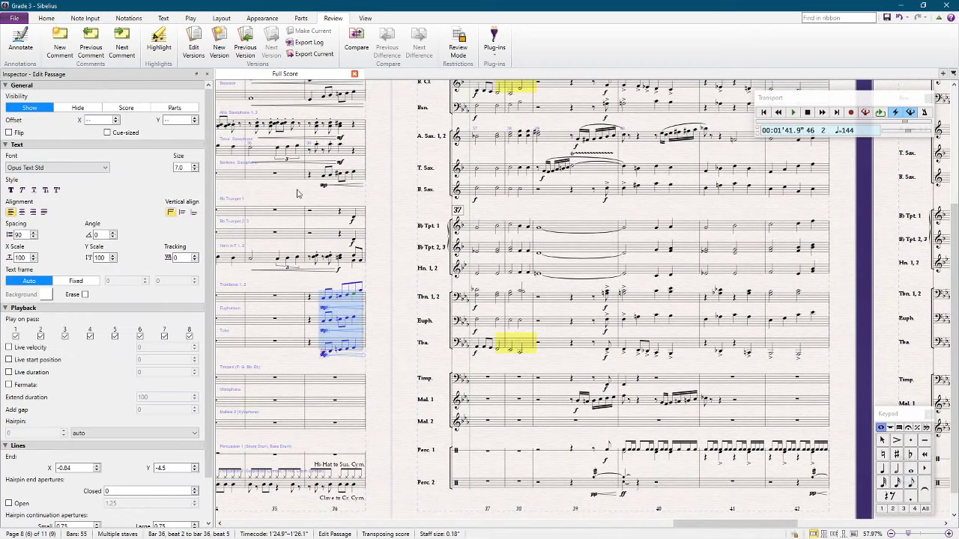
{"action": "left_click", "coordinate": [333, 182], "text": "ctrl"}
{"action": "left_click", "coordinate": [332, 95]}
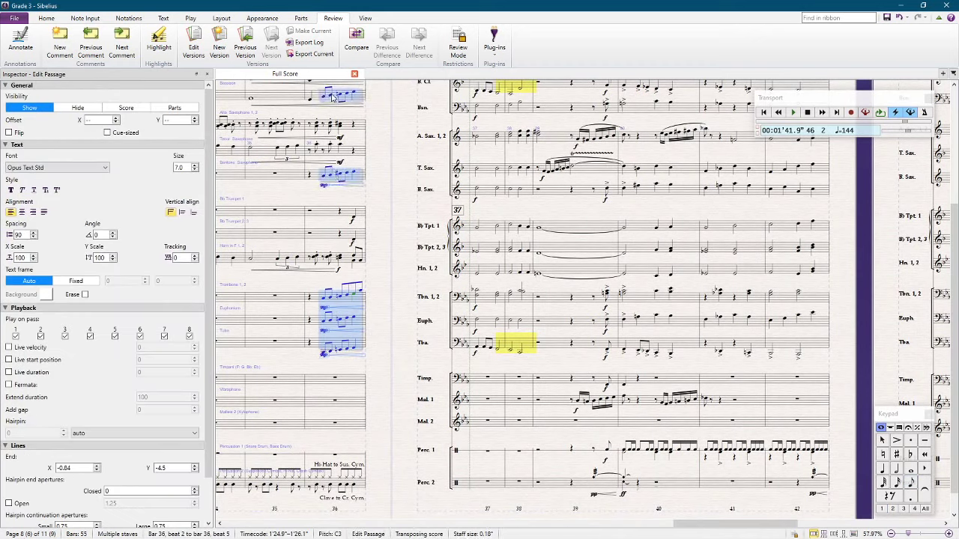
{"action": "scroll", "coordinate": [335, 154], "scroll_direction": "right", "scroll_amount": 10}
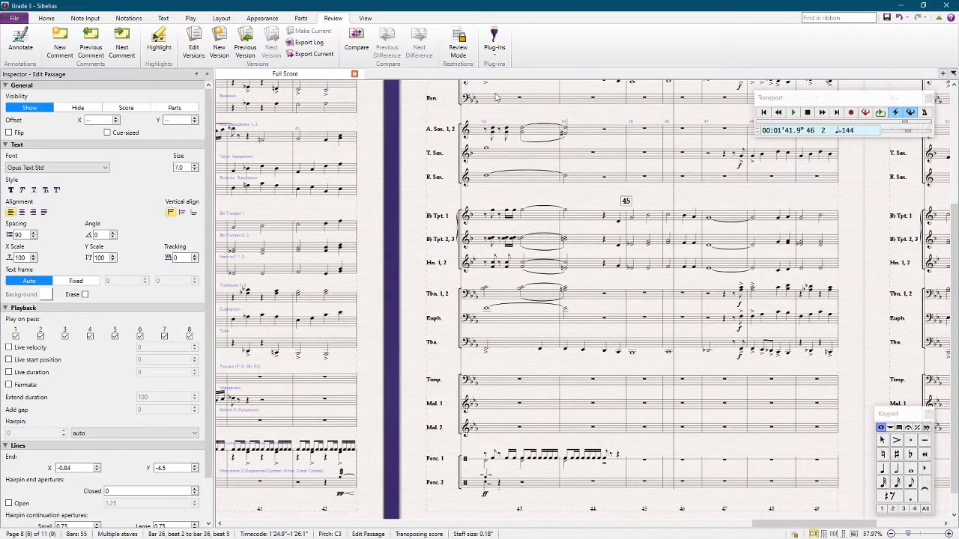
{"action": "left_click", "coordinate": [496, 98]}
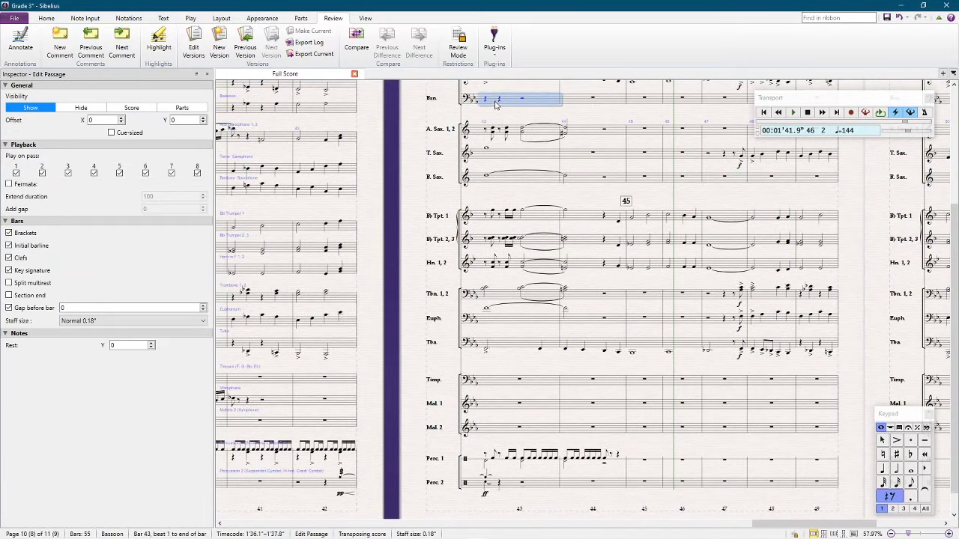
{"action": "key", "text": "ctrl+v"}
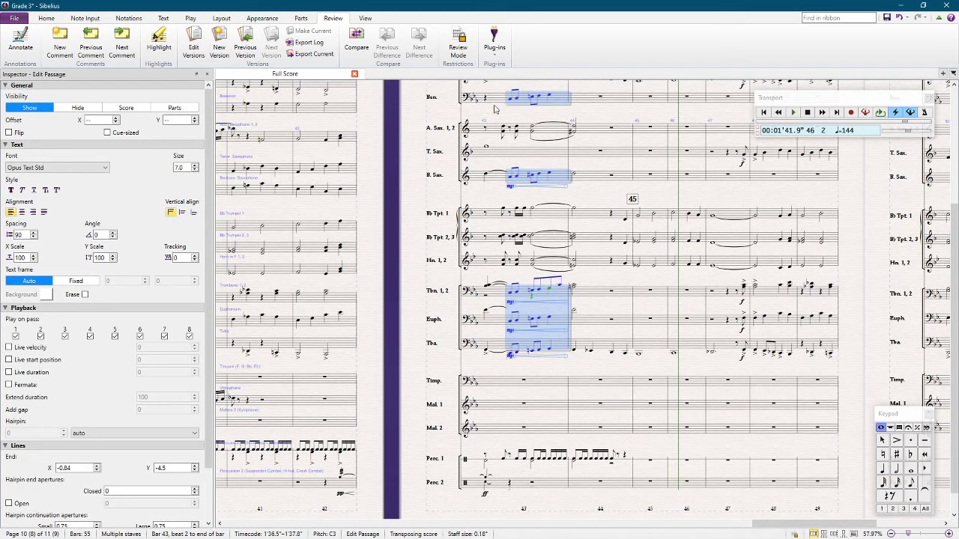
Step: Delete the copied mp dynamics and hairpins from the trombones, euphonium and tuba in bar 43
{"action": "left_click", "coordinate": [486, 351]}
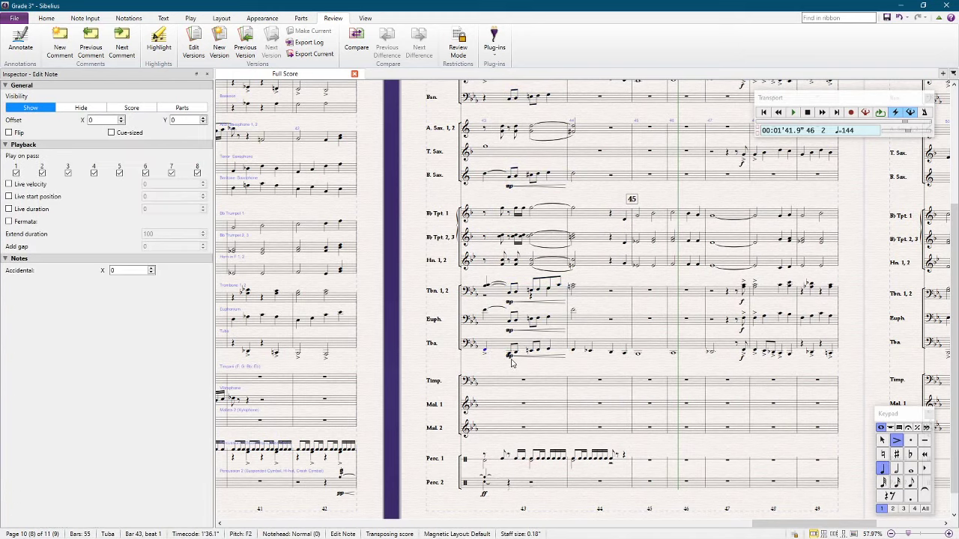
{"action": "key", "text": "Escape"}
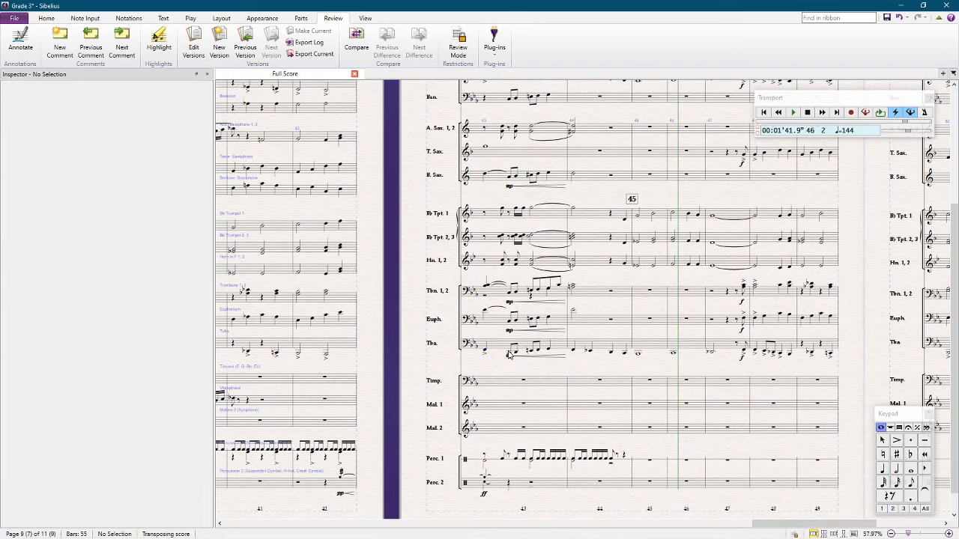
{"action": "left_click", "coordinate": [513, 292]}
{"action": "left_click", "coordinate": [513, 293], "text": "shift"}
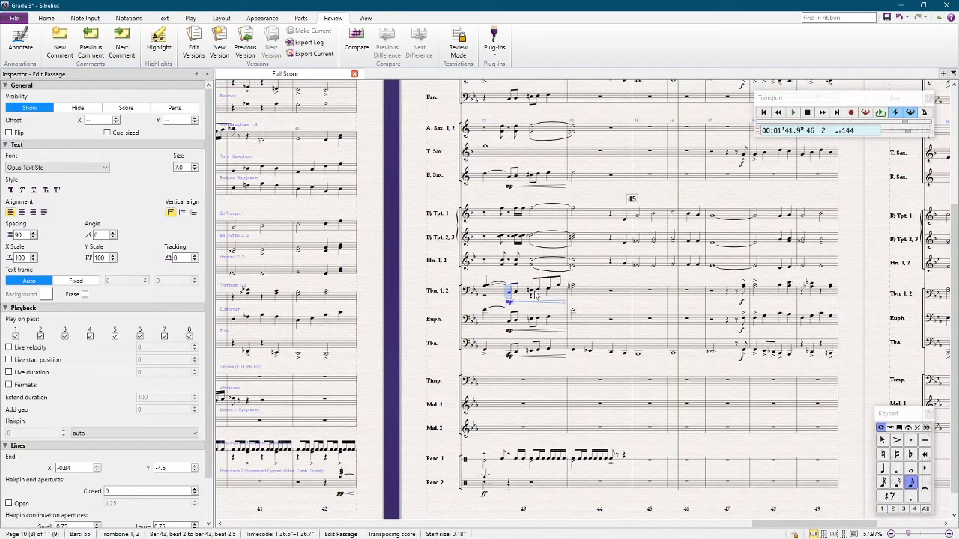
{"action": "left_click", "coordinate": [526, 349], "text": "shift"}
{"action": "key", "text": "ctrl+shift+alt+d"}
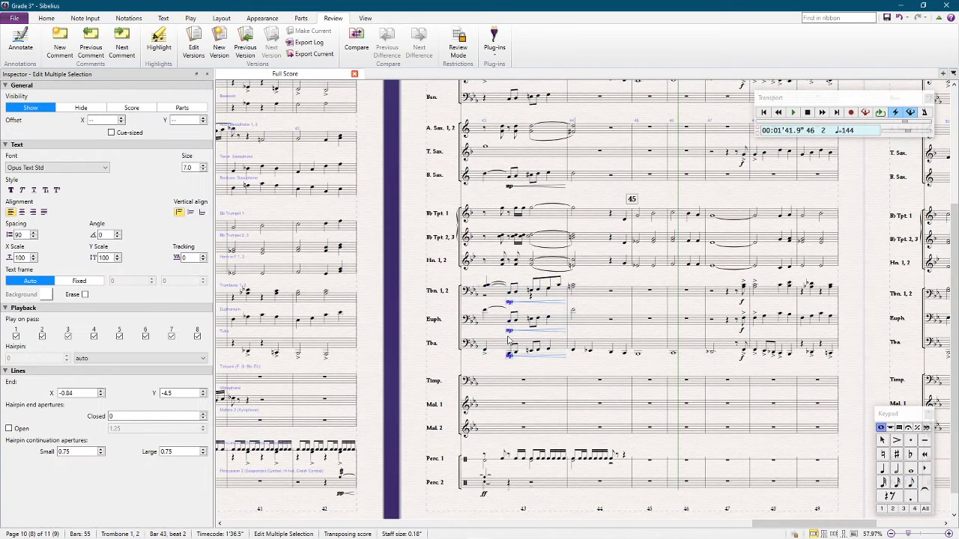
{"action": "key", "text": "Delete"}
Step: Remove the ties from the trombones' beat 1 chord in bar 43 and lower its top note to Bb3
{"action": "left_click", "coordinate": [486, 290]}
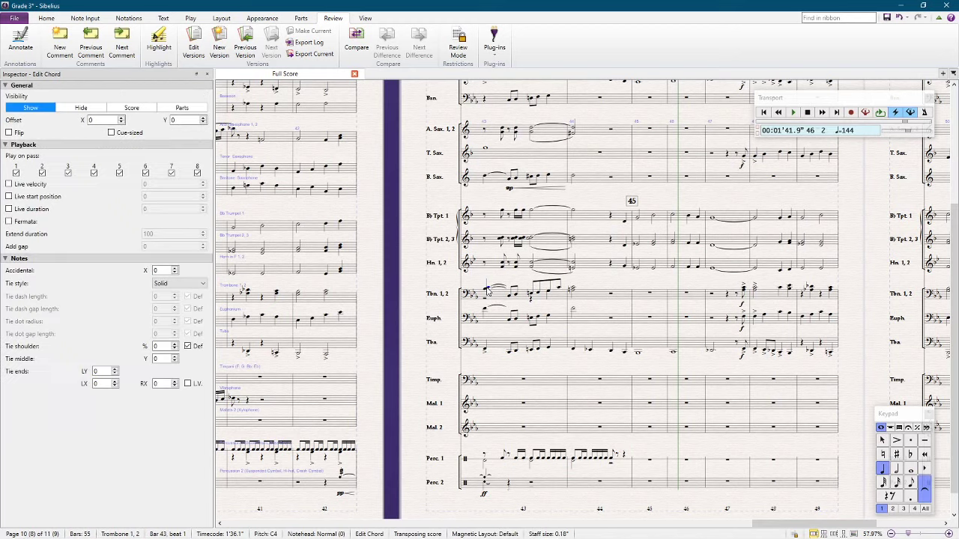
{"action": "key", "text": "Return"}
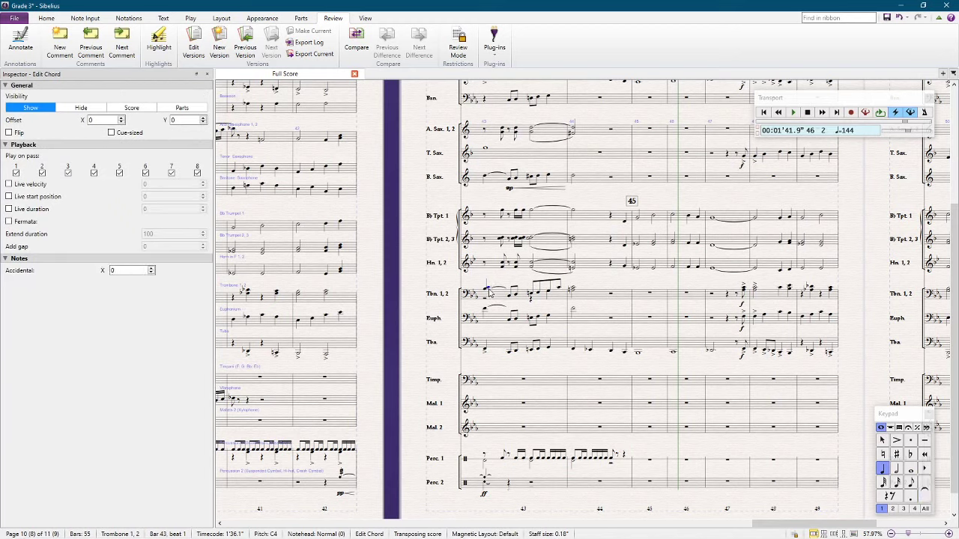
{"action": "key", "text": "Return"}
{"action": "key", "text": "Return"}
{"action": "key", "text": "Return"}
{"action": "key", "text": "Return"}
{"action": "key", "text": "Down"}
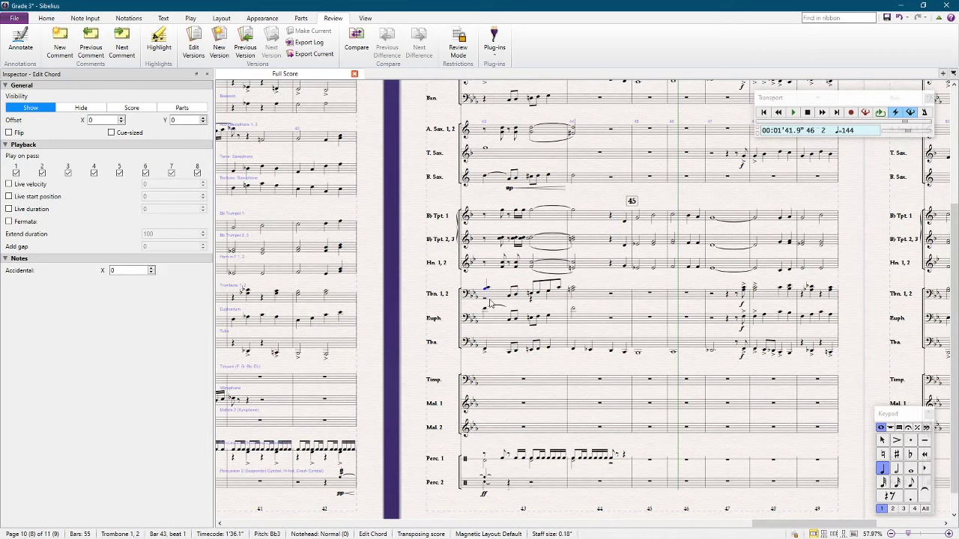
Step: Delete the leftover voice 2 rests from the trombones in bar 43 and save the score
{"action": "key", "text": "Return"}
{"action": "key", "text": "Return"}
{"action": "key", "text": "Return"}
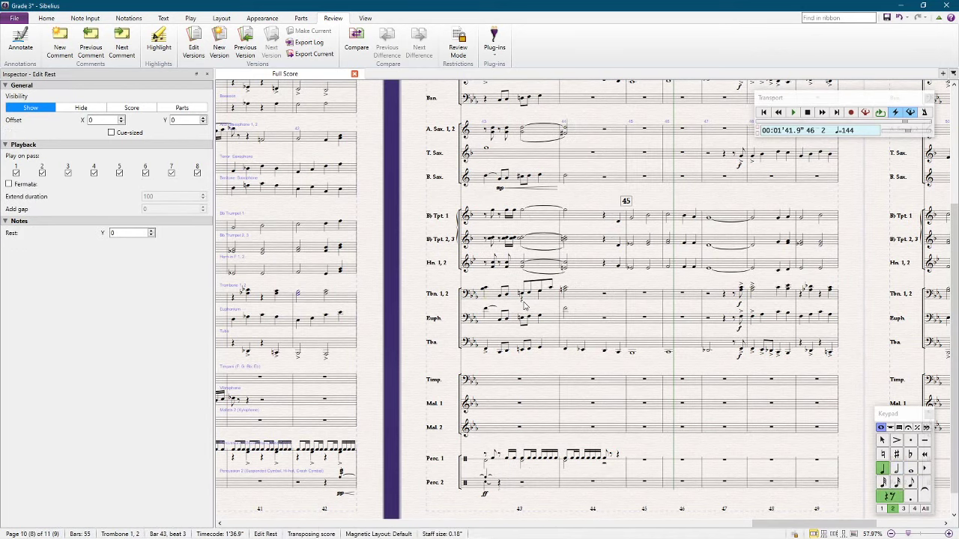
{"action": "key", "text": "Return"}
{"action": "key", "text": "Left"}
{"action": "key", "text": "ctrl+s"}
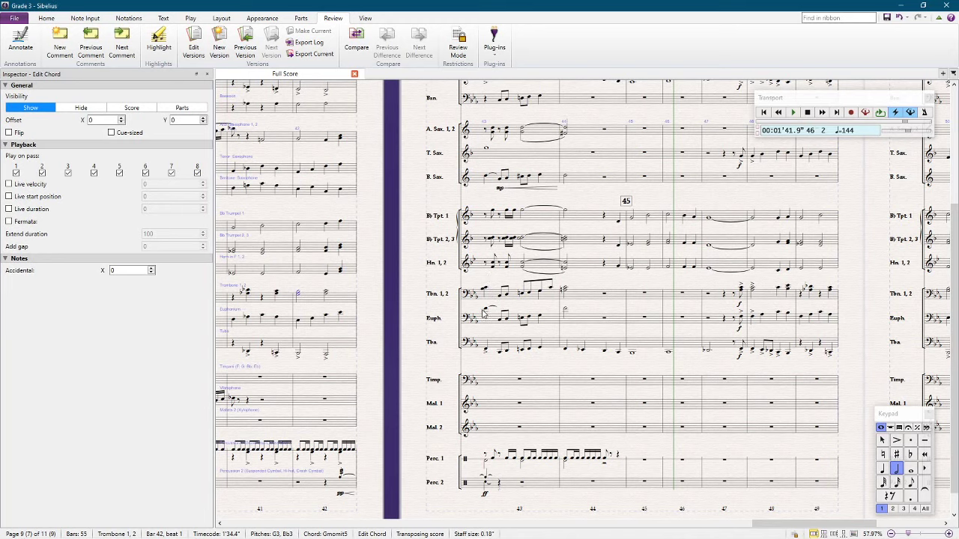
Step: Remove the tie from the euphonium's first note in bar 43 and lower the note to Bb3
{"action": "left_click", "coordinate": [486, 310]}
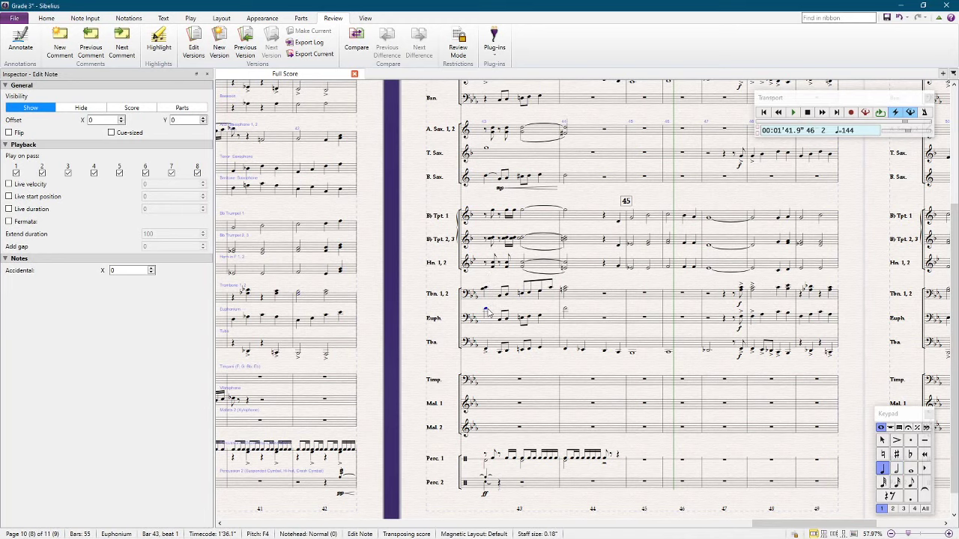
{"action": "key", "text": "Down"}
{"action": "key", "text": "Down"}
{"action": "key", "text": "Down"}
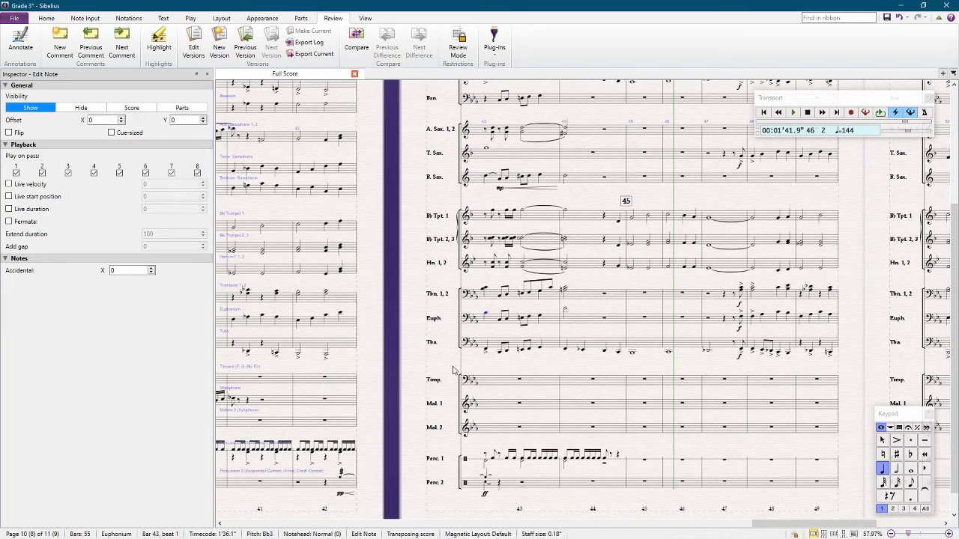
Step: Play back the score into bar 45 to check the new low-voice figure in bar 43
{"action": "key", "text": "Escape"}
{"action": "key", "text": "space"}
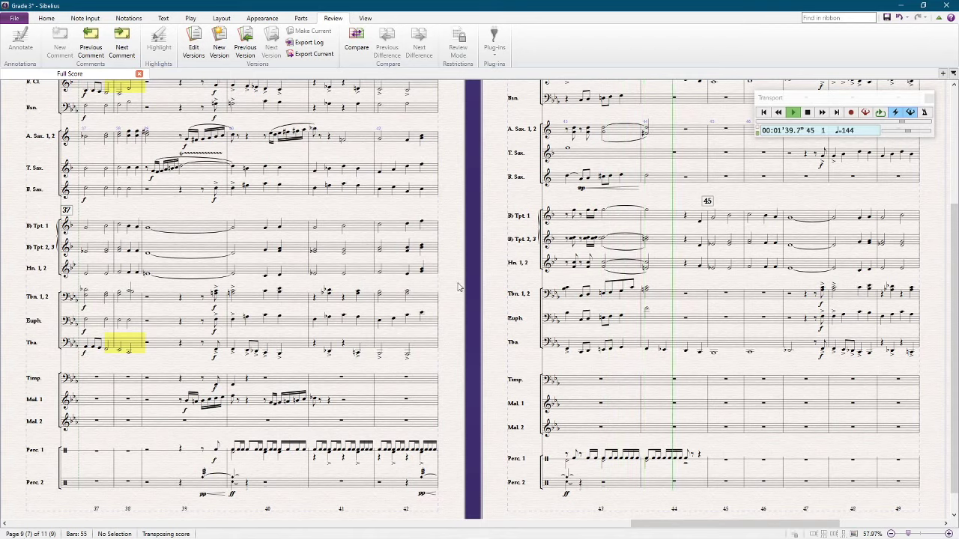
{"action": "key", "text": "space"}
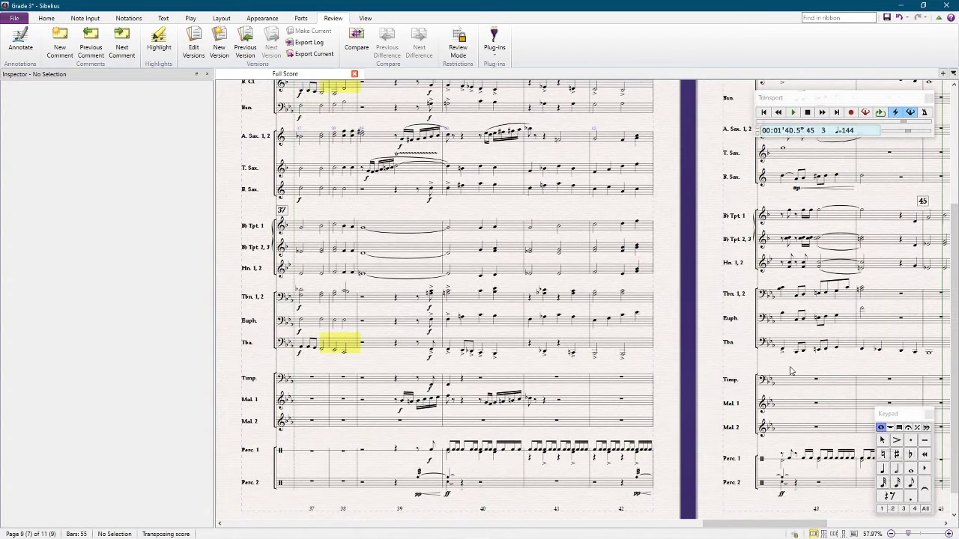
Step: Add an eighth-note A-flat on beat 4.5 of bar 43 to finish the tuba's rising figure
{"action": "scroll", "coordinate": [790, 371], "scroll_direction": "up", "scroll_amount": 3, "text": "ctrl"}
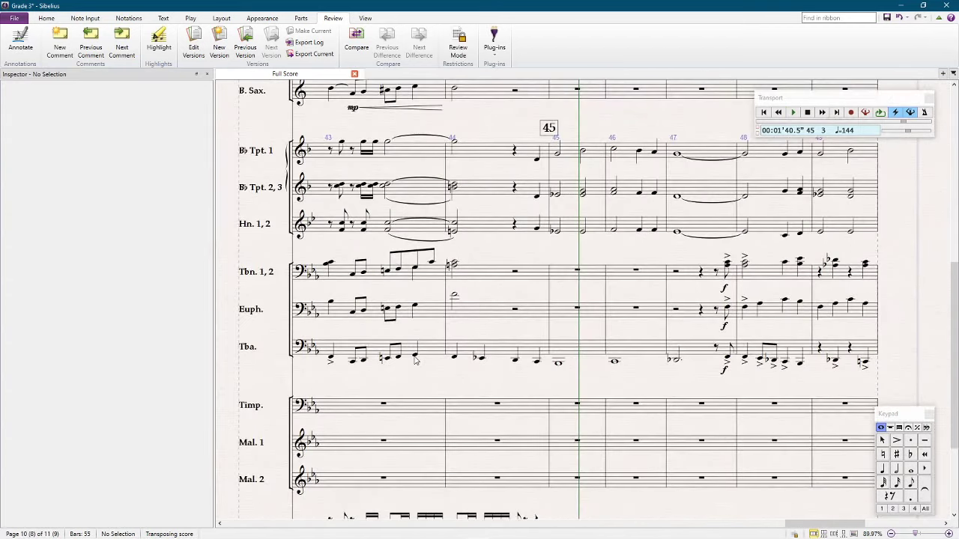
{"action": "left_click", "coordinate": [415, 357]}
{"action": "key", "text": "a"}
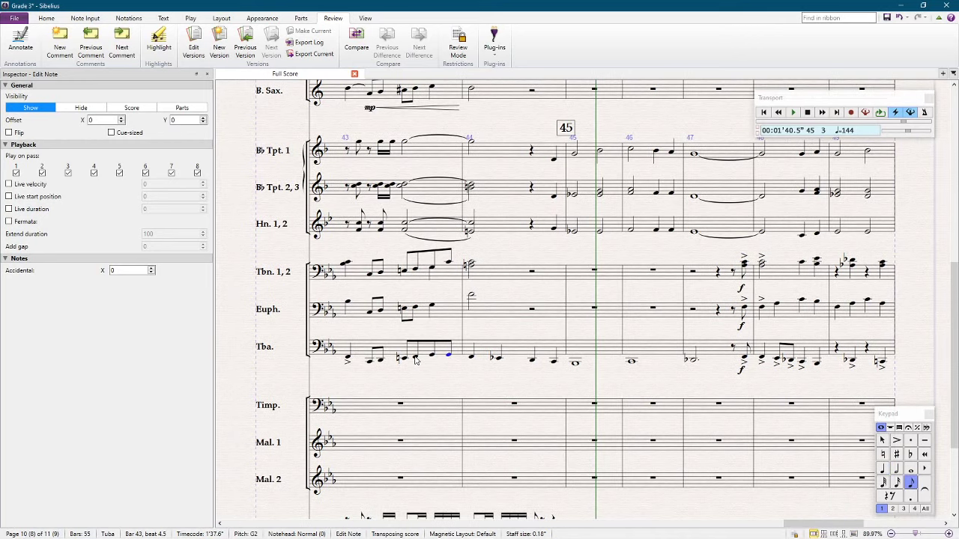
Step: Copy the tuba's eighth notes from beat 2 of bar 43 to the euphonium and transpose them up a perfect octave
{"action": "left_click", "coordinate": [424, 352]}
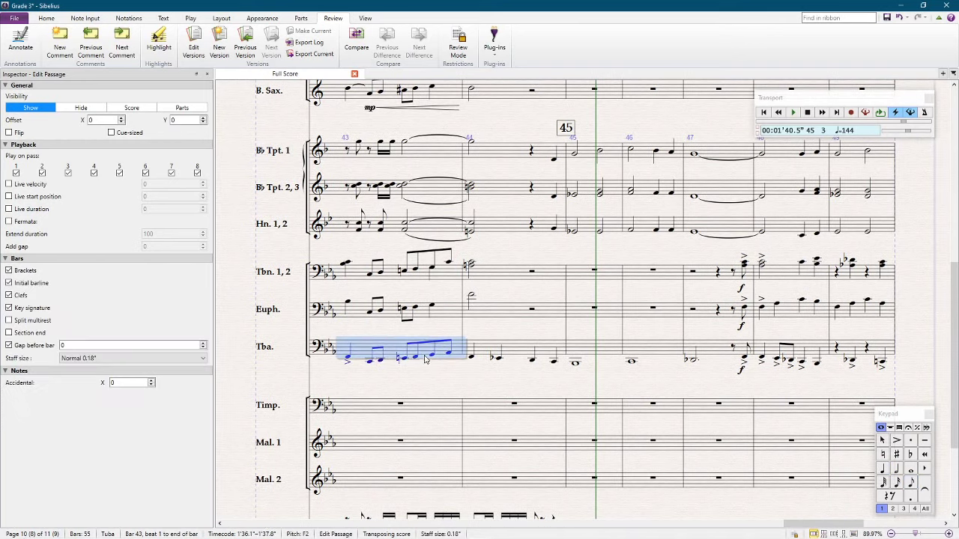
{"action": "left_click", "coordinate": [373, 363], "text": "shift"}
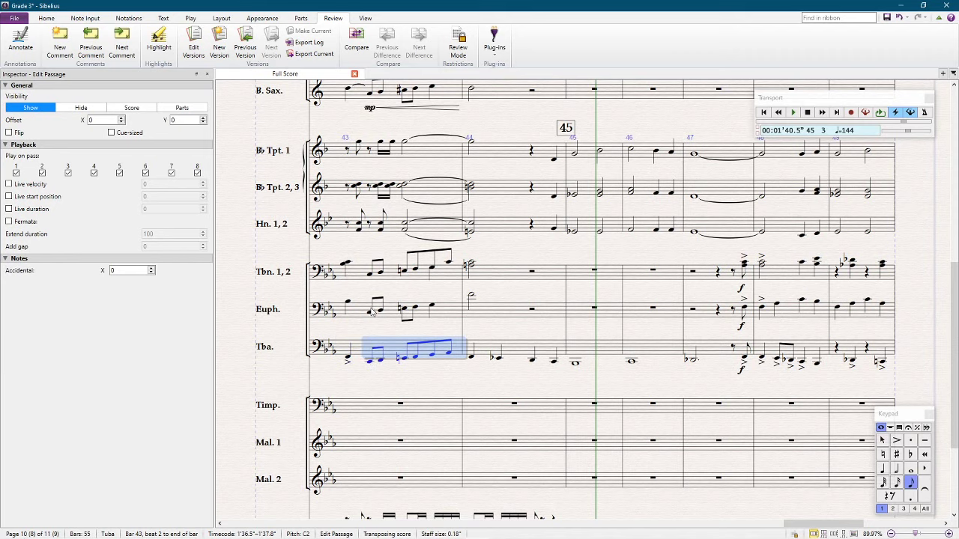
{"action": "key", "text": "alt+Up"}
{"action": "key", "text": "shift+t"}
{"action": "key", "text": "Return"}
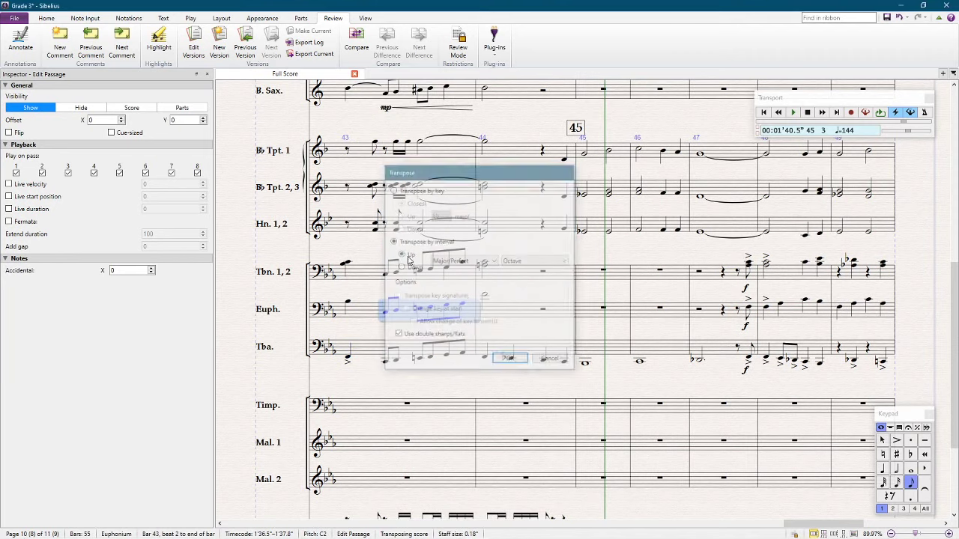
Step: Copy the euphonium's eighth-note figure to the trombones in bar 43, and change the euphonium's half note in bar 44 to A-natural
{"action": "key", "text": "alt+Up"}
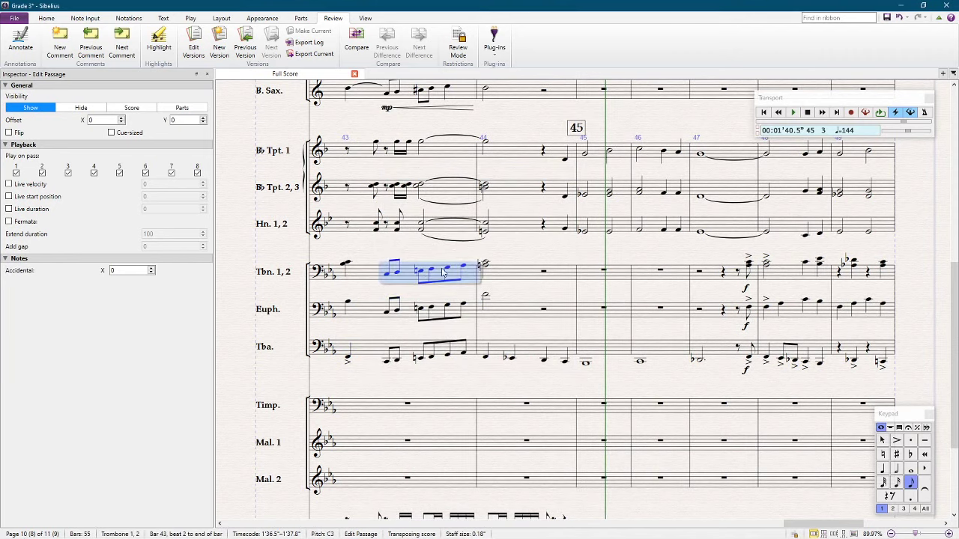
{"action": "left_click", "coordinate": [485, 301]}
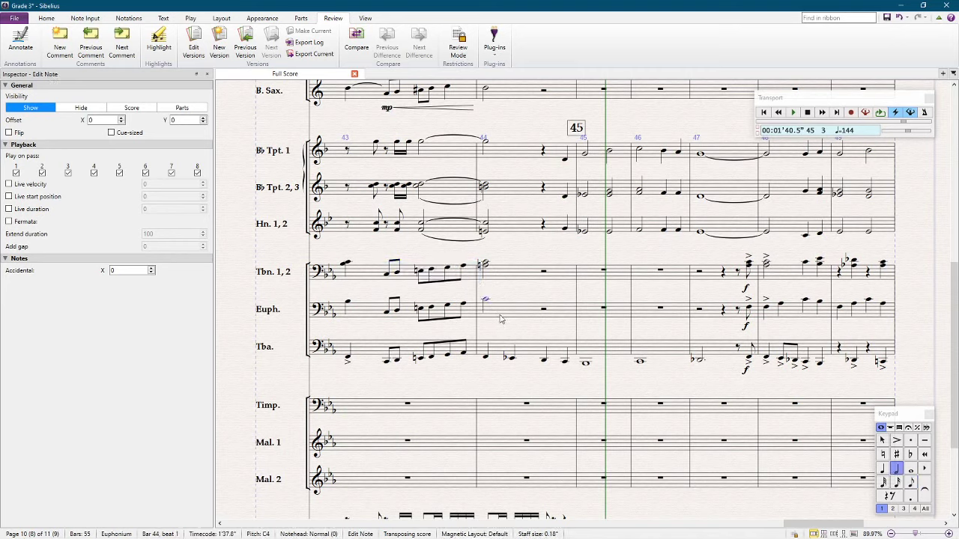
{"action": "key", "text": "Up"}
{"action": "key", "text": "7"}
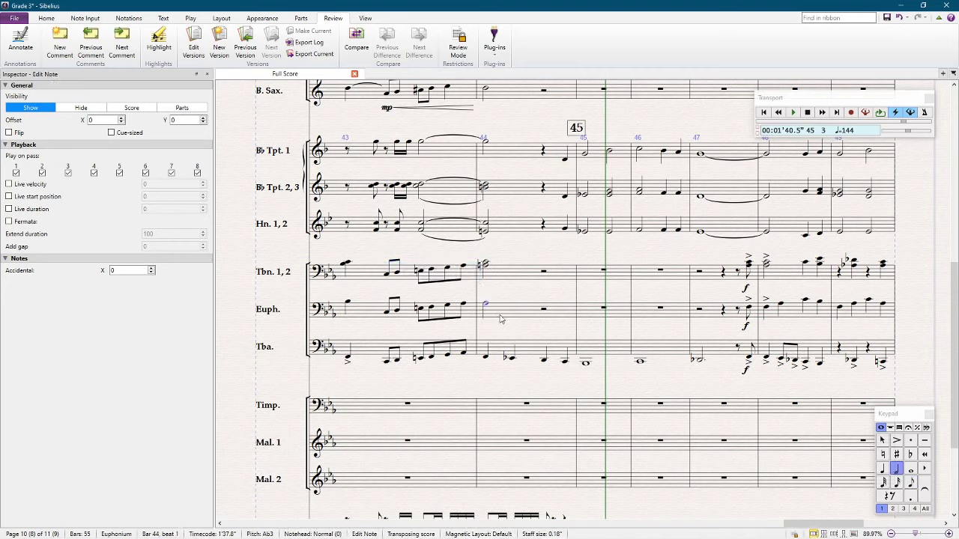
Step: Raise the last eighth note of bar 43 to A-natural in the tuba, euphonium and trombone parts
{"action": "left_click", "coordinate": [463, 355]}
{"action": "left_click", "coordinate": [462, 305]}
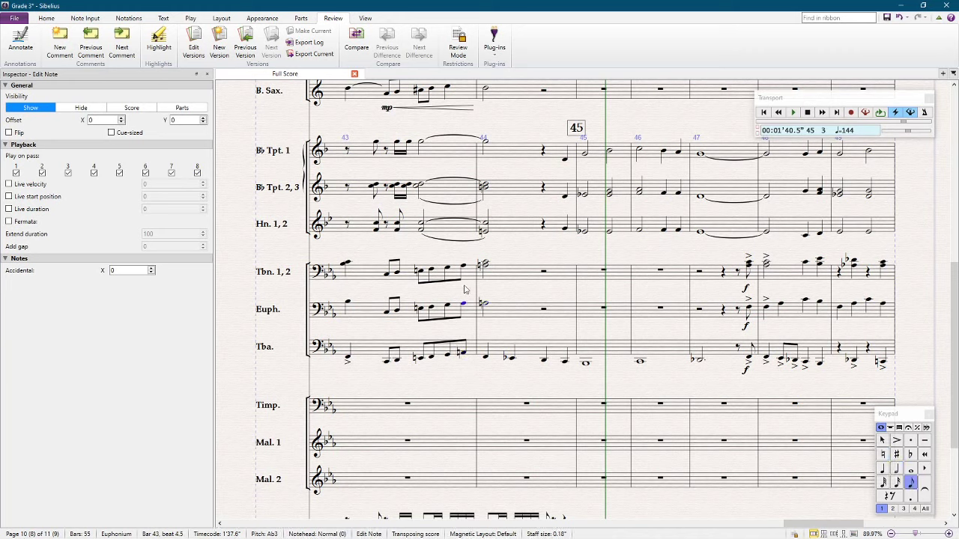
{"action": "key", "text": "Escape"}
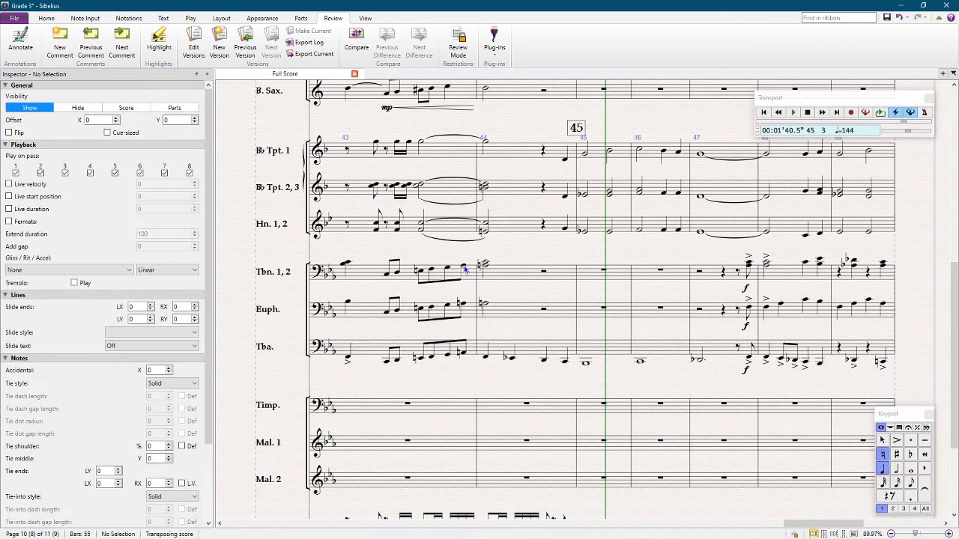
{"action": "left_click", "coordinate": [463, 267]}
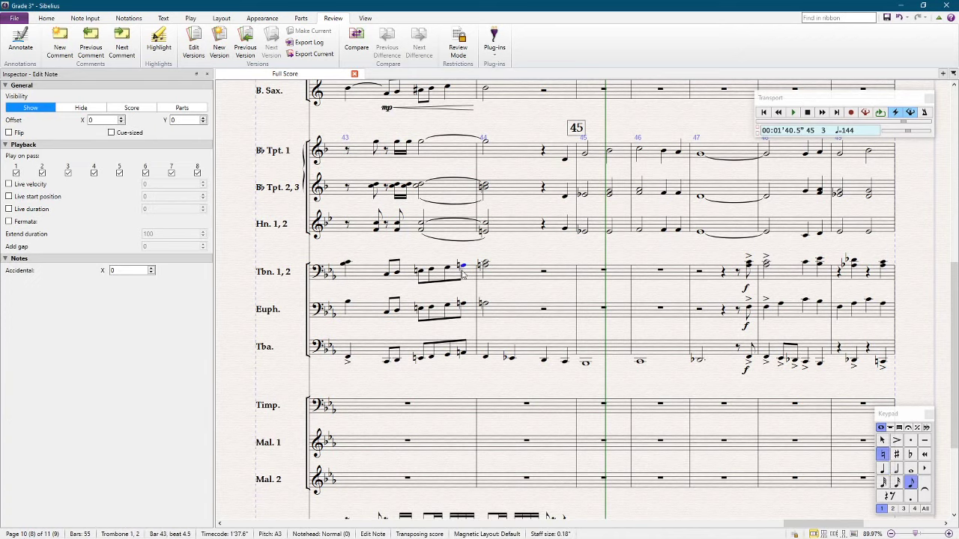
{"action": "key", "text": "Escape"}
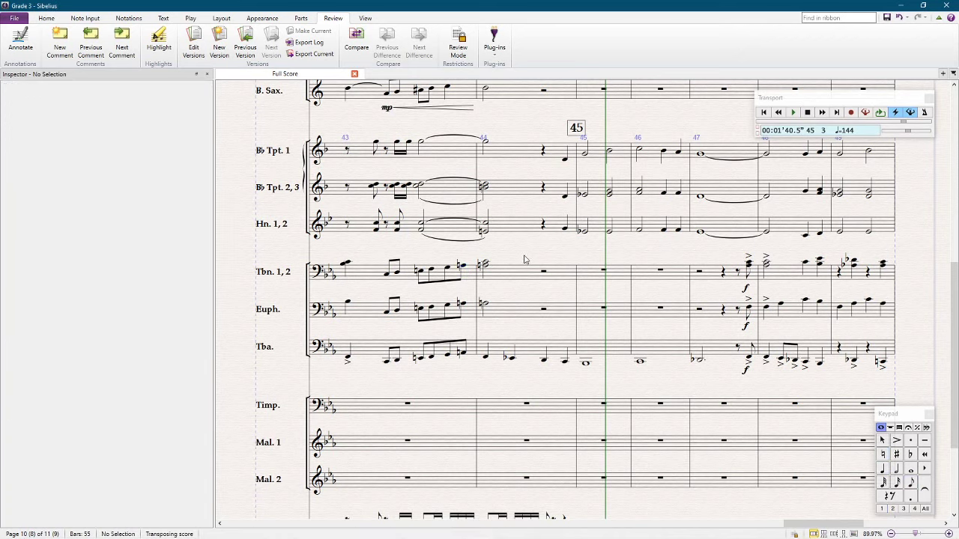
Step: View bars 43 to 49 at concert pitch, check the bass clarinet's bar 43, and return to the transposing score
{"action": "scroll", "coordinate": [525, 258], "scroll_direction": "down", "scroll_amount": 3}
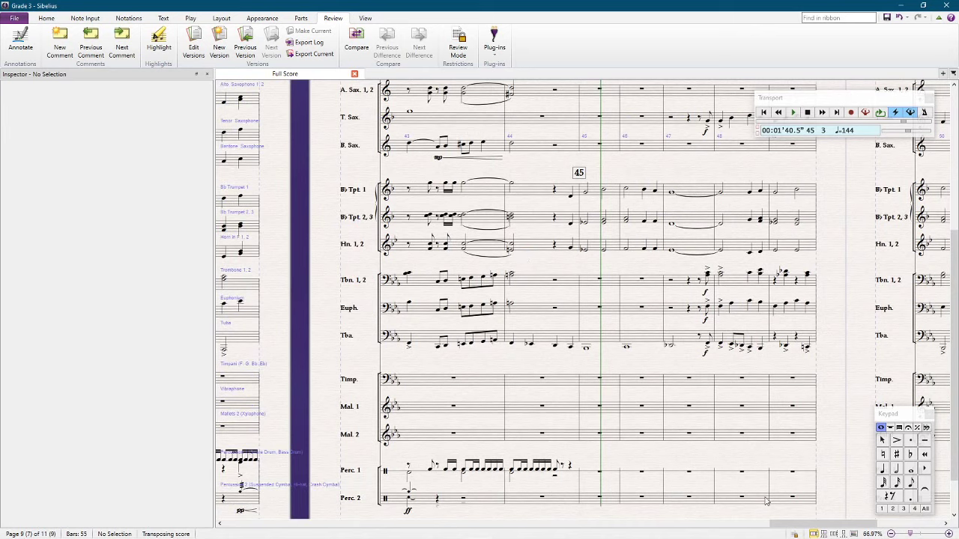
{"action": "left_click", "coordinate": [786, 503]}
{"action": "scroll", "coordinate": [537, 284], "scroll_direction": "up", "scroll_amount": 5}
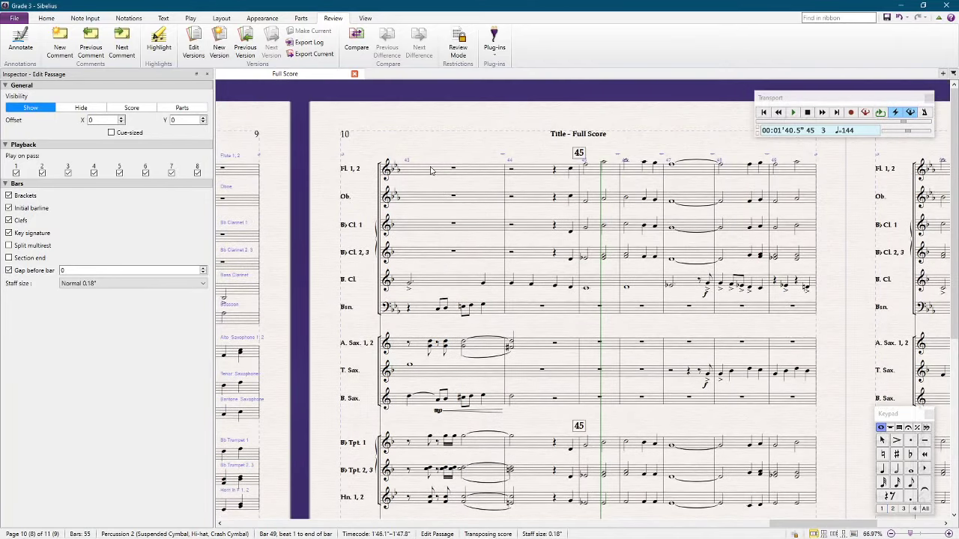
{"action": "left_click", "coordinate": [433, 170], "text": "shift"}
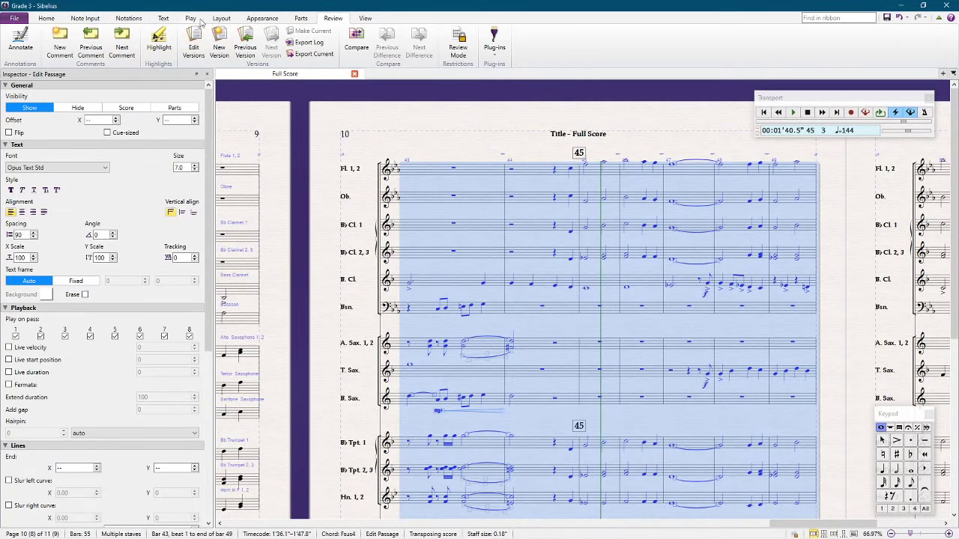
{"action": "left_click", "coordinate": [223, 18]}
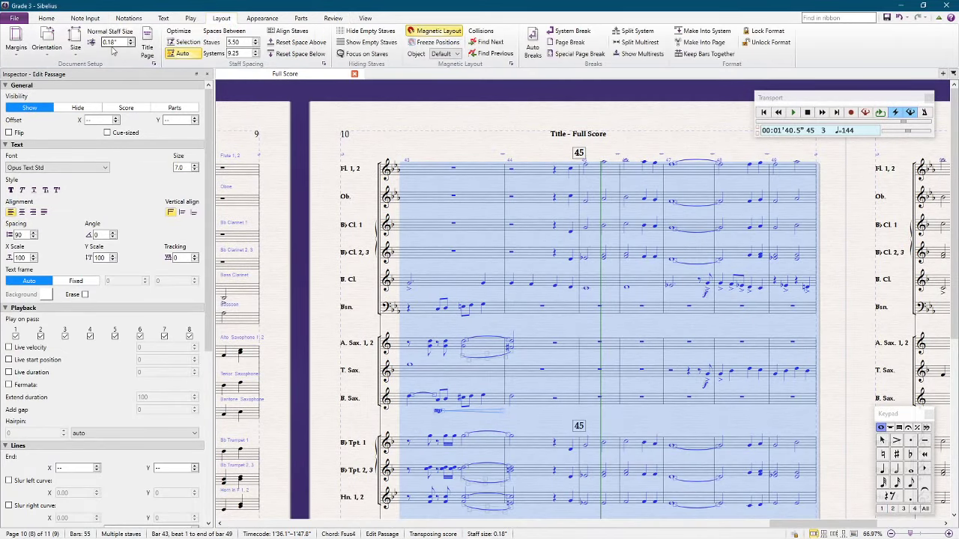
{"action": "left_click", "coordinate": [47, 18]}
{"action": "left_click", "coordinate": [174, 45]}
{"action": "left_click", "coordinate": [428, 99]}
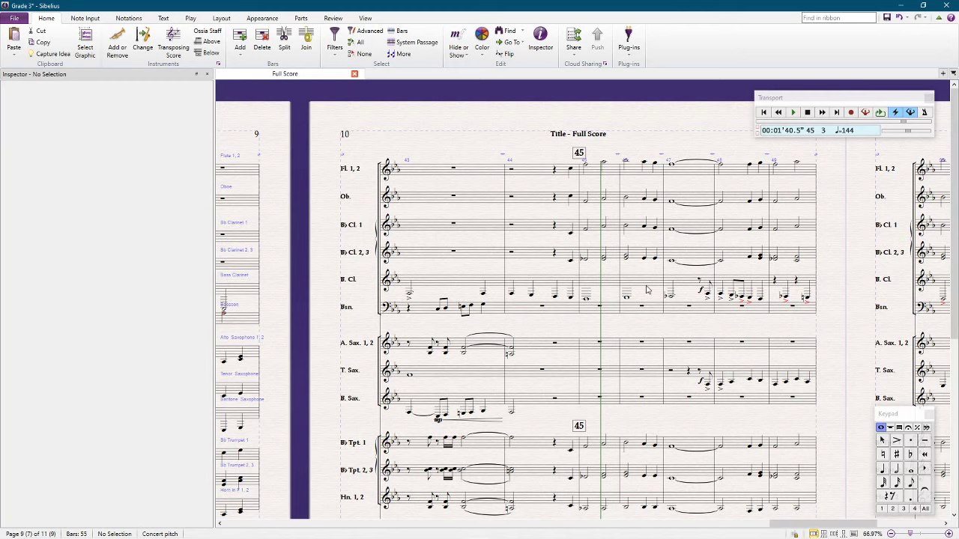
{"action": "left_click", "coordinate": [470, 285]}
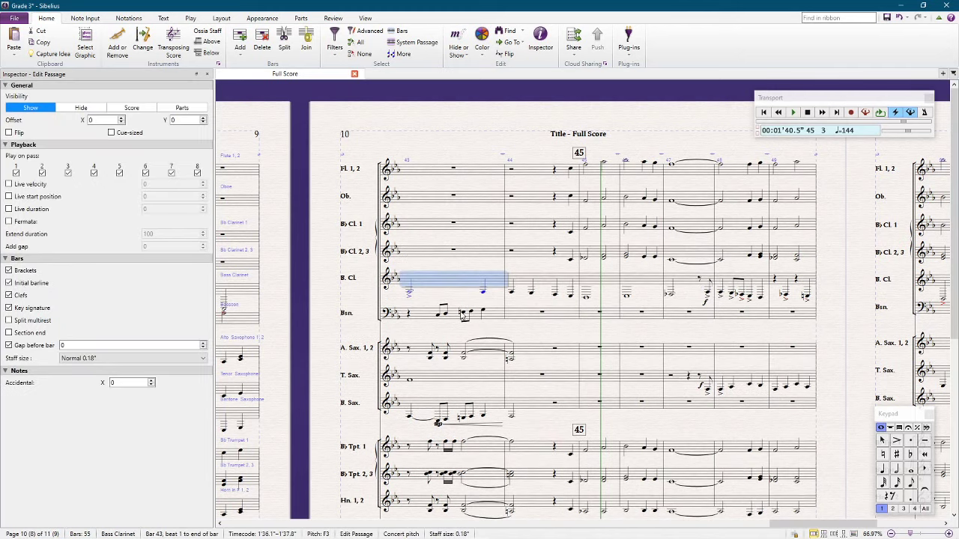
{"action": "left_click", "coordinate": [175, 50]}
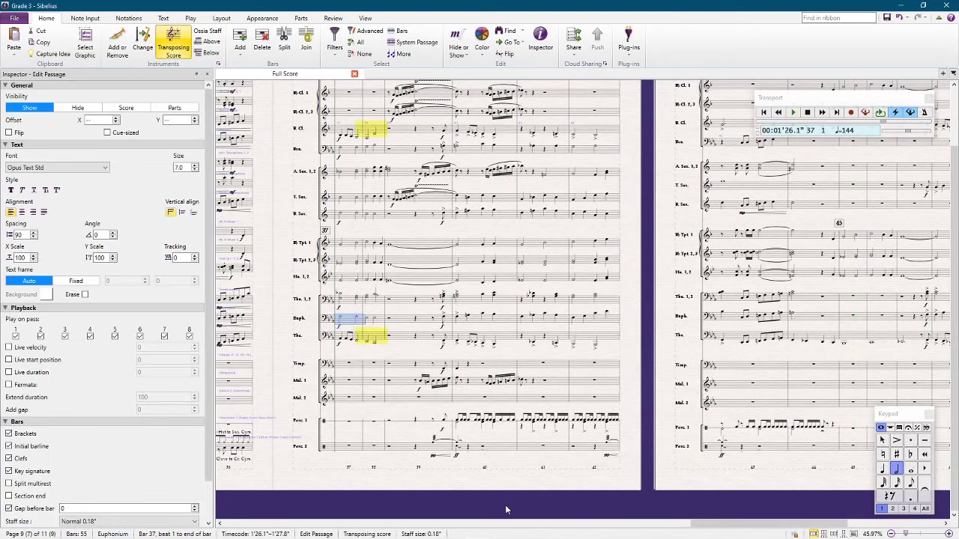
Step: Play back the score from bar 37 into bar 46
{"action": "key", "text": "space"}
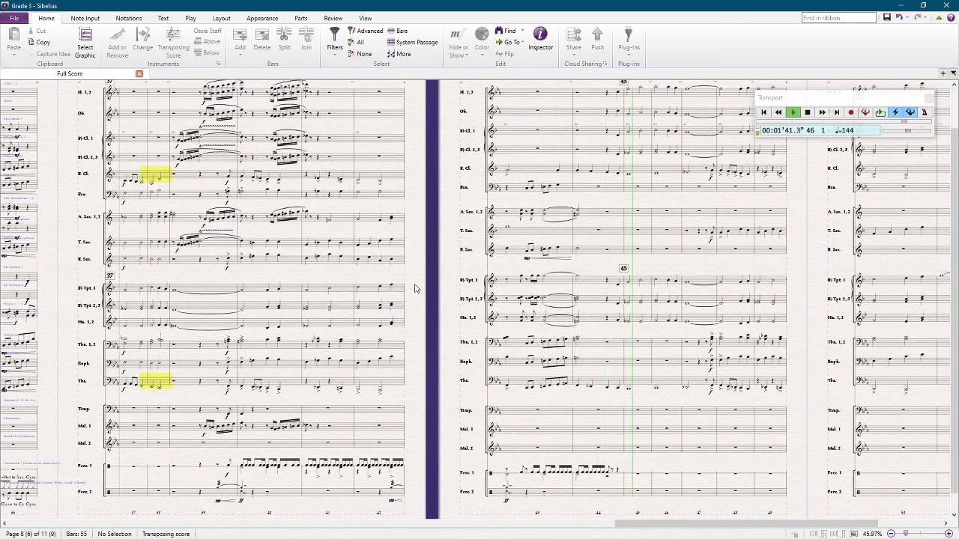
{"action": "key", "text": "space"}
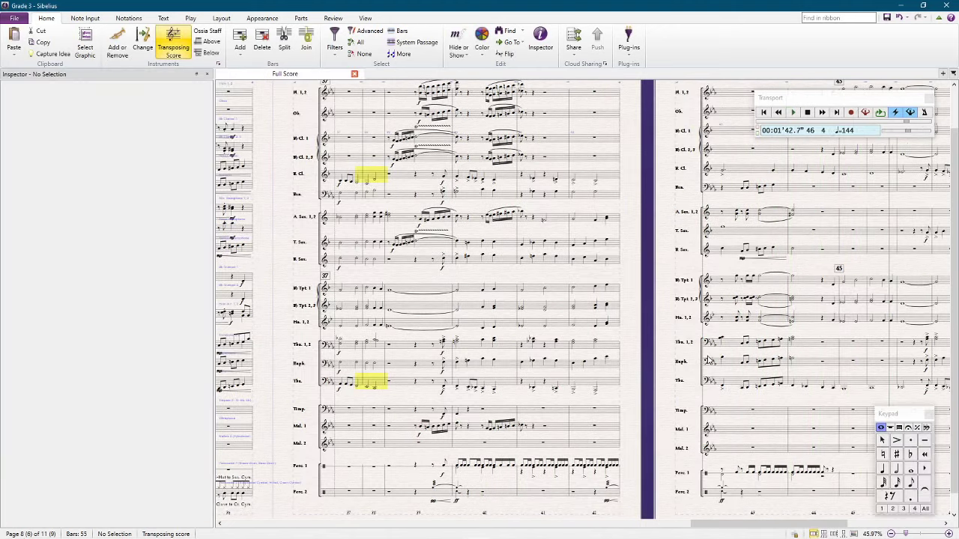
Step: Shorten the trombone chord and the euphonium note on beat 1 of bar 44 to quarter notes
{"action": "scroll", "coordinate": [652, 343], "scroll_direction": "up", "scroll_amount": 5}
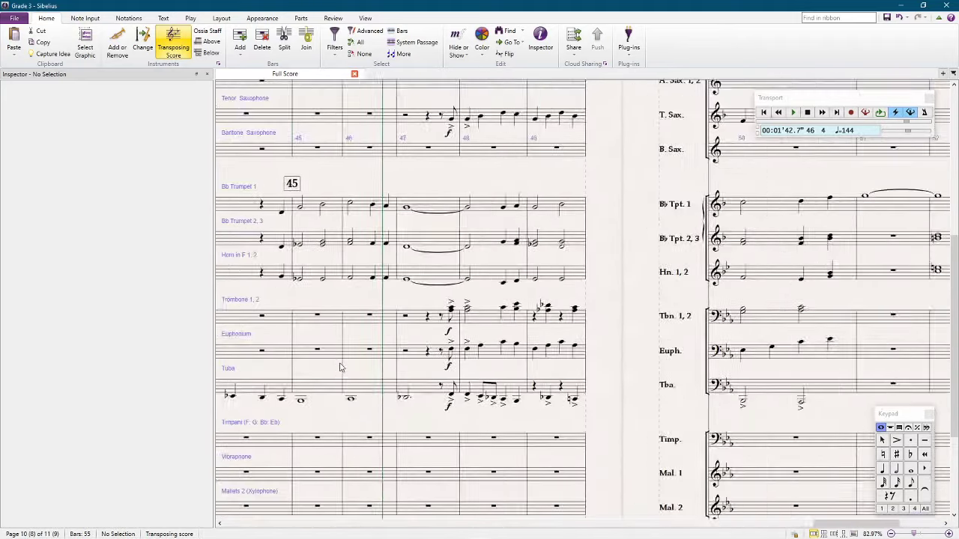
{"action": "left_click", "coordinate": [368, 314]}
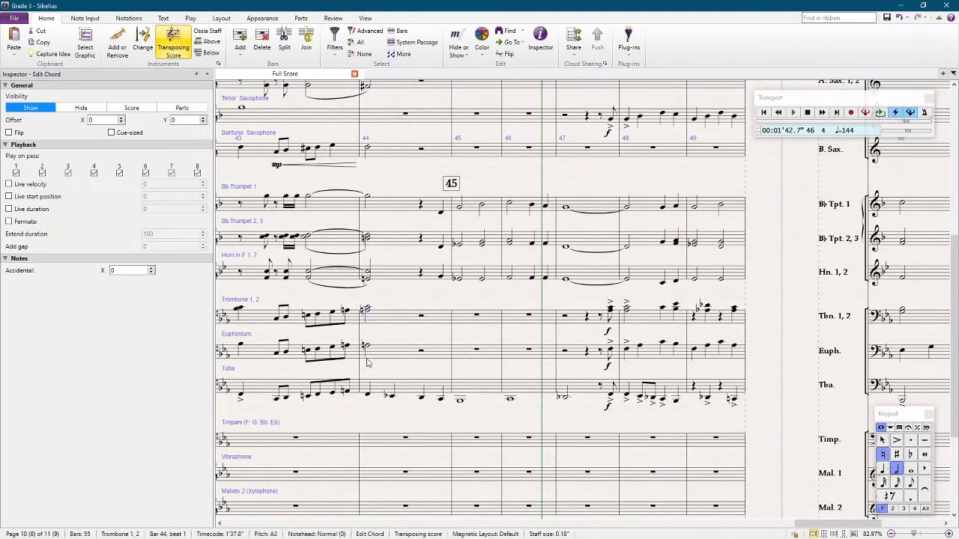
{"action": "left_click", "coordinate": [367, 349], "text": "shift"}
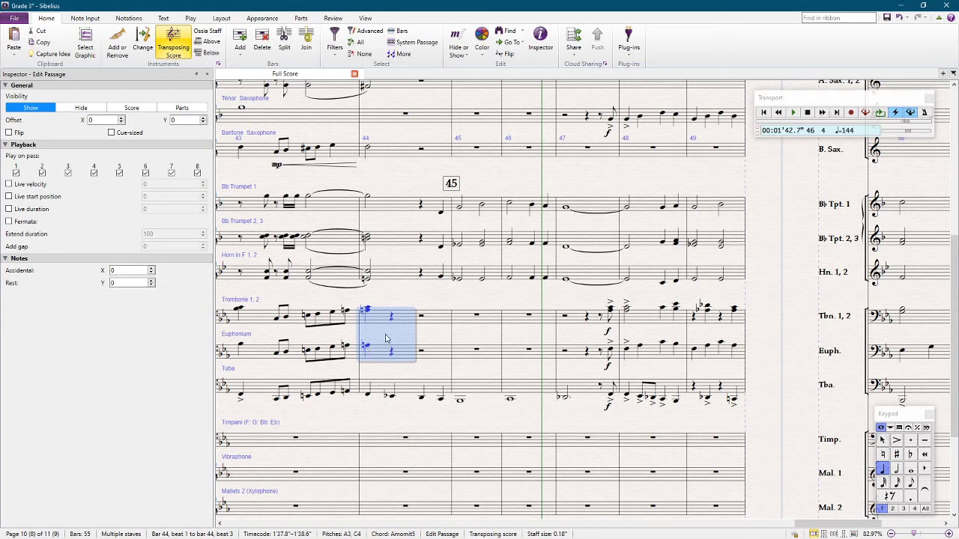
{"action": "key", "text": "Escape"}
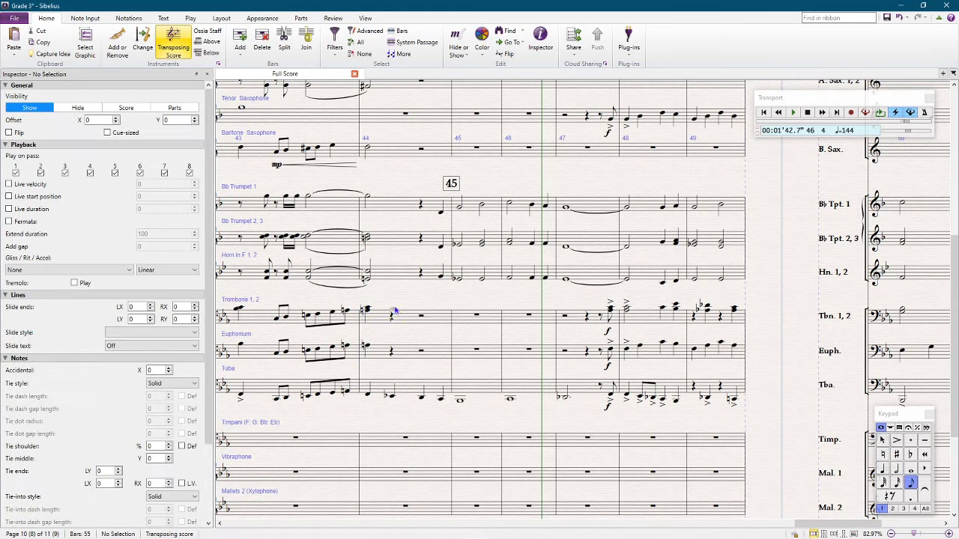
Step: Enter a descending trombone line from beat 2 of bar 44, from an eighth-note B-flat 3 down to a quarter-note E-natural 3
{"action": "left_click", "coordinate": [395, 311]}
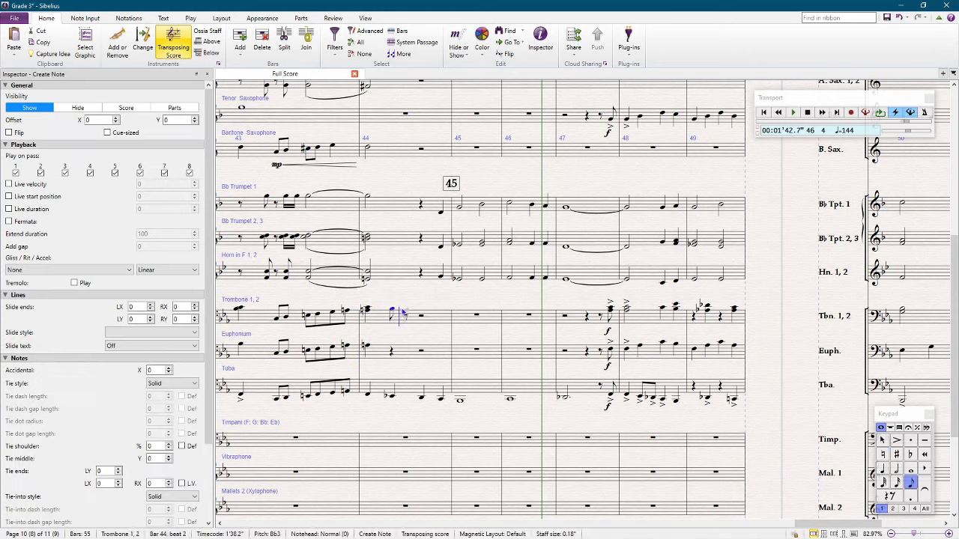
{"action": "left_click", "coordinate": [403, 310]}
{"action": "left_click", "coordinate": [420, 313]}
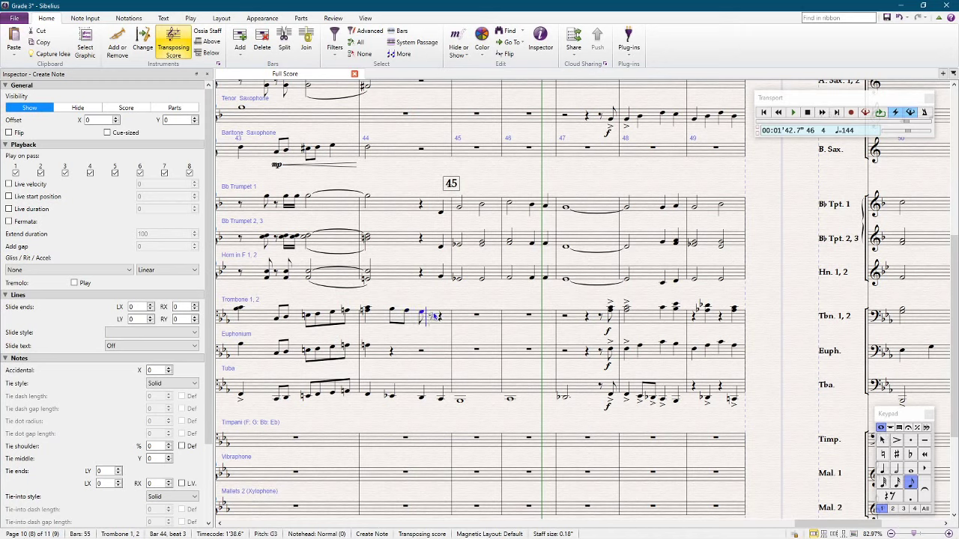
{"action": "left_click", "coordinate": [443, 315]}
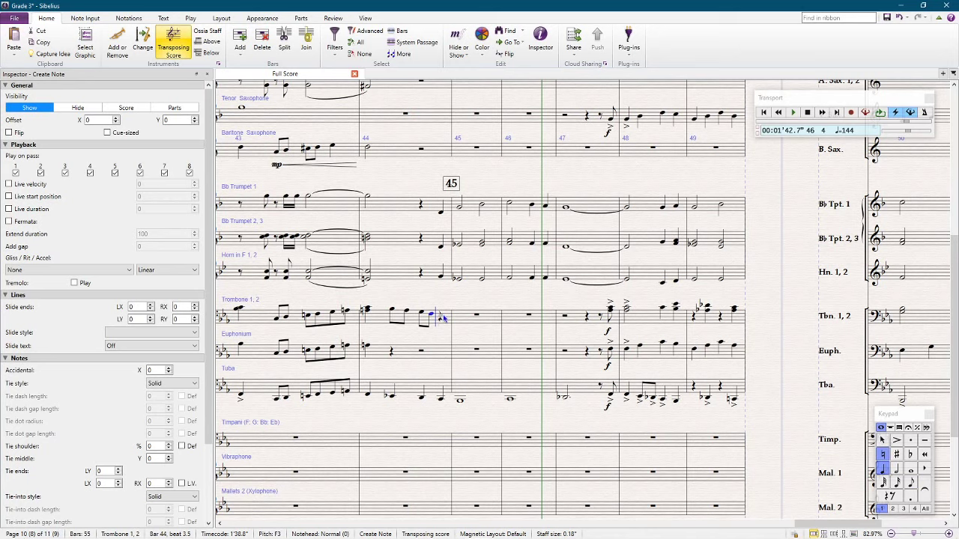
{"action": "left_click", "coordinate": [443, 318]}
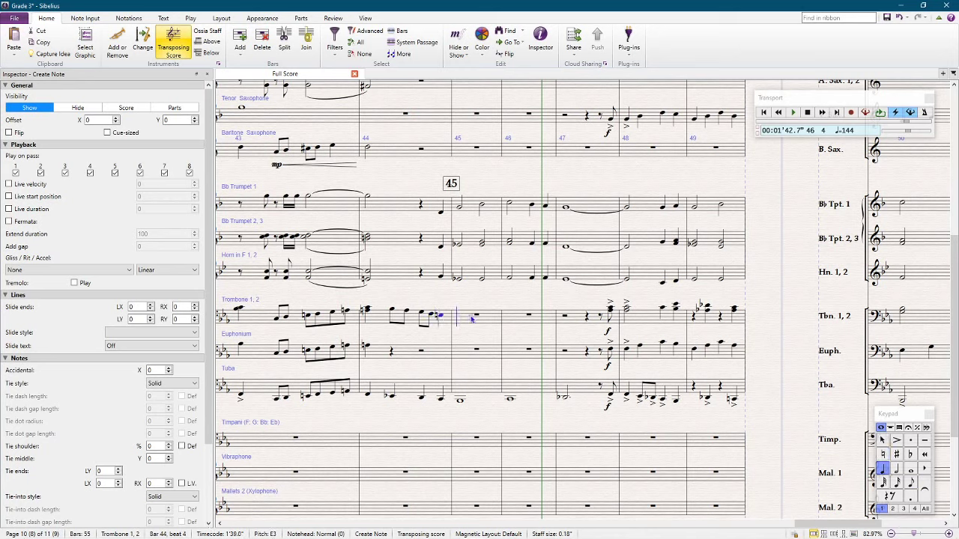
{"action": "key", "text": "Escape"}
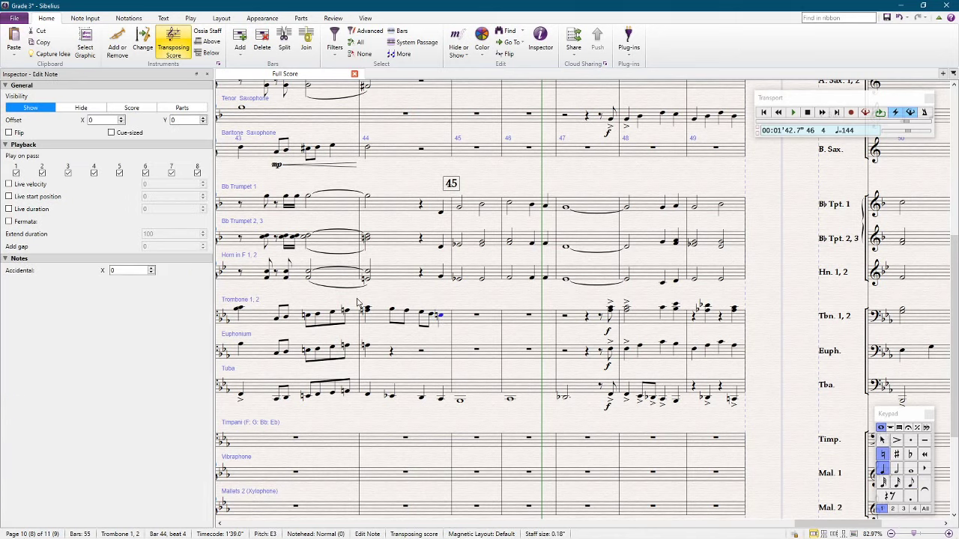
Step: Copy the tuba's quarter notes from beats 2 to 4 of bar 44 to the euphonium and trombones, transposed up an octave
{"action": "left_click", "coordinate": [390, 311]}
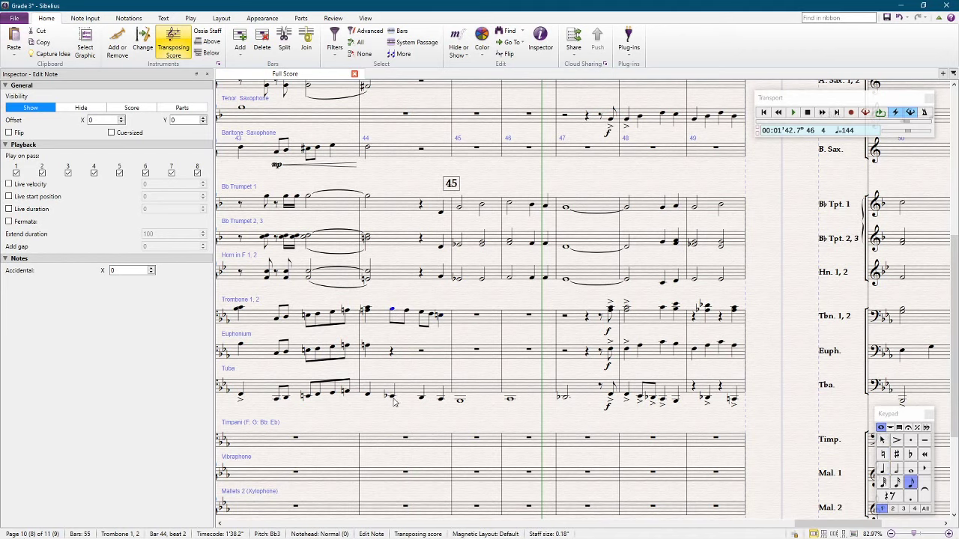
{"action": "left_click", "coordinate": [442, 404]}
{"action": "left_click", "coordinate": [390, 350]}
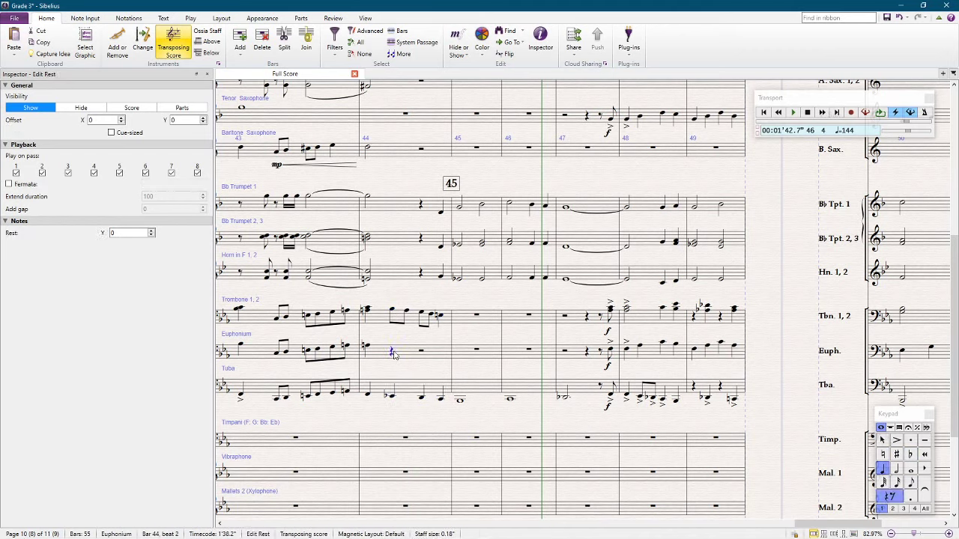
{"action": "key", "text": "ctrl+v"}
{"action": "key", "text": "shift+t"}
{"action": "key", "text": "Return"}
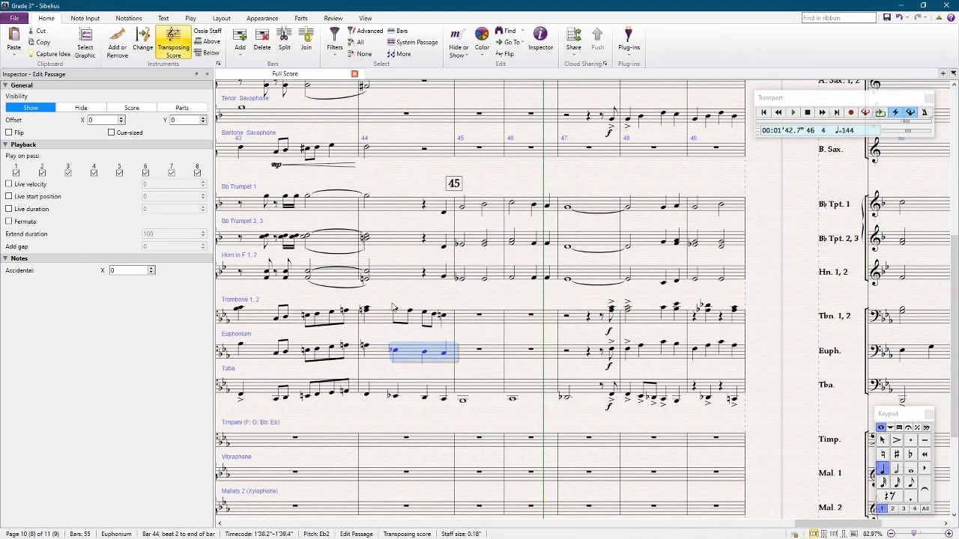
{"action": "key", "text": "Escape"}
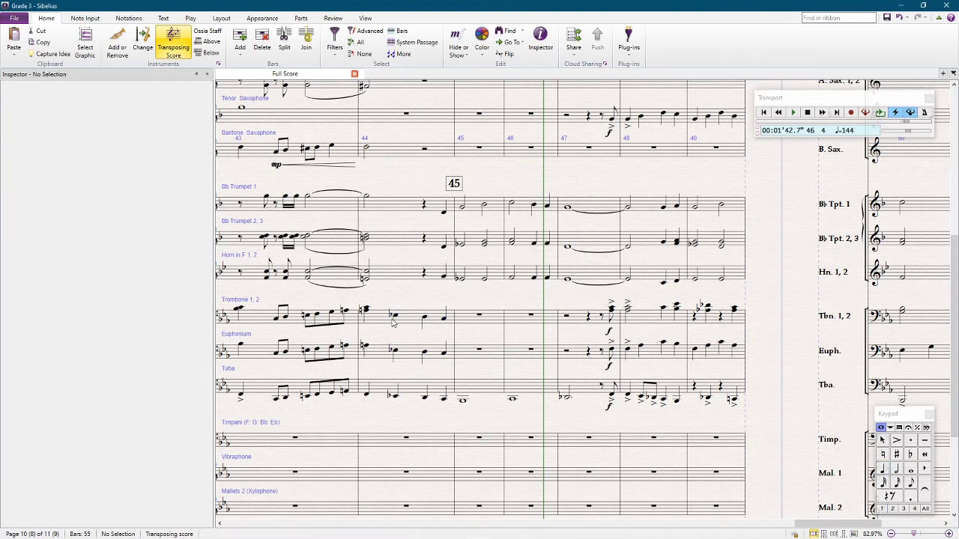
Step: Add the octave above to the trombones' three quarter notes on beats 2 to 4 of bar 44
{"action": "left_click", "coordinate": [393, 320]}
{"action": "left_click", "coordinate": [445, 321], "text": "shift"}
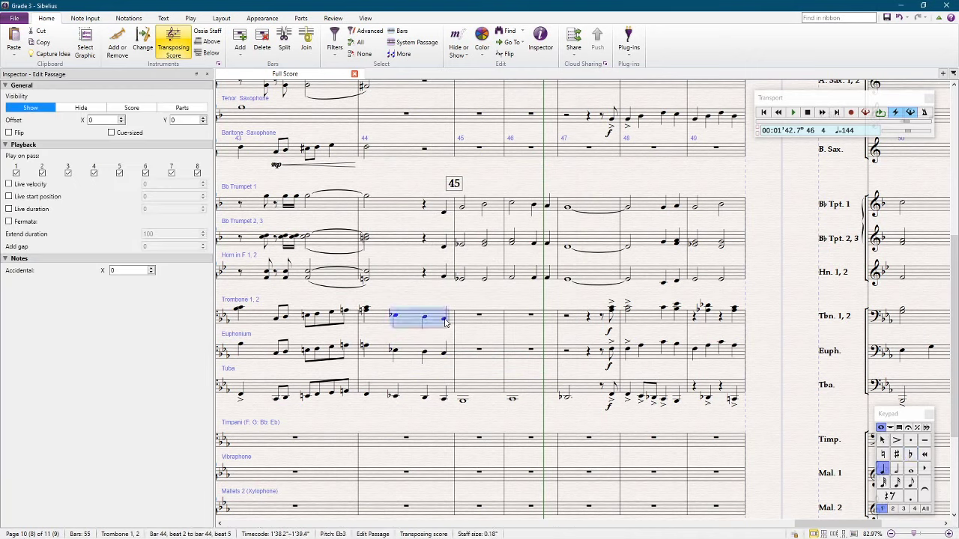
{"action": "key", "text": "ctrl+v"}
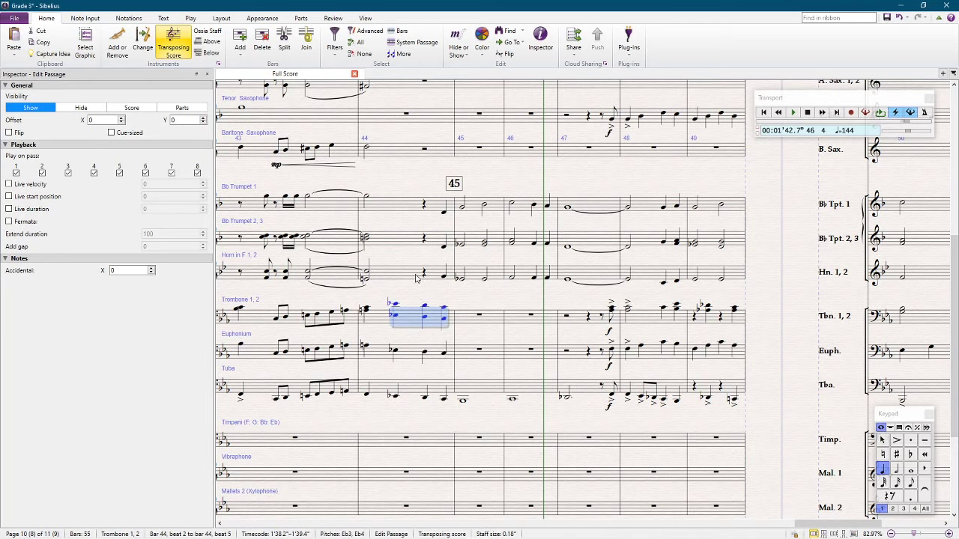
{"action": "key", "text": "Escape"}
Step: Play back the score into bar 45 to check the new low brass notes in bar 44
{"action": "key", "text": "ctrl+shift+space"}
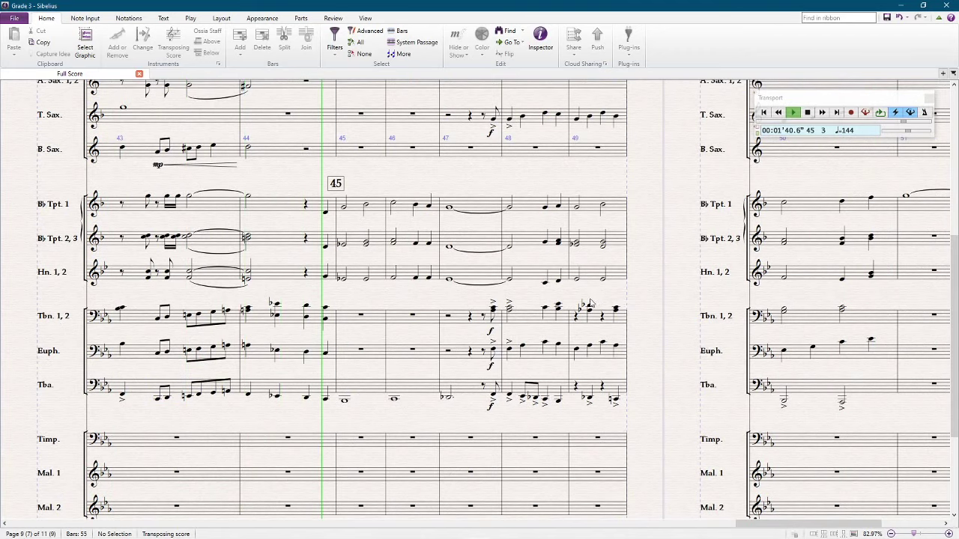
{"action": "key", "text": "space"}
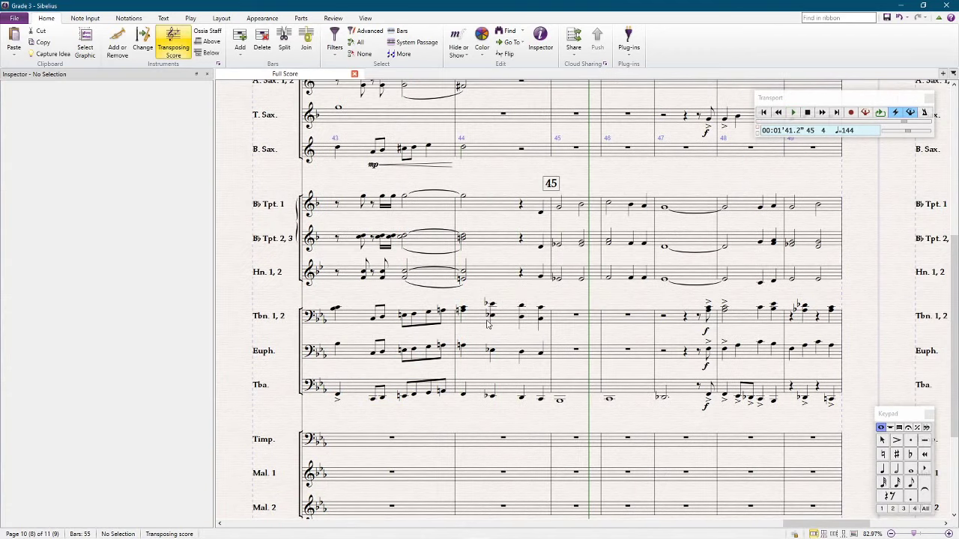
Step: Add accents to the trombone, euphonium and tuba quarter notes on beats 2 to 4 of bar 44
{"action": "left_click", "coordinate": [492, 304]}
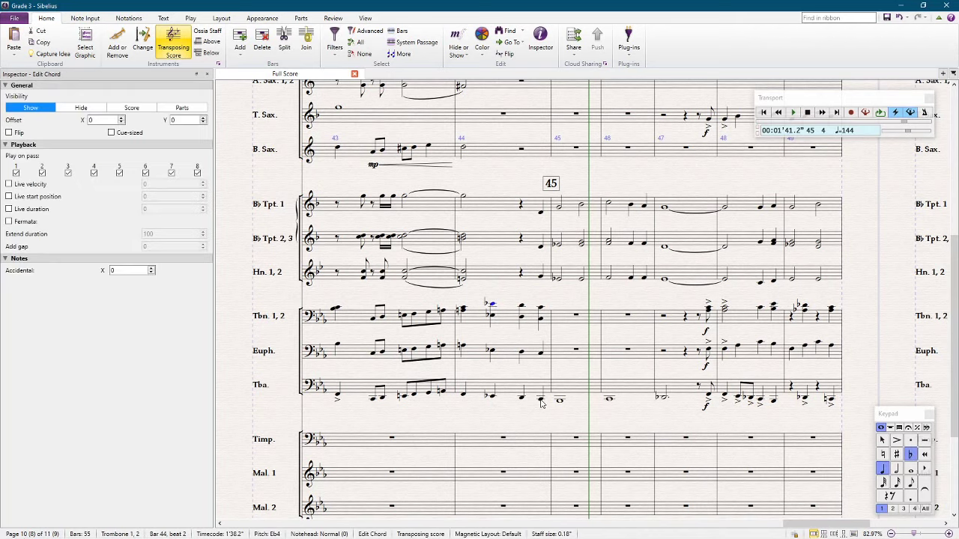
{"action": "left_click", "coordinate": [541, 403], "text": "shift"}
{"action": "left_click", "coordinate": [896, 441]}
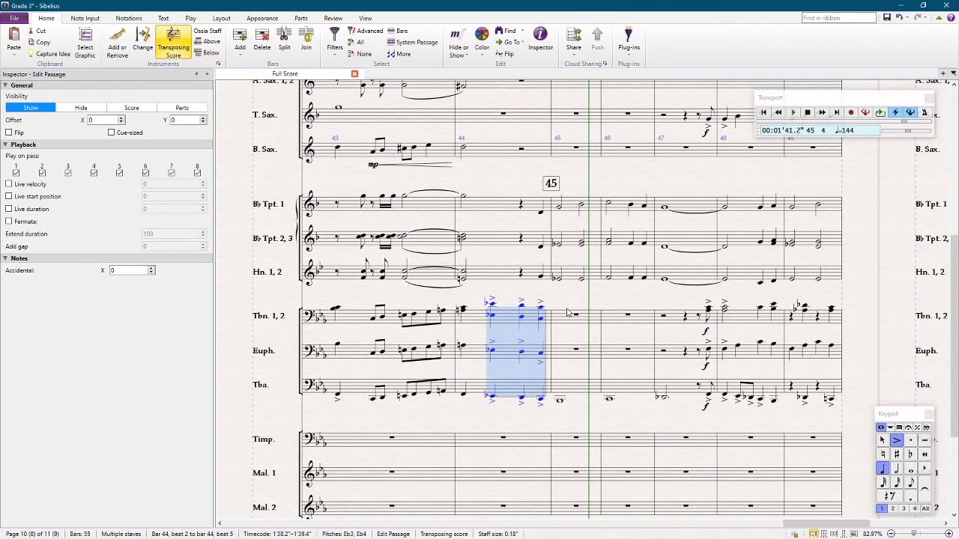
Step: Copy the trombone and euphonium music of bars 37 and 38 into bars 45 and 46, clearing the stray second-voice rest in bar 46
{"action": "key", "text": "Escape"}
{"action": "key", "text": "Page_Up"}
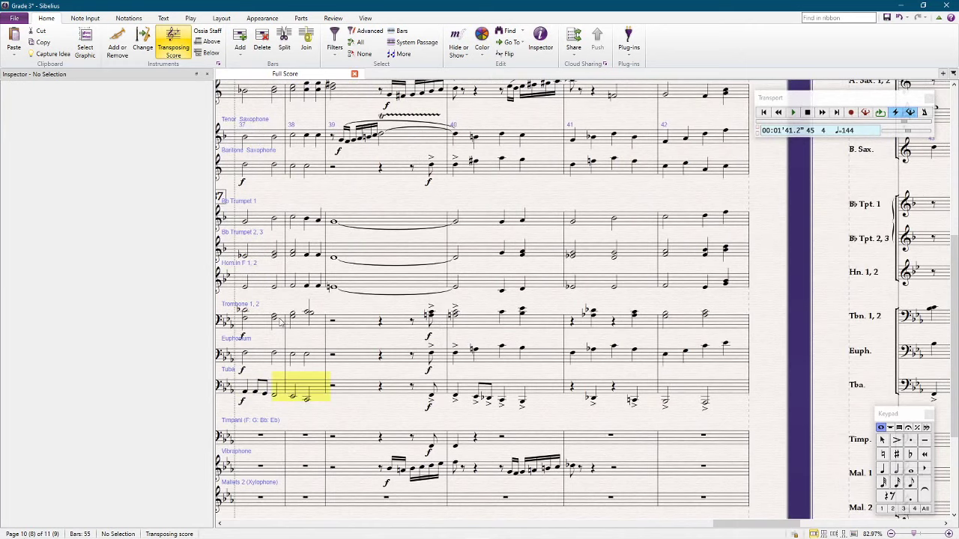
{"action": "left_click", "coordinate": [280, 321]}
{"action": "left_click", "coordinate": [302, 361], "text": "shift"}
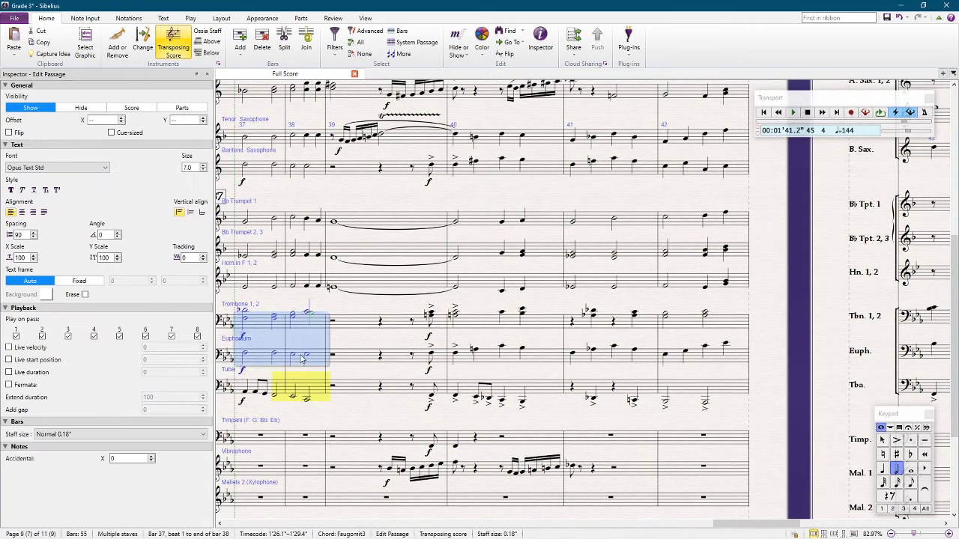
{"action": "key", "text": "Page_Down"}
{"action": "left_click", "coordinate": [515, 324], "text": "alt"}
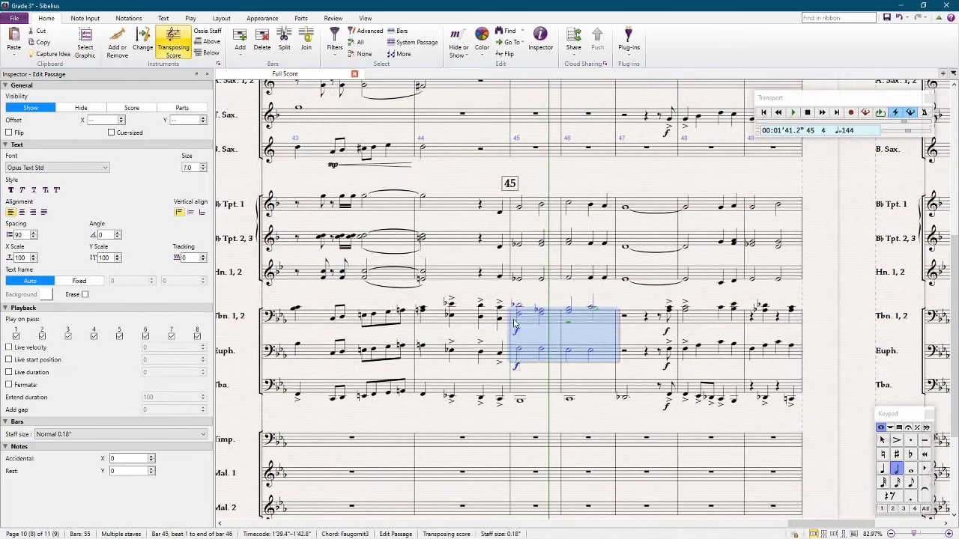
{"action": "key", "text": "Escape"}
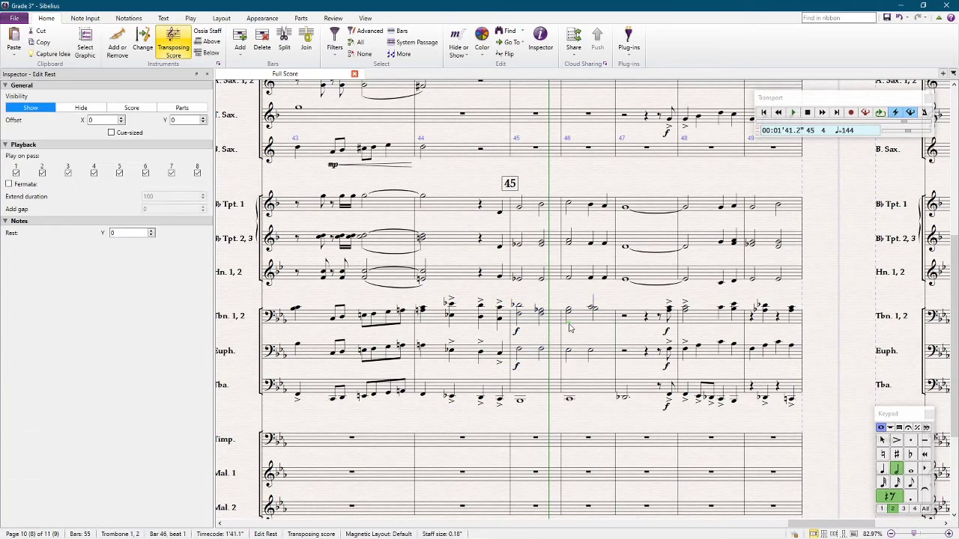
Step: Play back the score from bar 43 into bar 47 to check the copied trombone and euphonium chords
{"action": "left_click", "coordinate": [287, 319]}
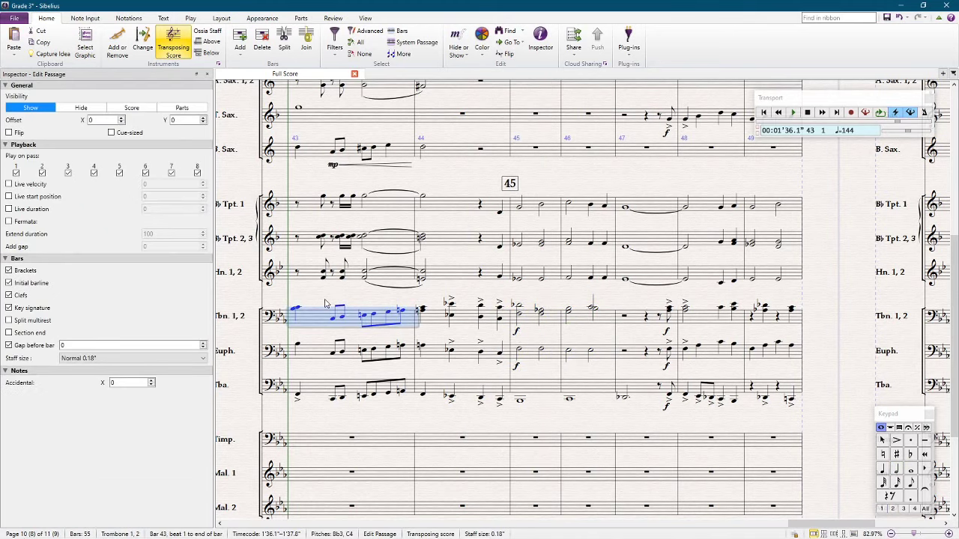
{"action": "key", "text": "p"}
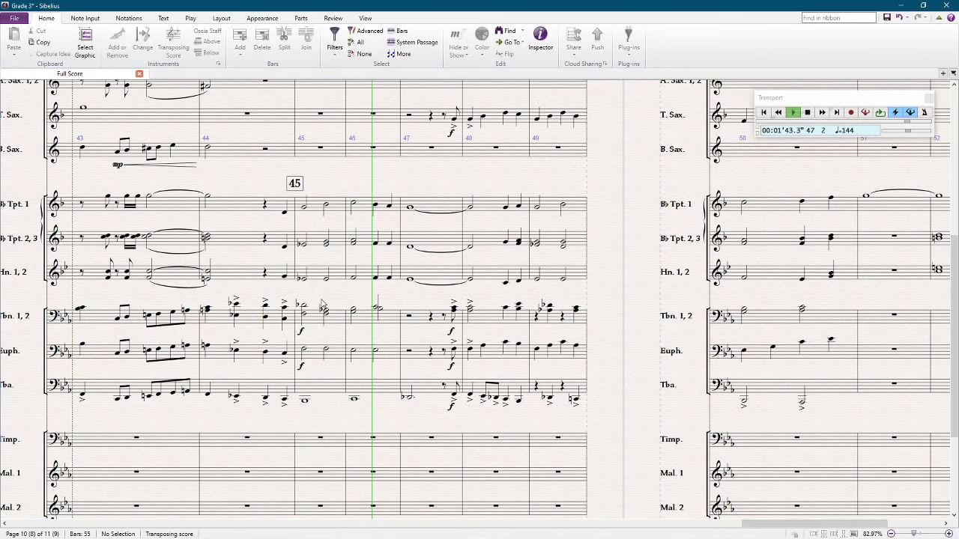
{"action": "key", "text": "space"}
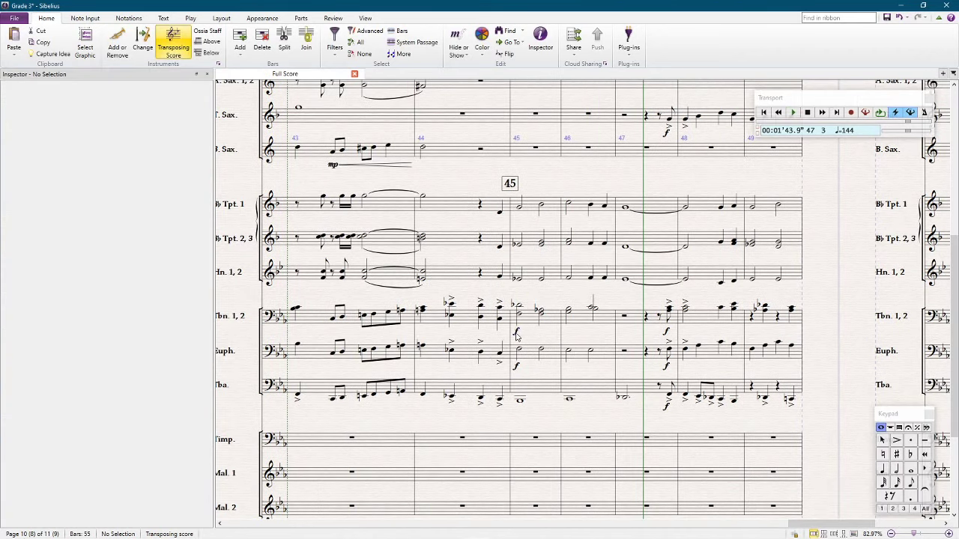
Step: Clear the flute, oboe and B-flat clarinet 1, 2 and 3 music from bar 44 through bar 50
{"action": "left_click", "coordinate": [517, 341]}
{"action": "scroll", "coordinate": [449, 195], "scroll_direction": "up", "scroll_amount": 5}
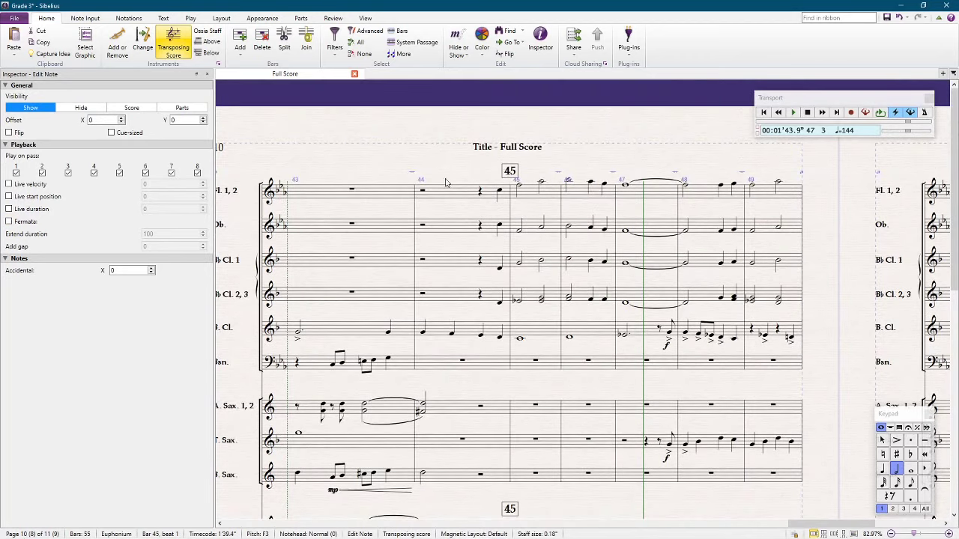
{"action": "left_click", "coordinate": [447, 196]}
{"action": "left_click", "coordinate": [773, 303], "text": "shift"}
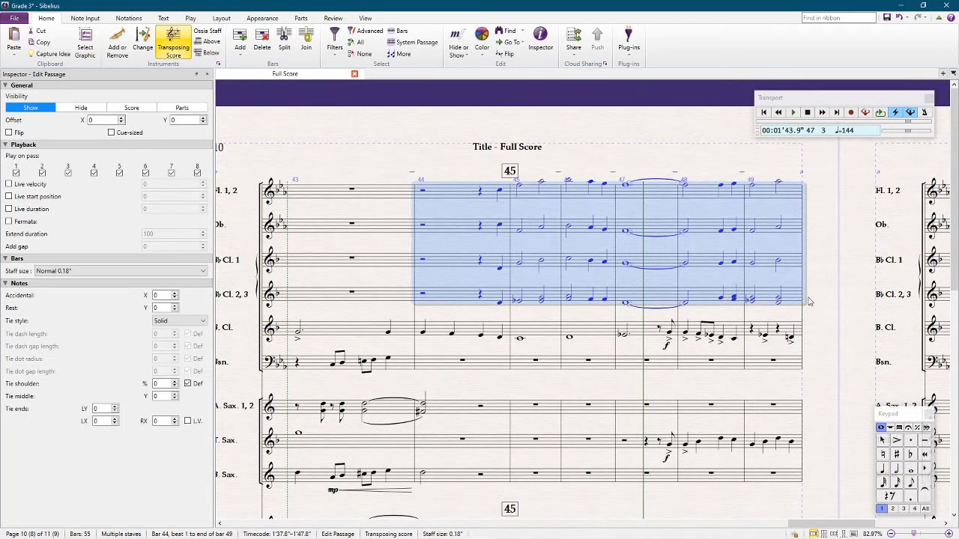
{"action": "scroll", "coordinate": [809, 301], "scroll_direction": "right", "scroll_amount": 5}
{"action": "left_click", "coordinate": [765, 290], "text": "shift"}
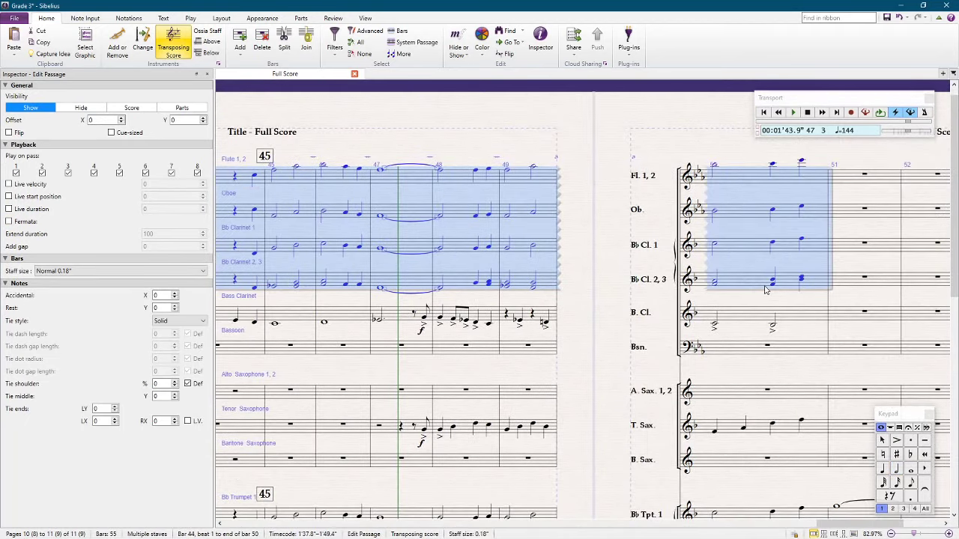
{"action": "scroll", "coordinate": [766, 289], "scroll_direction": "left", "scroll_amount": 3}
{"action": "scroll", "coordinate": [442, 368], "scroll_direction": "down", "scroll_amount": 10}
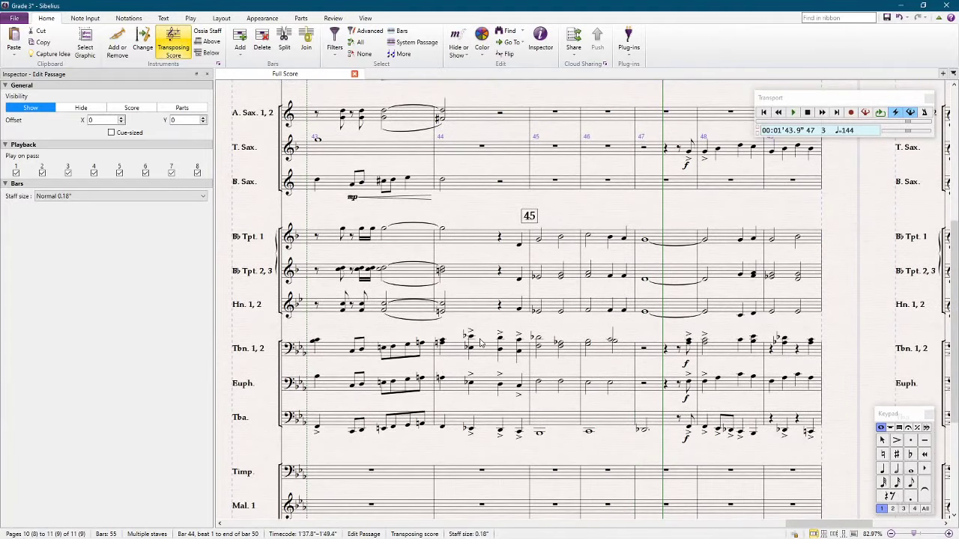
Step: Try shortening the trombone, euphonium and tuba notes on beat 2 of bar 44 to eighth notes
{"action": "left_click", "coordinate": [471, 339]}
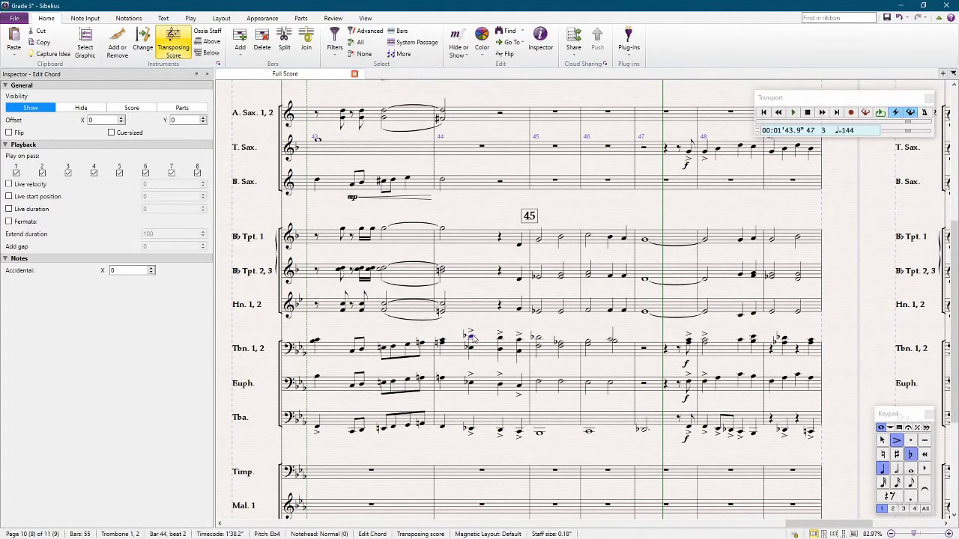
{"action": "left_click", "coordinate": [473, 432], "text": "shift"}
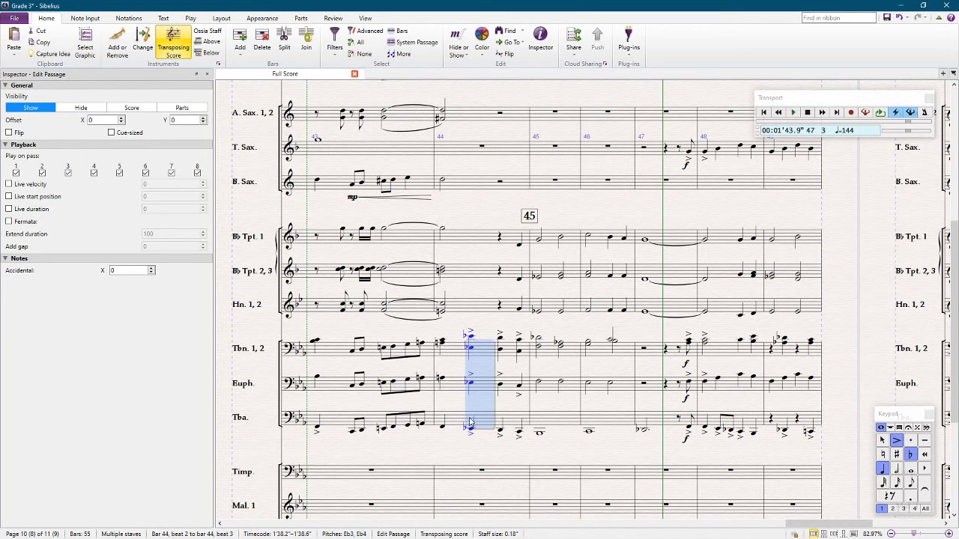
{"action": "key", "text": "3"}
{"action": "left_click", "coordinate": [472, 429]}
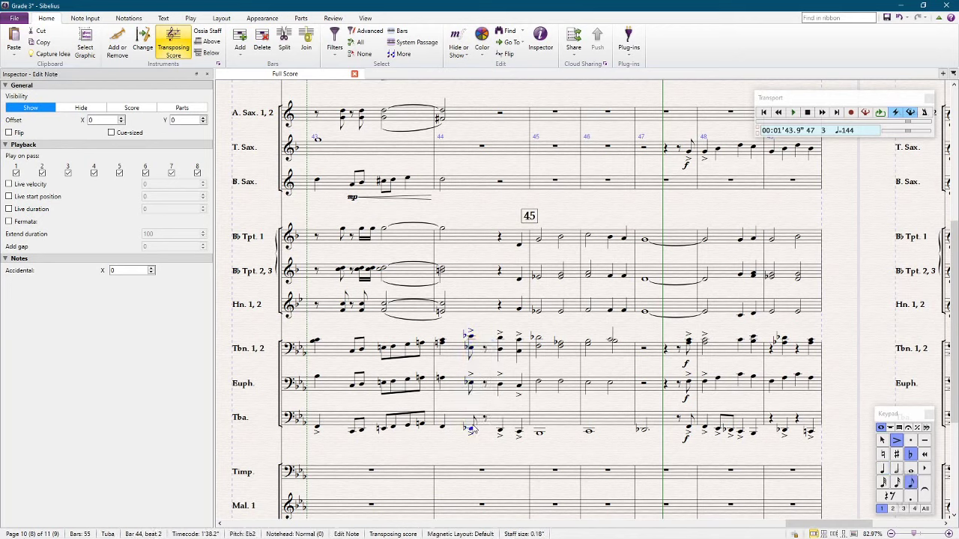
{"action": "key", "text": "ctrl+z"}
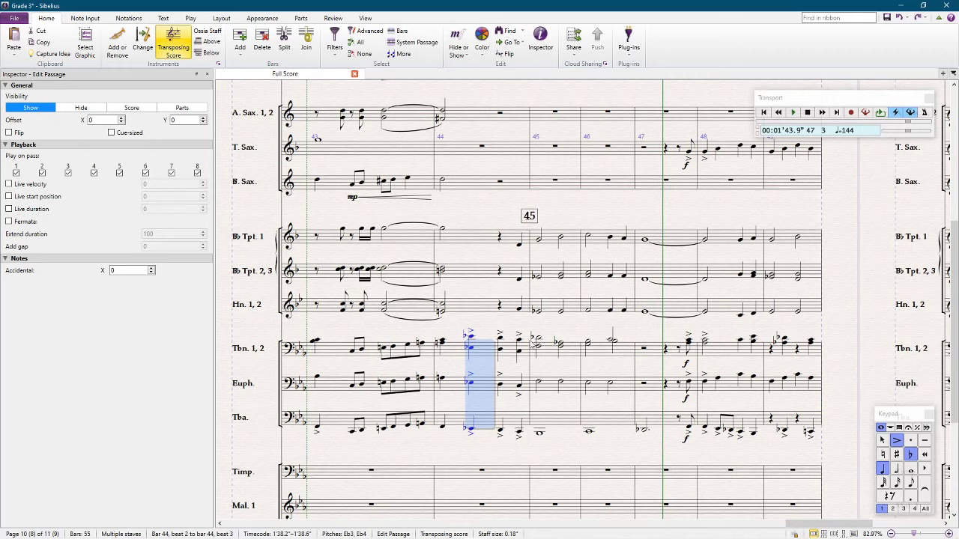
Step: Replace the two eighth notes on beat 4 of bar 43 with a quarter note in trombones, euphonium and tuba, and save the score
{"action": "left_click", "coordinate": [547, 425]}
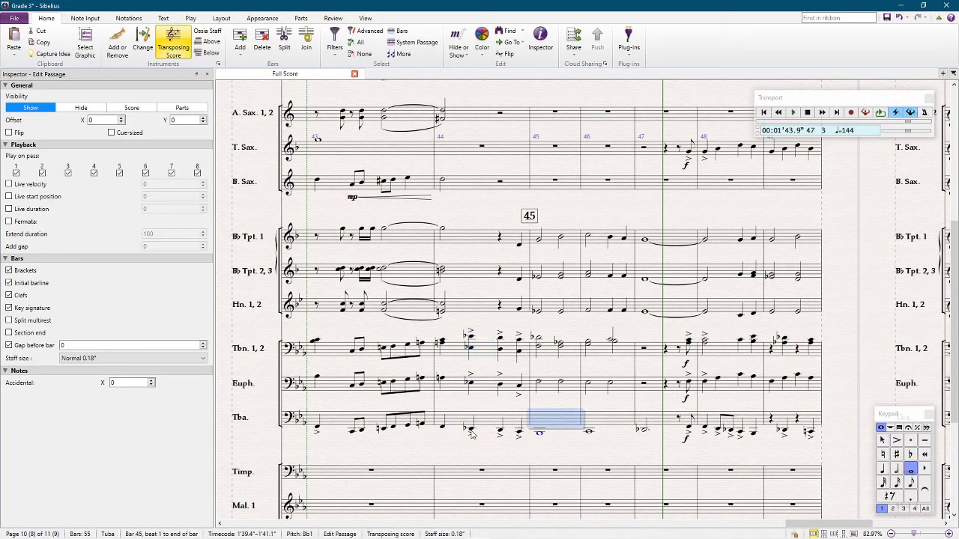
{"action": "left_click", "coordinate": [444, 430]}
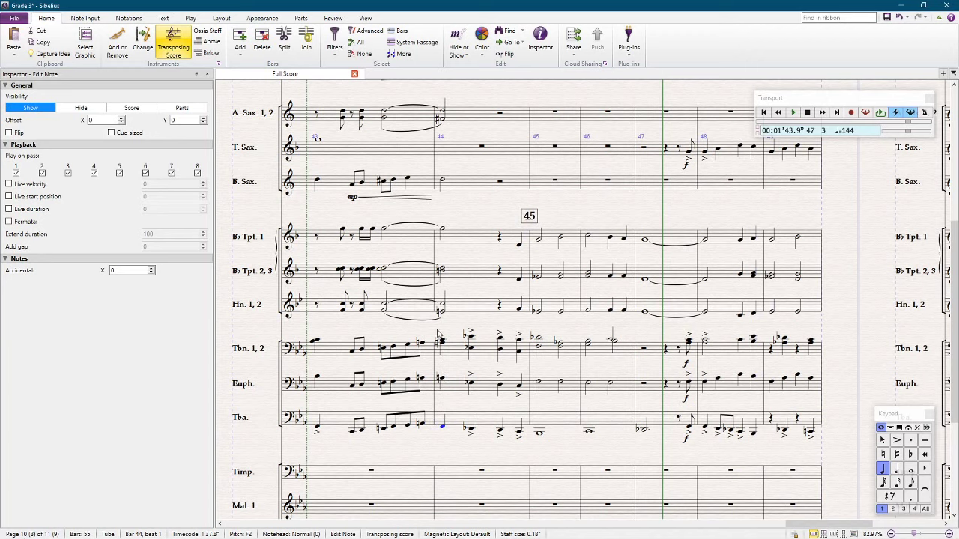
{"action": "left_click", "coordinate": [410, 426]}
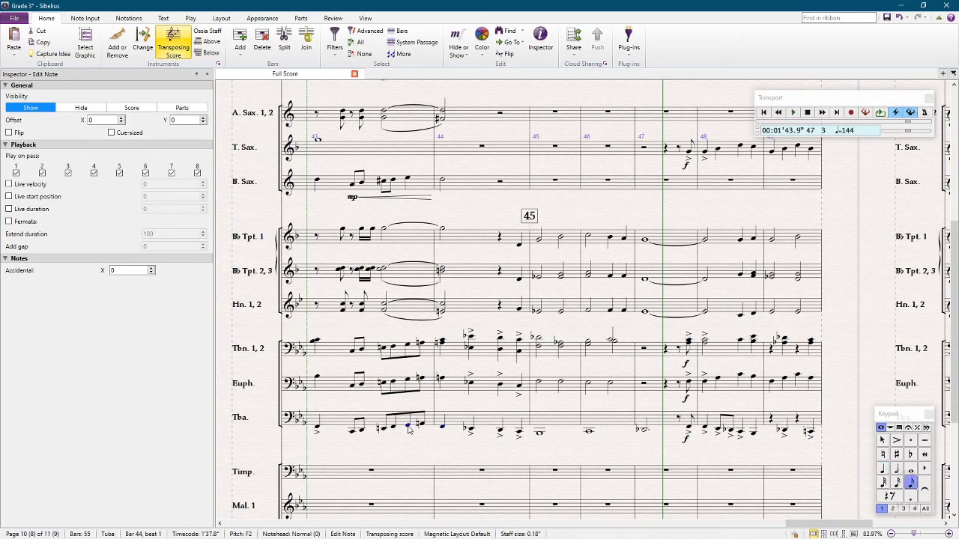
{"action": "left_click", "coordinate": [410, 348], "text": "shift"}
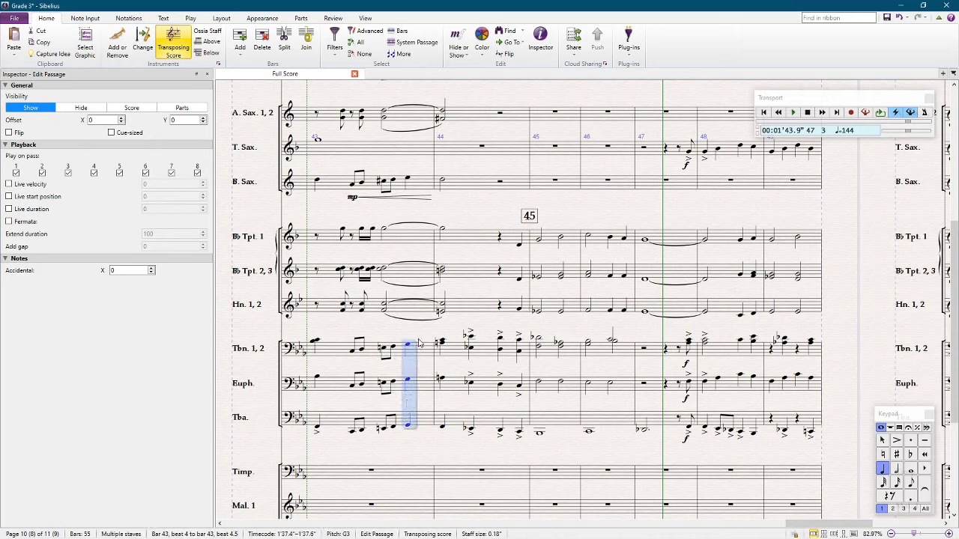
{"action": "key", "text": "Escape"}
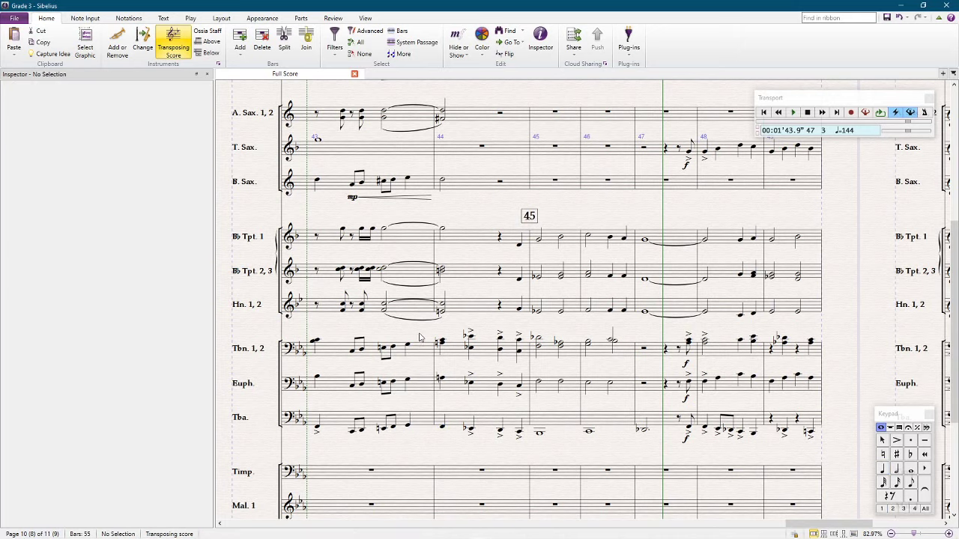
Step: Audition the tuba notes from beat 4 of bar 43 into bar 45, and play back the passage from bar 43 through bar 46
{"action": "left_click", "coordinate": [408, 426]}
{"action": "key", "text": "Right"}
{"action": "key", "text": "Right"}
{"action": "key", "text": "Right"}
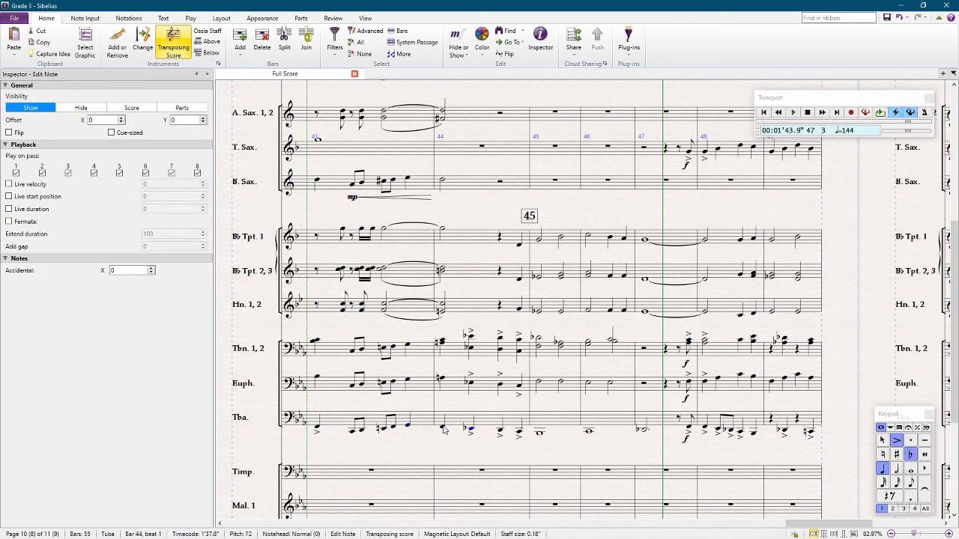
{"action": "key", "text": "Right"}
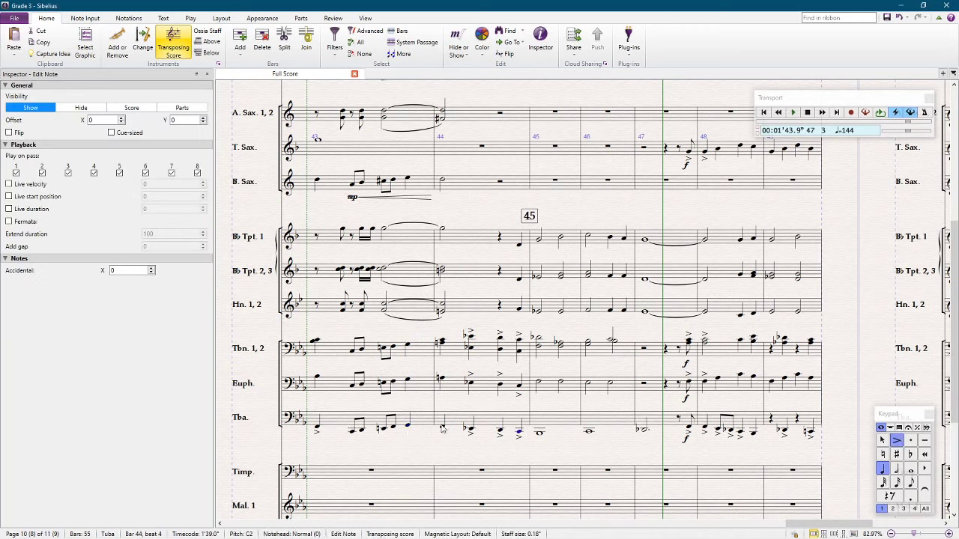
{"action": "key", "text": "Right"}
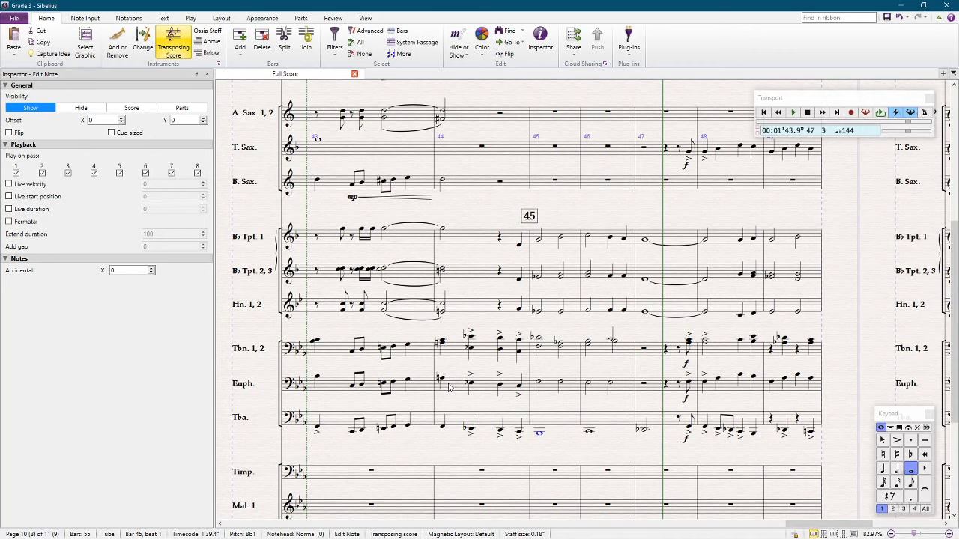
{"action": "key", "text": "space"}
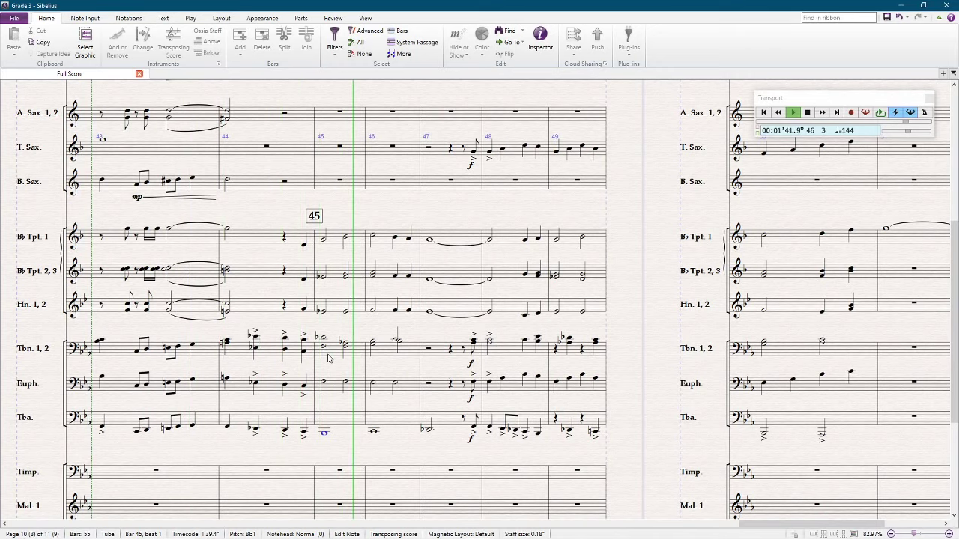
{"action": "key", "text": "space"}
Step: Enter an eighth-note F6, sixteenths C6 and D6, and an eighth-note F6 in the Flute 1, 2 staff from beat 1 of bar 45
{"action": "key", "text": "ctrl+minus"}
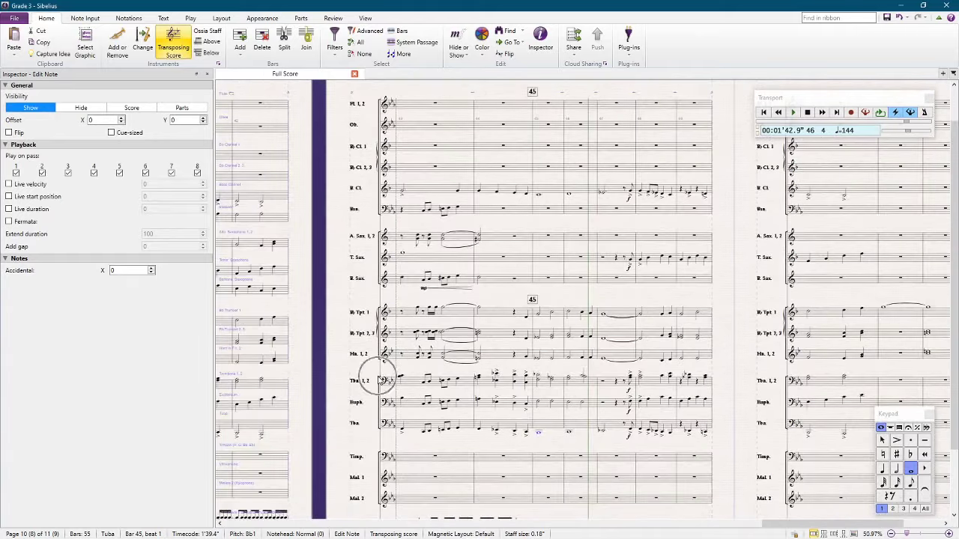
{"action": "scroll", "coordinate": [516, 266], "scroll_direction": "up", "scroll_amount": 3}
{"action": "scroll", "coordinate": [515, 264], "scroll_direction": "up", "scroll_amount": 2}
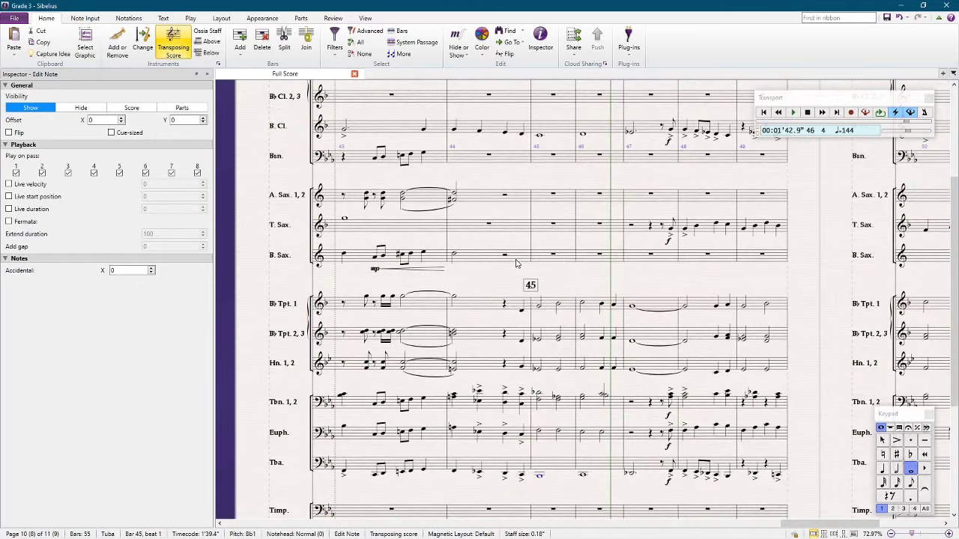
{"action": "scroll", "coordinate": [526, 160], "scroll_direction": "up", "scroll_amount": 2}
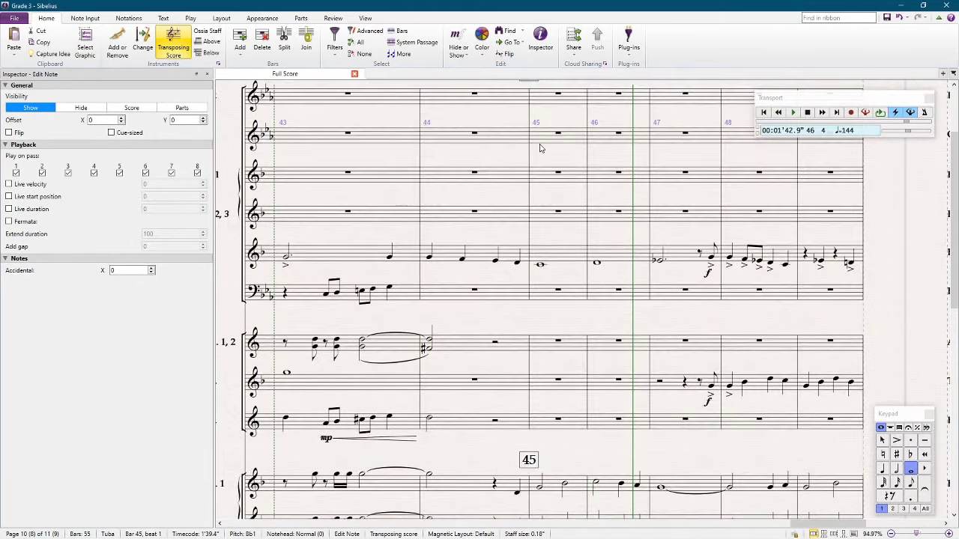
{"action": "key", "text": "Escape"}
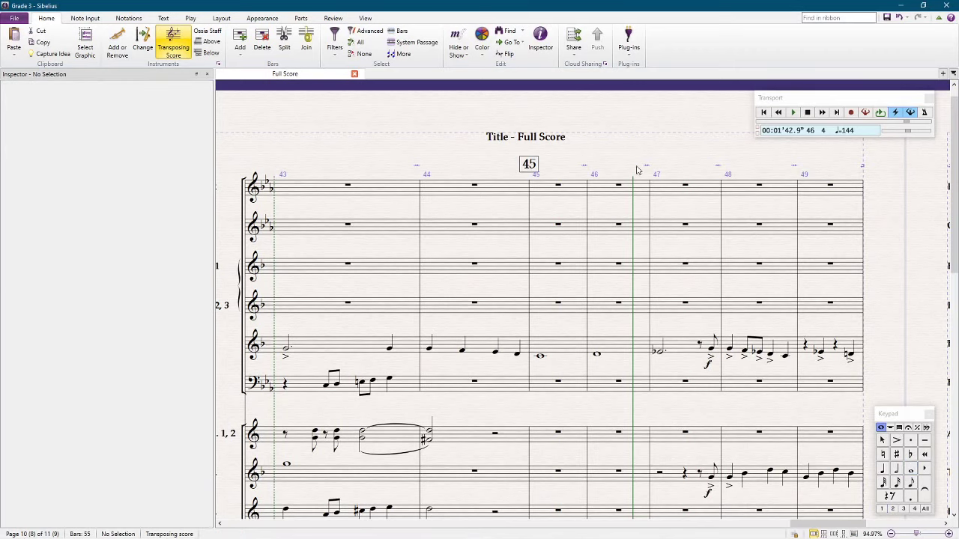
{"action": "left_click", "coordinate": [519, 188]}
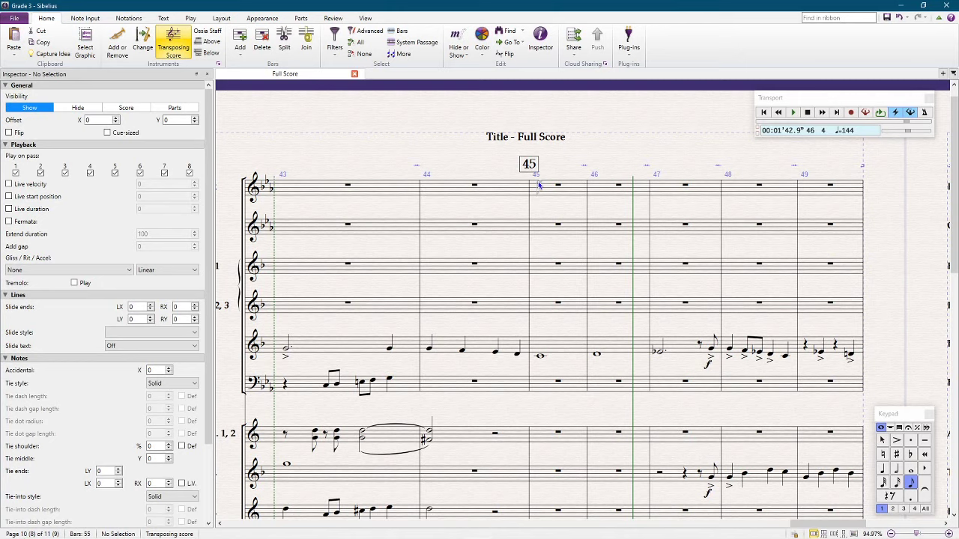
{"action": "scroll", "coordinate": [545, 182], "scroll_direction": "down", "scroll_amount": 3}
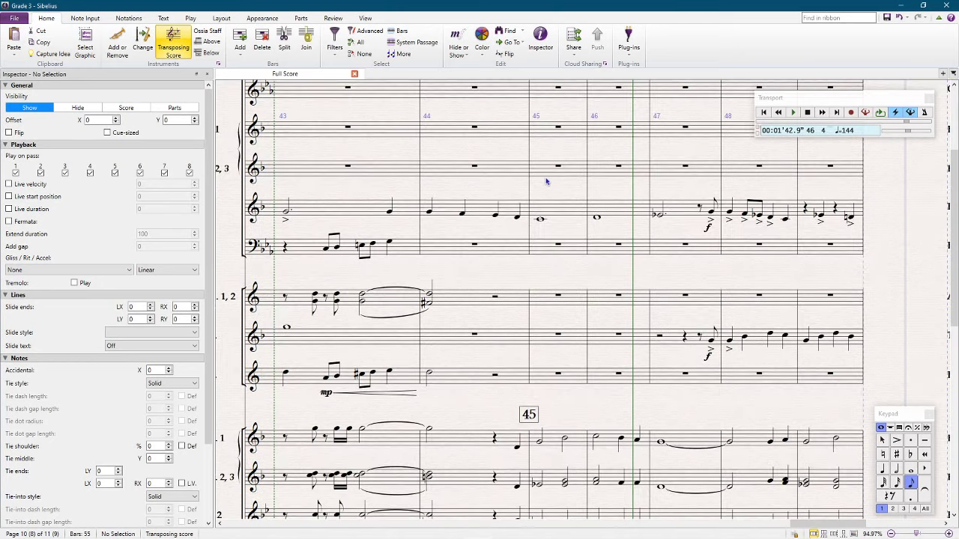
{"action": "scroll", "coordinate": [546, 182], "scroll_direction": "down", "scroll_amount": 2}
{"action": "scroll", "coordinate": [546, 182], "scroll_direction": "up", "scroll_amount": 5}
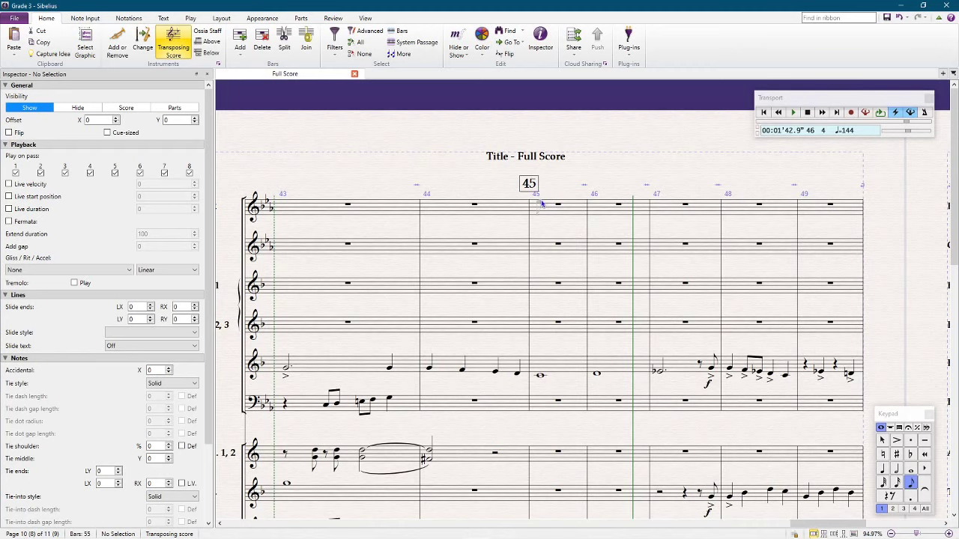
{"action": "left_click", "coordinate": [543, 198]}
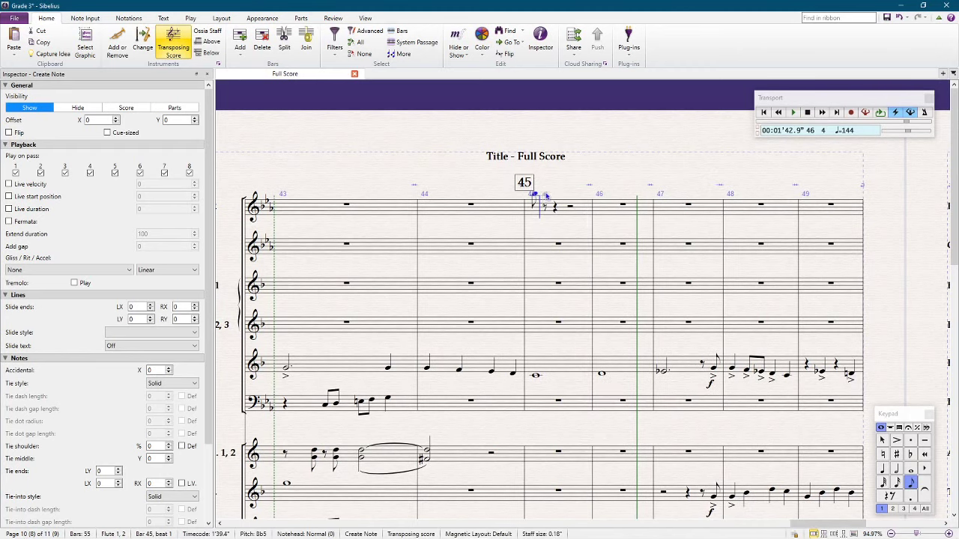
{"action": "key", "text": "Up"}
{"action": "key", "text": "Up"}
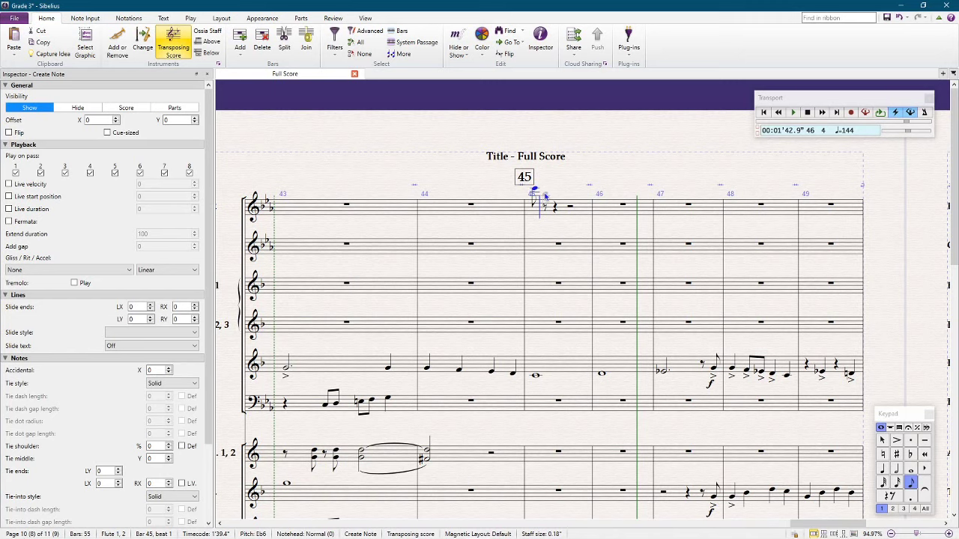
{"action": "key", "text": "2"}
{"action": "key", "text": "c"}
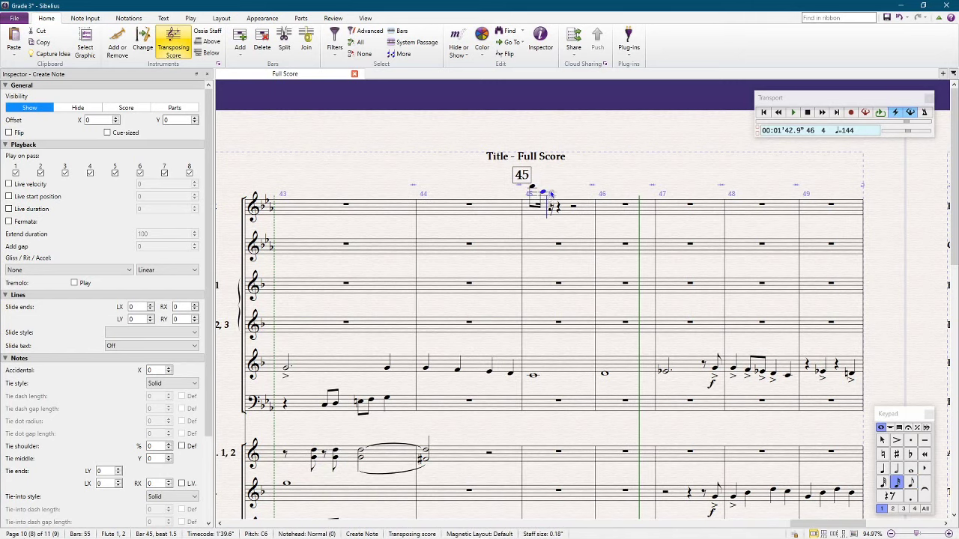
{"action": "key", "text": "d"}
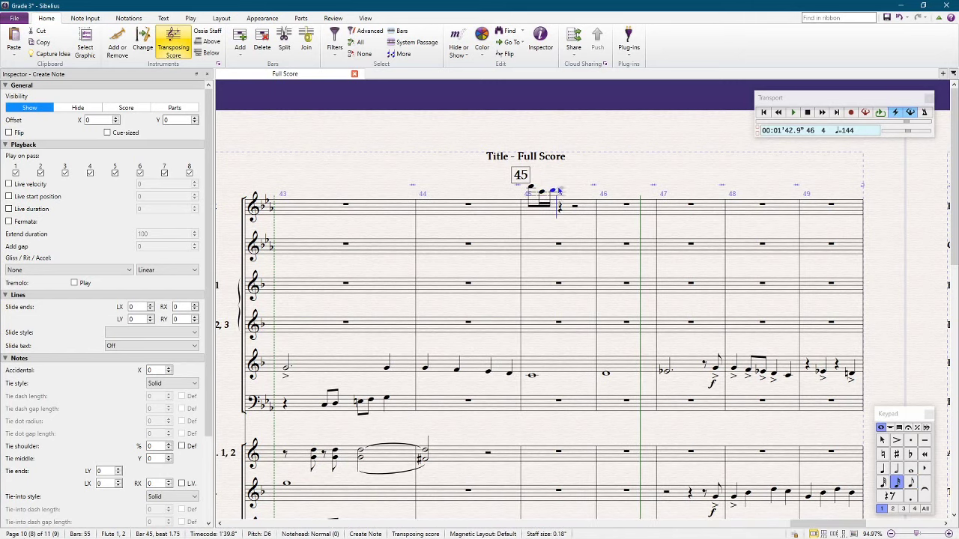
{"action": "key", "text": "3"}
{"action": "key", "text": "f"}
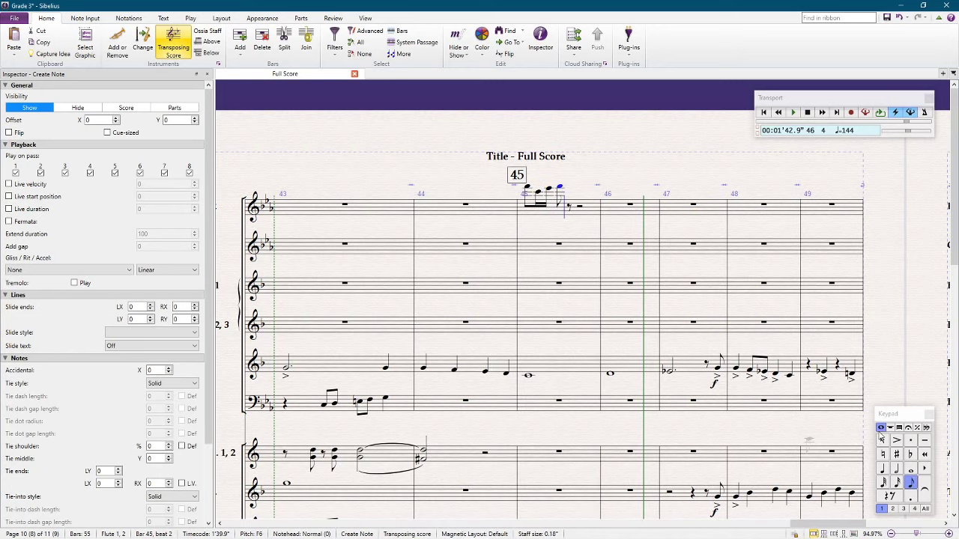
{"action": "key", "text": "Escape"}
Step: Slur the flute's two sixteenths in bar 45 to the eighth note on beat 2
{"action": "left_click", "coordinate": [534, 196]}
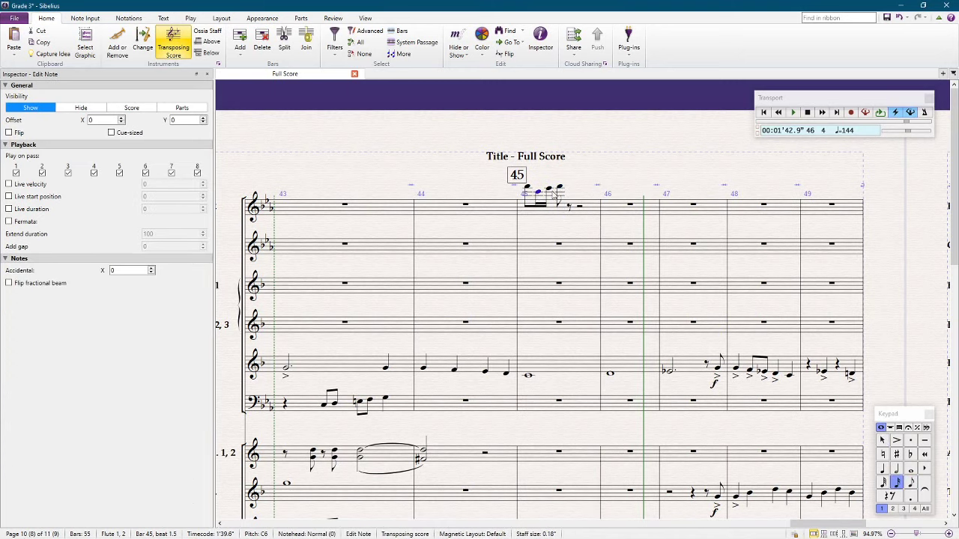
{"action": "left_click", "coordinate": [566, 192], "text": "shift"}
{"action": "key", "text": "s"}
Step: Repeat the slurred three-note figure along the Flute 1, 2 staff through beat 4 of bar 48
{"action": "left_click", "coordinate": [559, 187]}
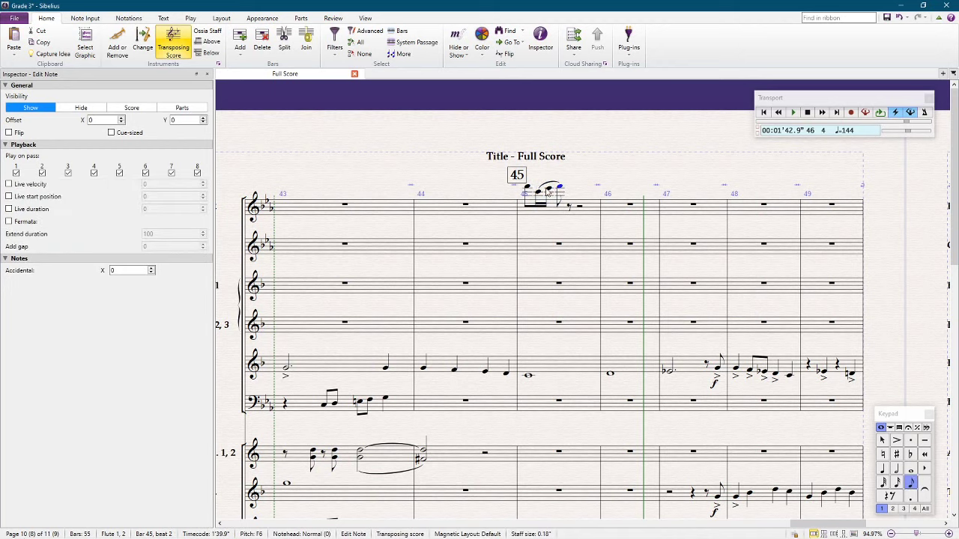
{"action": "left_click", "coordinate": [530, 193], "text": "shift"}
{"action": "key", "text": "r"}
{"action": "key", "text": "r"}
{"action": "key", "text": "r"}
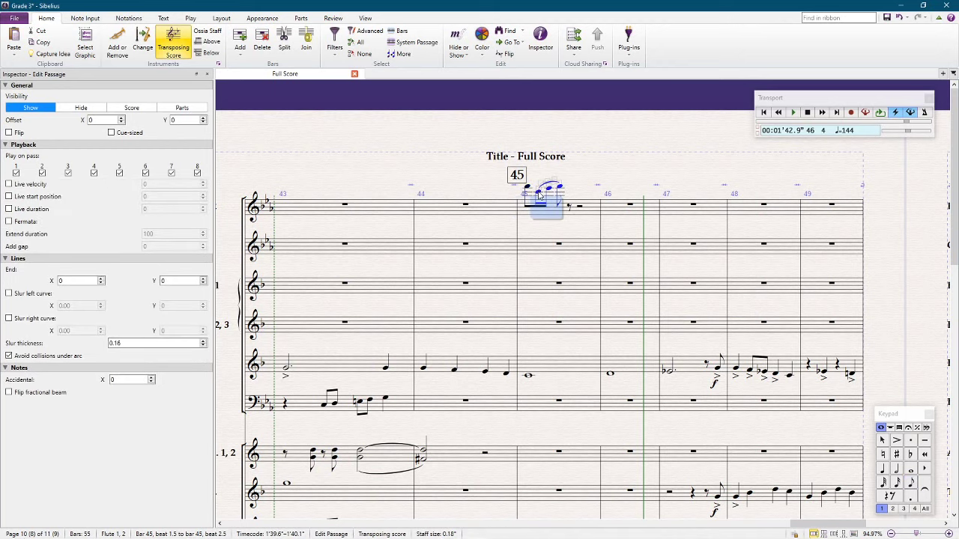
{"action": "key", "text": "r"}
{"action": "key", "text": "r"}
{"action": "key", "text": "r"}
{"action": "key", "text": "r"}
{"action": "key", "text": "r"}
{"action": "key", "text": "r"}
{"action": "key", "text": "r"}
{"action": "key", "text": "r"}
{"action": "key", "text": "r"}
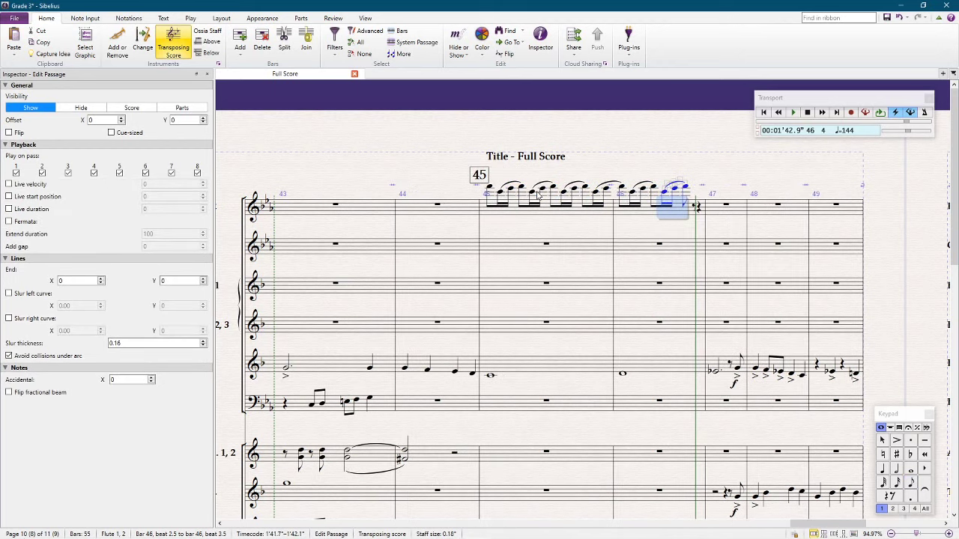
{"action": "key", "text": "r"}
{"action": "key", "text": "r"}
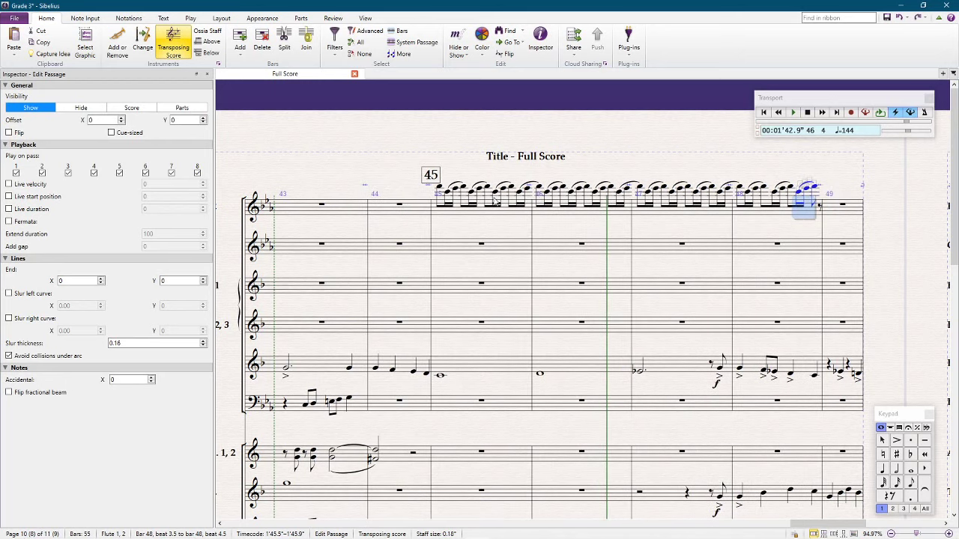
Step: Copy the flute passage of bars 45 through 48 to oboe, B-flat clarinet 1 and B-flat clarinet 2, 3, transposing the clarinet 2, 3 copy down
{"action": "left_click", "coordinate": [463, 213], "text": "shift"}
{"action": "left_click", "coordinate": [447, 244], "text": "alt"}
{"action": "left_click", "coordinate": [447, 283], "text": "alt"}
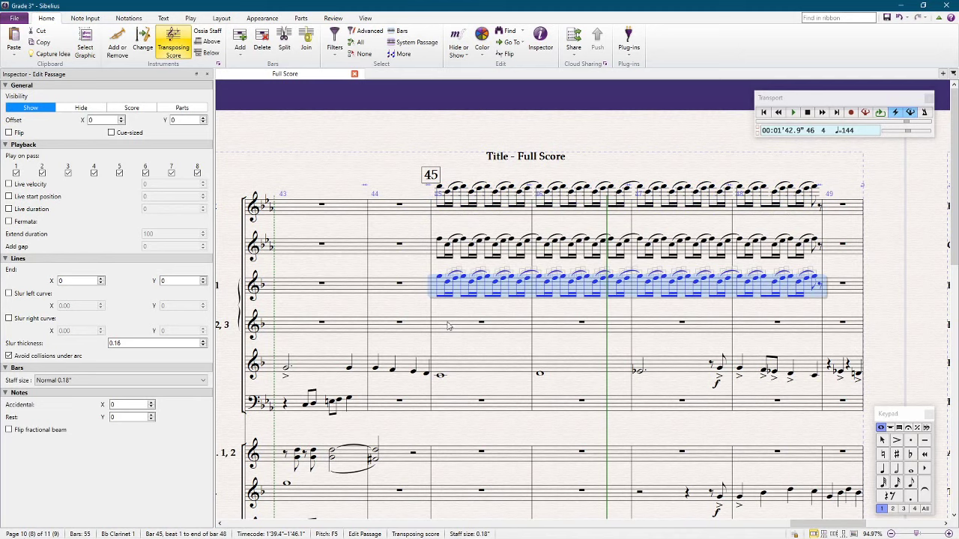
{"action": "left_click", "coordinate": [447, 325], "text": "alt"}
{"action": "key", "text": "shift+t"}
{"action": "key", "text": "Return"}
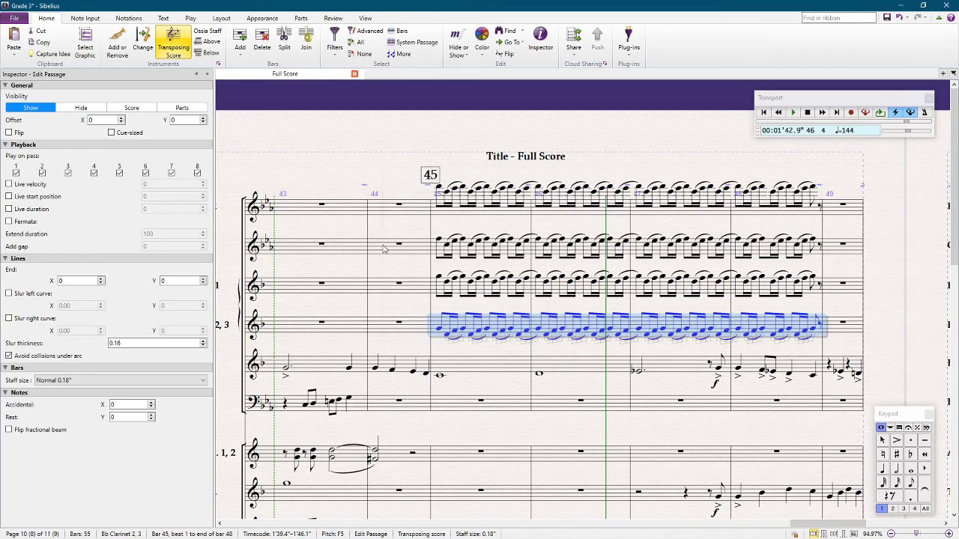
Step: Play back the new woodwind figure from bar 46, and again from the start of bar 44
{"action": "left_click", "coordinate": [304, 210]}
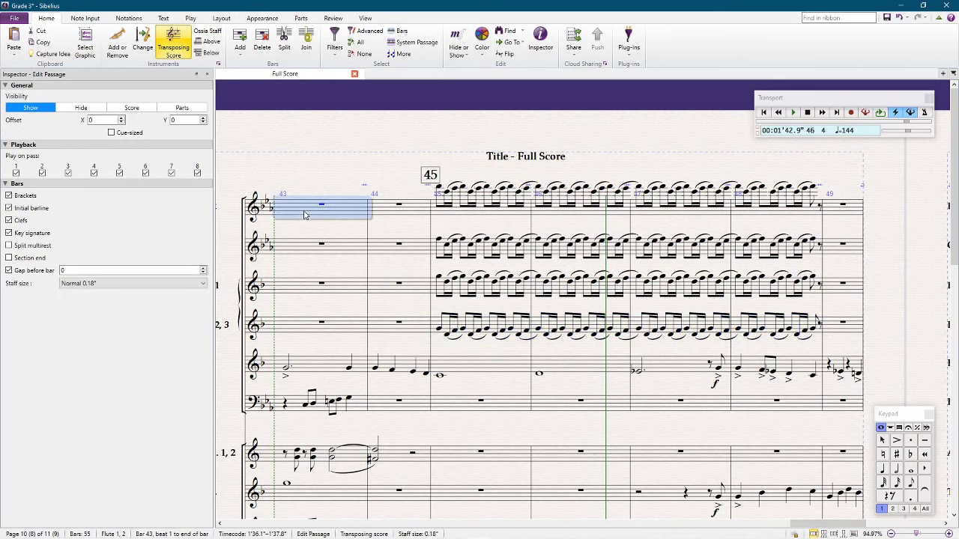
{"action": "left_click", "coordinate": [349, 125]}
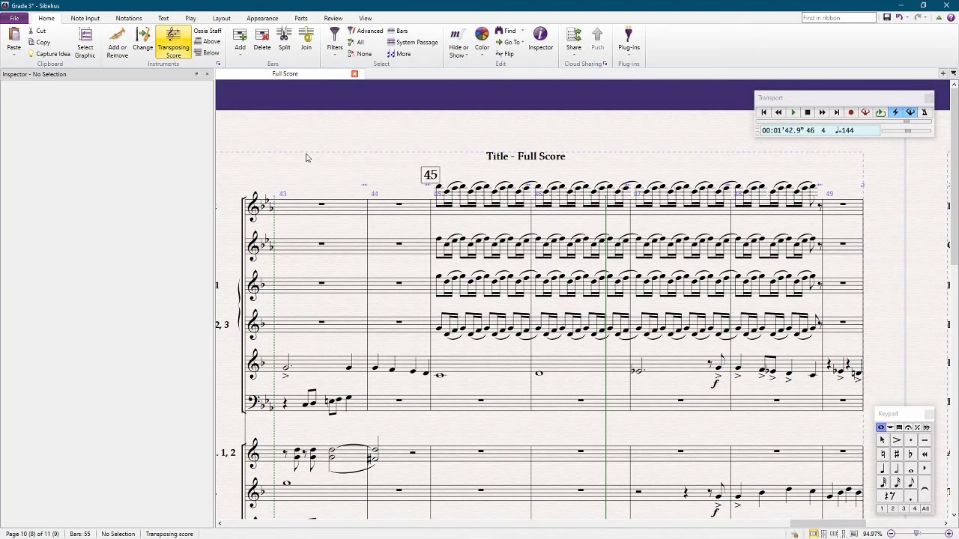
{"action": "key", "text": "space"}
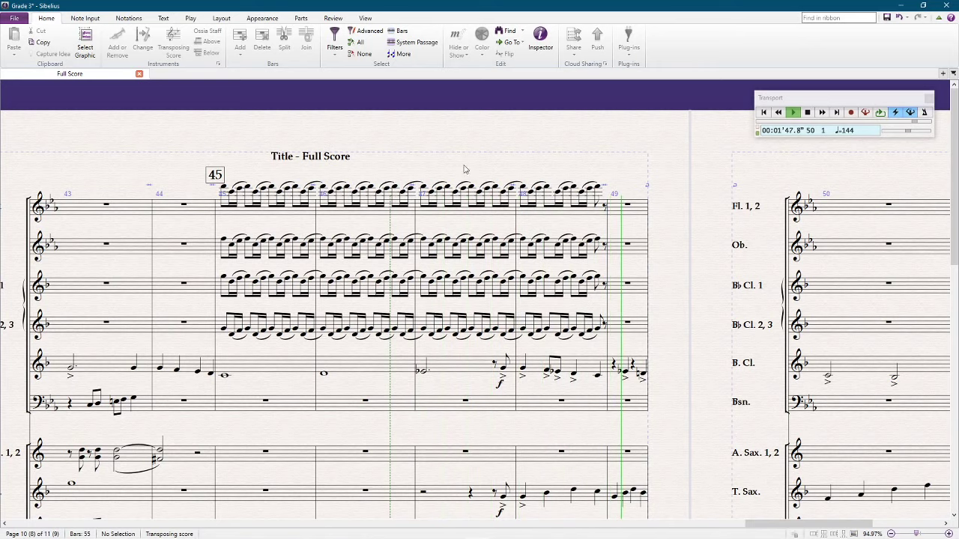
{"action": "key", "text": "space"}
{"action": "left_click", "coordinate": [373, 210]}
{"action": "key", "text": "Escape"}
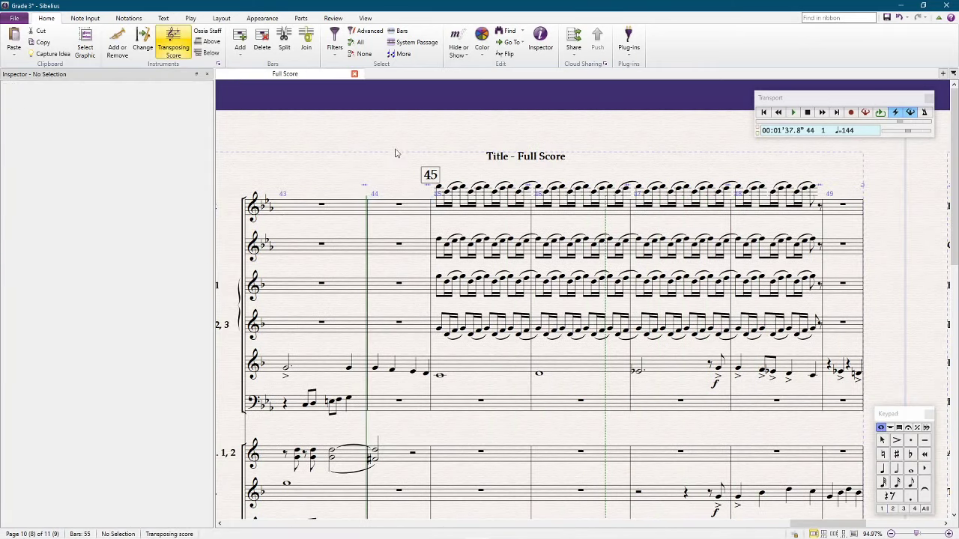
{"action": "key", "text": "space"}
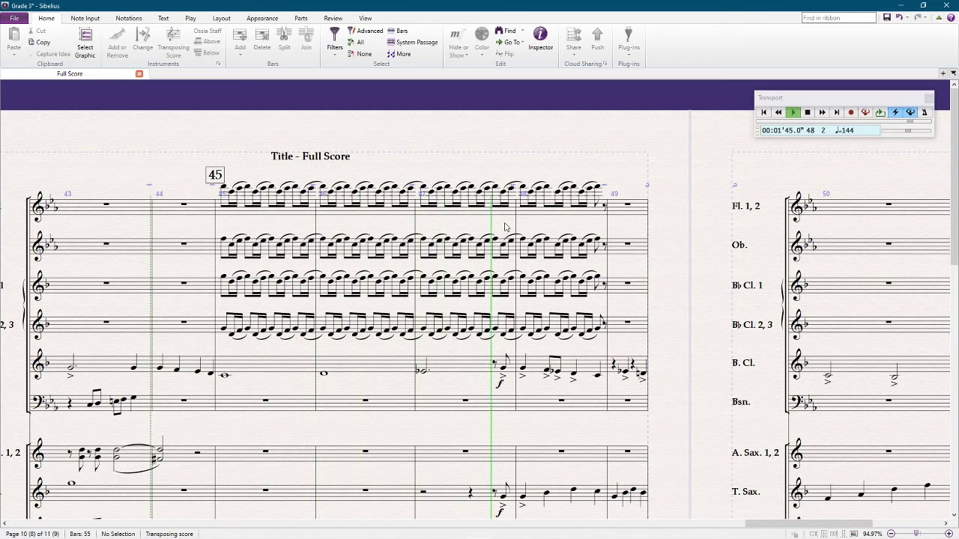
{"action": "key", "text": "space"}
Step: Tighten the note spacing across bars 45 through 48 using the flute passage
{"action": "scroll", "coordinate": [661, 249], "scroll_direction": "down", "scroll_amount": 5}
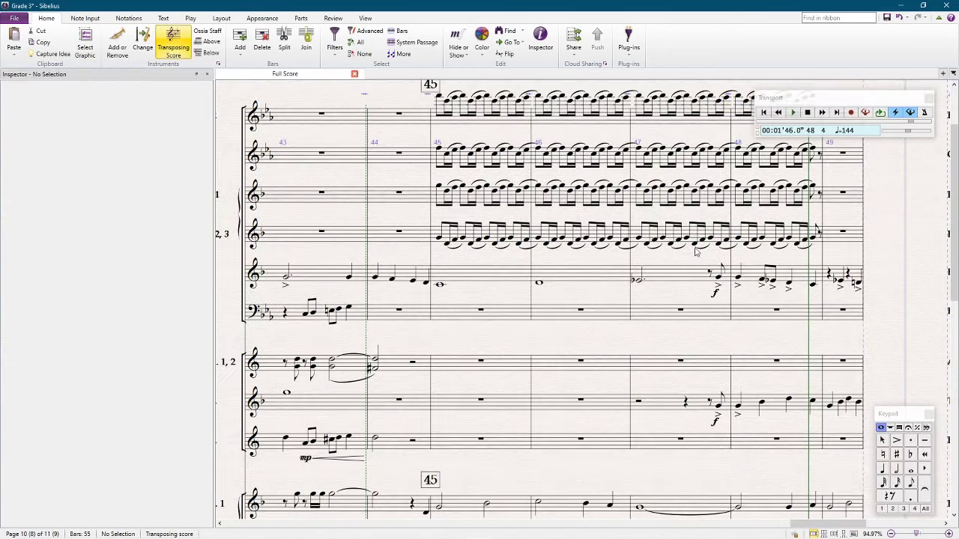
{"action": "scroll", "coordinate": [562, 212], "scroll_direction": "down", "scroll_amount": 2}
{"action": "scroll", "coordinate": [562, 212], "scroll_direction": "up", "scroll_amount": 2}
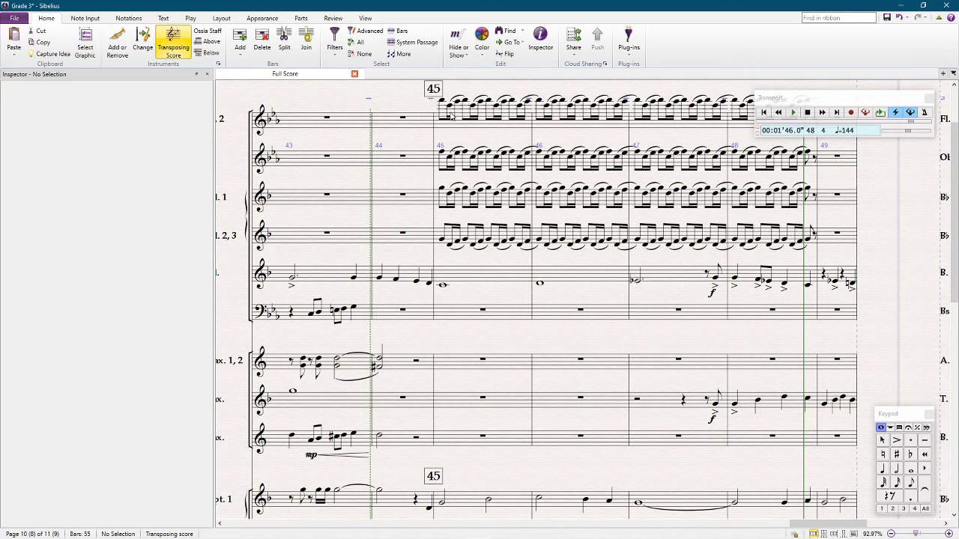
{"action": "left_click", "coordinate": [463, 169]}
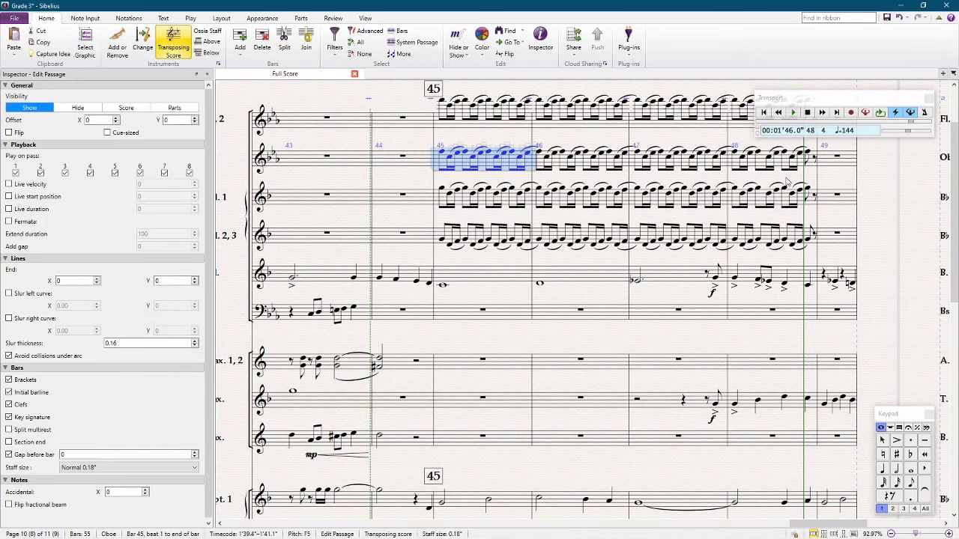
{"action": "left_click", "coordinate": [815, 168], "text": "shift"}
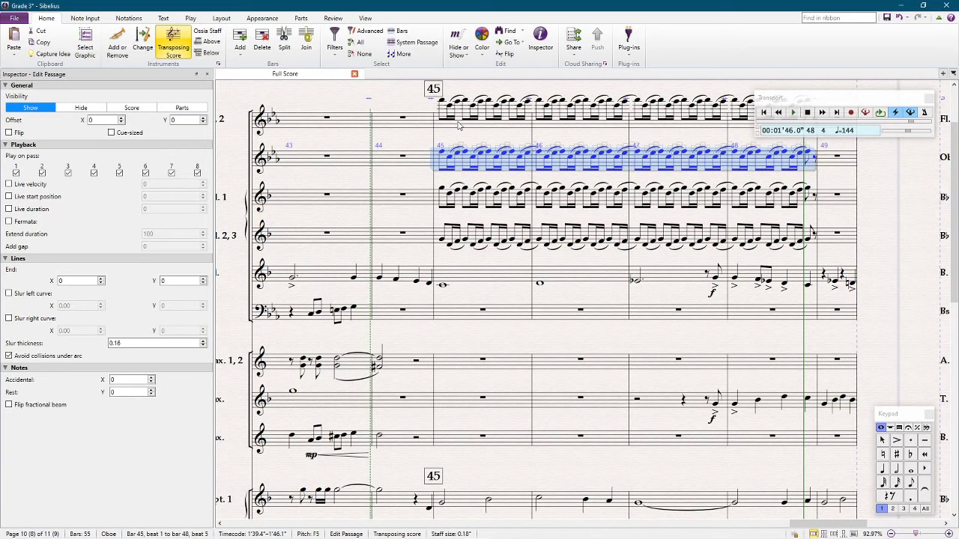
{"action": "left_click", "coordinate": [458, 126]}
{"action": "left_click", "coordinate": [442, 132]}
{"action": "key", "text": "ctrl+shift+Right"}
{"action": "key", "text": "ctrl+shift+Right"}
{"action": "key", "text": "ctrl+shift+Right"}
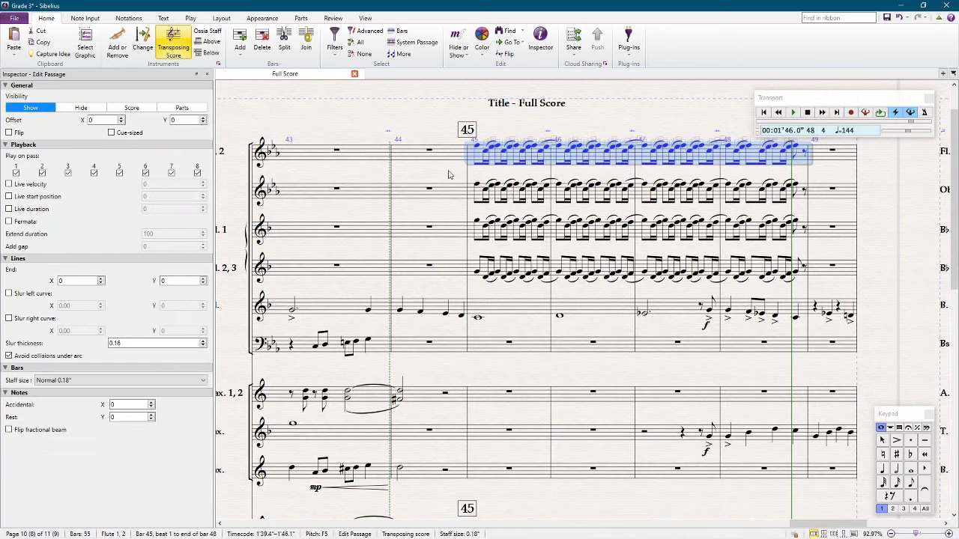
{"action": "key", "text": "Escape"}
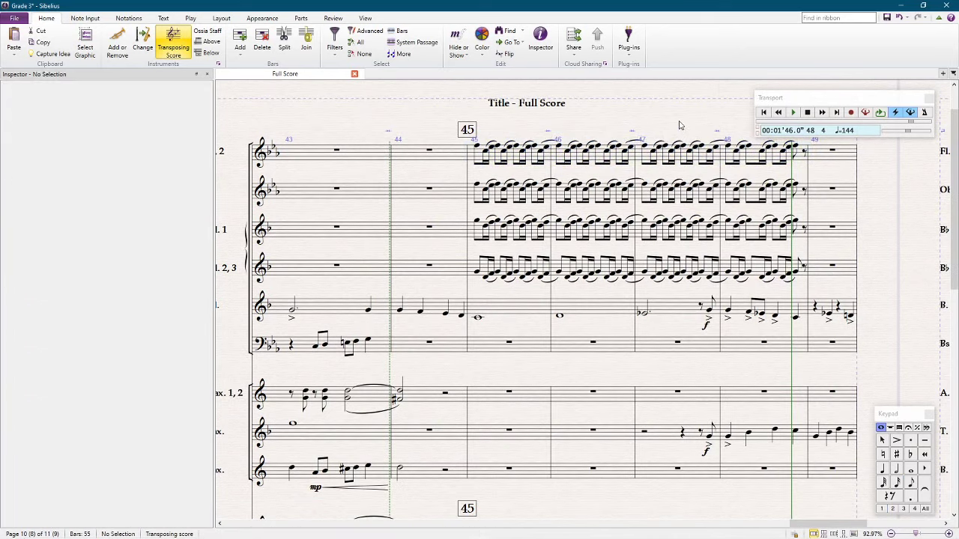
Step: Make bars 48 through 55 into a single system on page 11
{"action": "scroll", "coordinate": [679, 129], "scroll_direction": "down", "scroll_amount": 3}
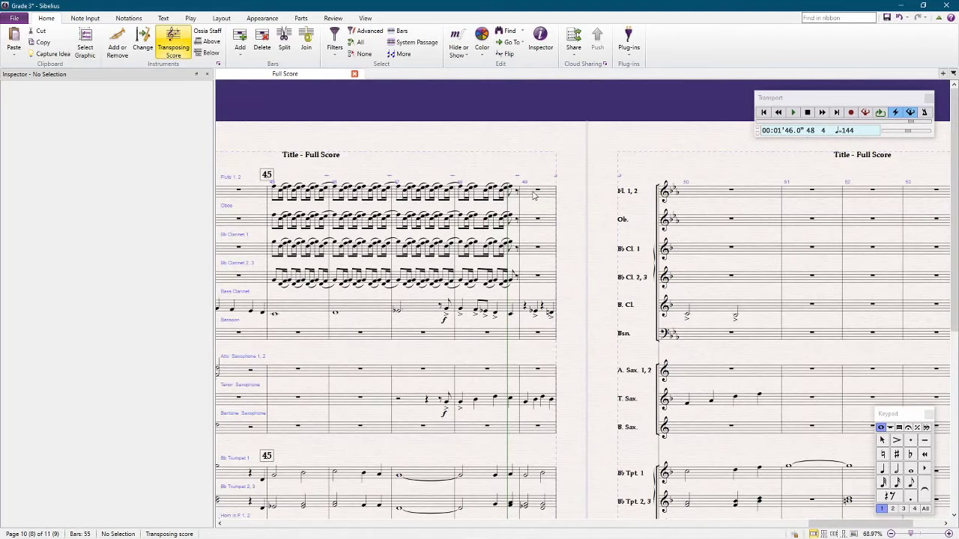
{"action": "left_click", "coordinate": [534, 195]}
{"action": "left_click", "coordinate": [866, 193], "text": "shift"}
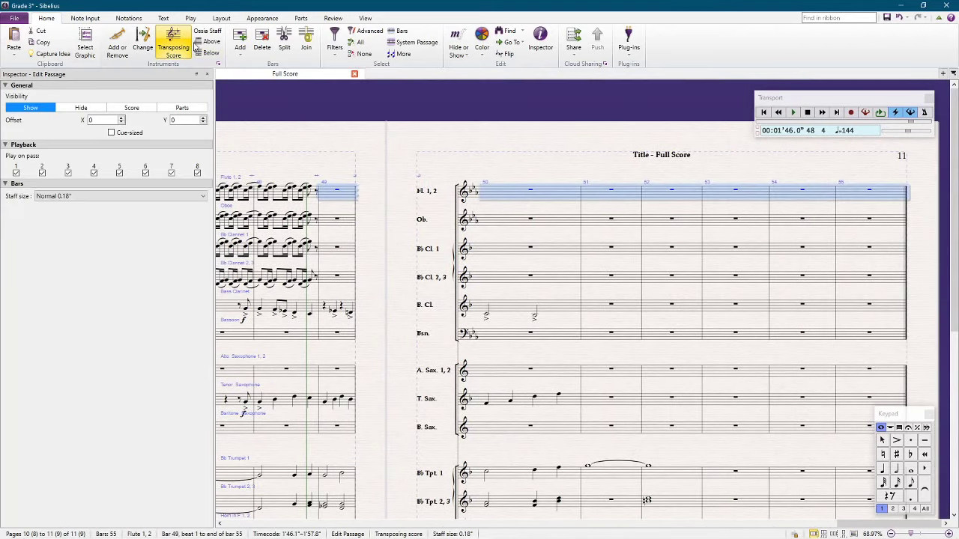
{"action": "left_click", "coordinate": [221, 18]}
{"action": "left_click", "coordinate": [705, 32]}
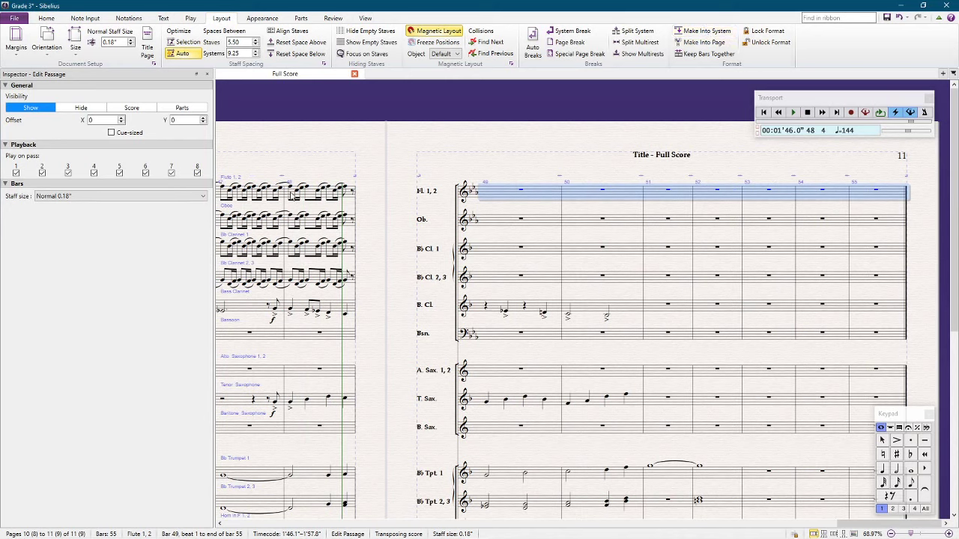
{"action": "left_click", "coordinate": [291, 193], "text": "shift"}
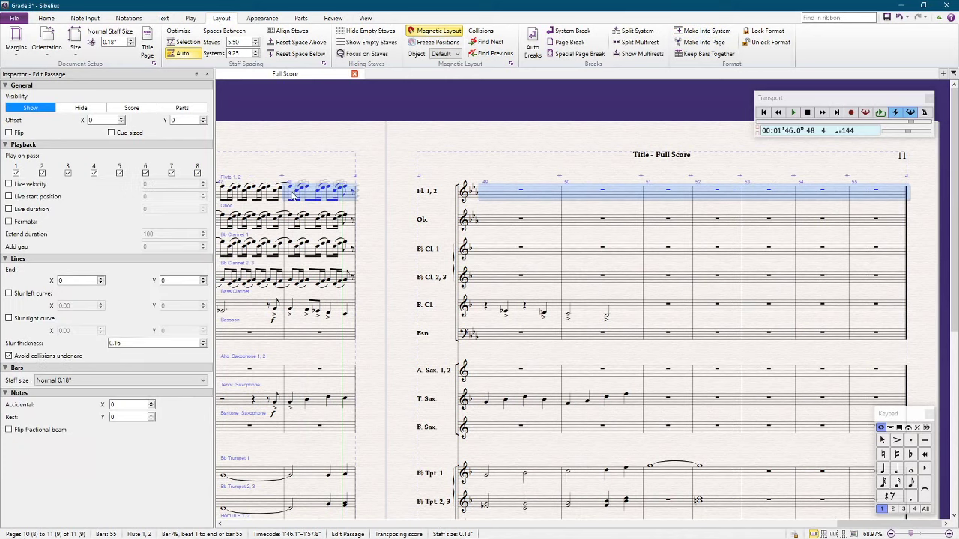
{"action": "left_click", "coordinate": [702, 31]}
{"action": "left_click", "coordinate": [487, 138]}
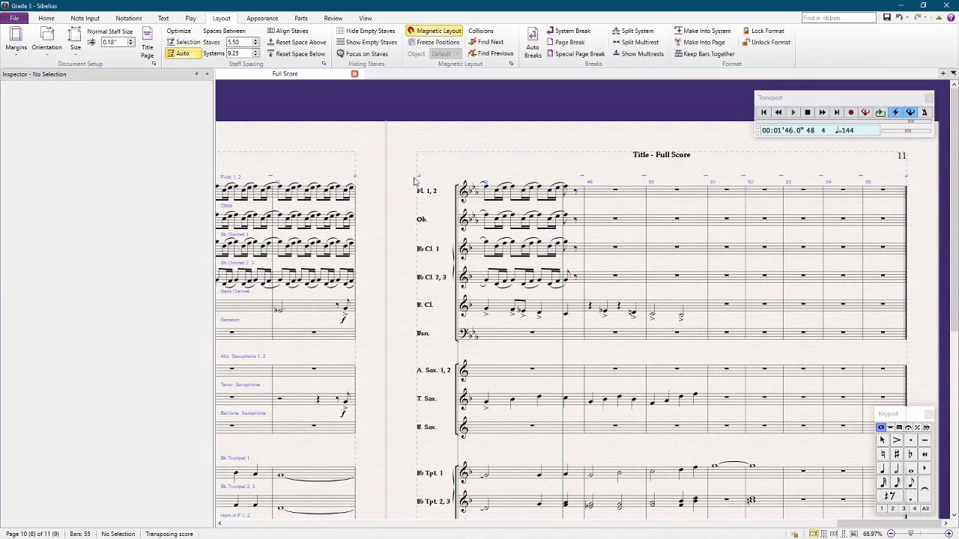
Step: Try to rewrite beat 4 of bar 45 as four sixteenth notes in the flute, oboe and both clarinet staves
{"action": "scroll", "coordinate": [484, 140], "scroll_direction": "left", "scroll_amount": 3}
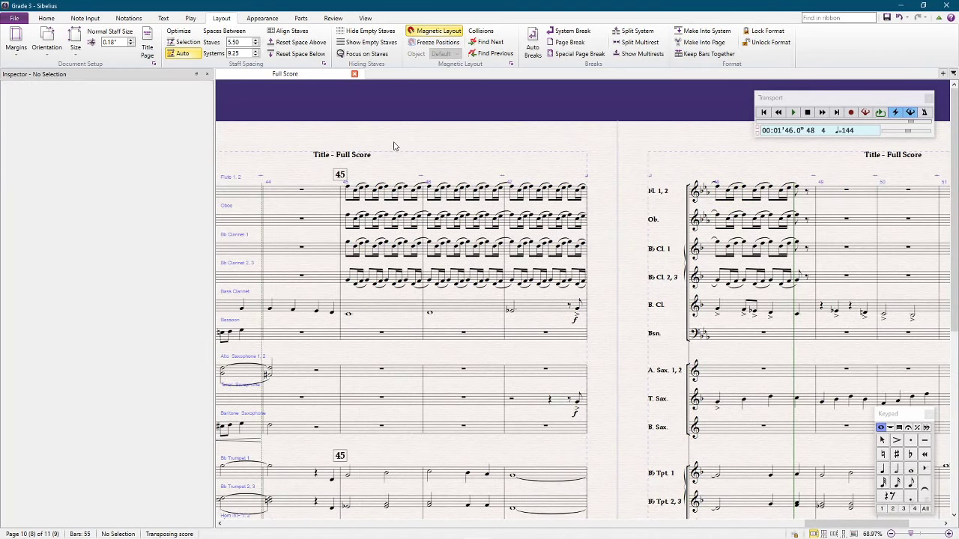
{"action": "scroll", "coordinate": [395, 146], "scroll_direction": "up", "scroll_amount": 4}
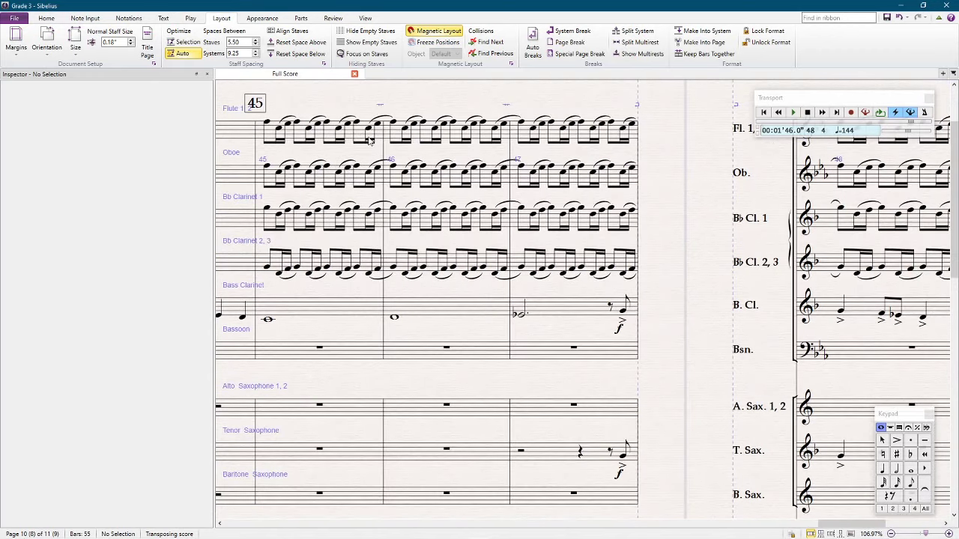
{"action": "left_click", "coordinate": [356, 124]}
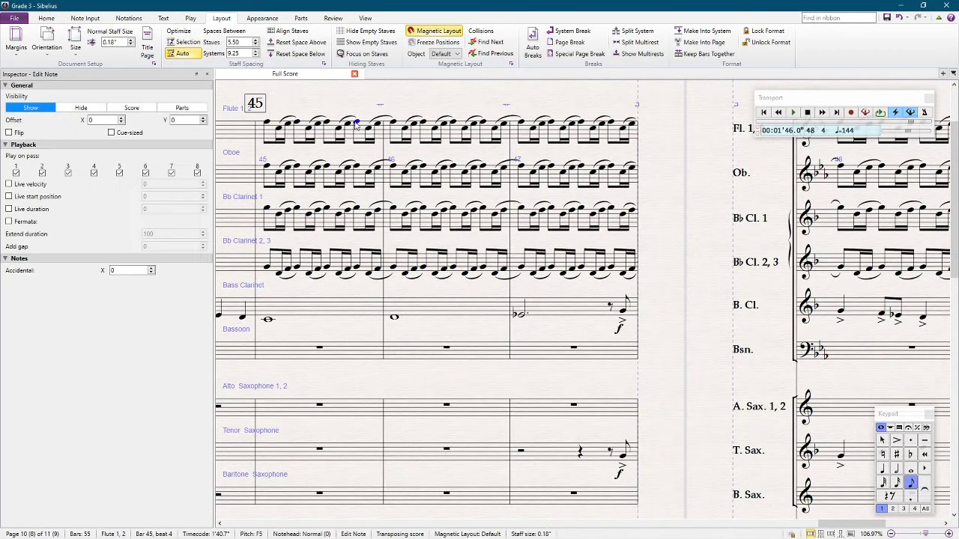
{"action": "left_click", "coordinate": [358, 272], "text": "shift"}
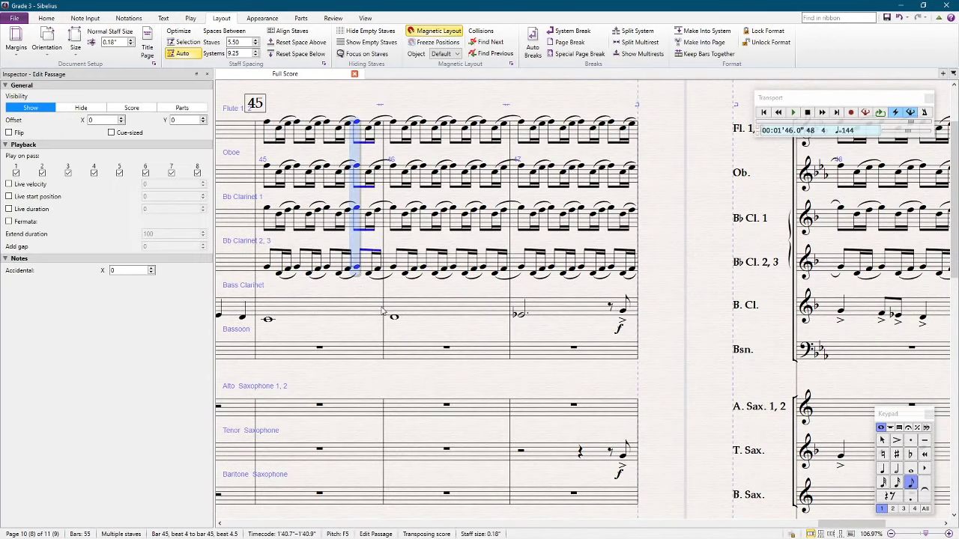
{"action": "key", "text": "2"}
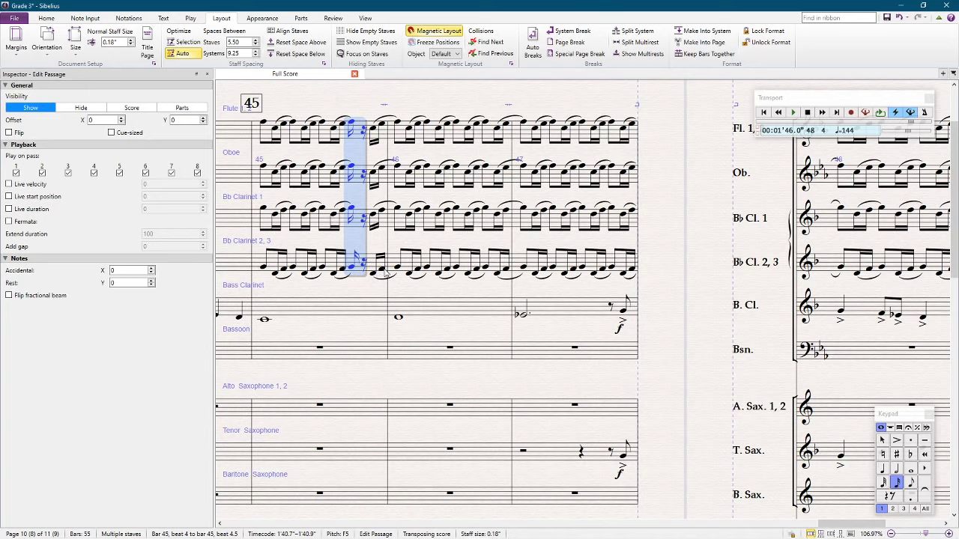
{"action": "left_click", "coordinate": [382, 273]}
{"action": "left_click", "coordinate": [382, 126], "text": "shift"}
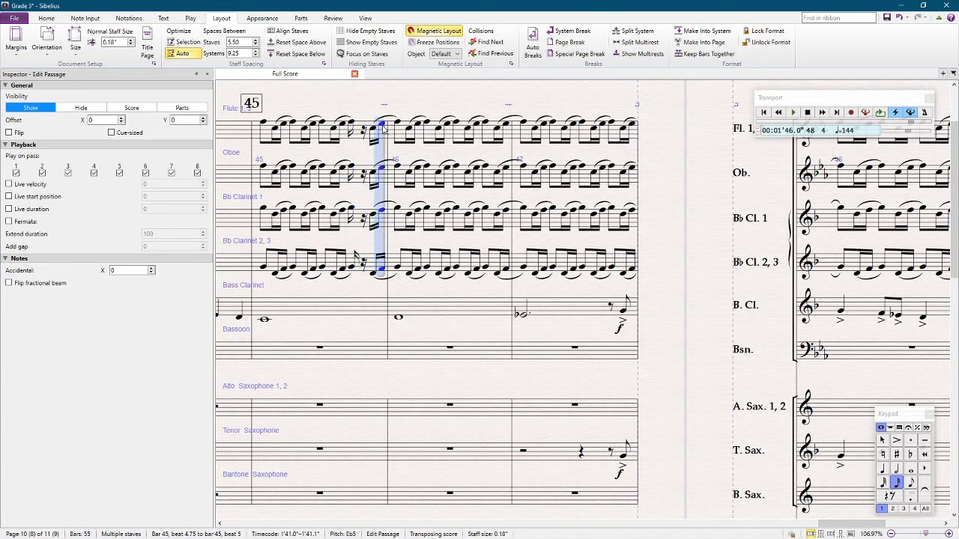
{"action": "key", "text": "ctrl+z"}
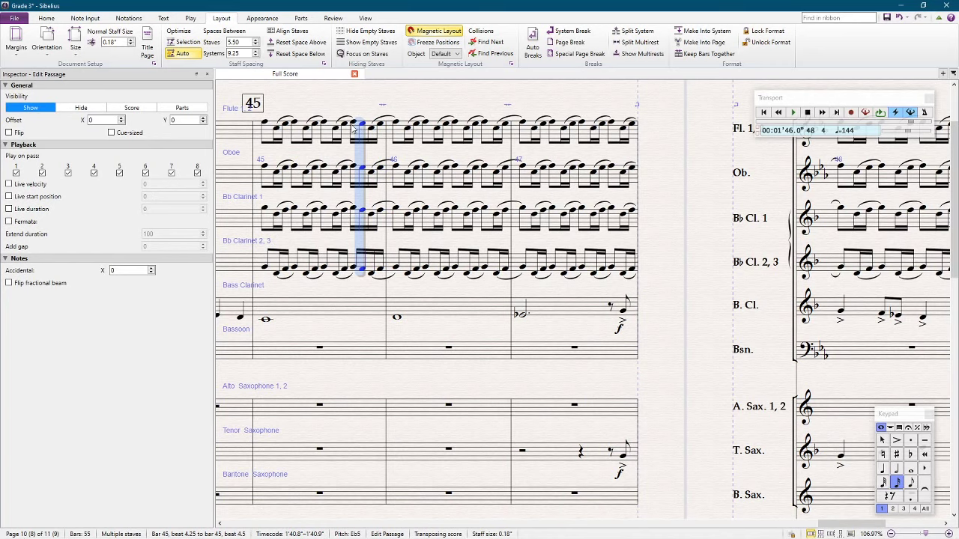
{"action": "left_click", "coordinate": [353, 126]}
{"action": "left_click", "coordinate": [380, 275], "text": "shift"}
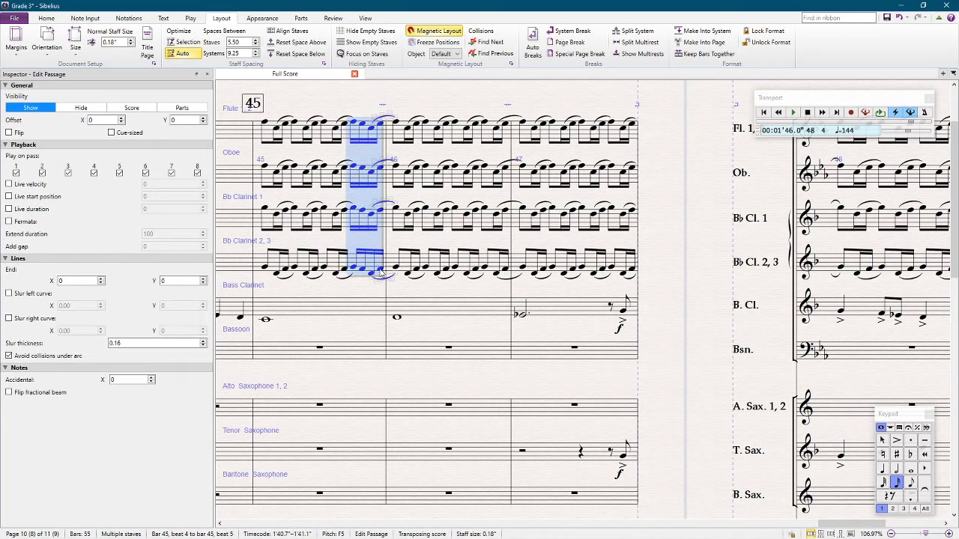
Step: Rewrite beat 4 of bar 46 as four sixteenth notes in the flute, oboe and both clarinet staves
{"action": "left_click", "coordinate": [484, 124]}
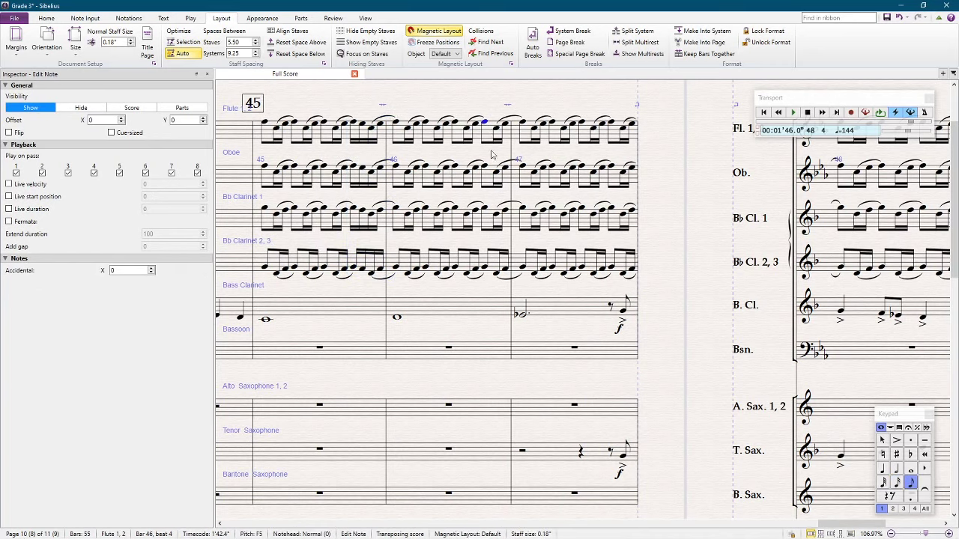
{"action": "left_click", "coordinate": [508, 273], "text": "shift"}
{"action": "key", "text": "KP_3"}
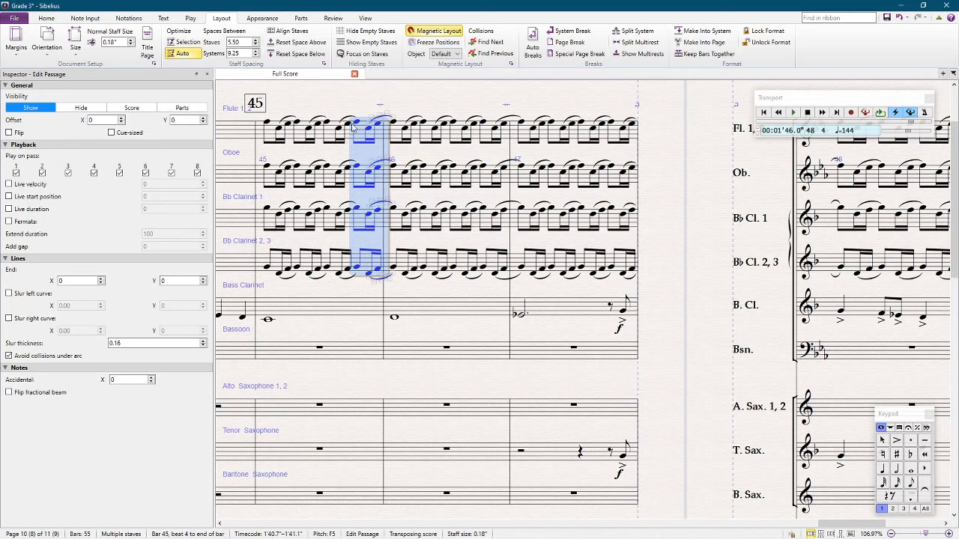
{"action": "key", "text": "KP_2"}
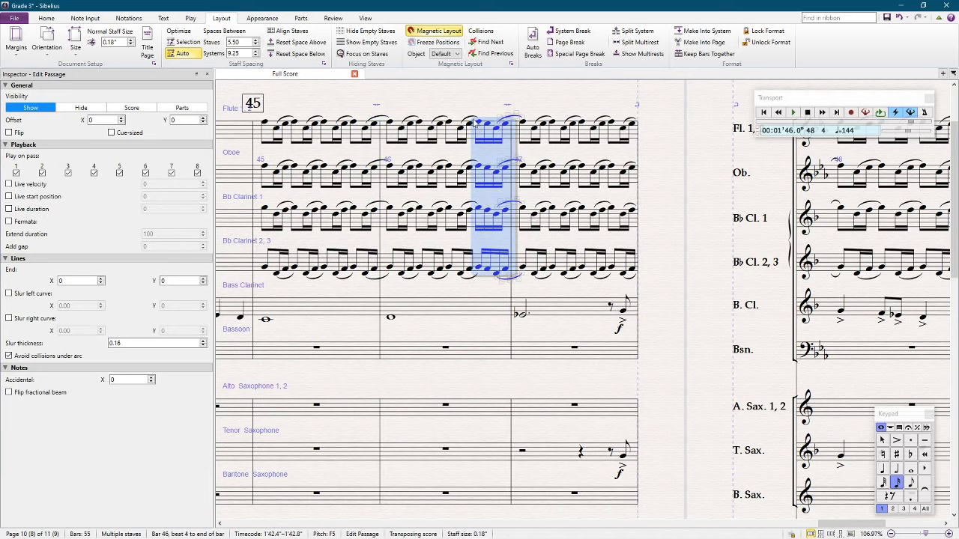
{"action": "key", "text": "ctrl+s"}
Step: Replace the short slurs ending bar 46 with one slur from beat 3.5 to the last note in flute, oboe and both clarinet staves
{"action": "left_click", "coordinate": [496, 172]}
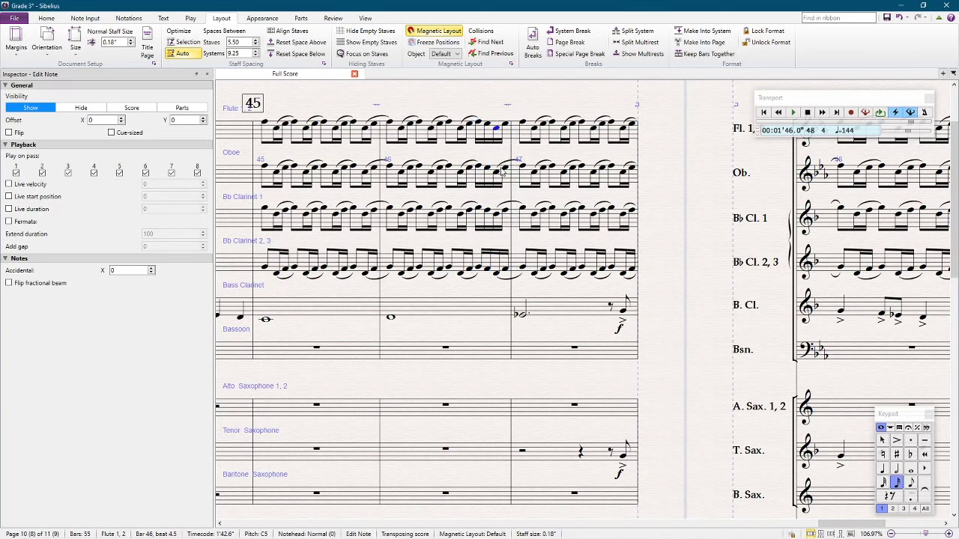
{"action": "left_click", "coordinate": [497, 213]}
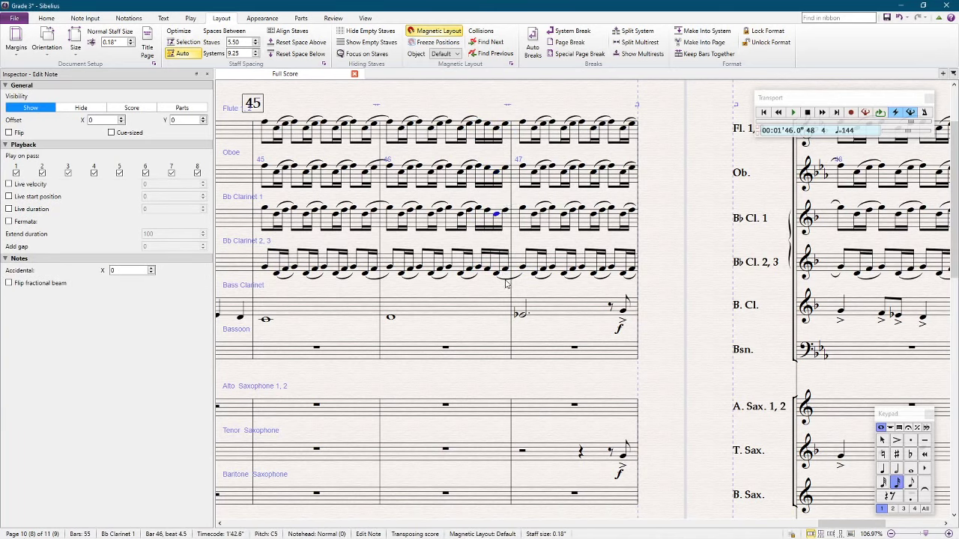
{"action": "left_click", "coordinate": [493, 274]}
{"action": "left_click", "coordinate": [461, 273]}
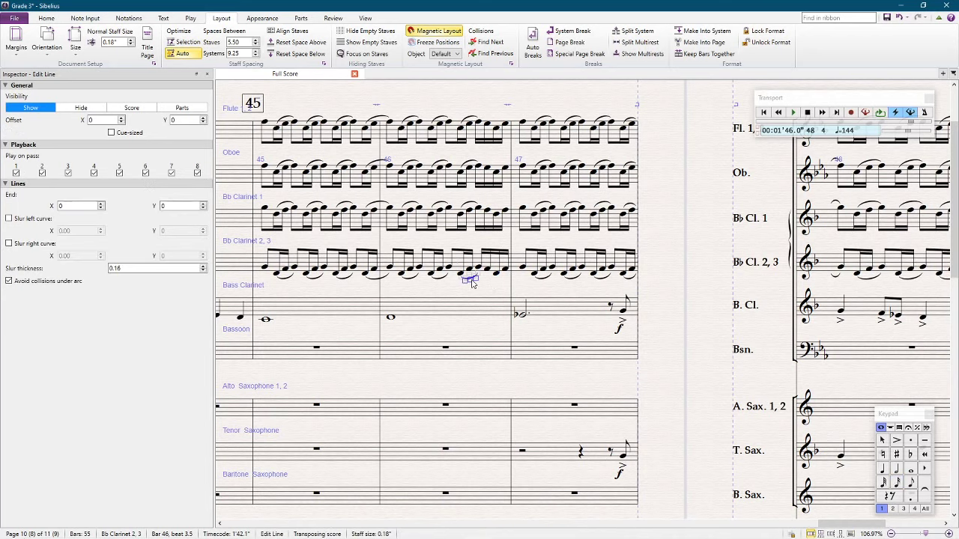
{"action": "left_click", "coordinate": [461, 213]}
{"action": "left_click", "coordinate": [460, 171]}
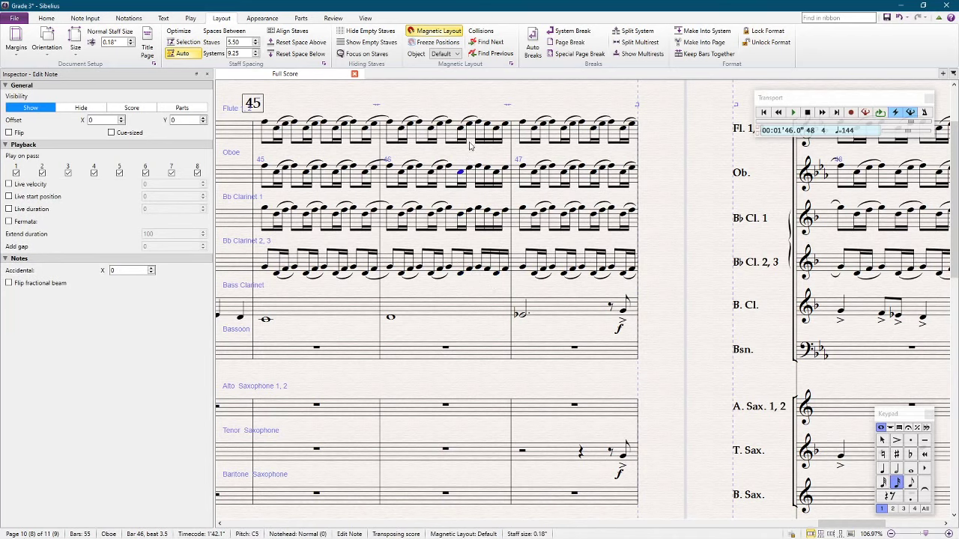
{"action": "left_click", "coordinate": [468, 123]}
{"action": "key", "text": "s"}
{"action": "key", "text": "Return"}
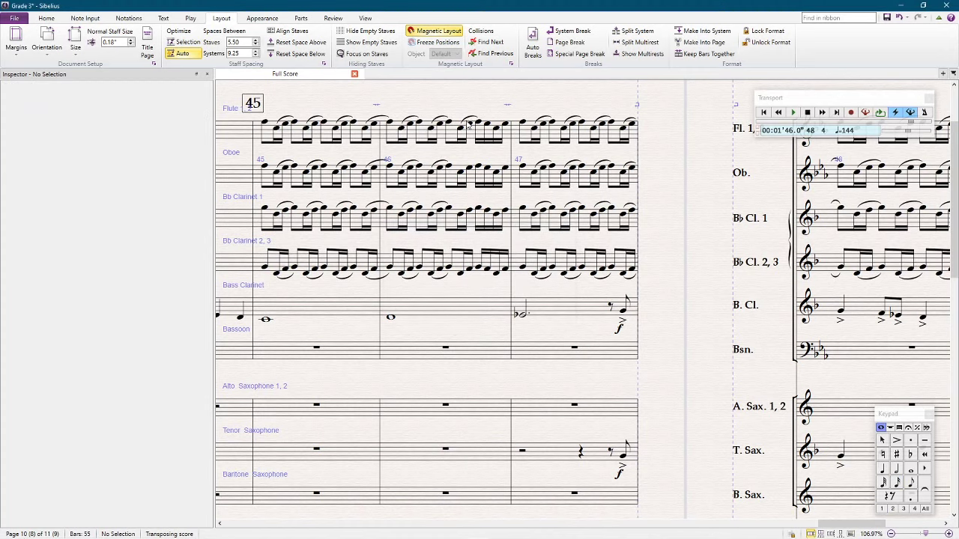
{"action": "left_click", "coordinate": [468, 120]}
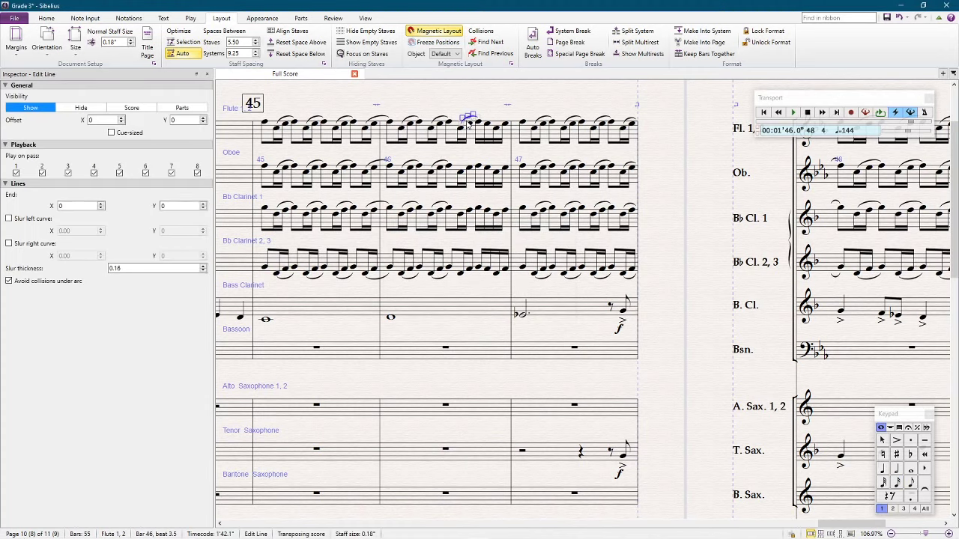
{"action": "left_click", "coordinate": [503, 282], "text": "shift"}
Step: Copy the flute, oboe and clarinet music of bar 46 into bar 48, replacing the existing figure
{"action": "left_click", "coordinate": [476, 265]}
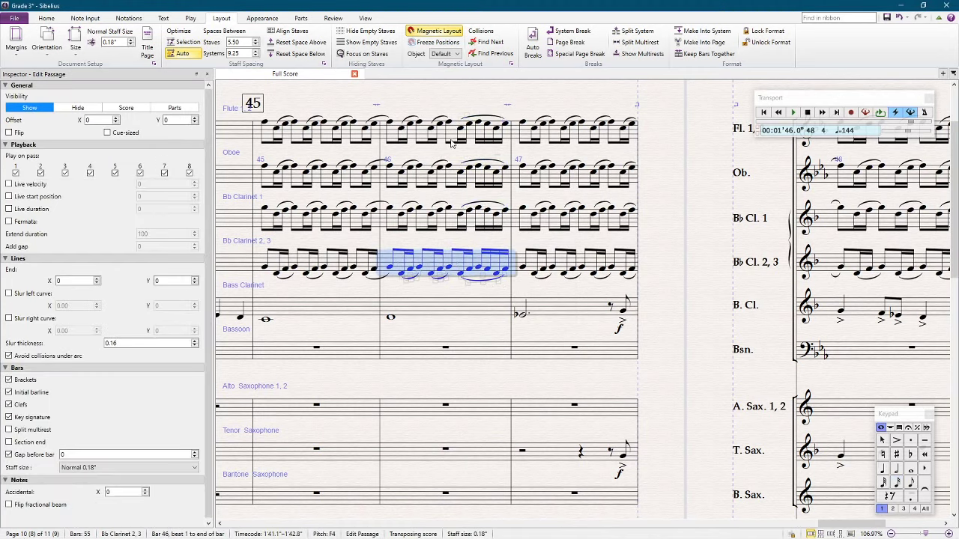
{"action": "left_click", "coordinate": [449, 135], "text": "shift"}
{"action": "key", "text": "space"}
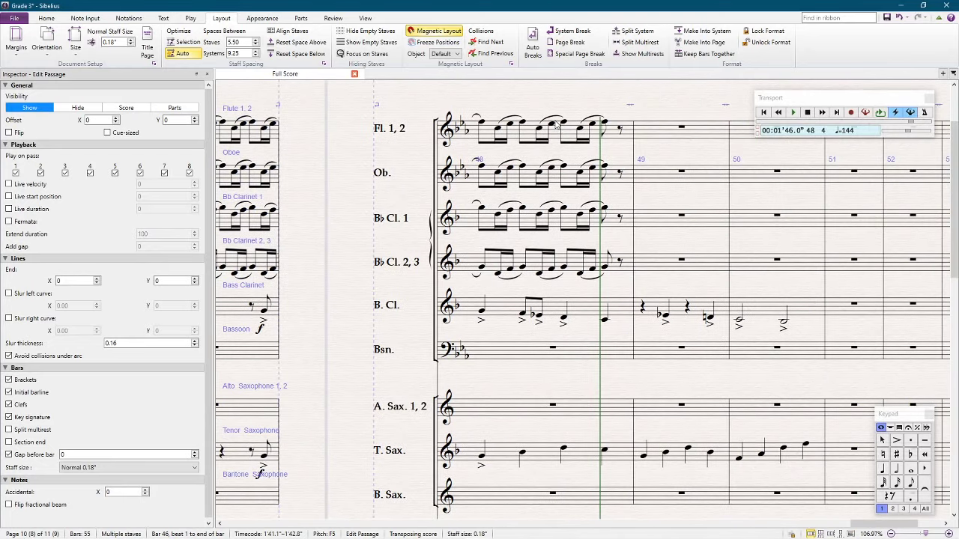
{"action": "left_click", "coordinate": [565, 104]}
{"action": "key", "text": "ctrl+minus"}
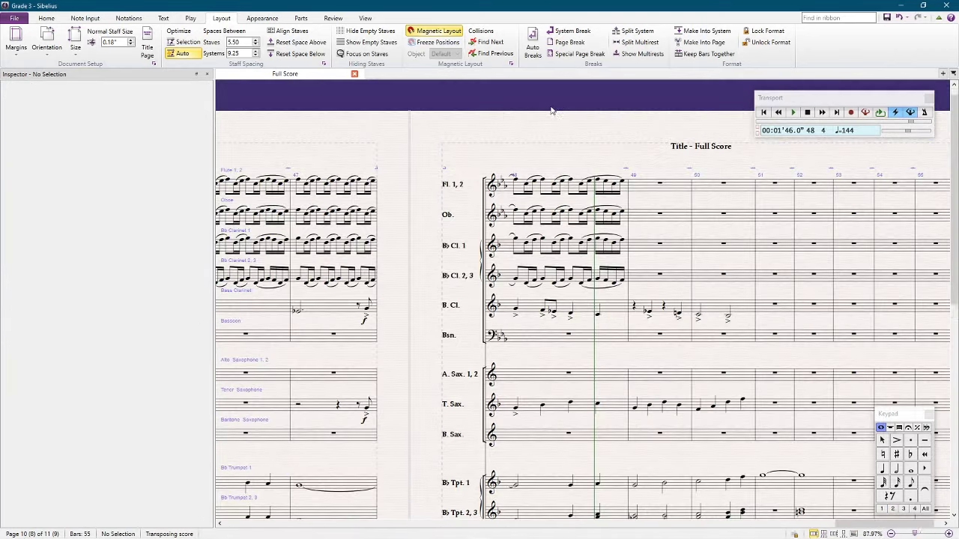
Step: Copy the flute and oboe pickup run of bar 39 into bar 44, leading into rehearsal mark 45
{"action": "key", "text": "space"}
{"action": "left_click", "coordinate": [355, 186]}
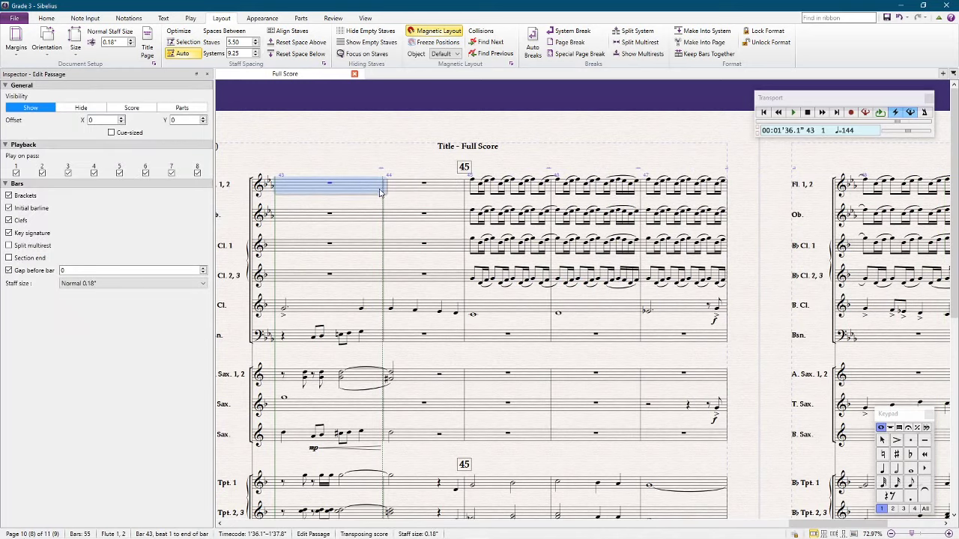
{"action": "scroll", "coordinate": [530, 172], "scroll_direction": "left", "scroll_amount": 3}
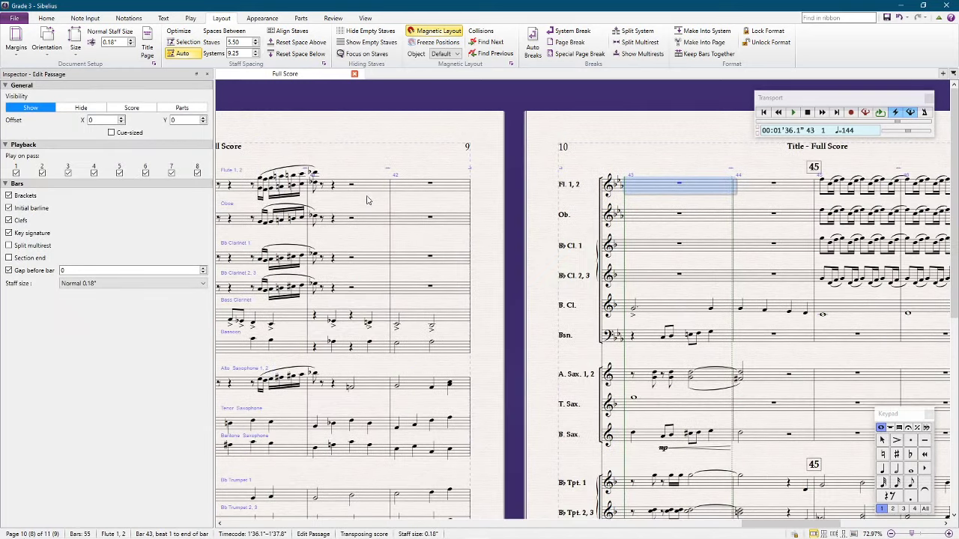
{"action": "scroll", "coordinate": [359, 196], "scroll_direction": "left", "scroll_amount": 3}
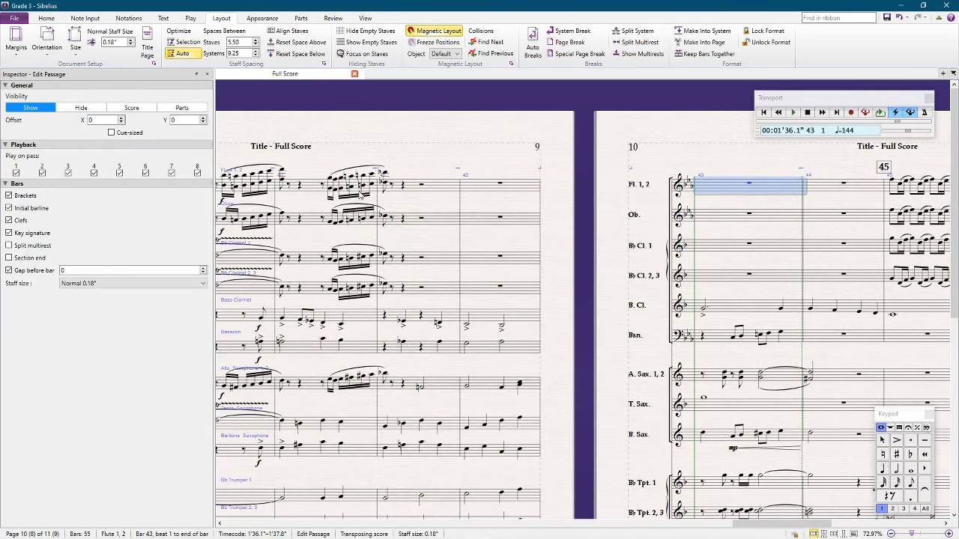
{"action": "scroll", "coordinate": [352, 196], "scroll_direction": "left", "scroll_amount": 2}
{"action": "left_click", "coordinate": [336, 188]}
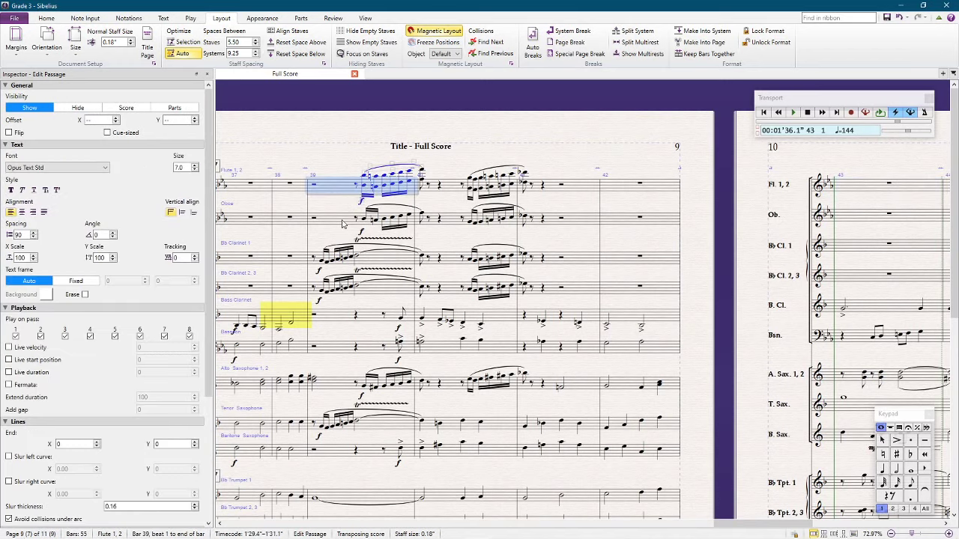
{"action": "left_click", "coordinate": [345, 223], "text": "shift"}
{"action": "scroll", "coordinate": [345, 223], "scroll_direction": "right", "scroll_amount": 5}
{"action": "left_click", "coordinate": [579, 193]}
{"action": "key", "text": "ctrl+v"}
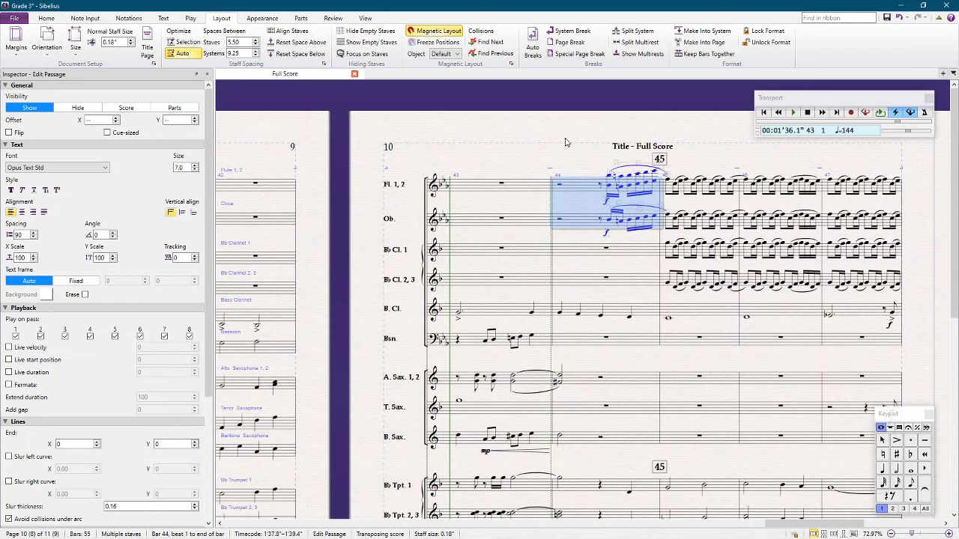
Step: Filter the upper notes of the flute run in bar 44 and remove them, leaving a single line
{"action": "left_click", "coordinate": [565, 142]}
{"action": "left_click", "coordinate": [584, 188]}
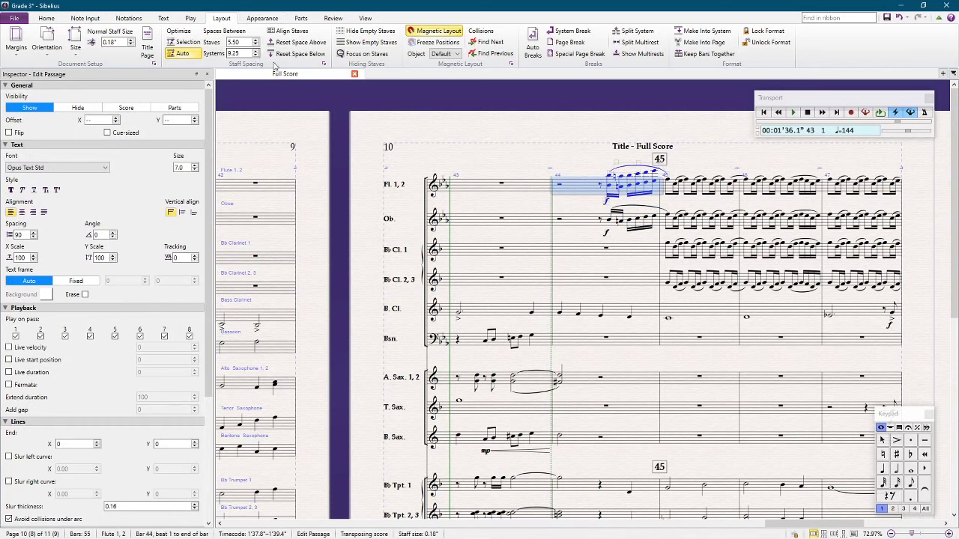
{"action": "left_click", "coordinate": [120, 18]}
{"action": "left_click", "coordinate": [47, 18]}
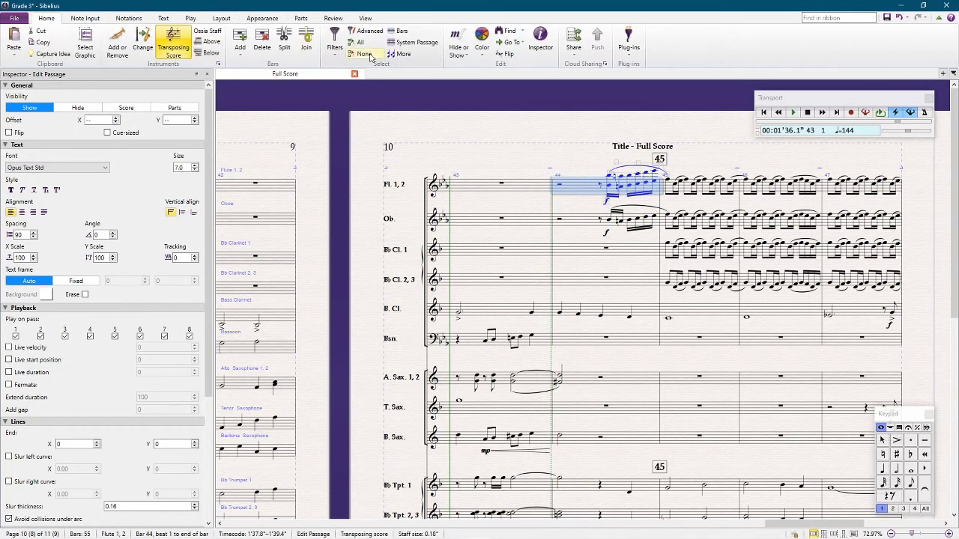
{"action": "left_click", "coordinate": [335, 41]}
{"action": "left_click", "coordinate": [377, 337]}
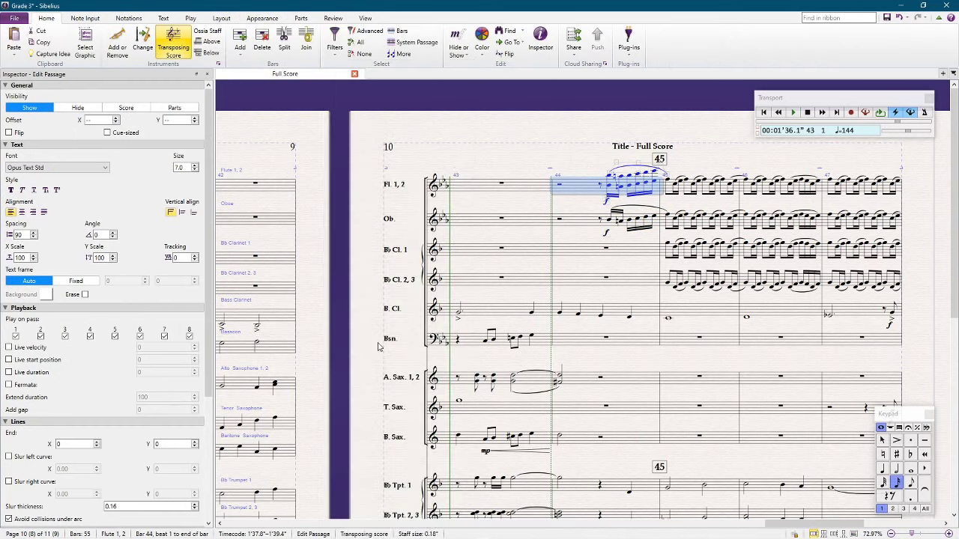
{"action": "key", "text": "ctrl+Down"}
Step: Copy the flute run of bar 44 to B-flat clarinets 1 and 2, 3, transposing the clarinet 2, 3 copy down a perfect octave
{"action": "left_click", "coordinate": [592, 187]}
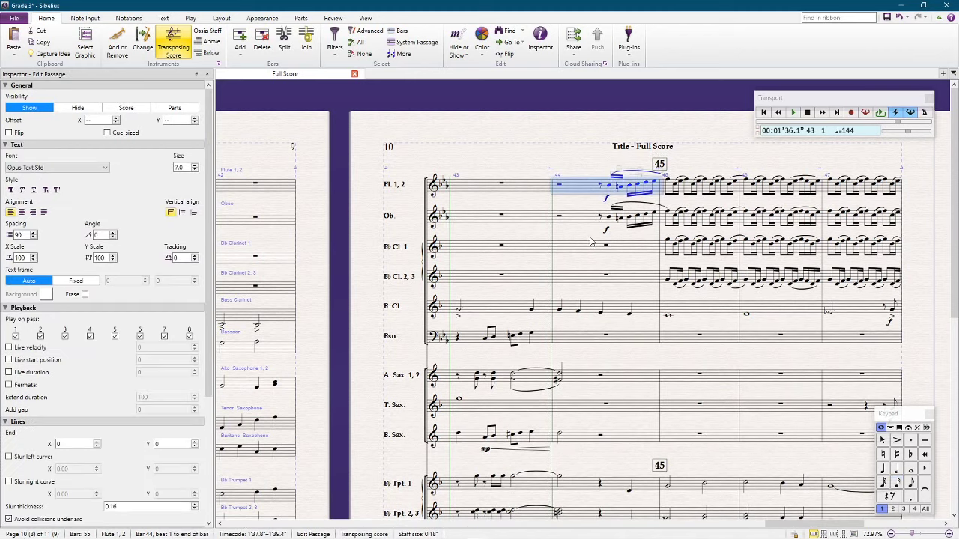
{"action": "left_click", "coordinate": [590, 245], "text": "alt"}
{"action": "left_click", "coordinate": [590, 277], "text": "alt"}
{"action": "key", "text": "shift+t"}
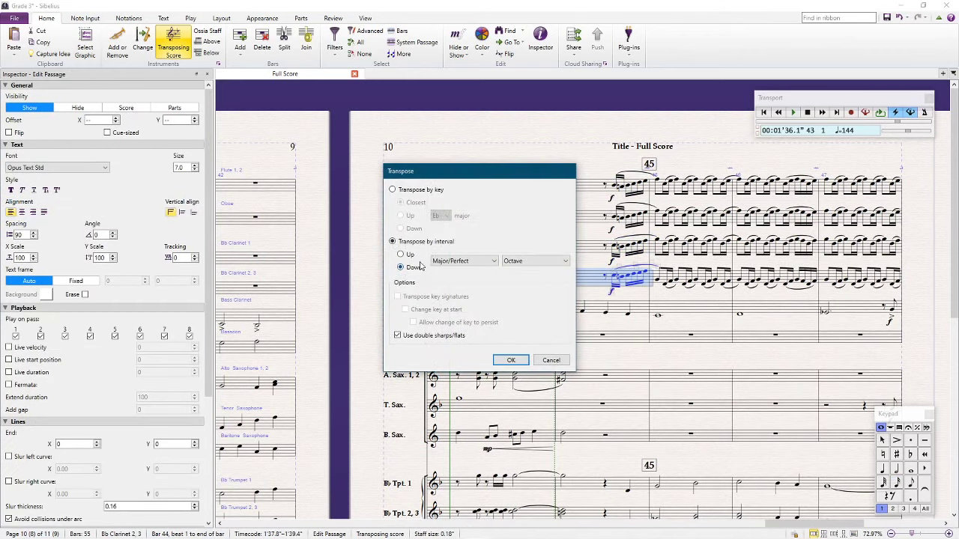
{"action": "key", "text": "Return"}
Step: Play back the score from bar 43 through the new woodwind run and figure to bar 51
{"action": "left_click", "coordinate": [551, 137]}
{"action": "left_click", "coordinate": [481, 187]}
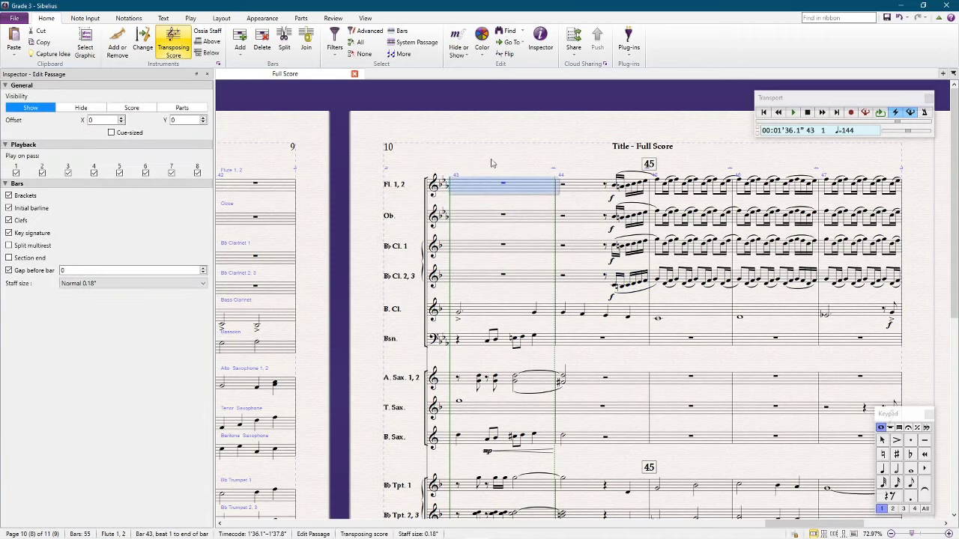
{"action": "left_click", "coordinate": [494, 156]}
{"action": "key", "text": "space"}
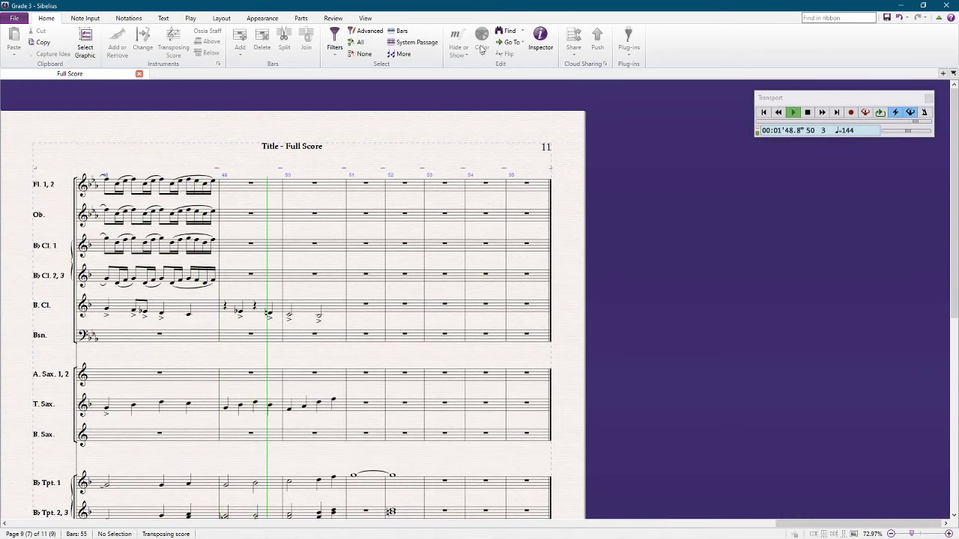
{"action": "key", "text": "space"}
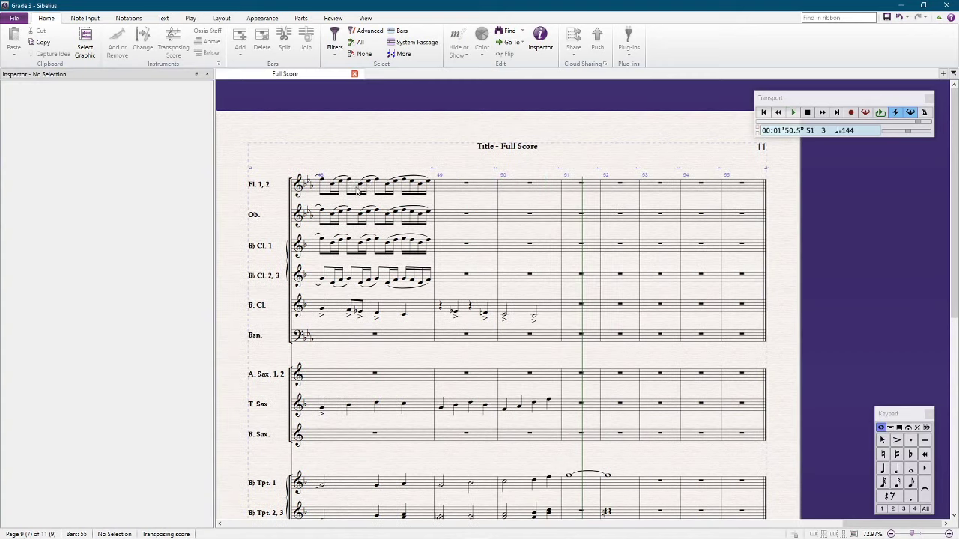
{"action": "key", "text": "ctrl+shift+t"}
{"action": "scroll", "coordinate": [498, 210], "scroll_direction": "down", "scroll_amount": 3}
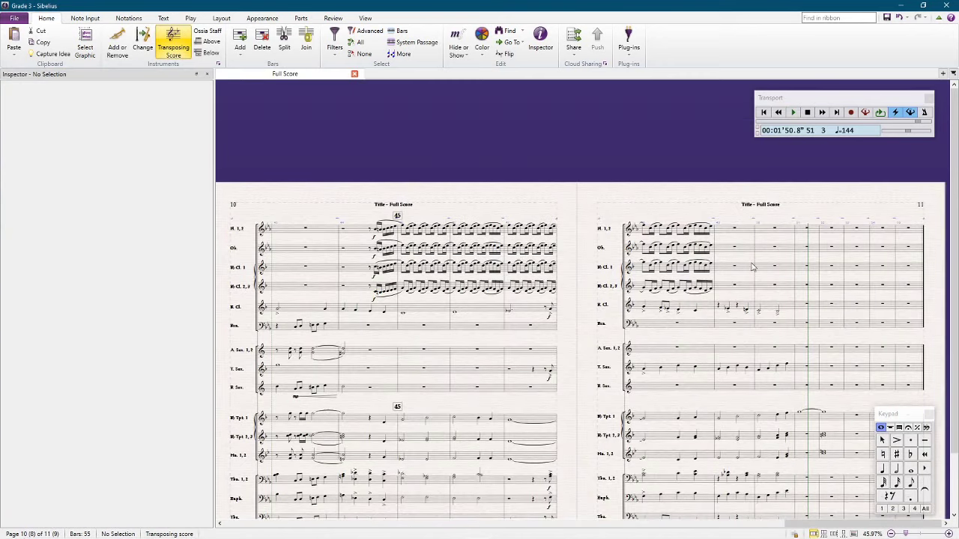
{"action": "left_click", "coordinate": [726, 233]}
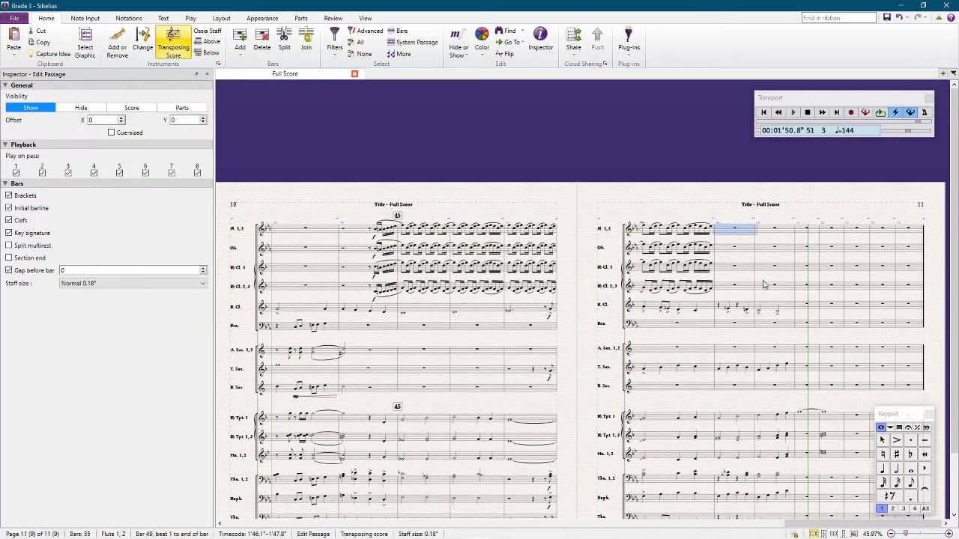
{"action": "left_click", "coordinate": [765, 289], "text": "shift"}
{"action": "left_click", "coordinate": [597, 193]}
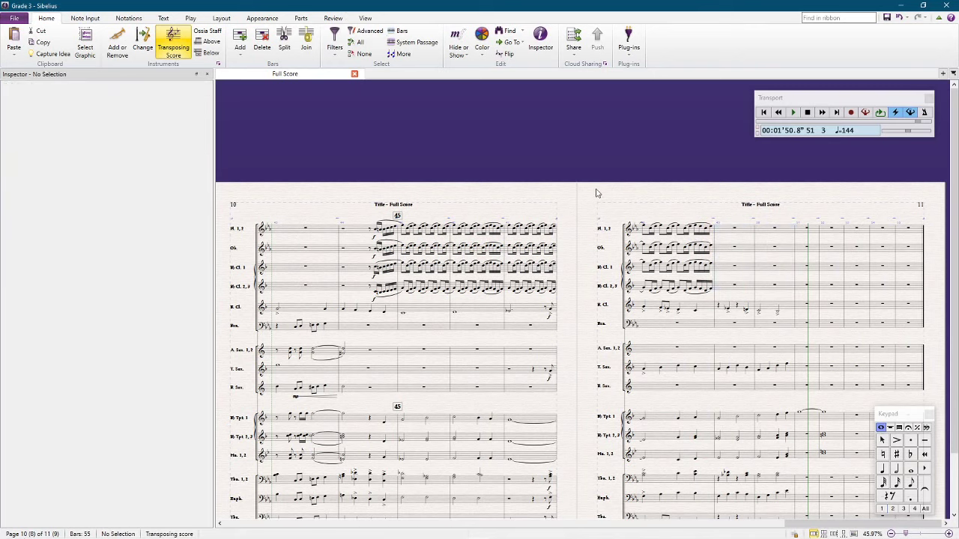
Step: Copy B-flat trumpet 1's tied whole notes of bars 51–52 to the B-flat clarinets, oboe and flutes
{"action": "left_click", "coordinate": [806, 233]}
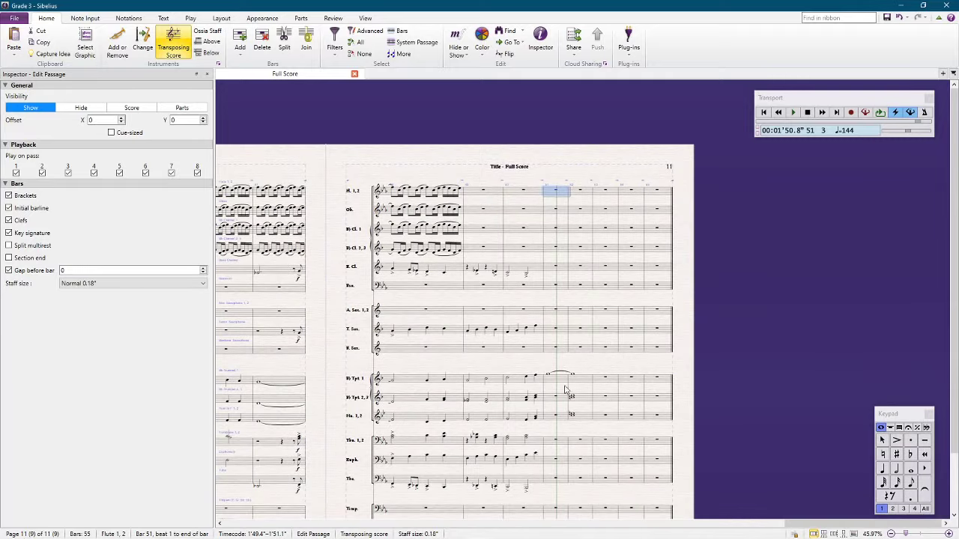
{"action": "left_click", "coordinate": [565, 389]}
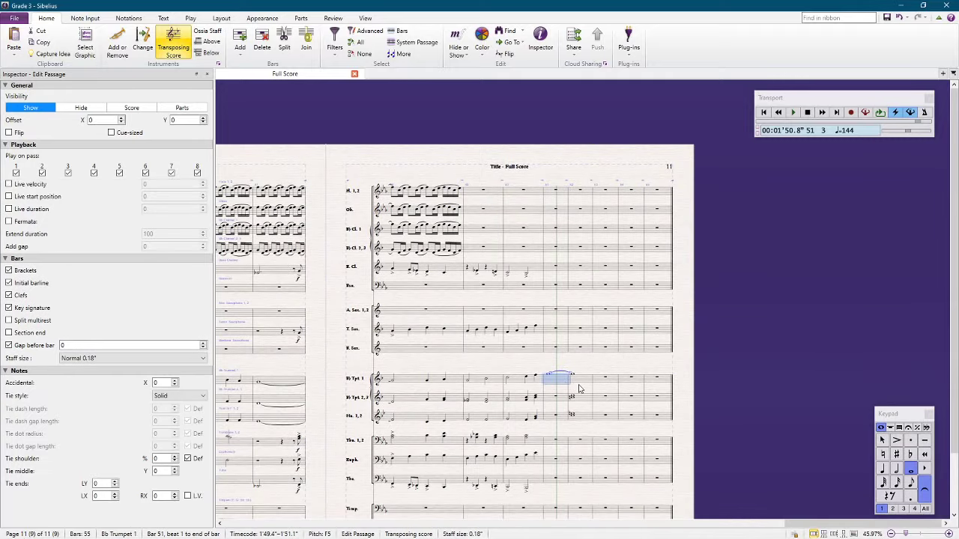
{"action": "left_click", "coordinate": [549, 248]}
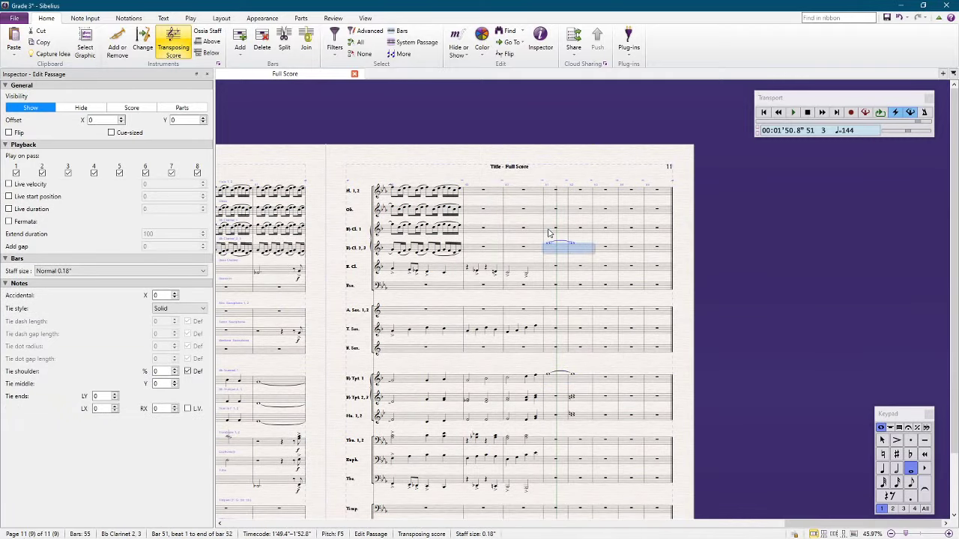
{"action": "left_click", "coordinate": [547, 228]}
{"action": "key", "text": "alt+Up"}
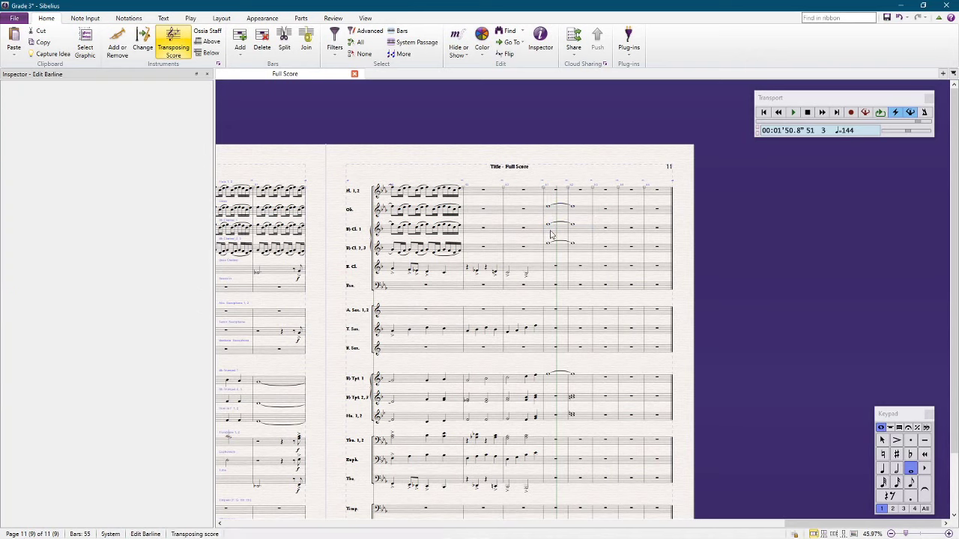
{"action": "key", "text": "alt+Up"}
{"action": "left_click", "coordinate": [553, 189]}
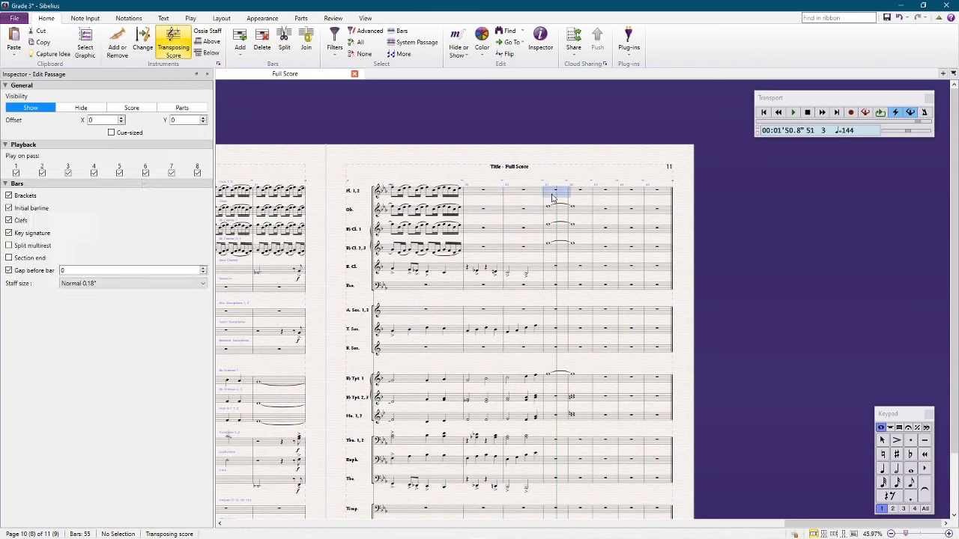
Step: Transpose the tied whole notes in B-flat clarinets 2 and 3 down in bars 51–52
{"action": "left_click", "coordinate": [557, 250]}
{"action": "left_click", "coordinate": [578, 251], "text": "shift"}
{"action": "key", "text": "ctrl+Down"}
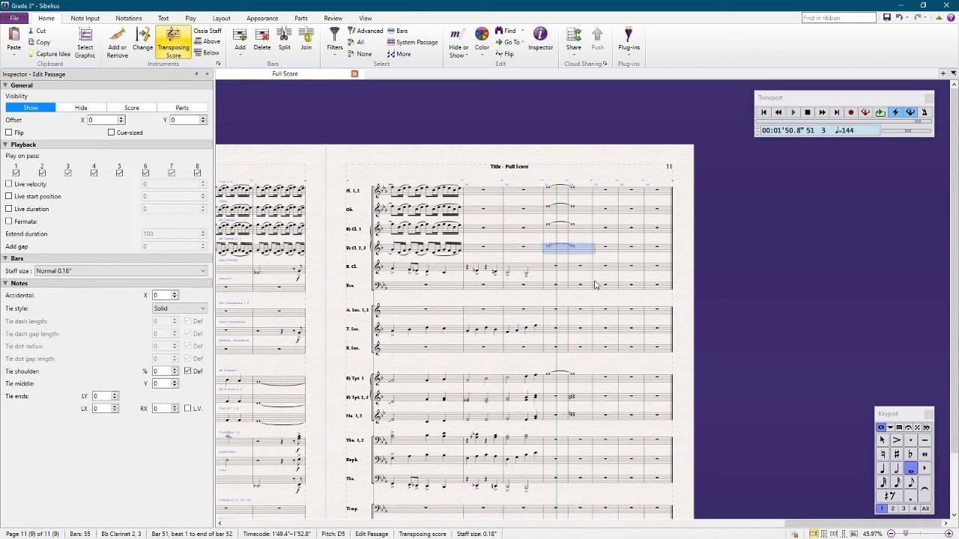
Step: Add trill lines over the tied notes in the flute, oboe and both clarinet staves across bars 51–52
{"action": "left_click", "coordinate": [579, 193], "text": "shift"}
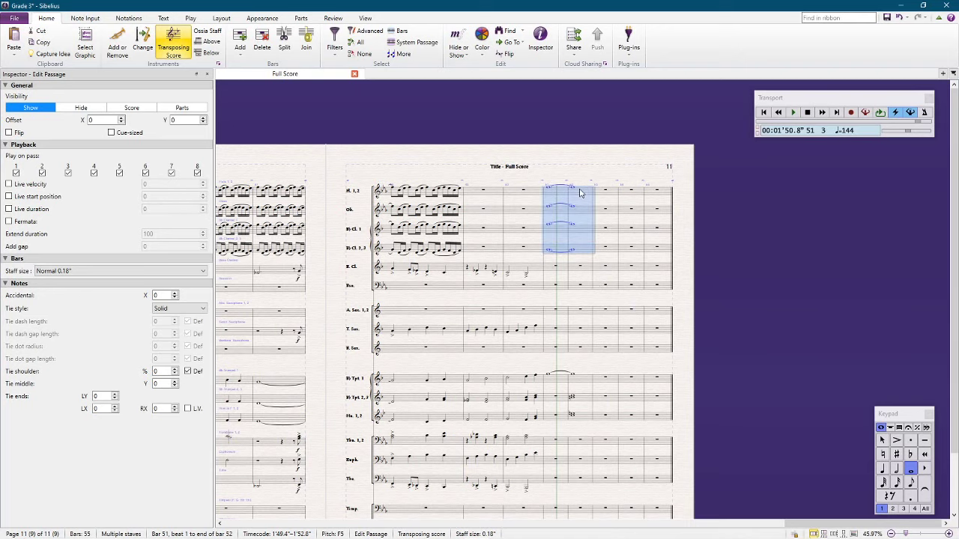
{"action": "key", "text": "l"}
{"action": "left_click", "coordinate": [330, 63]}
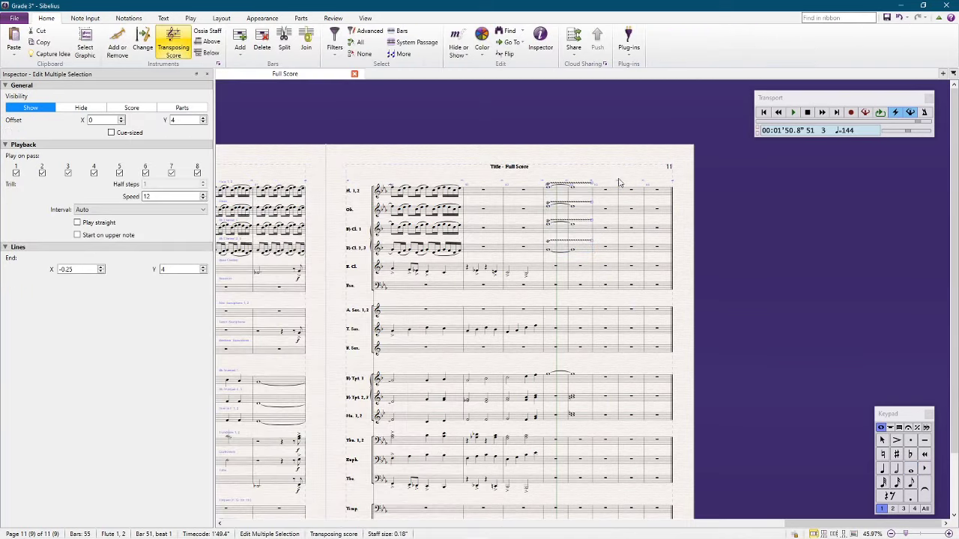
Step: Play back the woodwind passage from the bar 44 run through the new trills in bars 51–52
{"action": "key", "text": "ctrl+shift+space"}
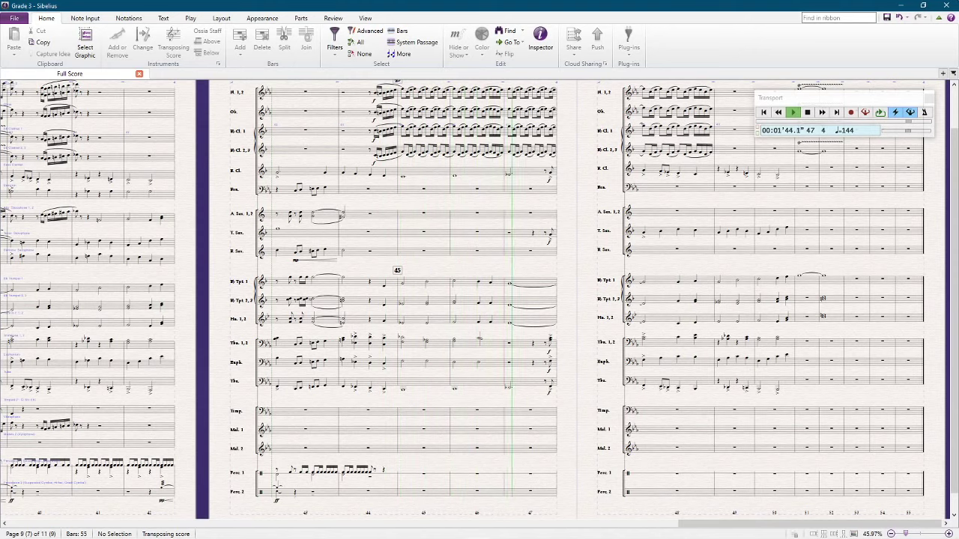
{"action": "scroll", "coordinate": [544, 196], "scroll_direction": "up", "scroll_amount": 2}
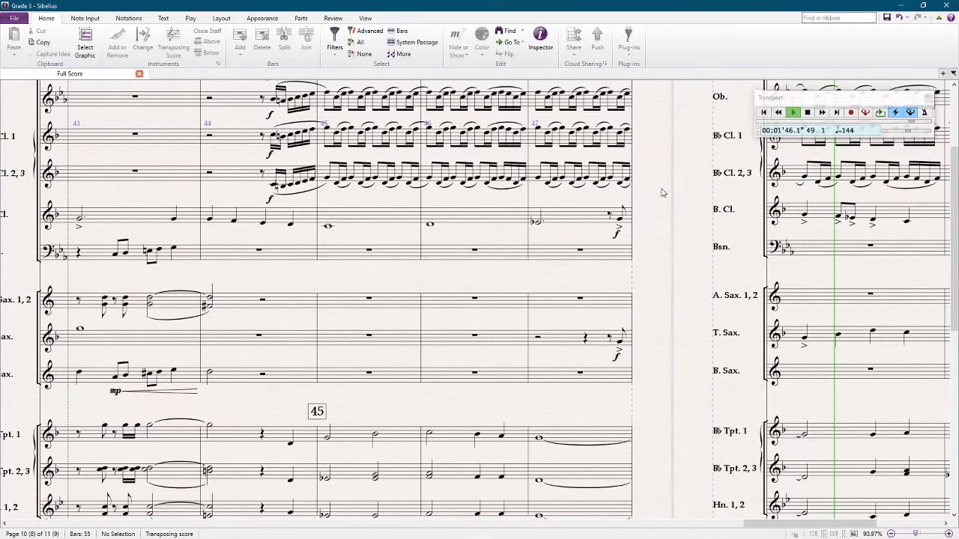
{"action": "scroll", "coordinate": [660, 190], "scroll_direction": "up", "scroll_amount": 3}
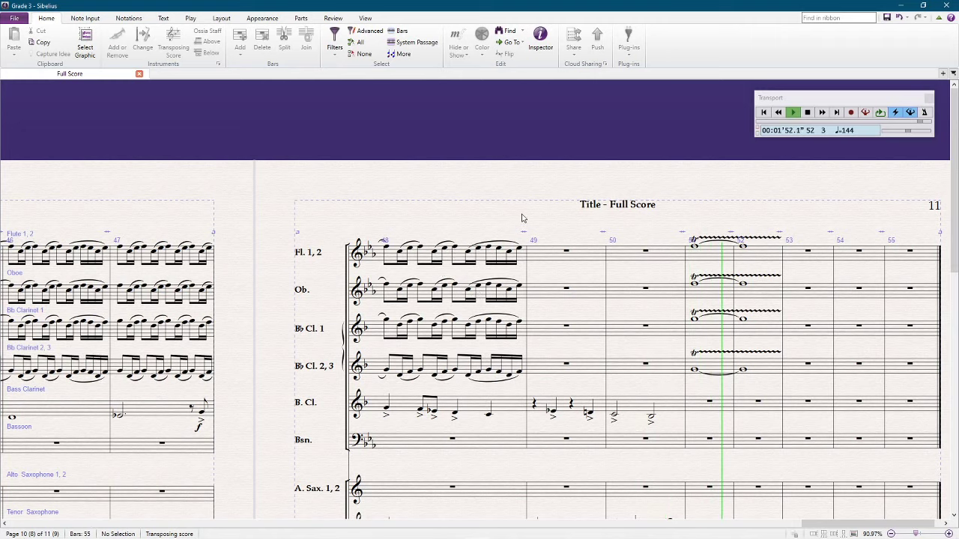
{"action": "key", "text": "space"}
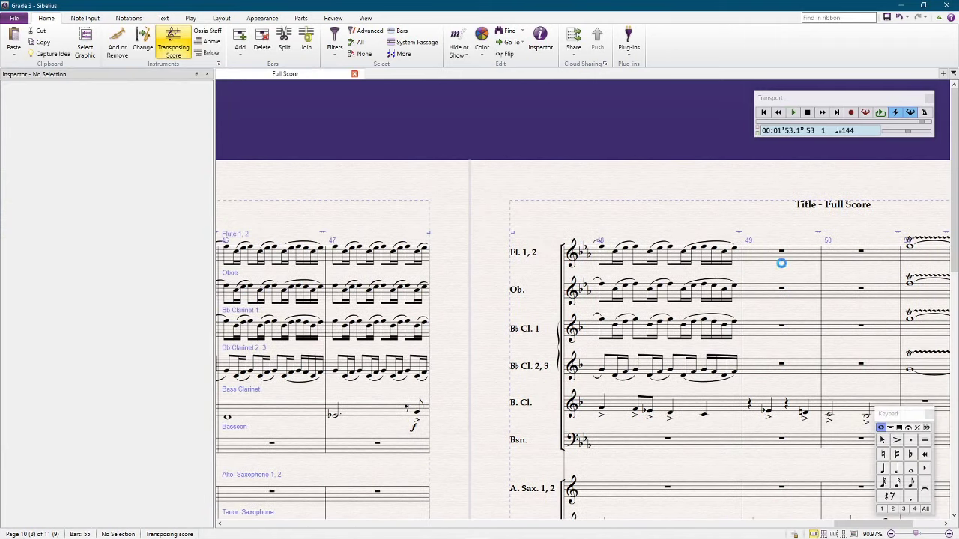
Step: Delete the oboe's pickup run and slurred sixteenth-note figure from bar 44 through bar 48
{"action": "scroll", "coordinate": [479, 307], "scroll_direction": "left", "scroll_amount": 5}
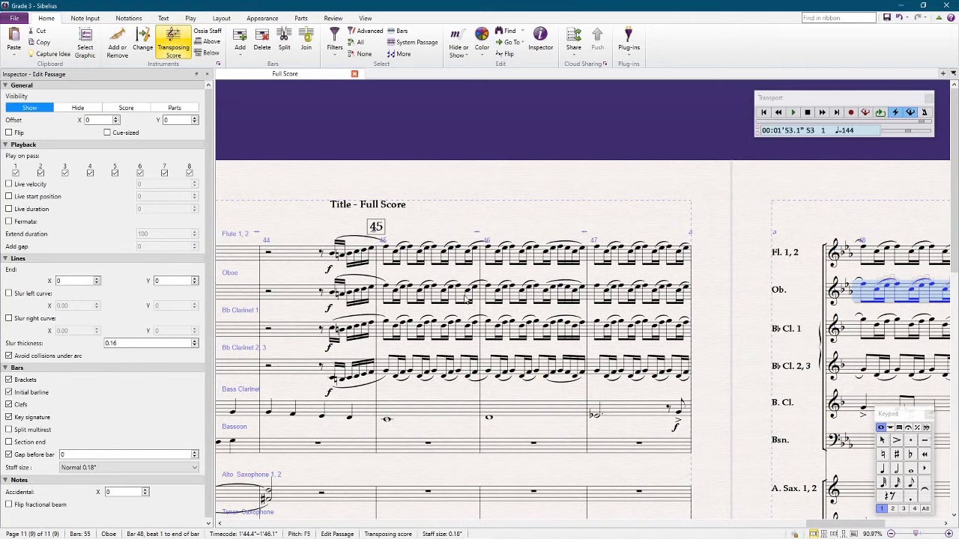
{"action": "left_click", "coordinate": [391, 292], "text": "shift"}
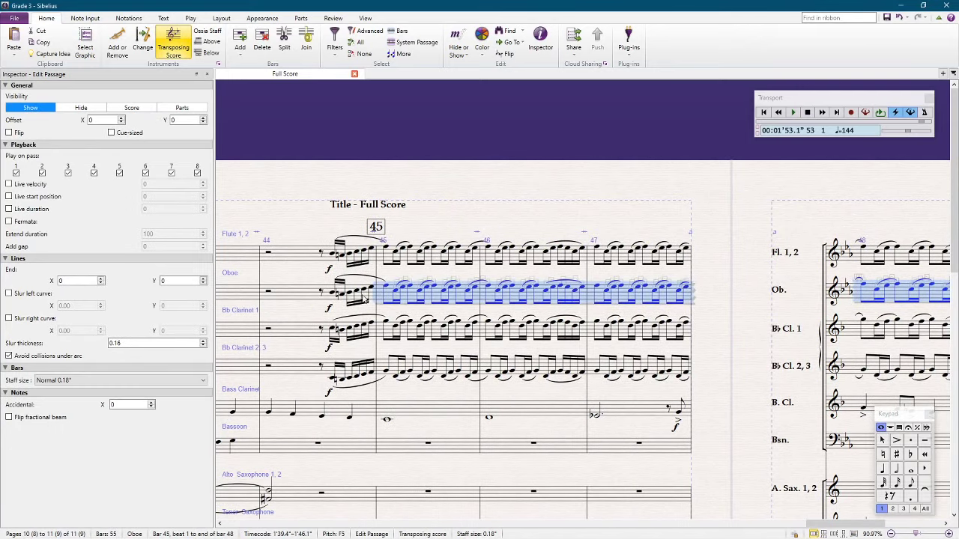
{"action": "left_click", "coordinate": [311, 300], "text": "shift"}
{"action": "key", "text": "Delete"}
{"action": "key", "text": "Escape"}
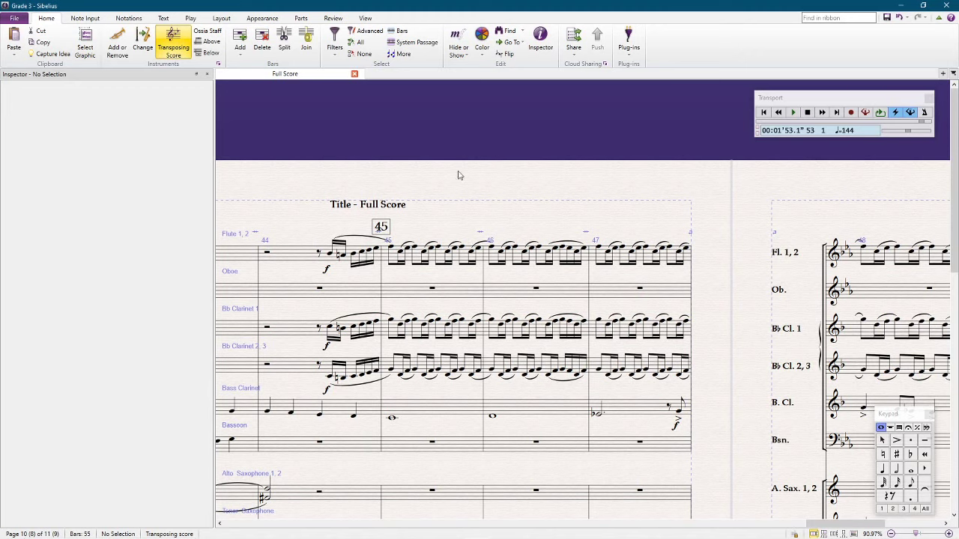
Step: Select the emptied oboe bars 44 through 48 as one passage
{"action": "left_click", "coordinate": [330, 291]}
{"action": "scroll", "coordinate": [329, 295], "scroll_direction": "down", "scroll_amount": 3}
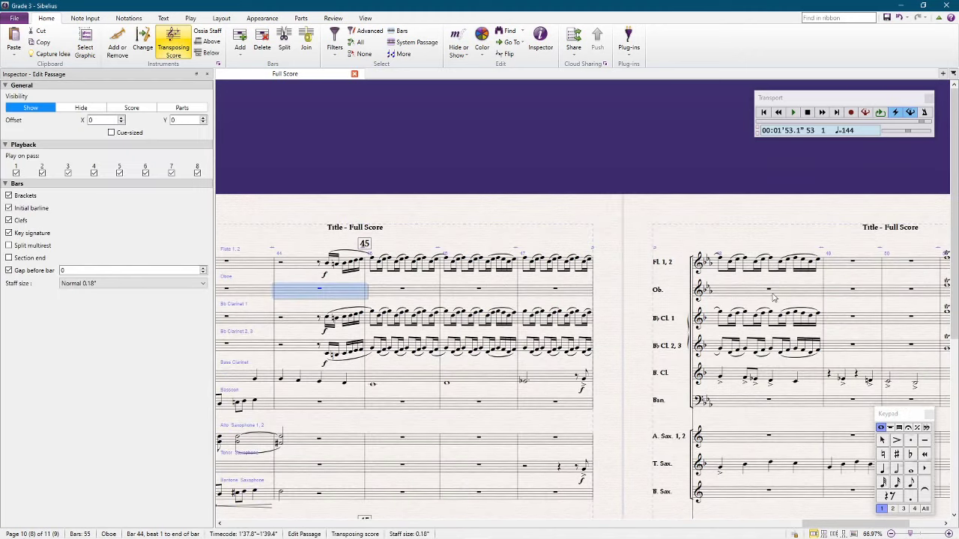
{"action": "left_click", "coordinate": [805, 293], "text": "shift"}
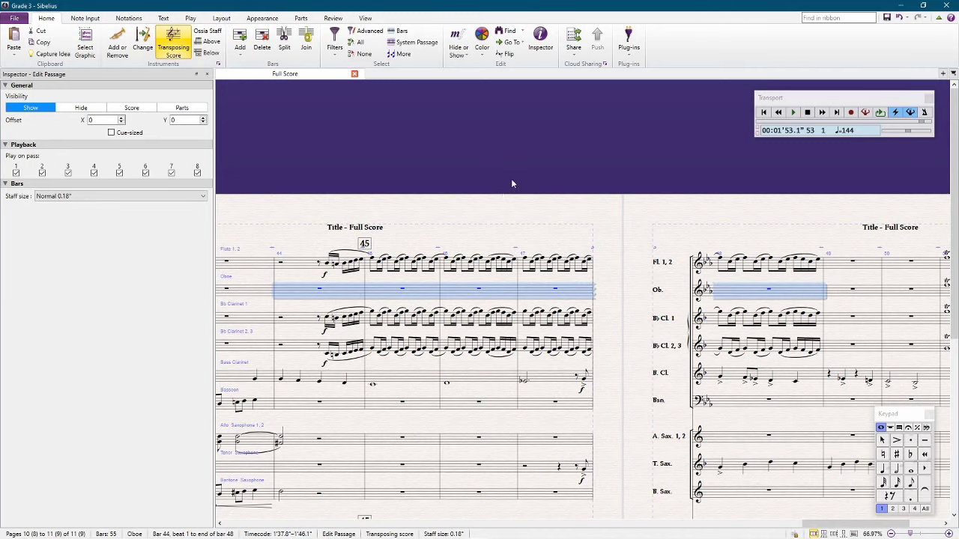
{"action": "left_click_drag", "start_coordinate": [511, 179], "coordinate": [514, 176]}
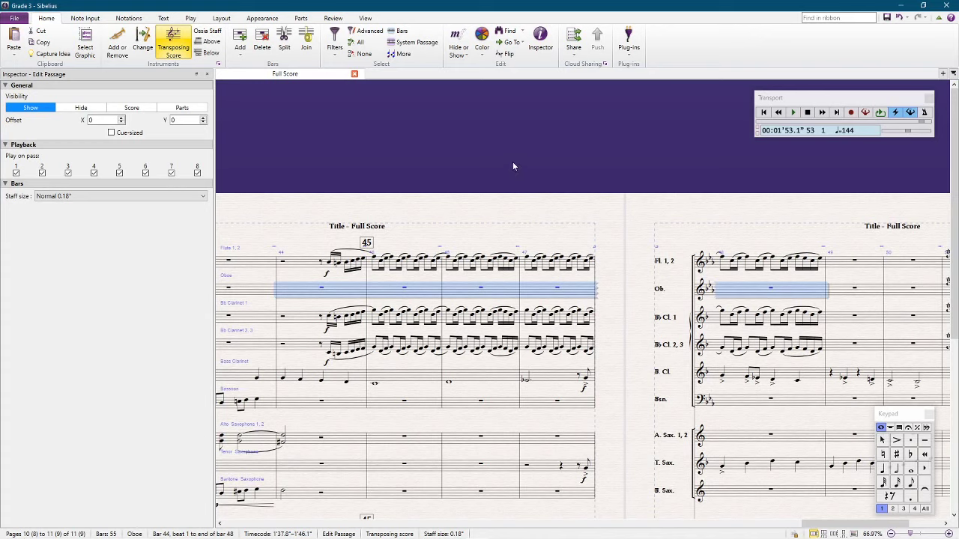